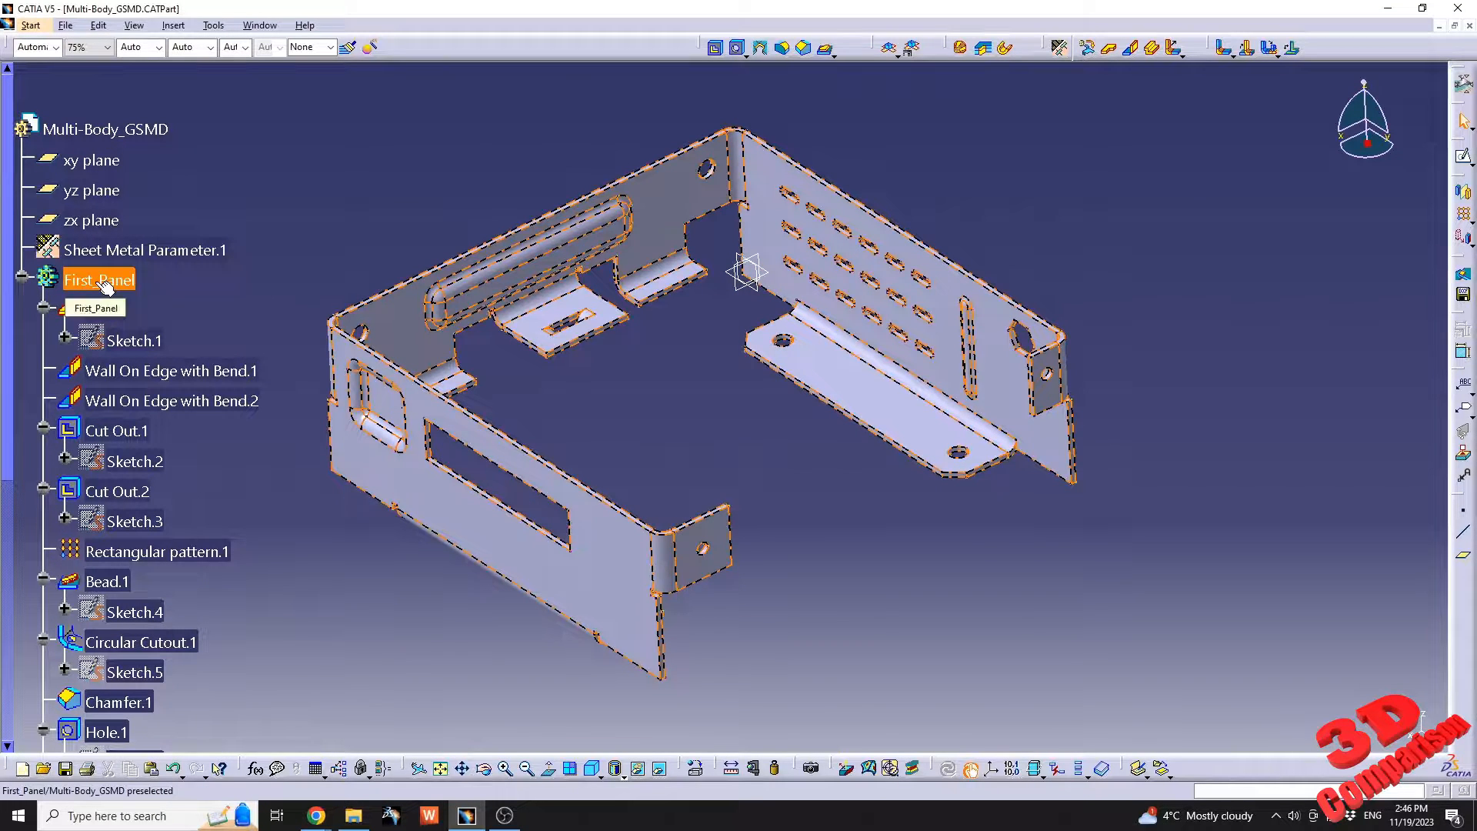
Examine the panel features in the Multi-Body_GSMD part's specification tree and the unfolded view in Drawing1.
scroll(194, 460, down, 3)
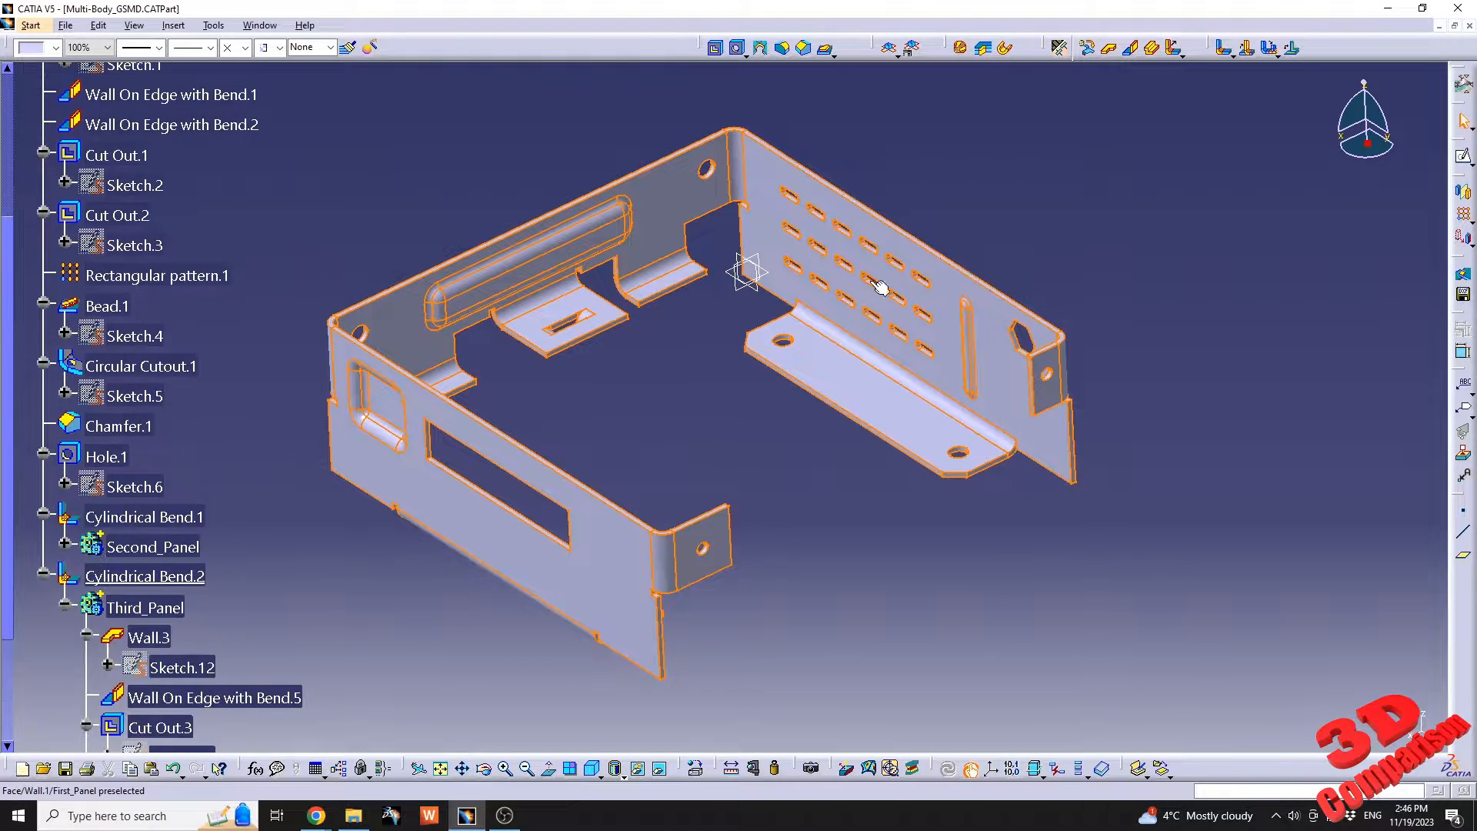
drag(748, 91, 1127, 507)
scroll(169, 615, down, 2)
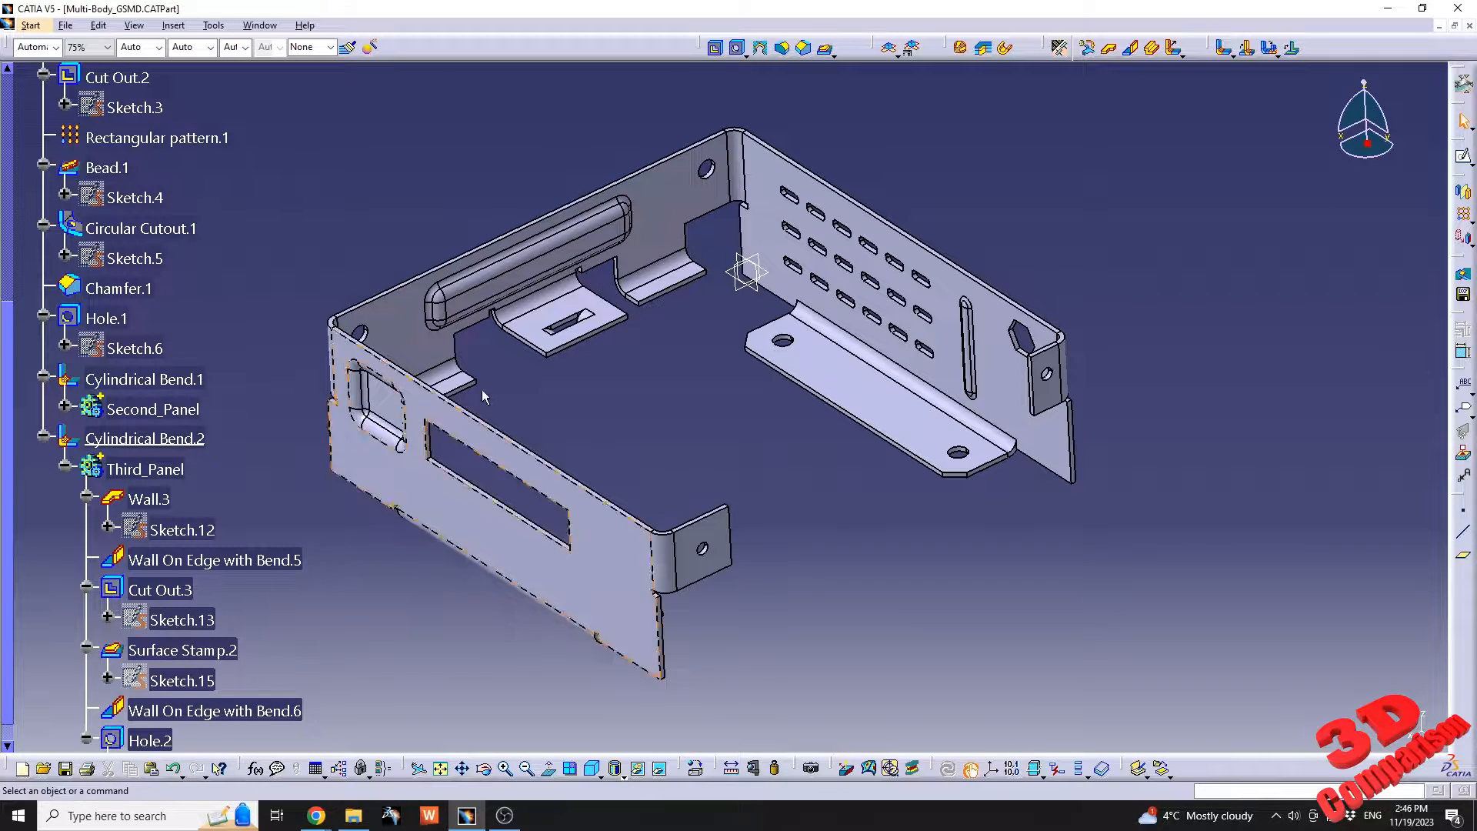
scroll(279, 450, up, 2)
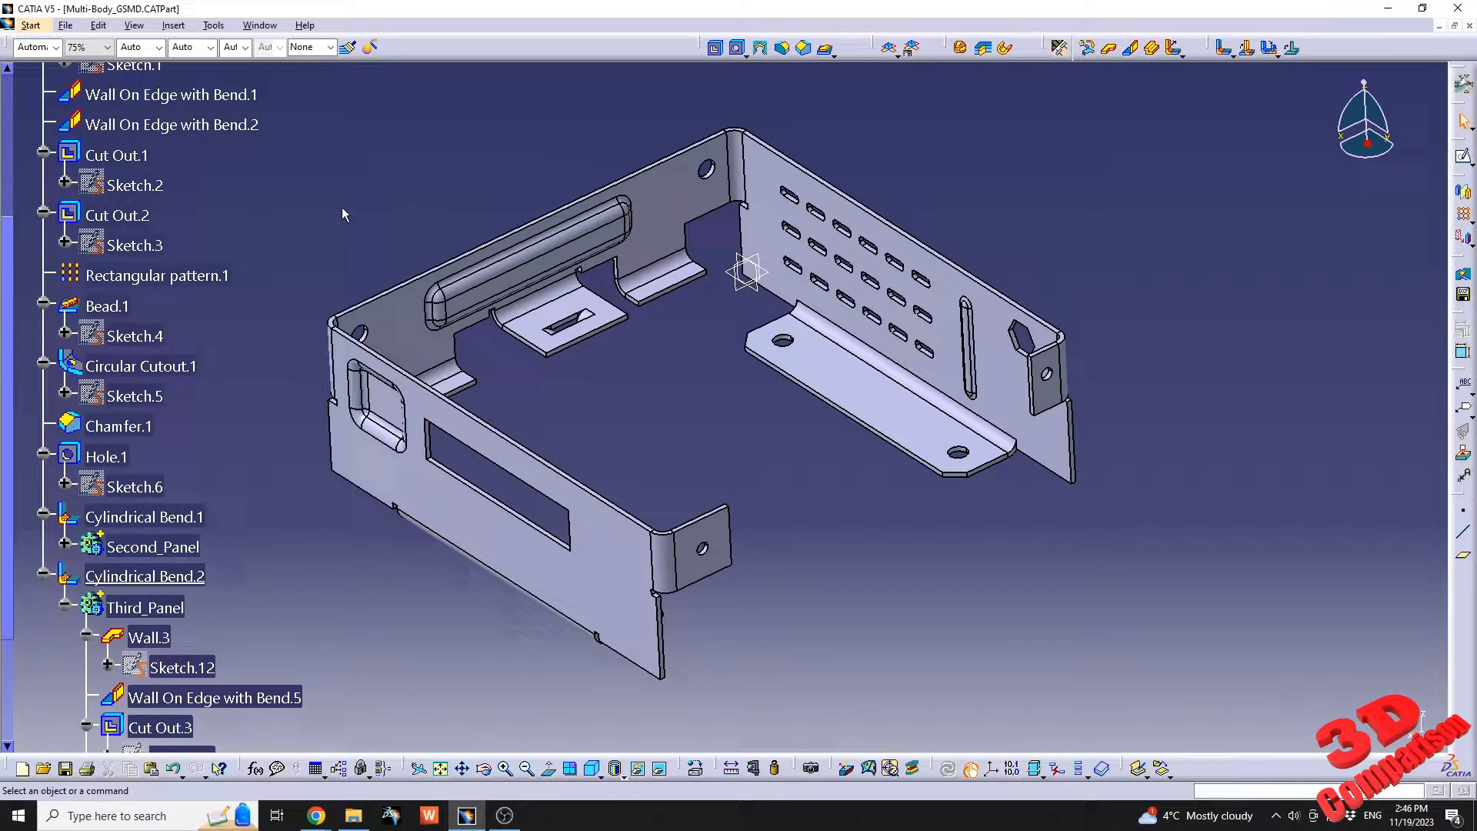
click(271, 33)
click(324, 123)
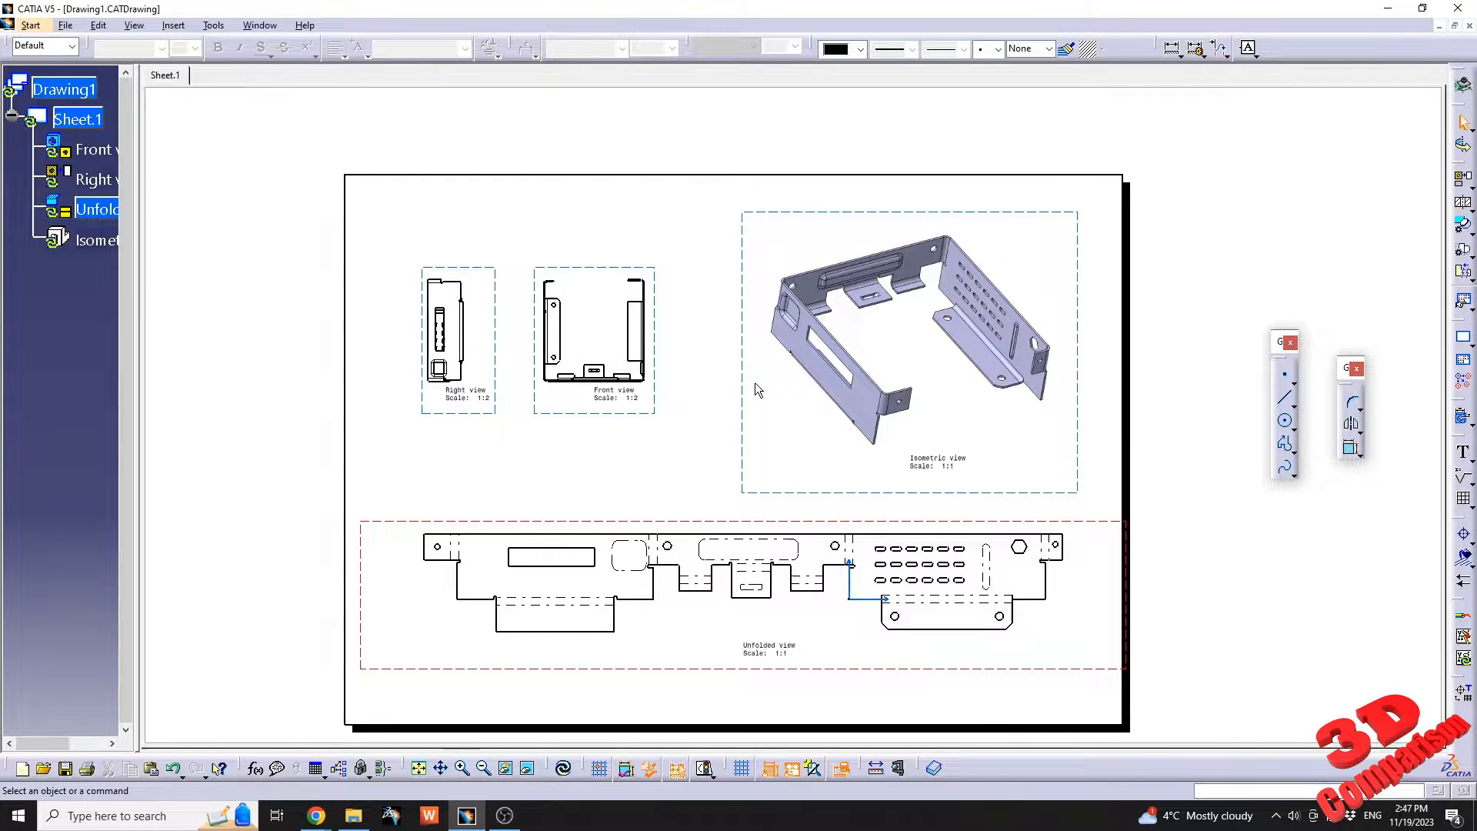
drag(339, 516, 1181, 699)
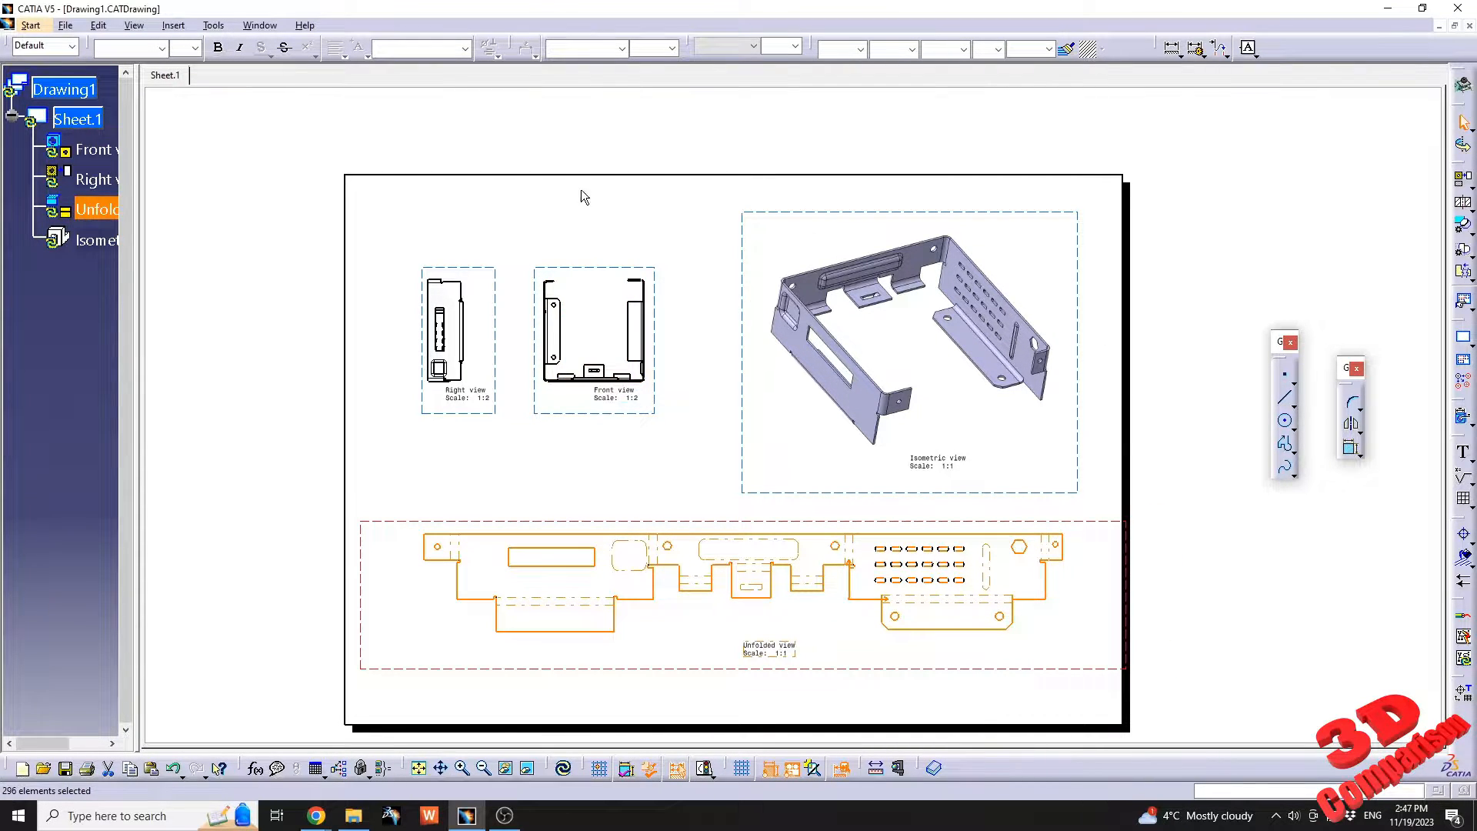
click(267, 26)
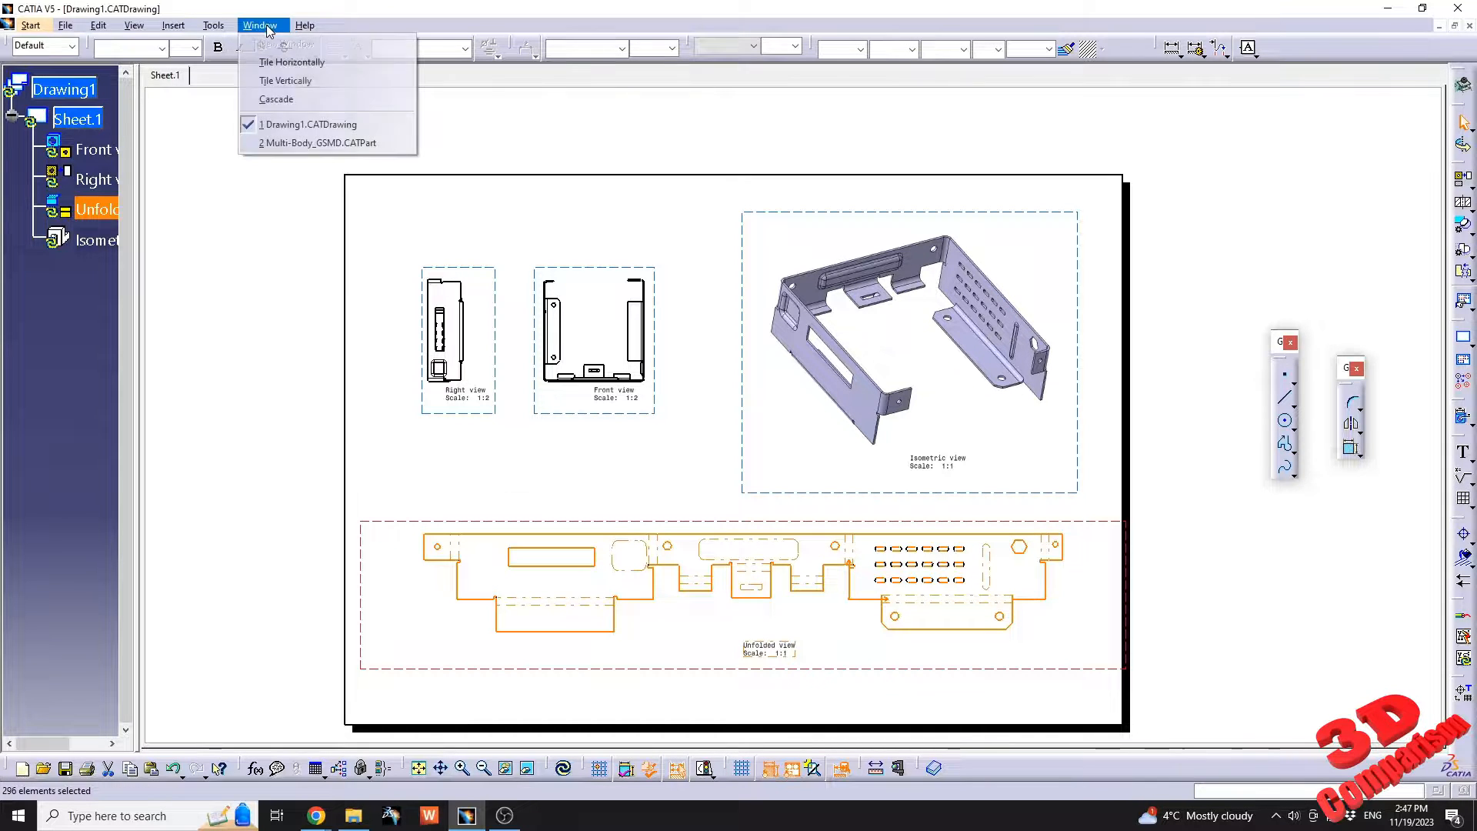
click(325, 144)
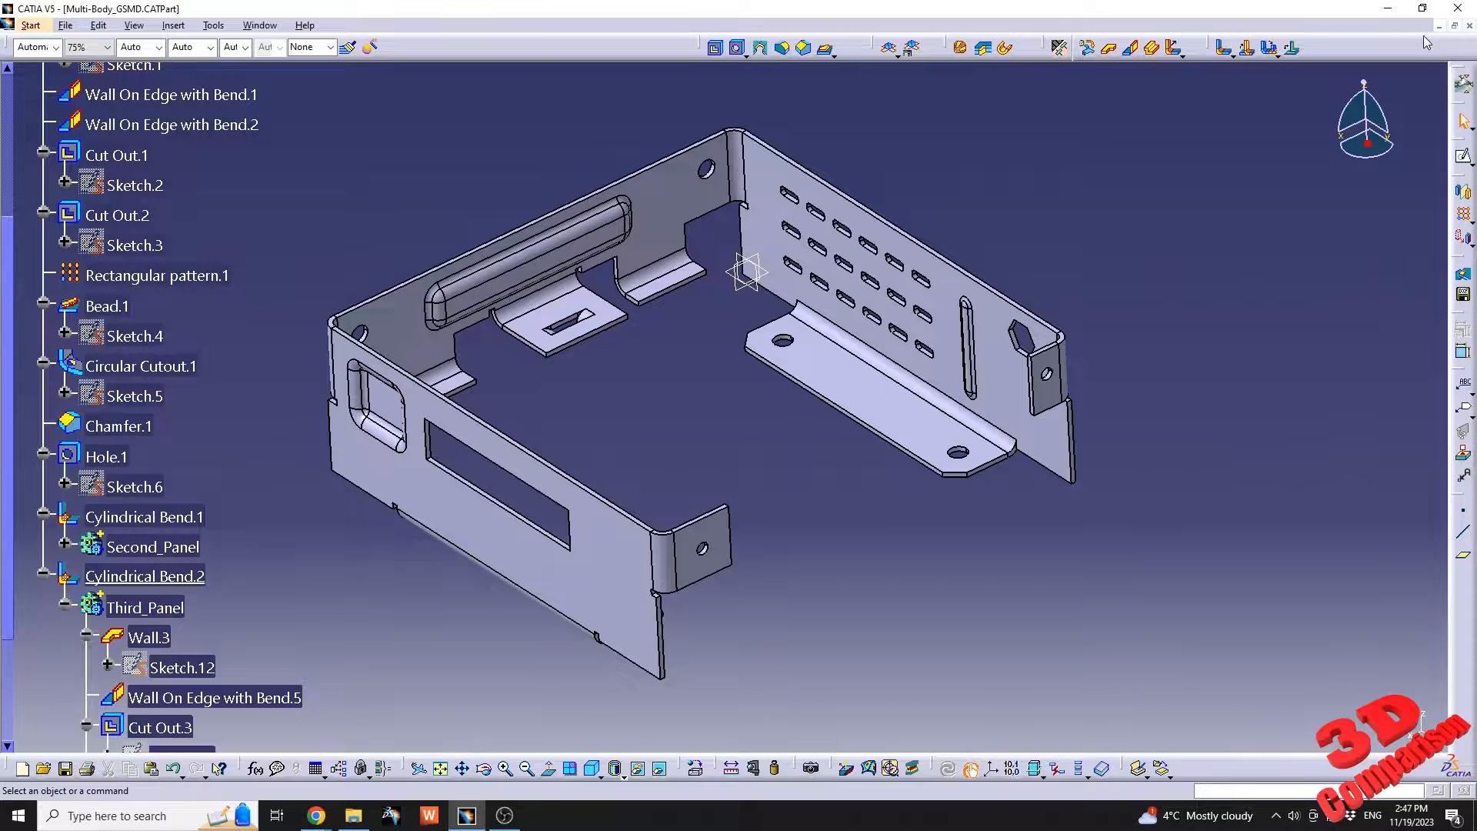
Create a new part in the Generative Sheetmetal Design workbench.
click(28, 26)
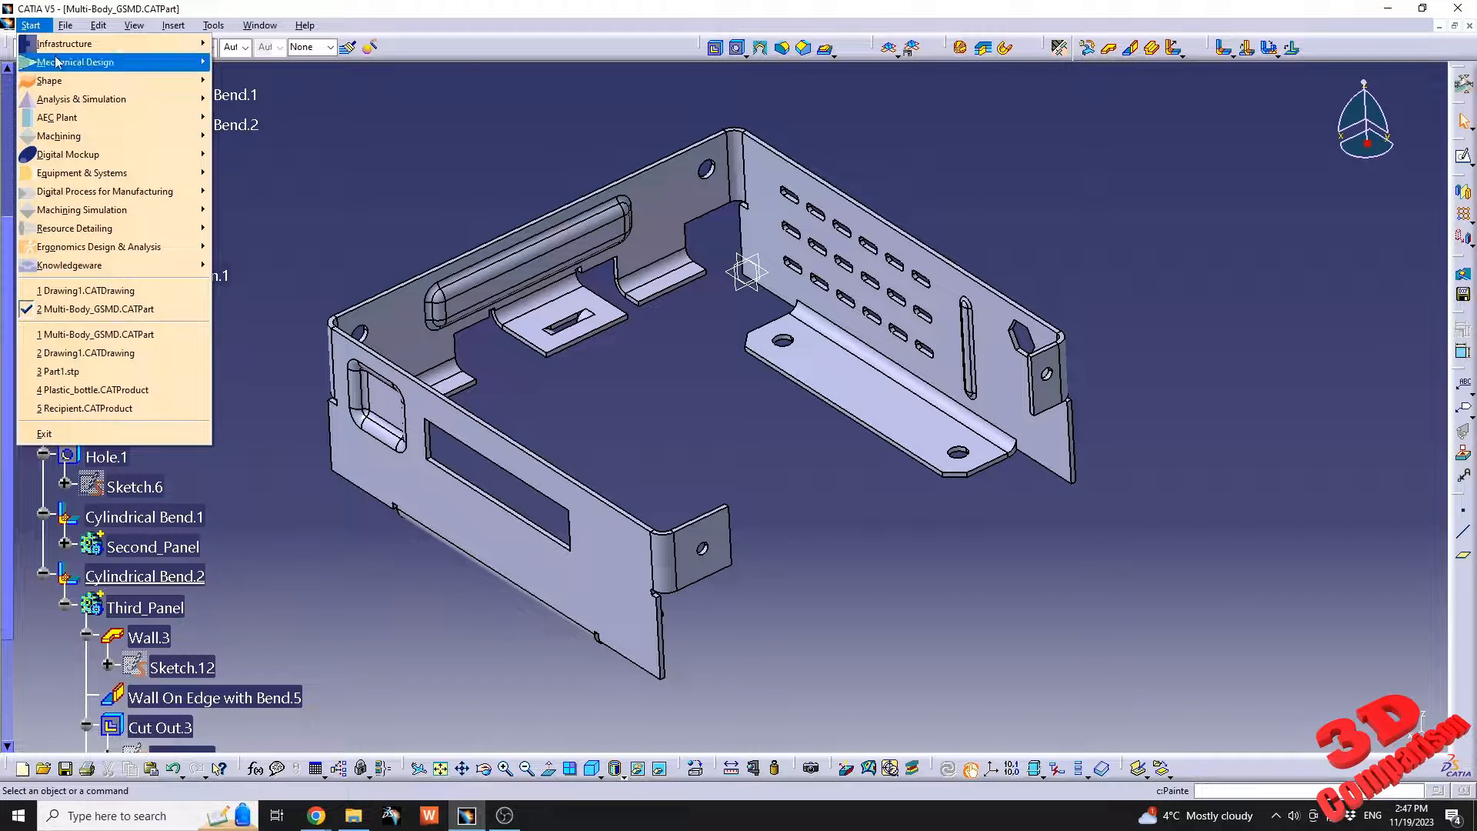
mouse_move(57, 63)
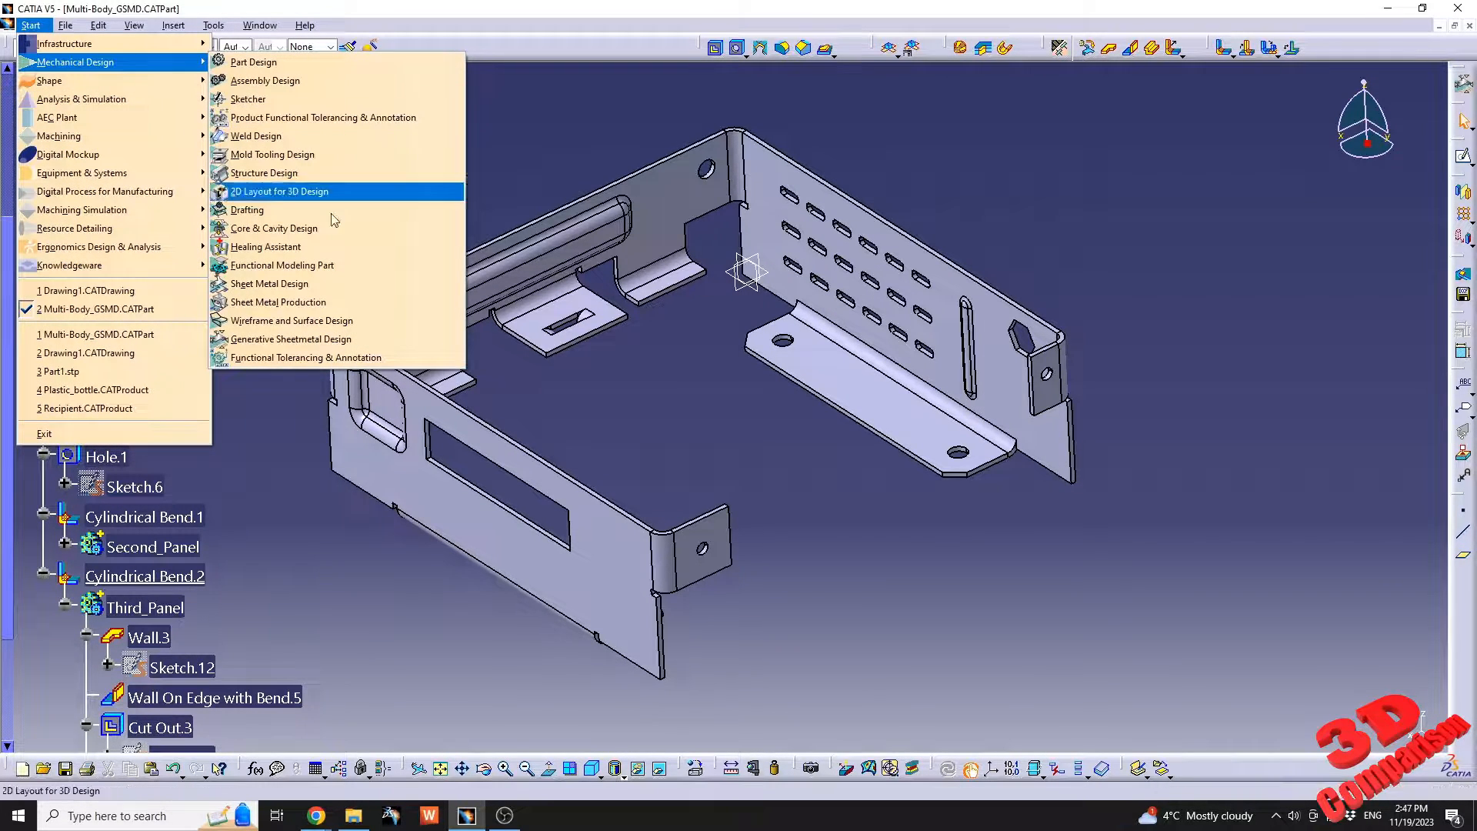
click(328, 339)
click(674, 434)
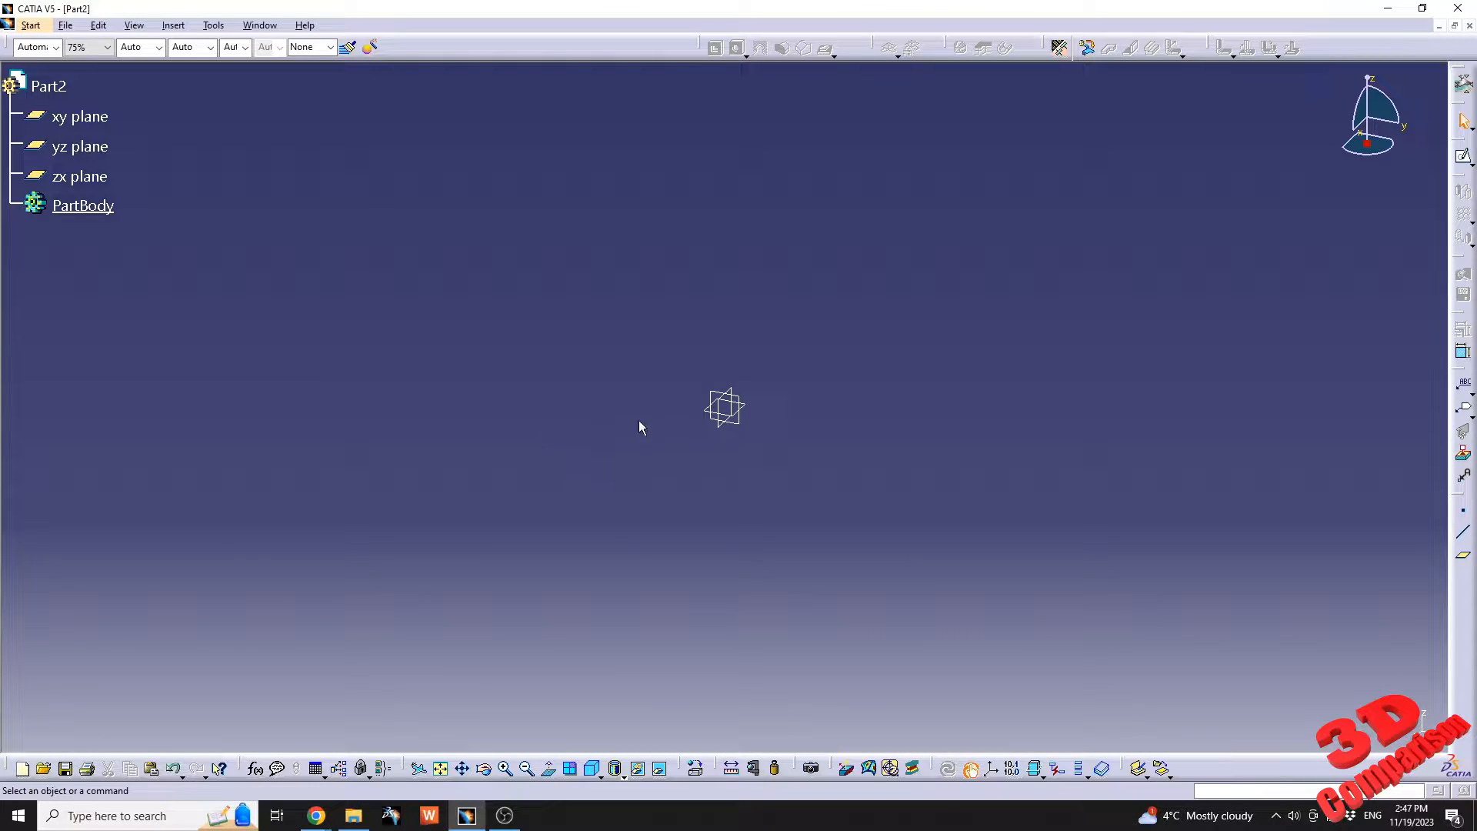
Sketch a rectangle about 145 mm wide and 84 mm high on the yz plane, with one corner at the origin.
click(750, 404)
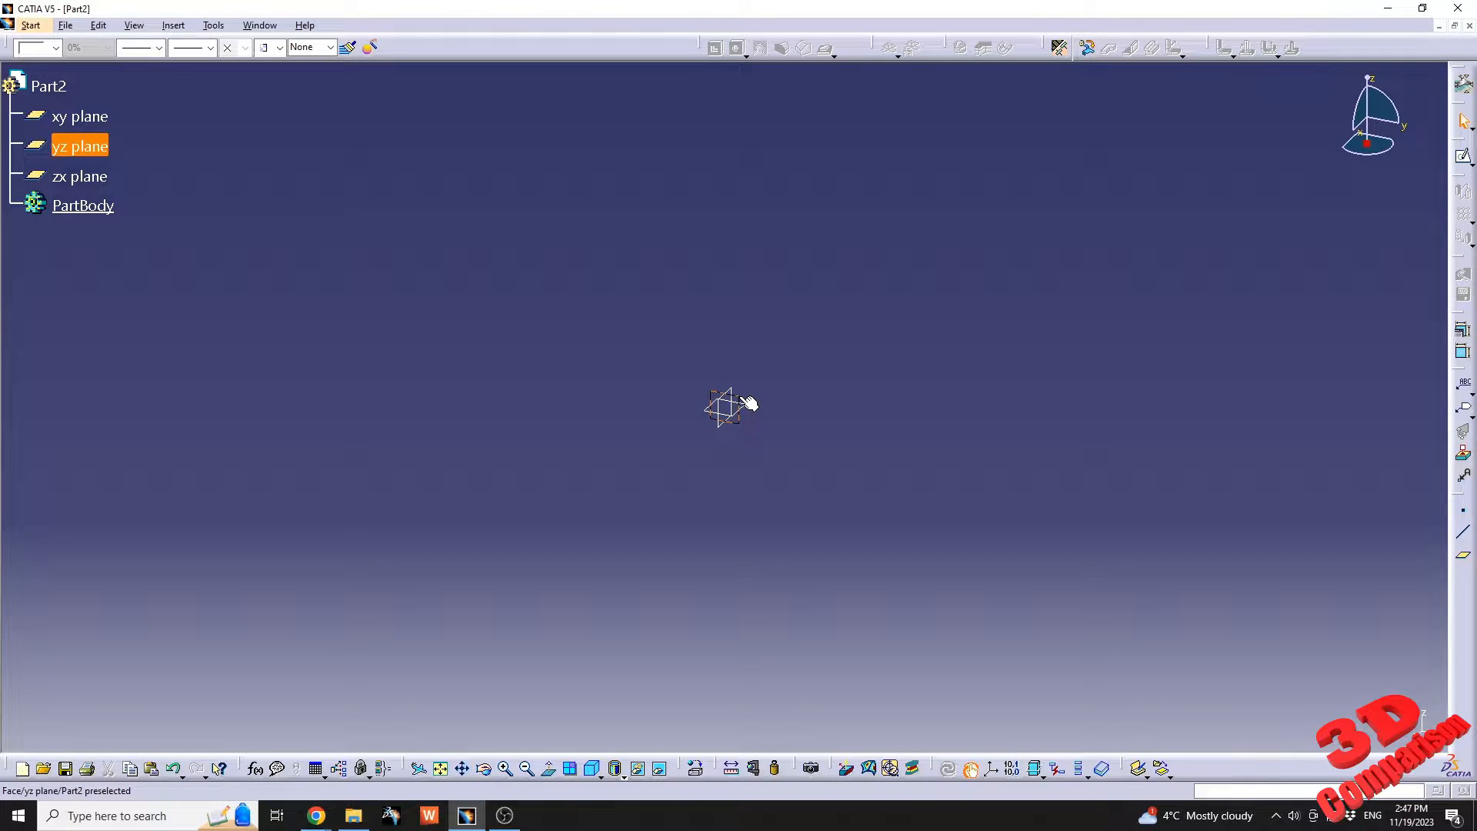
click(1463, 157)
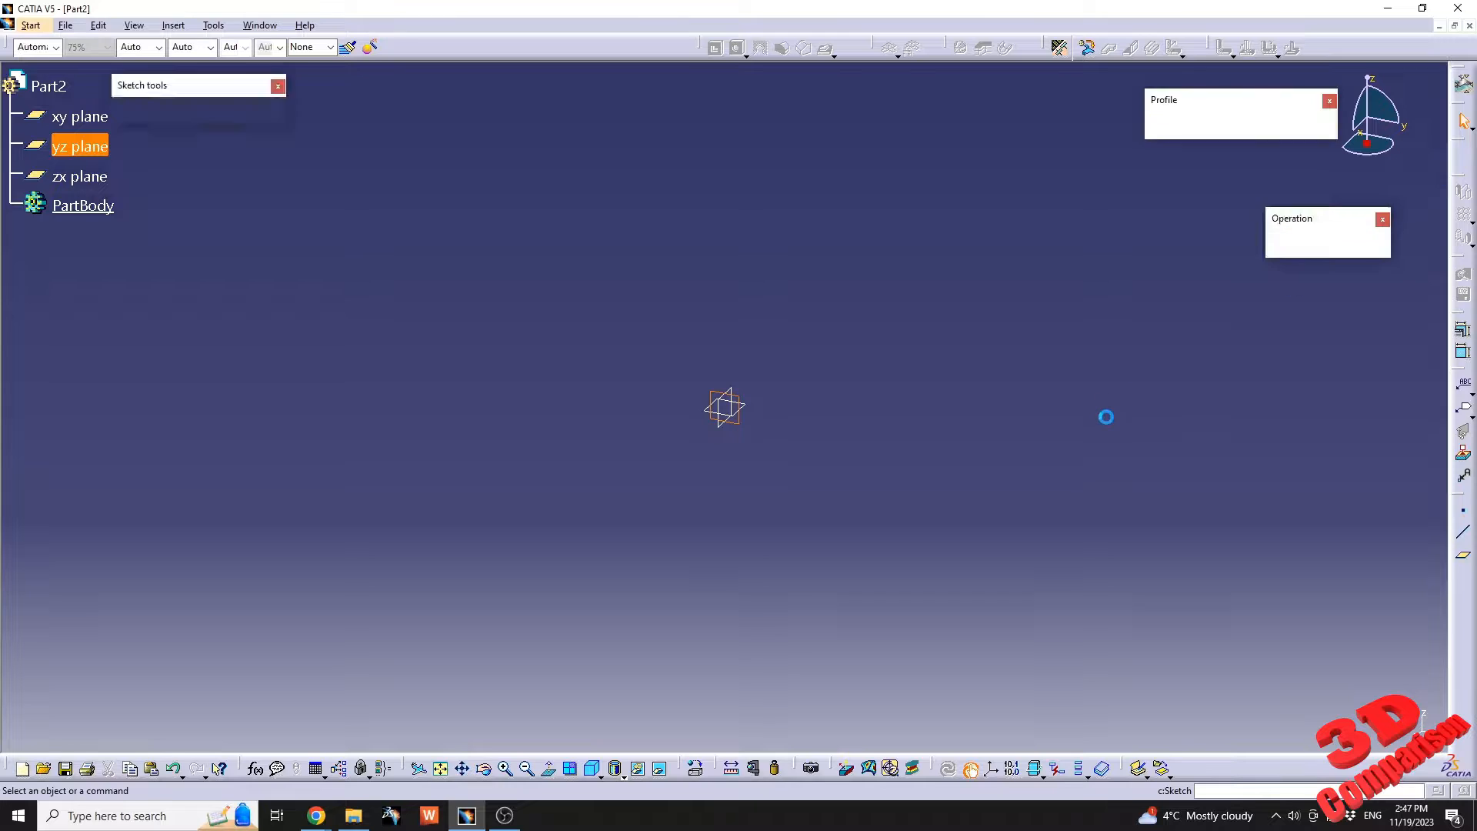
click(1189, 127)
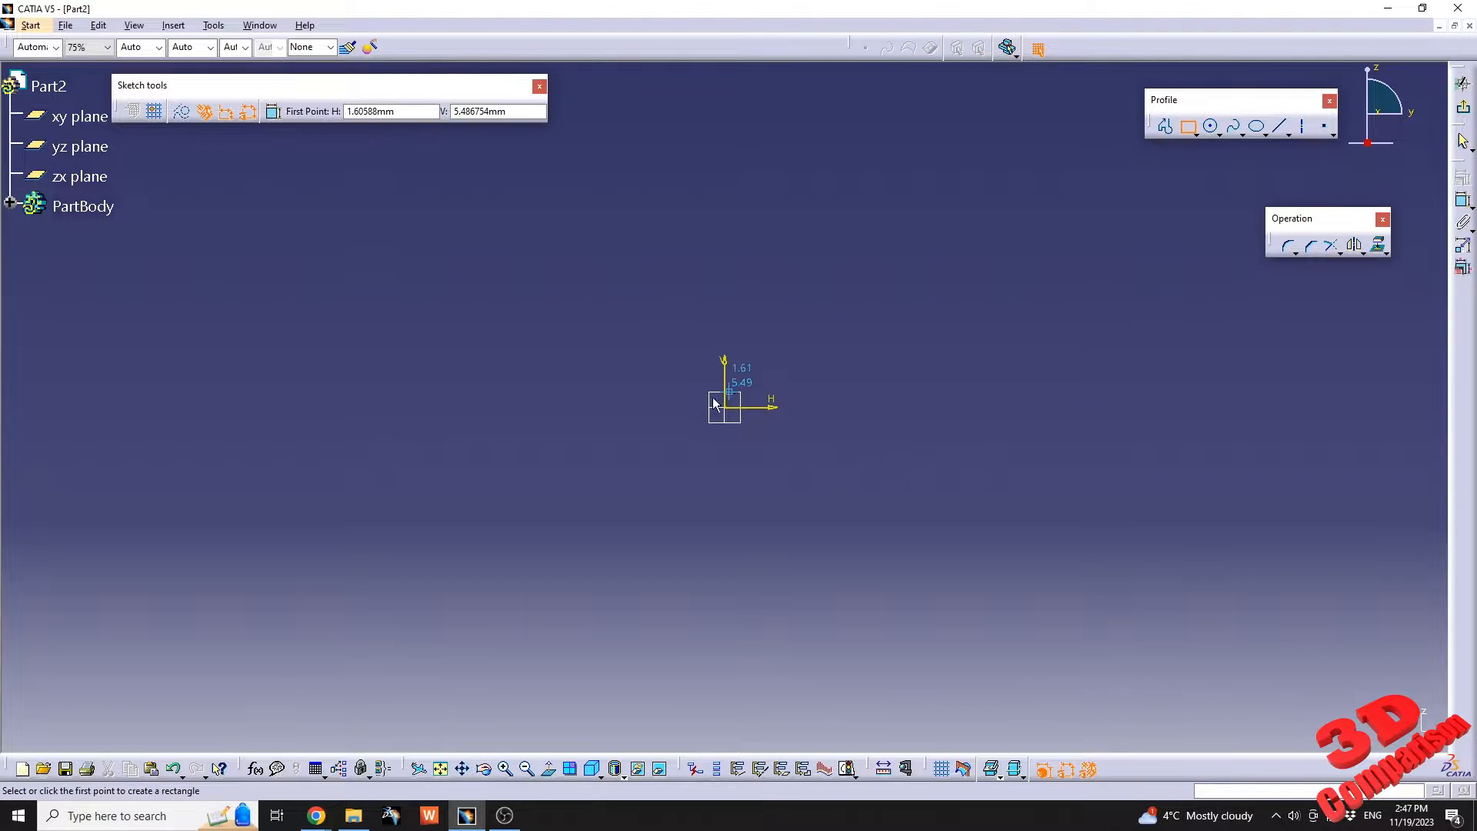
click(727, 407)
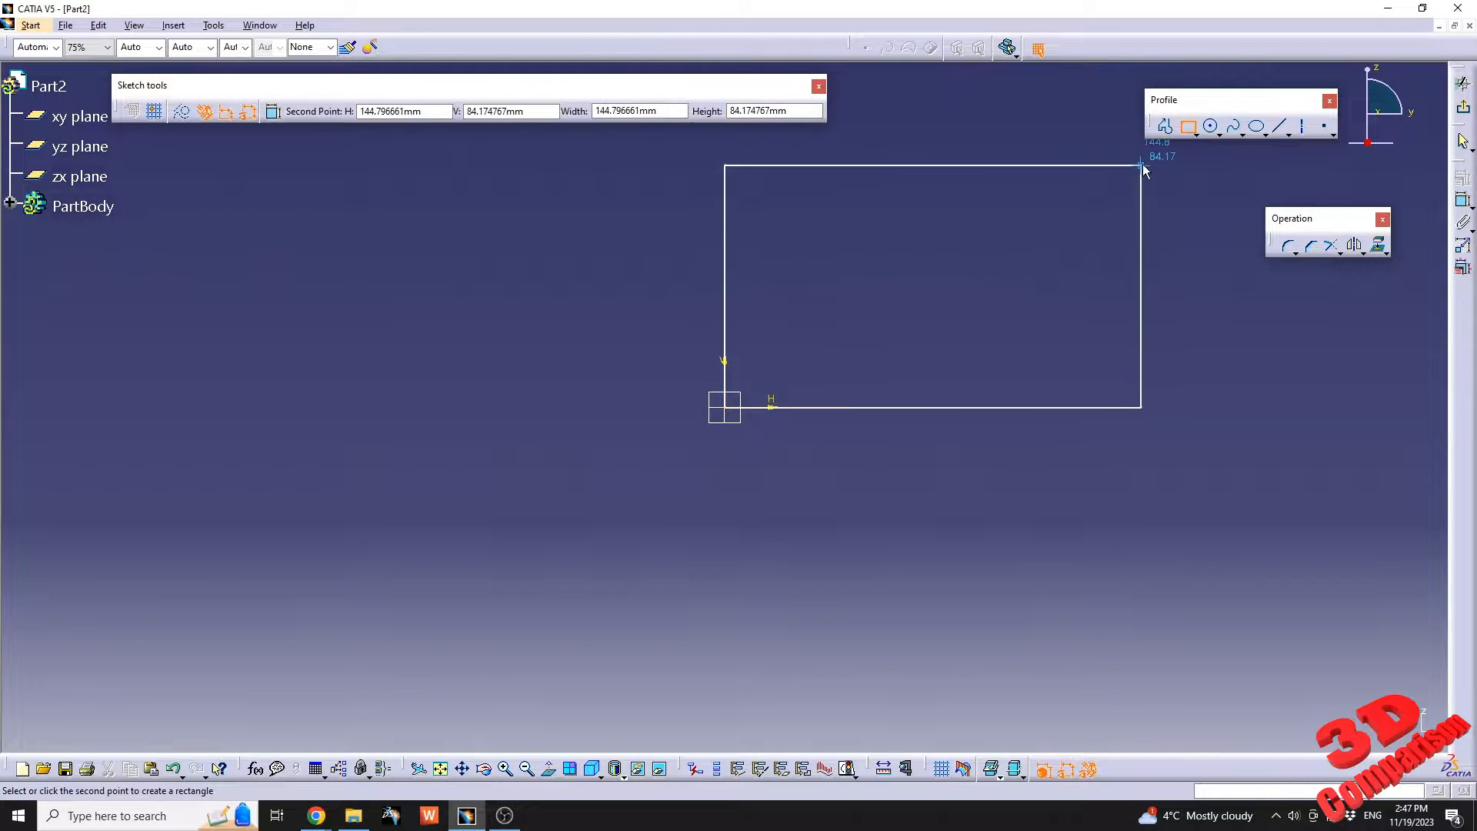
click(1141, 165)
Set the rectangle's width to 150 mm and its height to 50 mm, and exit the sketch.
double_click(944, 501)
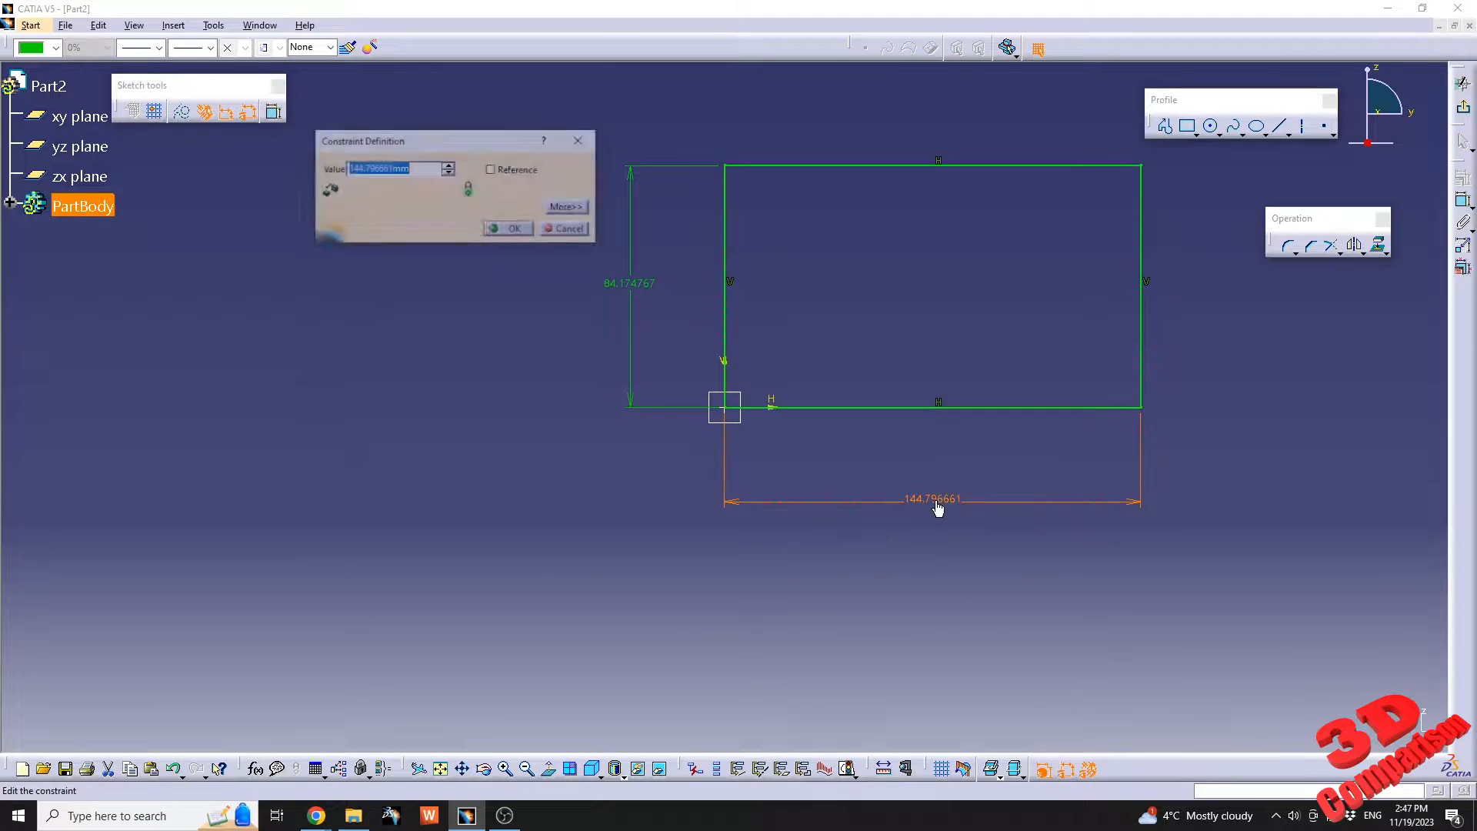
text(150)
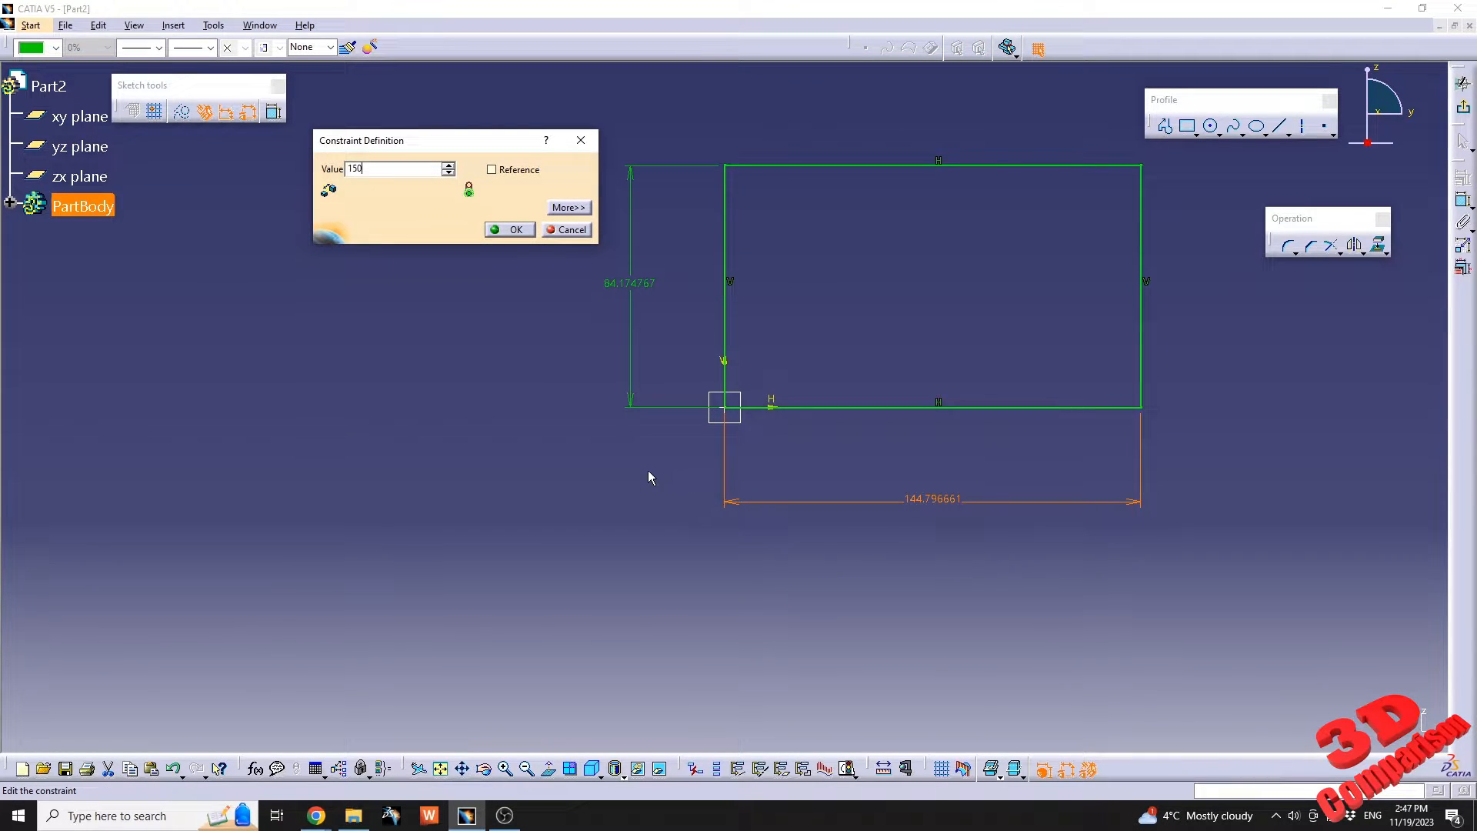
key(Return)
double_click(651, 283)
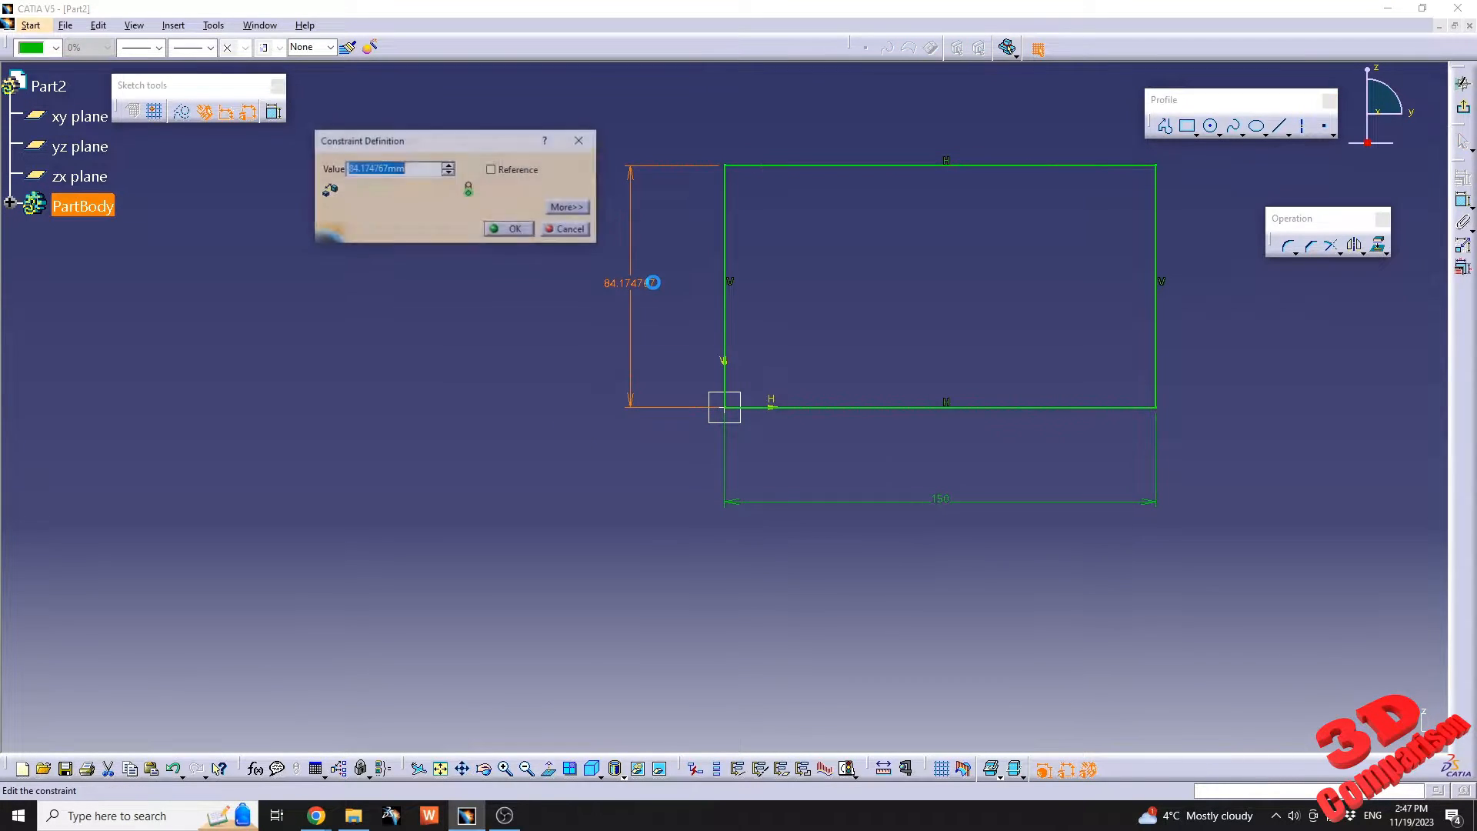
text(50)
key(Return)
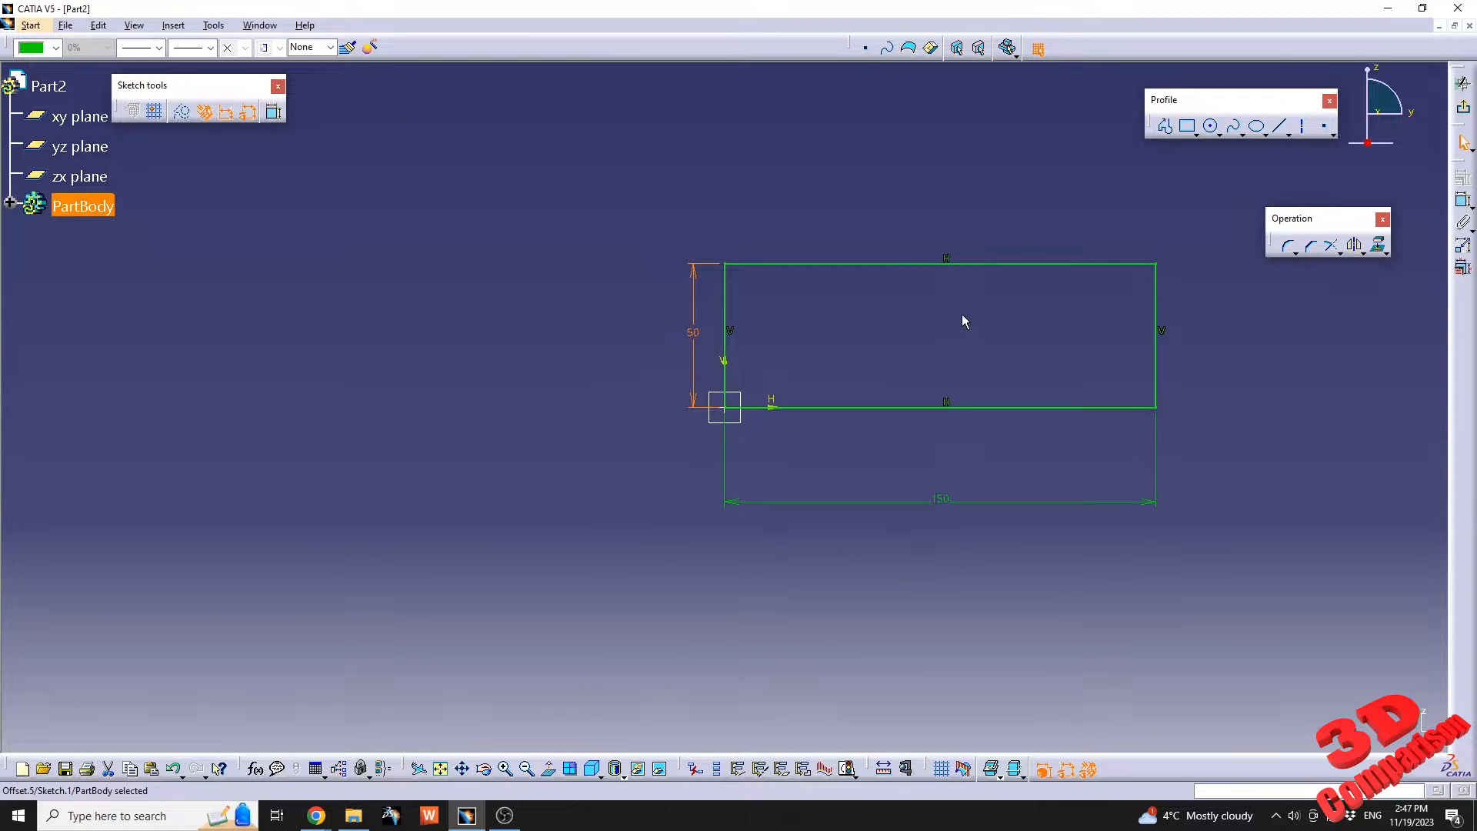
middle_drag(962, 314, 903, 325)
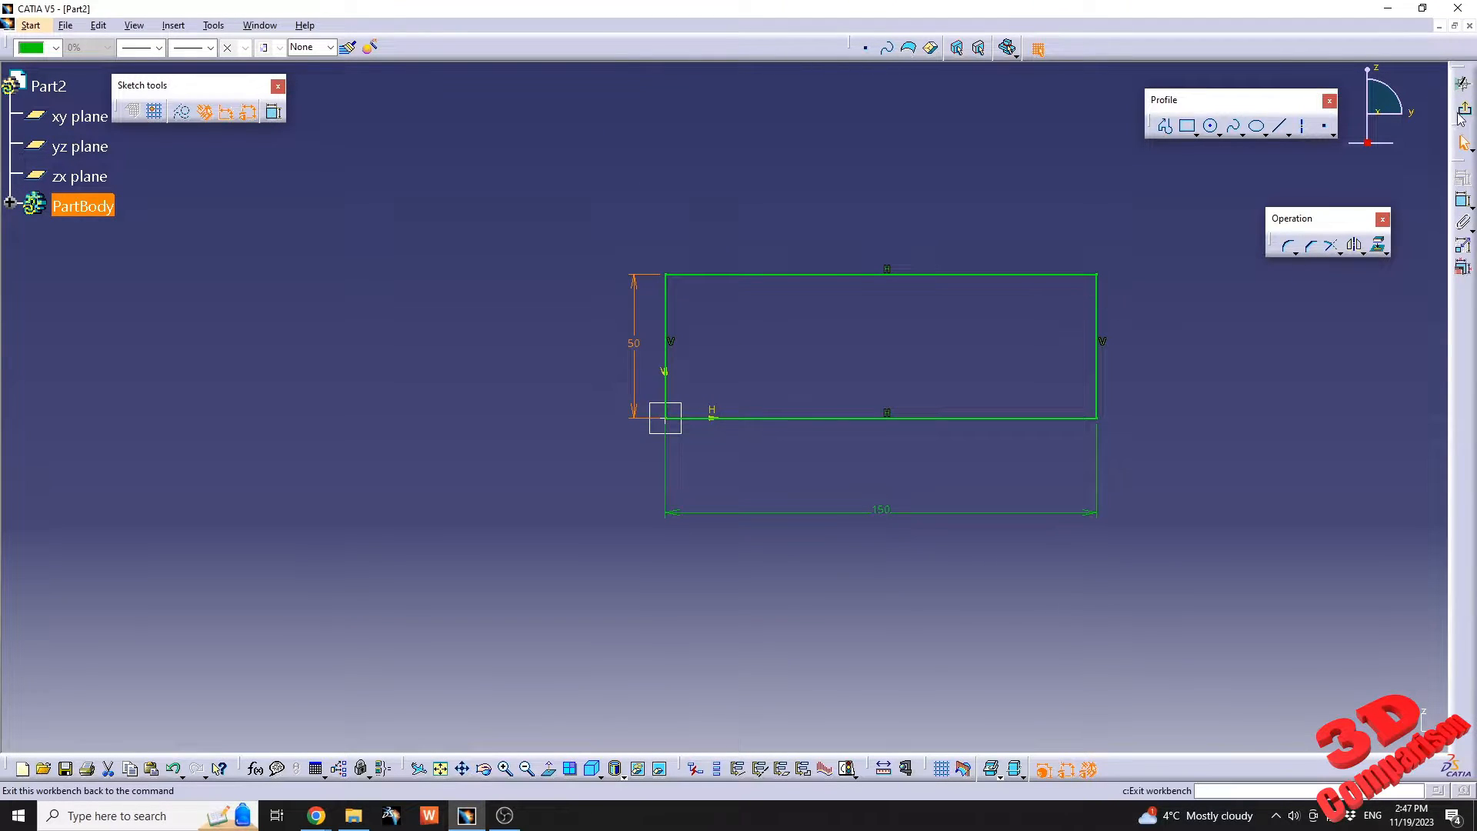
click(1462, 112)
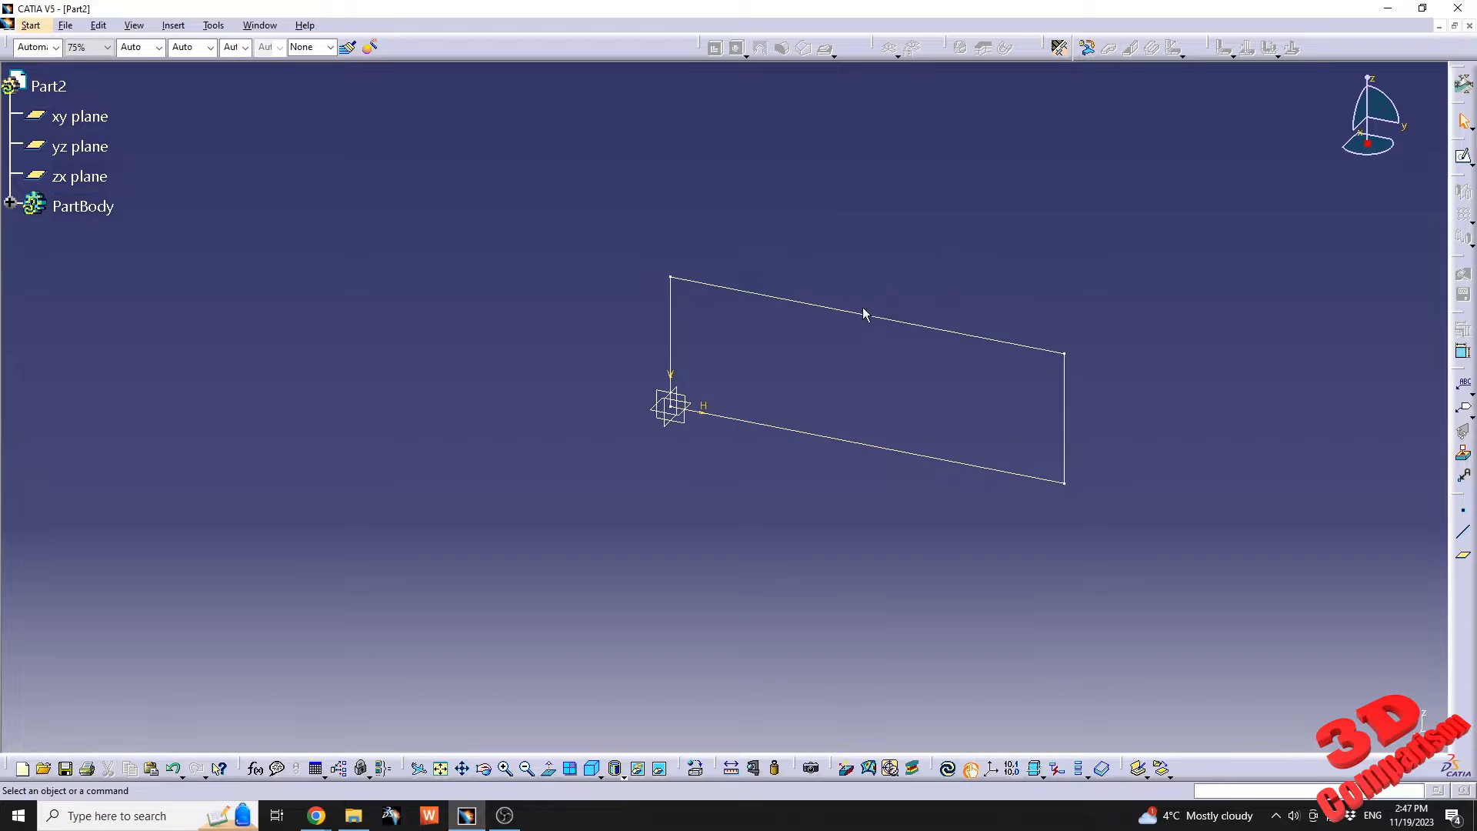
Define the sheet metal parameters with a thickness of 1.6 mm and a default bend radius of 3.2 mm.
middle_drag(925, 279, 881, 306)
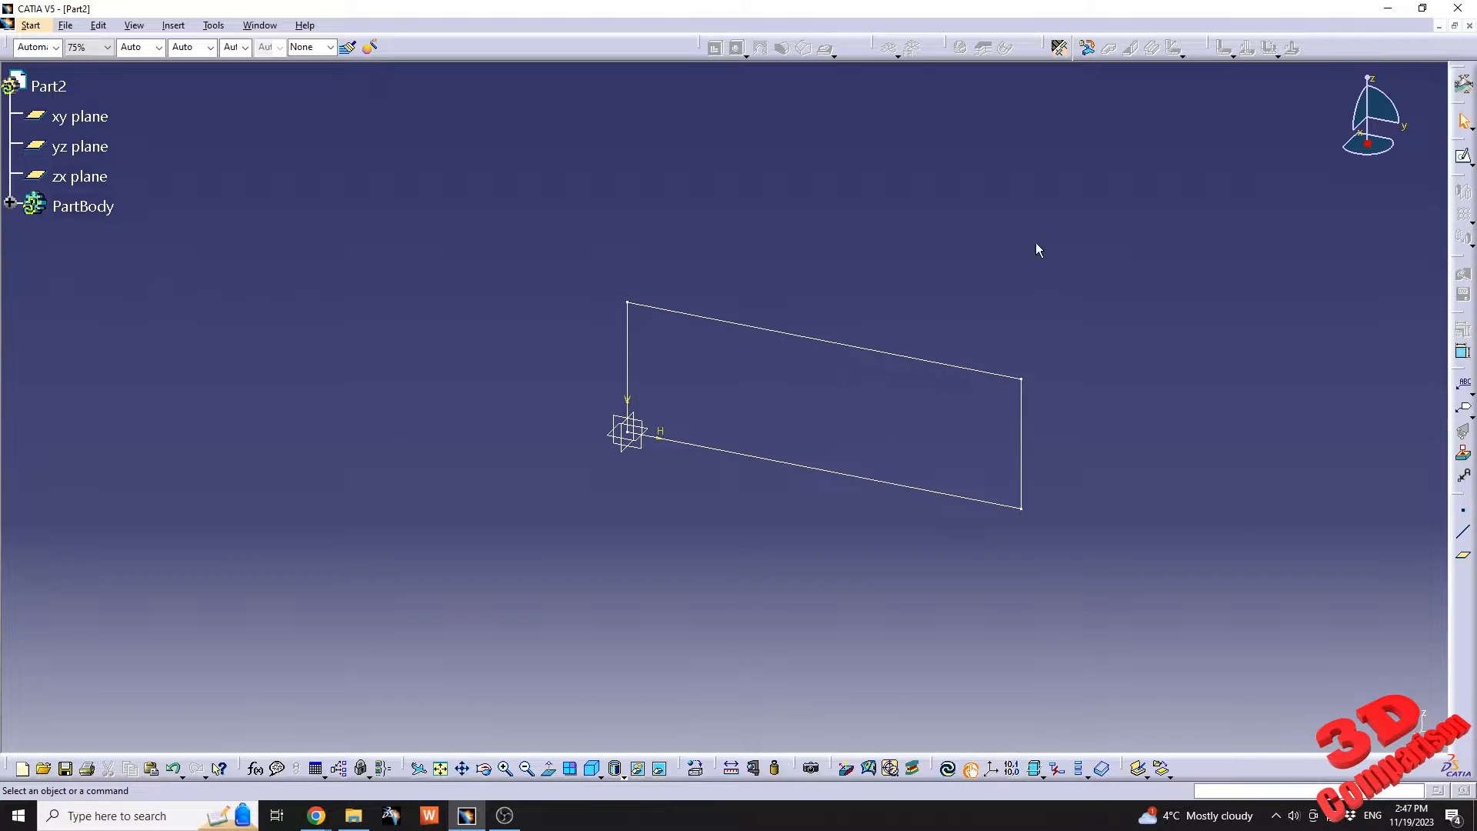
click(1059, 49)
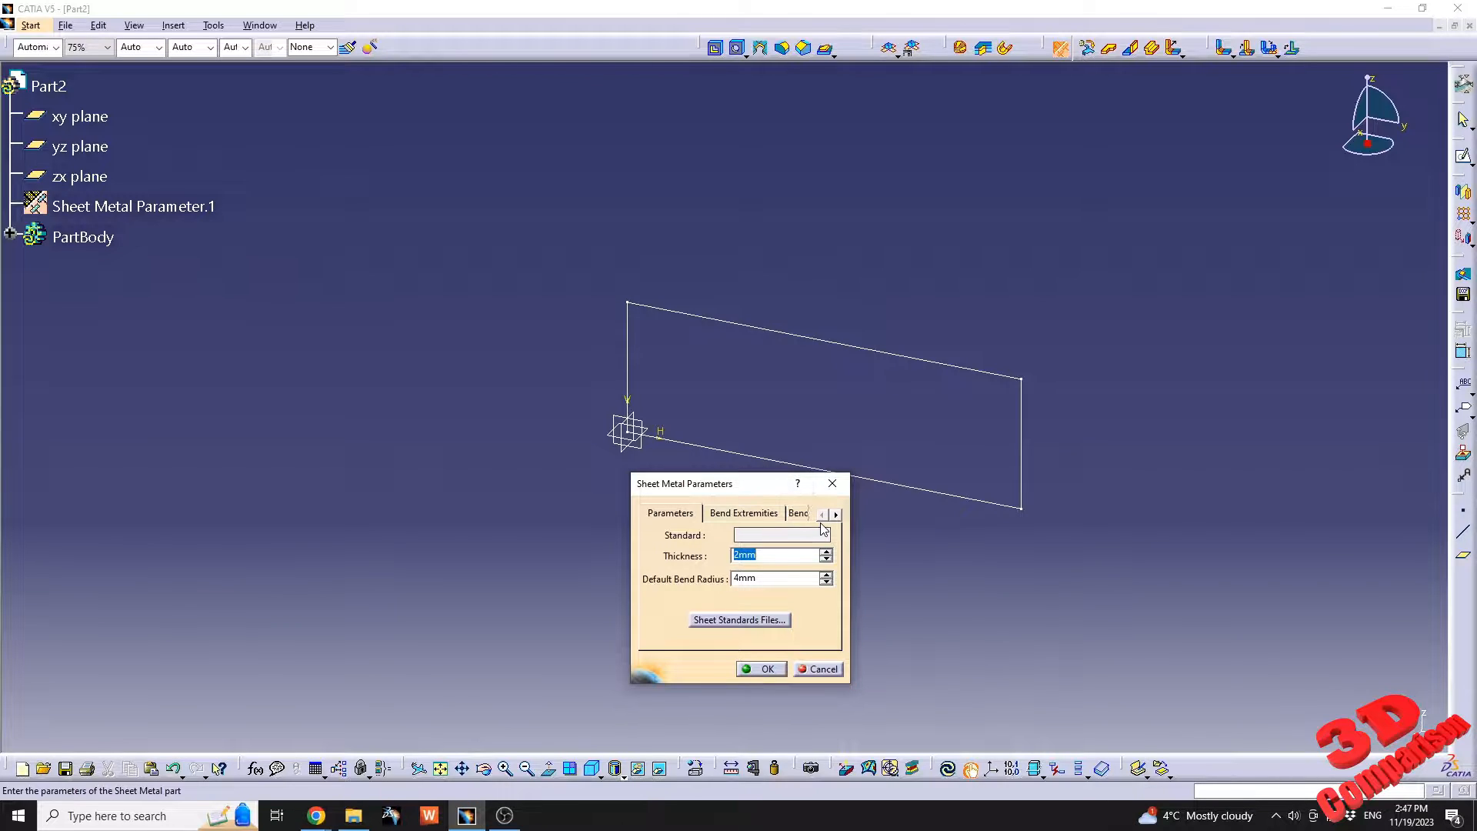
text(1.6)
key(Tab)
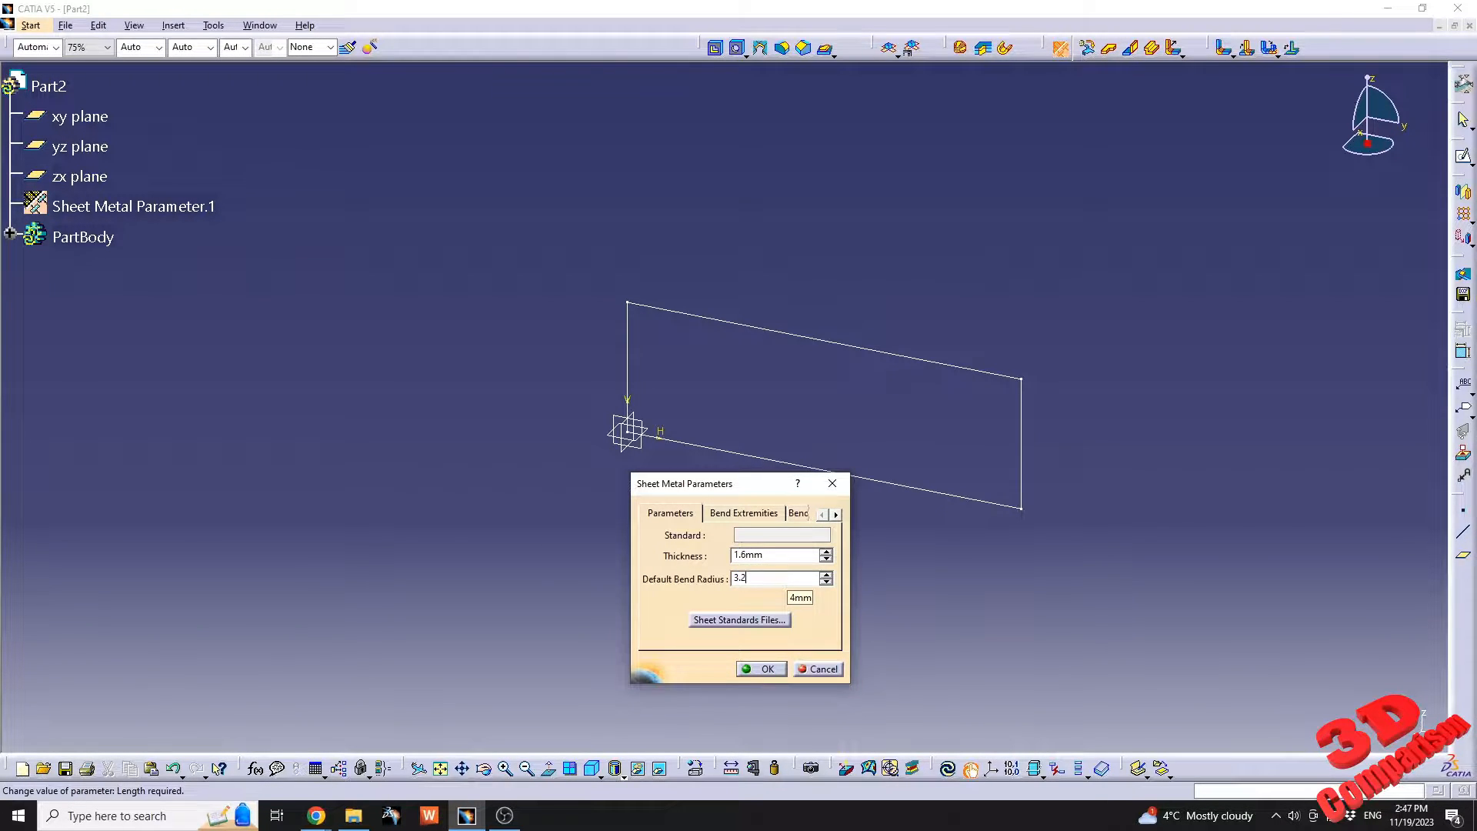
key(Tab)
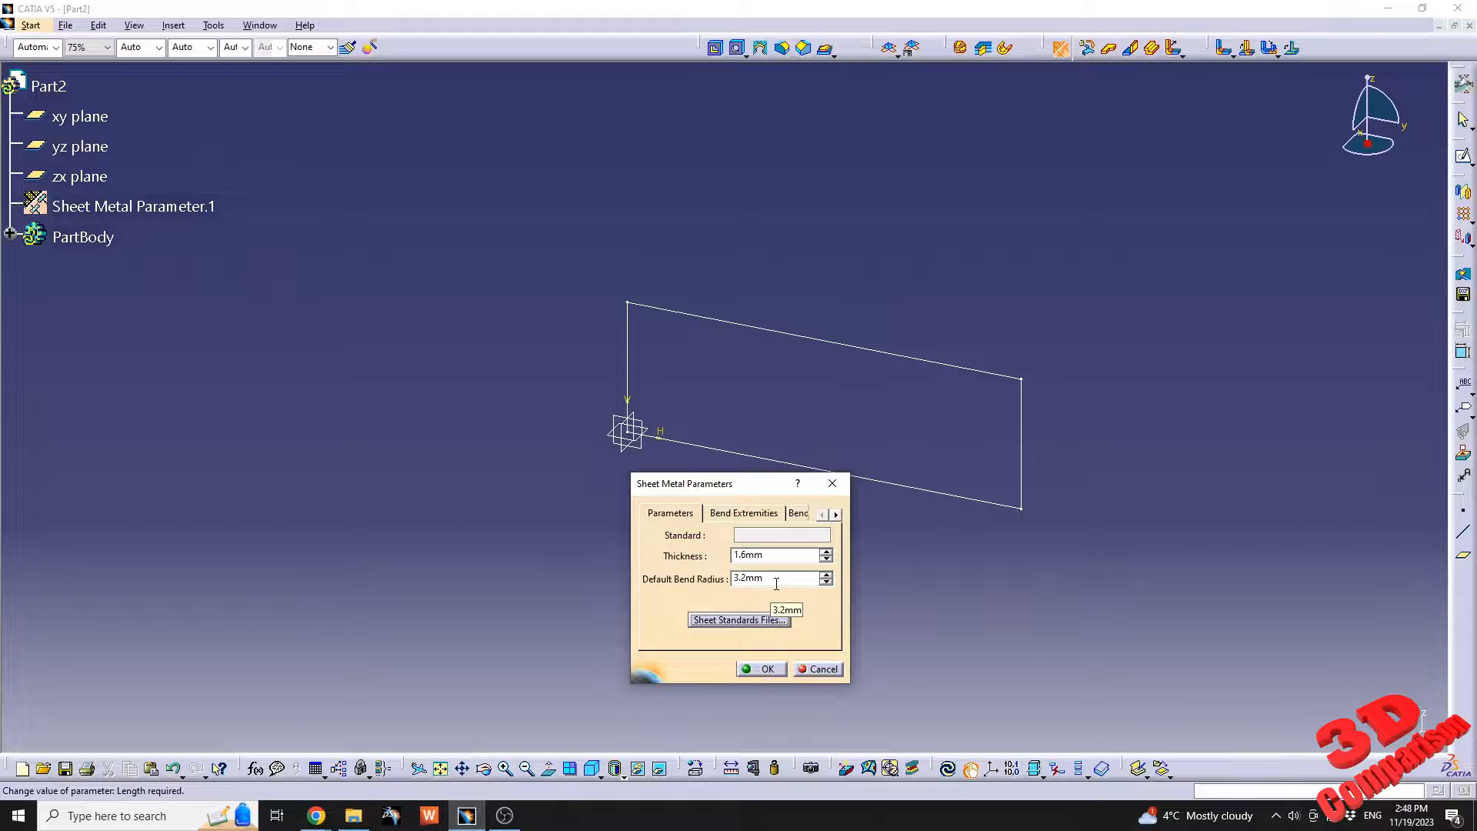
Set the bend extremities to Square relief and apply the sheet metal parameters.
click(754, 514)
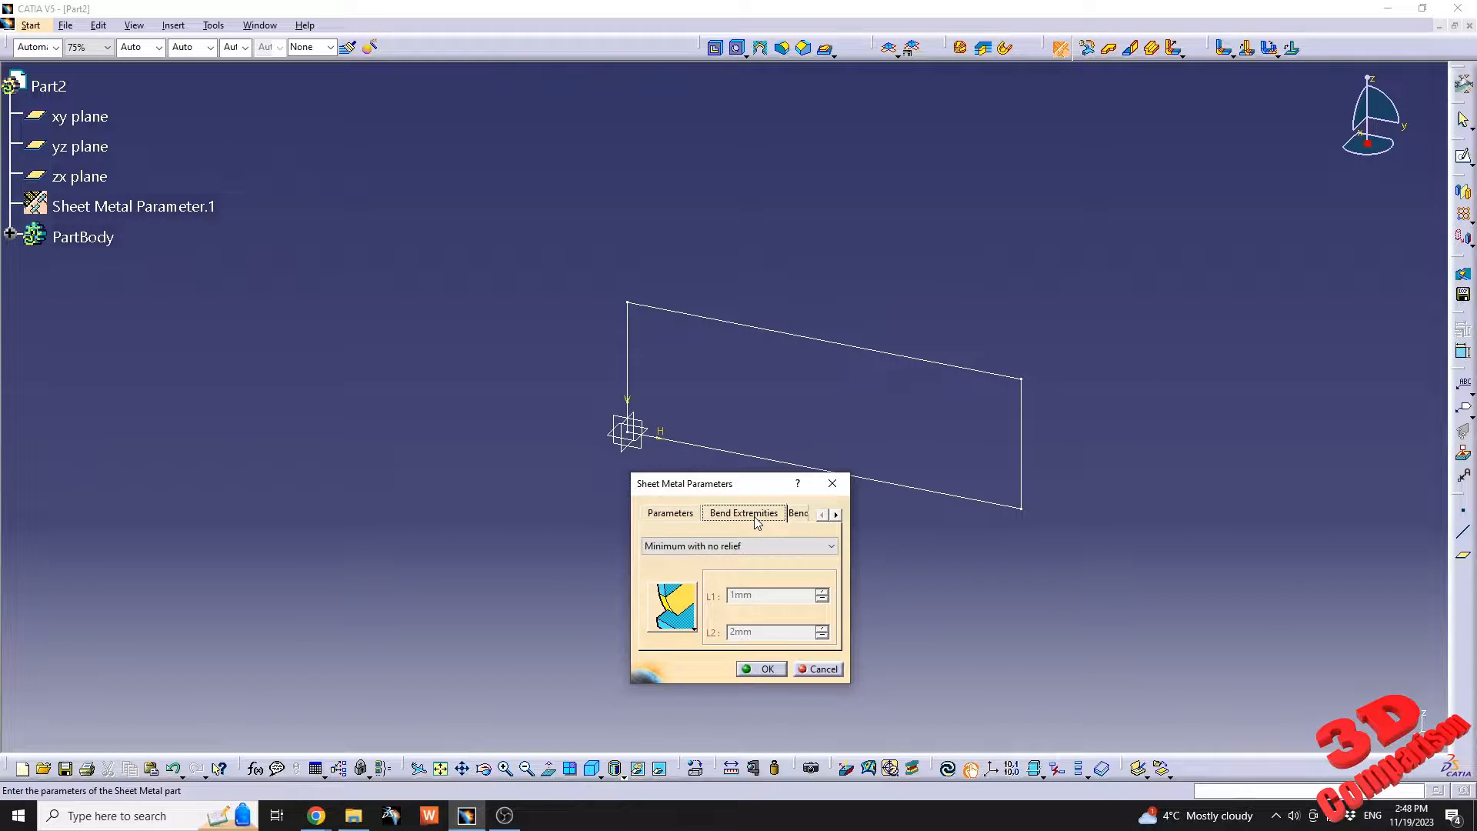
click(741, 547)
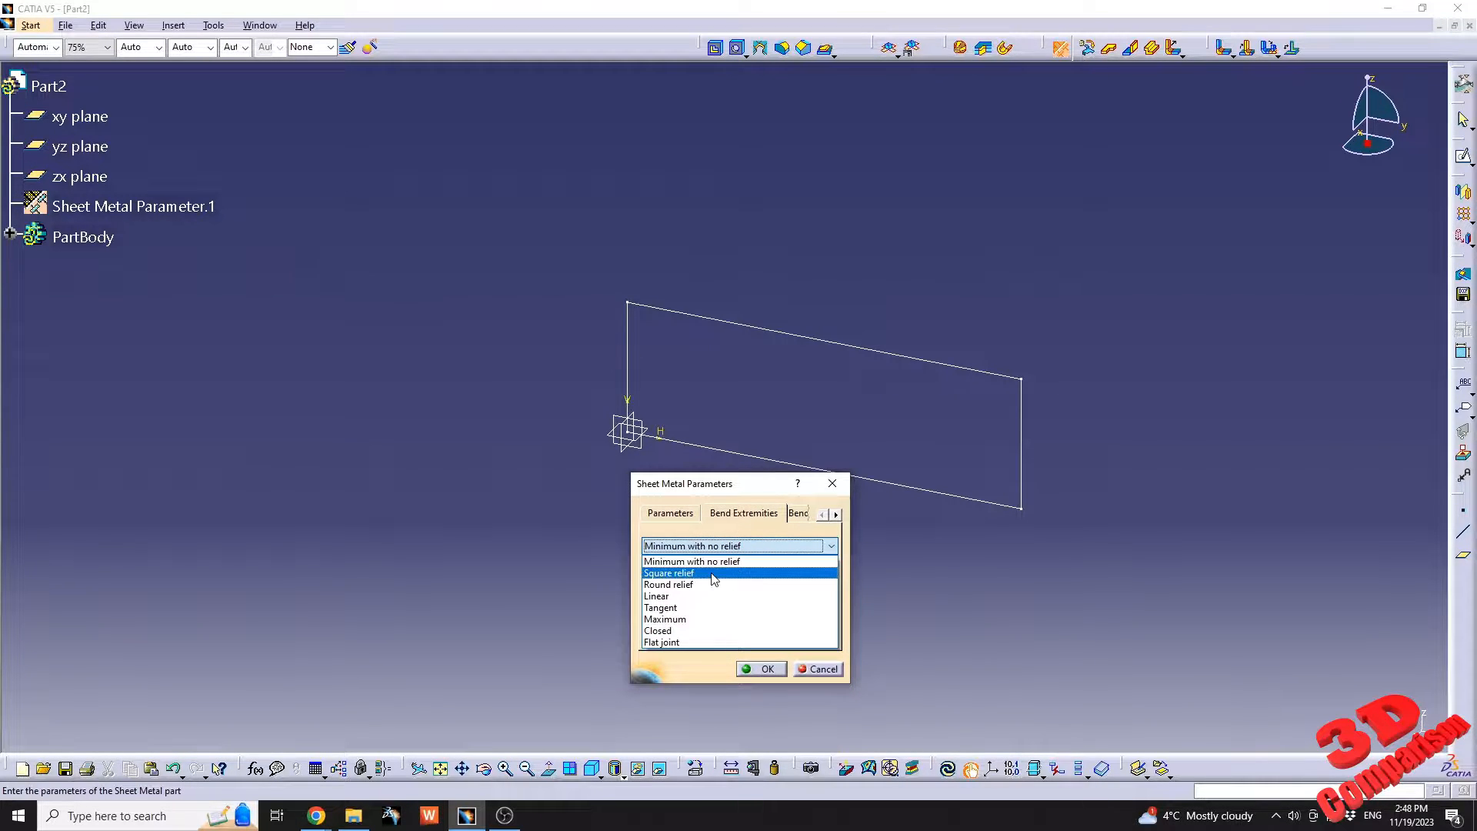
click(713, 574)
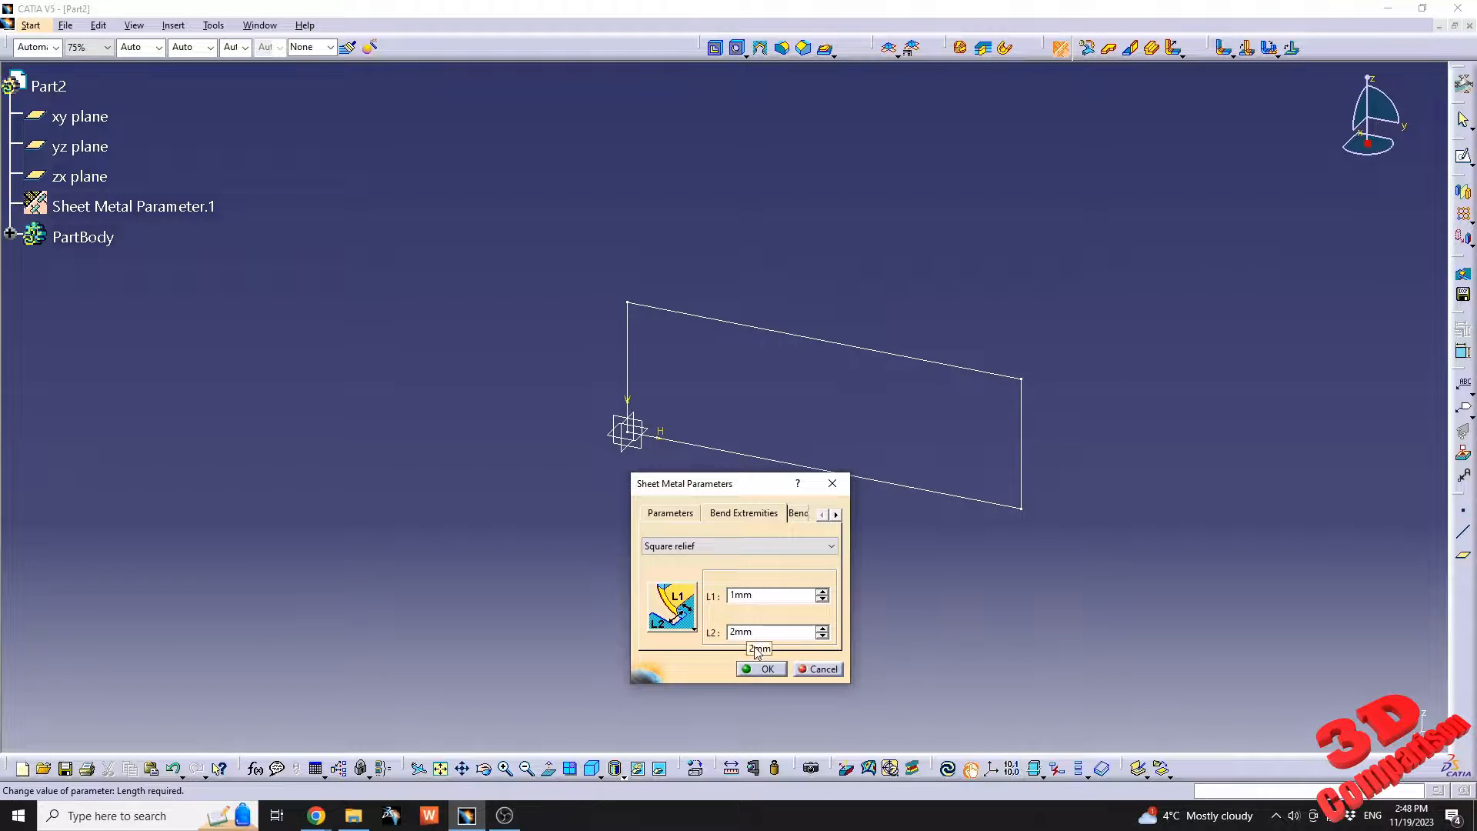
click(764, 670)
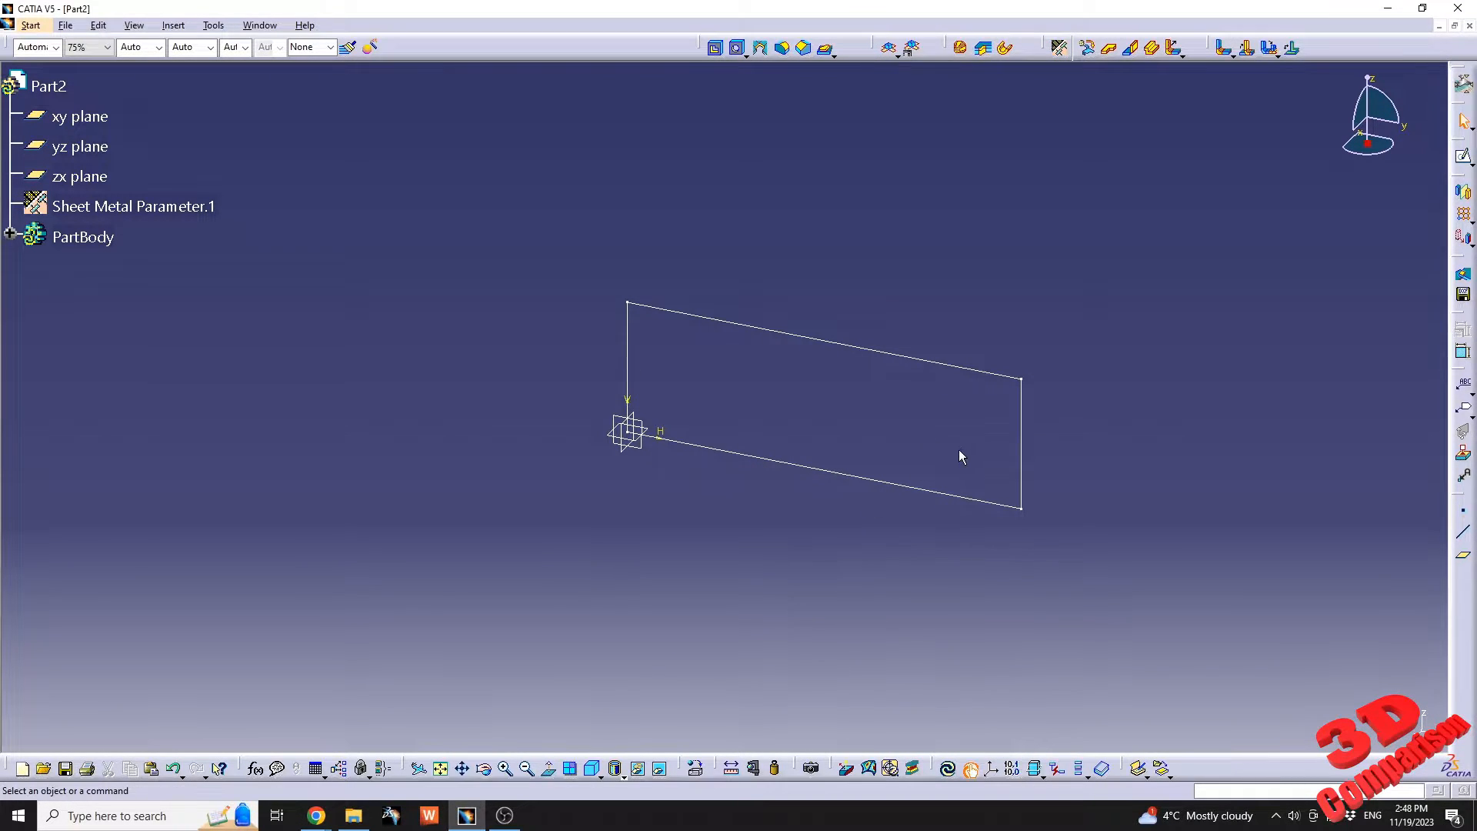
Create a wall from the rectangular sketch with zero offset.
click(1109, 48)
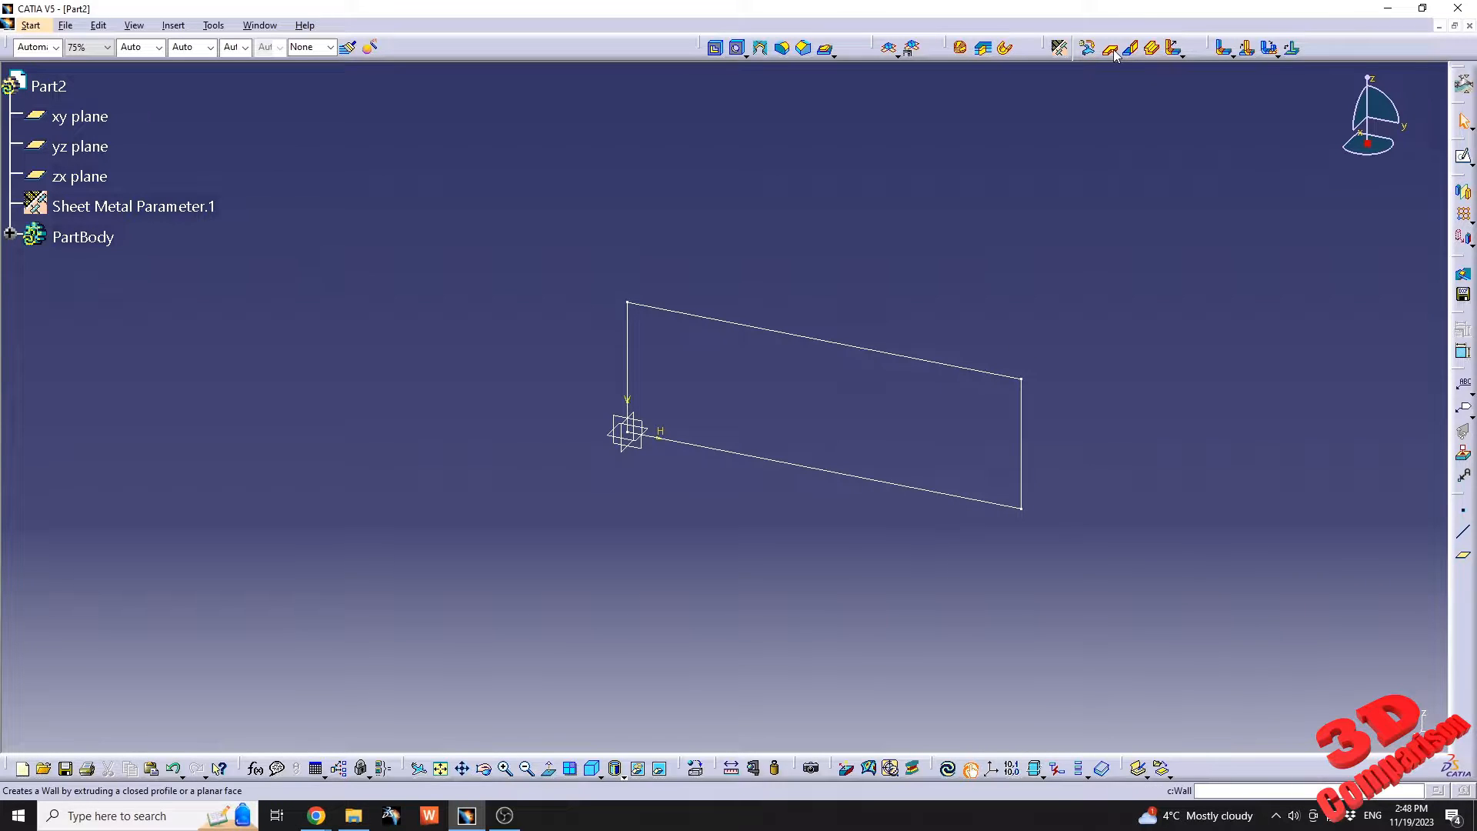
click(786, 335)
middle_drag(817, 362, 771, 375)
ctrl+middle_drag(772, 375, 783, 314)
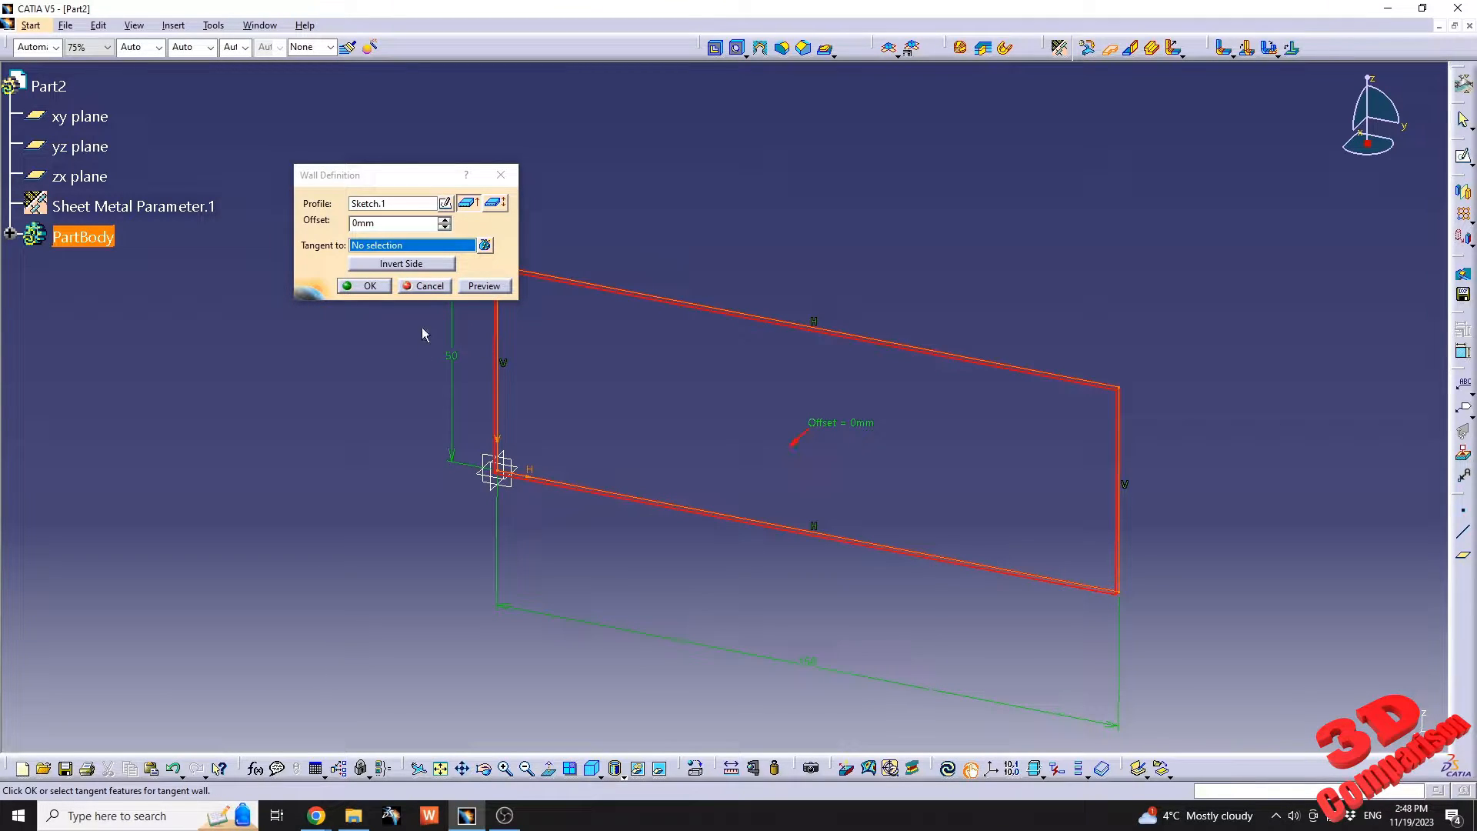
click(375, 289)
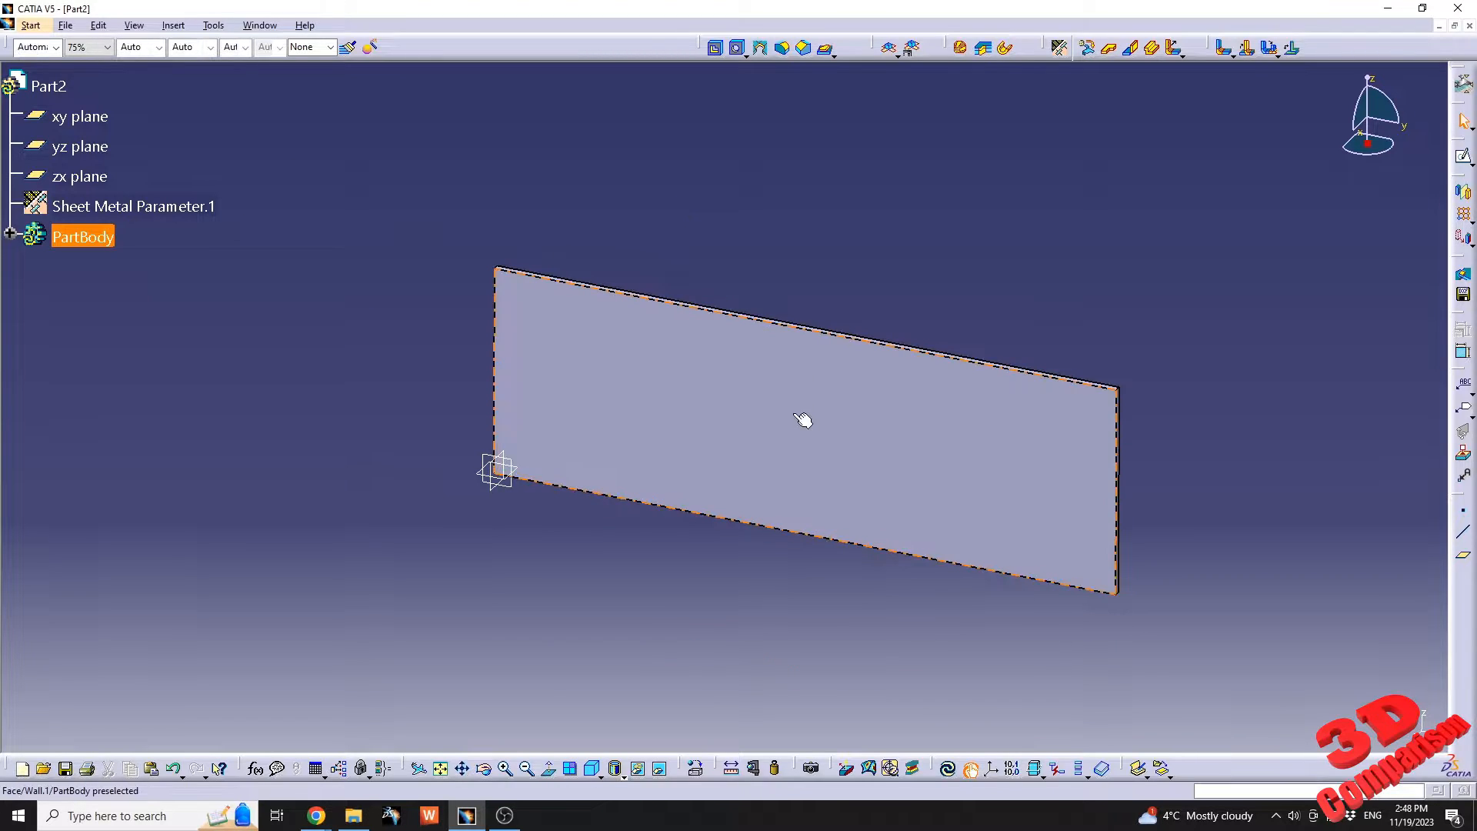
Start a wall on the base wall's lower long edge with a height of 25 mm.
middle_drag(802, 419, 769, 379)
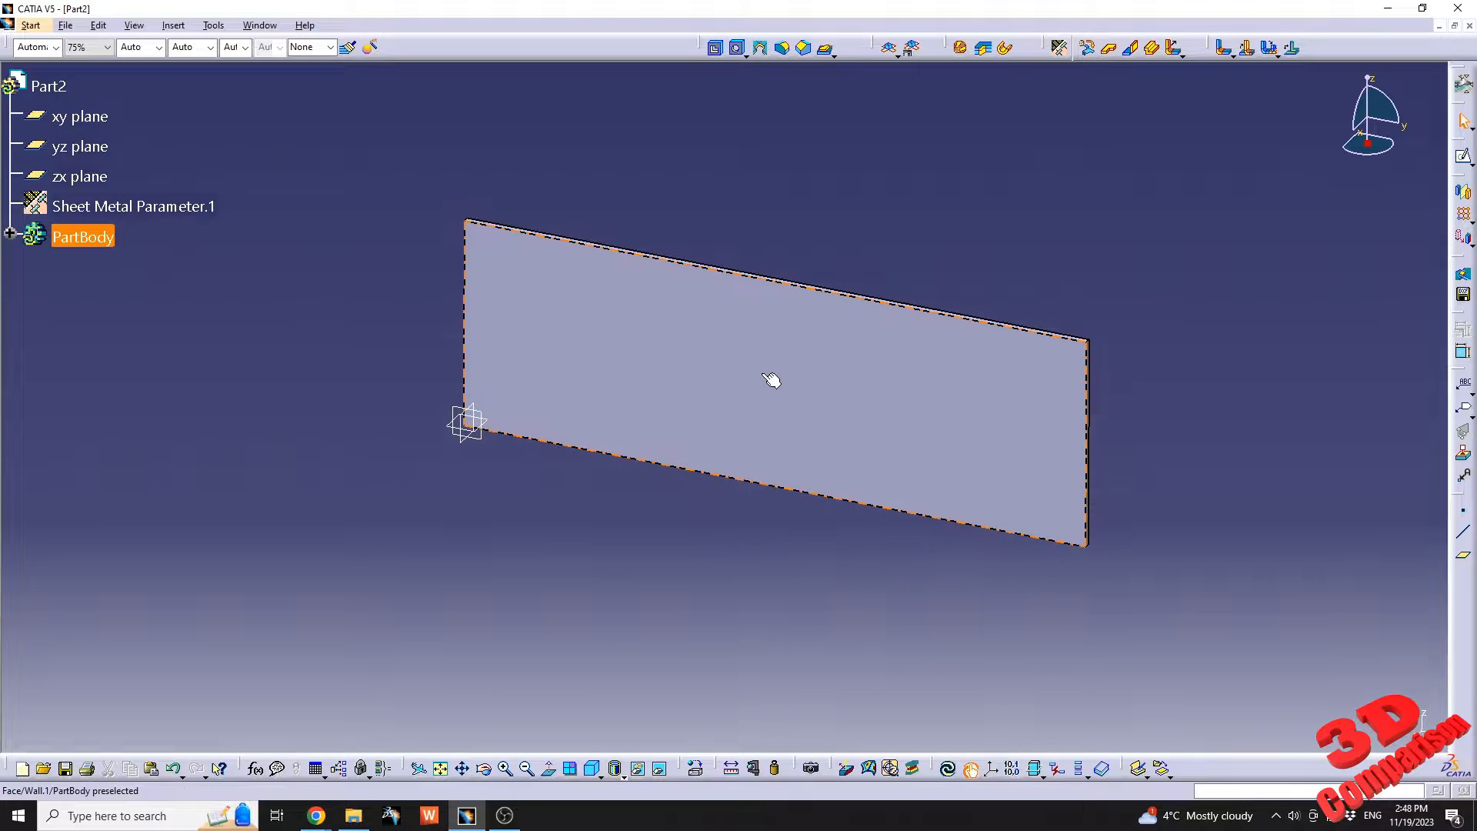
click(1133, 63)
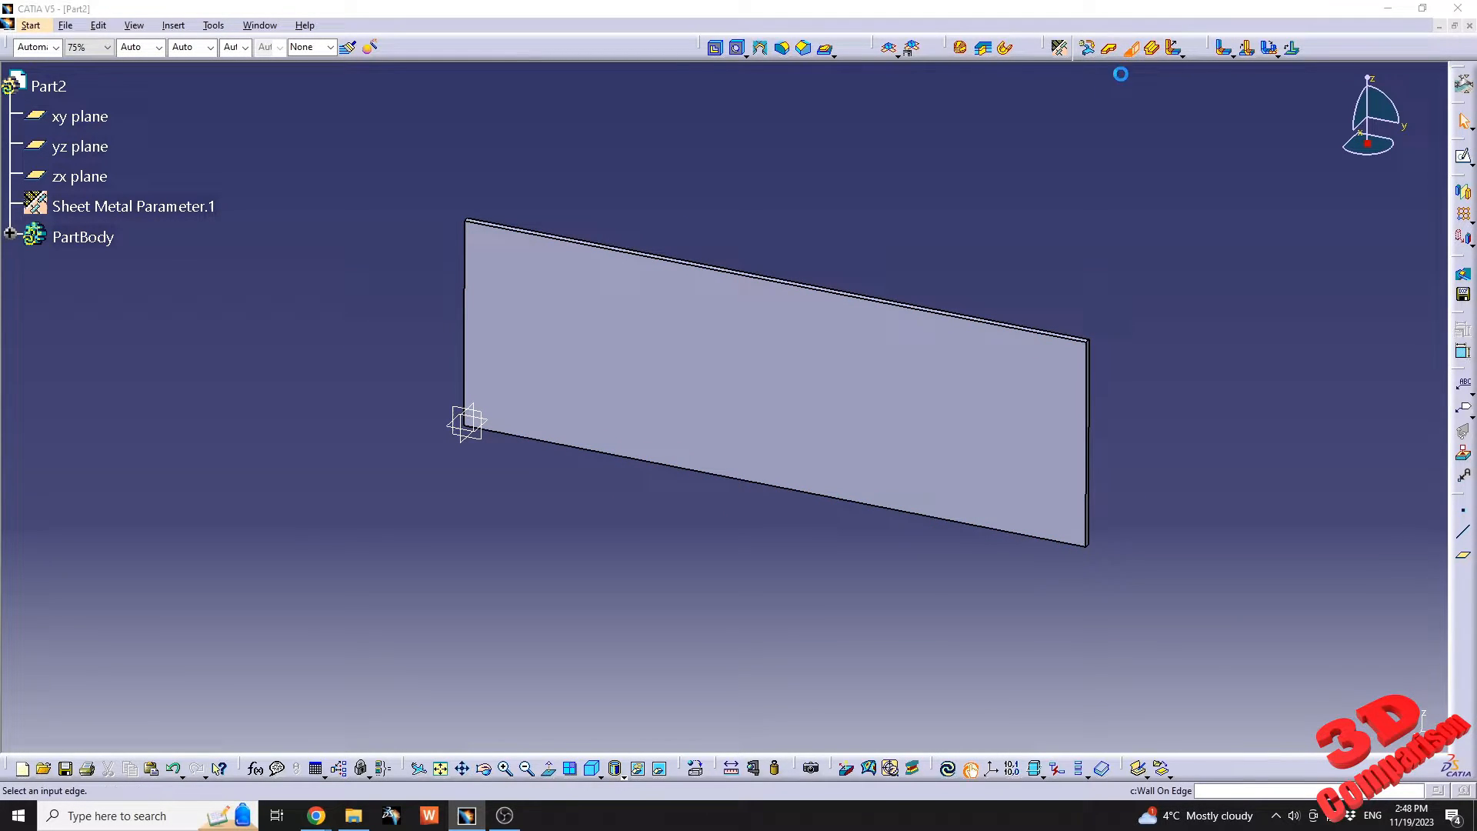
click(813, 498)
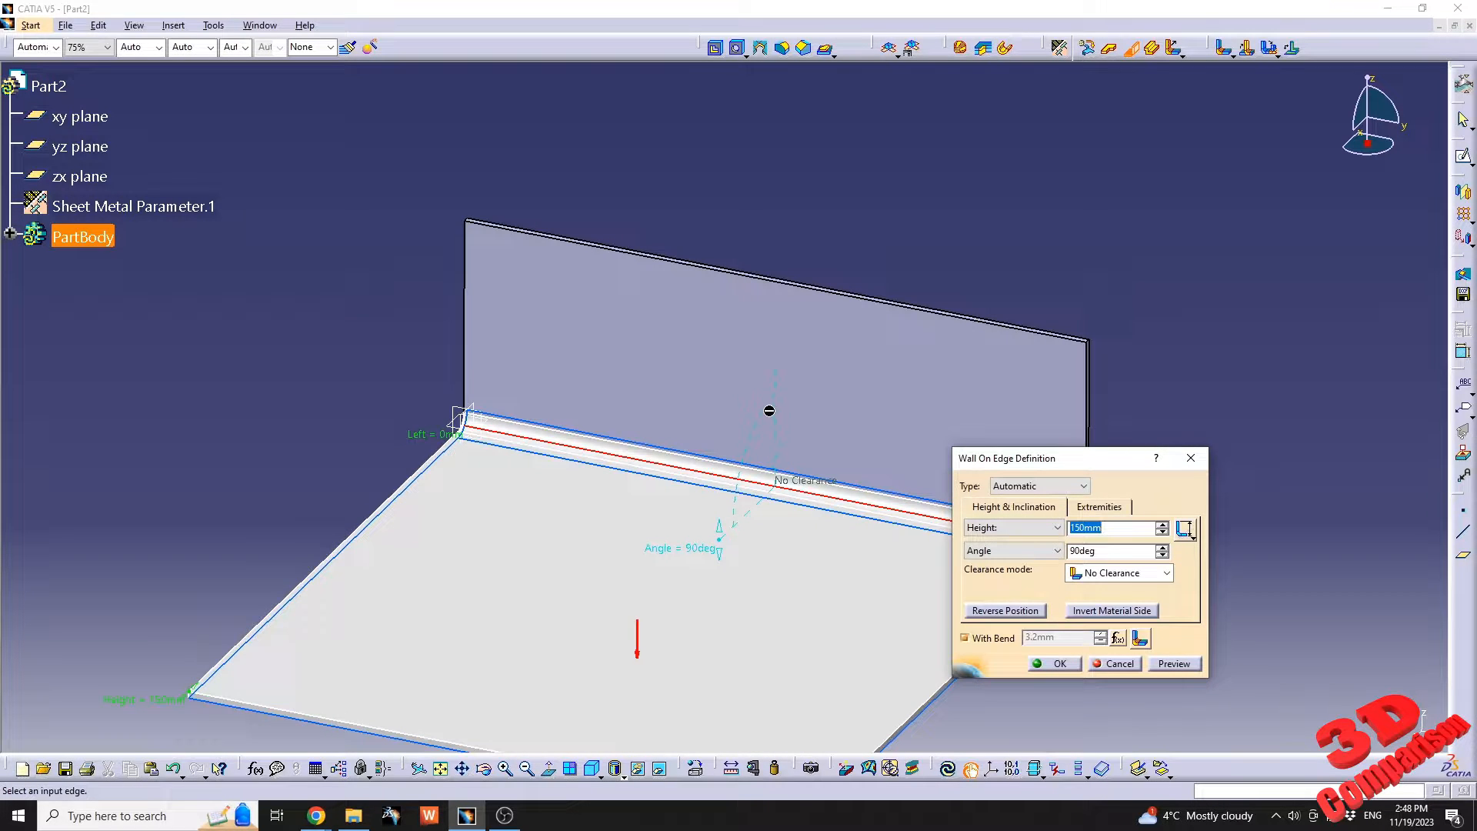
middle_drag(691, 394, 607, 333)
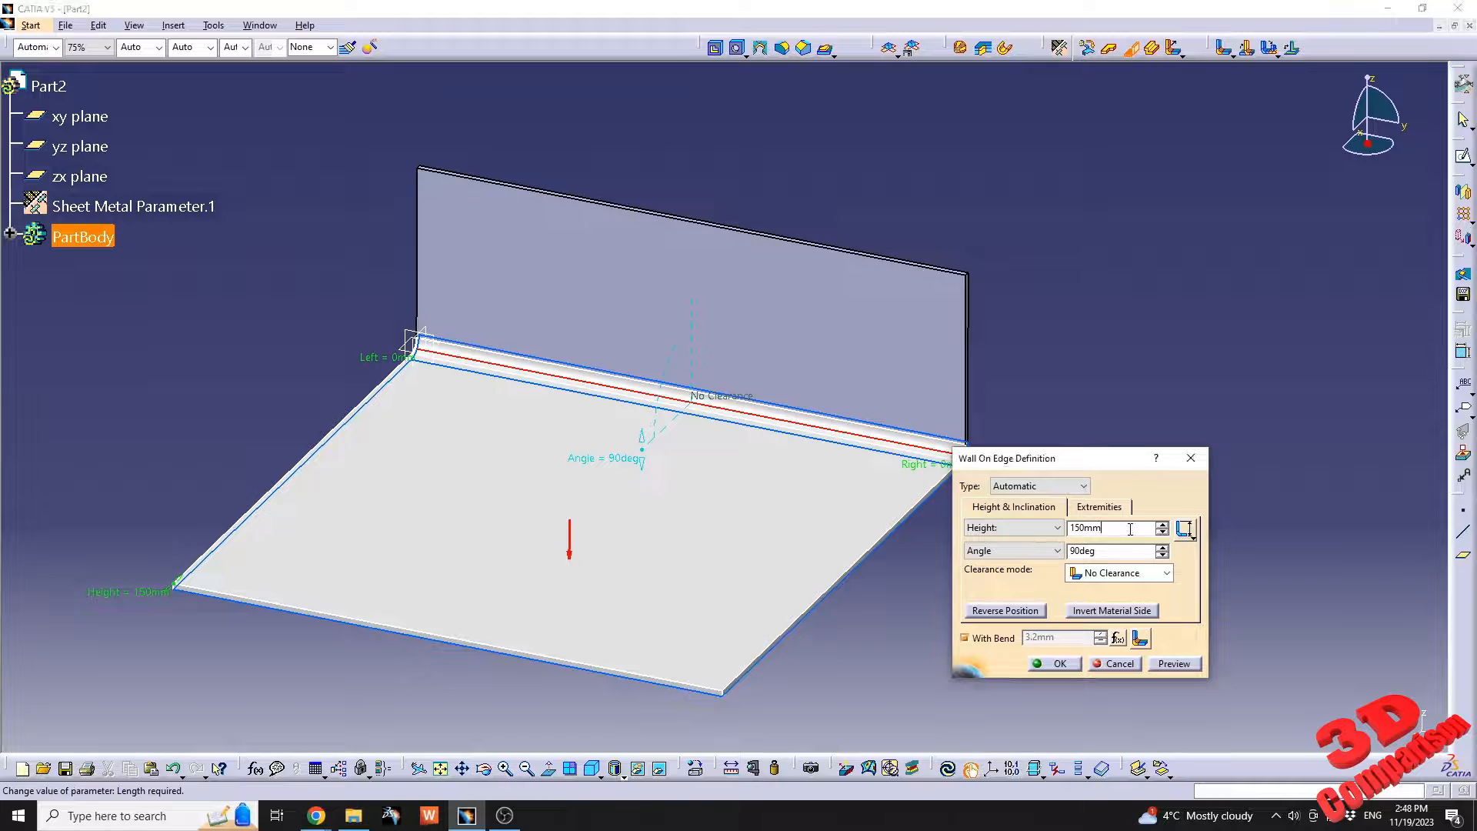
click(1078, 541)
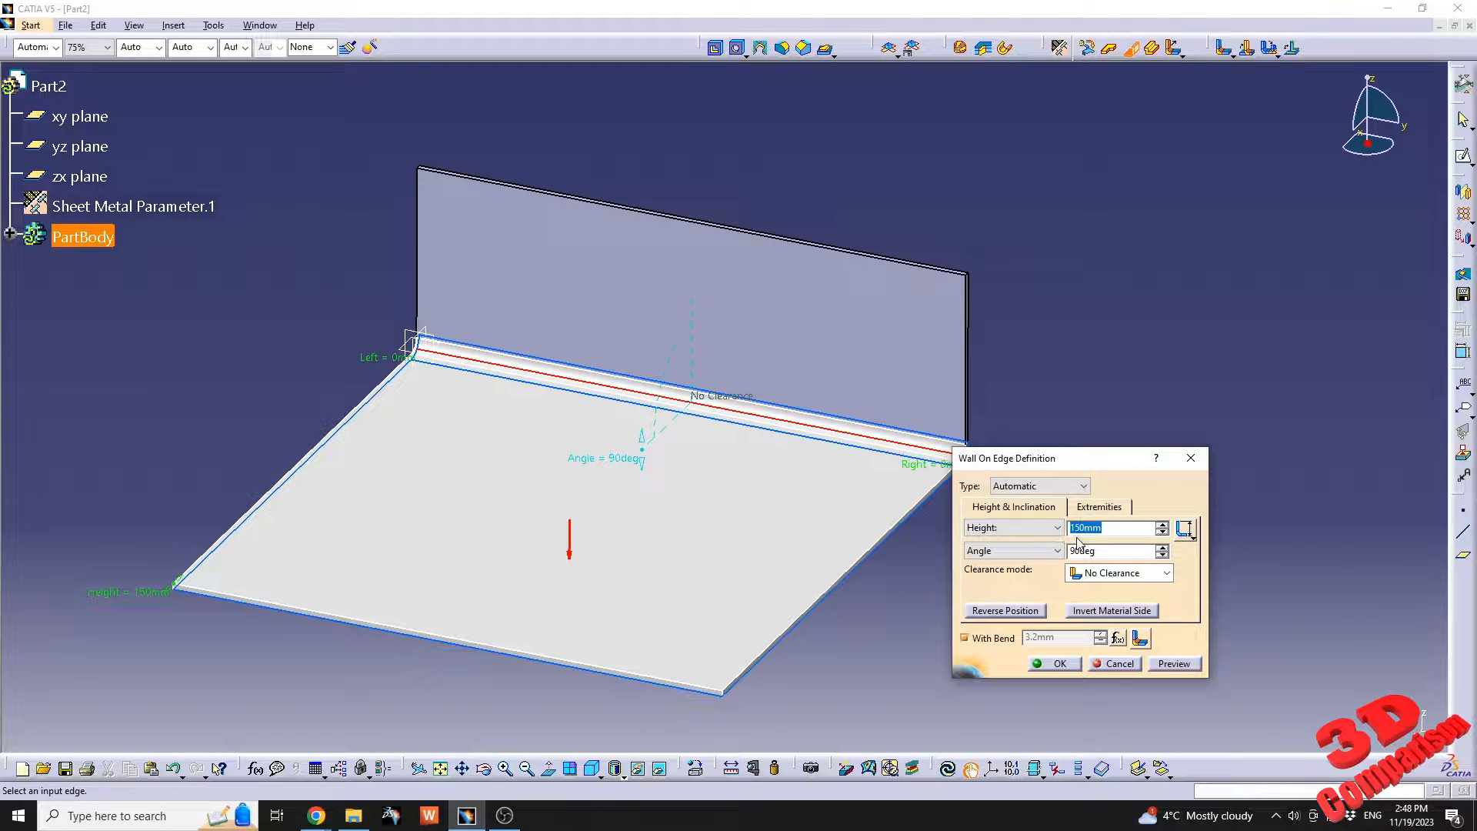
text(25)
key(Tab)
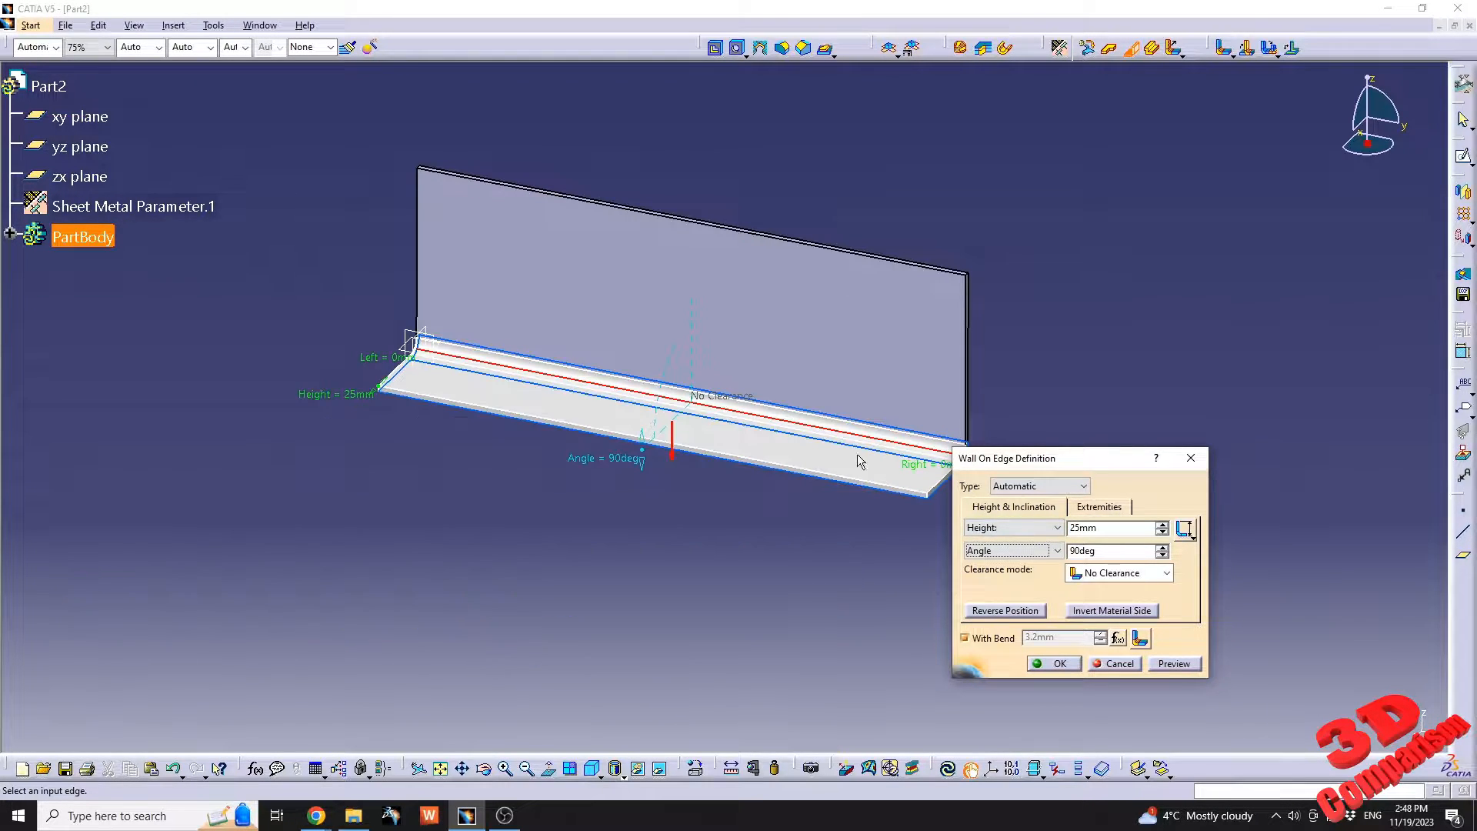
Set the edge wall's left and right offsets to -30 mm each and create the wall.
click(1099, 510)
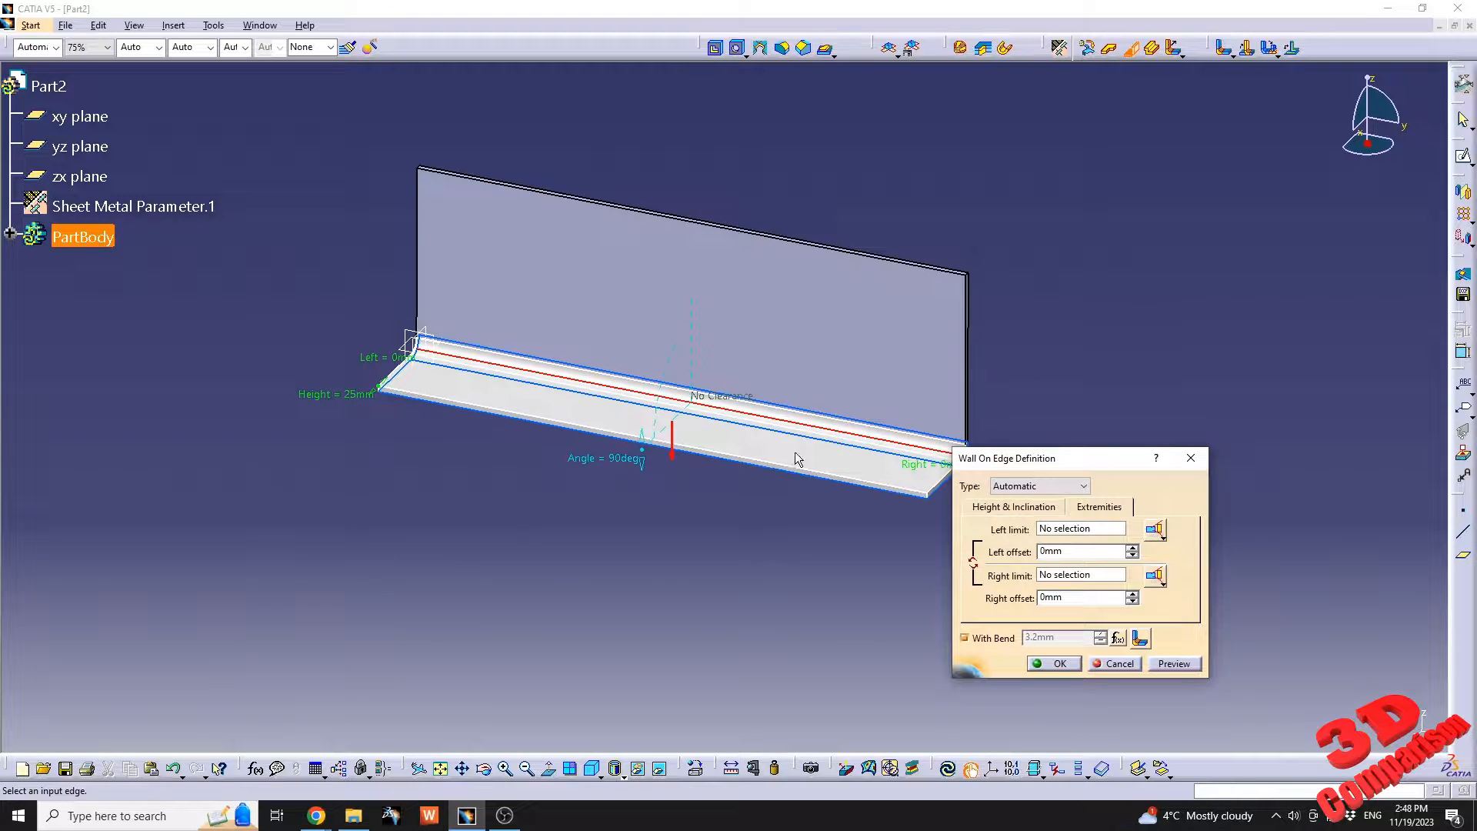
drag(1079, 551, 887, 535)
text(30)
drag(1081, 553, 908, 534)
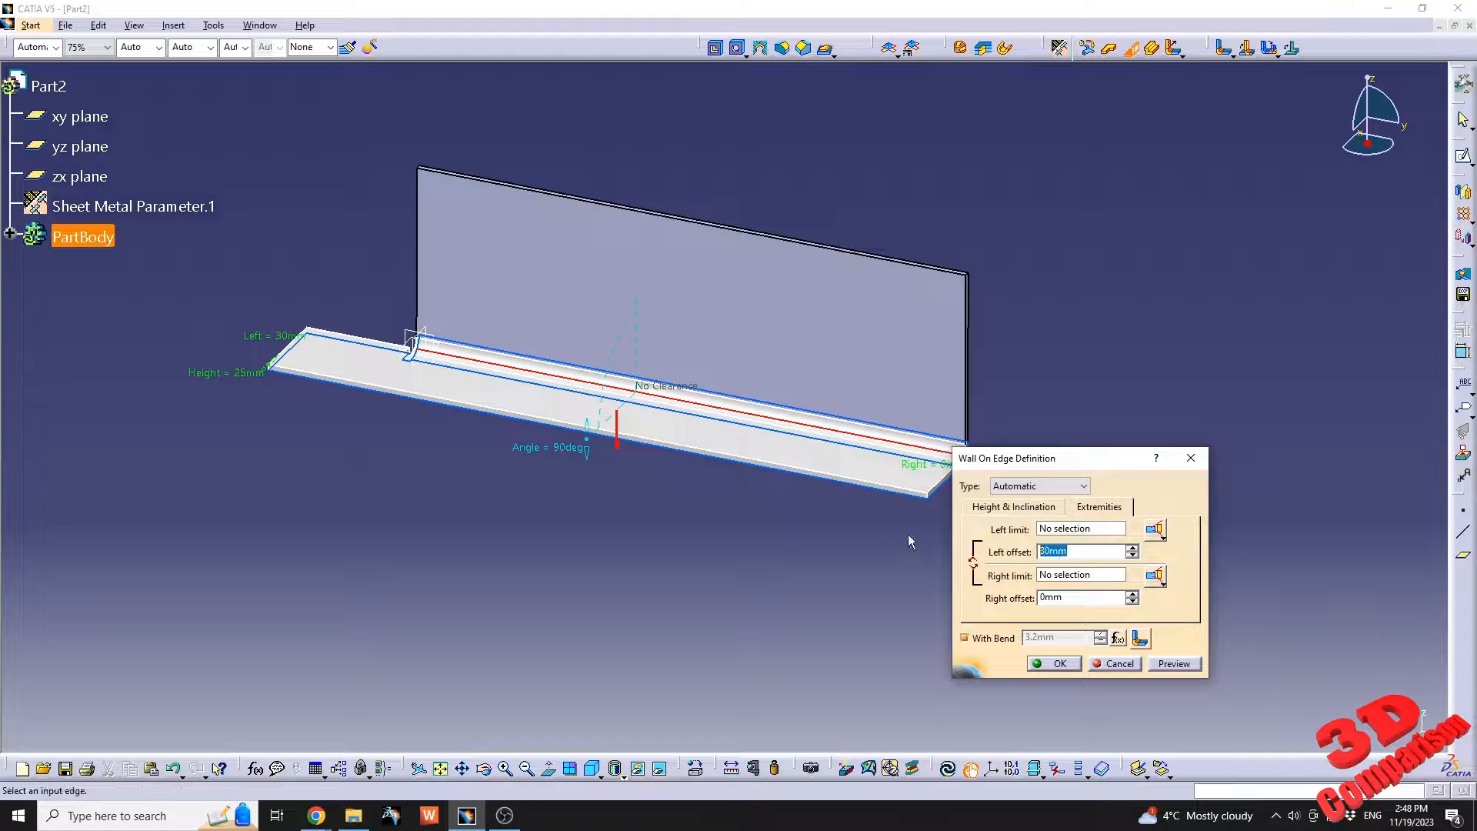
text(-30)
key(Tab)
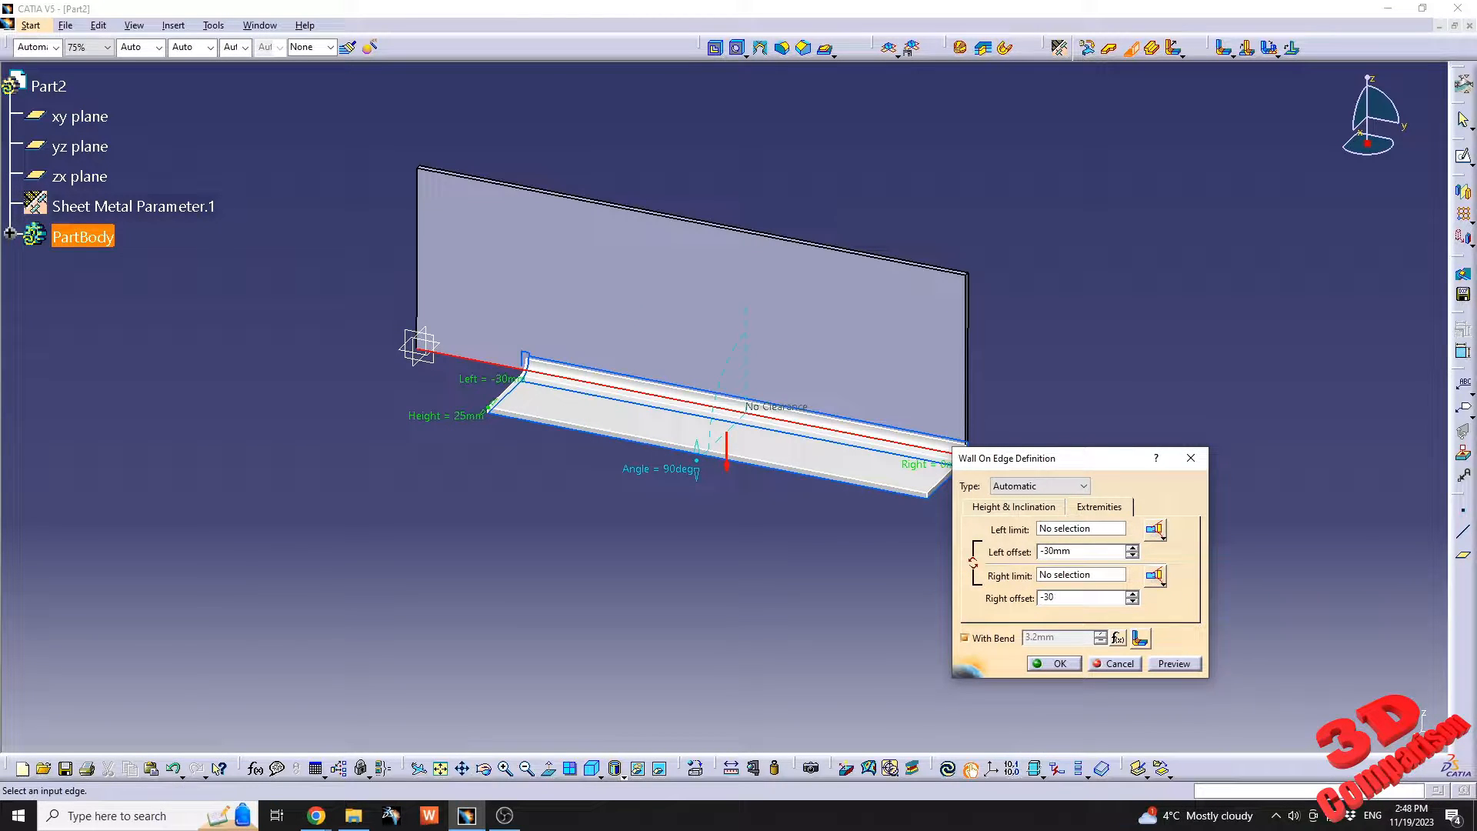
text(-30)
key(Tab)
middle_drag(827, 538, 770, 564)
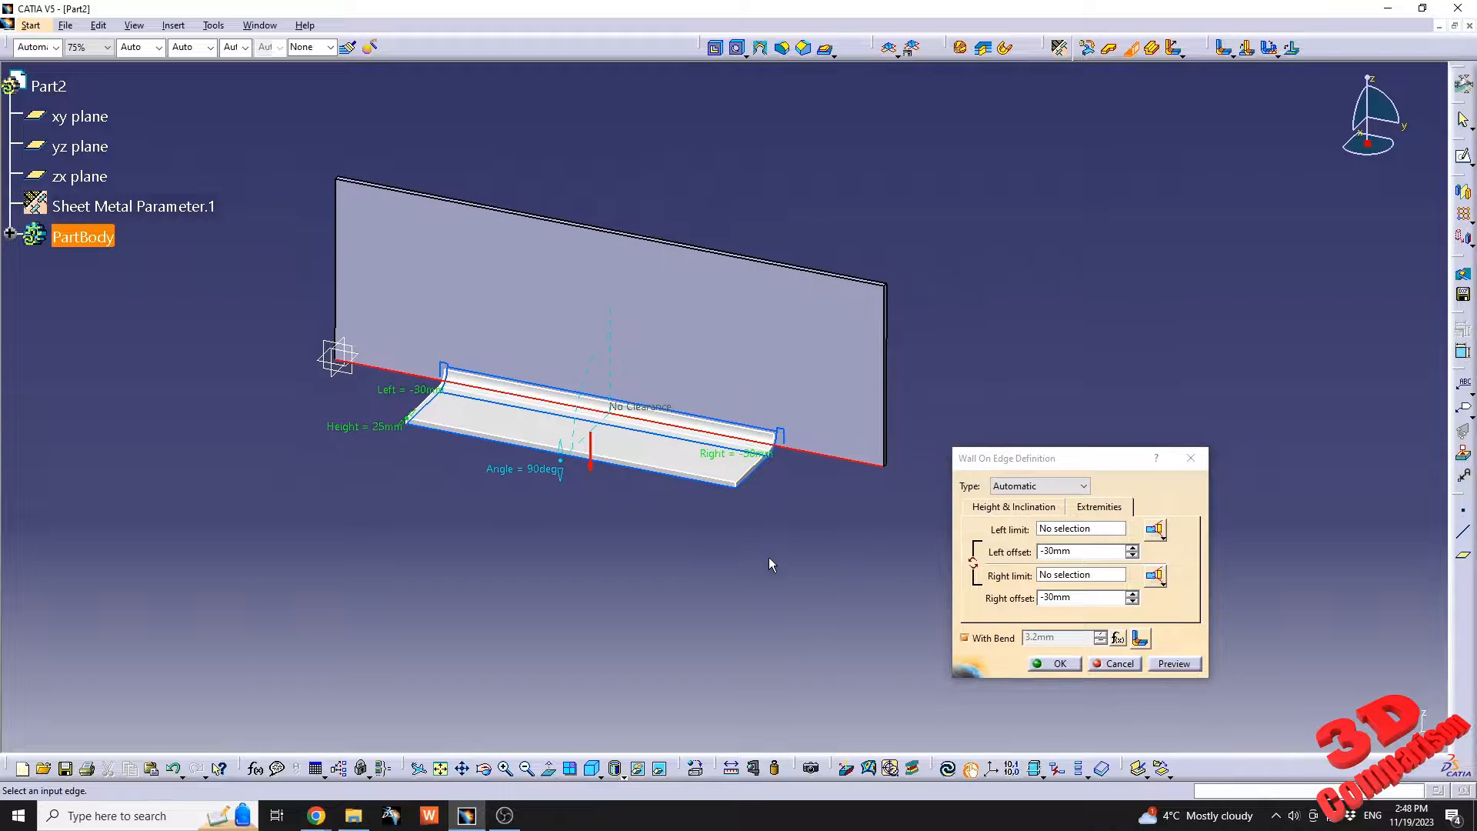
click(1069, 666)
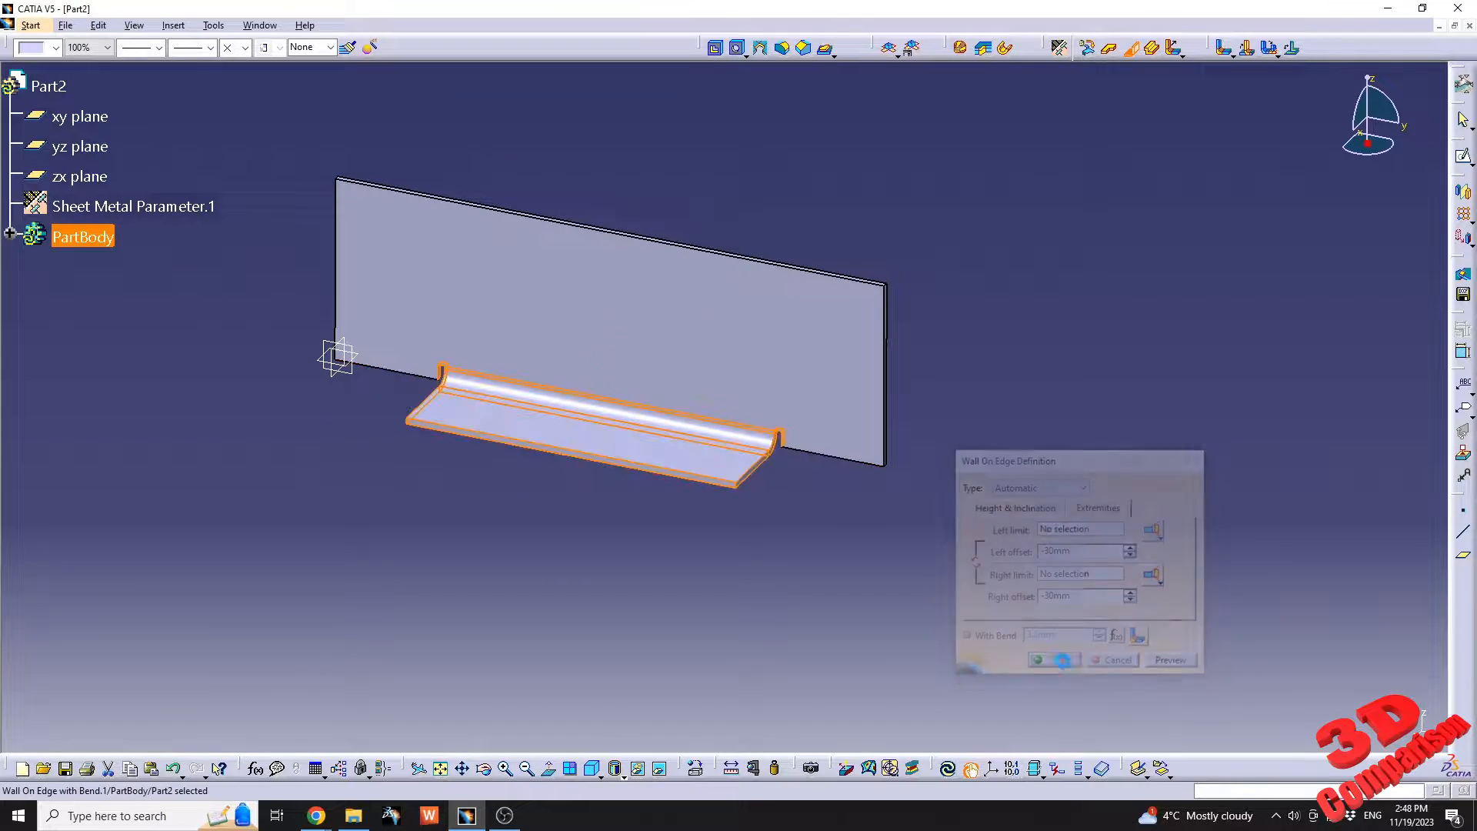
Examine the bend relief at the end of the new wall and review the bend extremity options in the sheet metal parameters.
middle_drag(850, 567, 714, 368)
drag(736, 377, 660, 271)
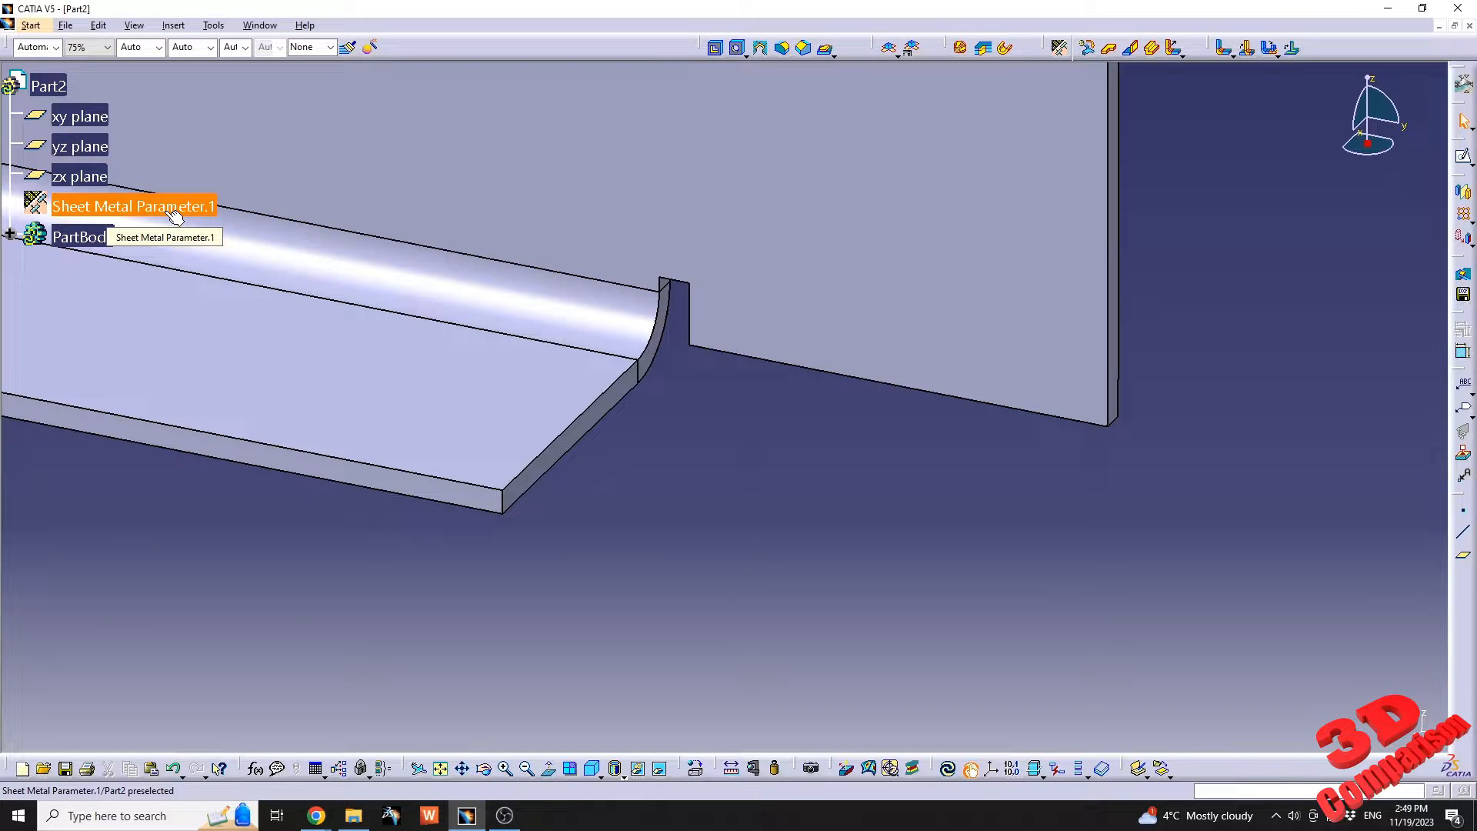
double_click(175, 216)
click(741, 515)
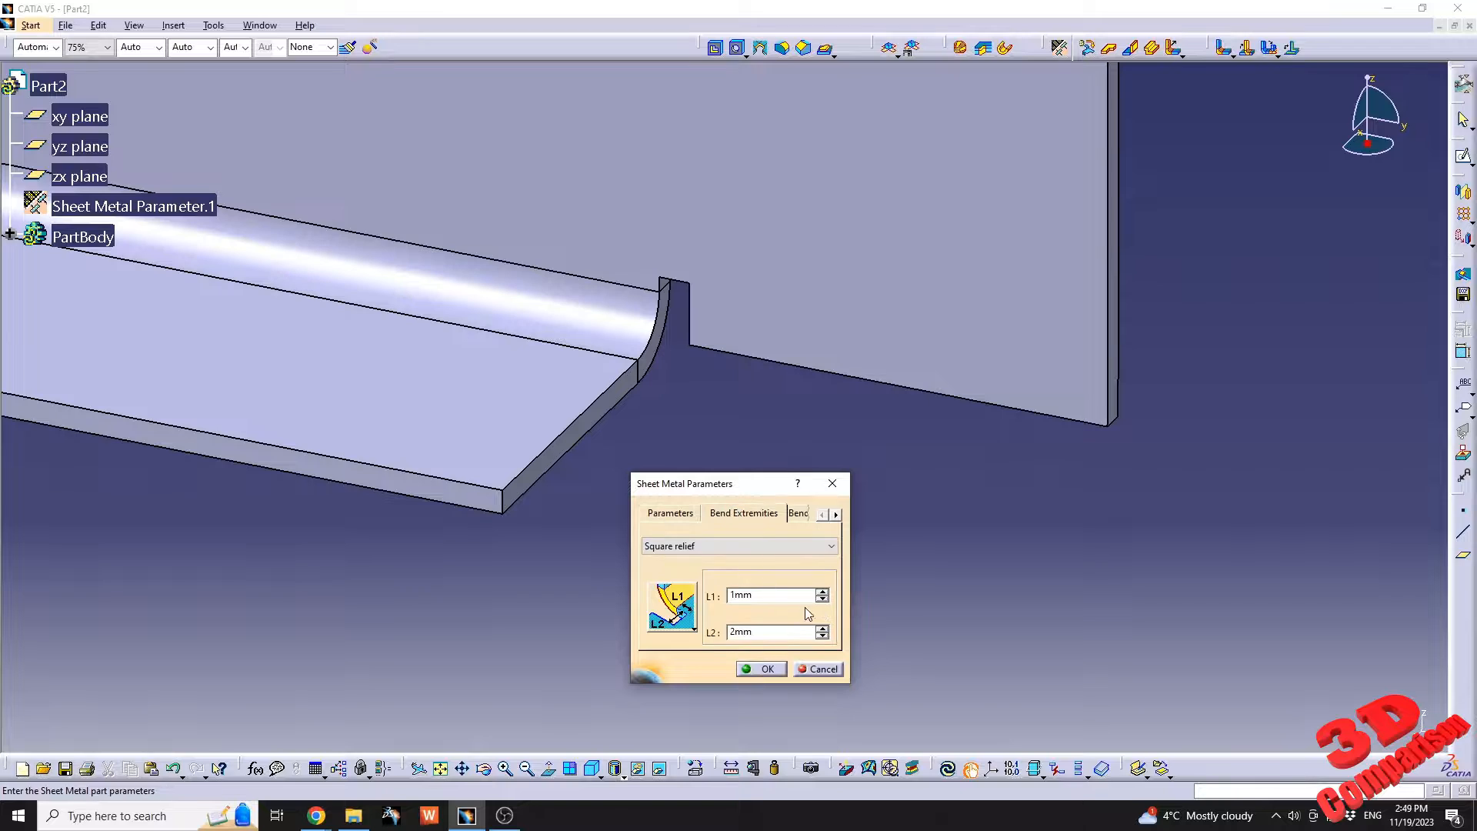
click(735, 545)
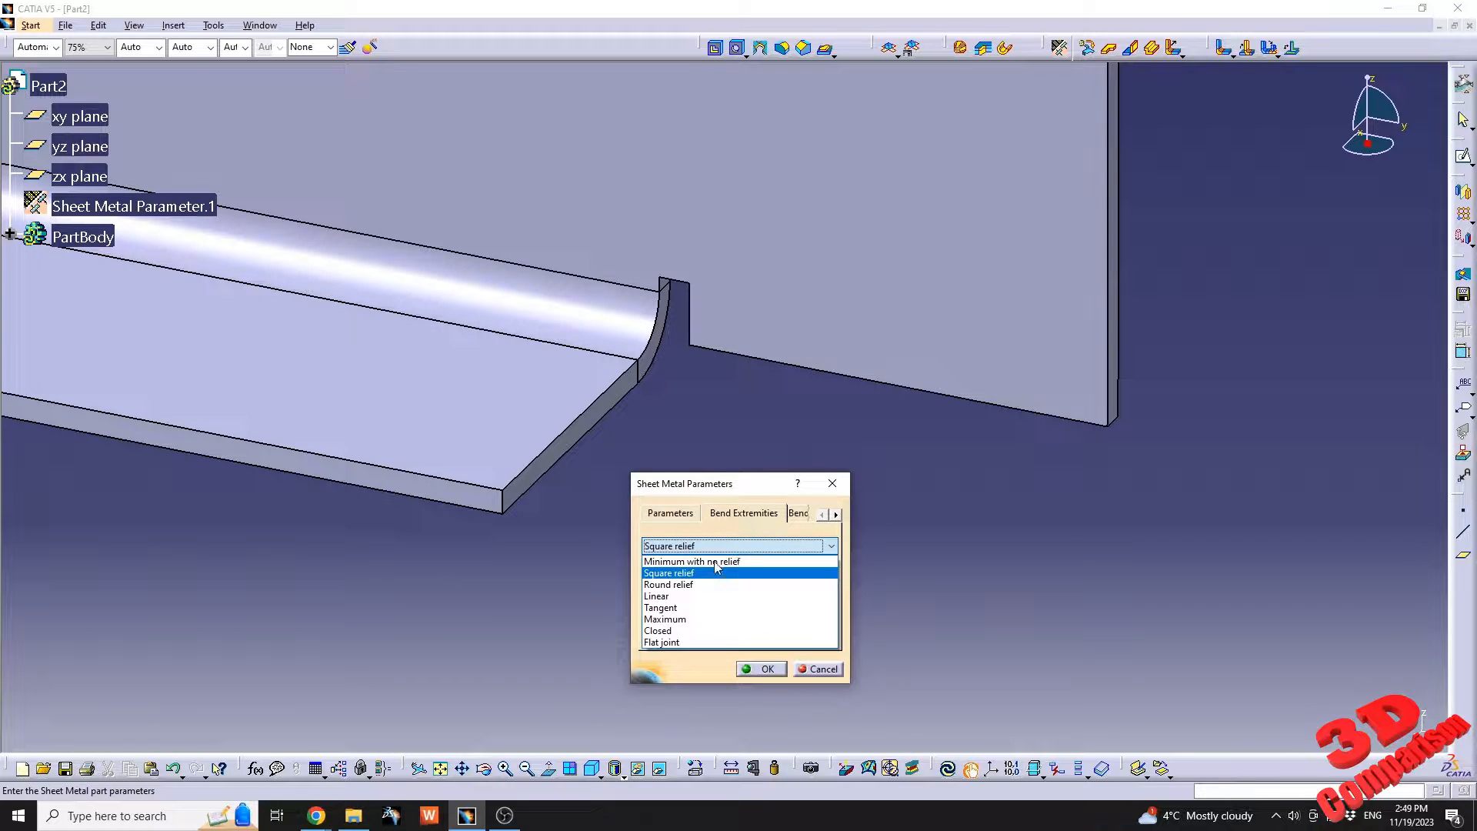
click(999, 552)
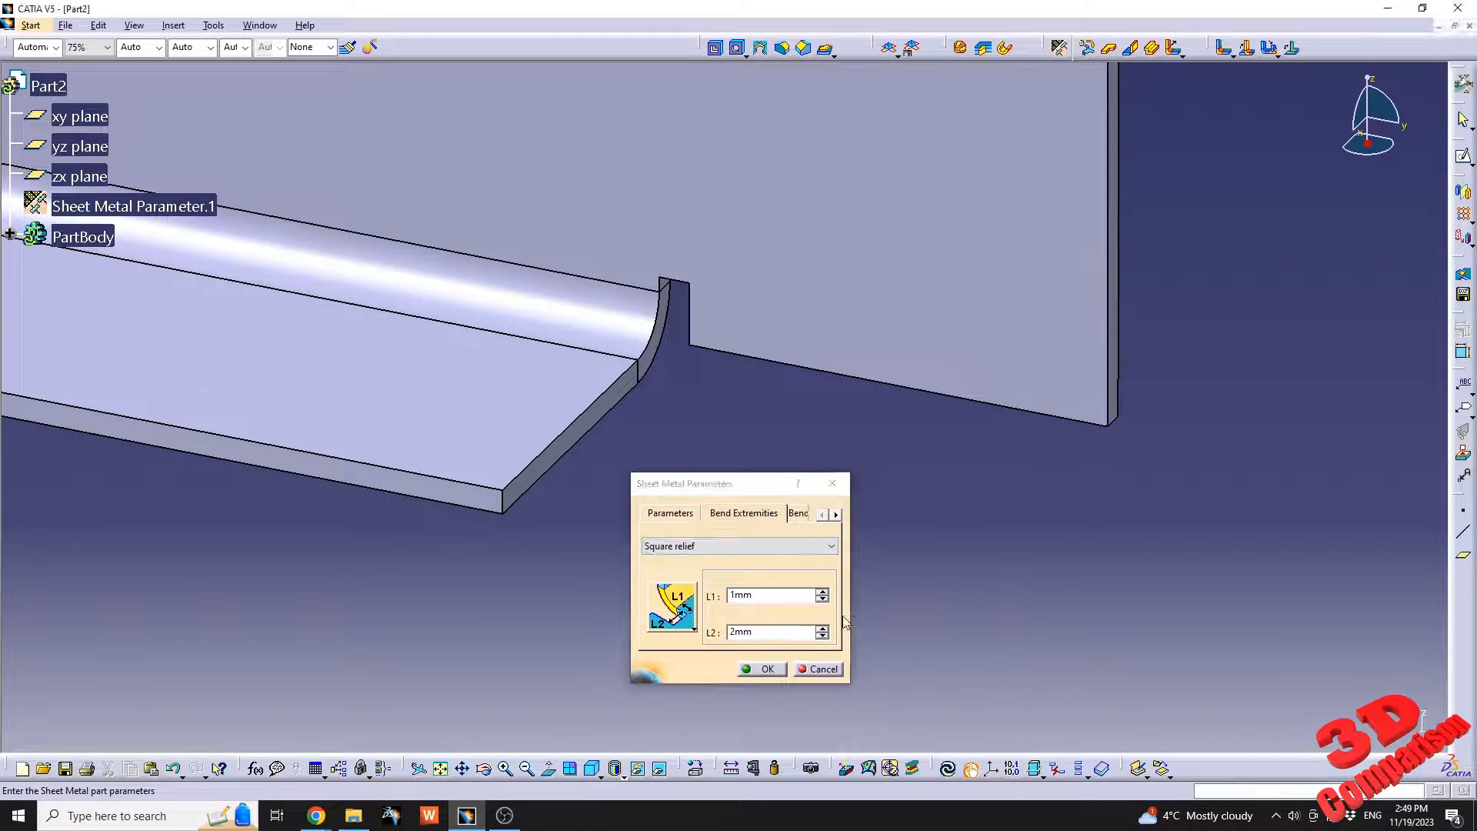
click(818, 669)
Start a second wall on the base wall's short edge opposite the origin and open its extremity settings.
middle_drag(638, 293, 815, 564)
middle_drag(762, 400, 685, 407)
middle_drag(580, 323, 565, 396)
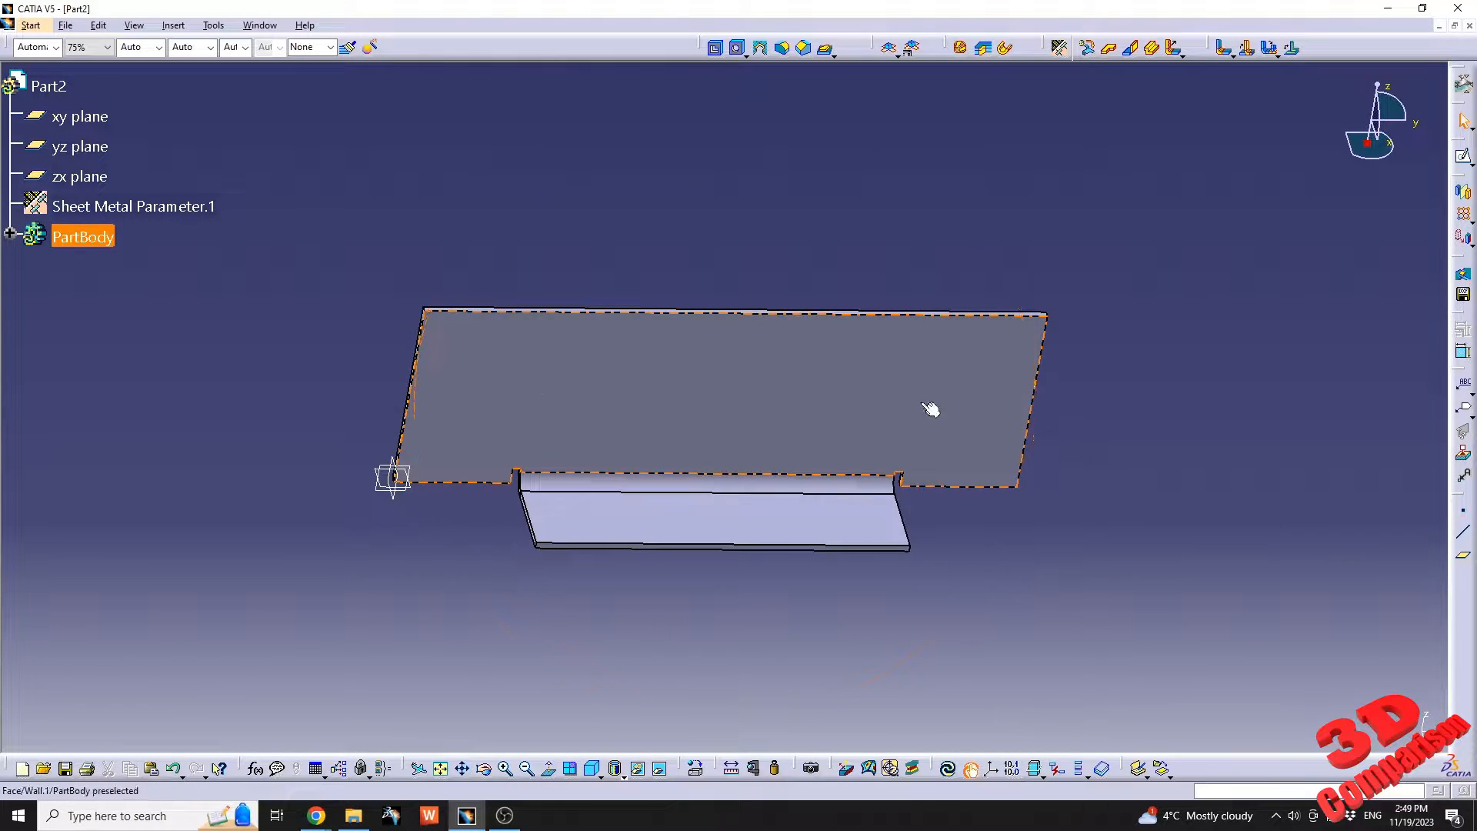
click(1131, 49)
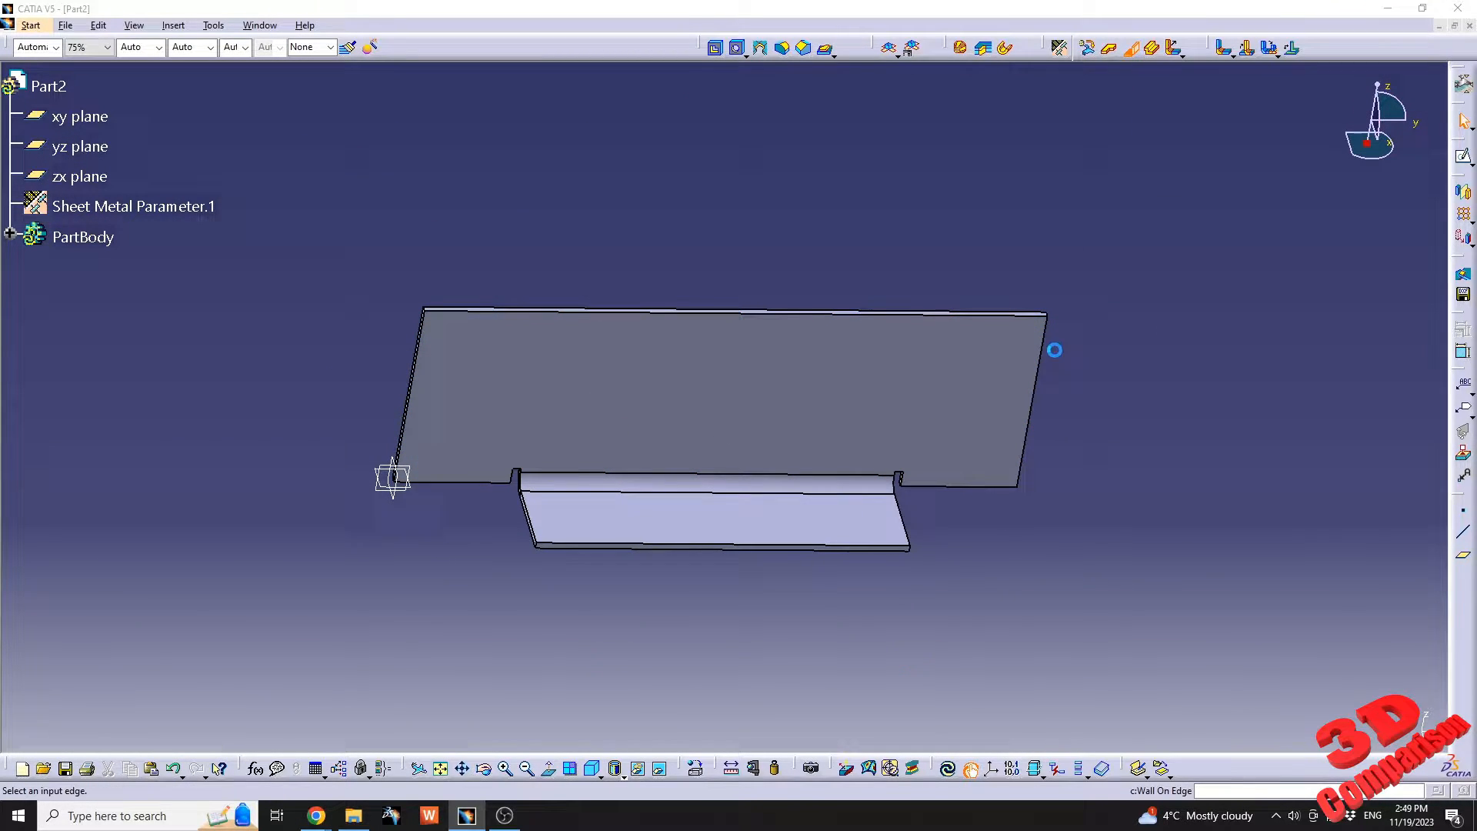
click(1029, 387)
middle_drag(907, 363, 958, 478)
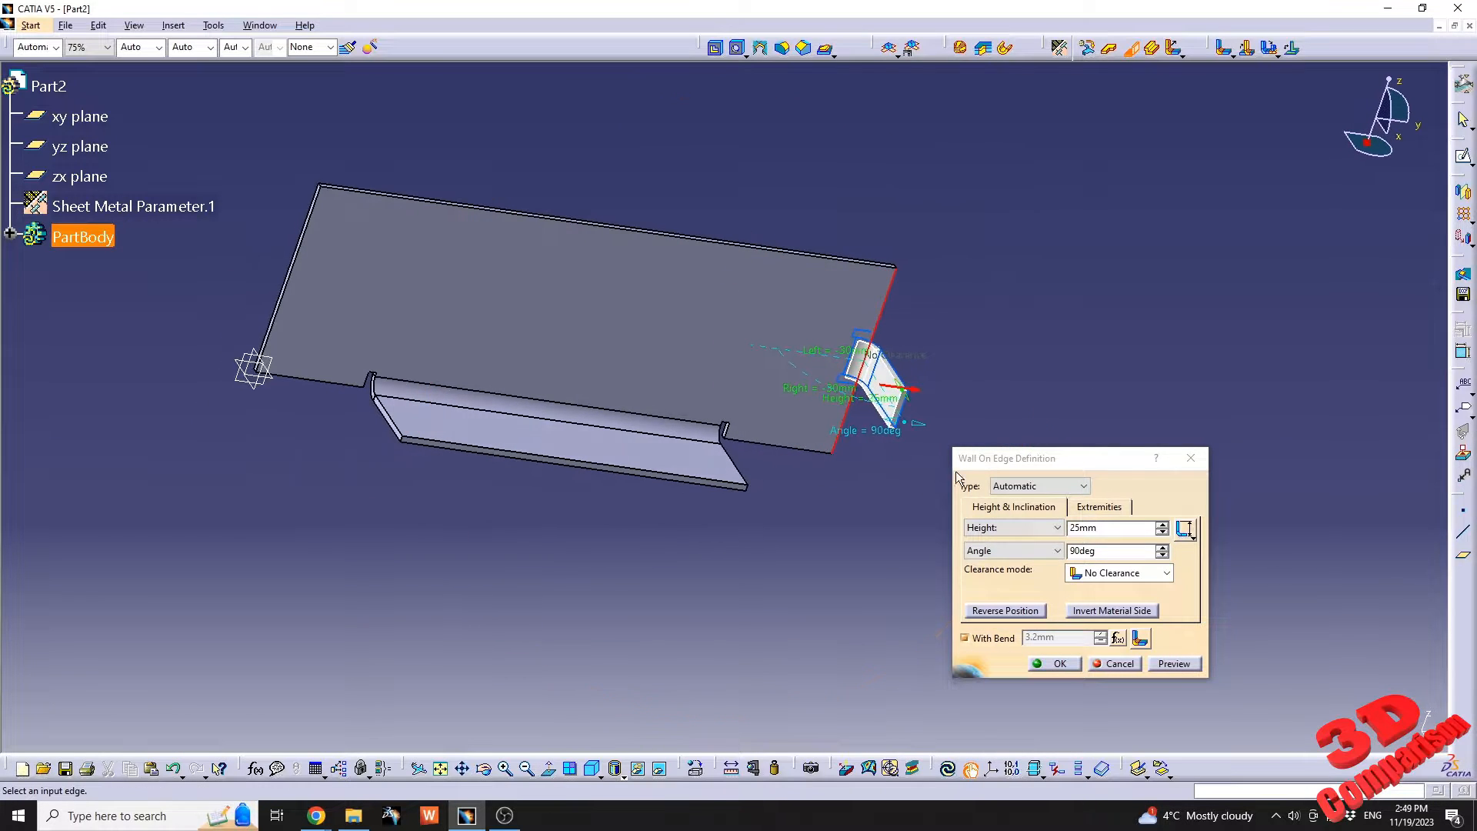
click(1111, 508)
middle_drag(808, 367, 680, 412)
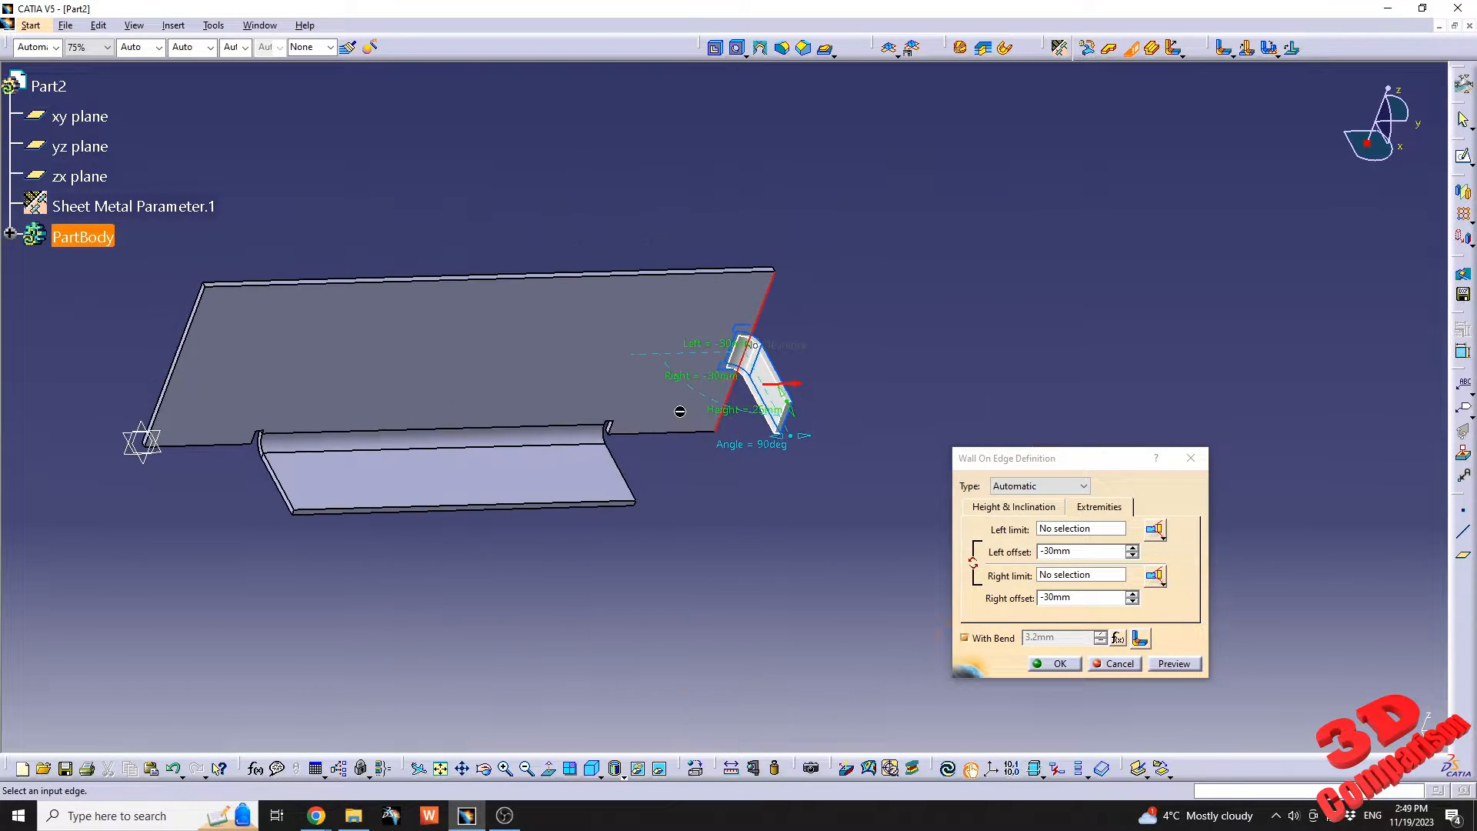
Set the side wall's left and right offsets to 0 mm.
double_click(1073, 551)
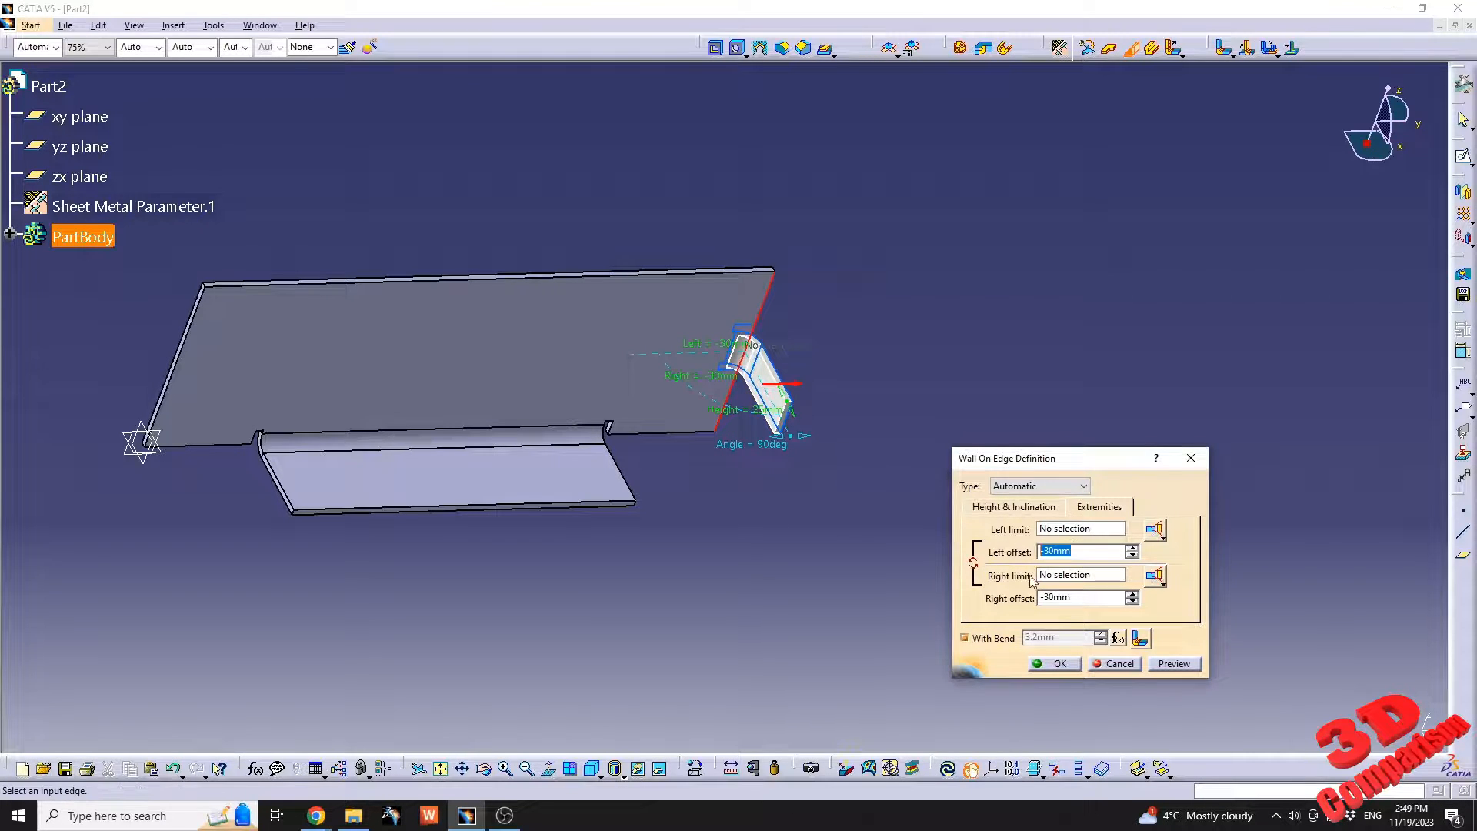
text(0)
key(Tab)
middle_drag(929, 526, 774, 316)
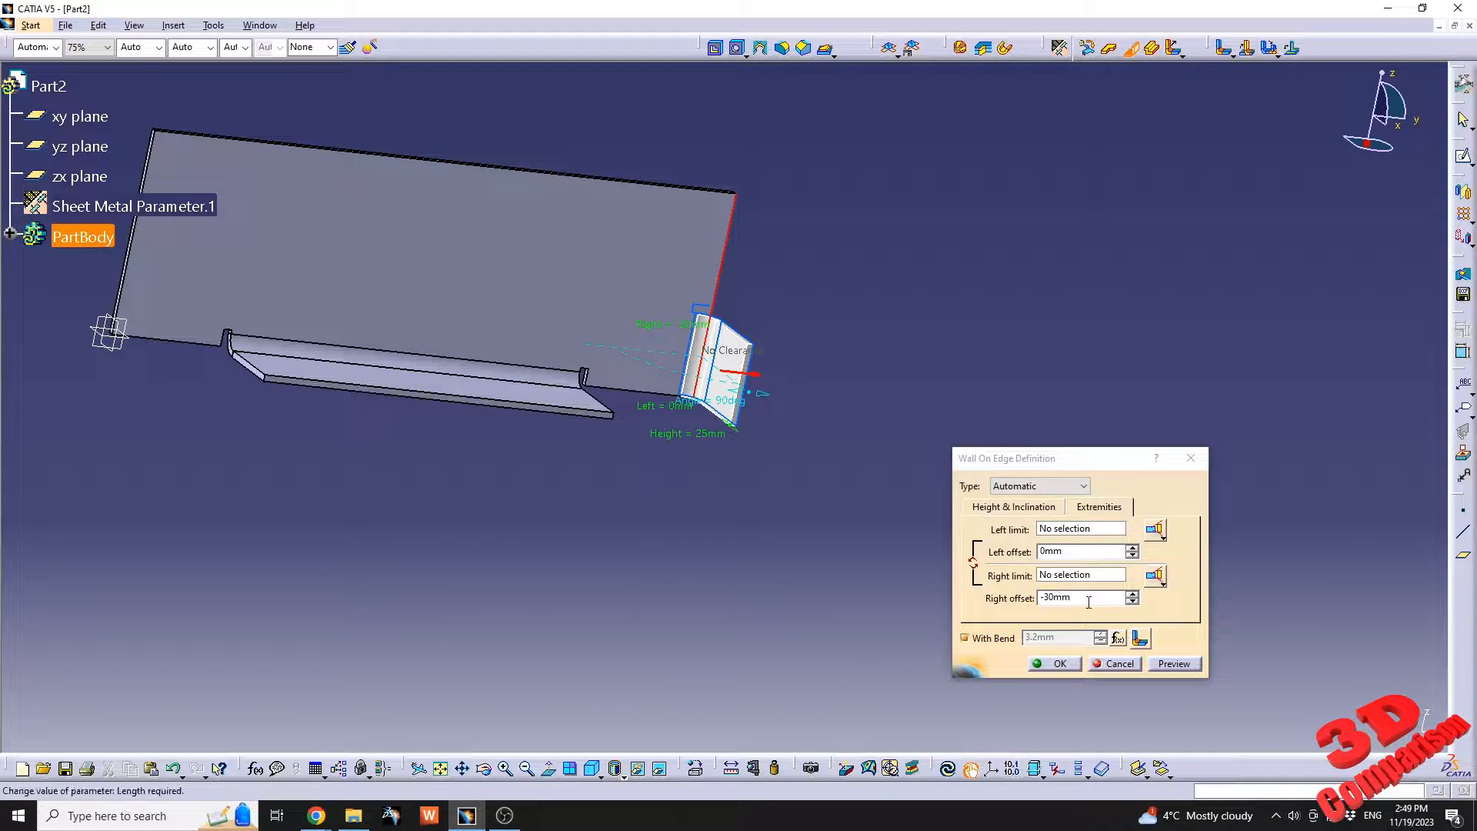
double_click(1062, 597)
text(0)
key(Tab)
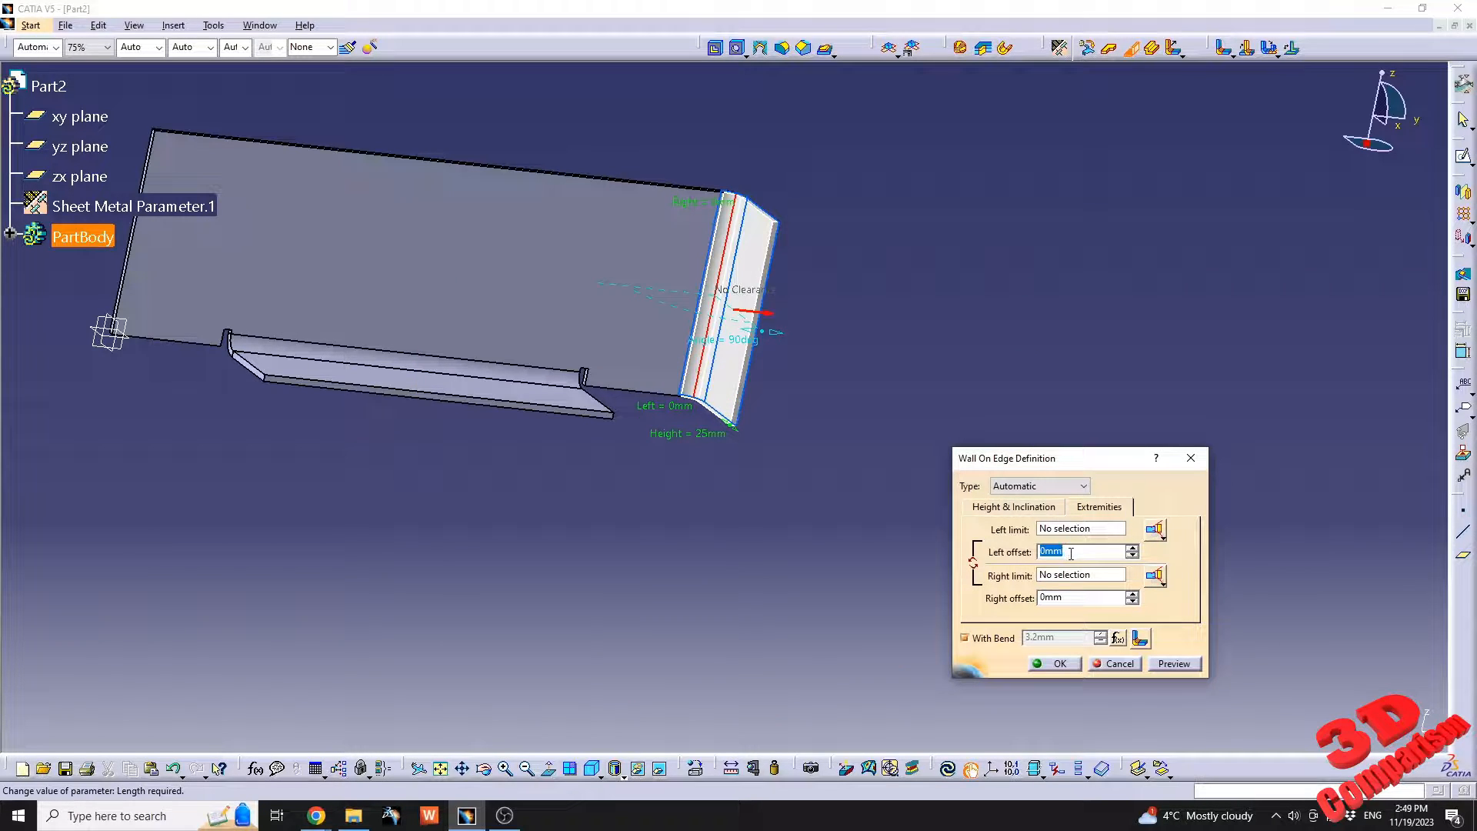
Set the side wall's left offset to -30 mm and create the wall.
text(30)
click(1077, 596)
drag(1078, 551, 951, 547)
text(-3)
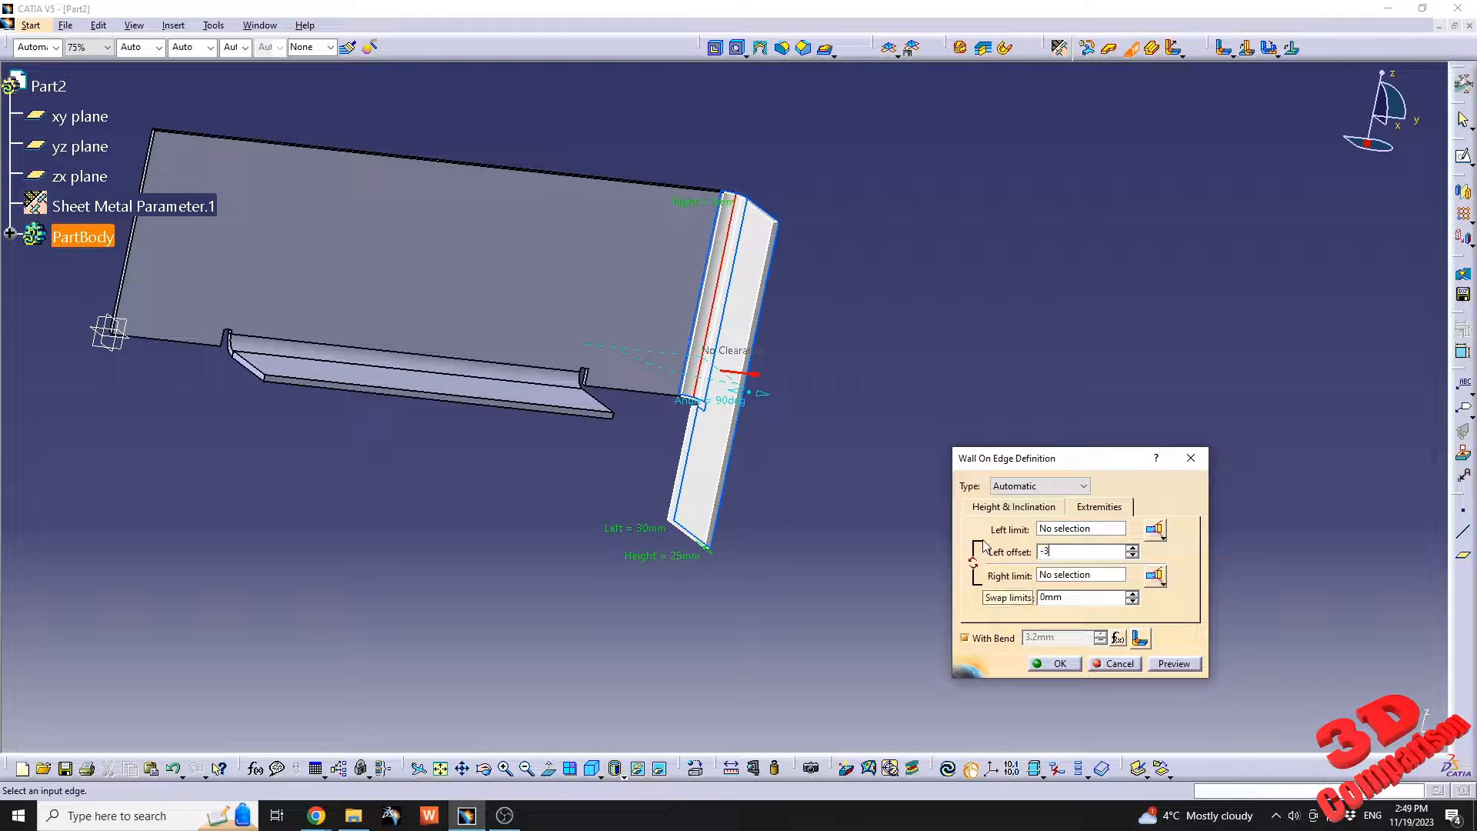
text(0)
key(Tab)
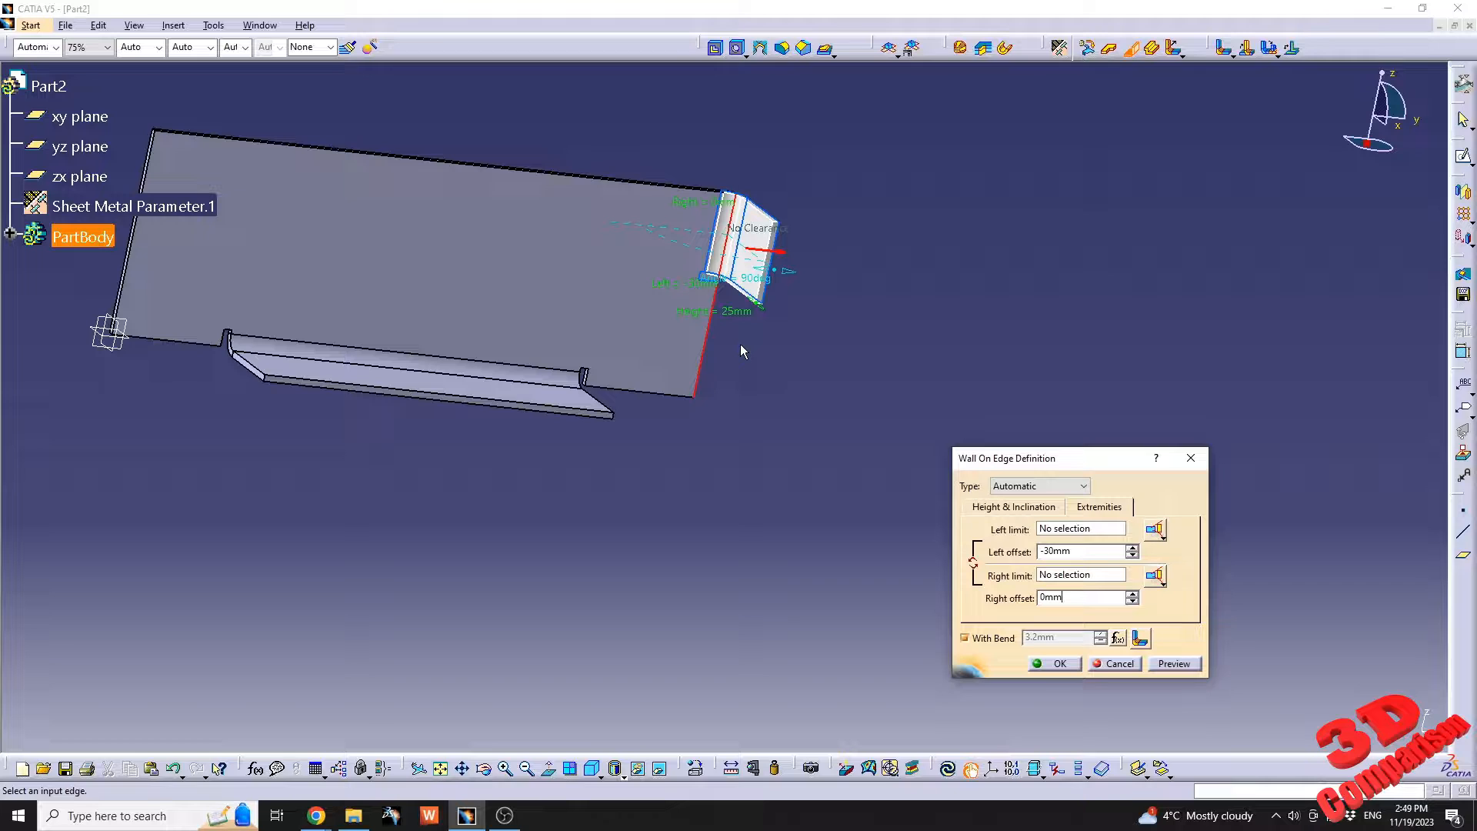
middle_drag(508, 262, 845, 549)
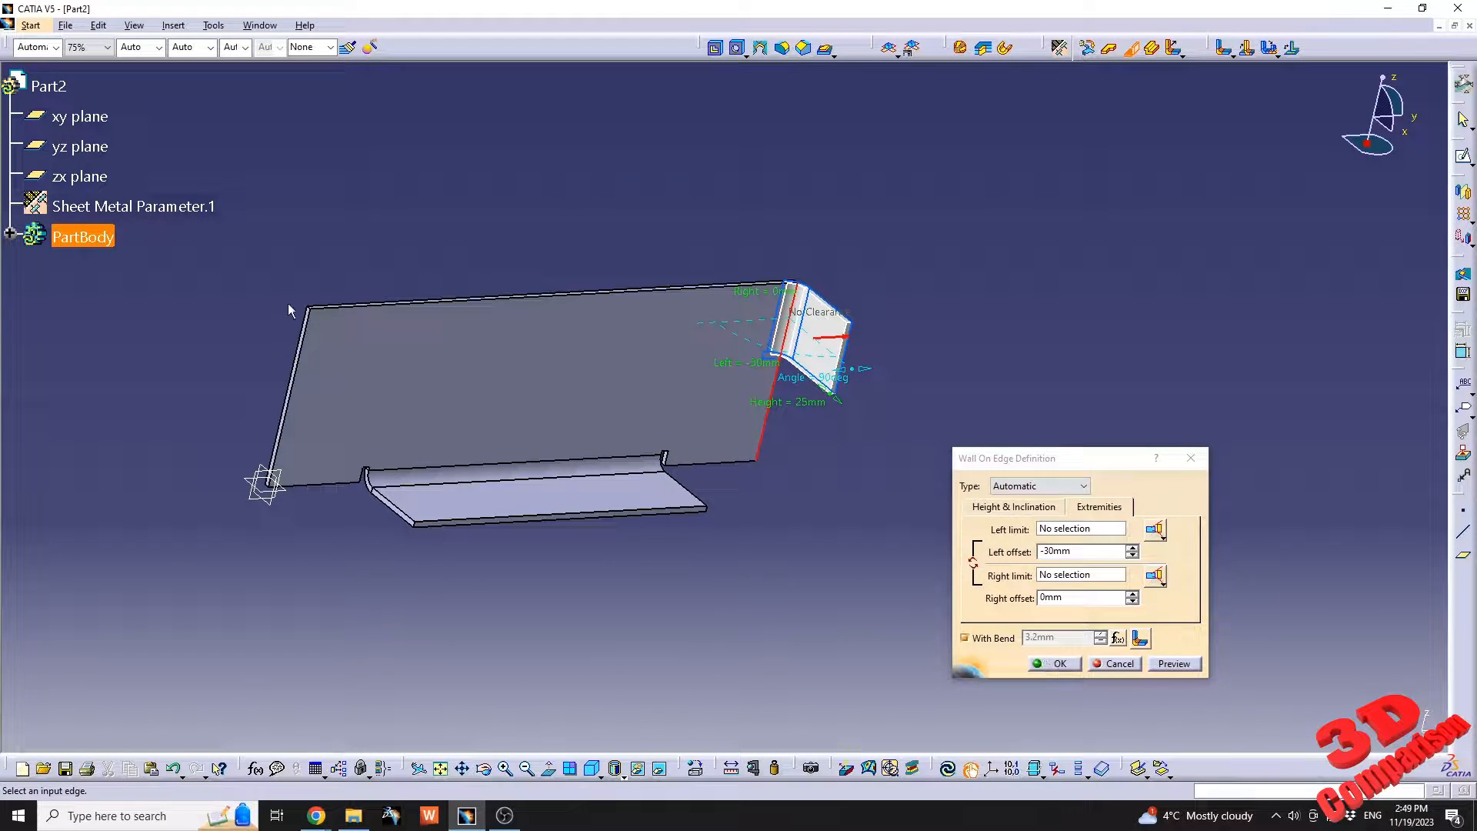
click(1043, 665)
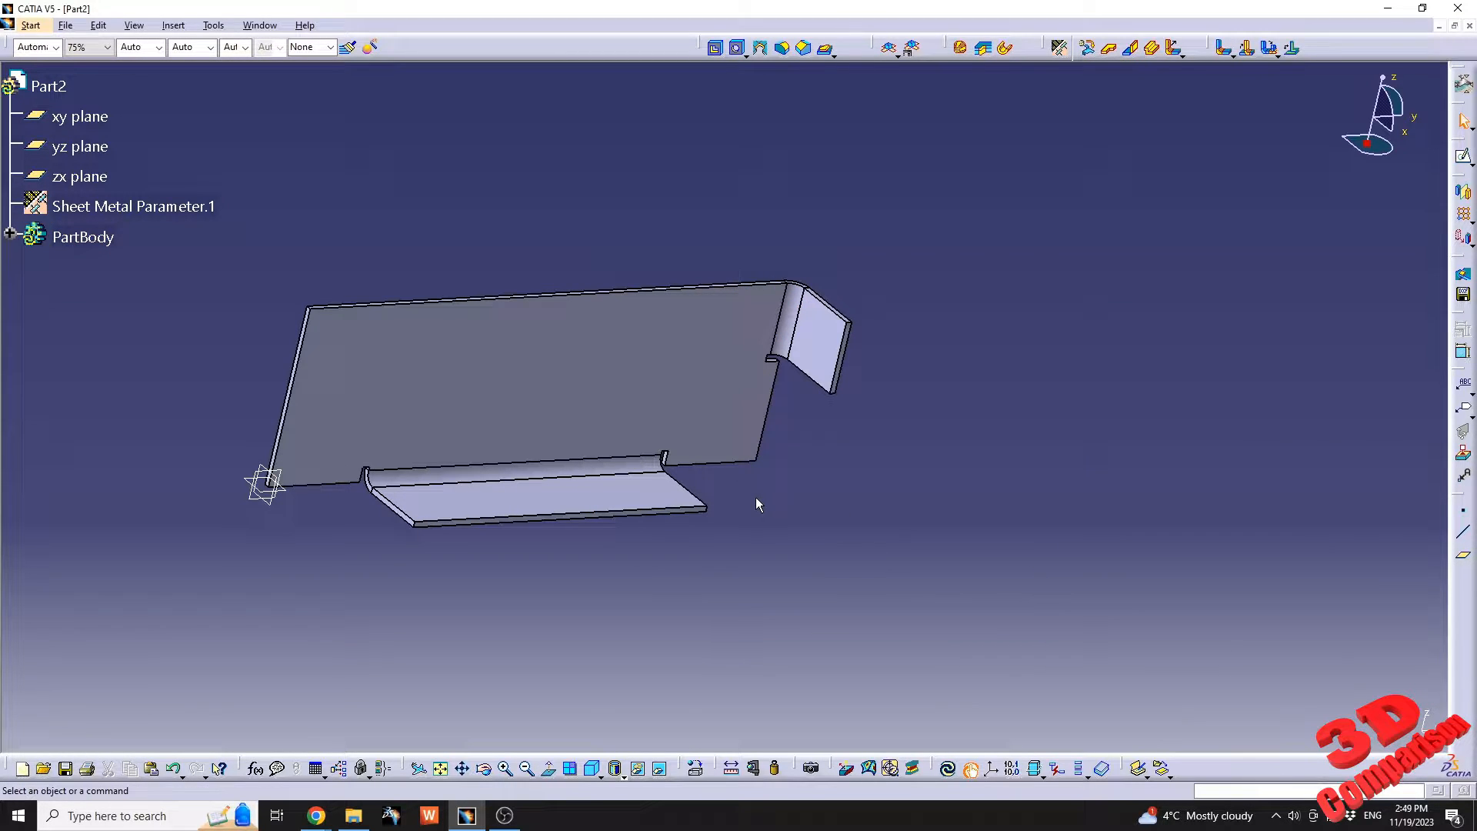
Sketch a rectangle about 14.2 mm by 6.5 mm on the base wall's face, near the upper corner above the origin.
click(688, 443)
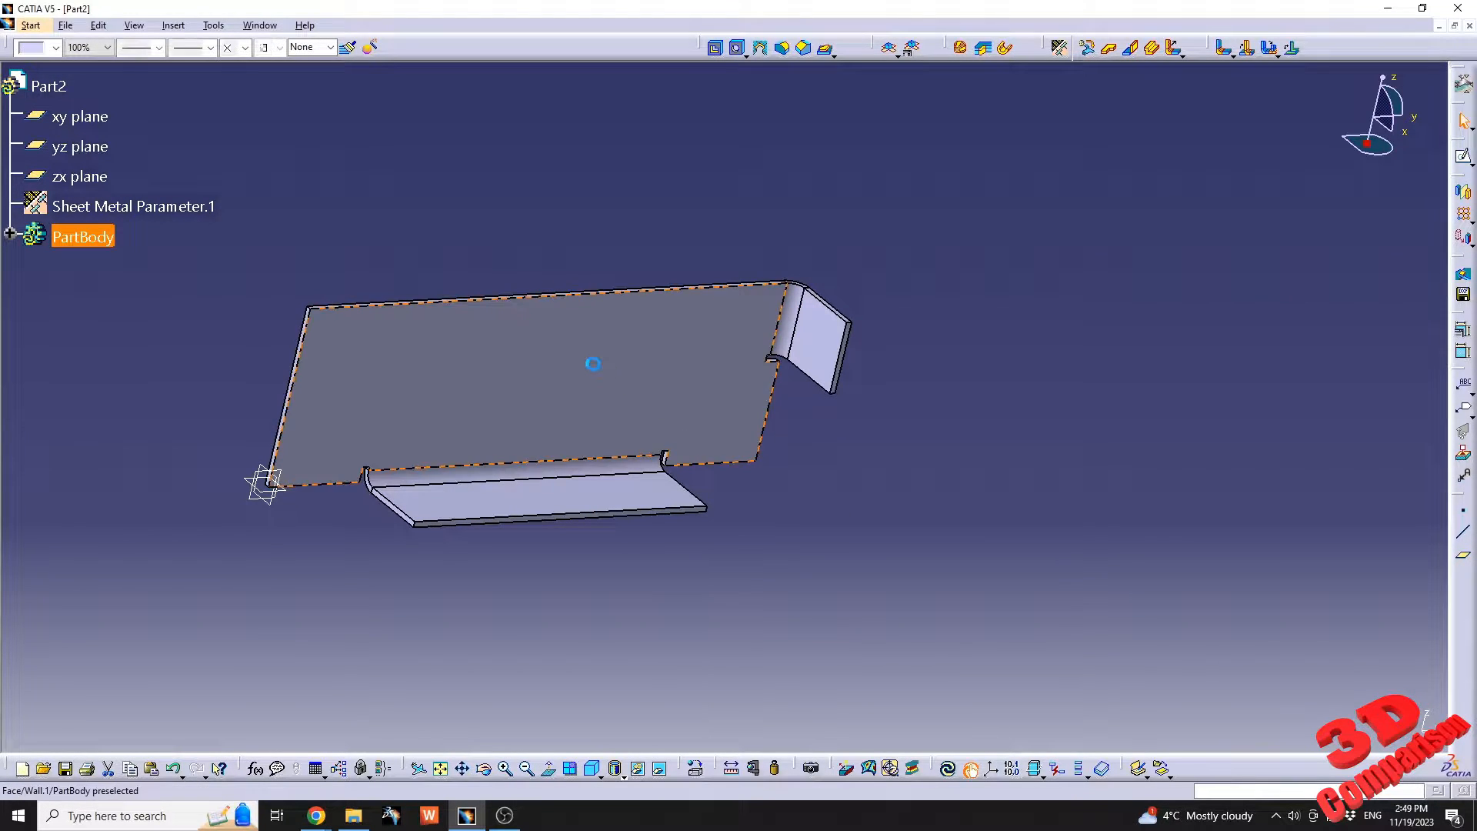
click(1464, 156)
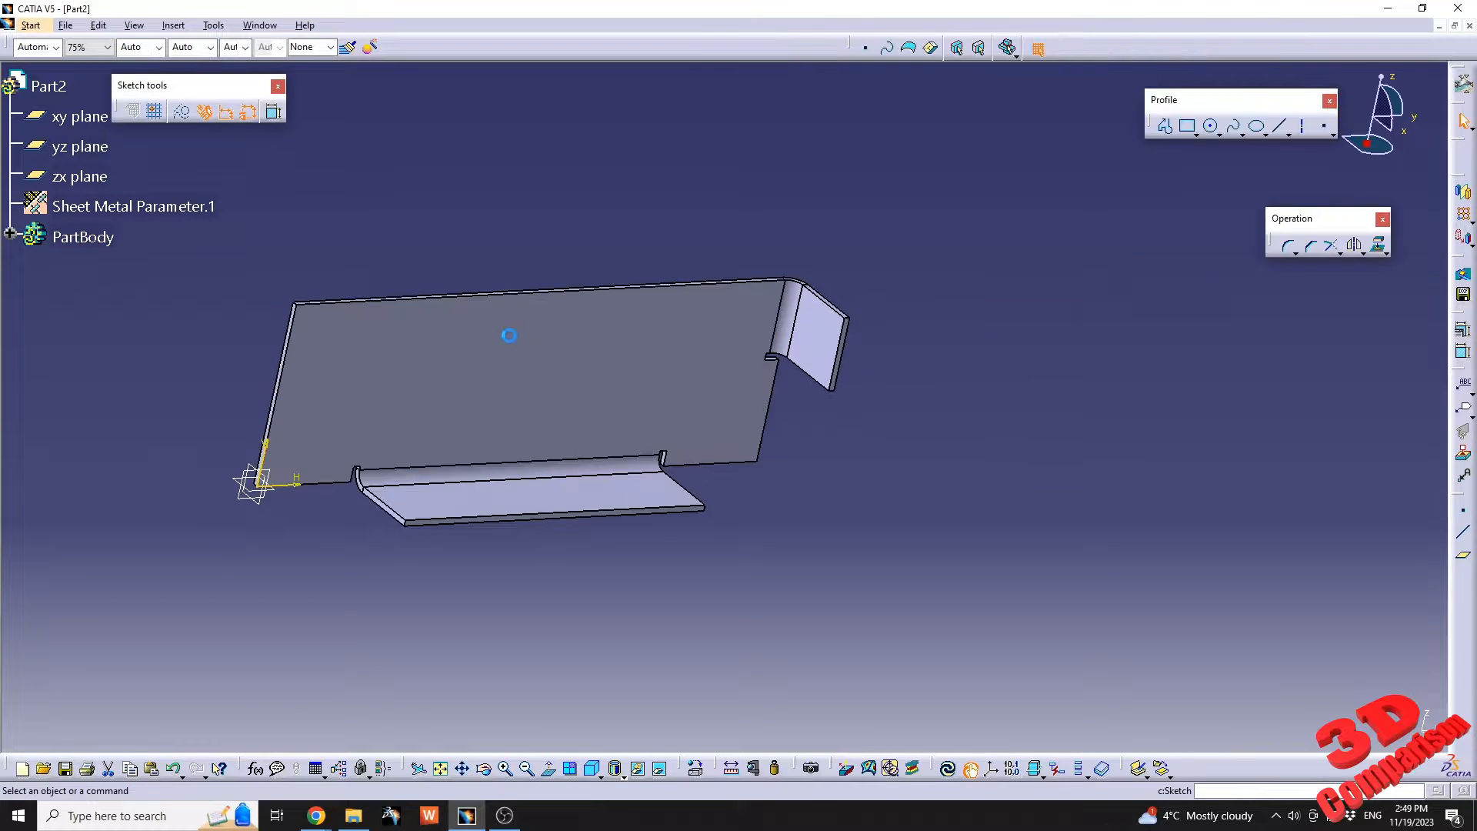
middle_drag(608, 374, 921, 380)
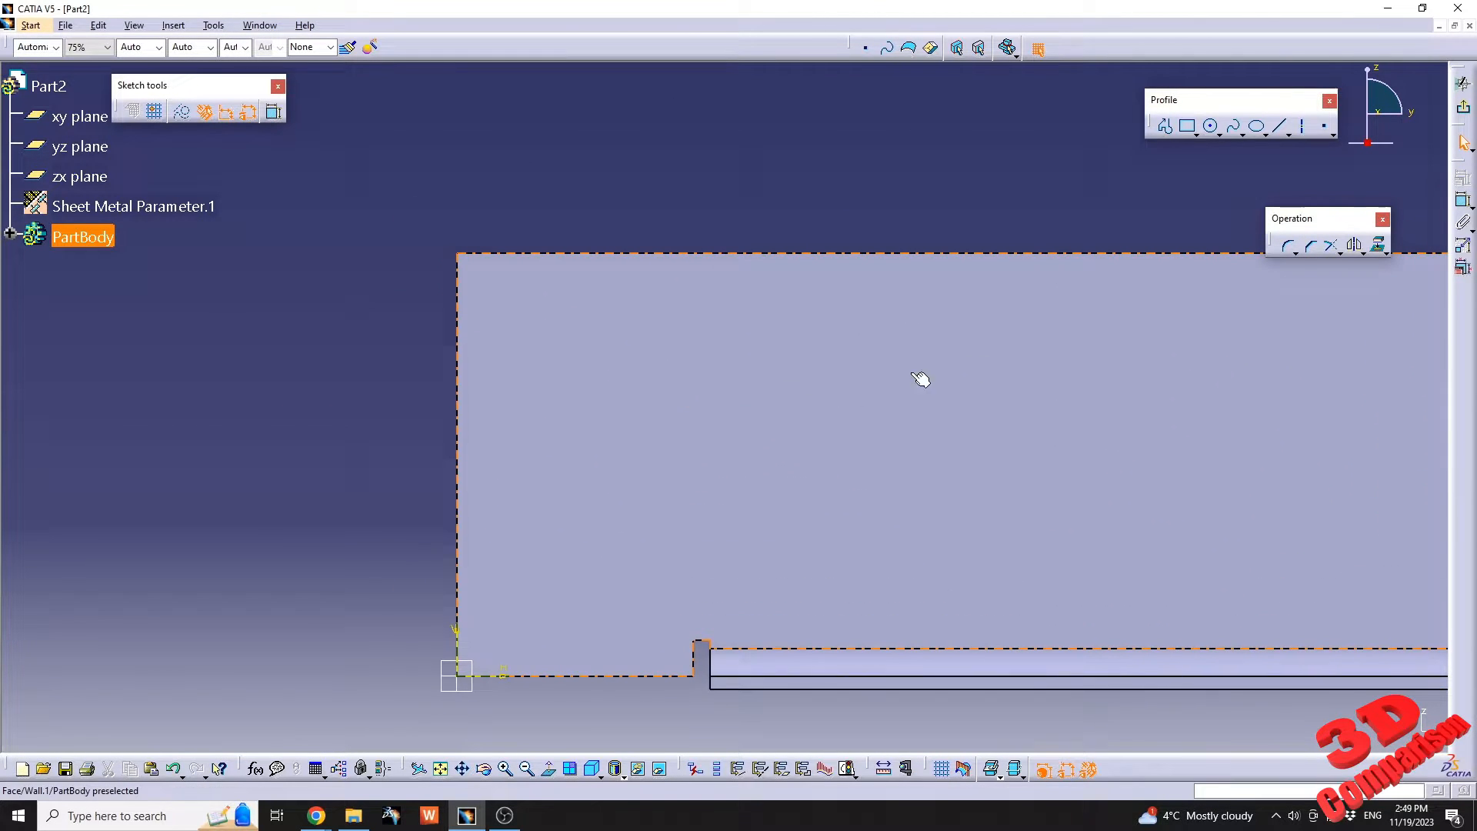
click(1190, 131)
click(545, 319)
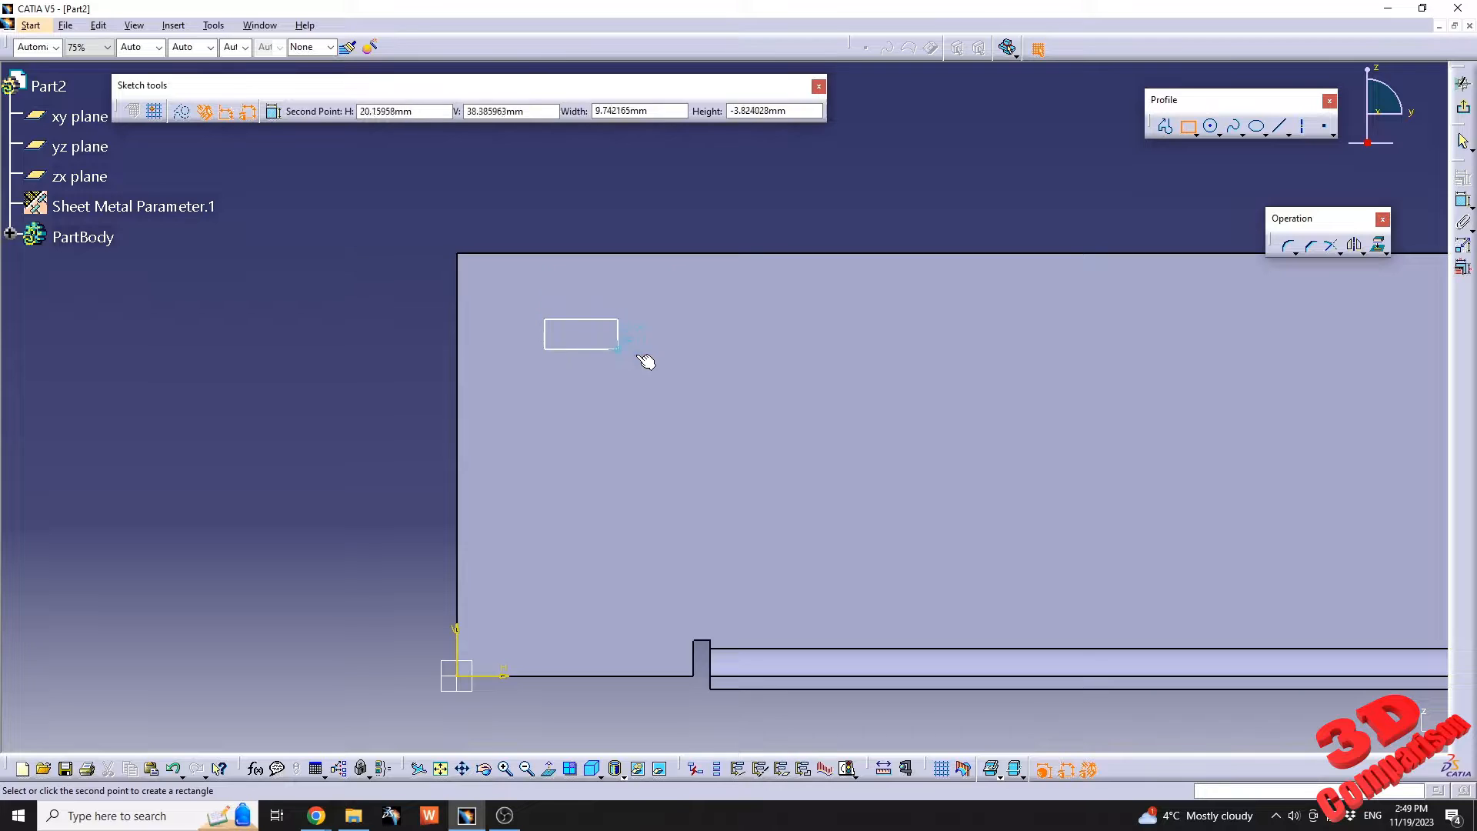
click(666, 374)
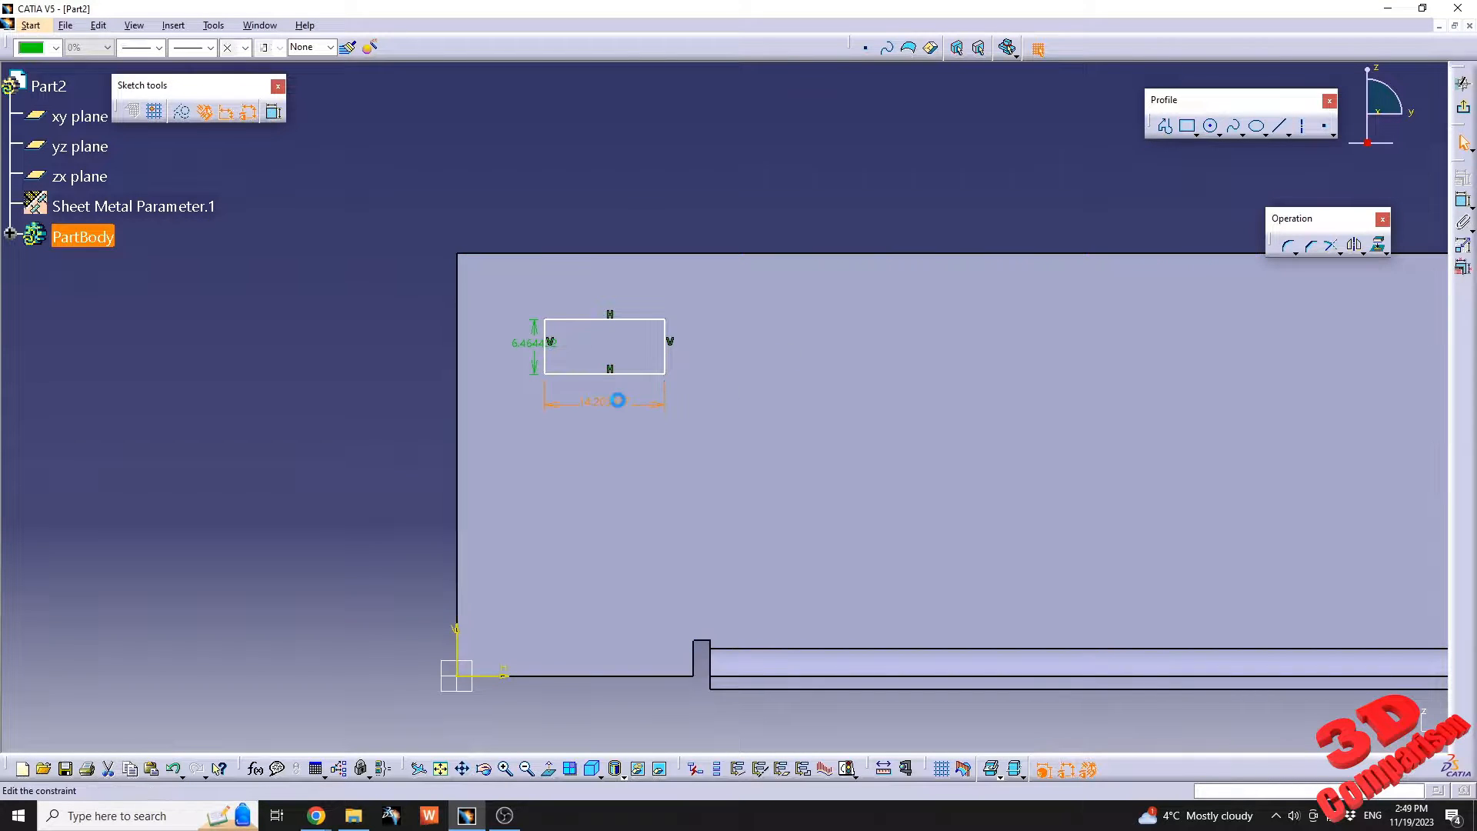
Set the sketched rectangle's width to 10 mm.
double_click(619, 402)
text(10)
key(Return)
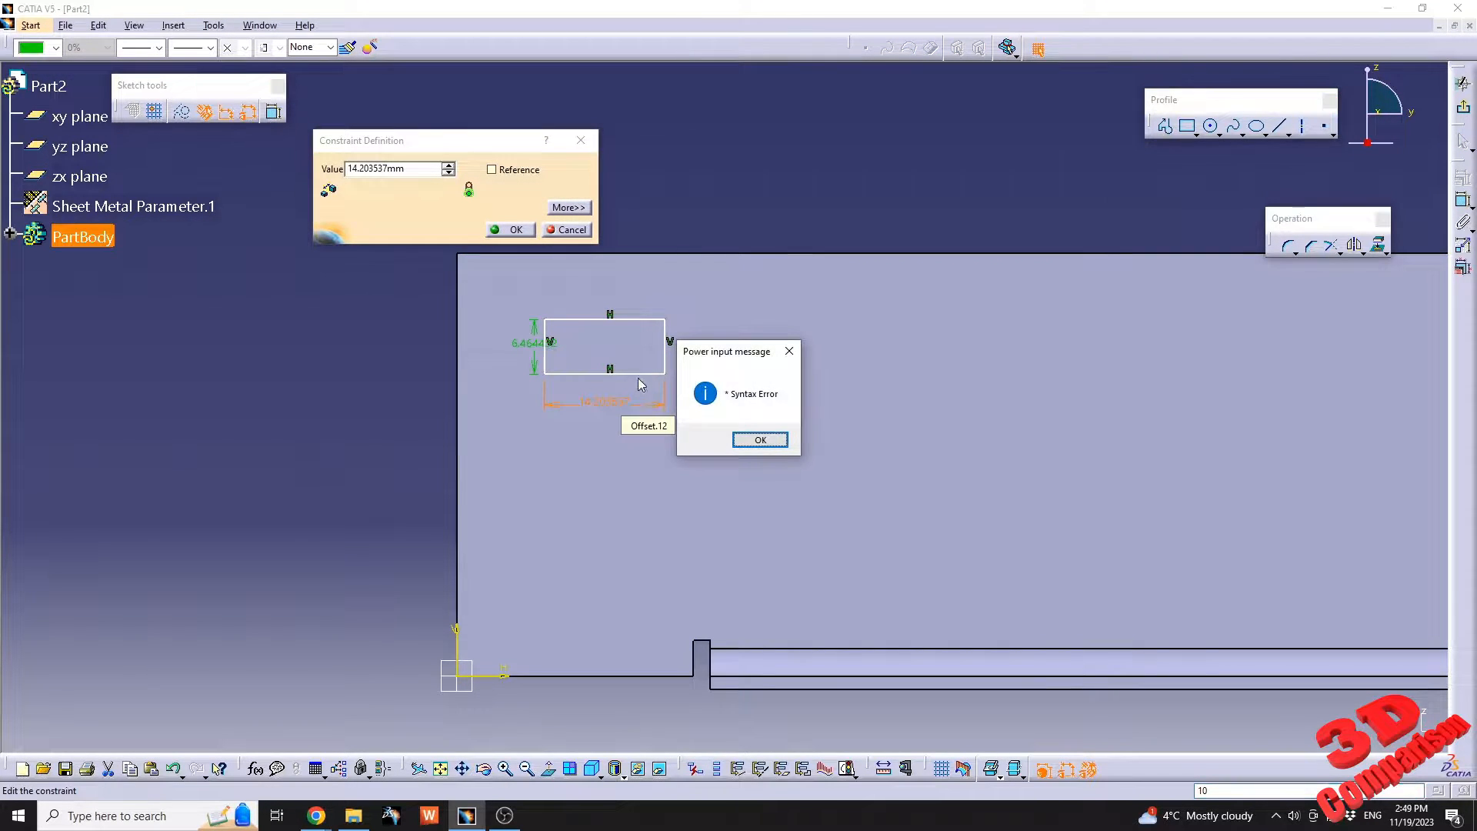
click(762, 444)
drag(347, 169, 397, 170)
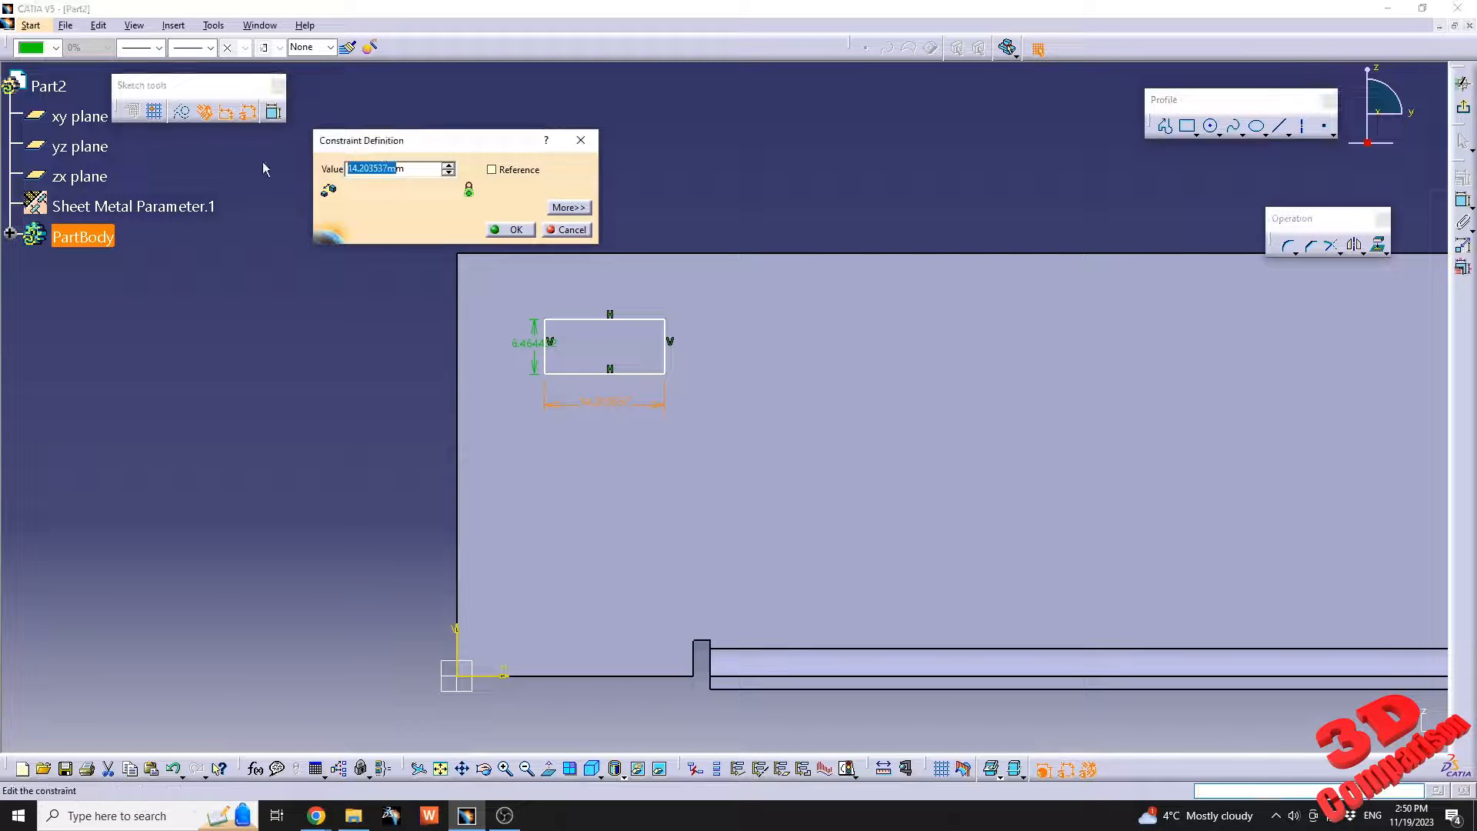
text(10000m)
key(Return)
mouse_move(493, 335)
middle_down()
mouse_move(521, 333)
mouse_move(548, 511)
mouse_move(723, 403)
mouse_move(745, 554)
mouse_move(598, 550)
middle_up()
text(1)
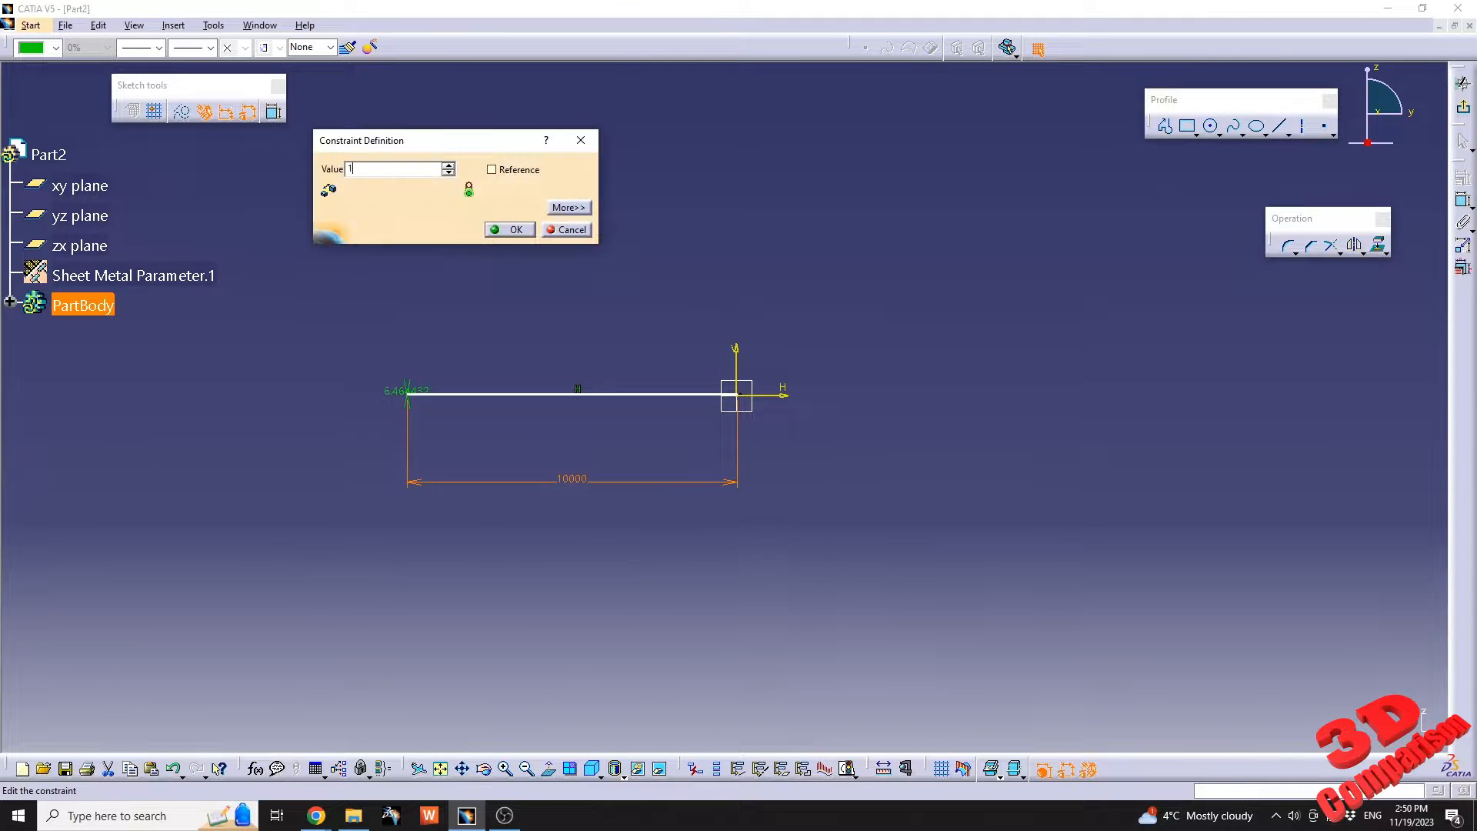
key(Return)
middle_drag(740, 437, 654, 417)
click(449, 768)
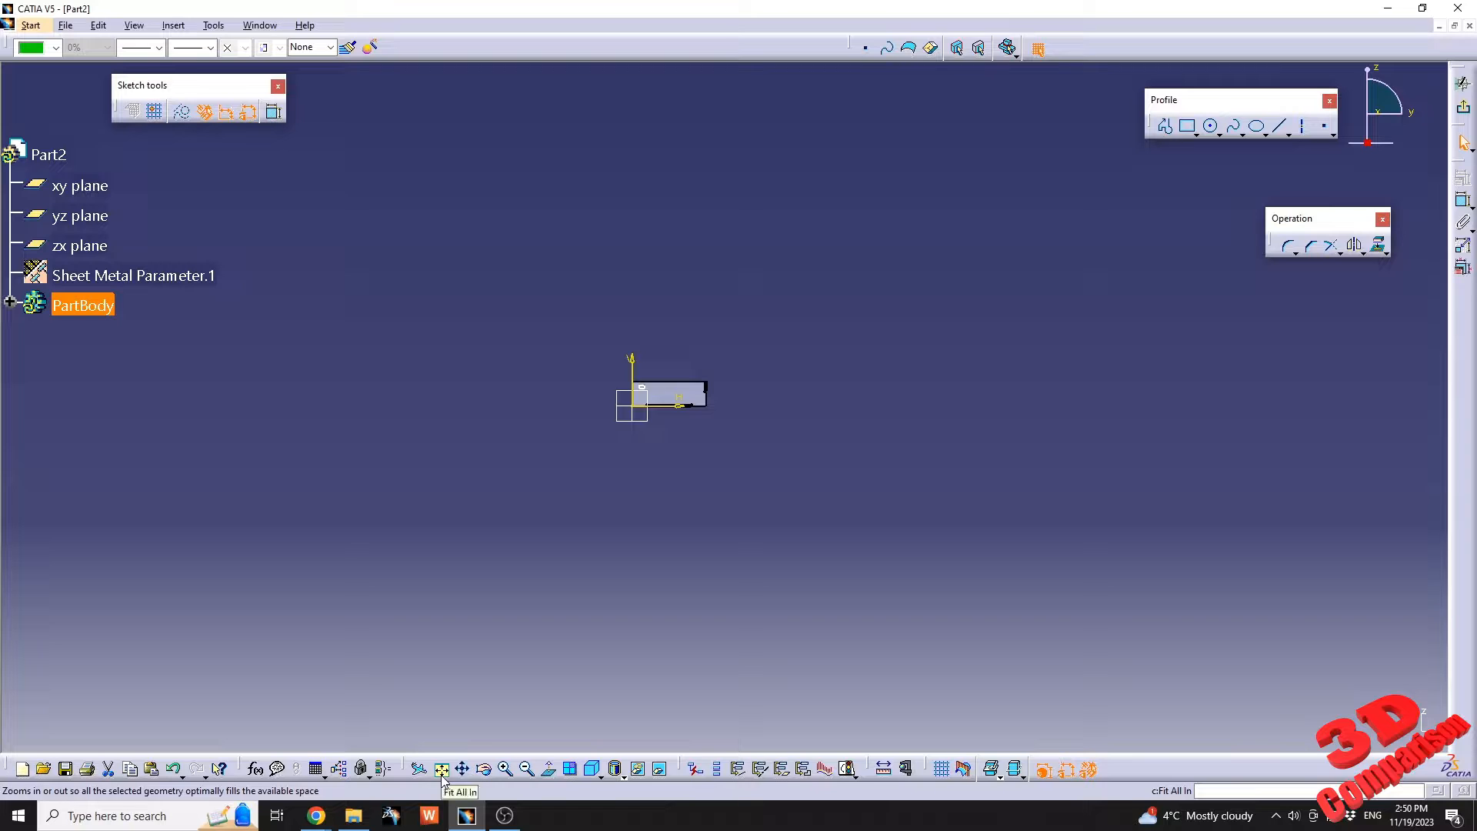
Set the height of the sketched rectangle on the base wall to 4 mm.
click(441, 775)
middle_drag(553, 418, 691, 350)
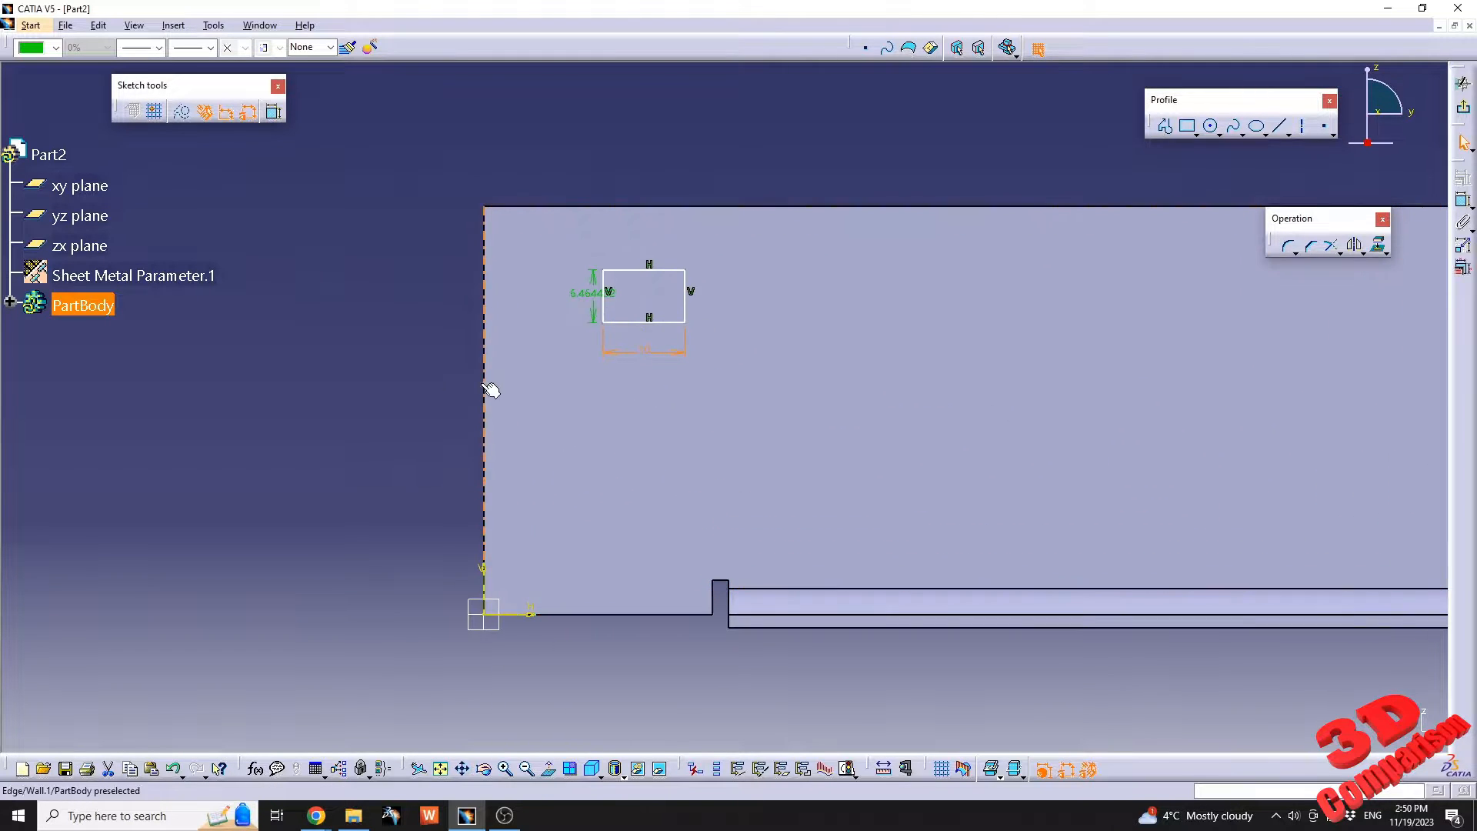
double_click(591, 293)
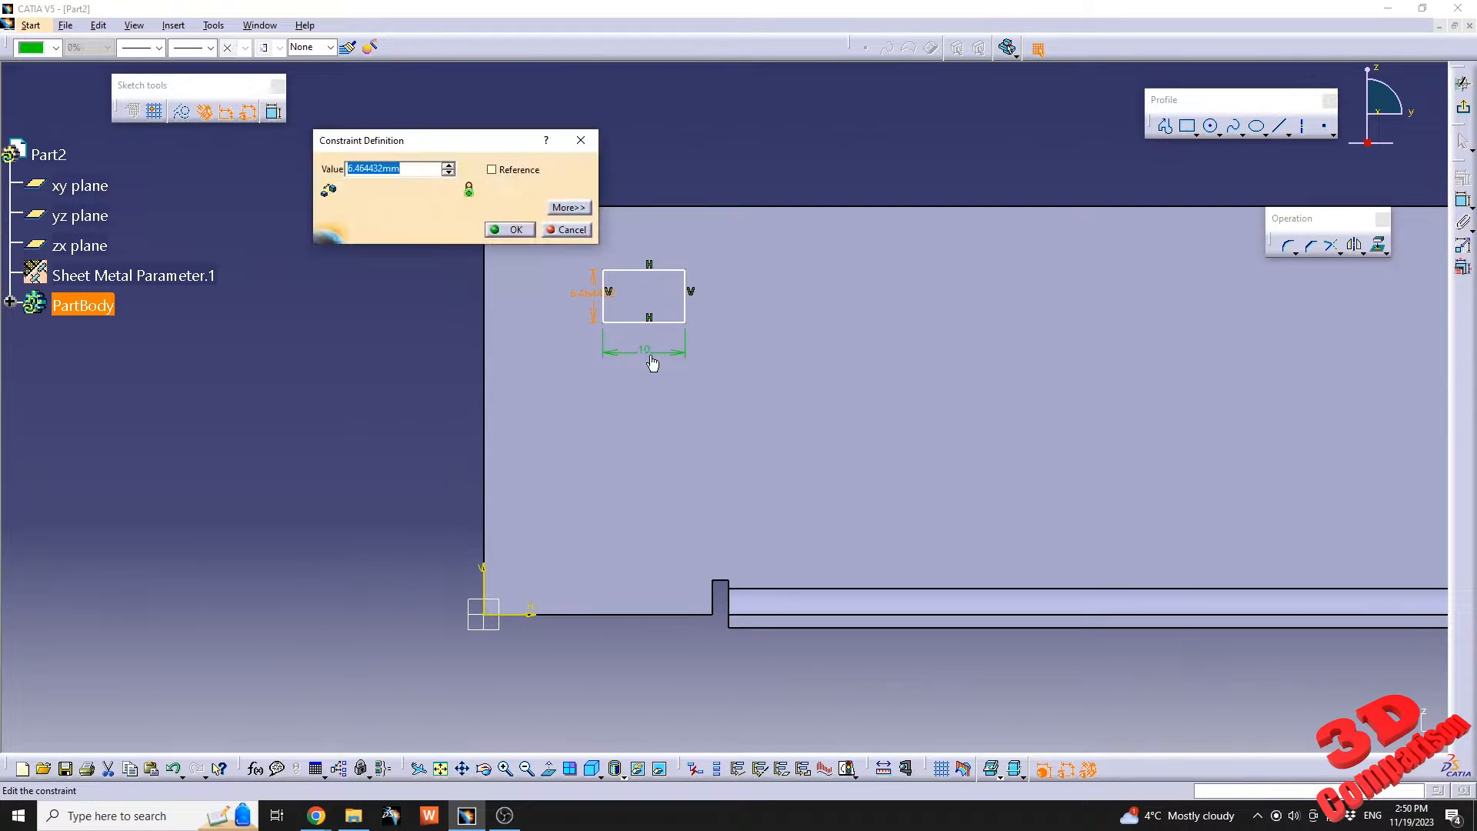
text(4)
key(Return)
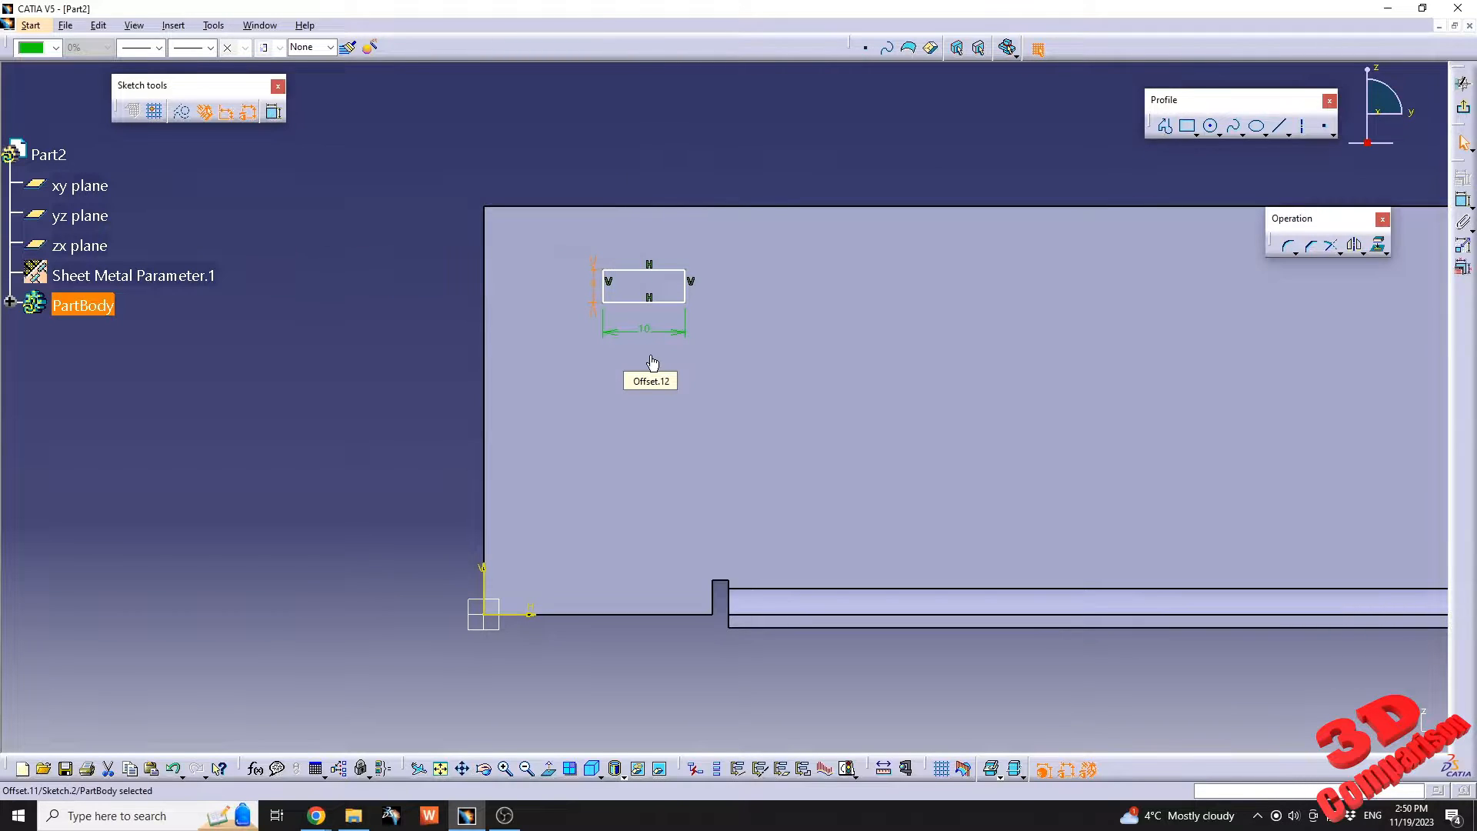
click(439, 353)
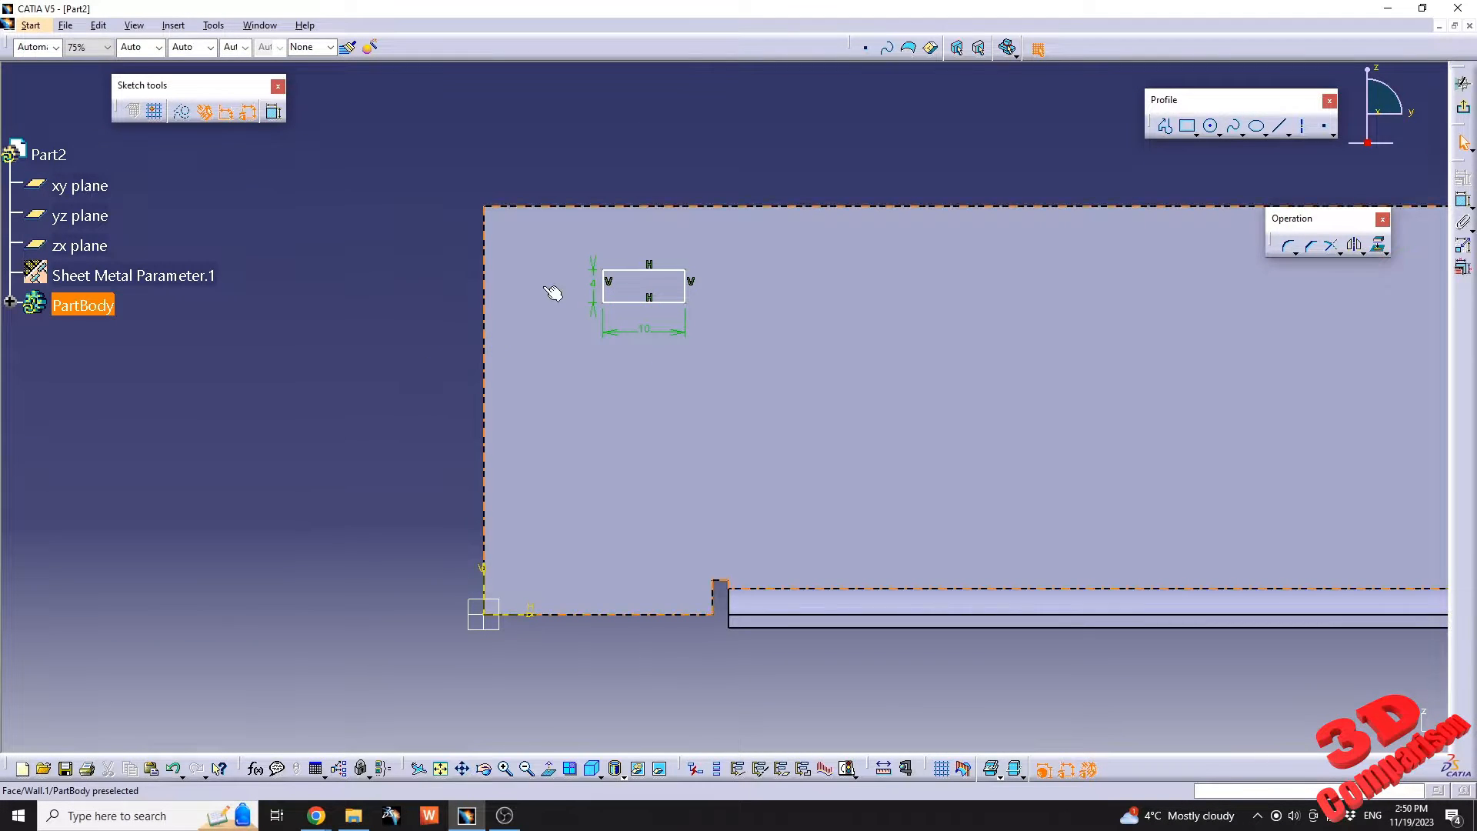
Dimension the rectangle's nearest vertical side from the base wall's short edge at the origin and set the distance to 20 mm.
click(1465, 203)
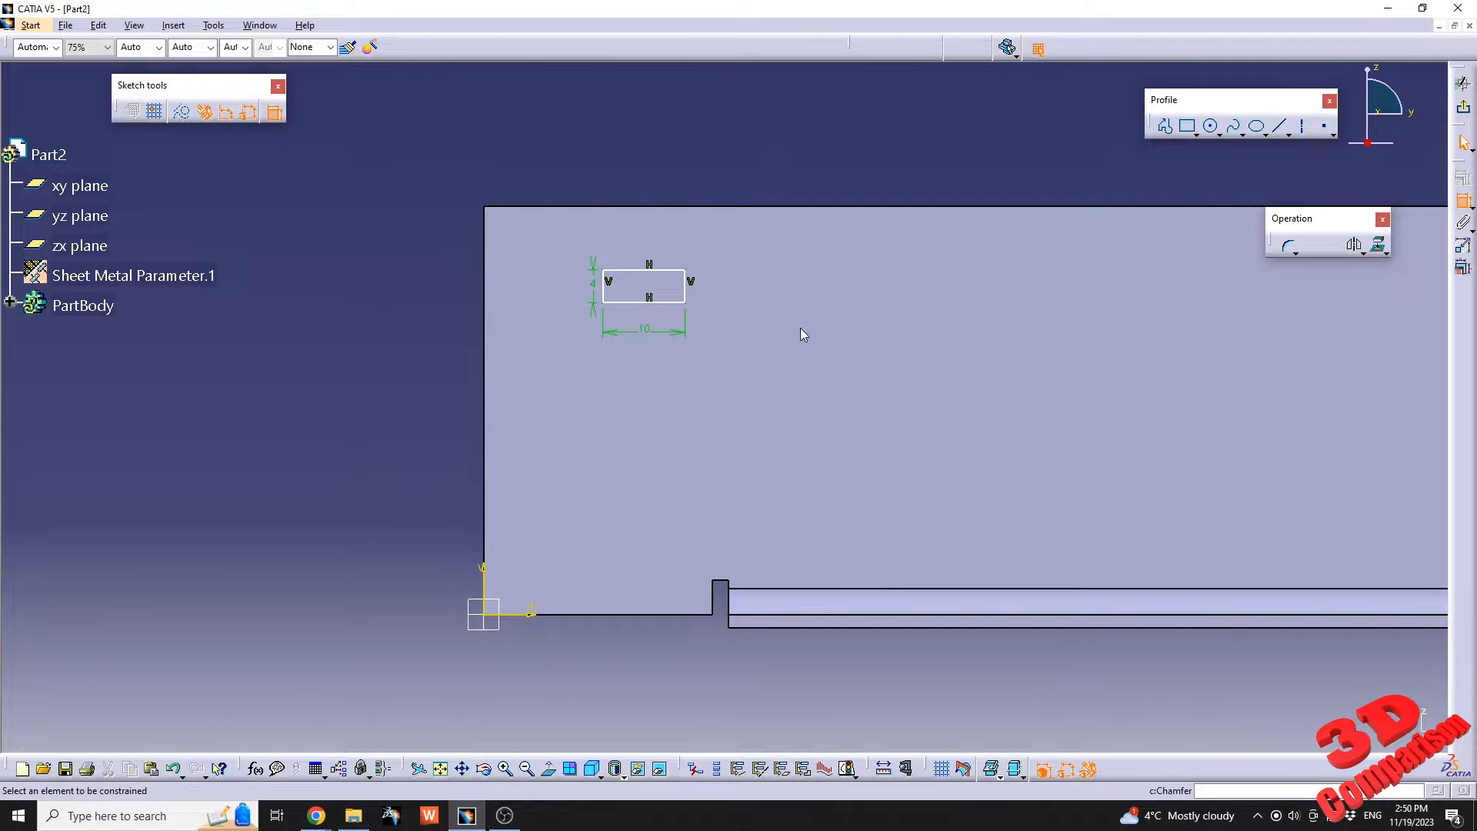
click(604, 286)
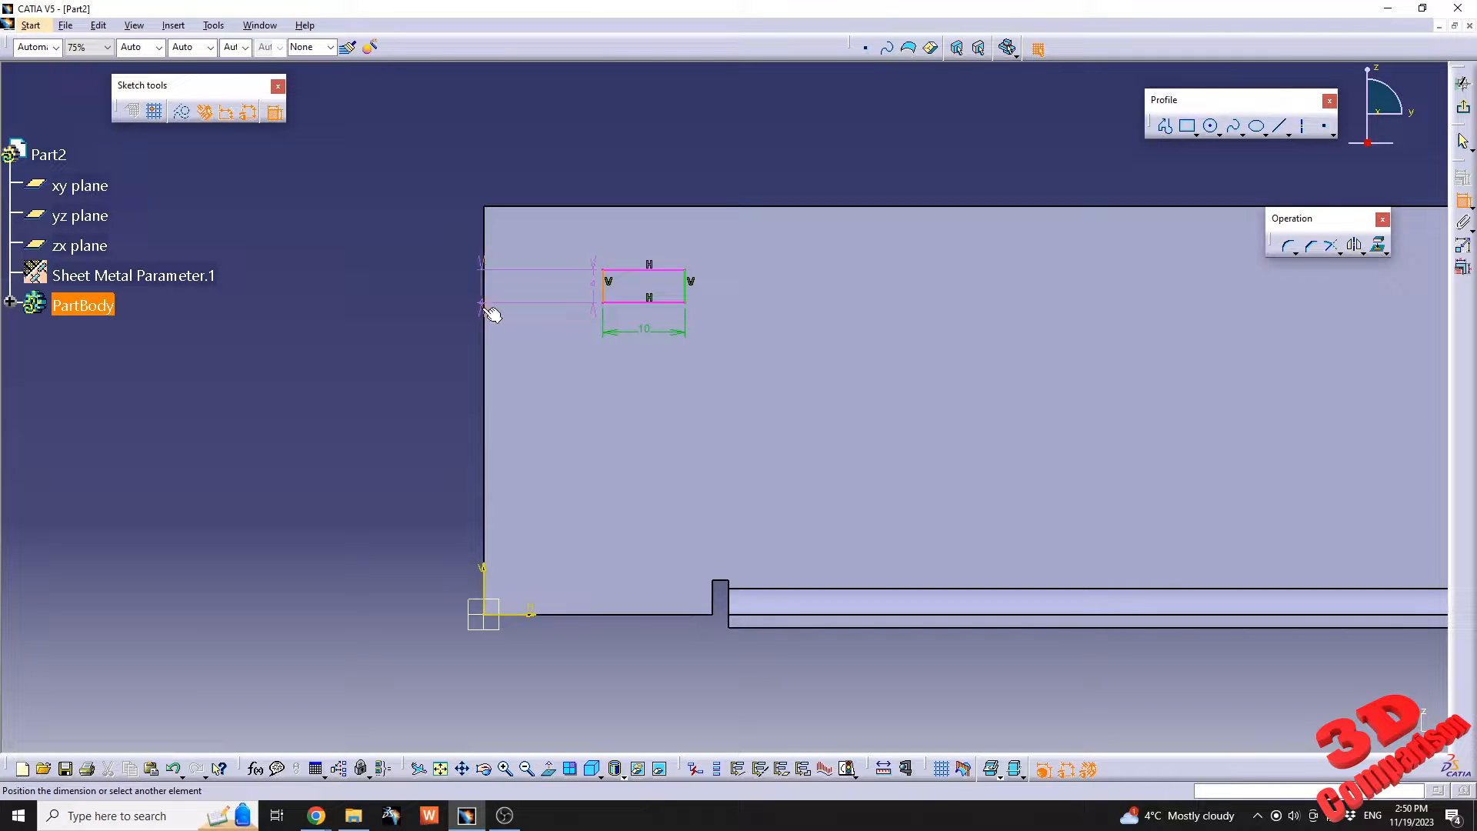
click(485, 307)
click(525, 159)
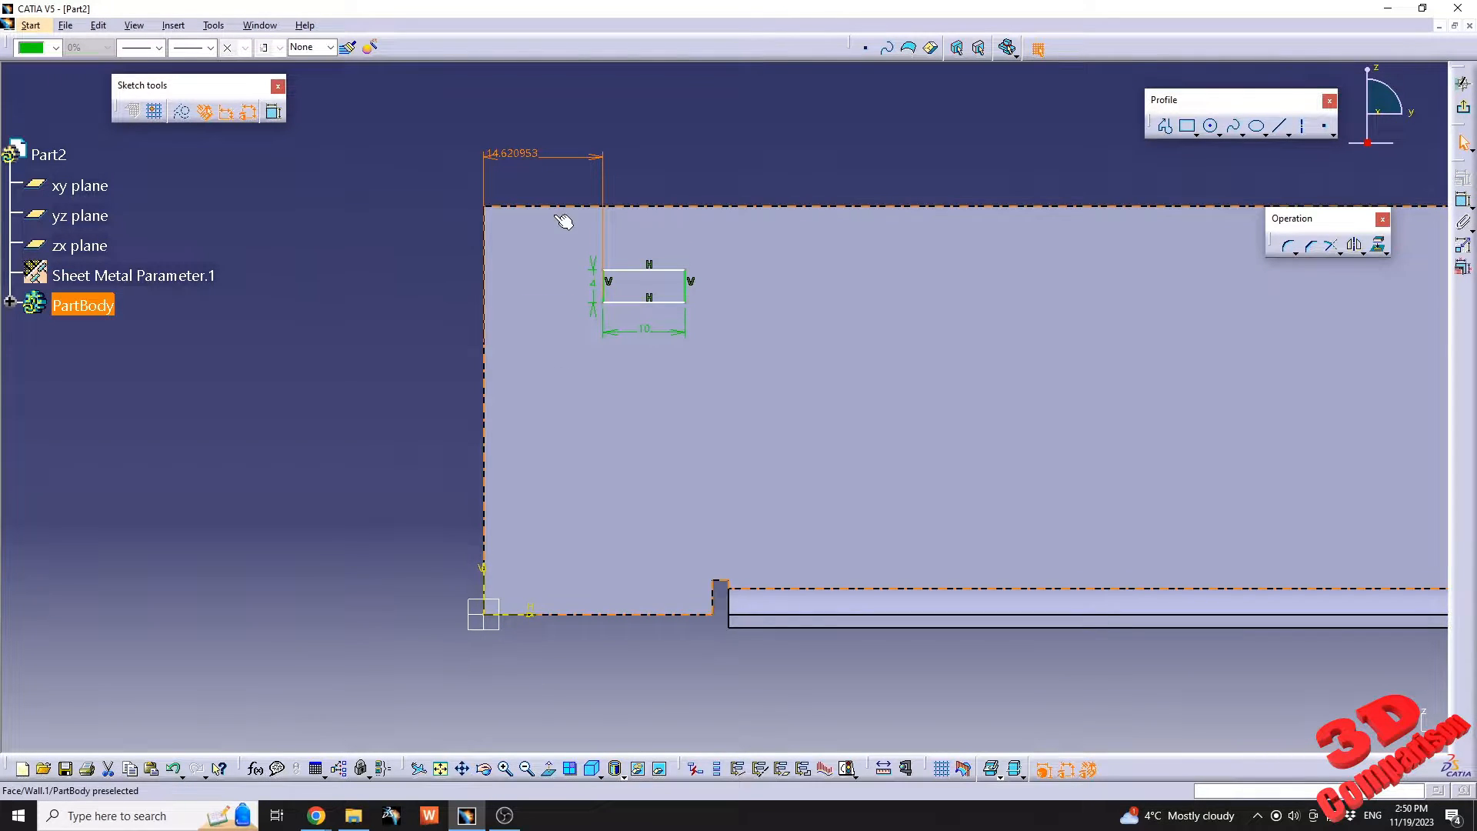
double_click(531, 162)
text(20)
key(Return)
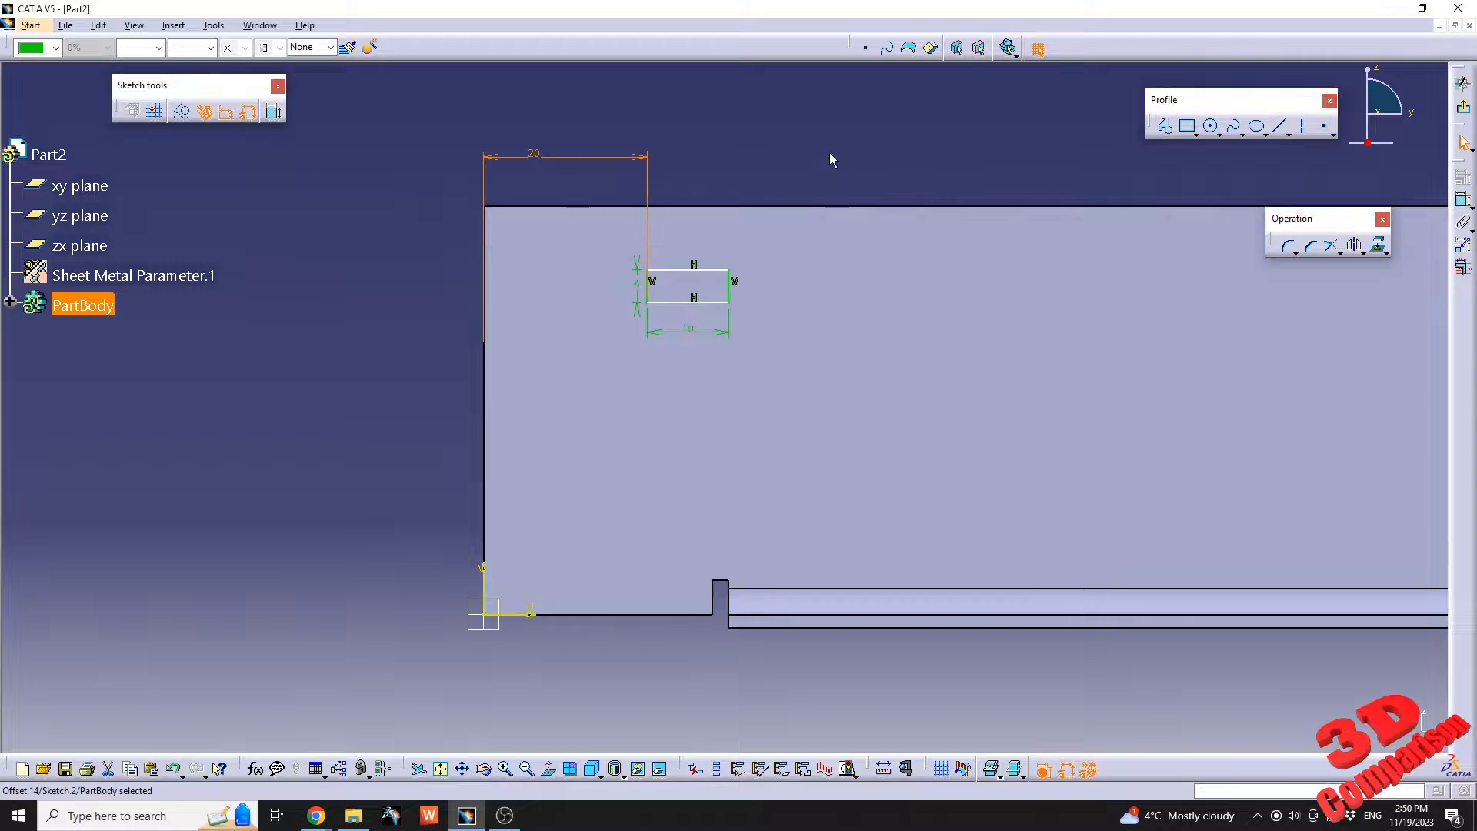
Dimension the rectangle's upper side from the base wall's upper edge and set the distance to 8 mm.
click(1465, 202)
click(697, 270)
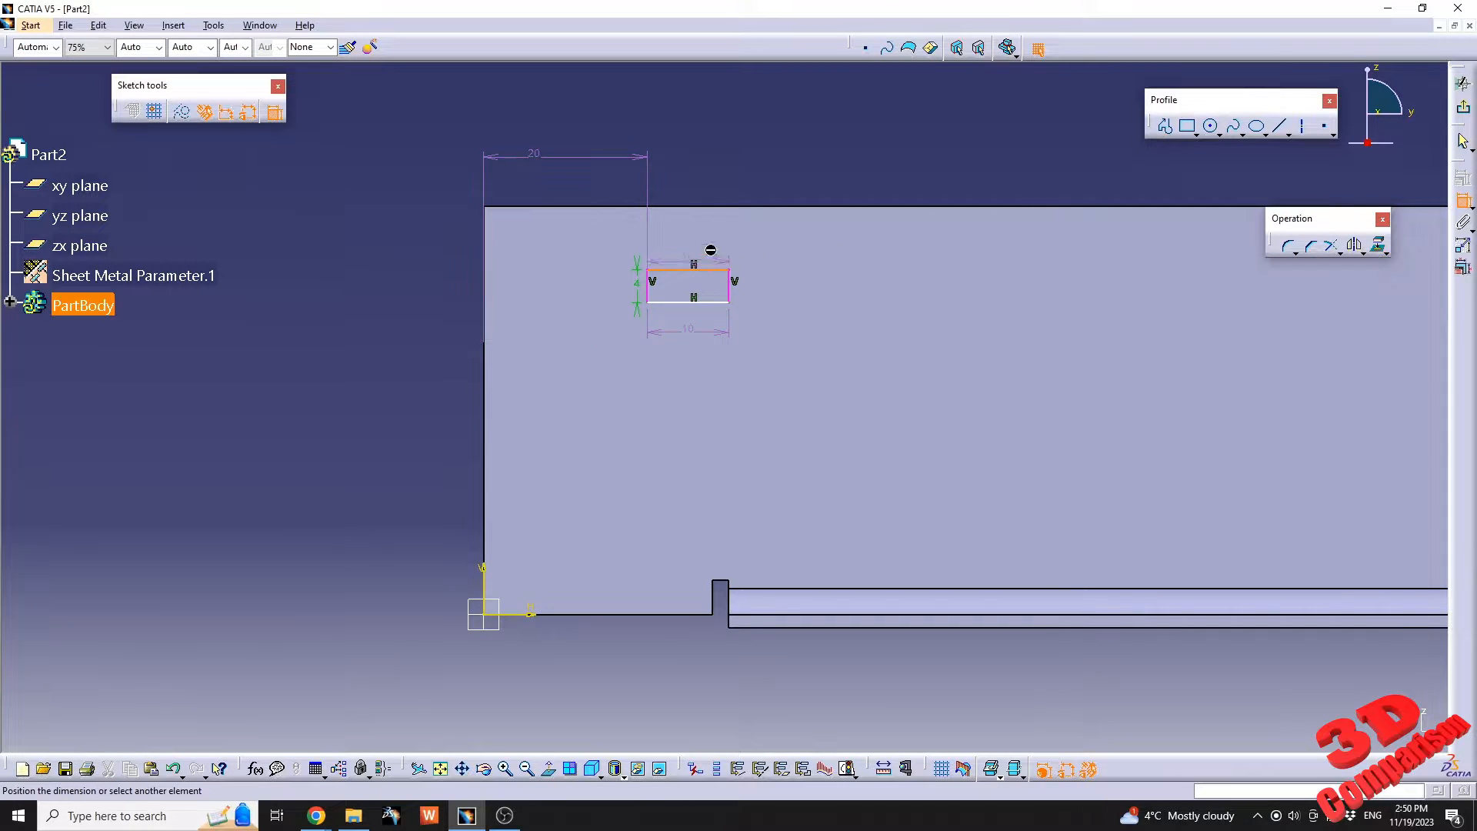
click(723, 206)
click(702, 161)
double_click(711, 160)
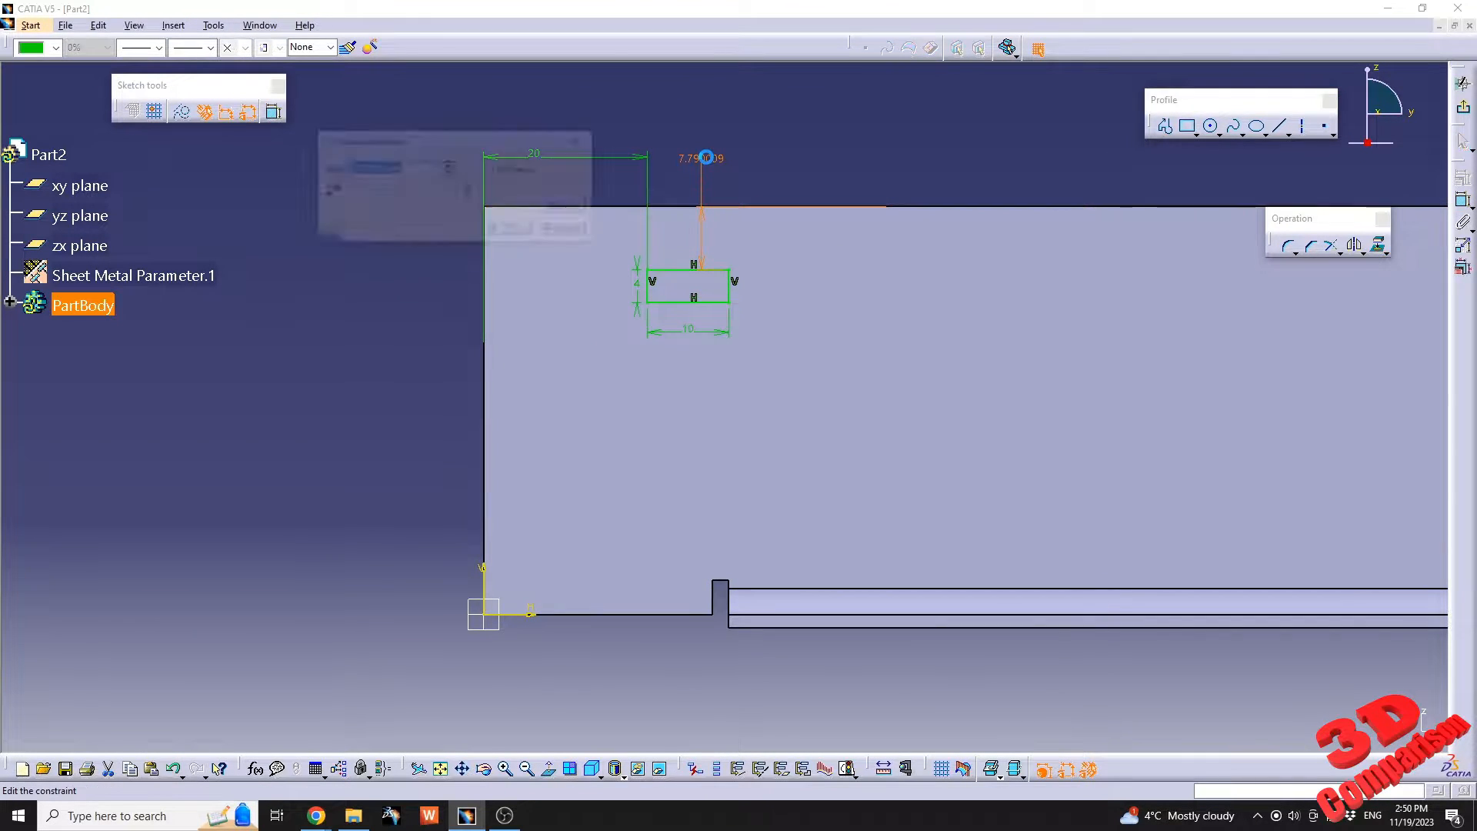
text(8)
key(Return)
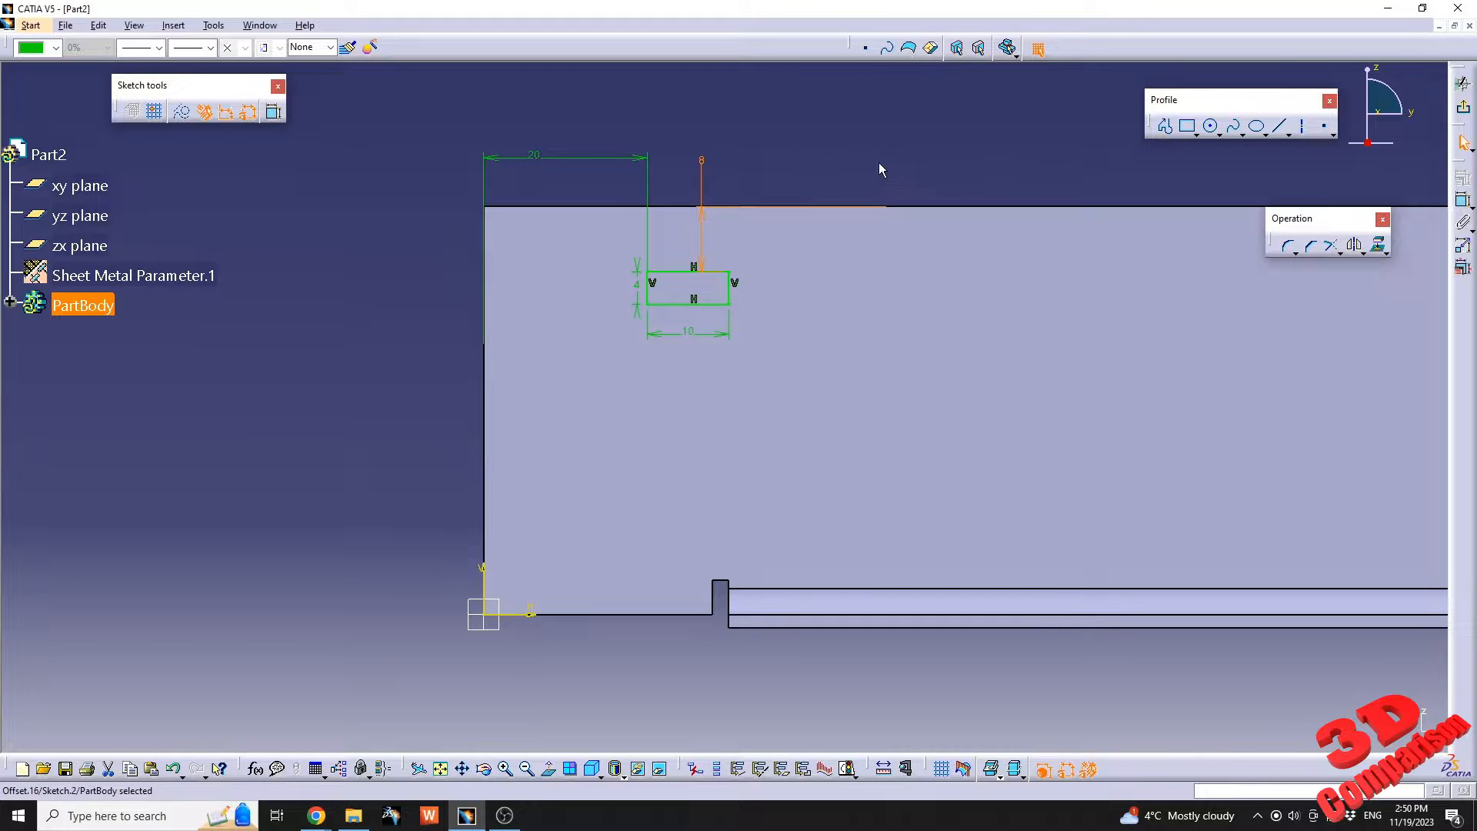
click(843, 160)
Round all four corners of the rectangle with a 1 mm radius and move one radius dimension clear of the profile.
mouse_move(829, 197)
middle_down()
mouse_move(837, 270)
mouse_move(831, 178)
middle_up()
middle_drag(739, 224, 839, 289)
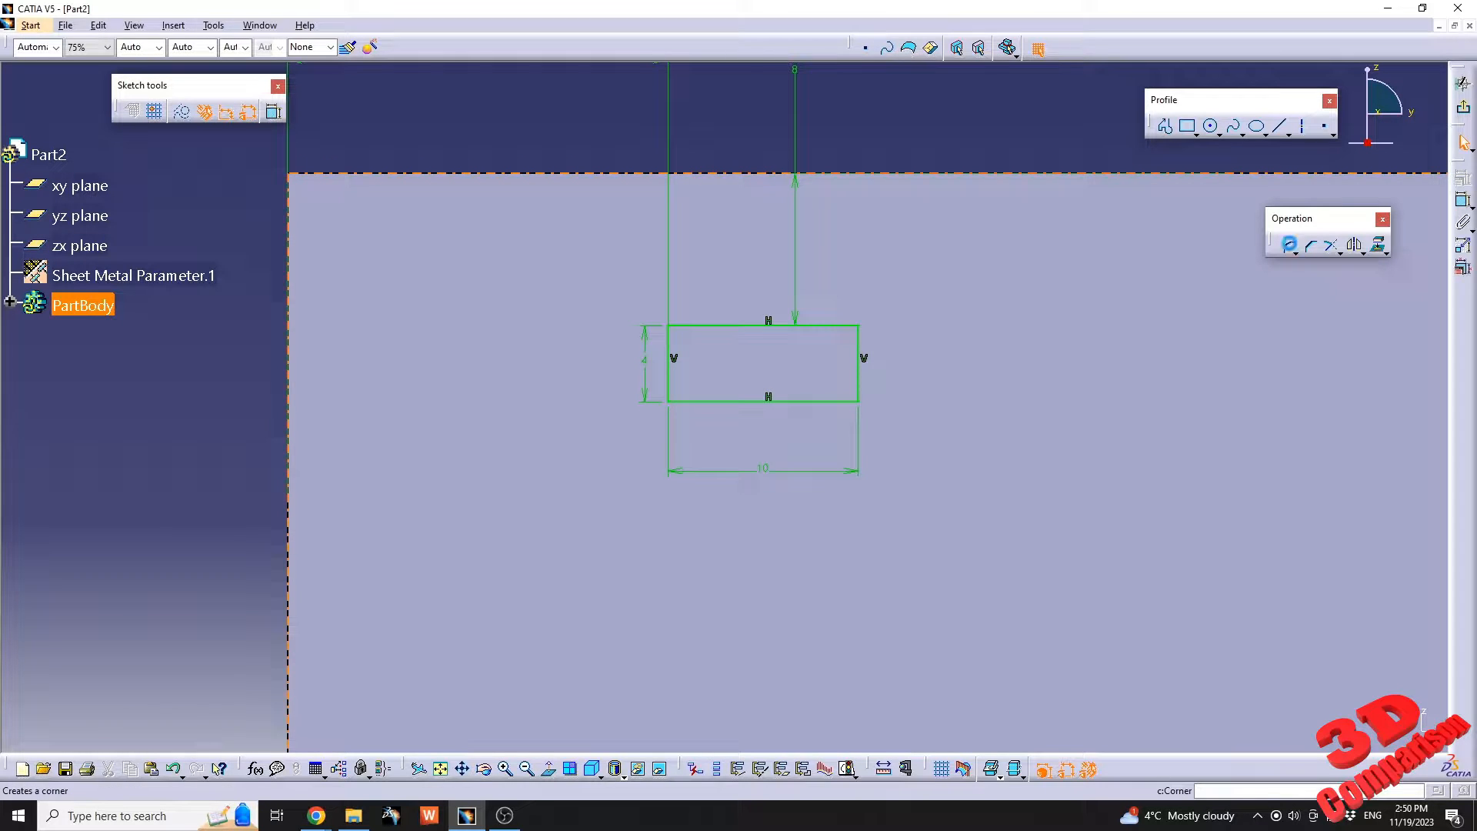
click(1290, 244)
drag(286, 303, 1108, 561)
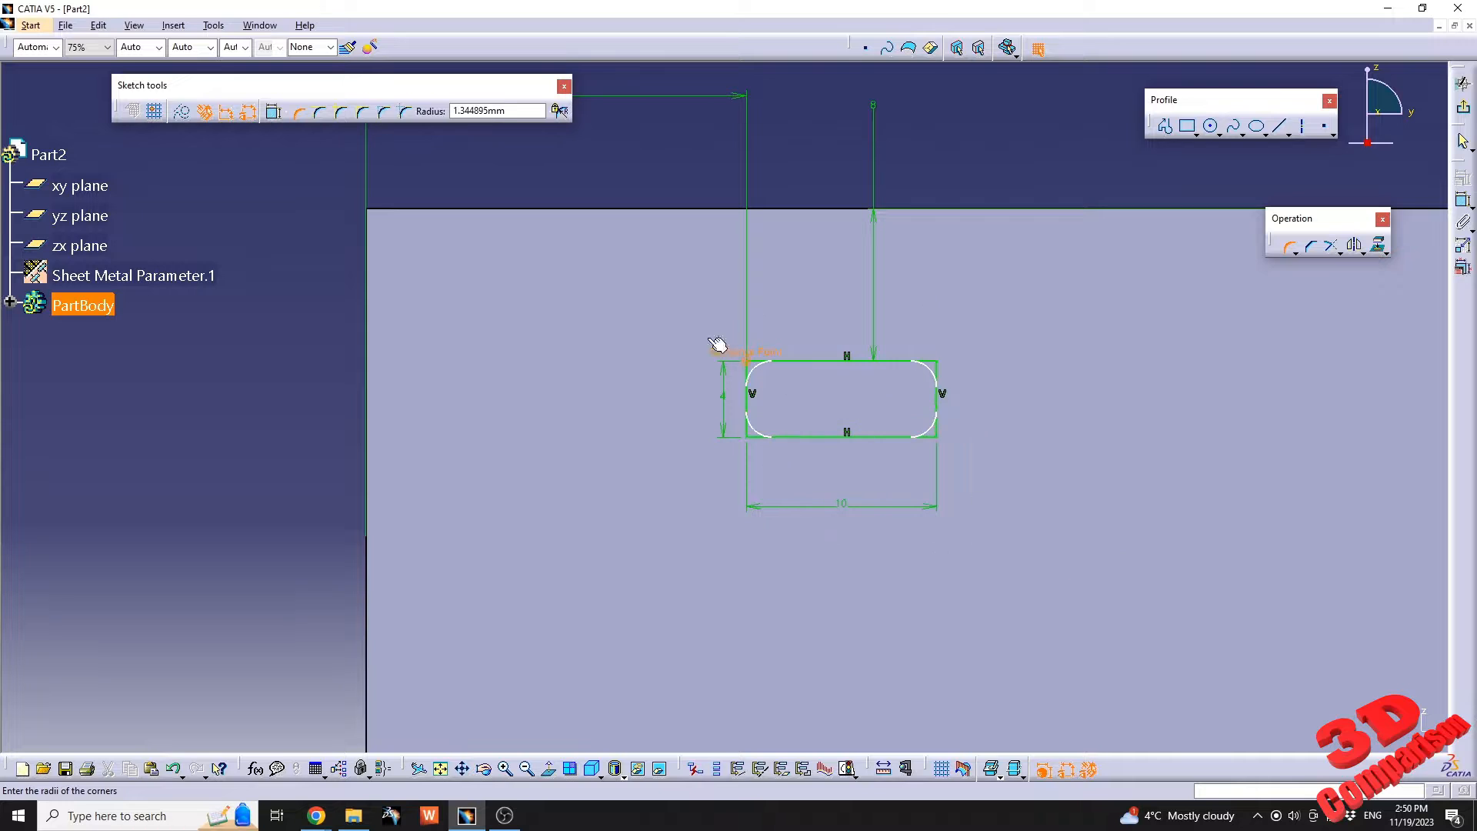
triple_click(499, 114)
text(1)
key(Return)
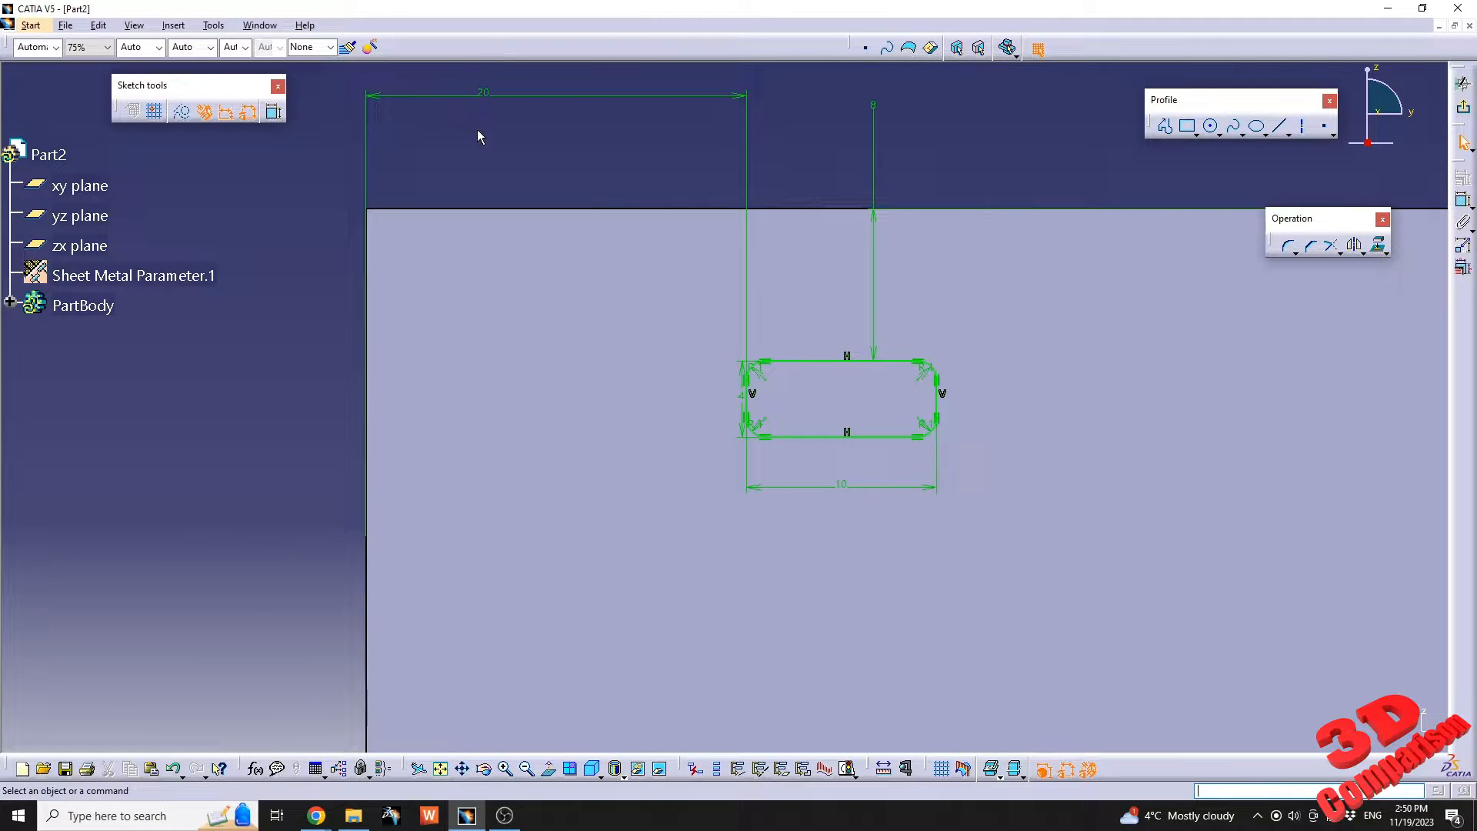
click(769, 382)
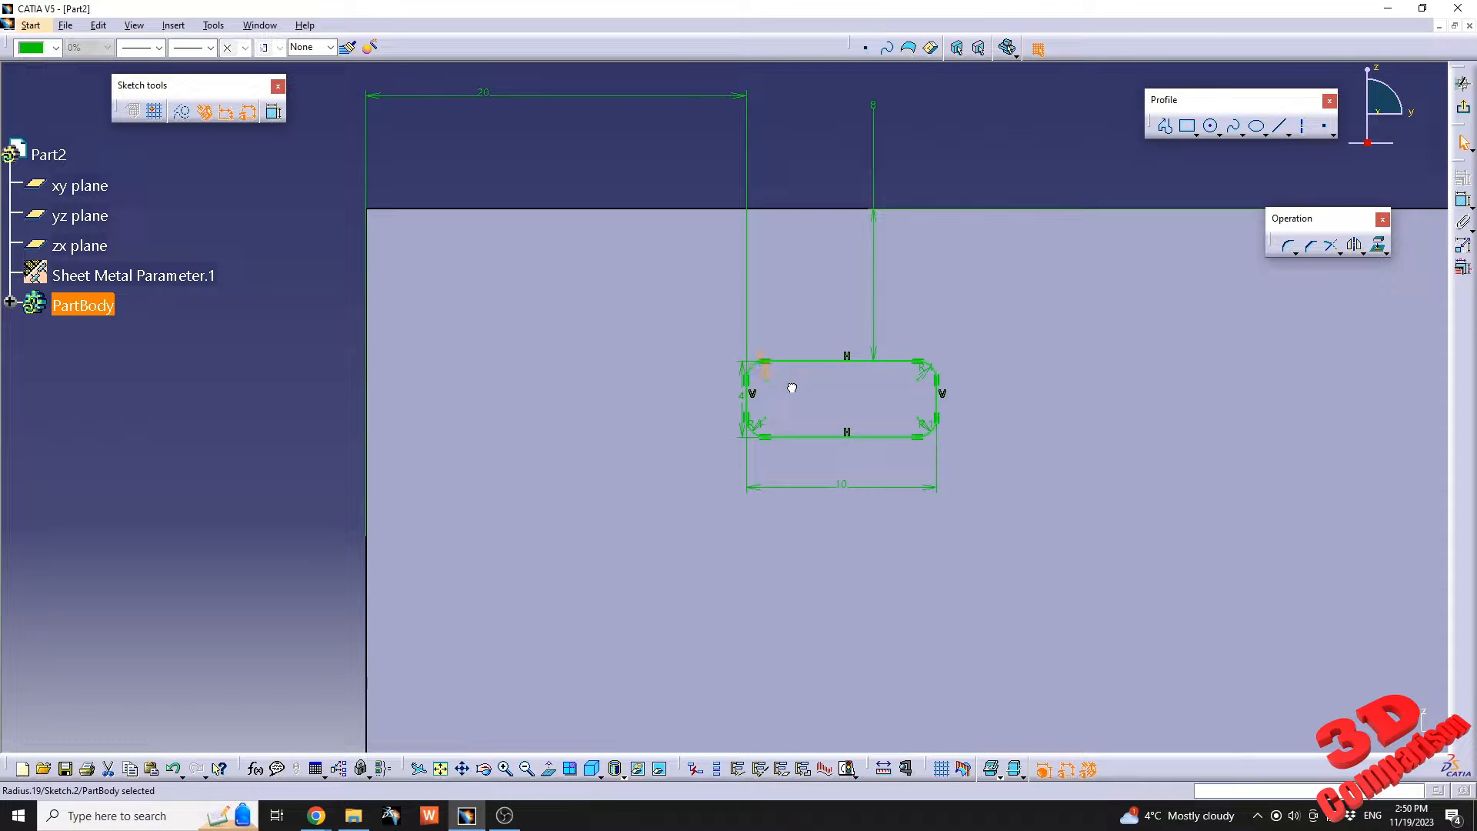
click(264, 392)
Finish the sketch and cut the rounded rectangle out of the base wall as a Sheetmetal standard cutout, up to next.
middle_drag(798, 306, 730, 454)
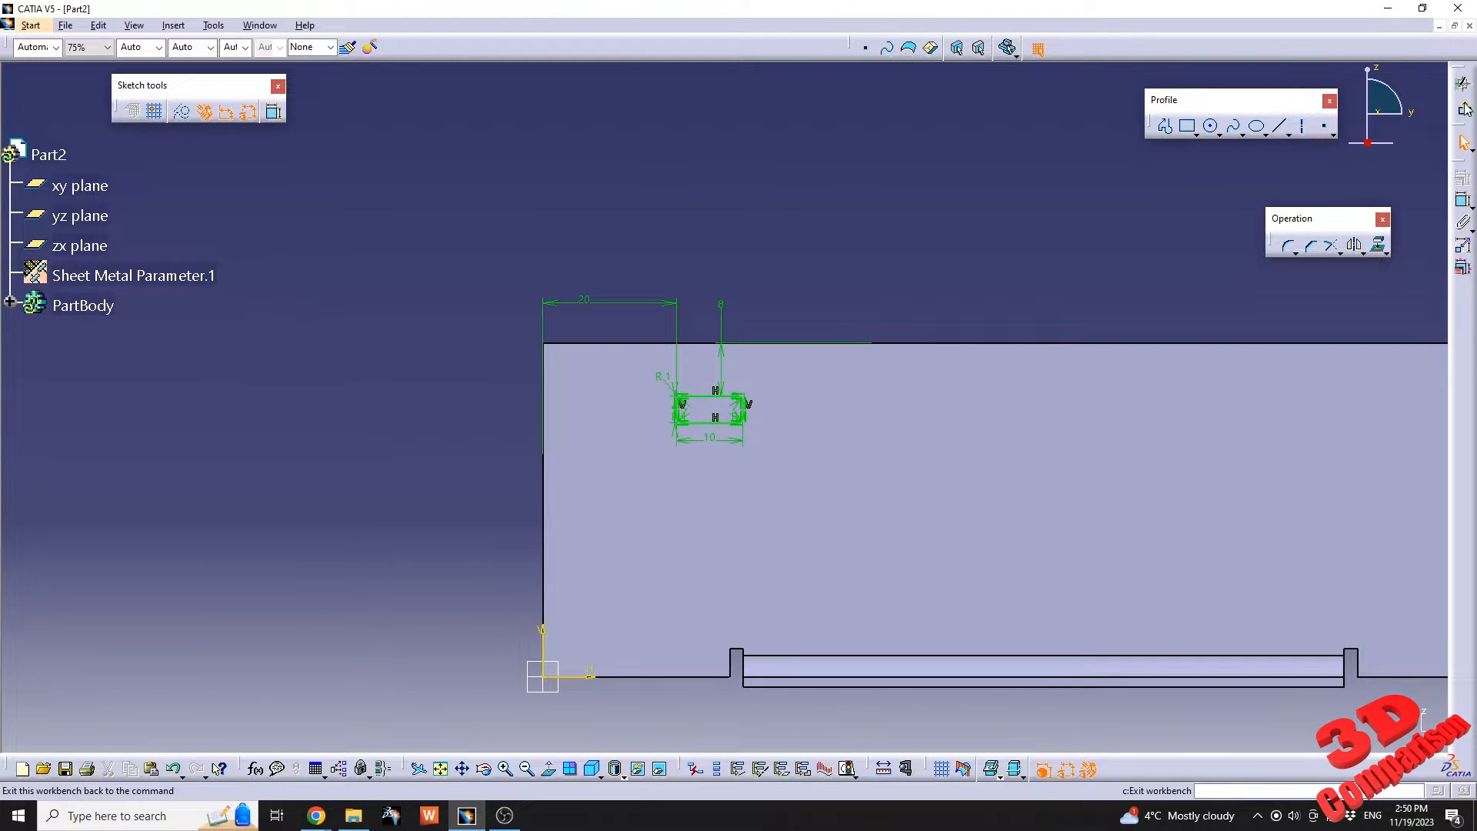
click(1463, 107)
mouse_move(814, 425)
middle_down()
mouse_move(754, 370)
mouse_move(707, 80)
middle_up()
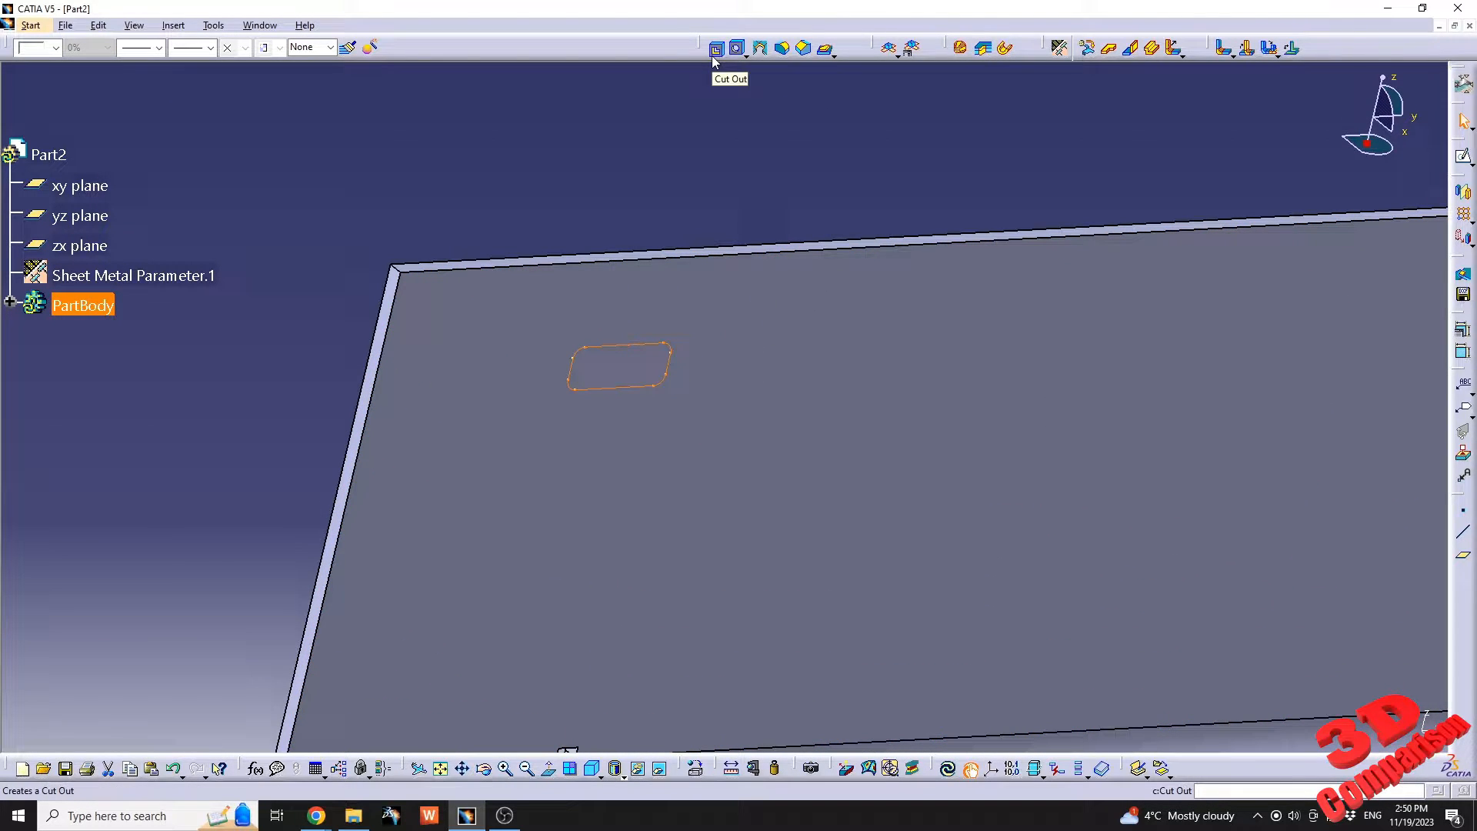
click(715, 51)
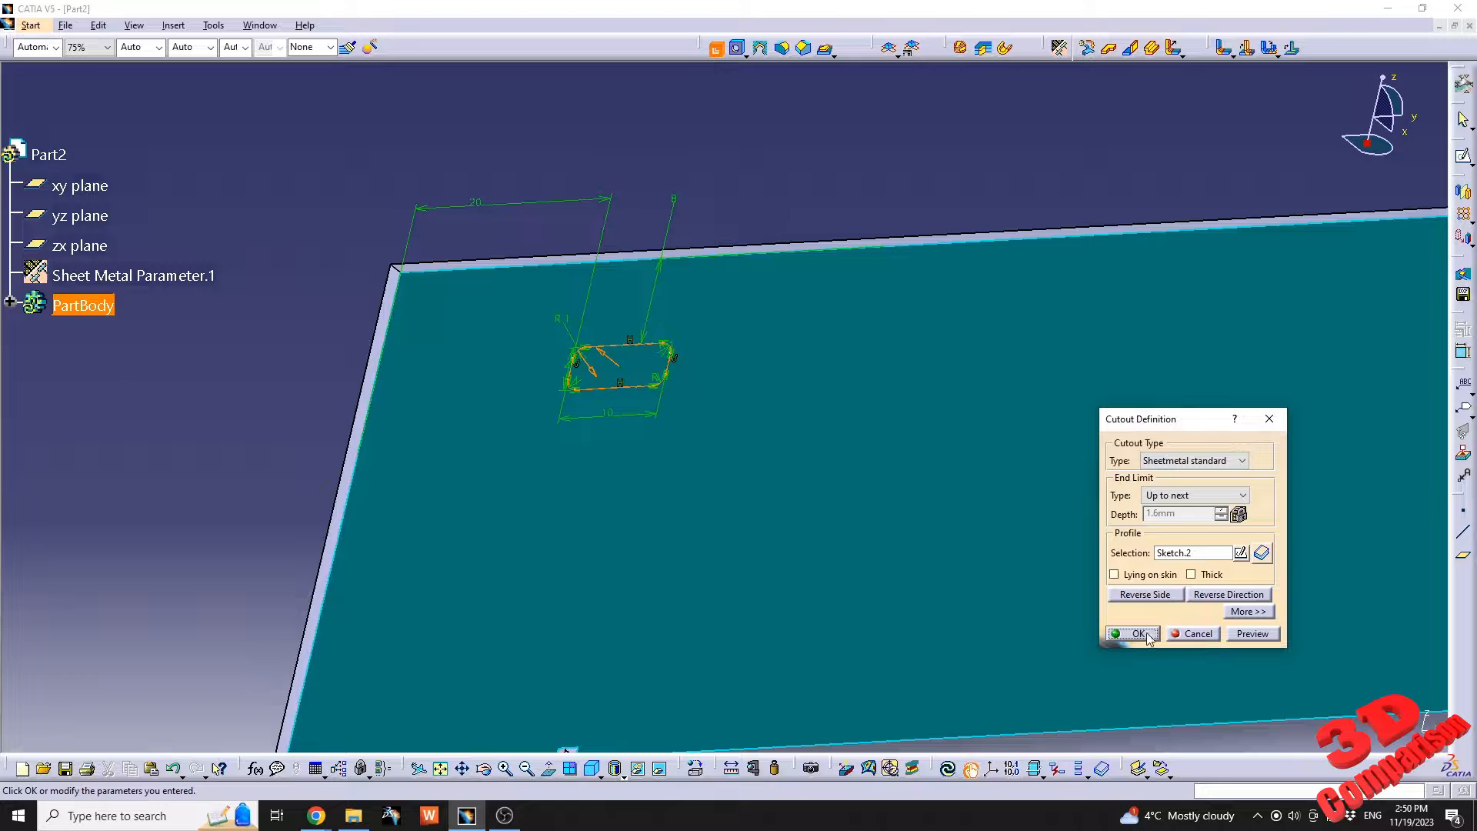
click(1138, 633)
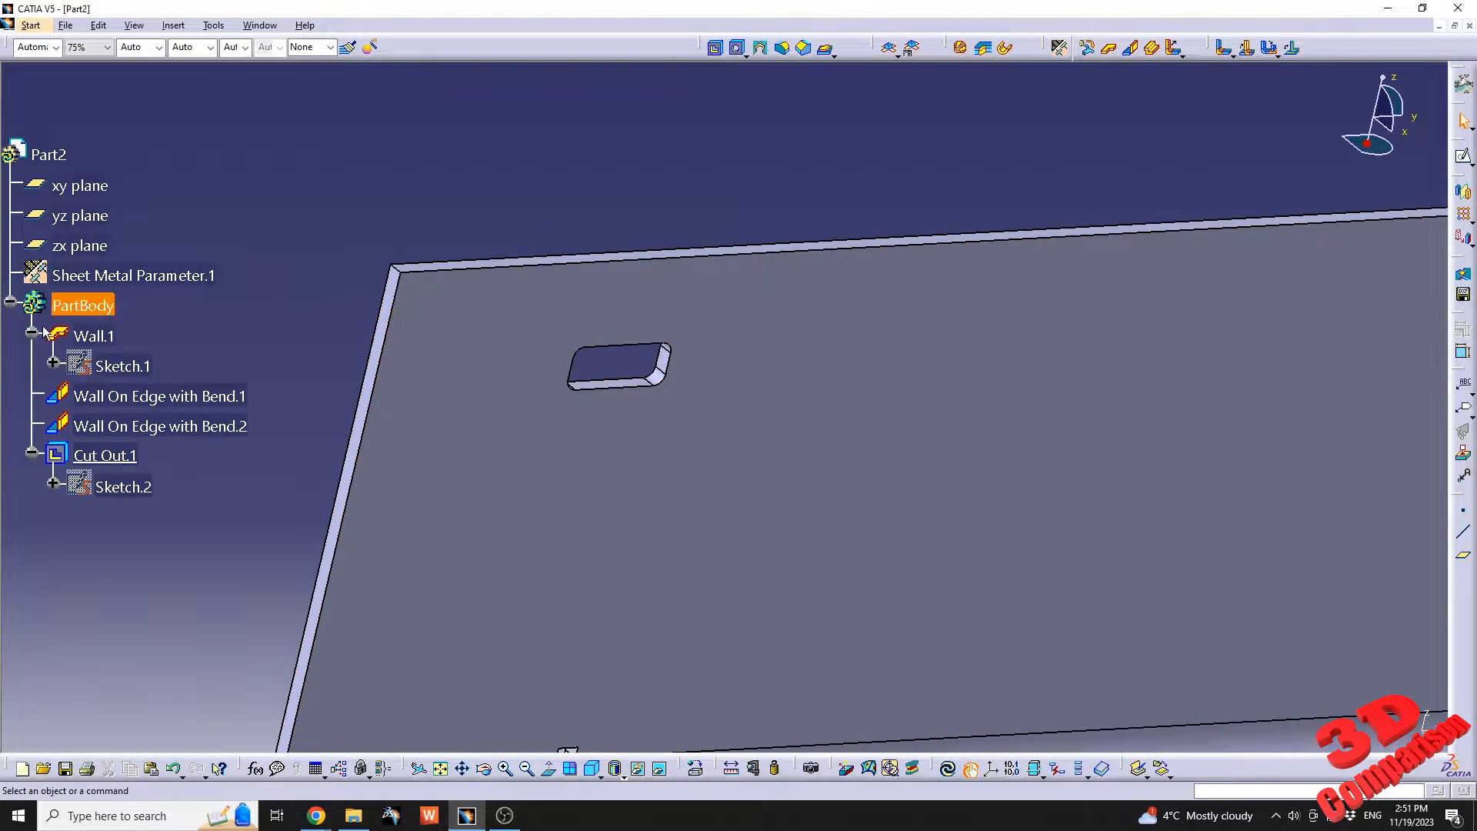
Start a rectangular pattern of the cutout with the base wall's long upper edge as the first direction.
click(116, 457)
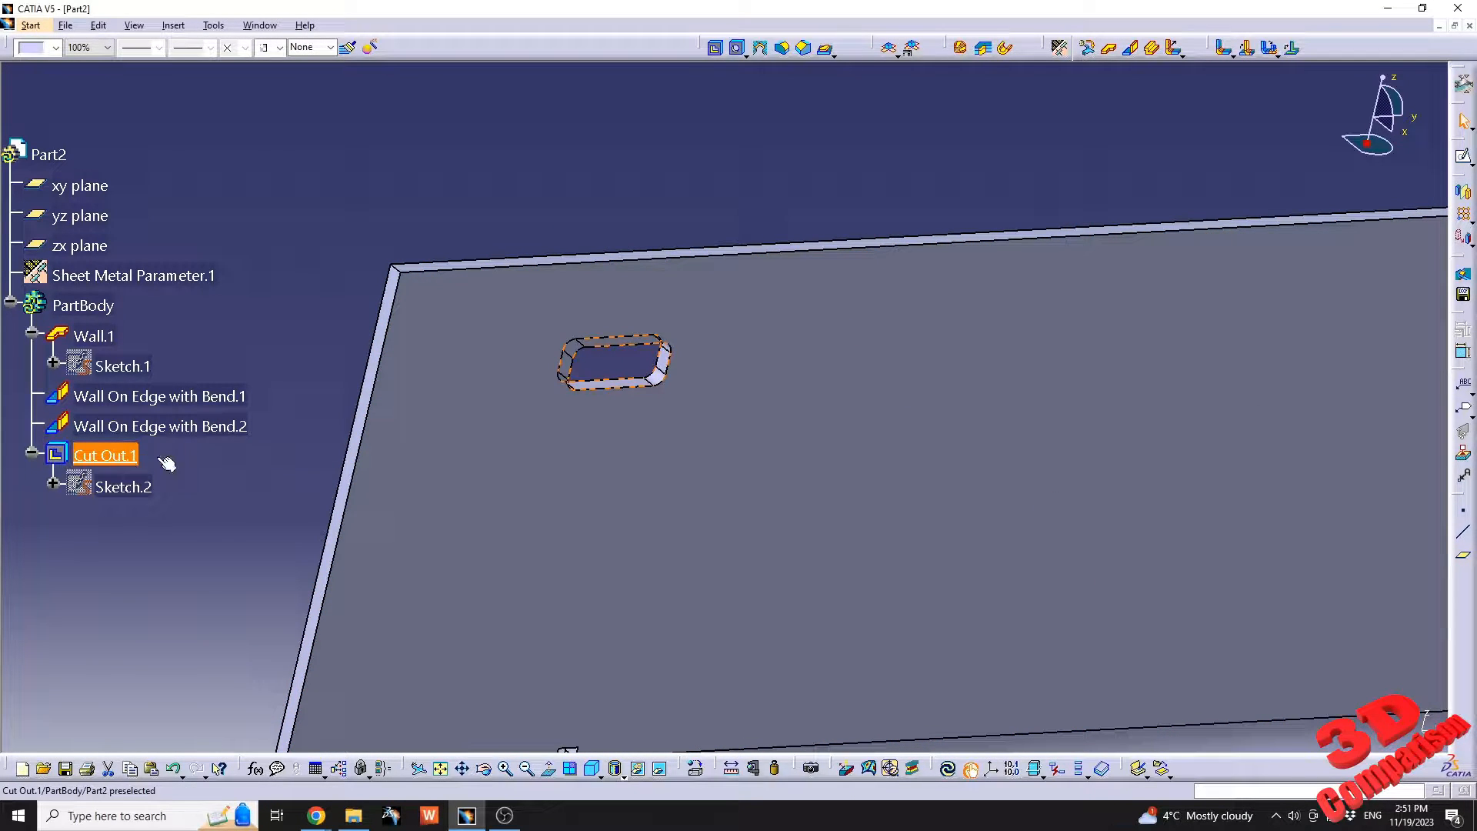
click(1463, 215)
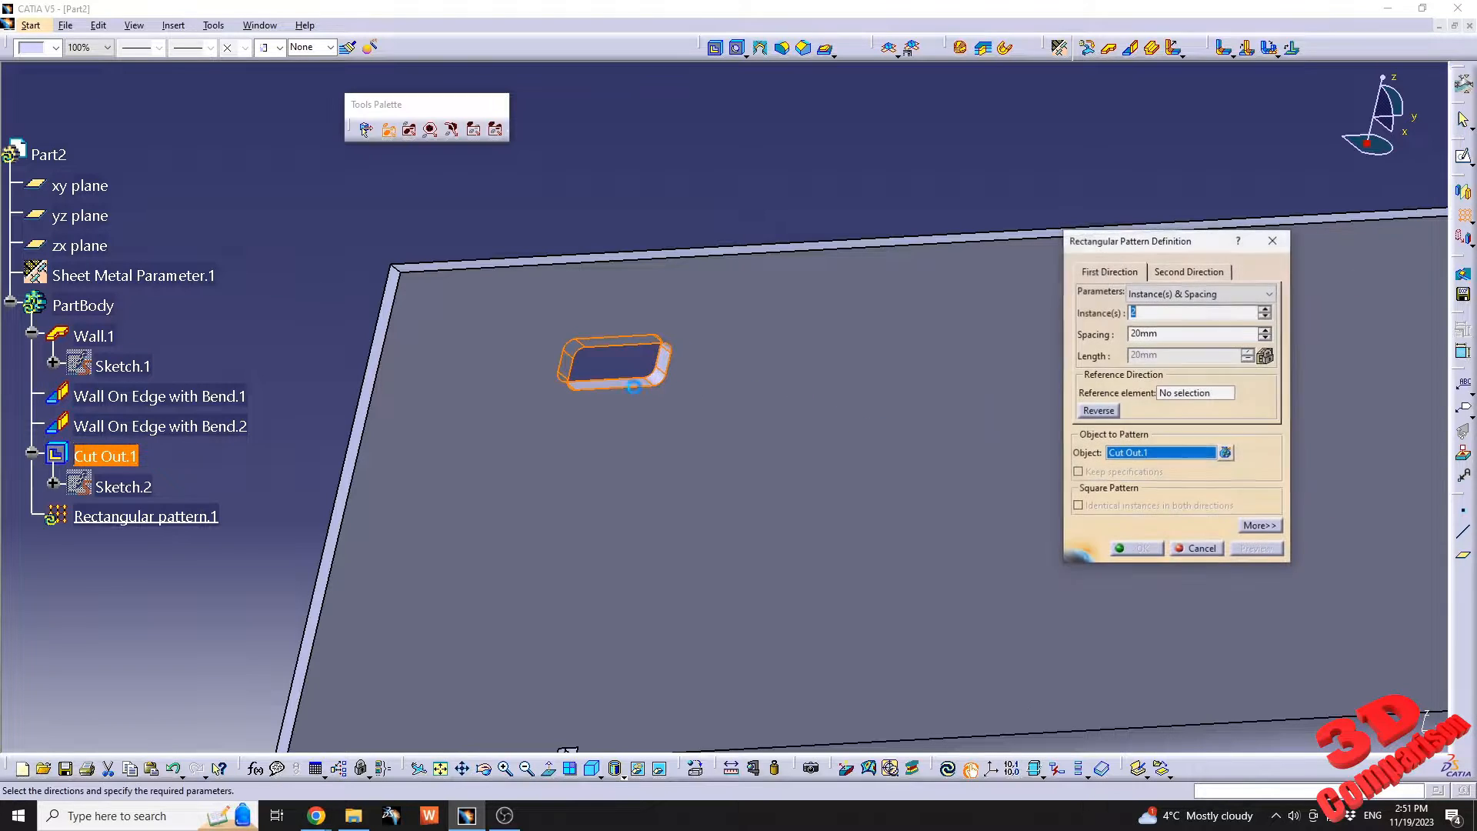
middle_drag(681, 353, 840, 392)
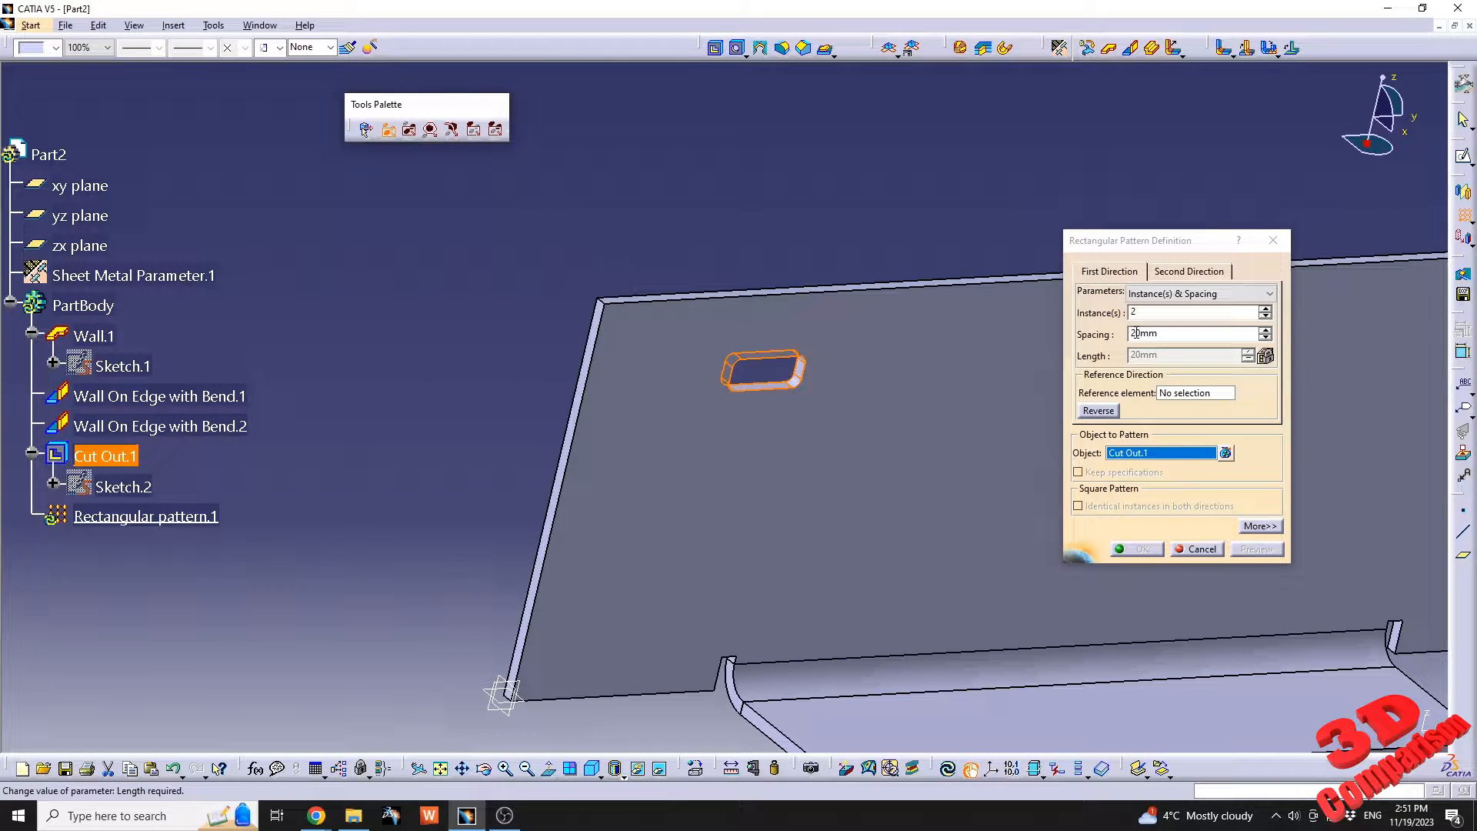
click(1191, 394)
click(757, 296)
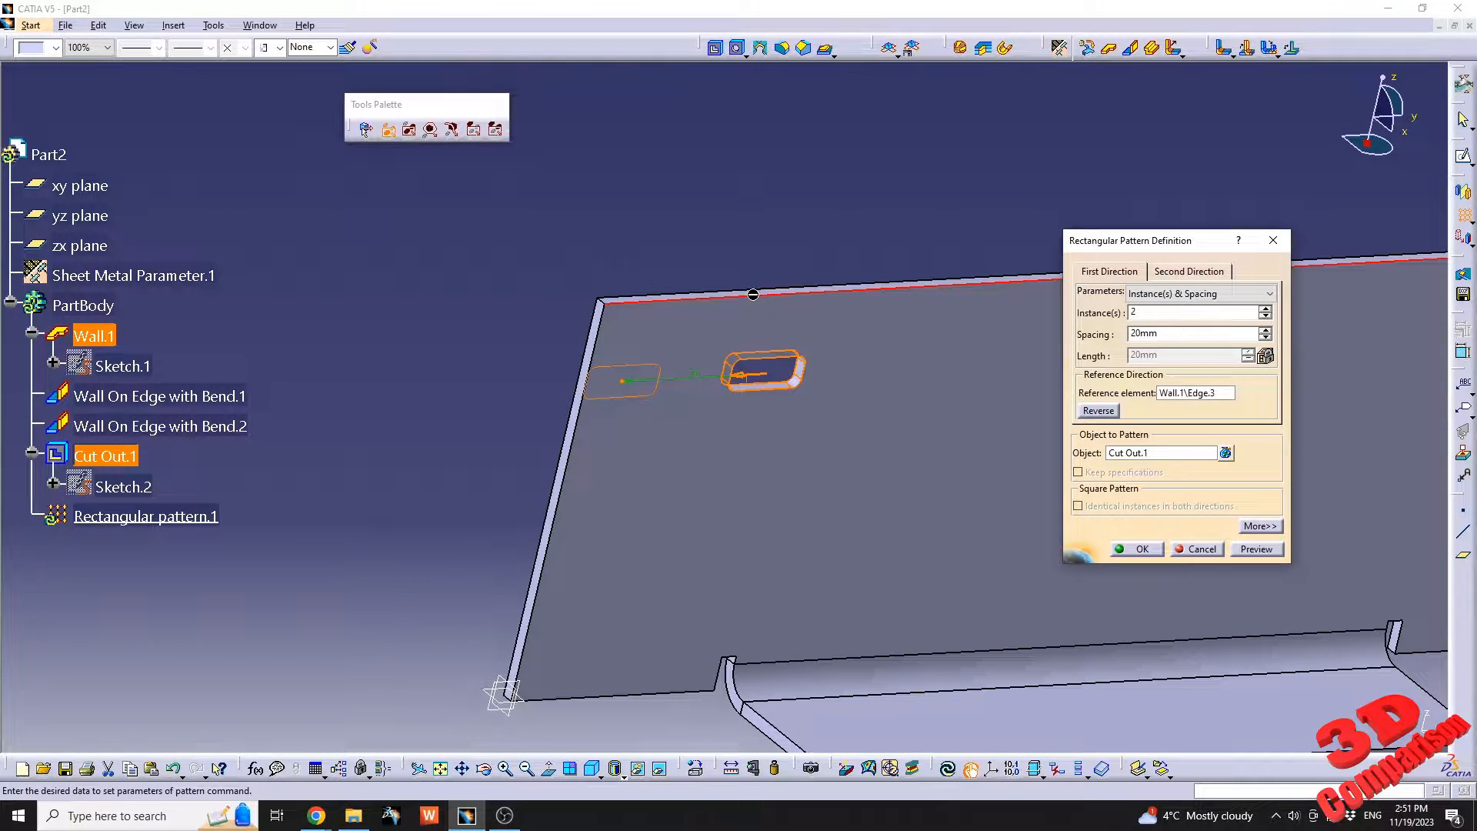
Define the pattern's second direction along the base wall's short edge with 3 instances at 12 mm spacing.
click(1189, 271)
click(570, 481)
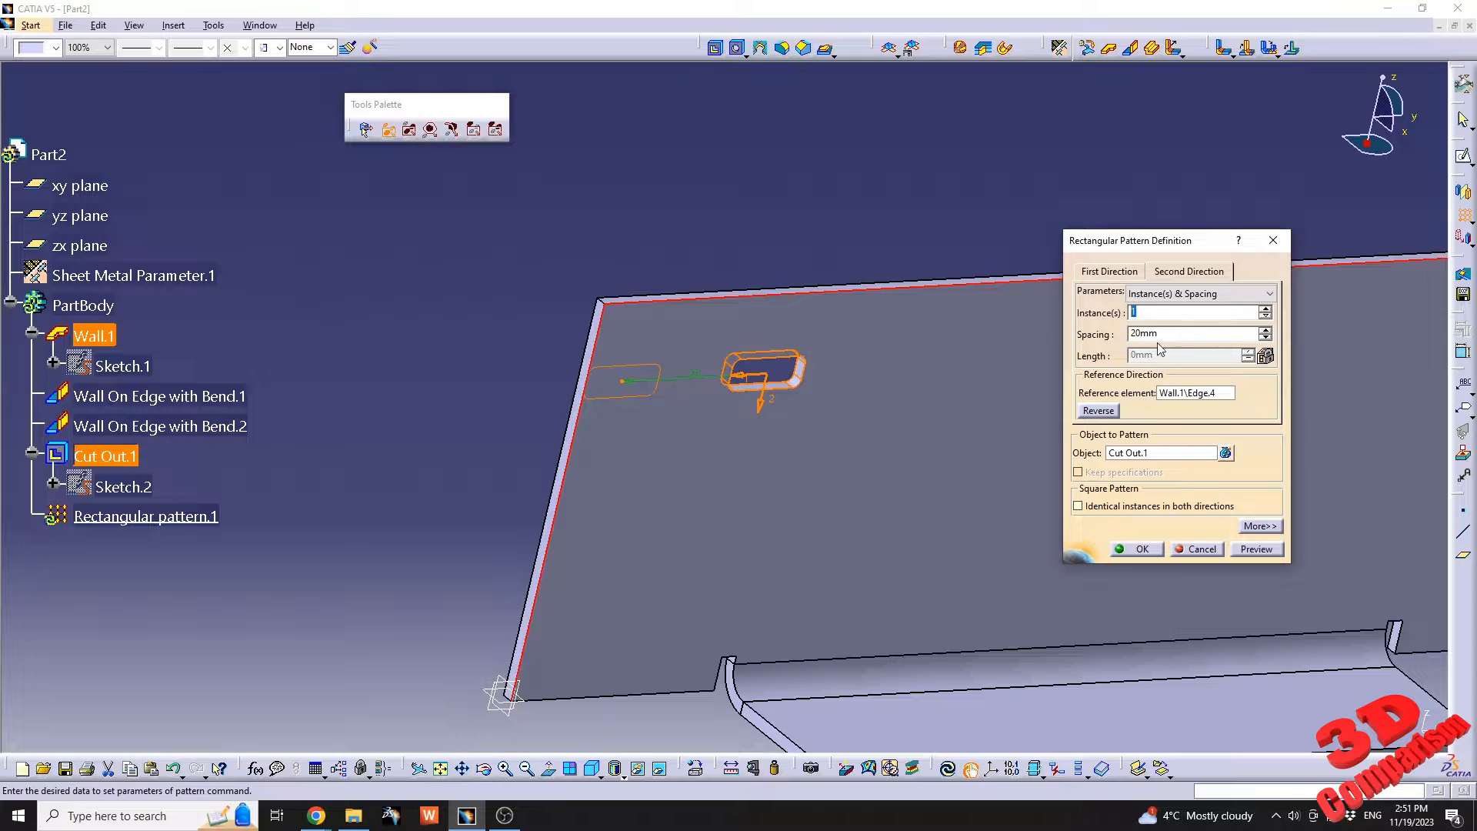
text(3)
key(Tab)
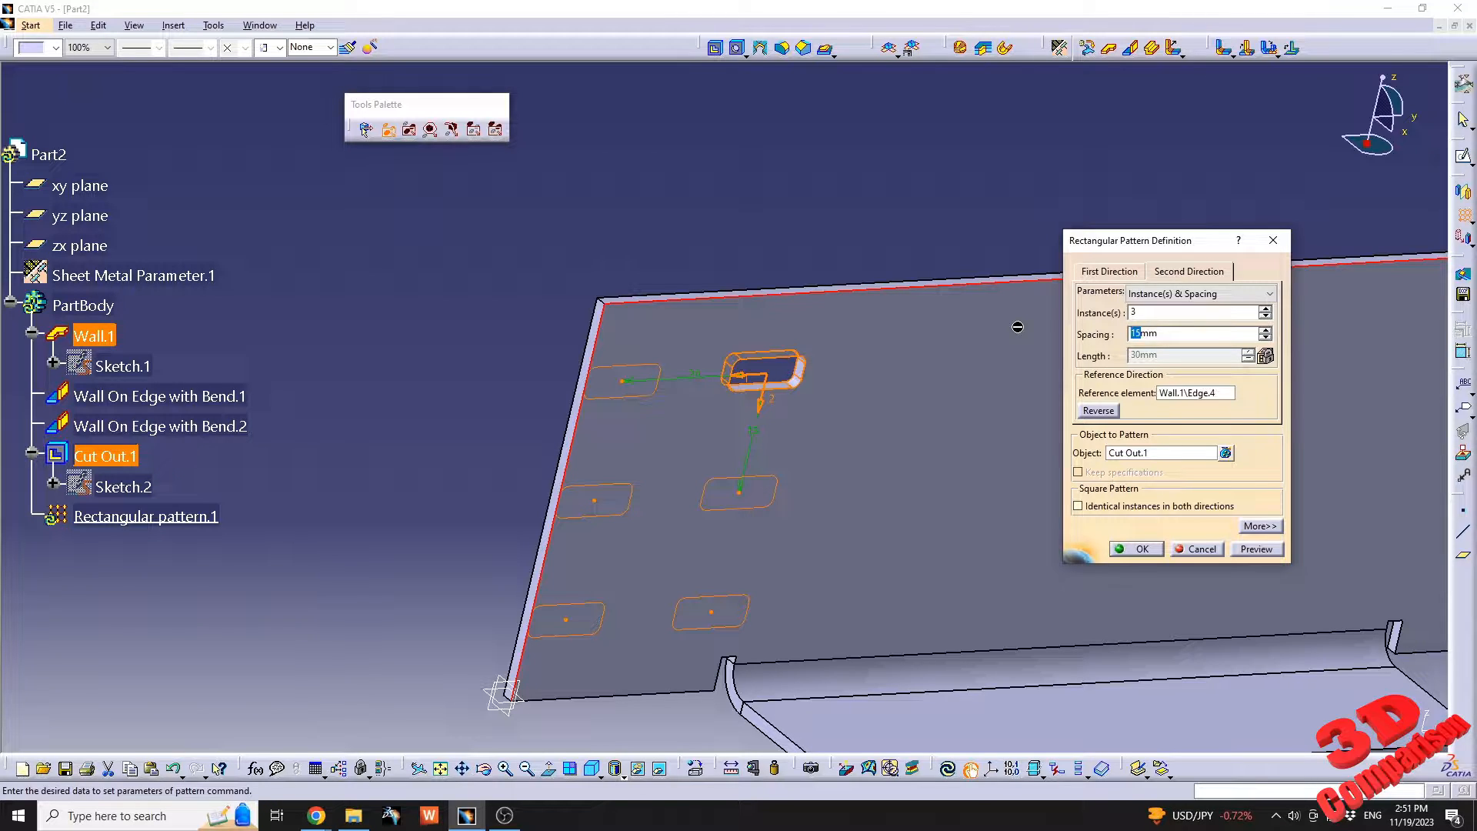
text(12)
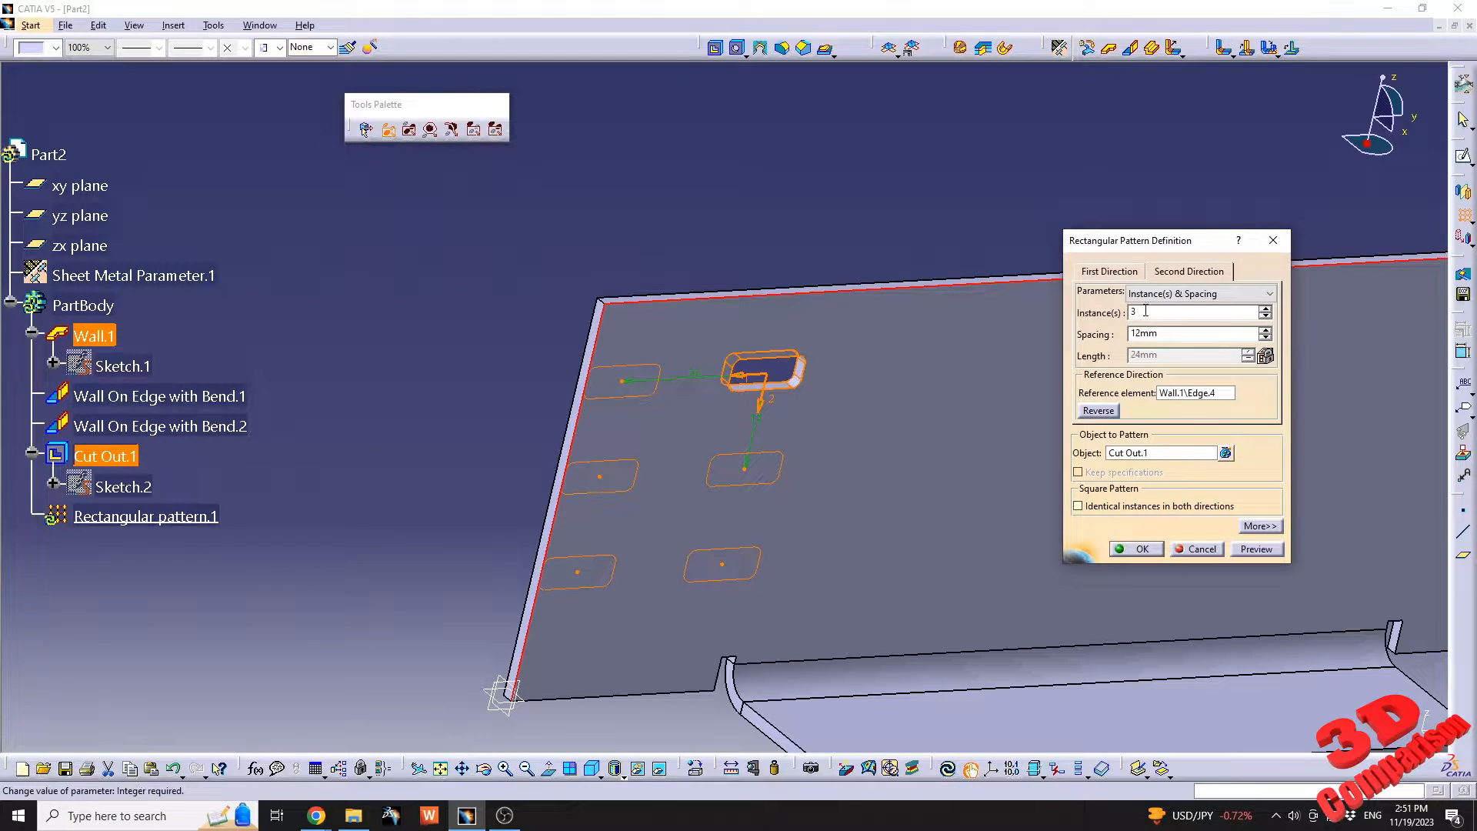
Set the first direction to 6 instances at 15 mm spacing, reverse it across the wall and create the pattern.
click(1183, 274)
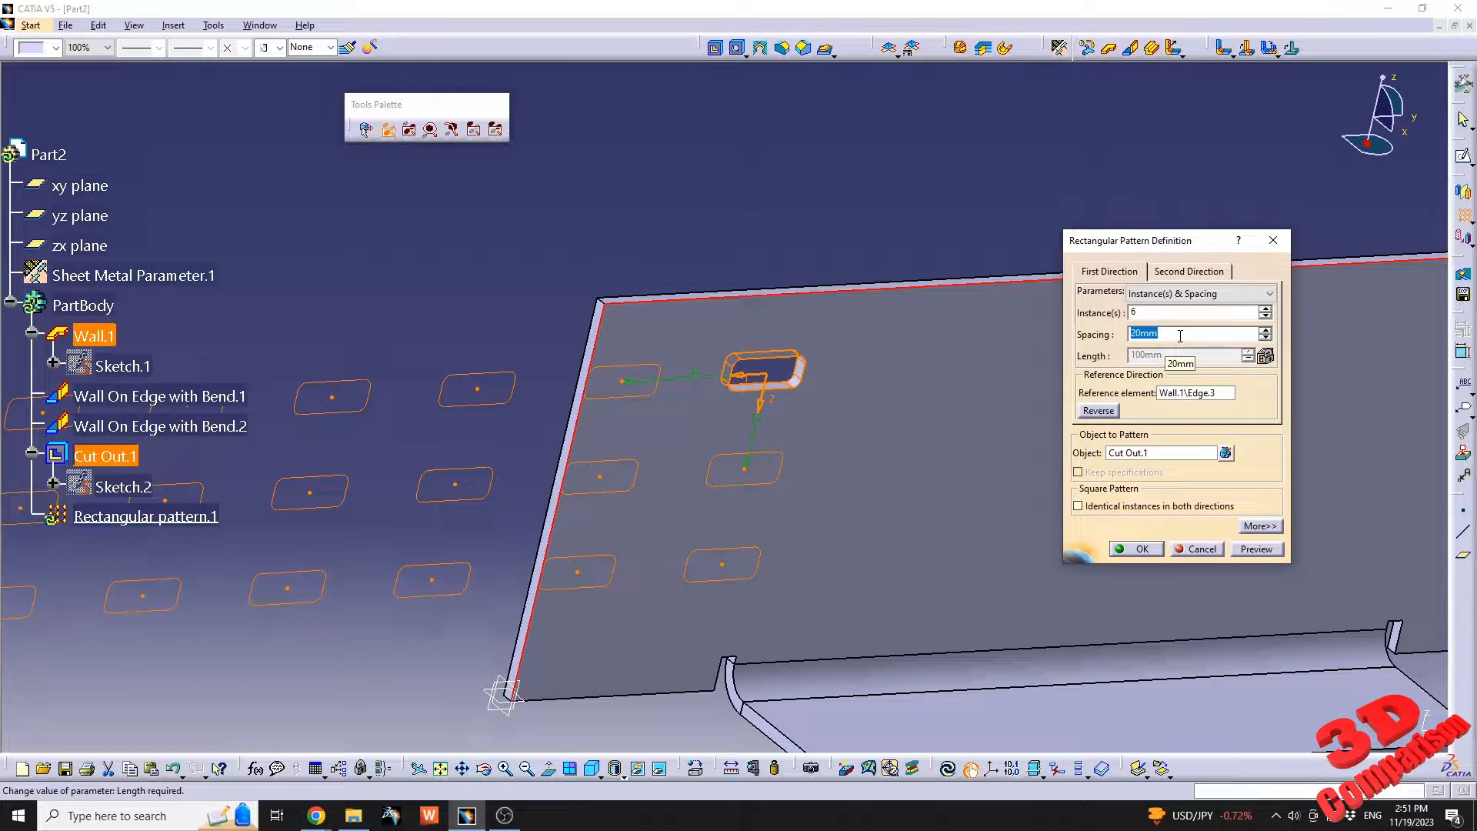
key(Tab)
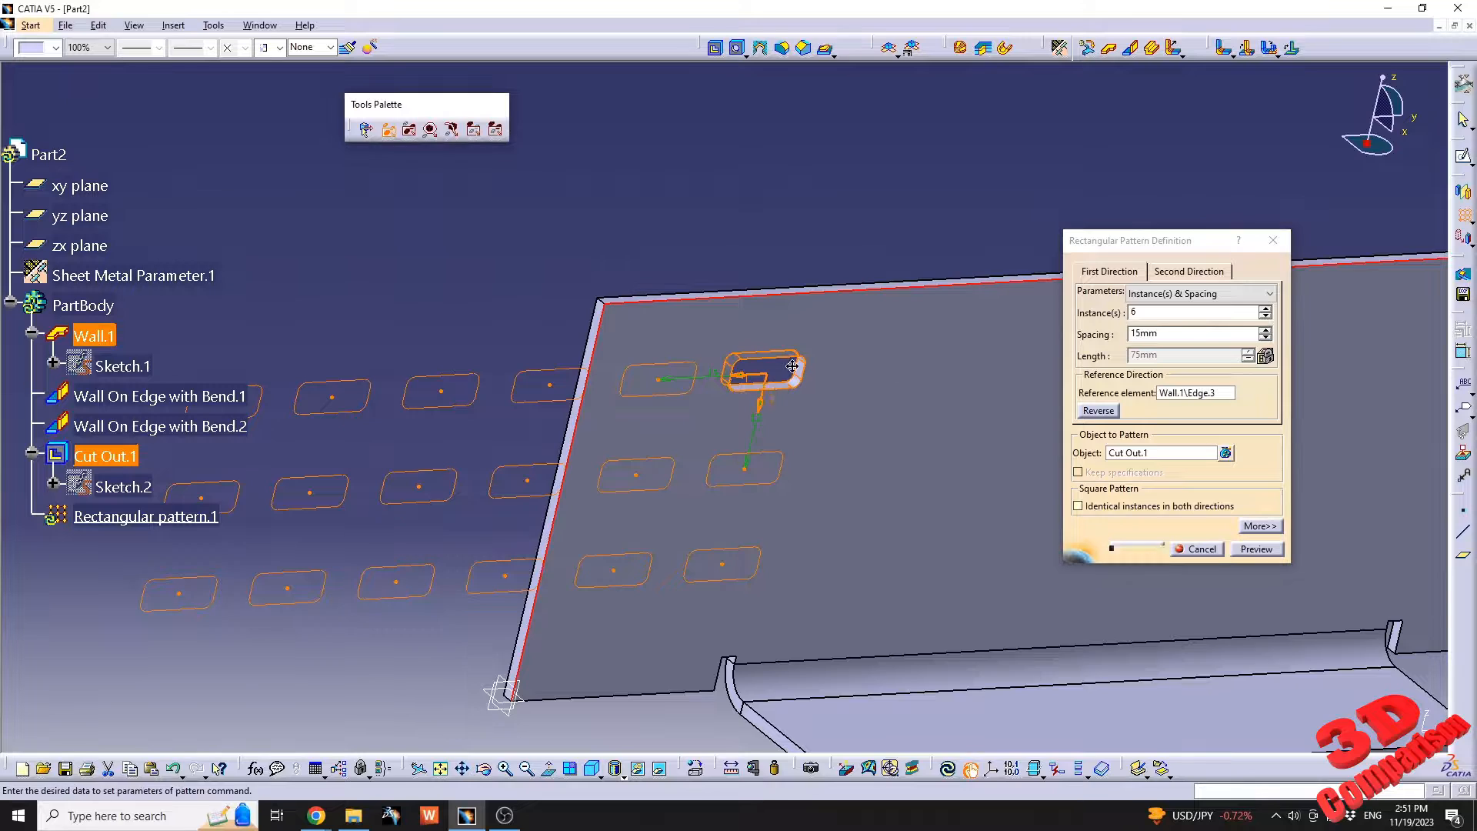
middle_drag(775, 381, 840, 383)
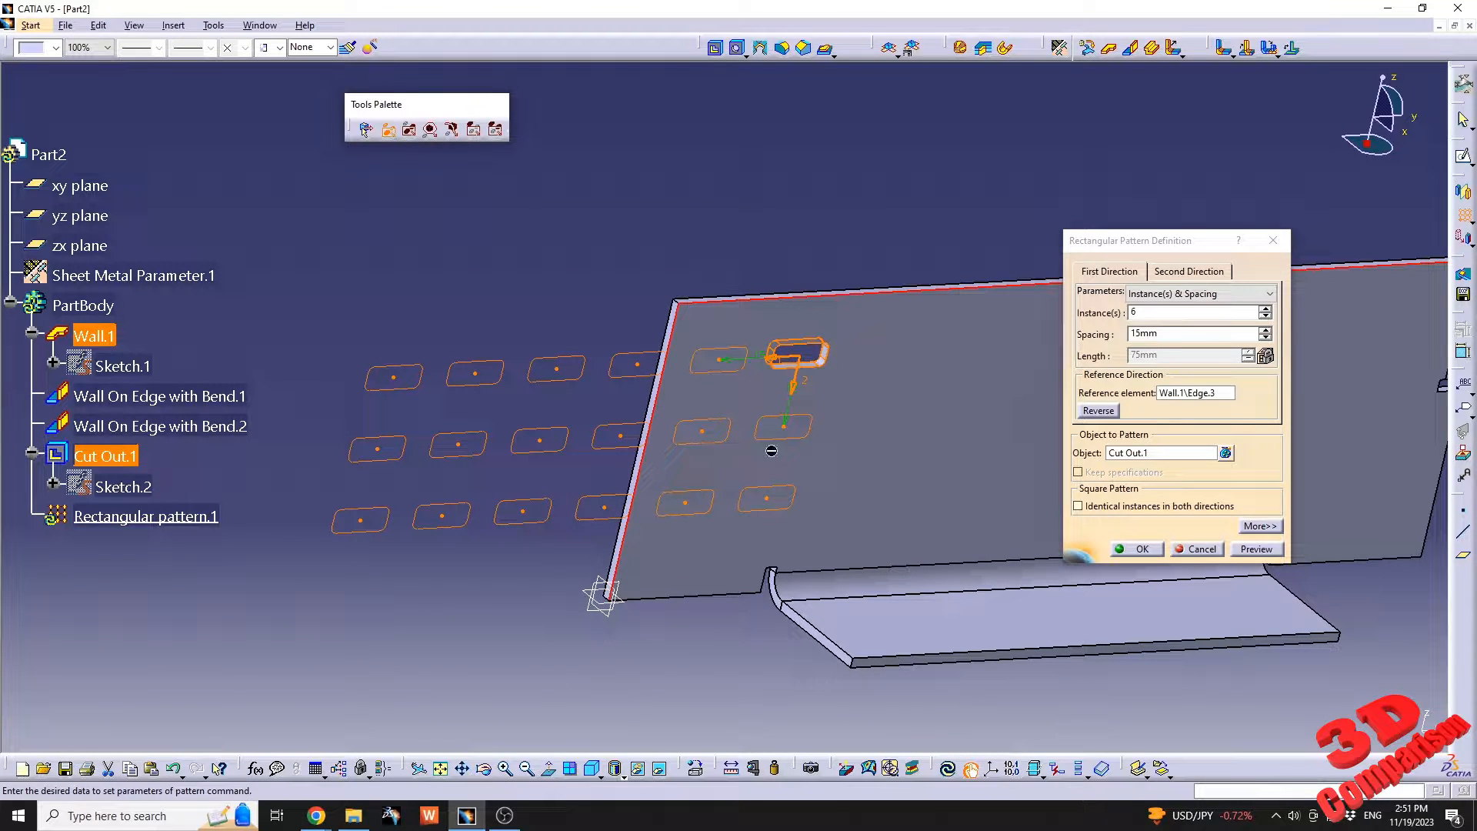
click(1106, 418)
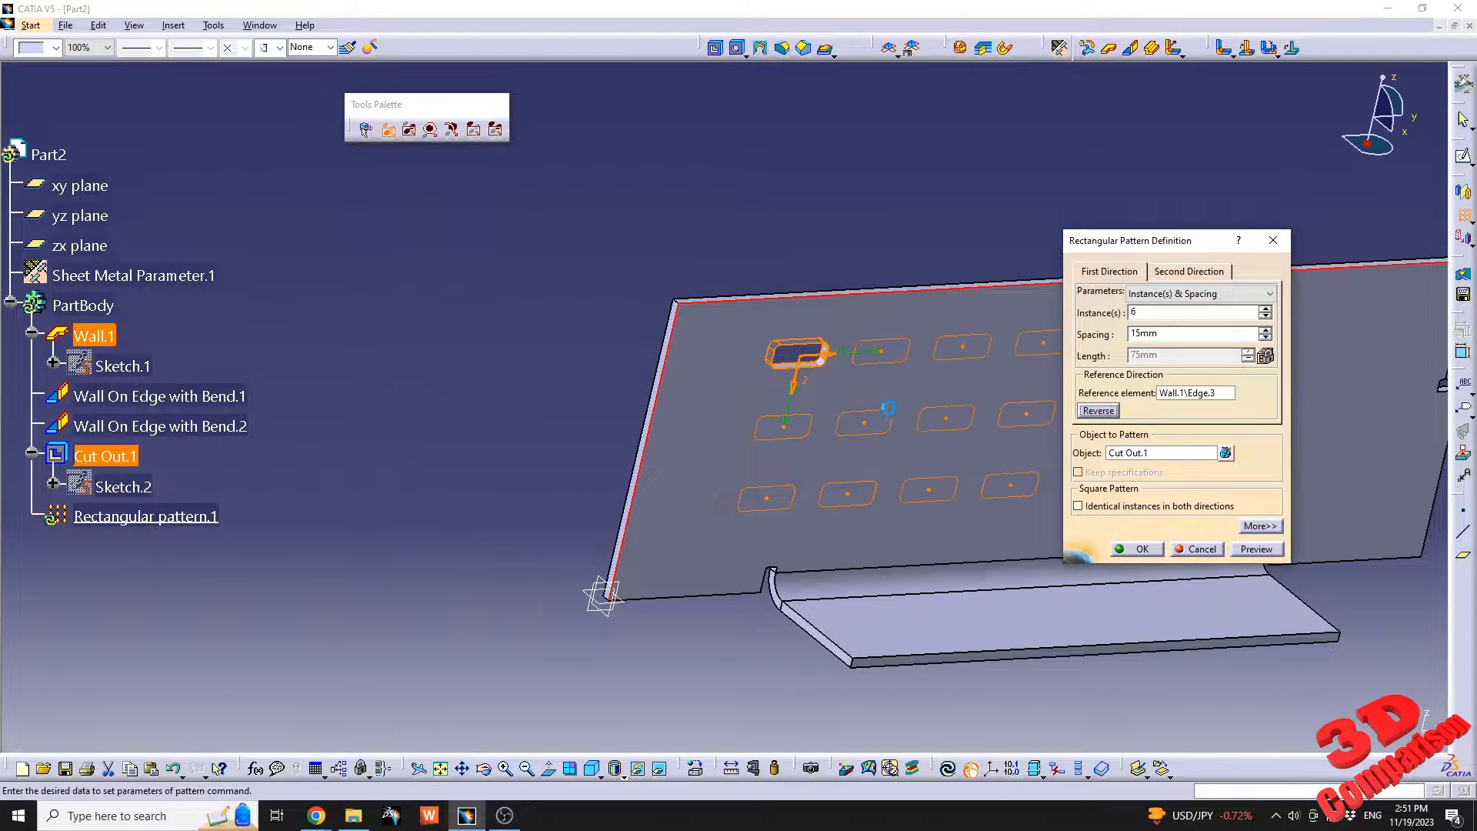
middle_drag(886, 405, 613, 408)
middle_drag(831, 385, 618, 342)
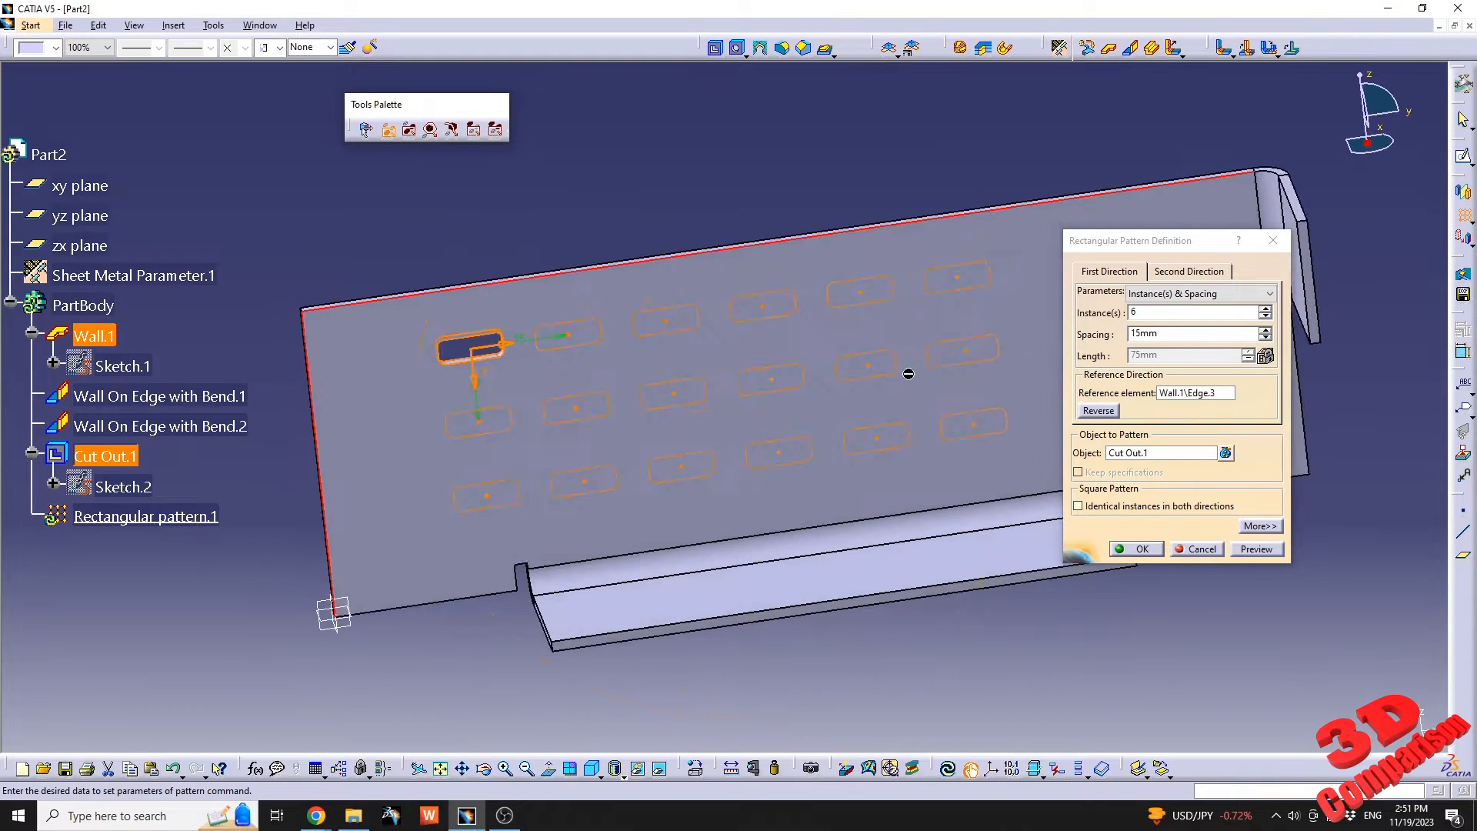
middle_drag(908, 373, 844, 416)
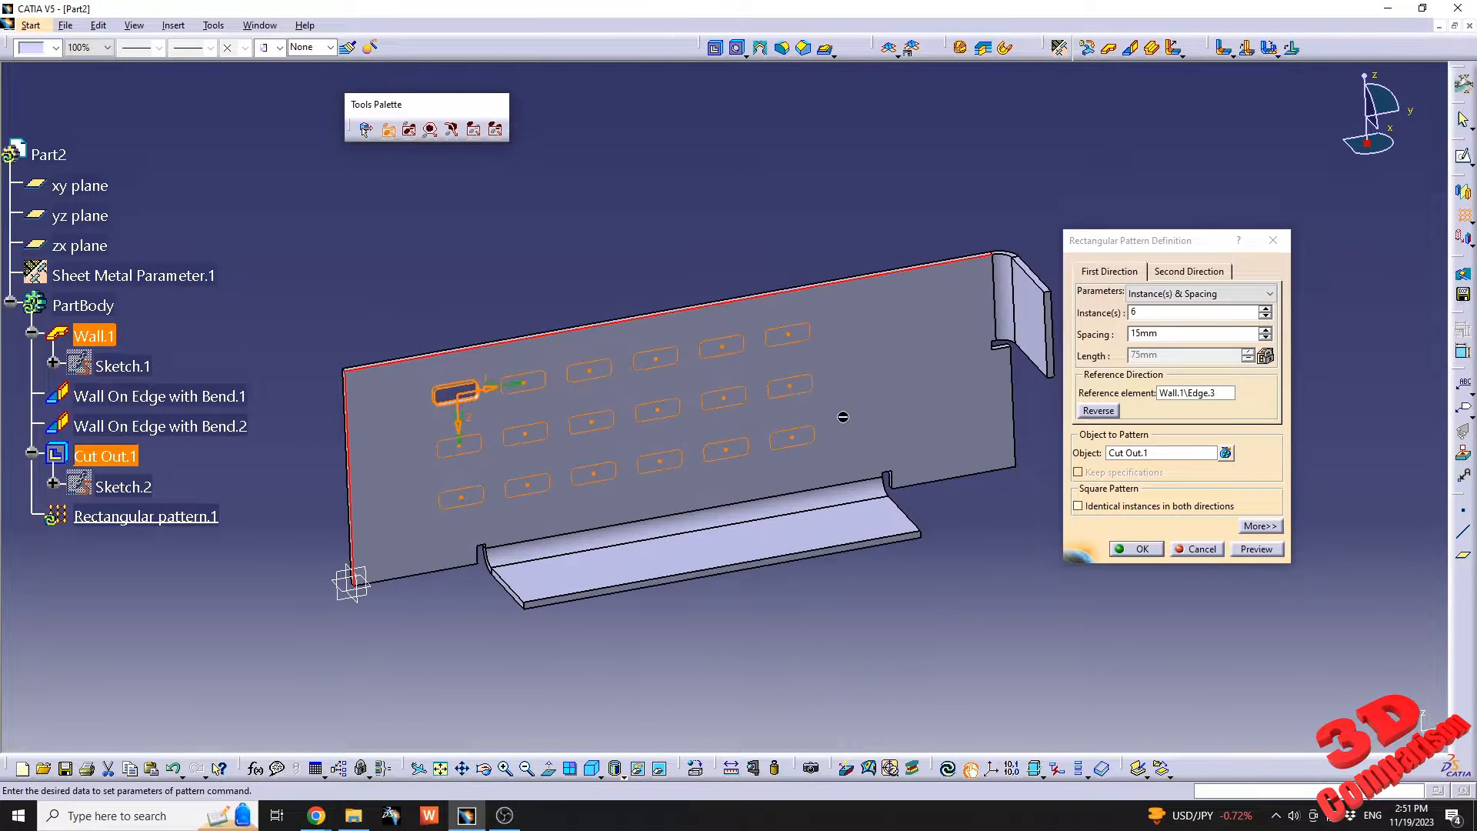
click(1140, 550)
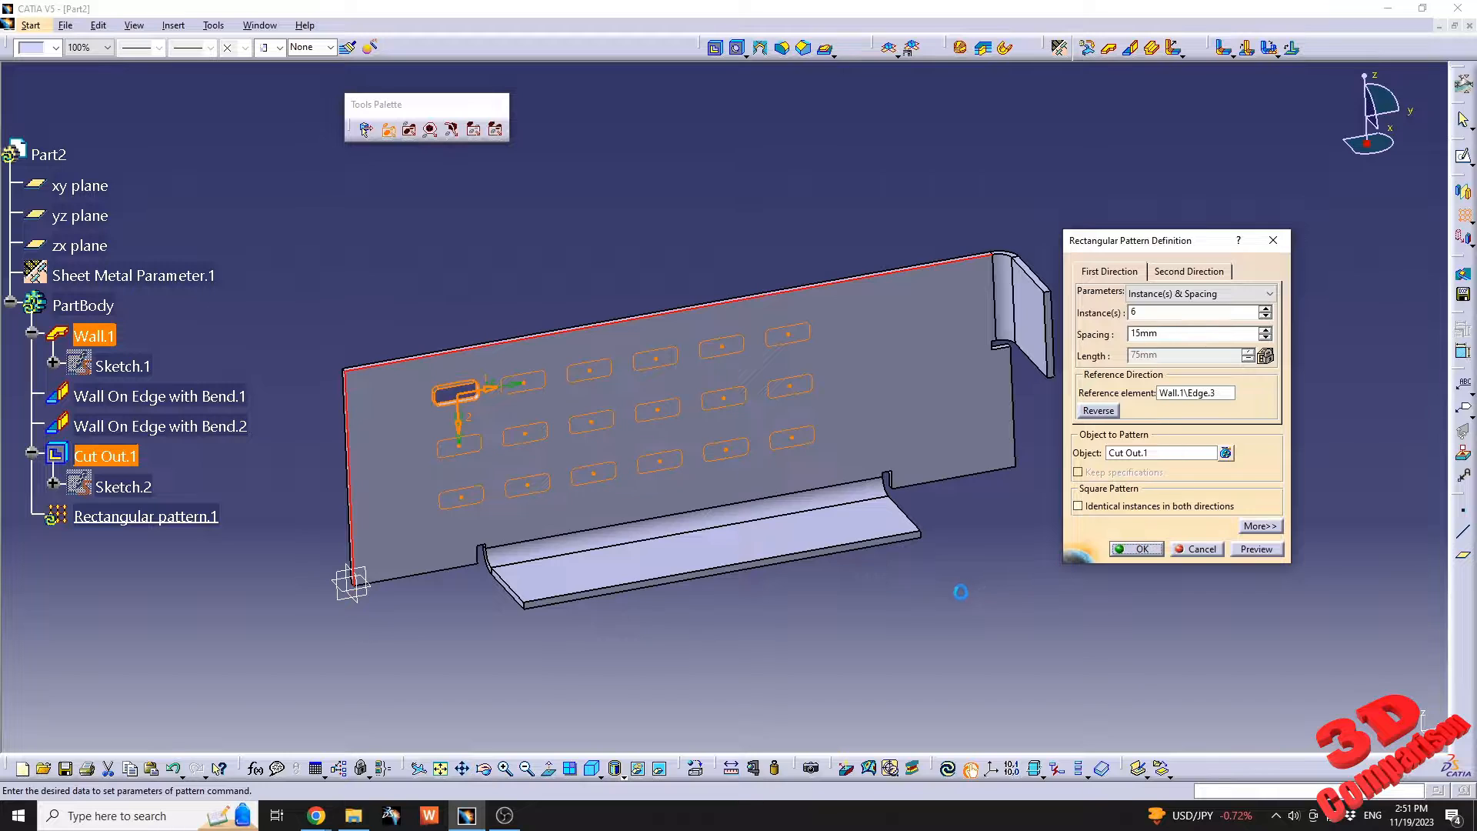
Sketch a vertical line on the base wall between the cutout pattern and the bent side wall, and finish the sketch.
click(881, 345)
click(1463, 156)
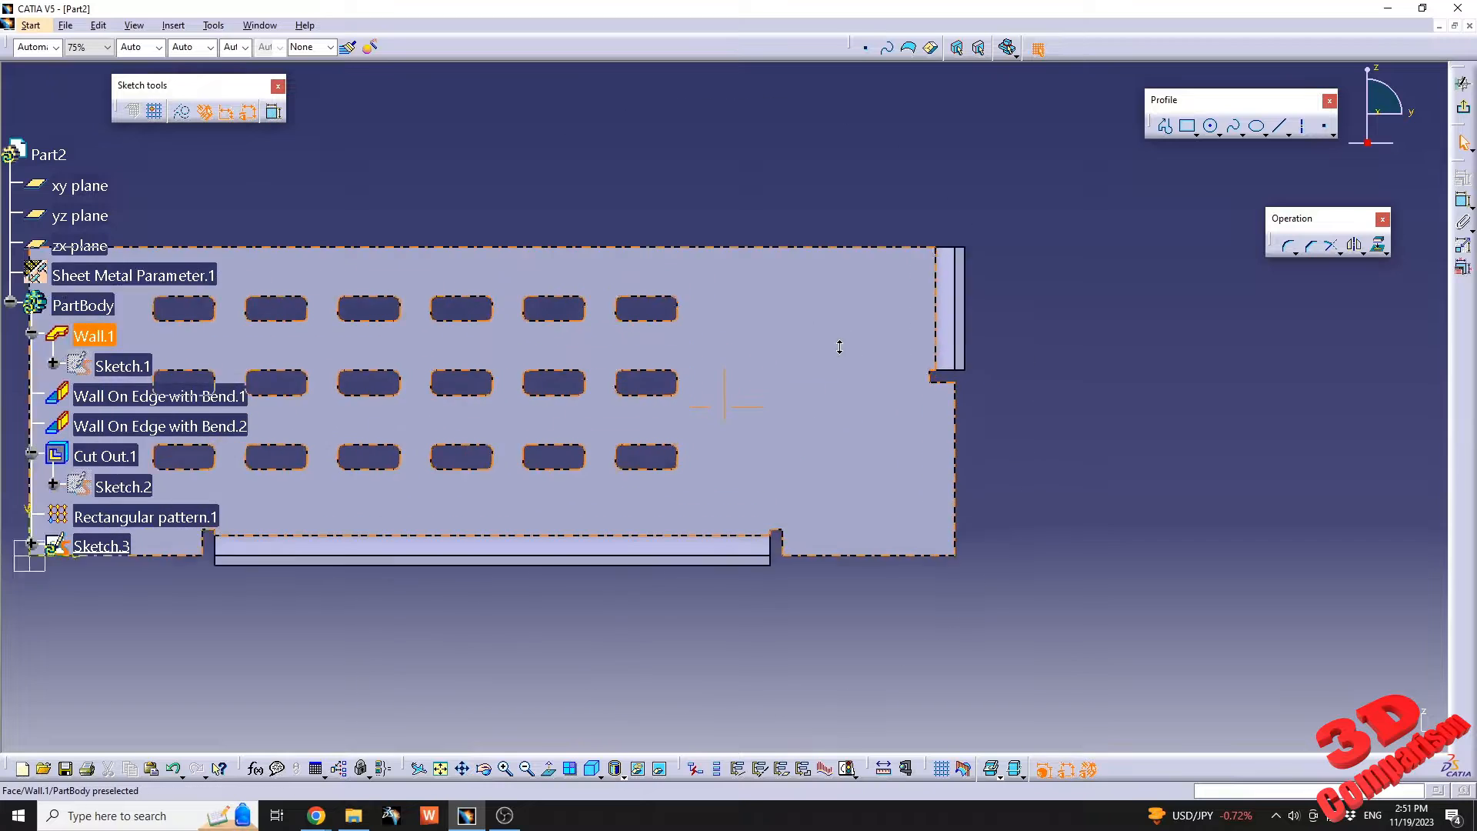
click(1281, 128)
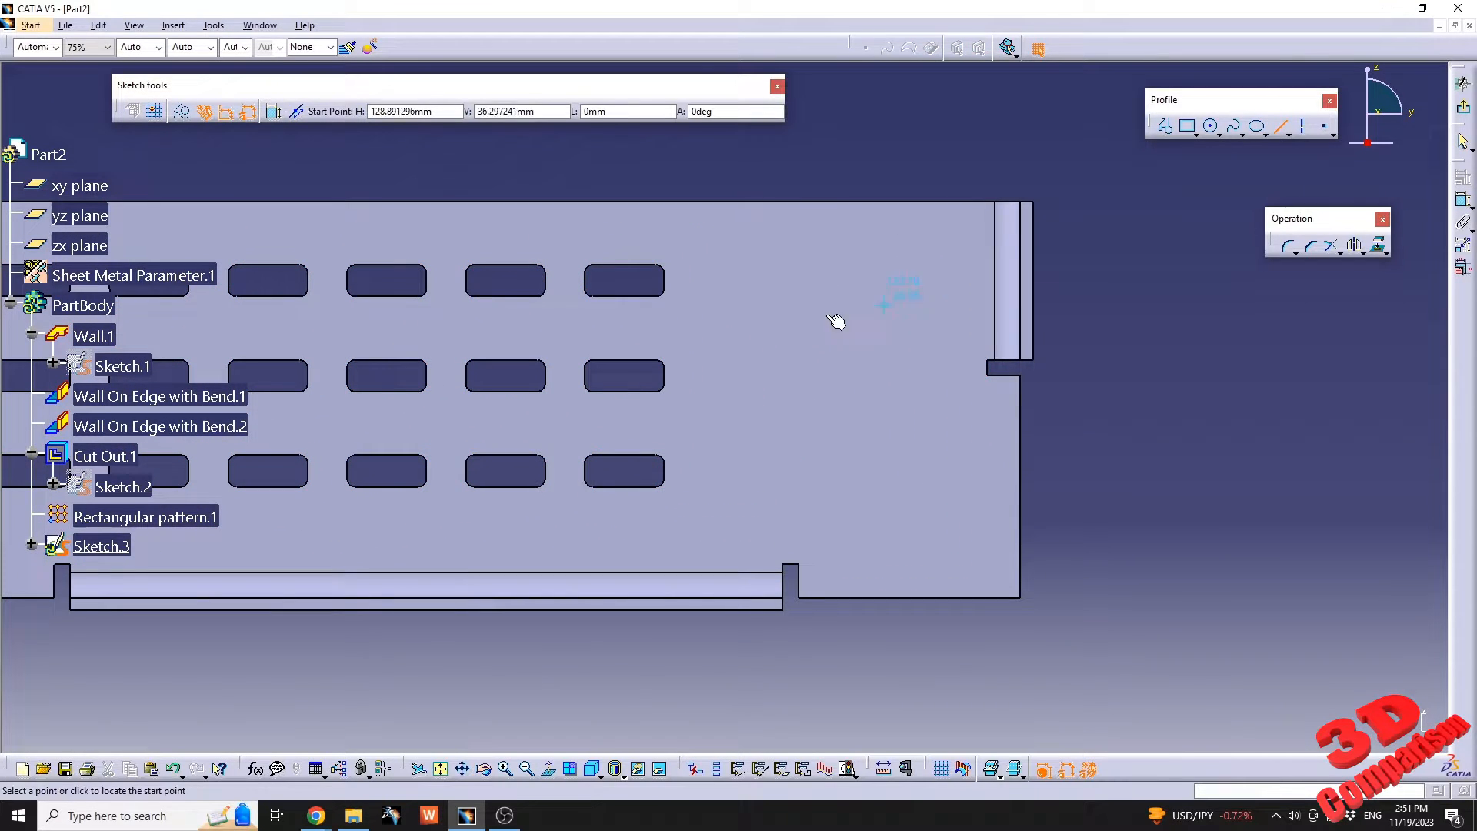
click(757, 280)
click(757, 527)
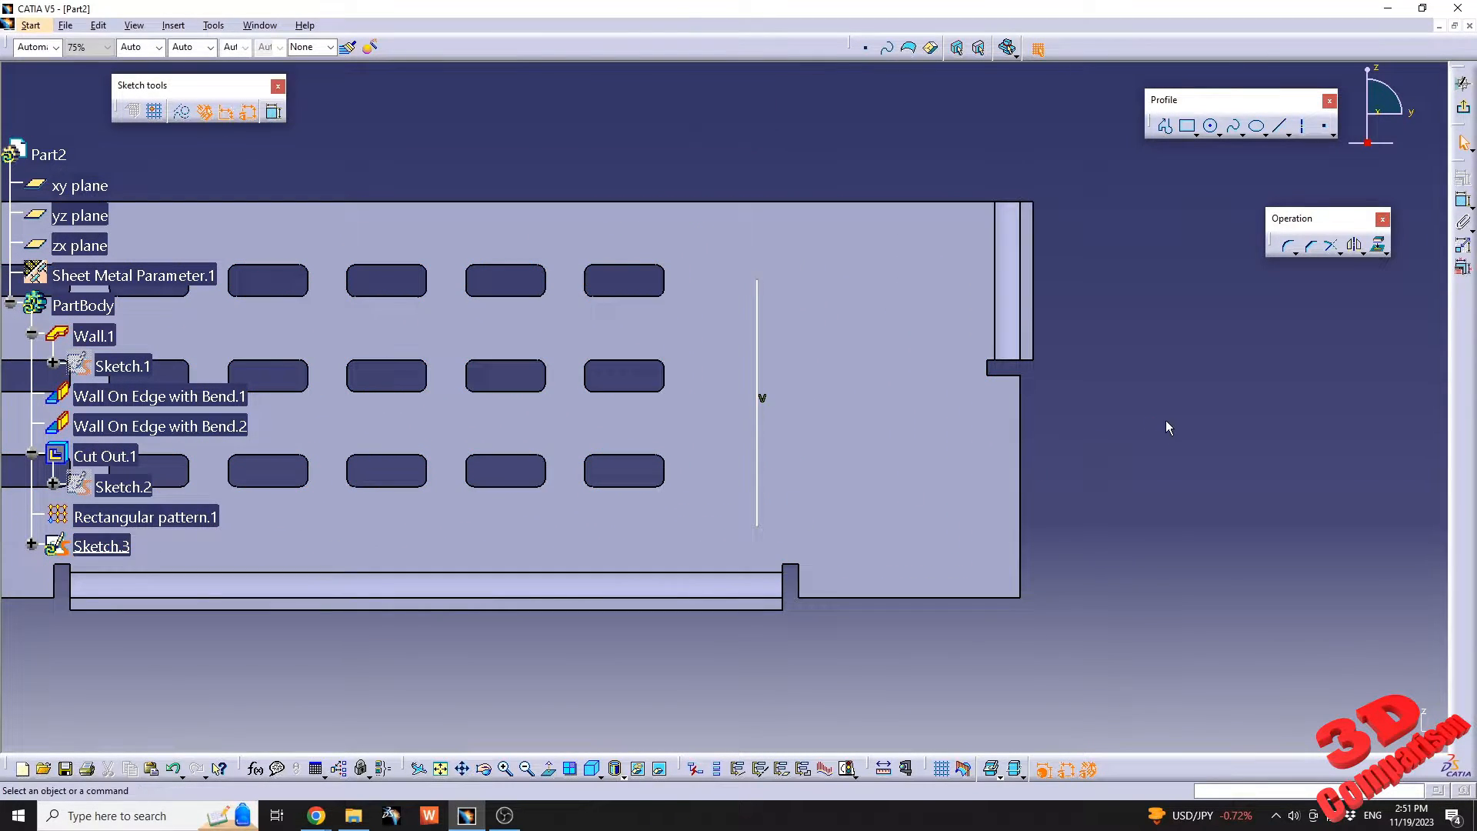
click(760, 362)
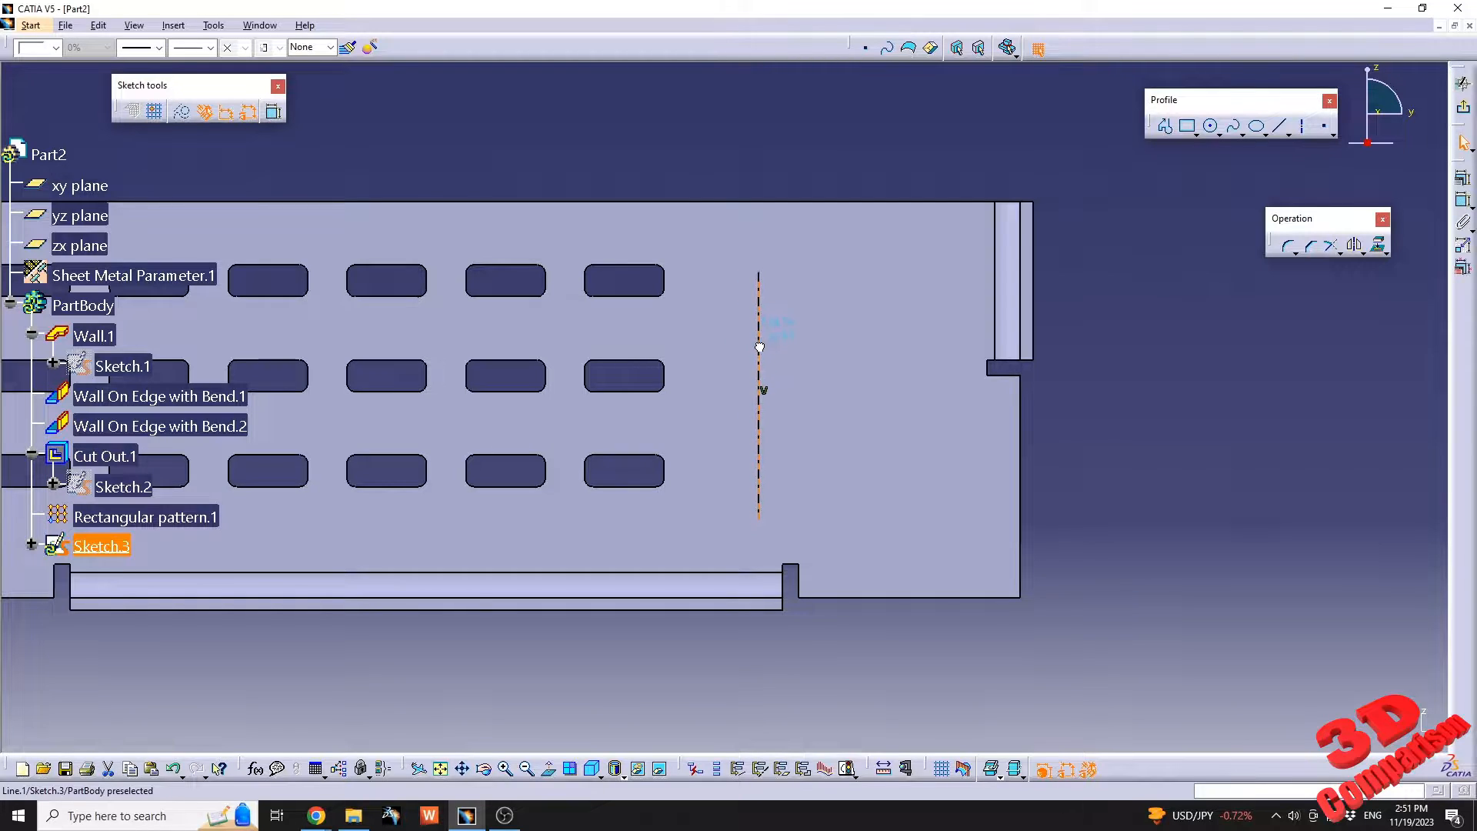
click(1197, 393)
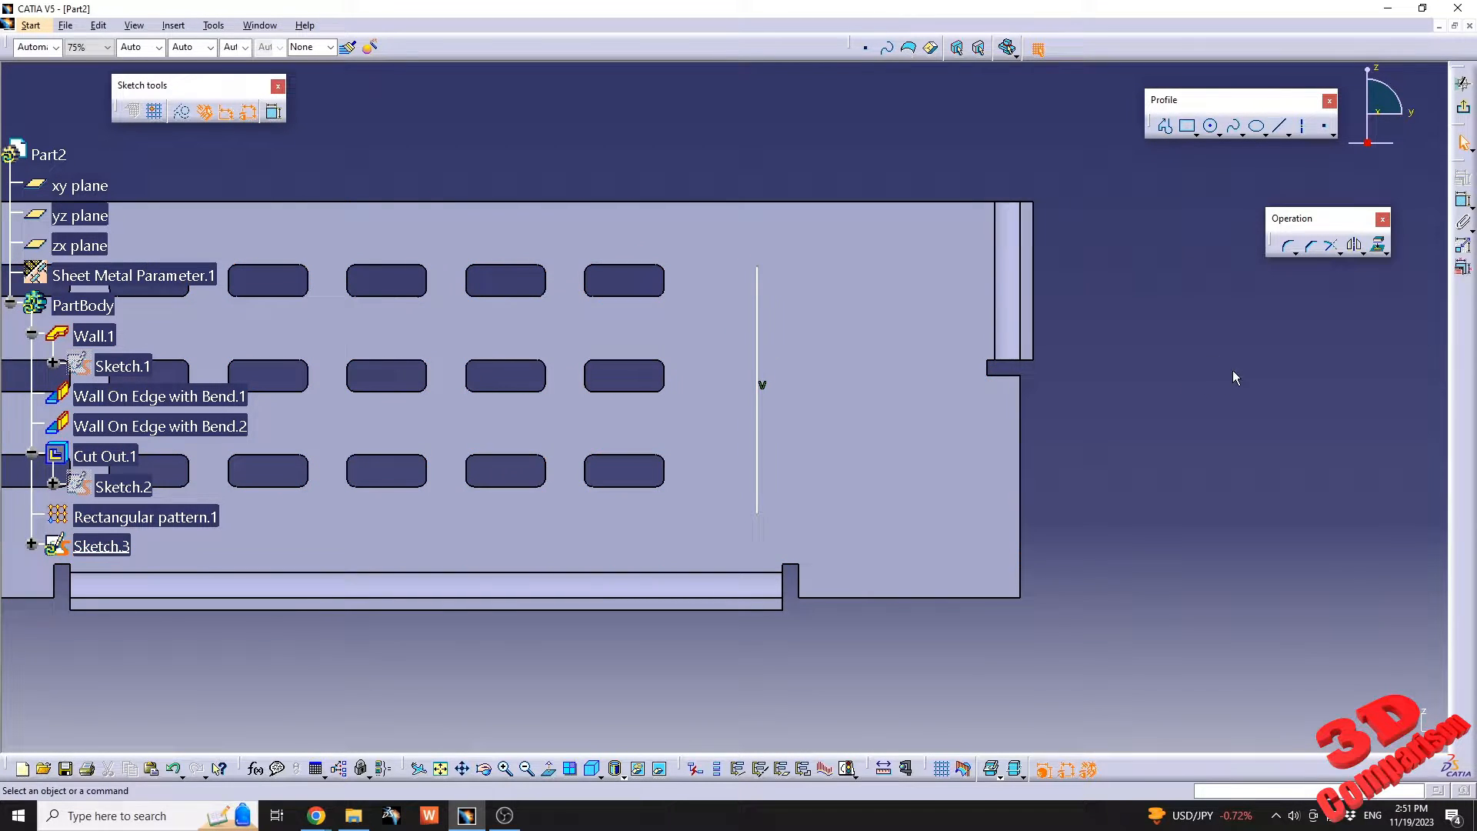
click(1466, 111)
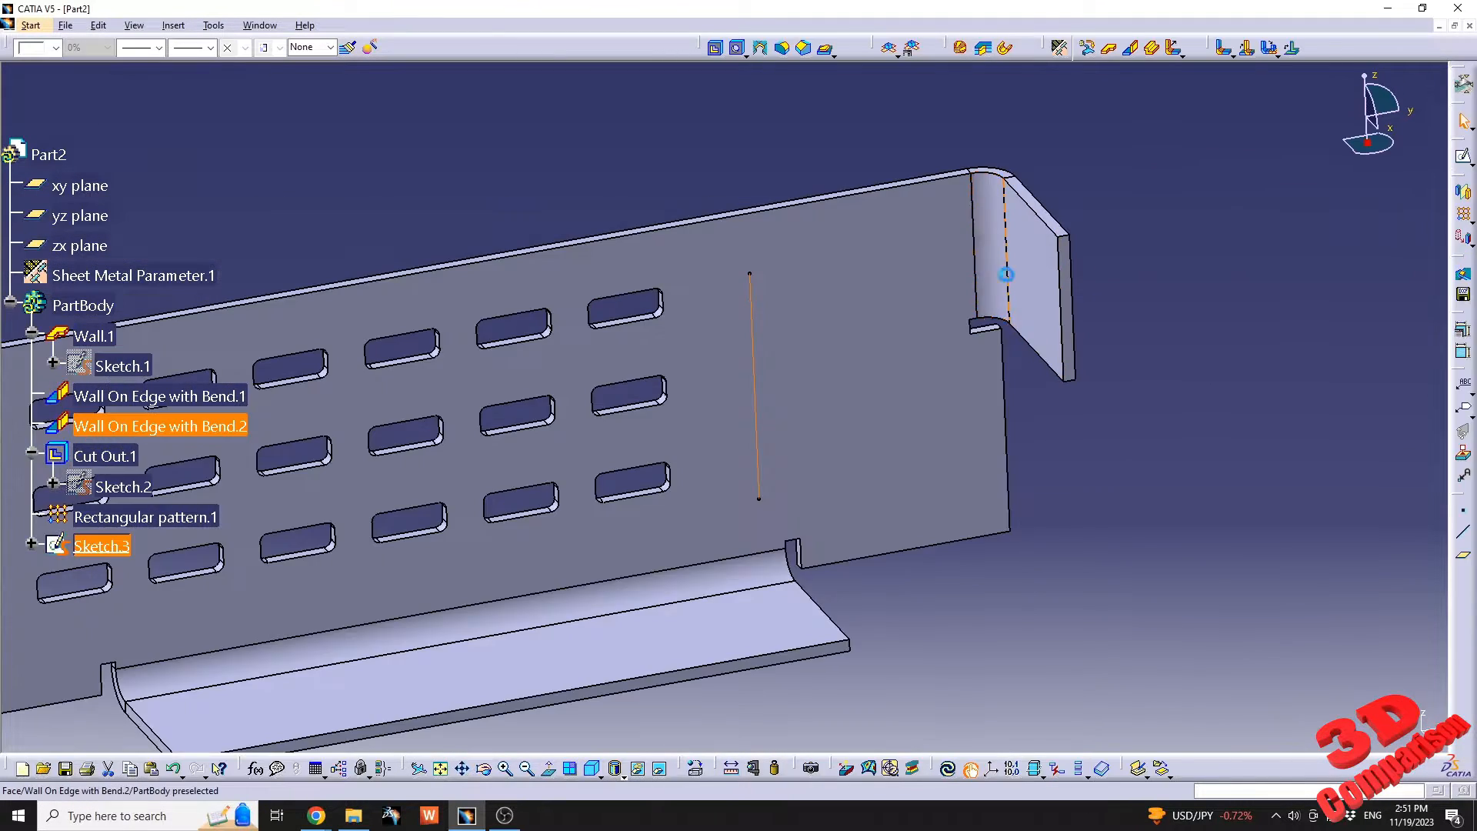
Start a Bead along the sketched vertical line and preview it on the base wall.
click(835, 56)
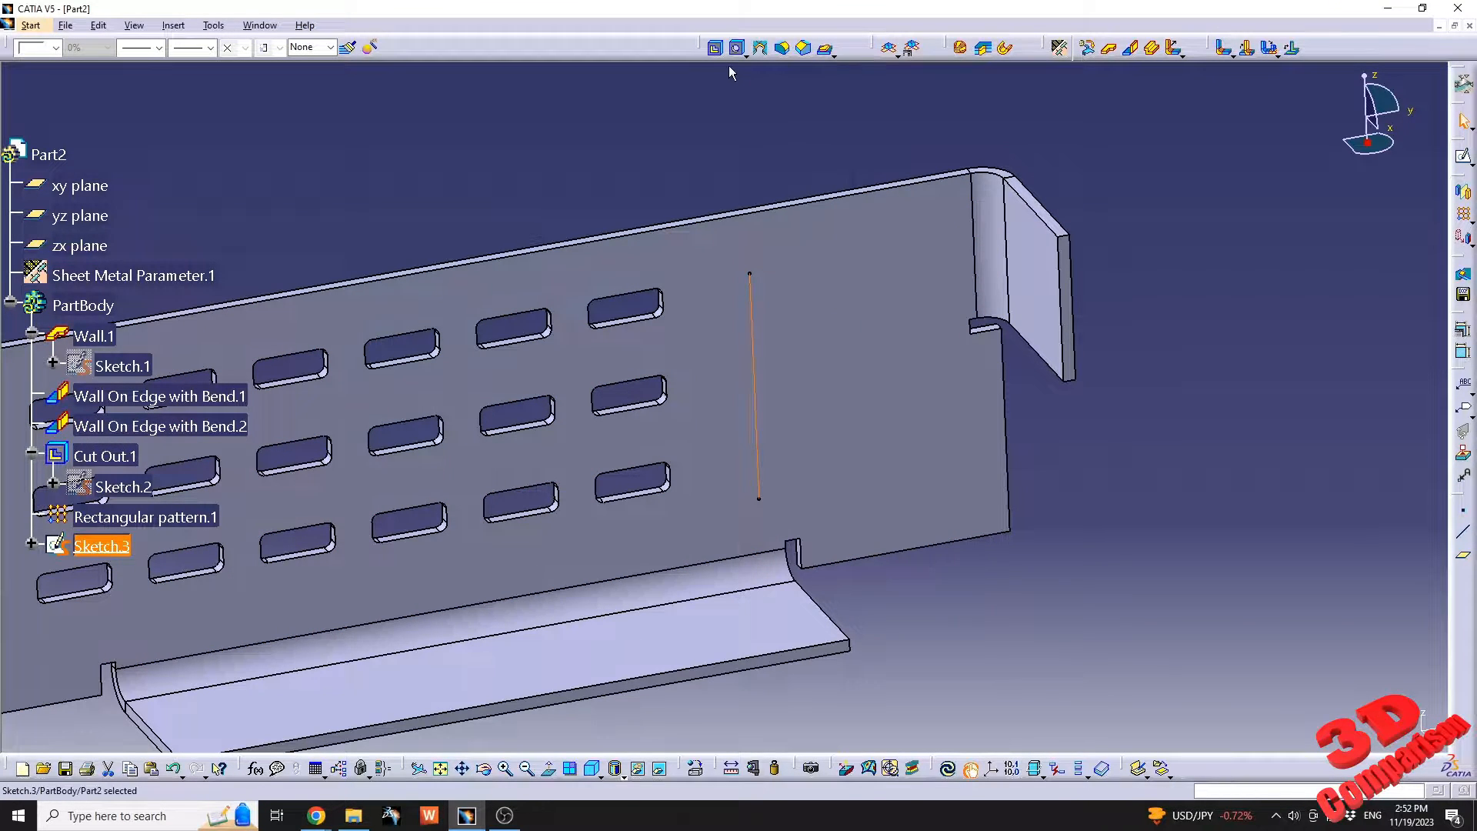
drag(706, 48, 717, 108)
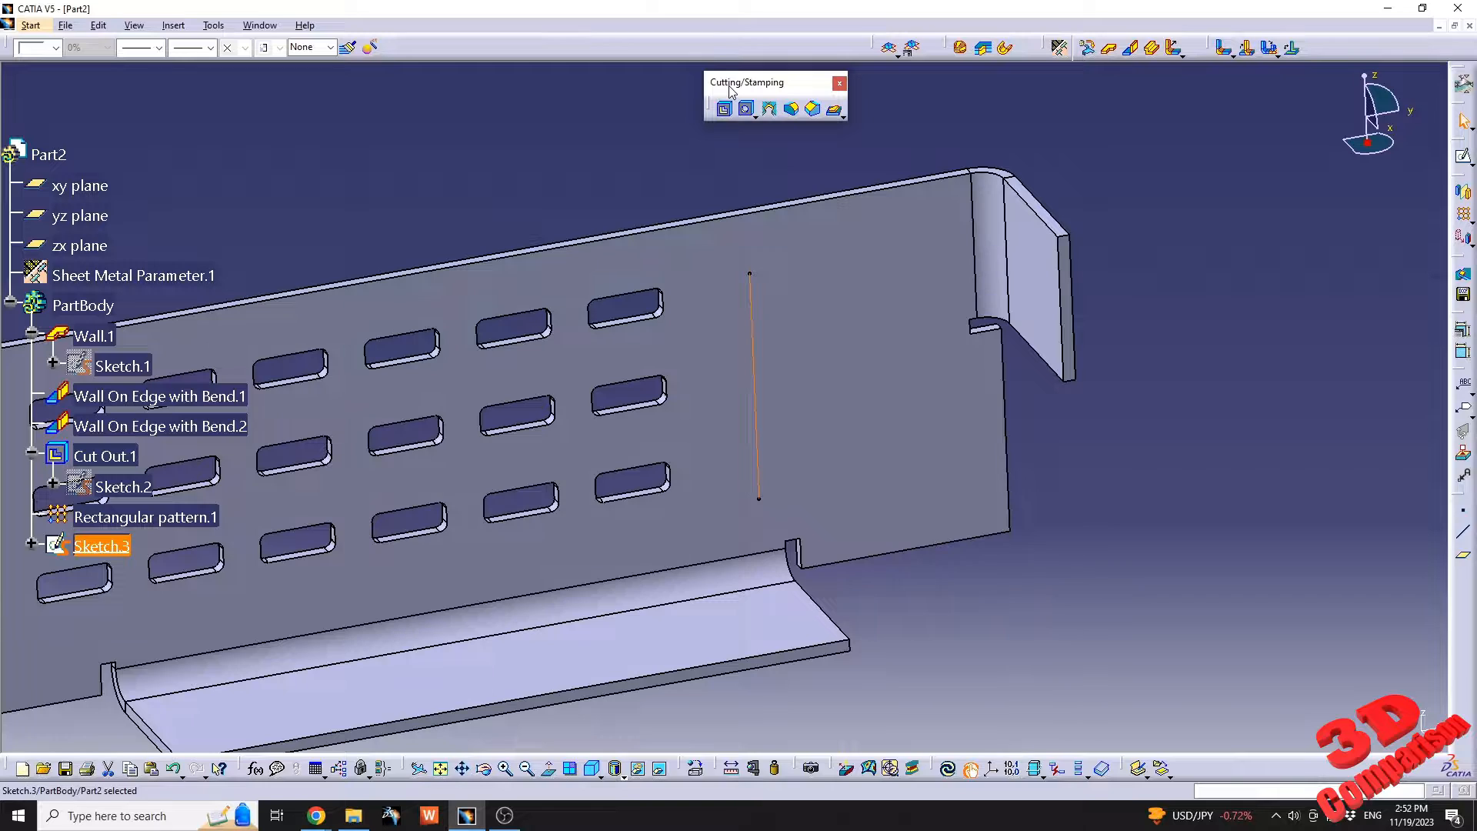
drag(729, 46, 730, 48)
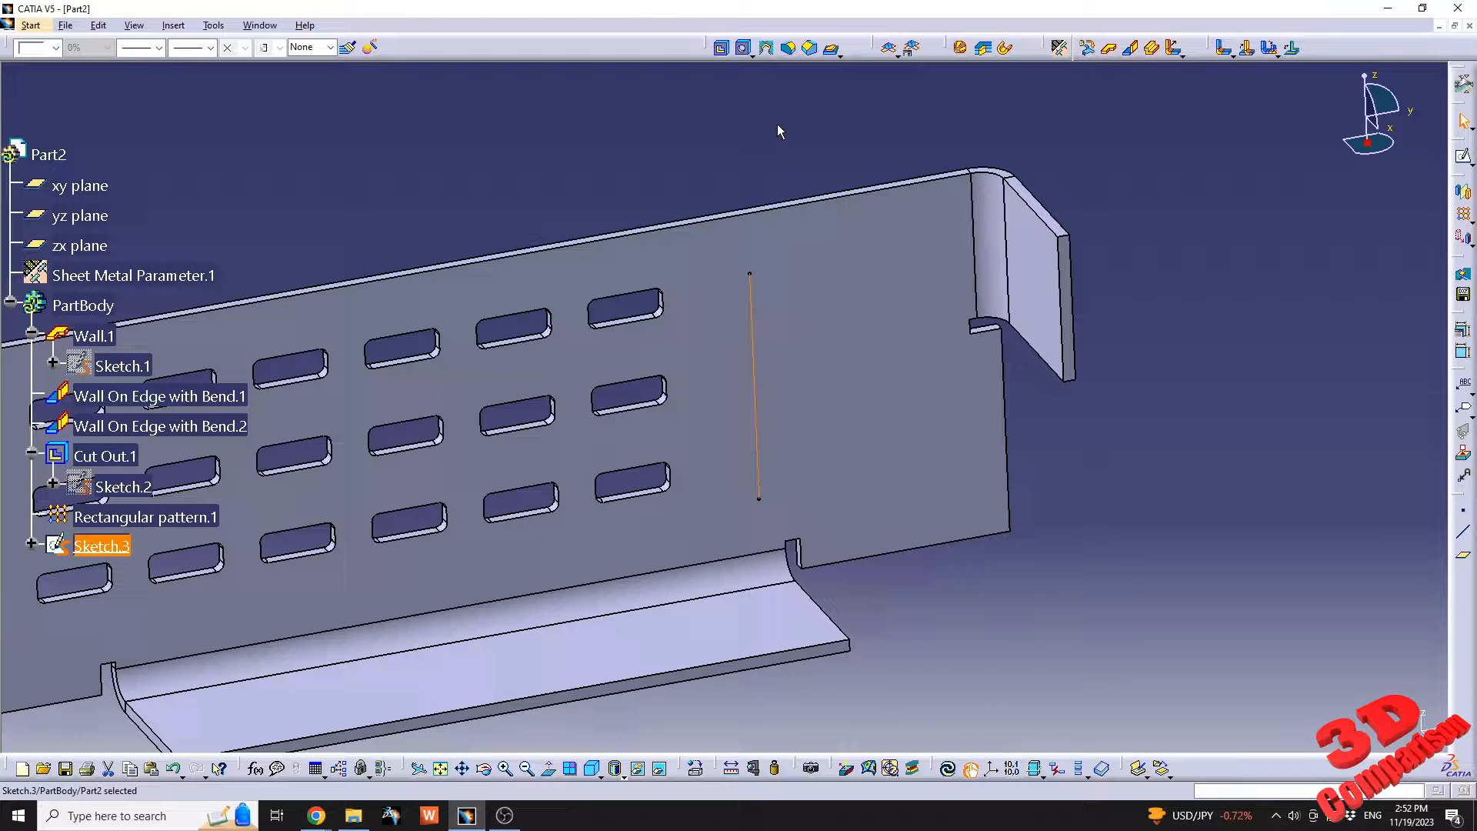
click(837, 56)
click(852, 106)
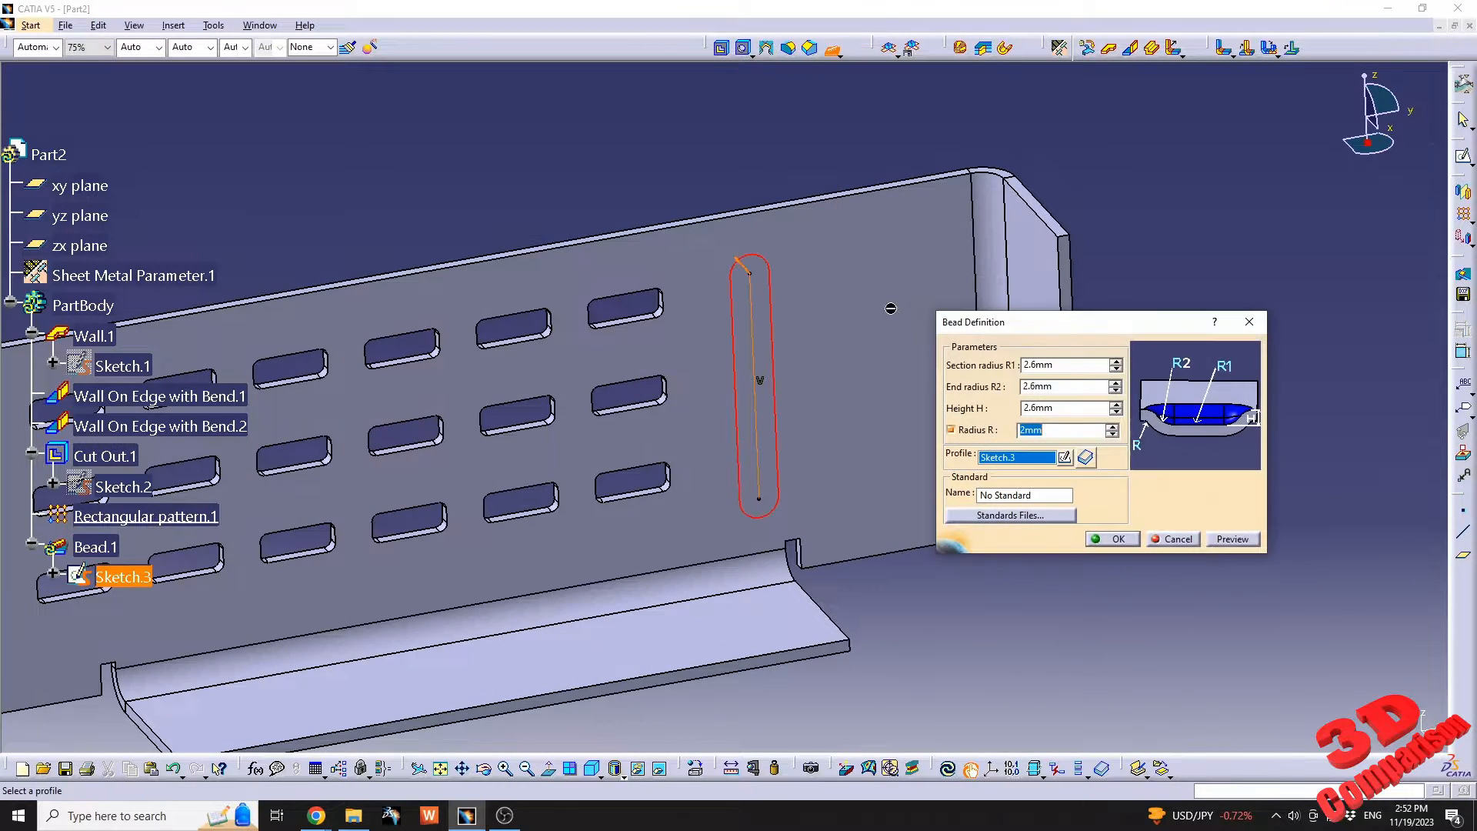
click(1241, 544)
Reverse the bead's direction to the opposite side of the wall and preview it again.
middle_drag(780, 366, 789, 431)
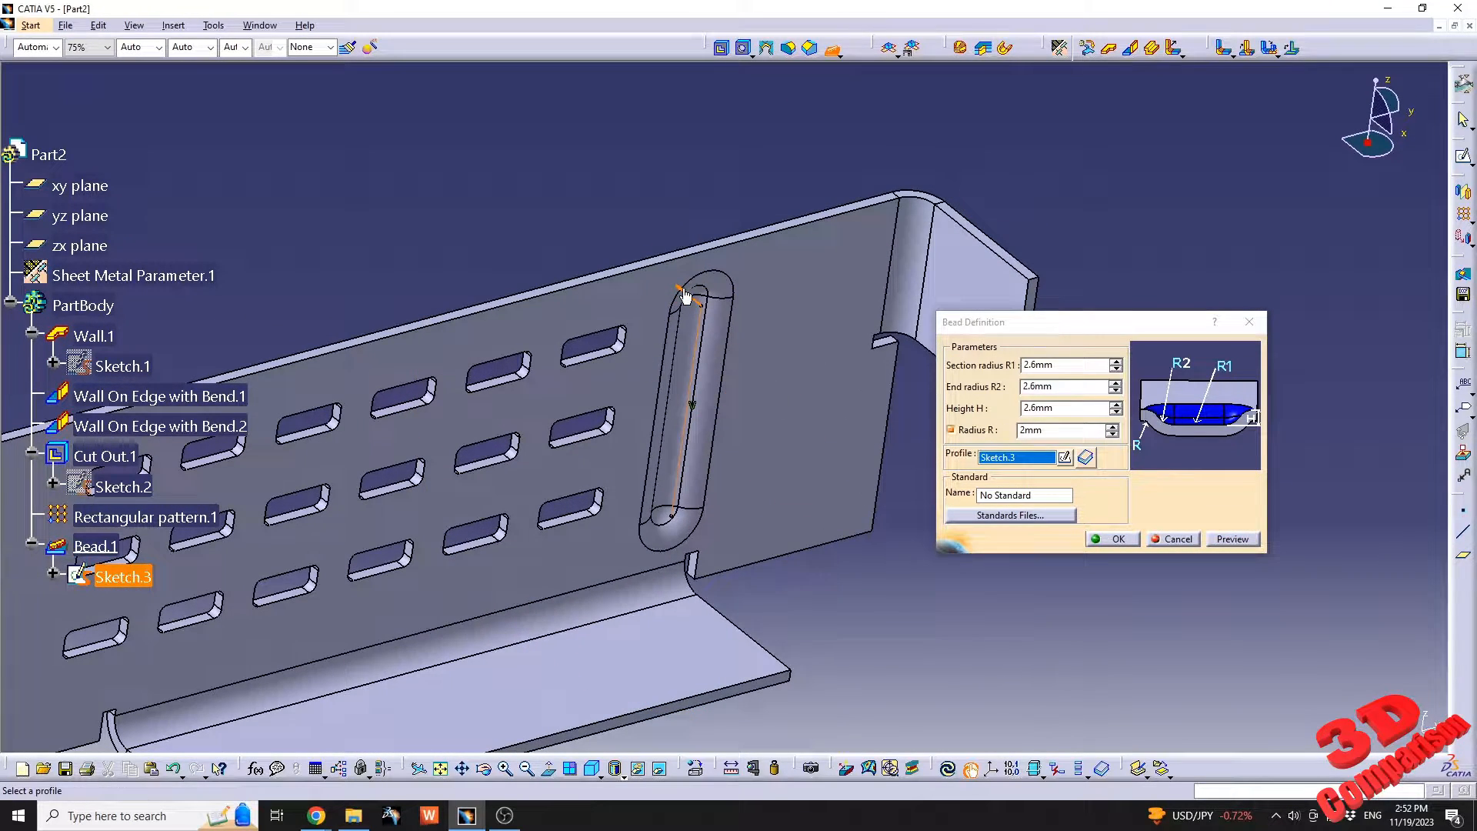
click(705, 309)
click(1233, 540)
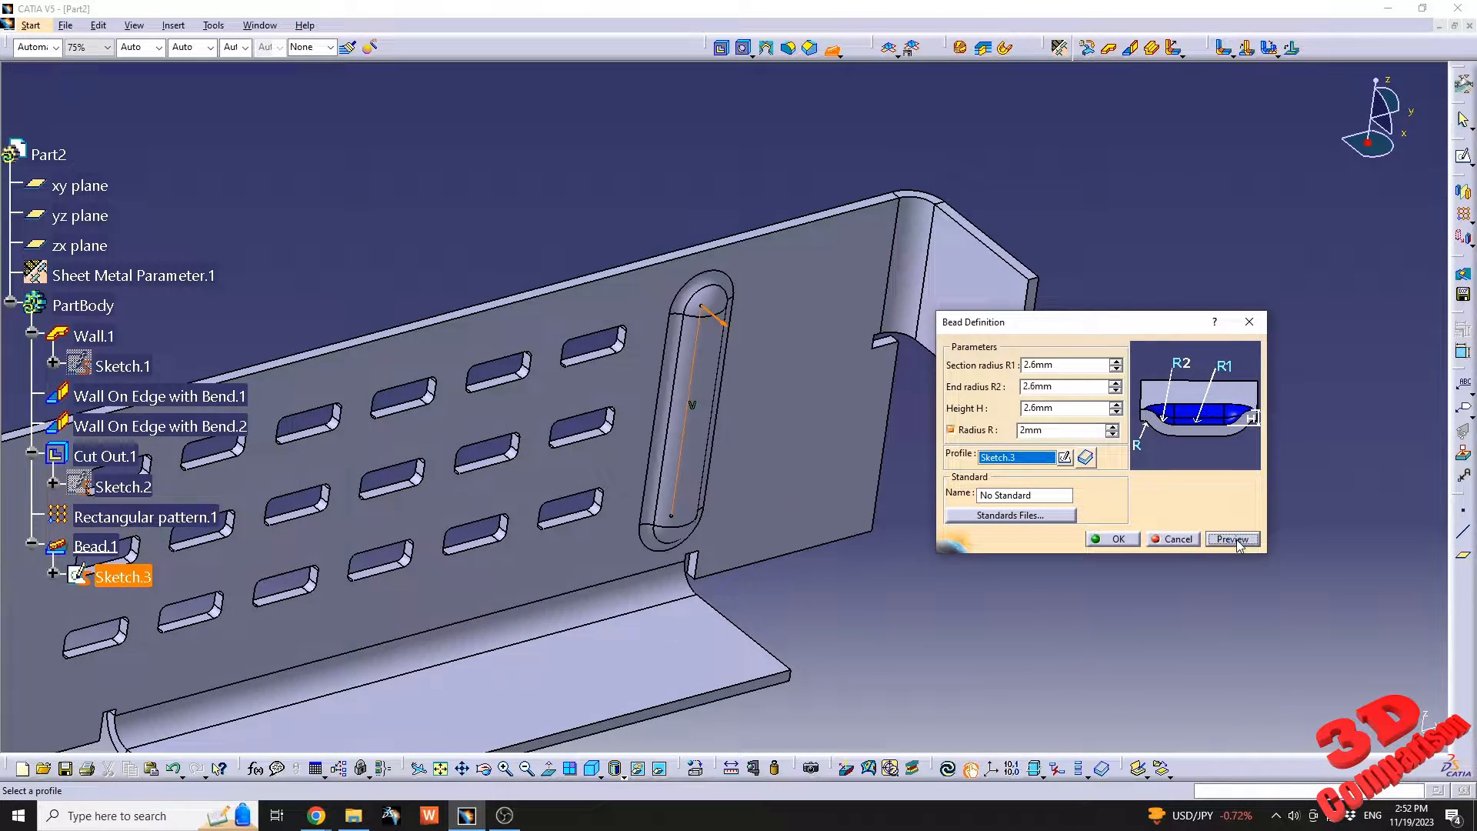
middle_drag(890, 432, 644, 321)
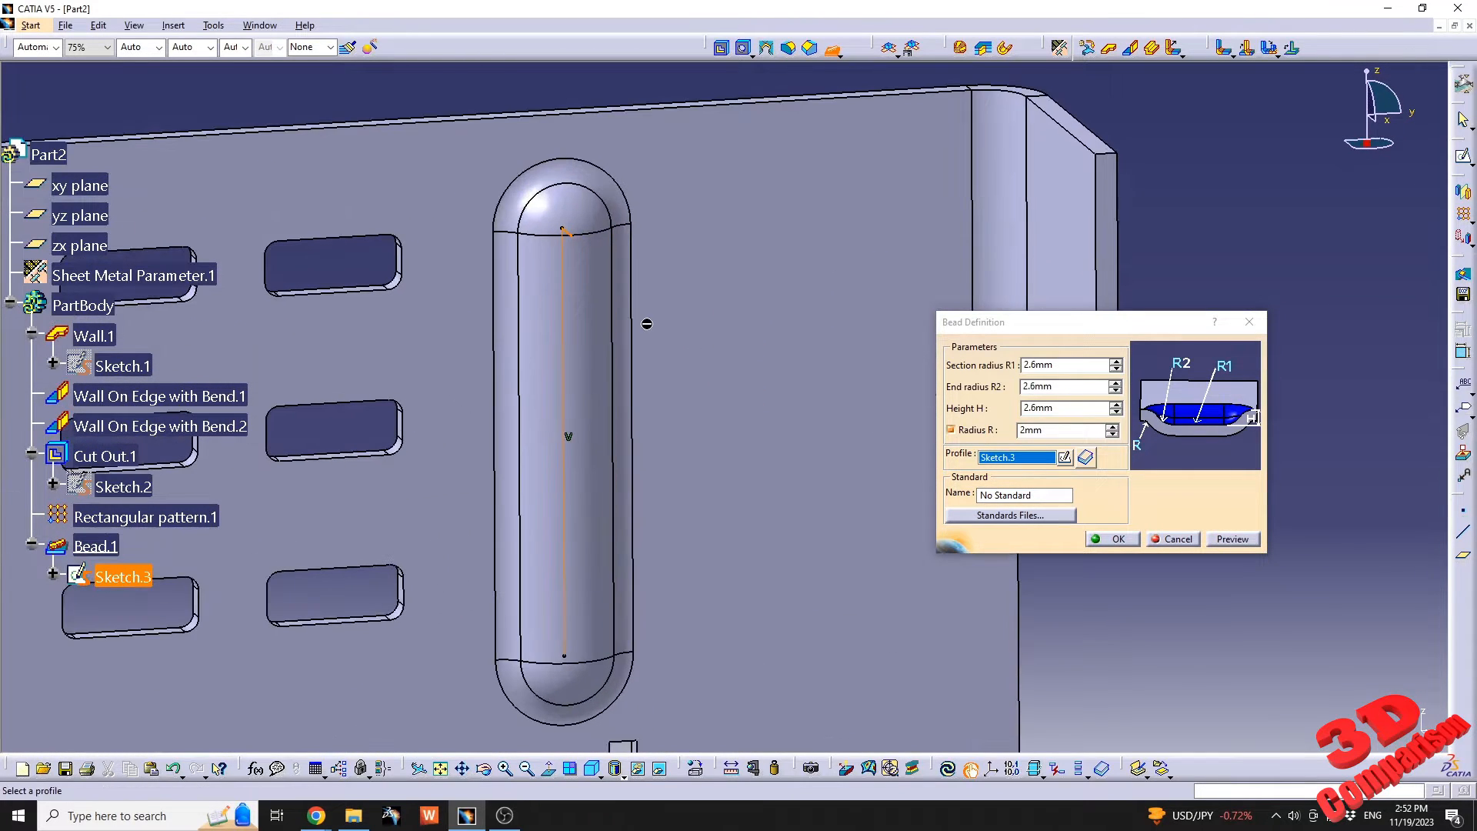
Set the bead's section radius R1 to 1 mm and preview the change.
click(1071, 366)
click(1072, 367)
key(BackSpace)
key(BackSpace)
key(BackSpace)
key(BackSpace)
key(BackSpace)
text(1mm)
key(Tab)
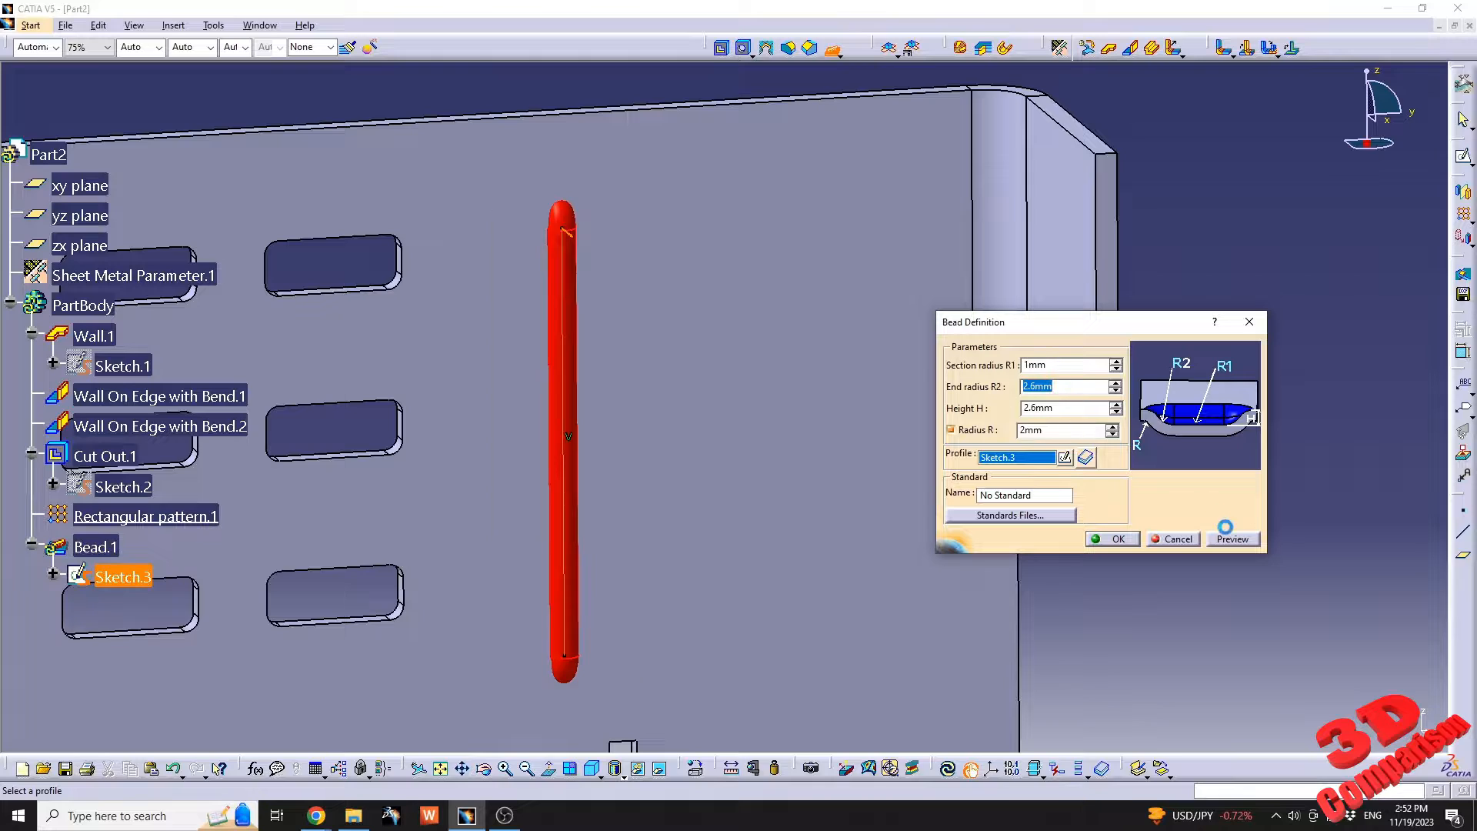
click(1233, 539)
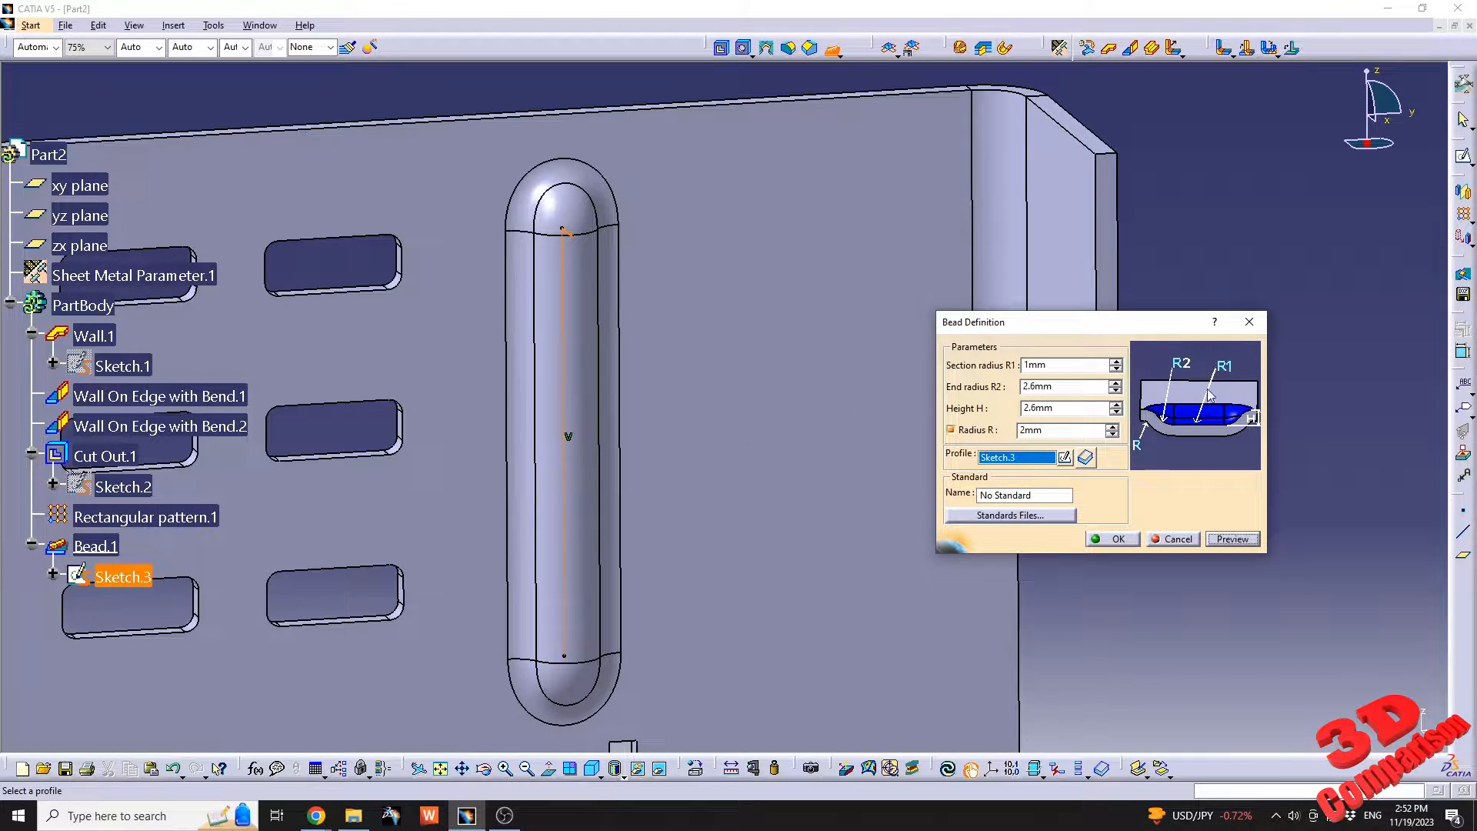
Set the bead's height H to 1 mm and create the bead.
double_click(1060, 408)
text(1)
key(Return)
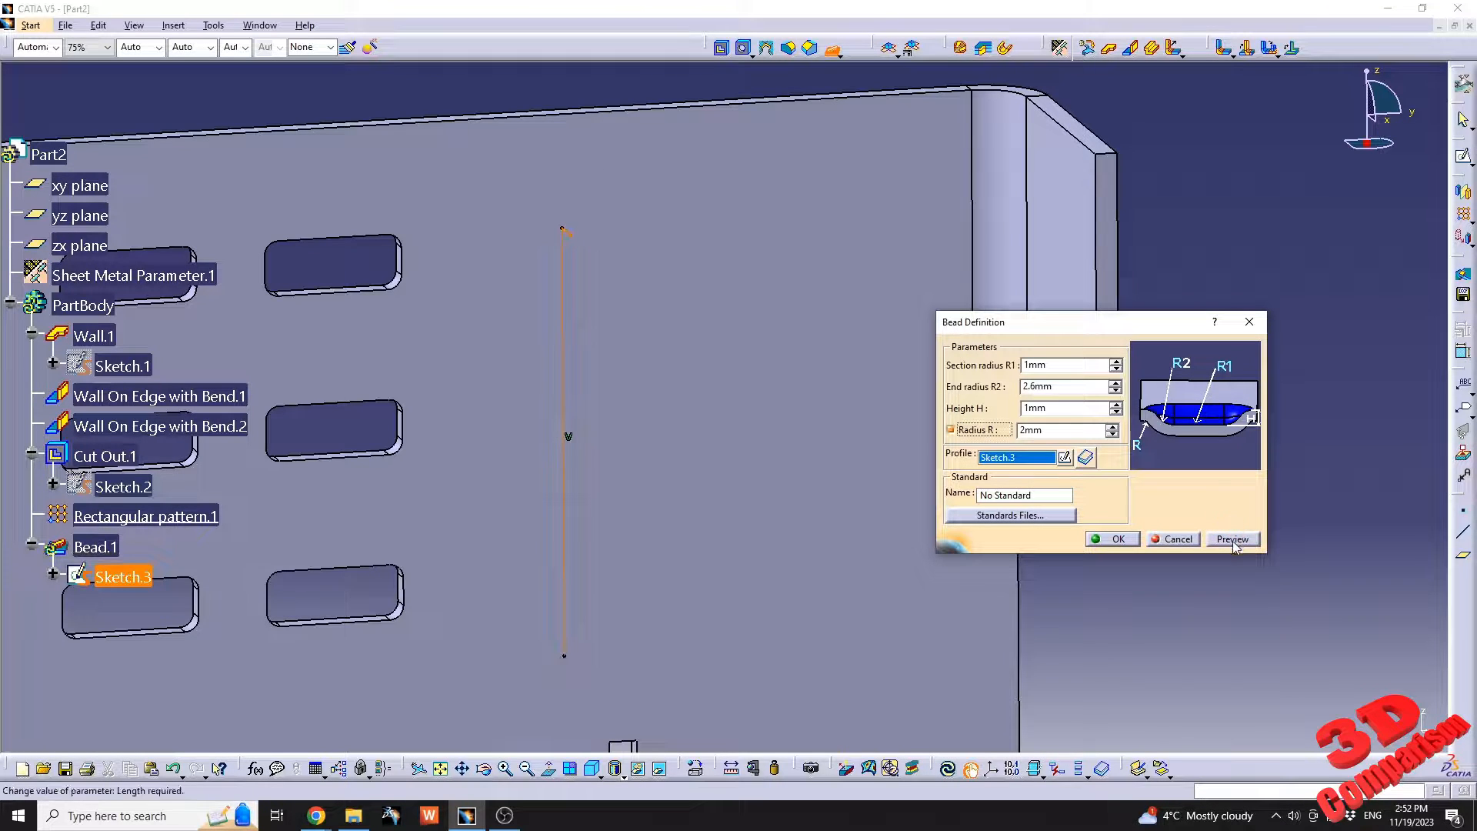
middle_drag(666, 377, 862, 446)
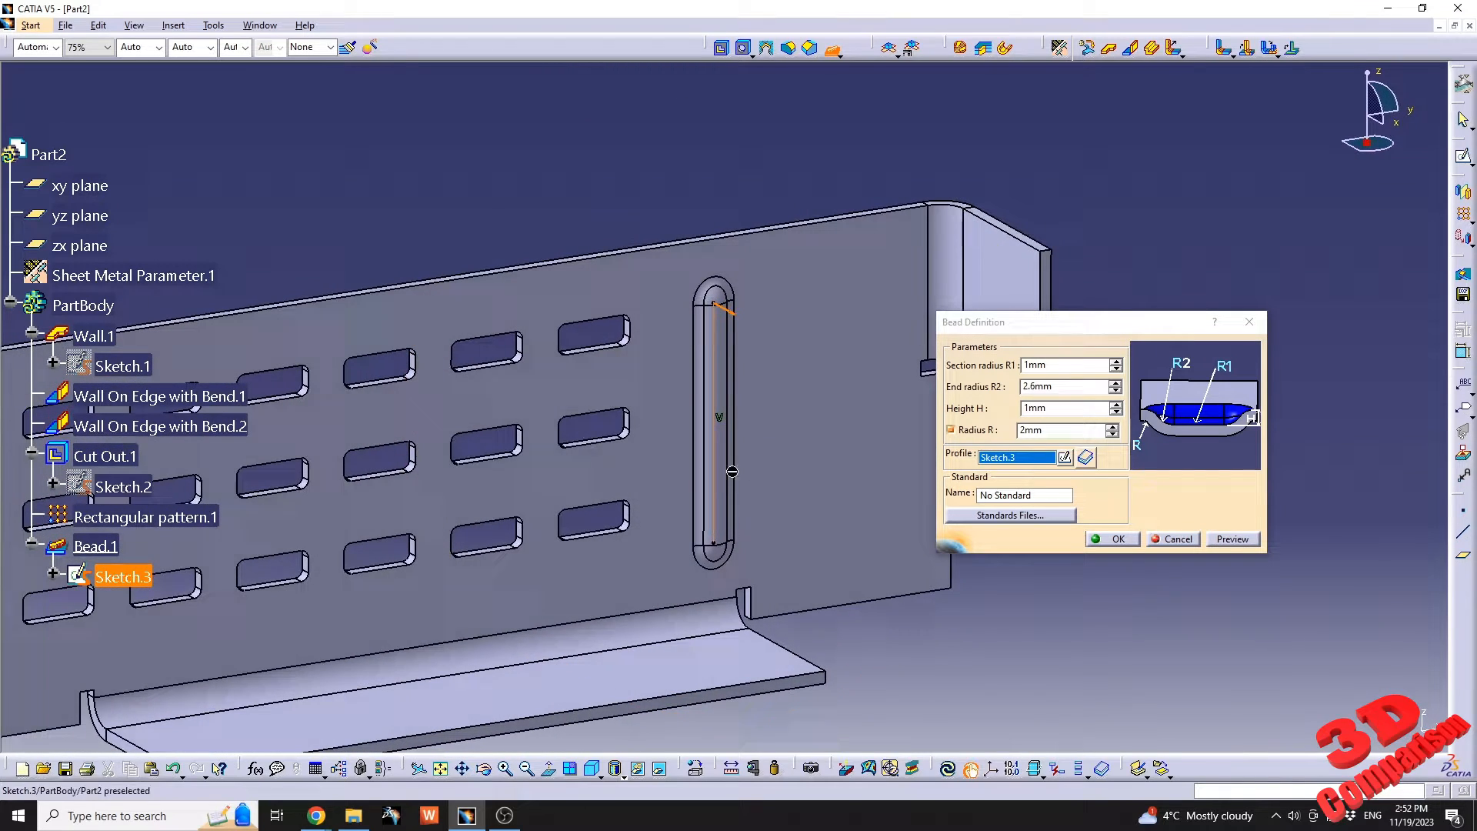
click(1092, 540)
On the base wall, sketch a six-sided polygon with a radius of about 9 mm between the bead and the bent side wall.
click(877, 397)
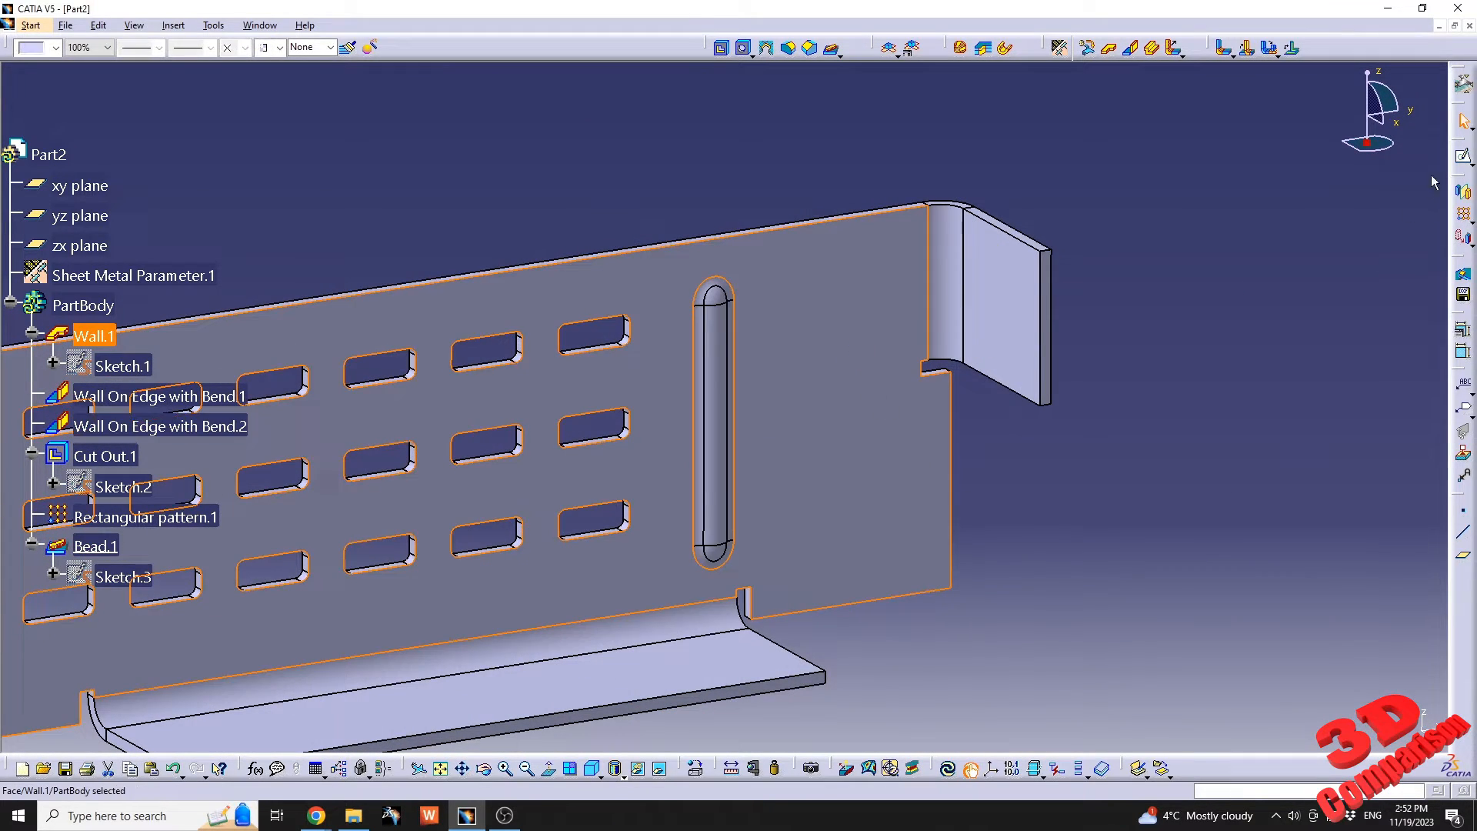
click(1461, 162)
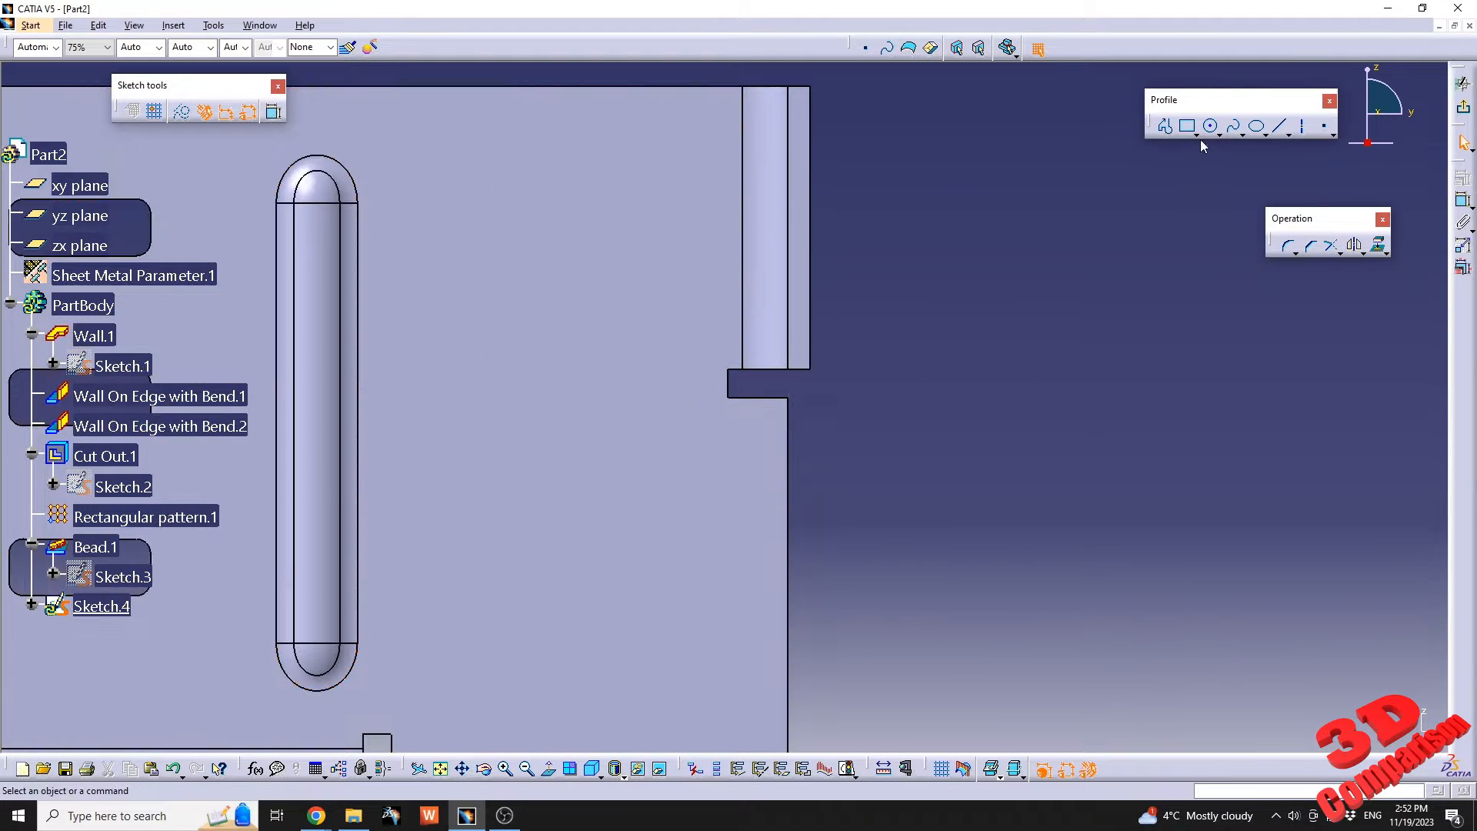
click(1218, 136)
click(1198, 137)
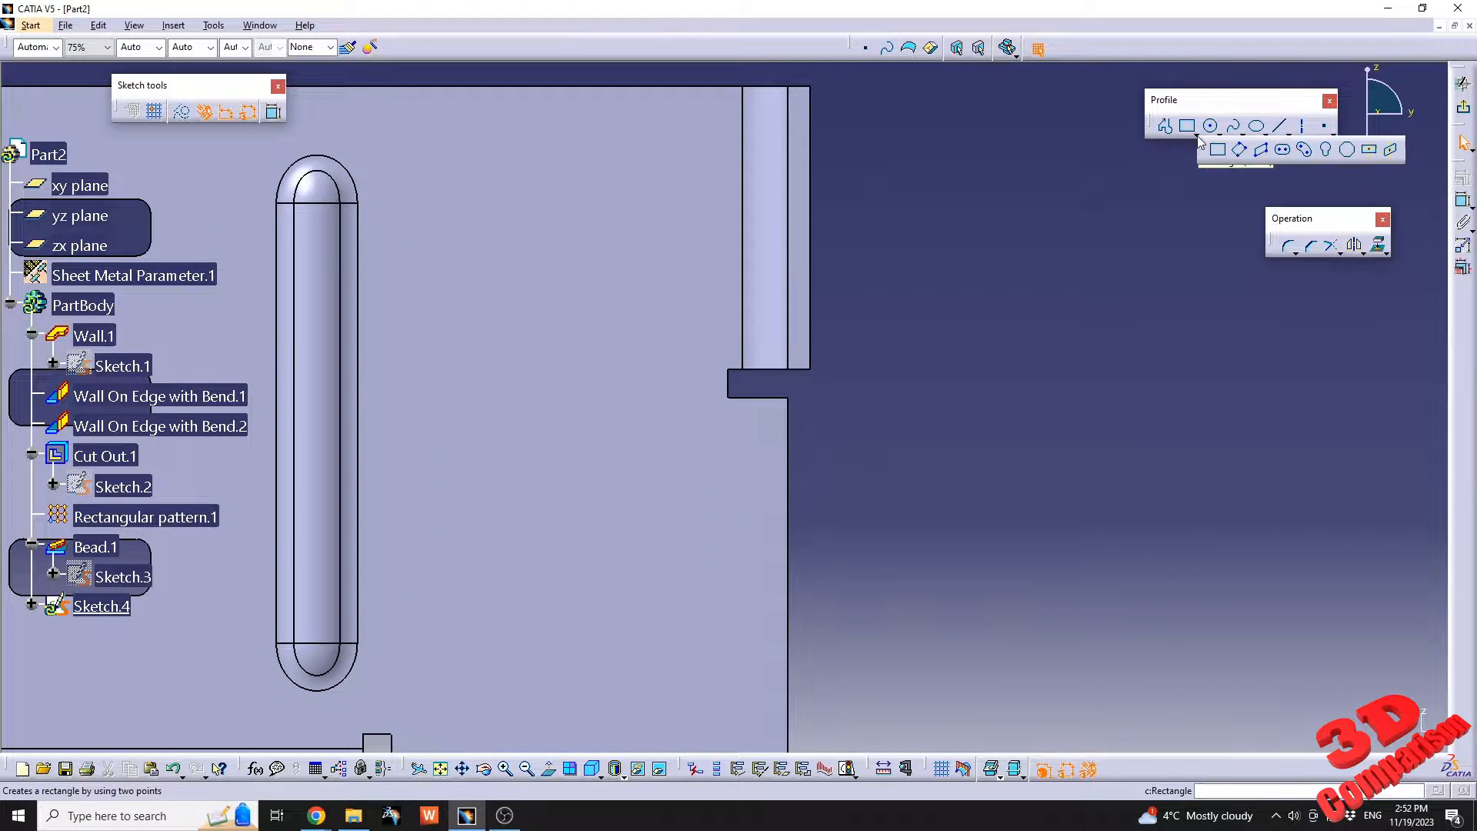
click(1348, 154)
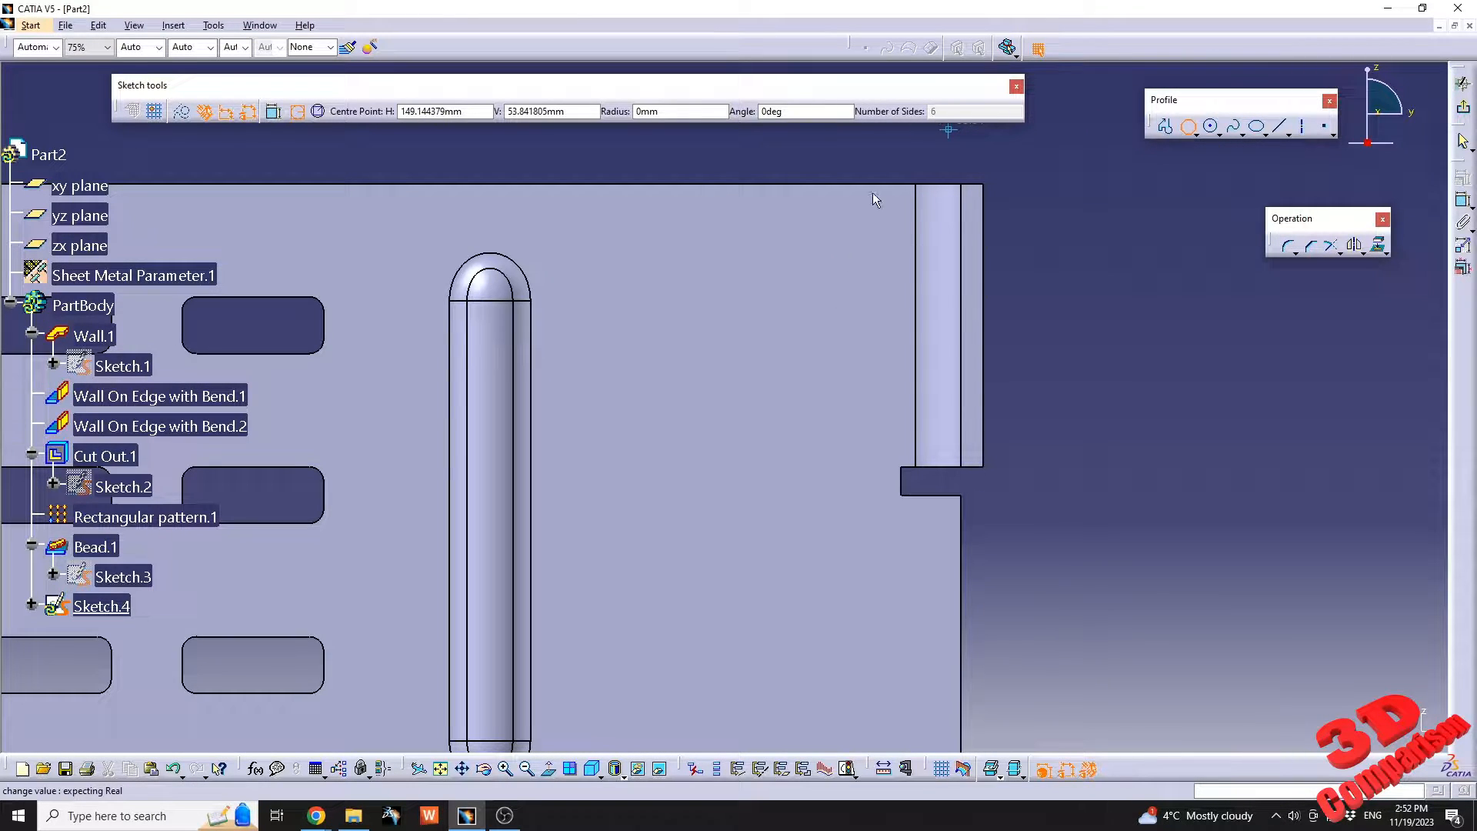
click(731, 408)
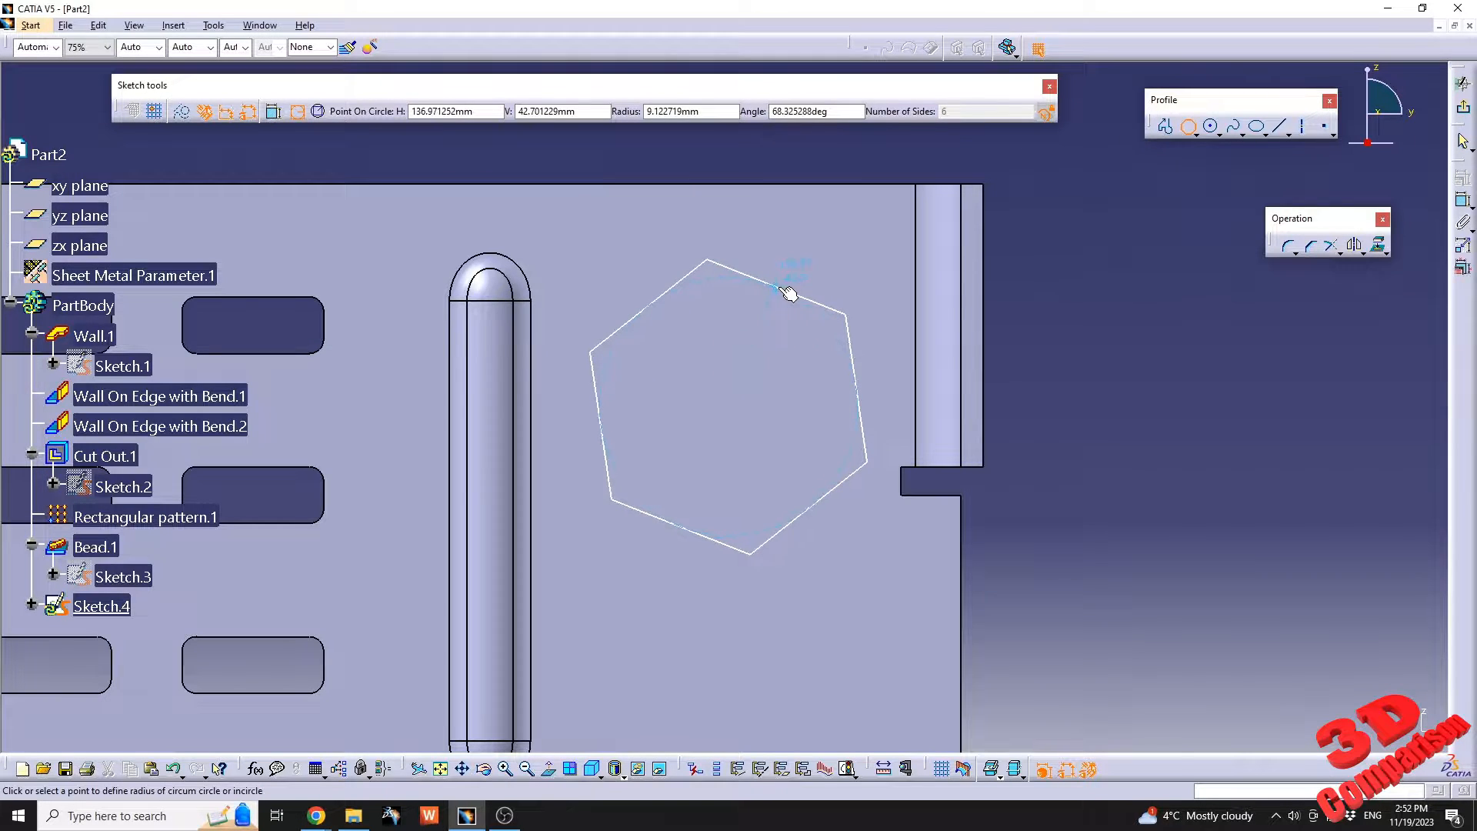
click(789, 293)
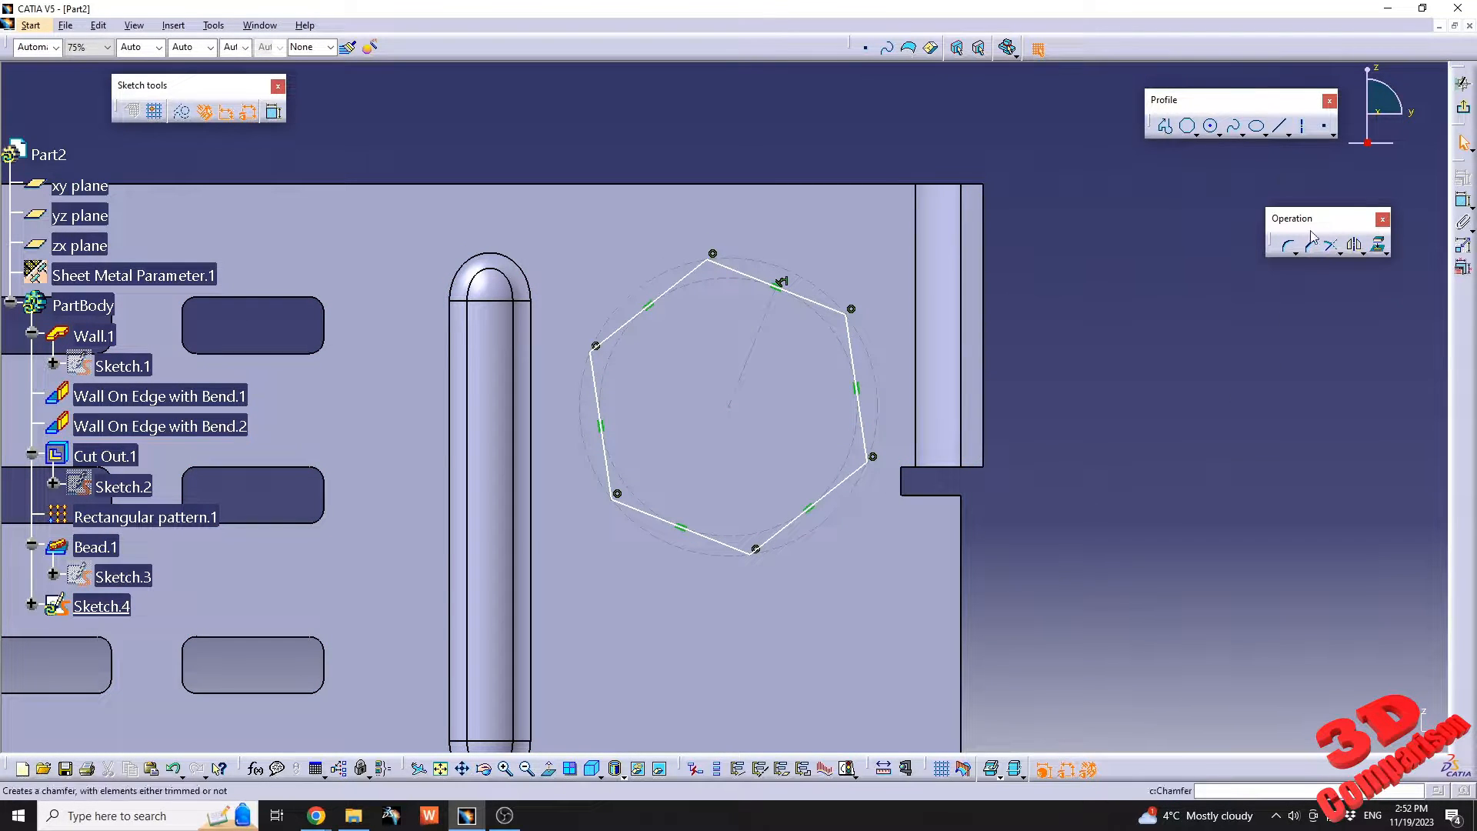
Dimension the hexagon's lower slanted side and set its length to 6 mm.
click(1463, 204)
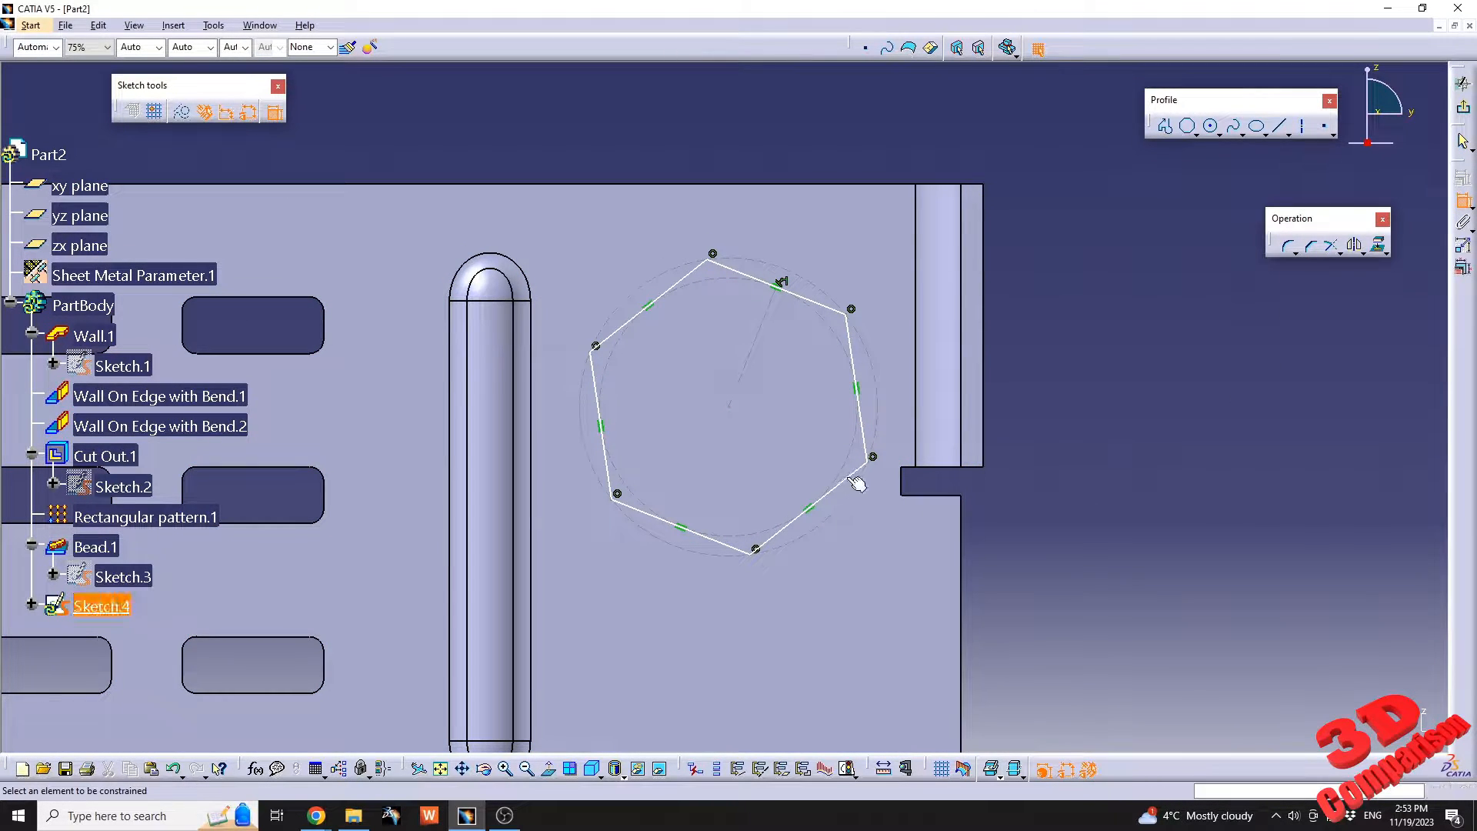
click(847, 477)
click(1047, 618)
double_click(1058, 603)
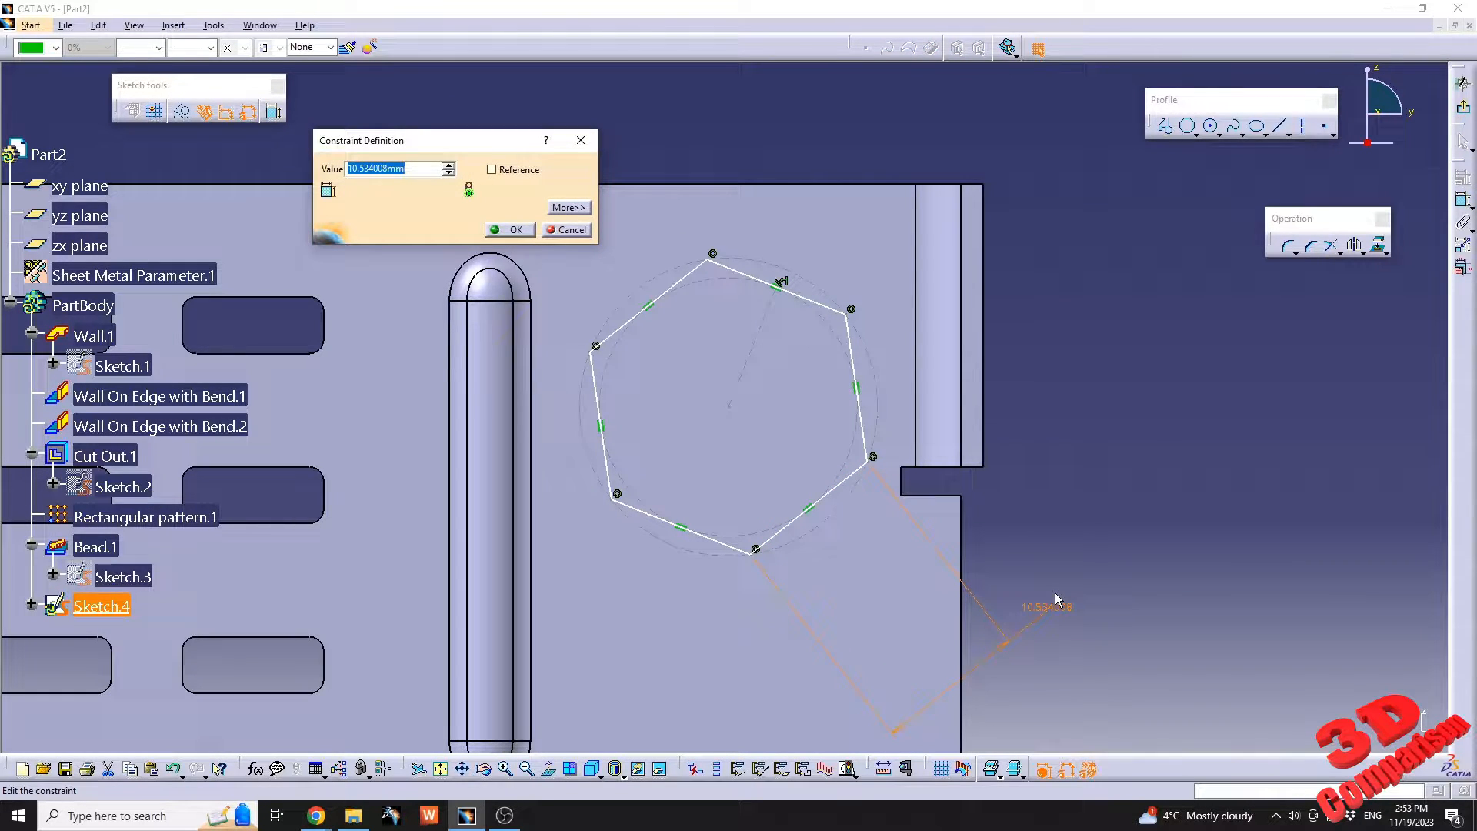
text(6)
key(Return)
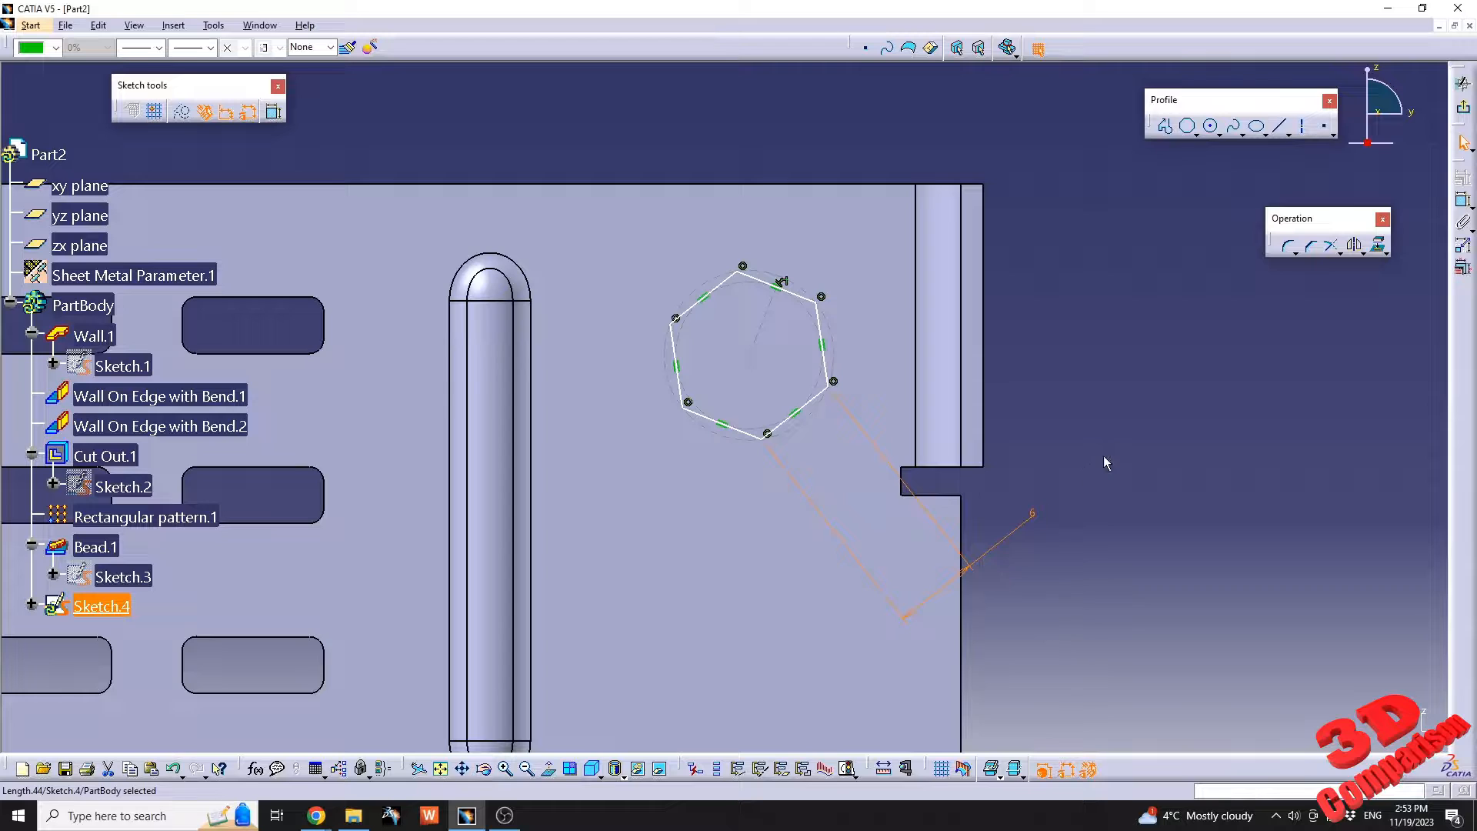
click(1122, 400)
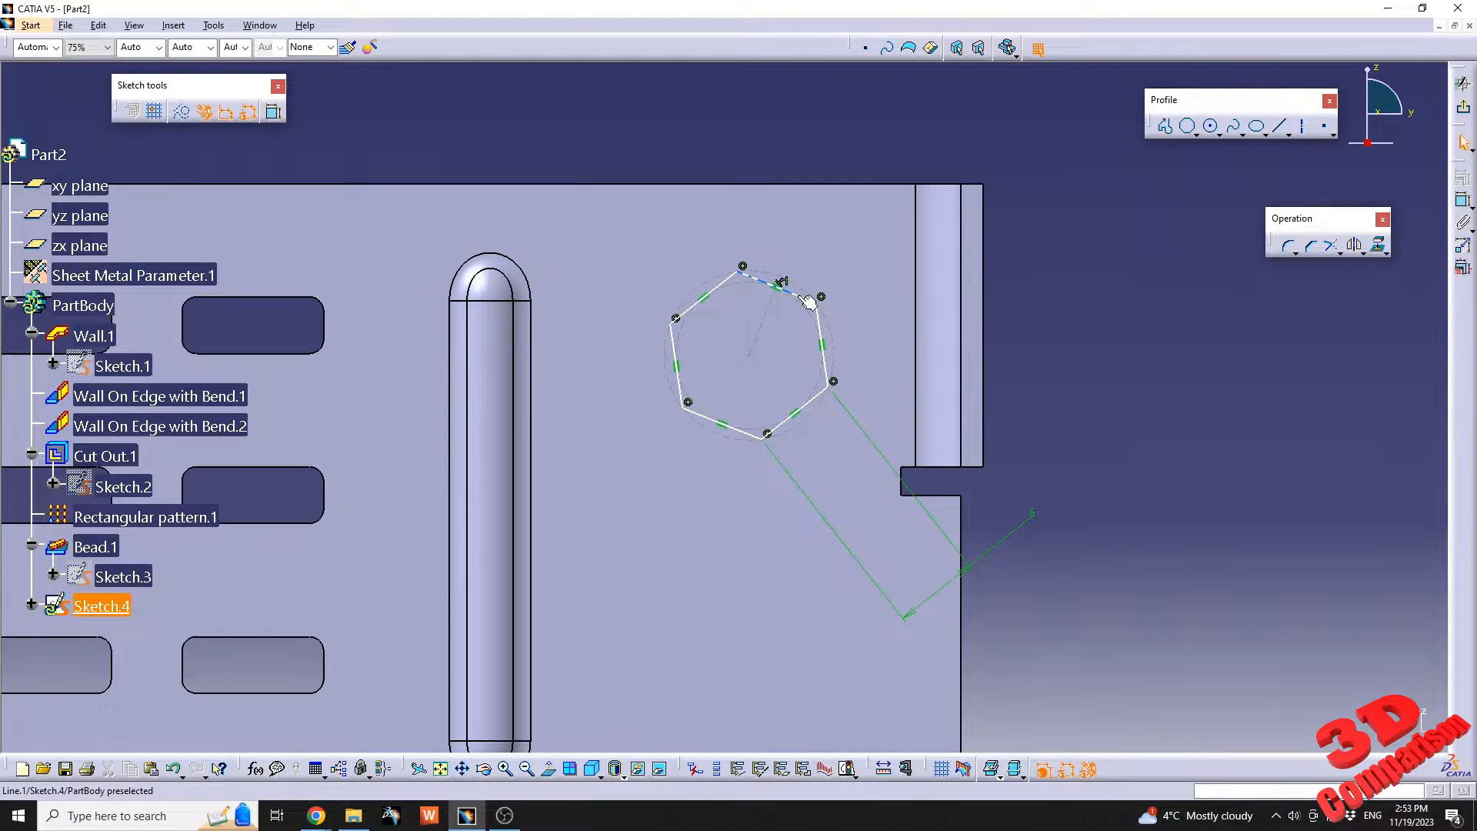
Constrain the hexagon's upper side to be horizontal.
click(808, 301)
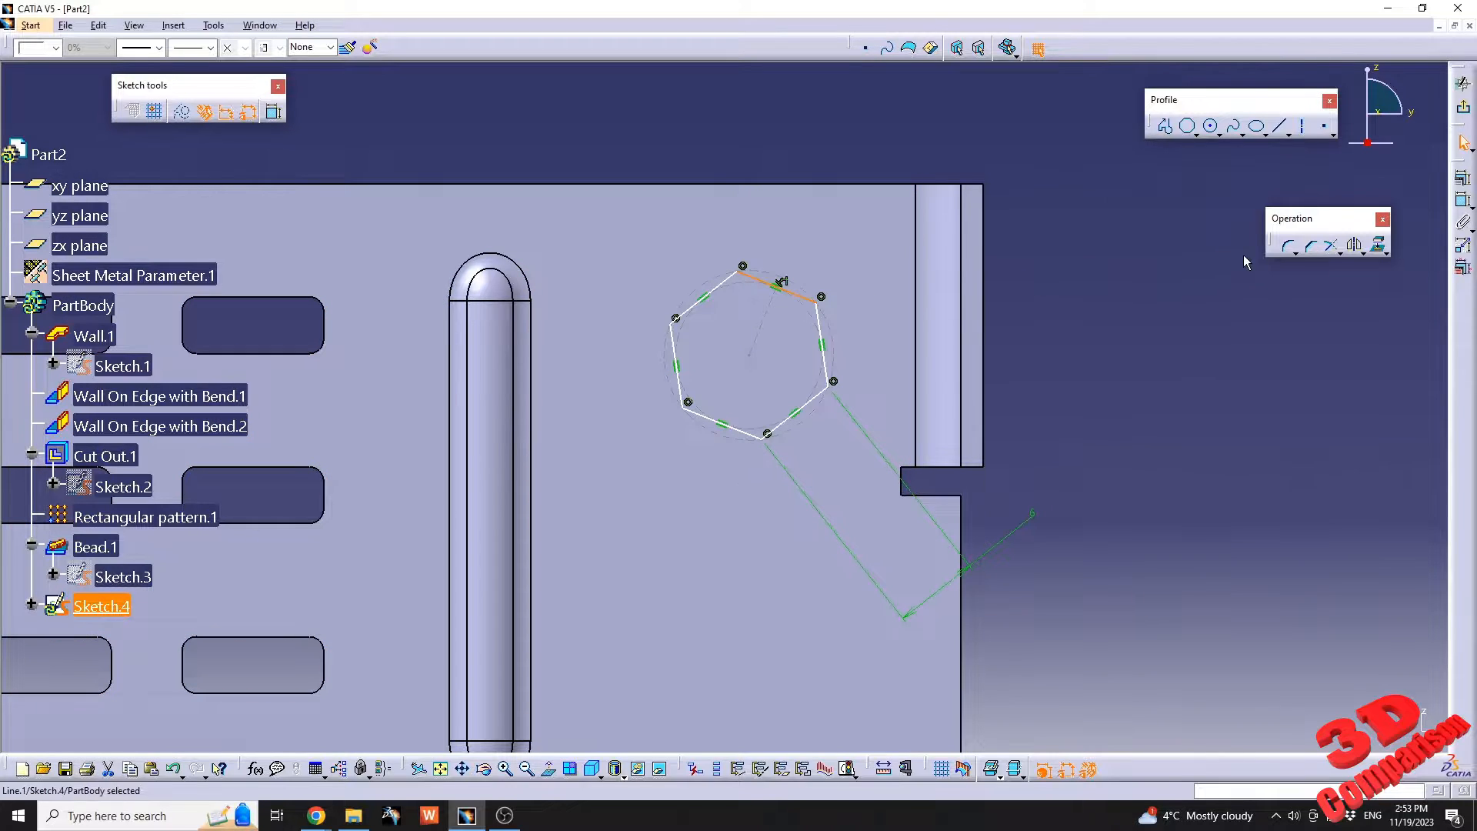
click(1463, 177)
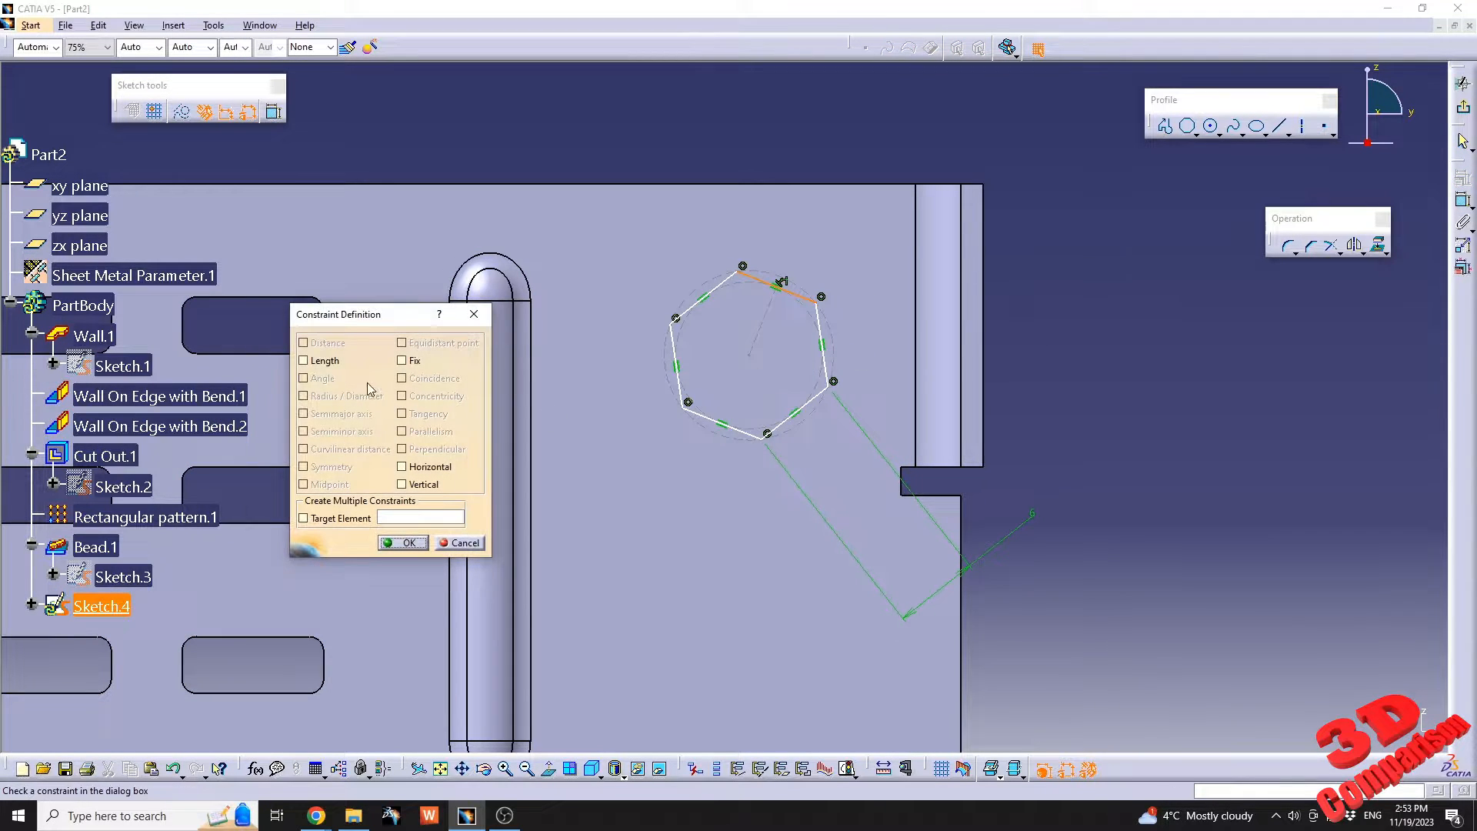
click(425, 467)
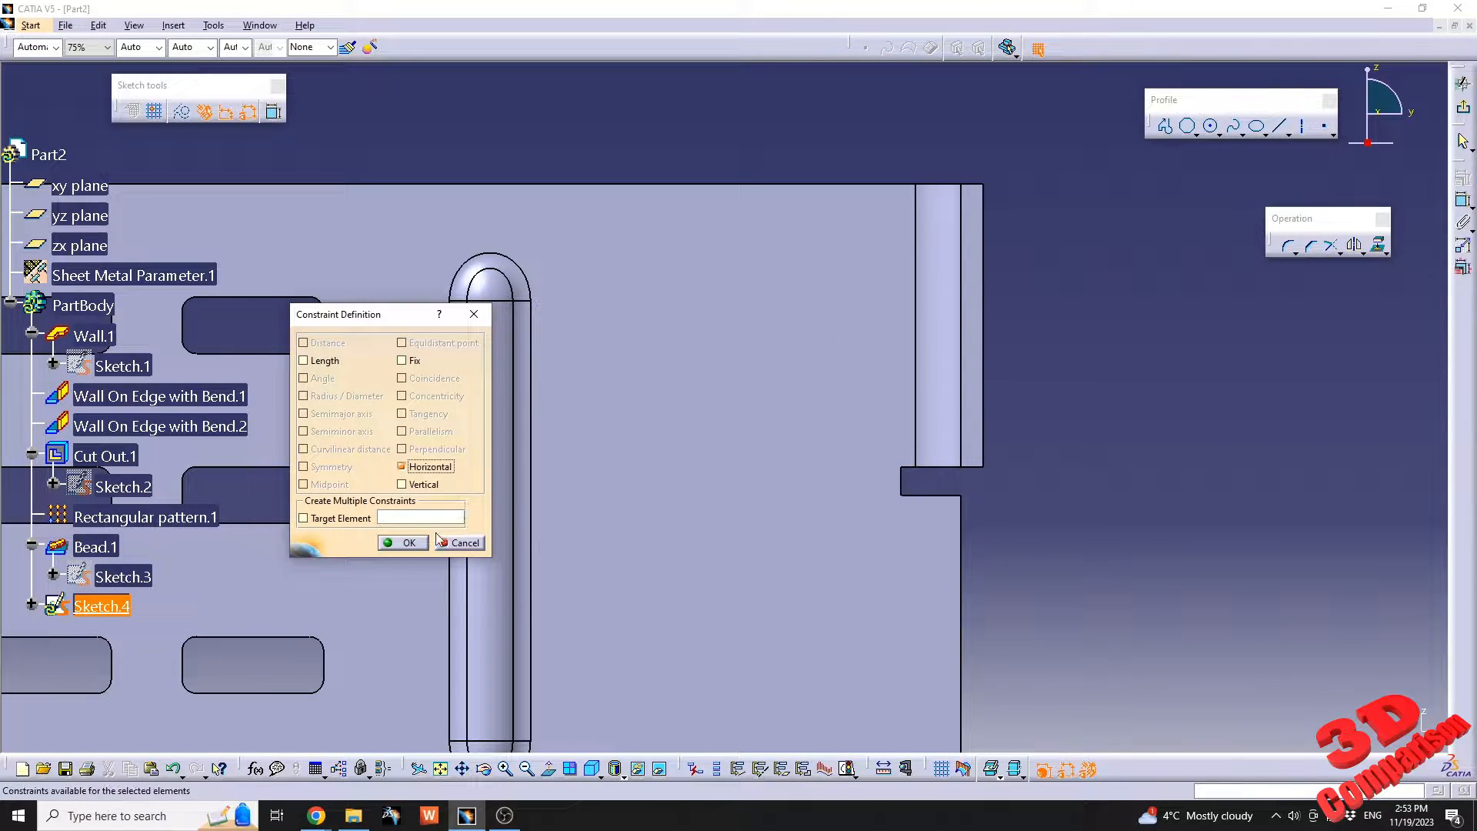
middle_drag(770, 411, 884, 492)
middle_drag(831, 373, 820, 339)
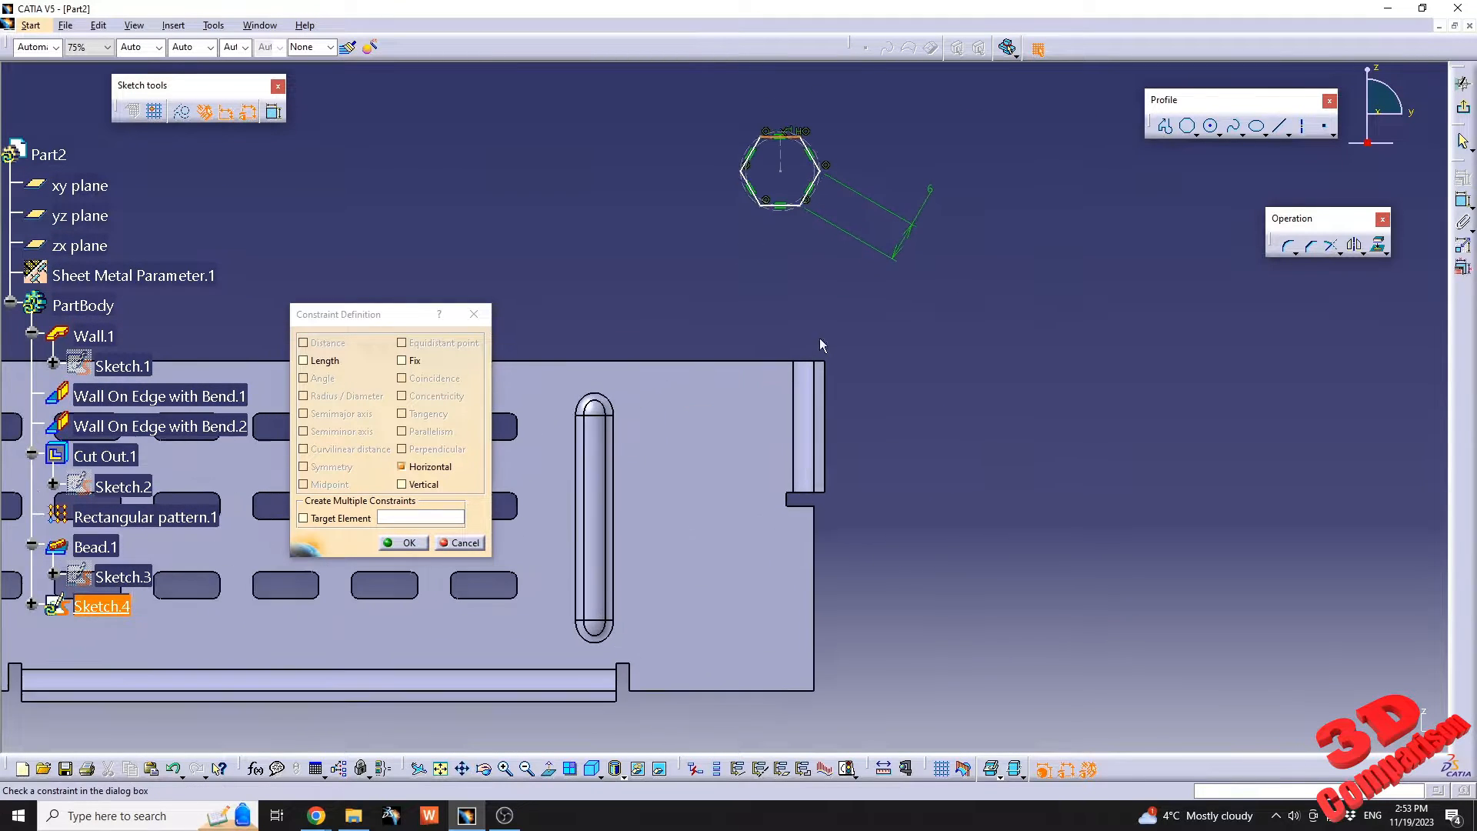
click(407, 544)
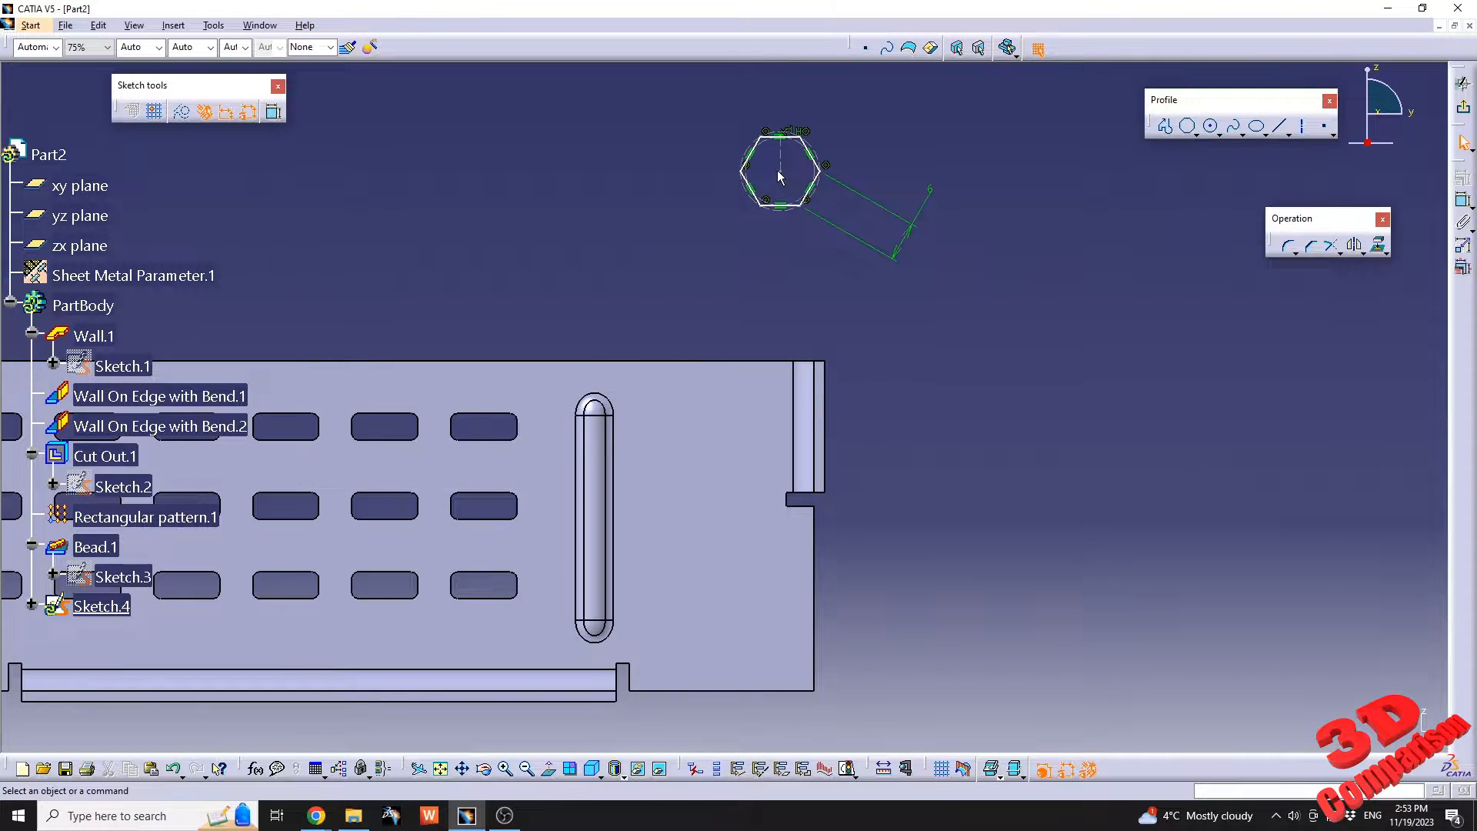
Move the hexagon by its centre point back onto the base wall, between the bead and the bent side wall.
drag(779, 176, 776, 188)
mouse_move(755, 383)
mouse_down()
mouse_move(731, 430)
mouse_move(702, 445)
mouse_up()
mouse_move(896, 504)
middle_down()
mouse_move(957, 478)
mouse_move(971, 393)
mouse_move(800, 394)
middle_up()
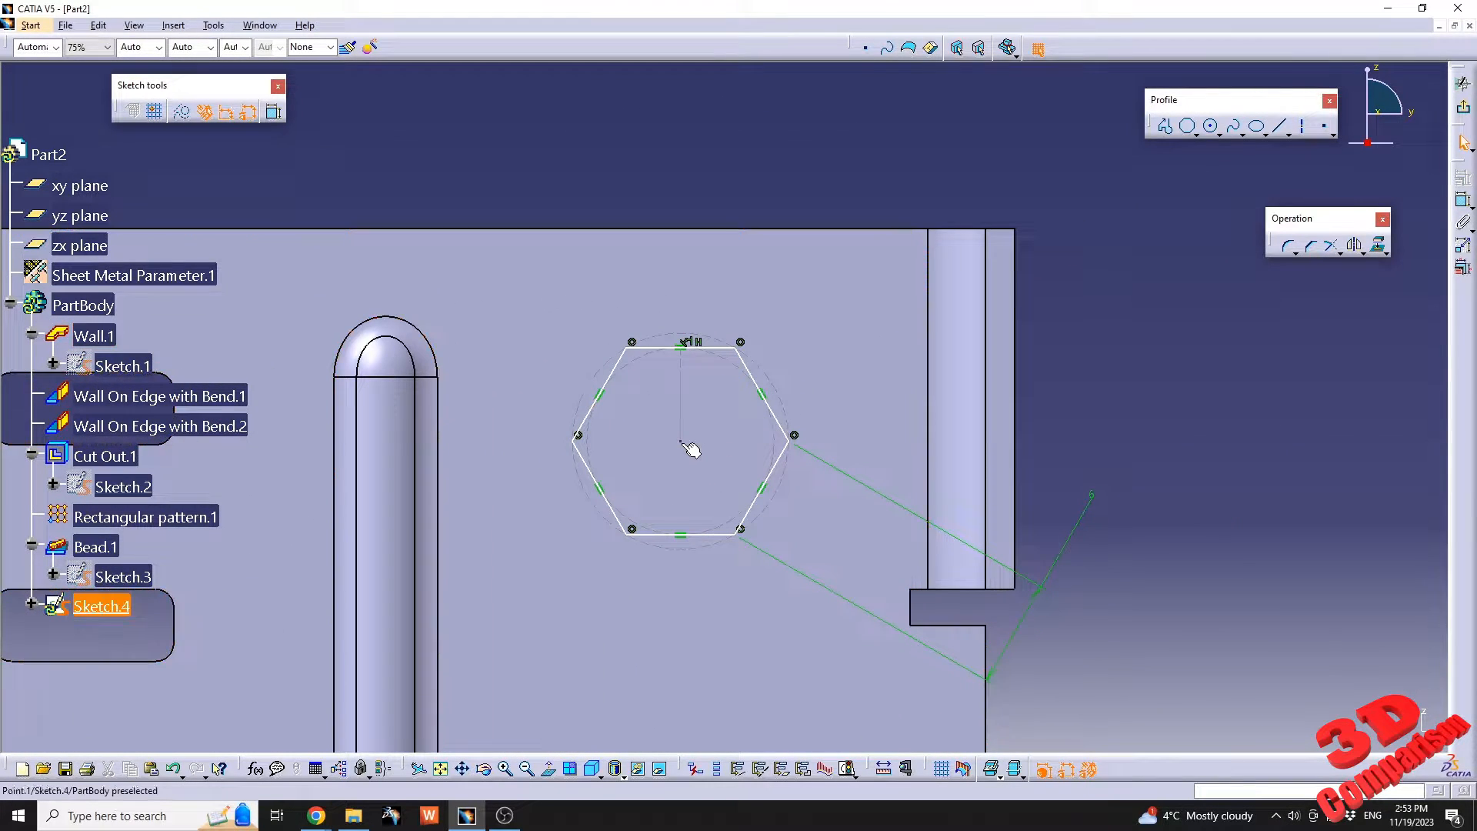
drag(681, 441, 670, 440)
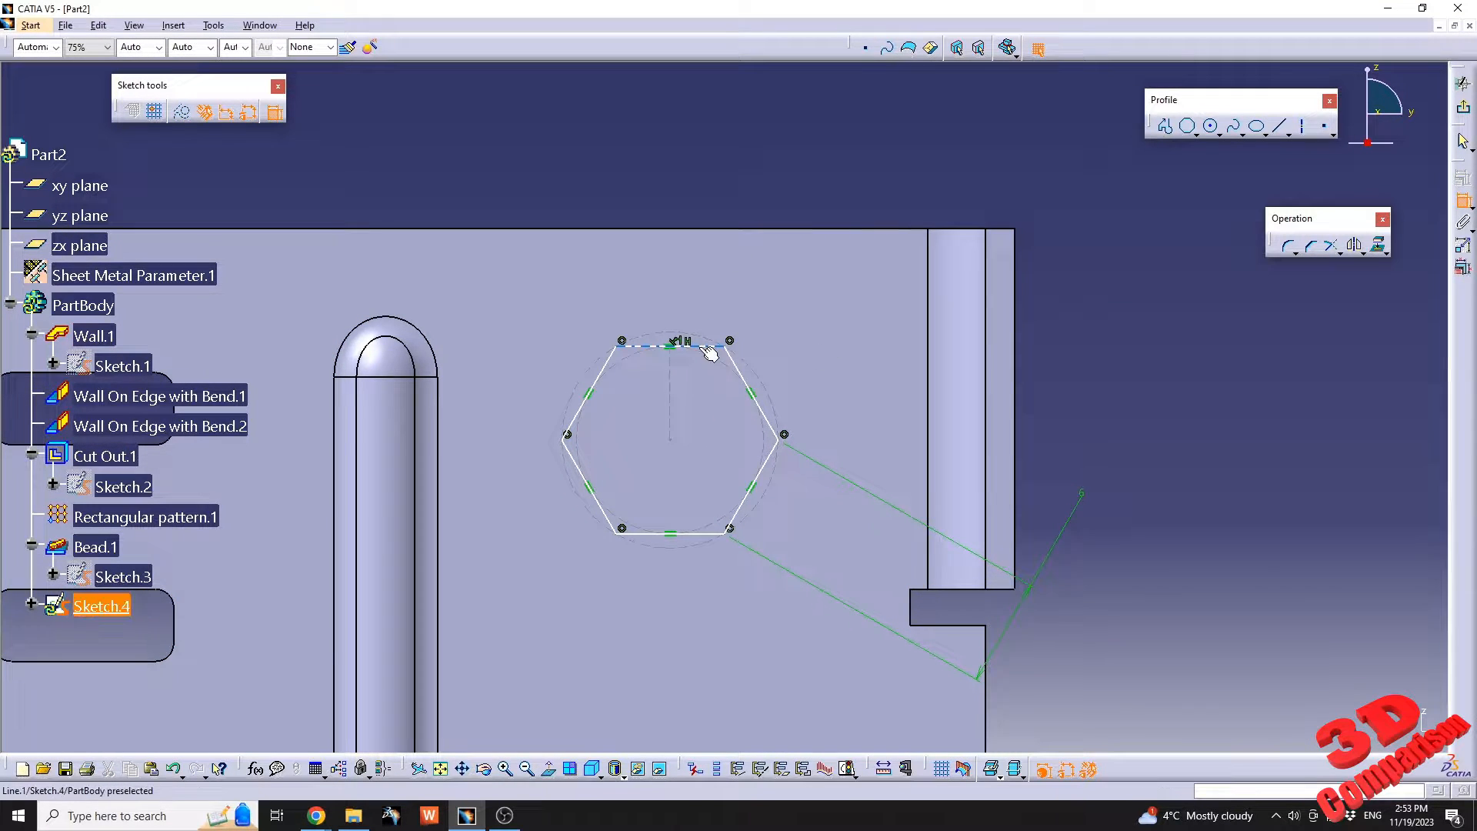
Dimension the hexagon's centre from the base wall's upper edge and set the distance to 10 mm.
click(730, 233)
click(733, 173)
double_click(733, 174)
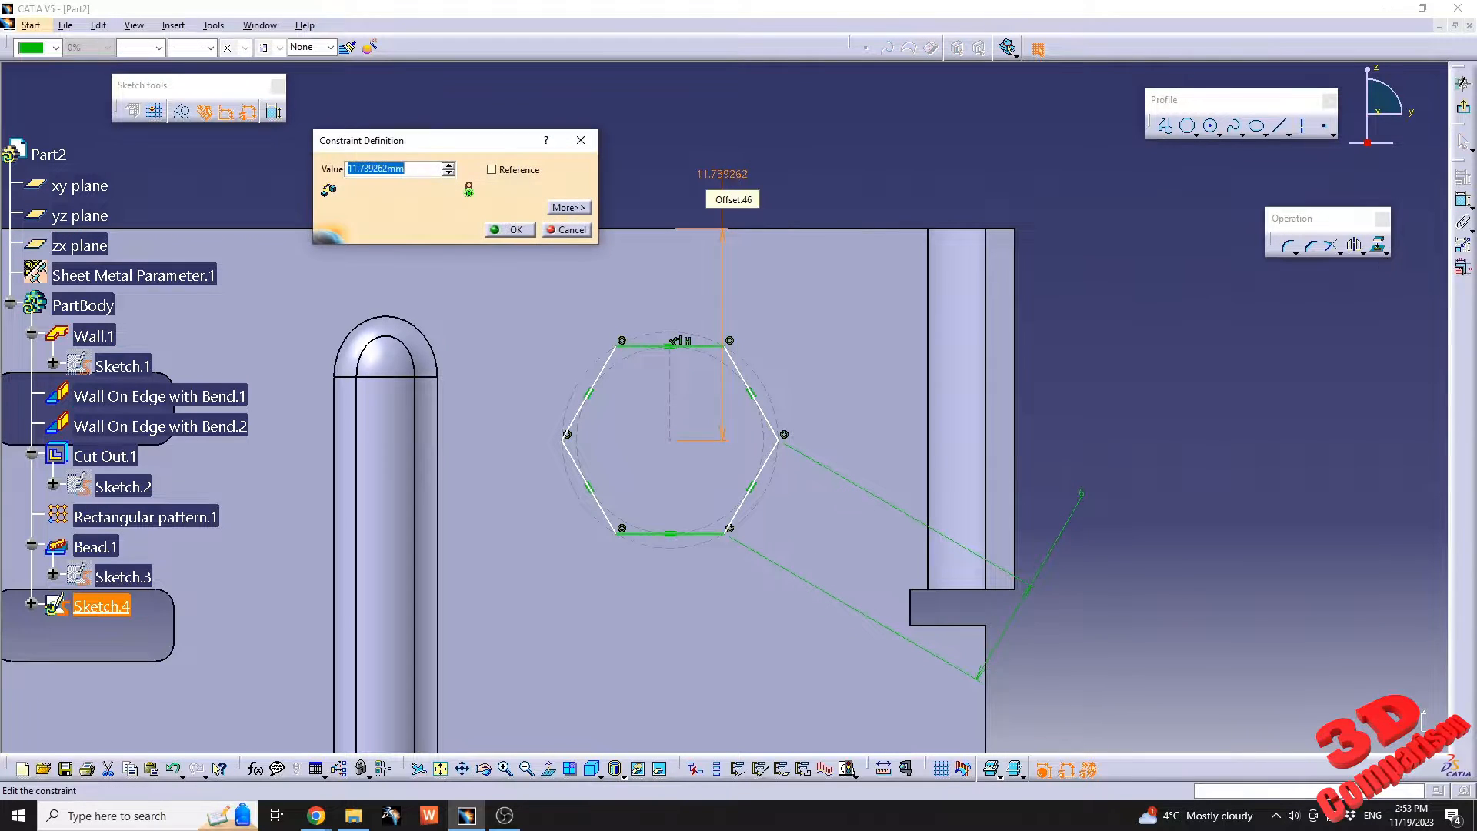
text(10)
key(Return)
Dimension the hexagon's centre horizontally from the base wall's side edge below the bend relief and set the distance to 12 mm.
click(1463, 204)
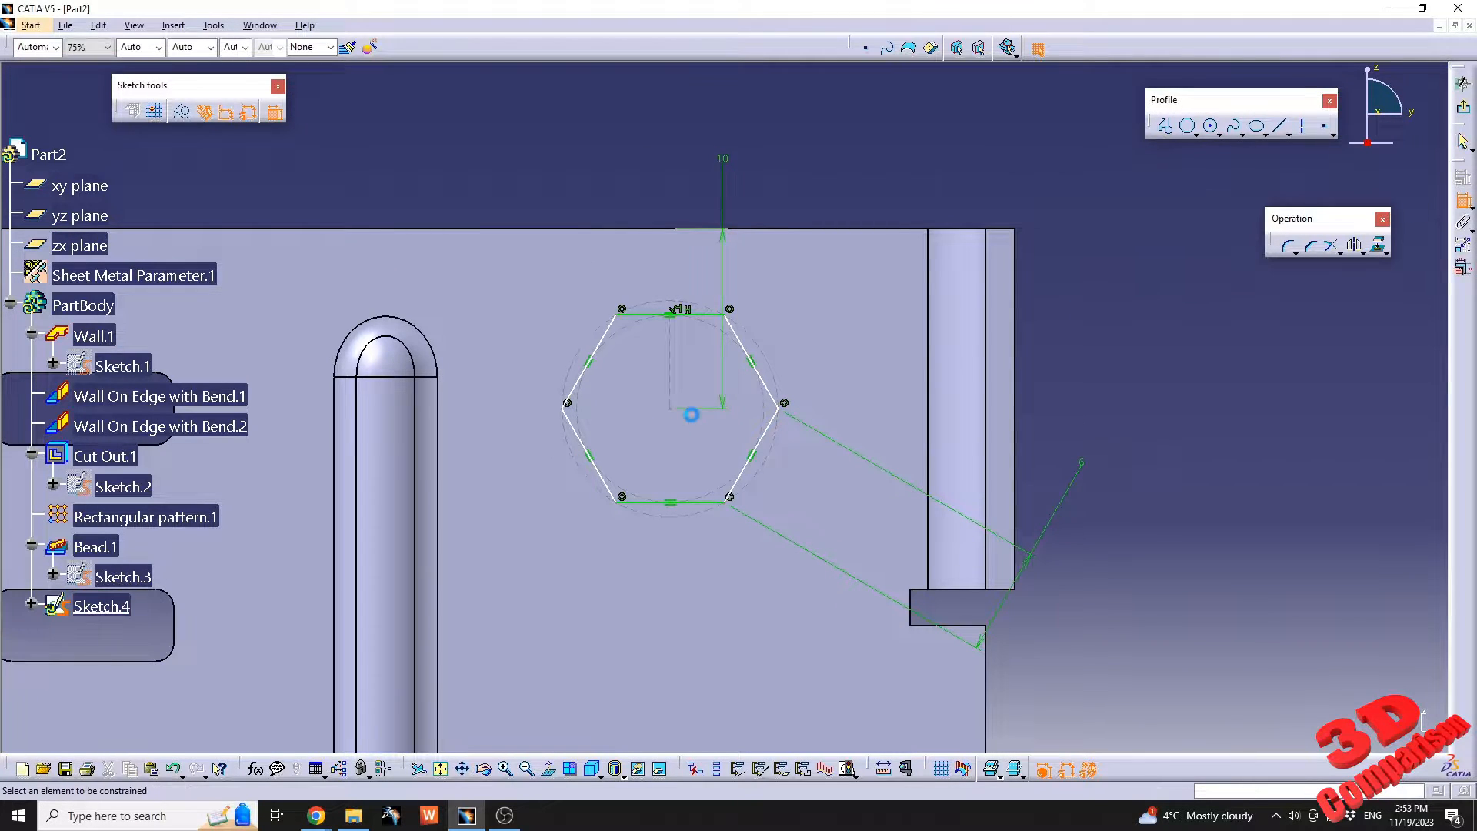
click(670, 409)
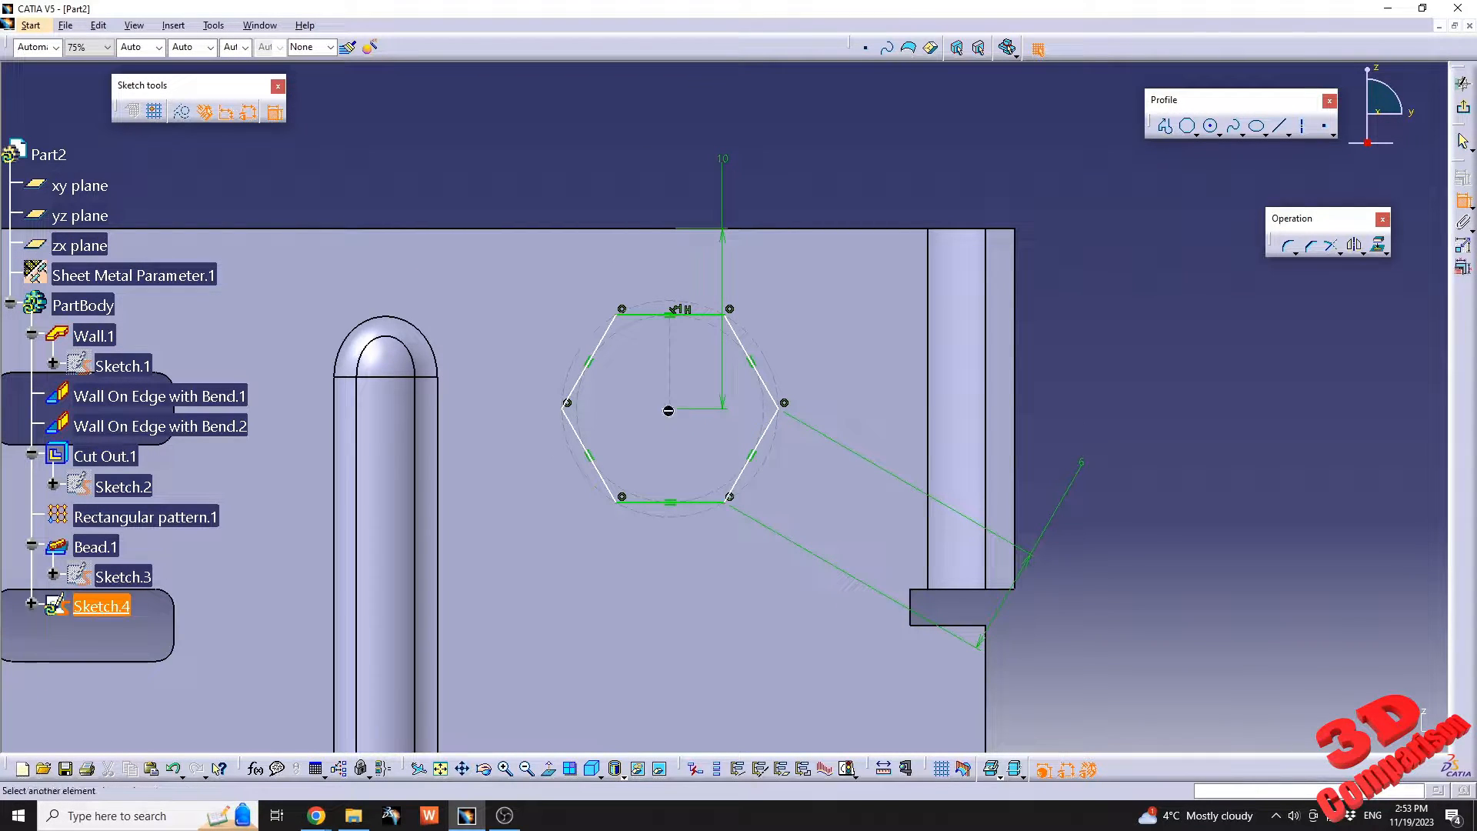
click(987, 691)
click(1033, 662)
double_click(1033, 662)
text(12)
key(Return)
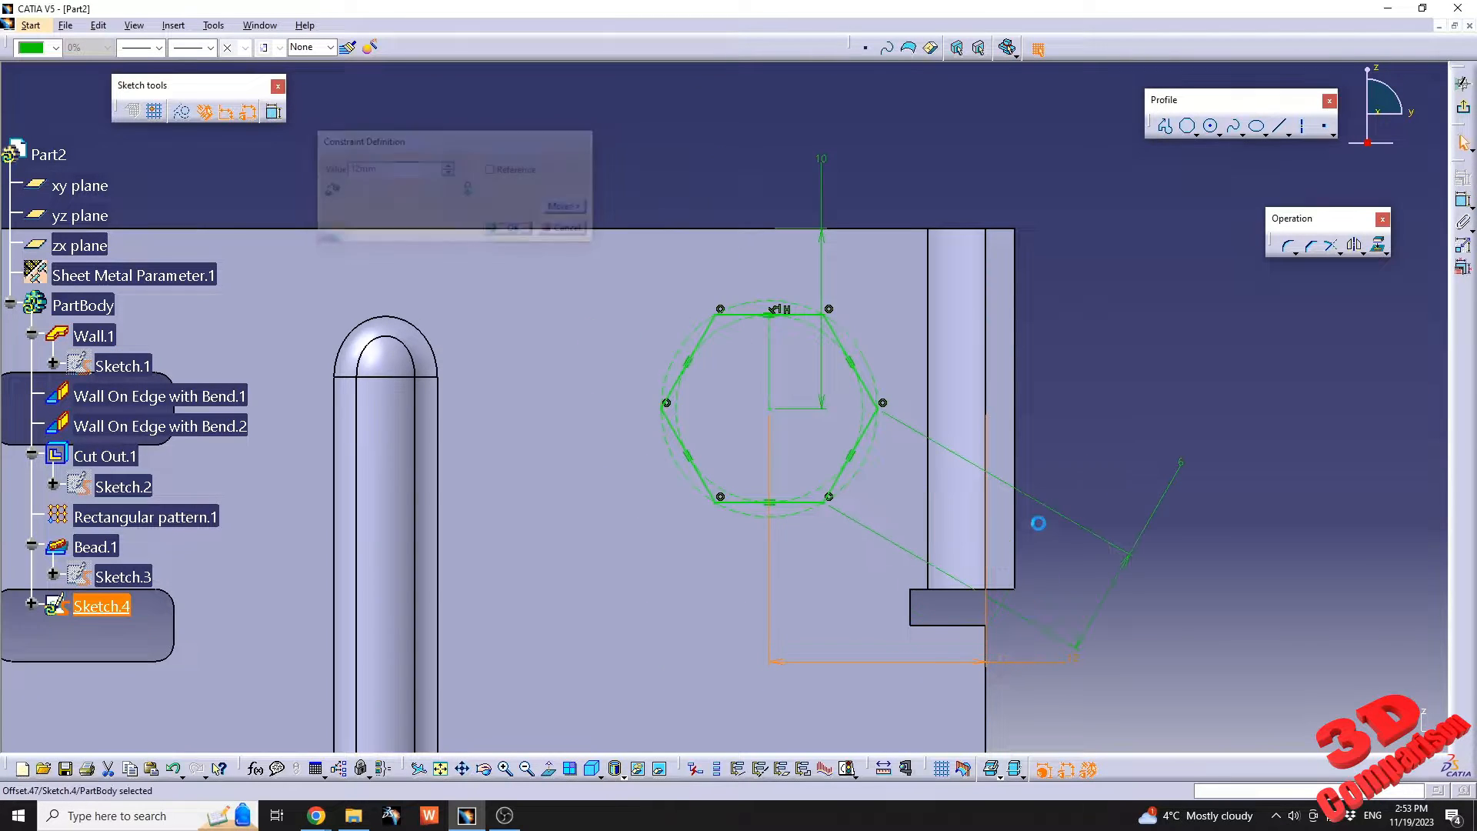
Finish the hexagon sketch and cut it through the base wall as a Sheetmetal standard cutout with the Up to next limit.
scroll(856, 359, down, 2)
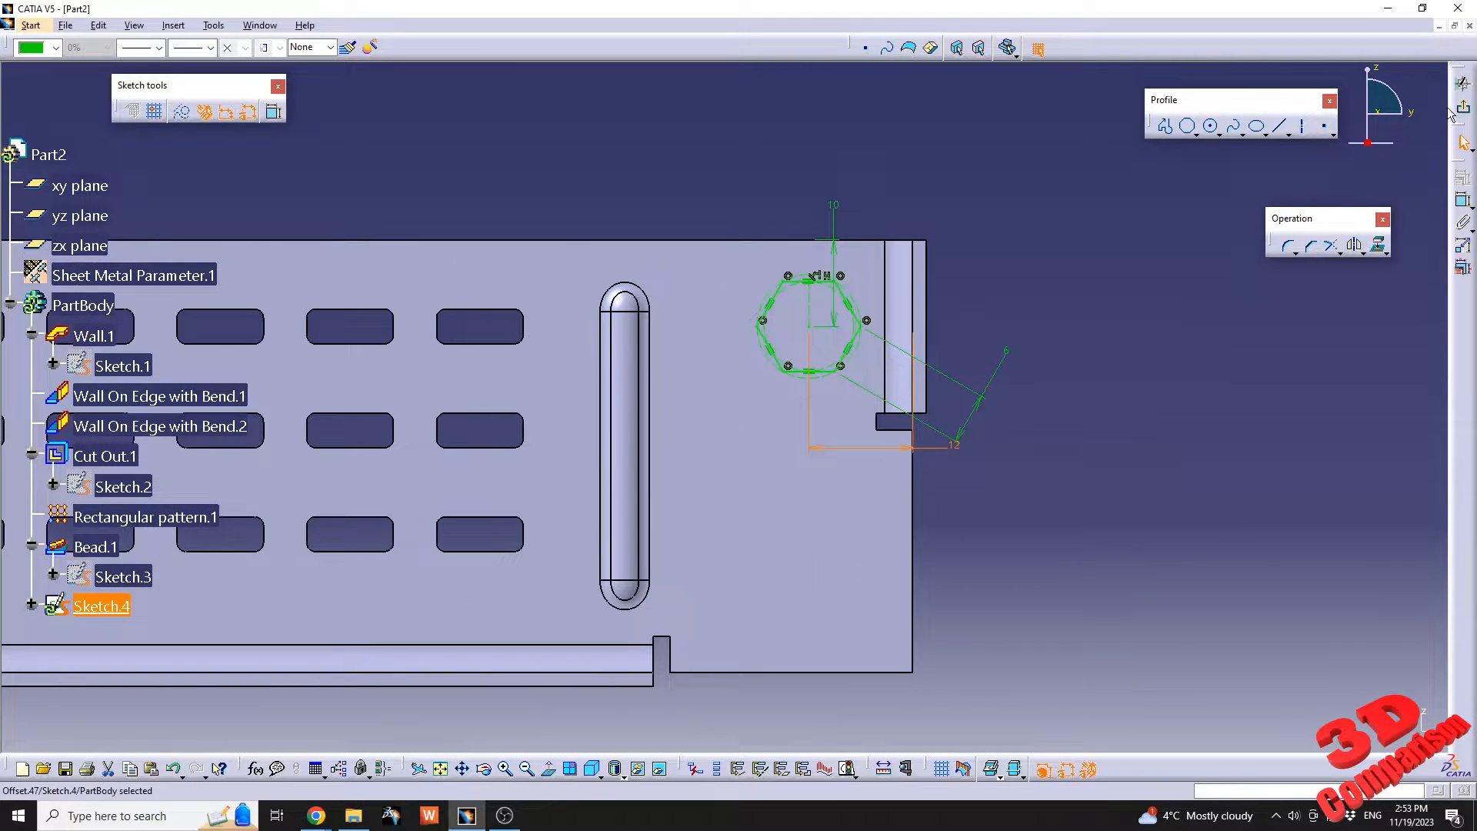
click(1462, 107)
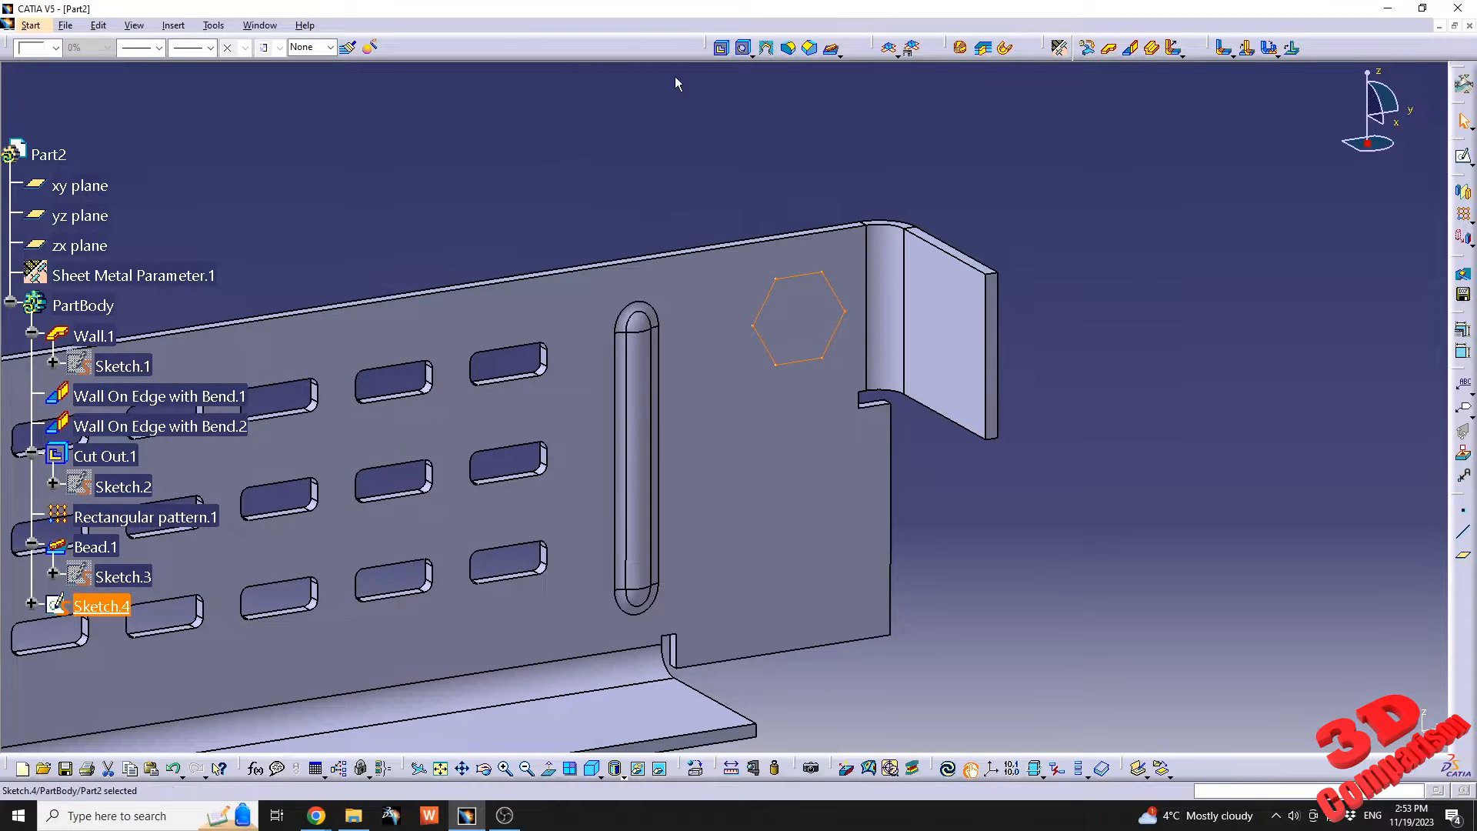
click(722, 47)
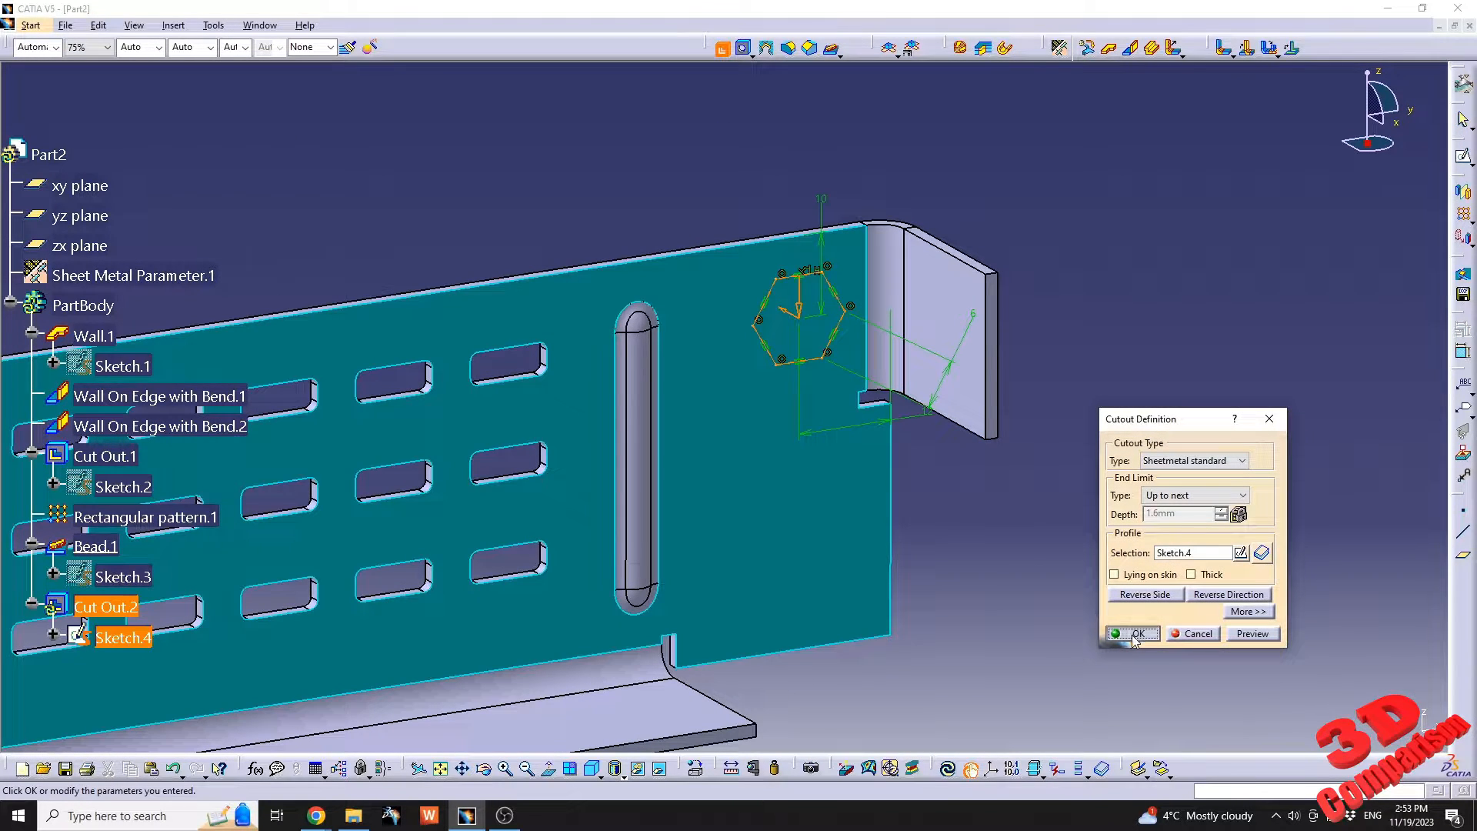
click(1134, 636)
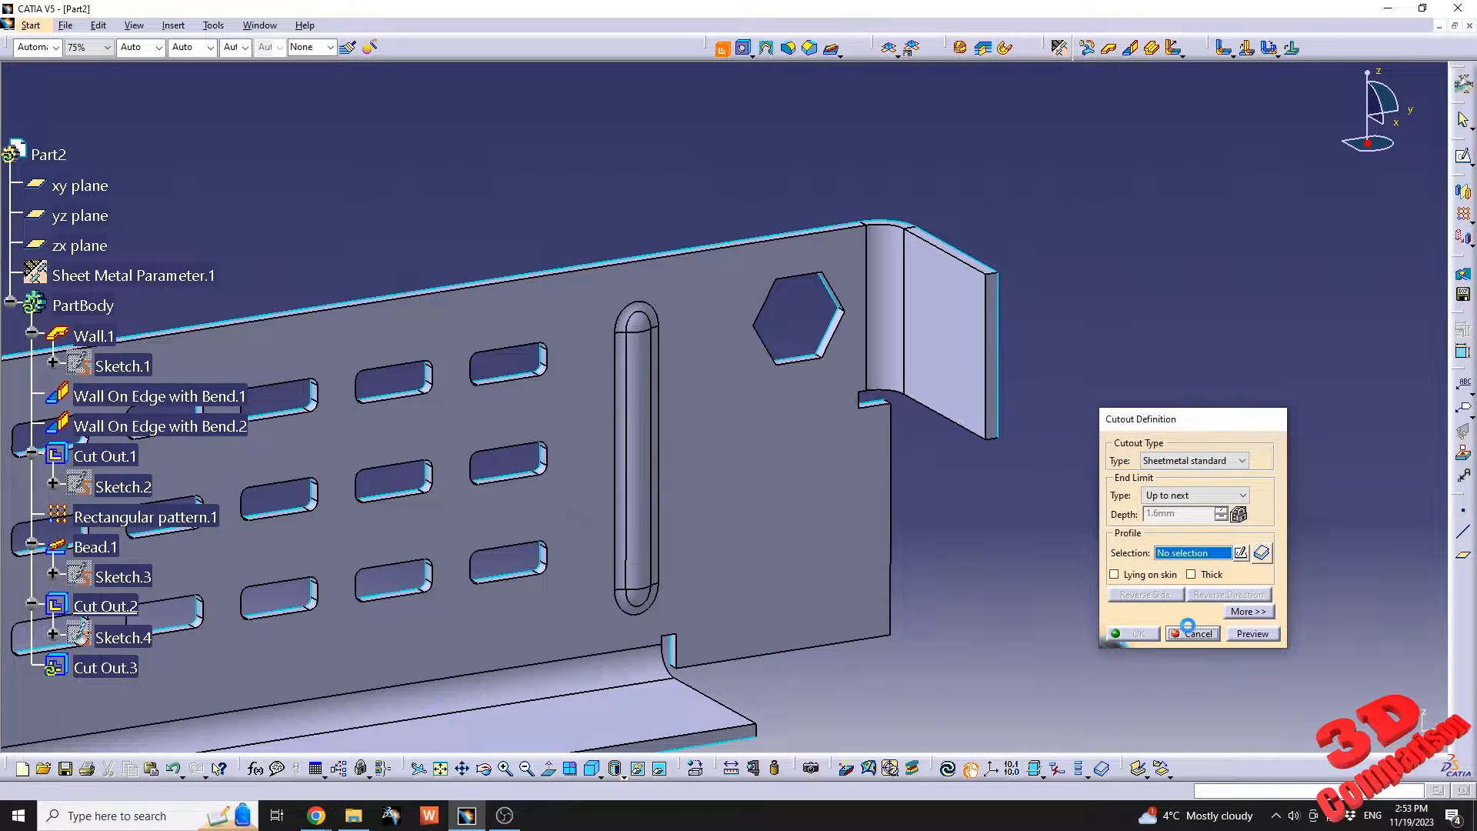
click(1192, 634)
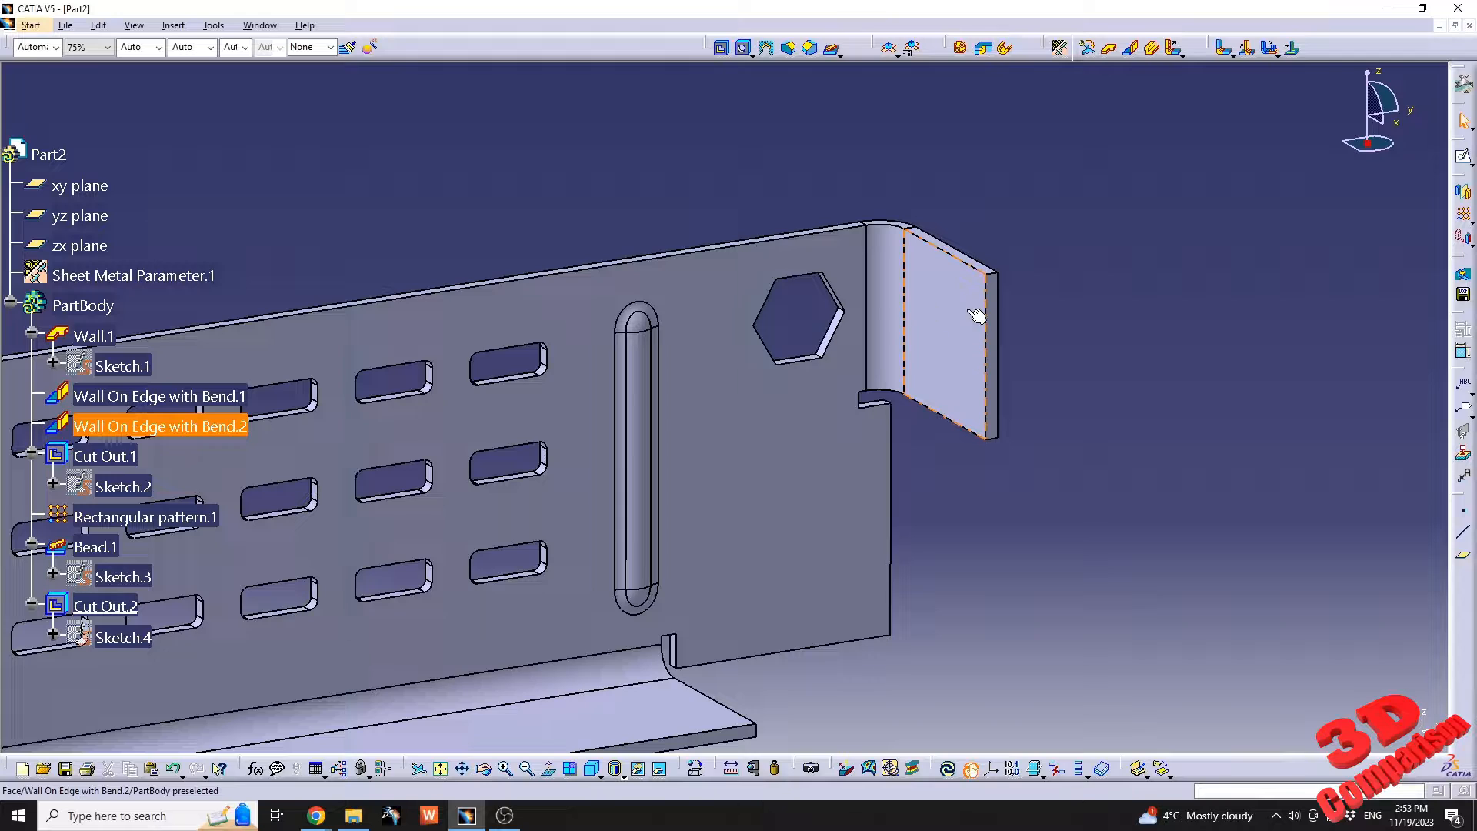
Start a hole on the inner face of the bent side wall beside the hexagonal cutout.
click(752, 58)
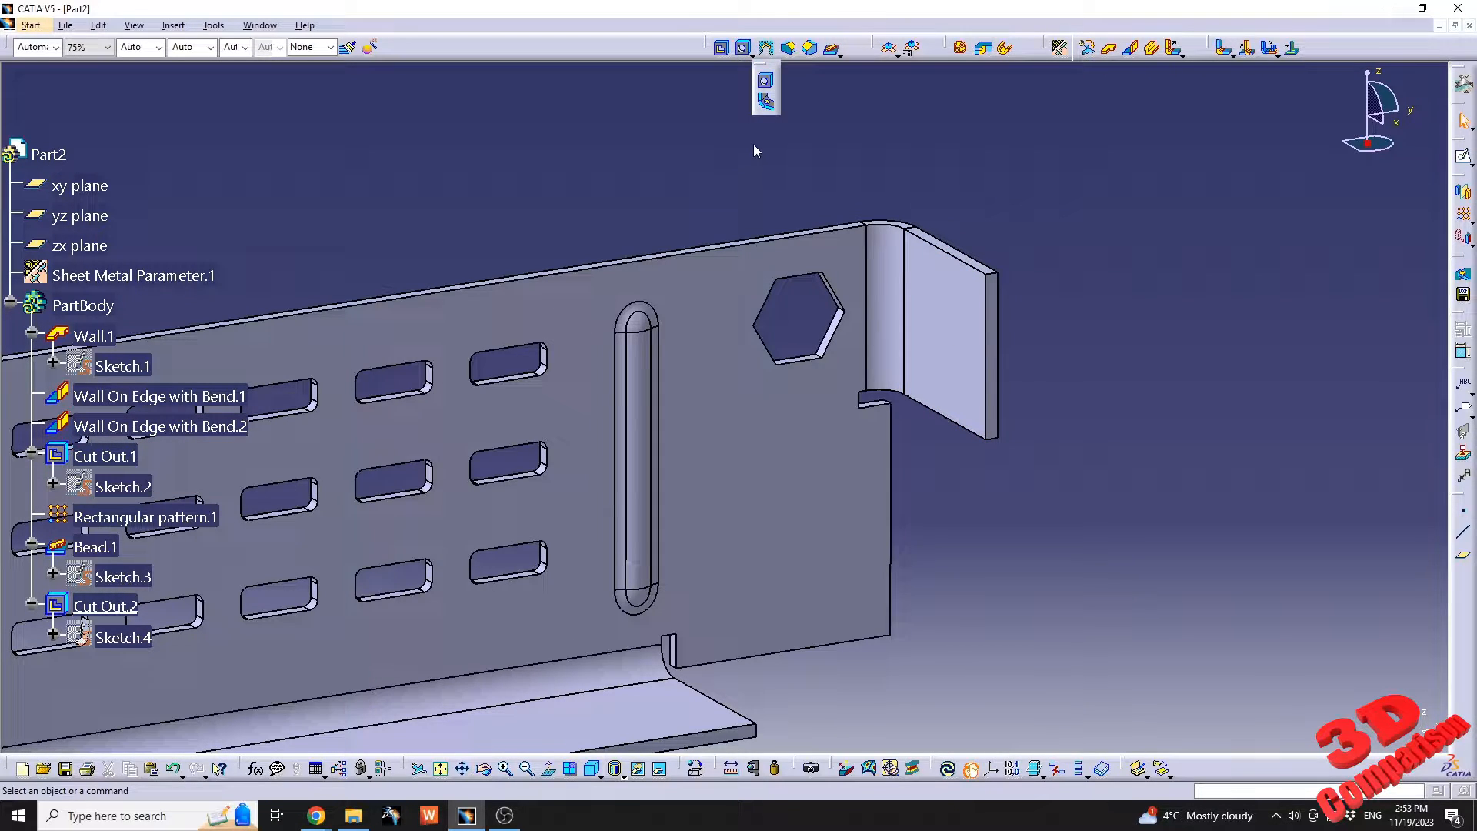
click(767, 82)
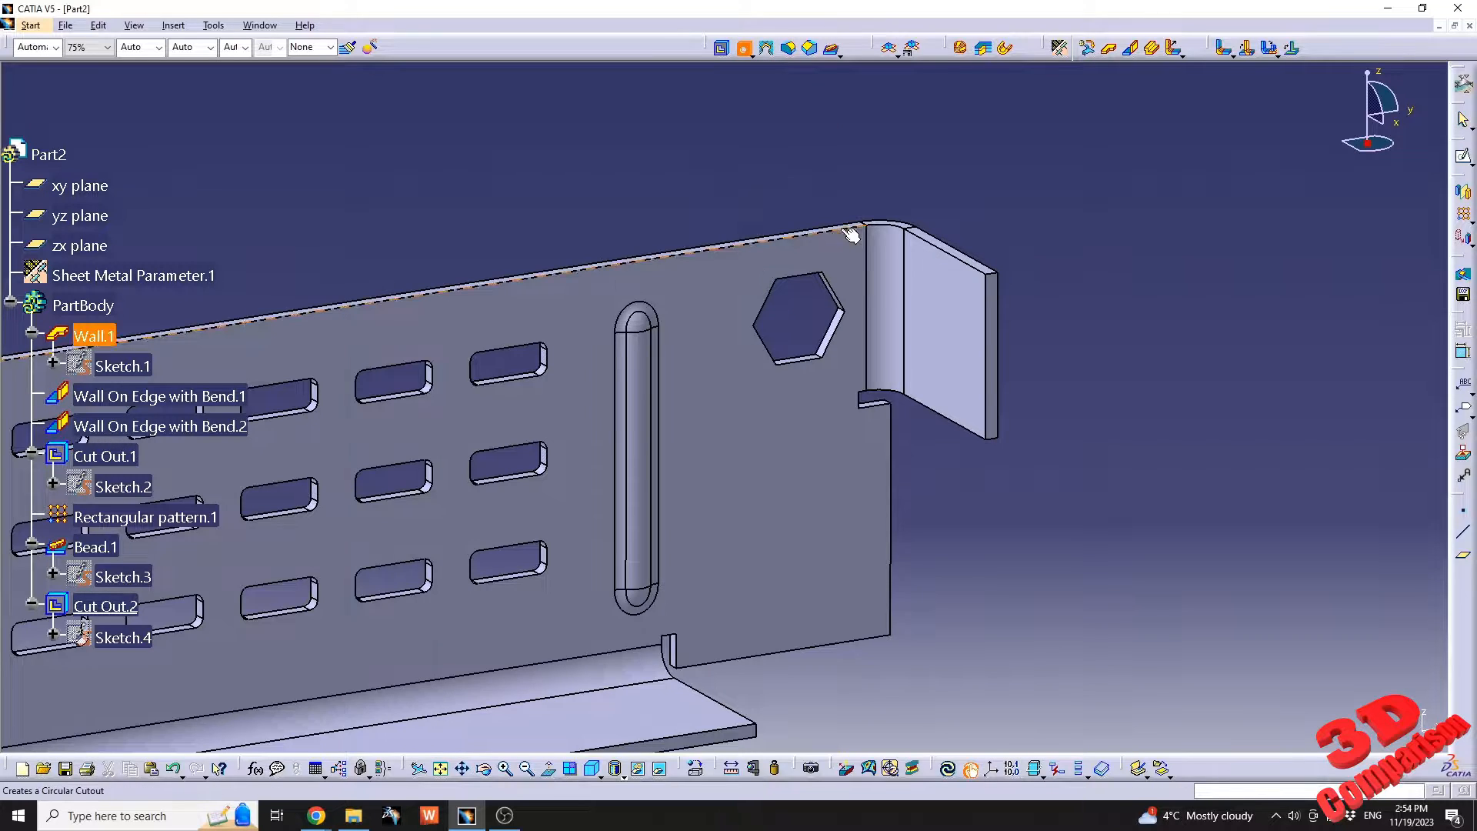
click(939, 383)
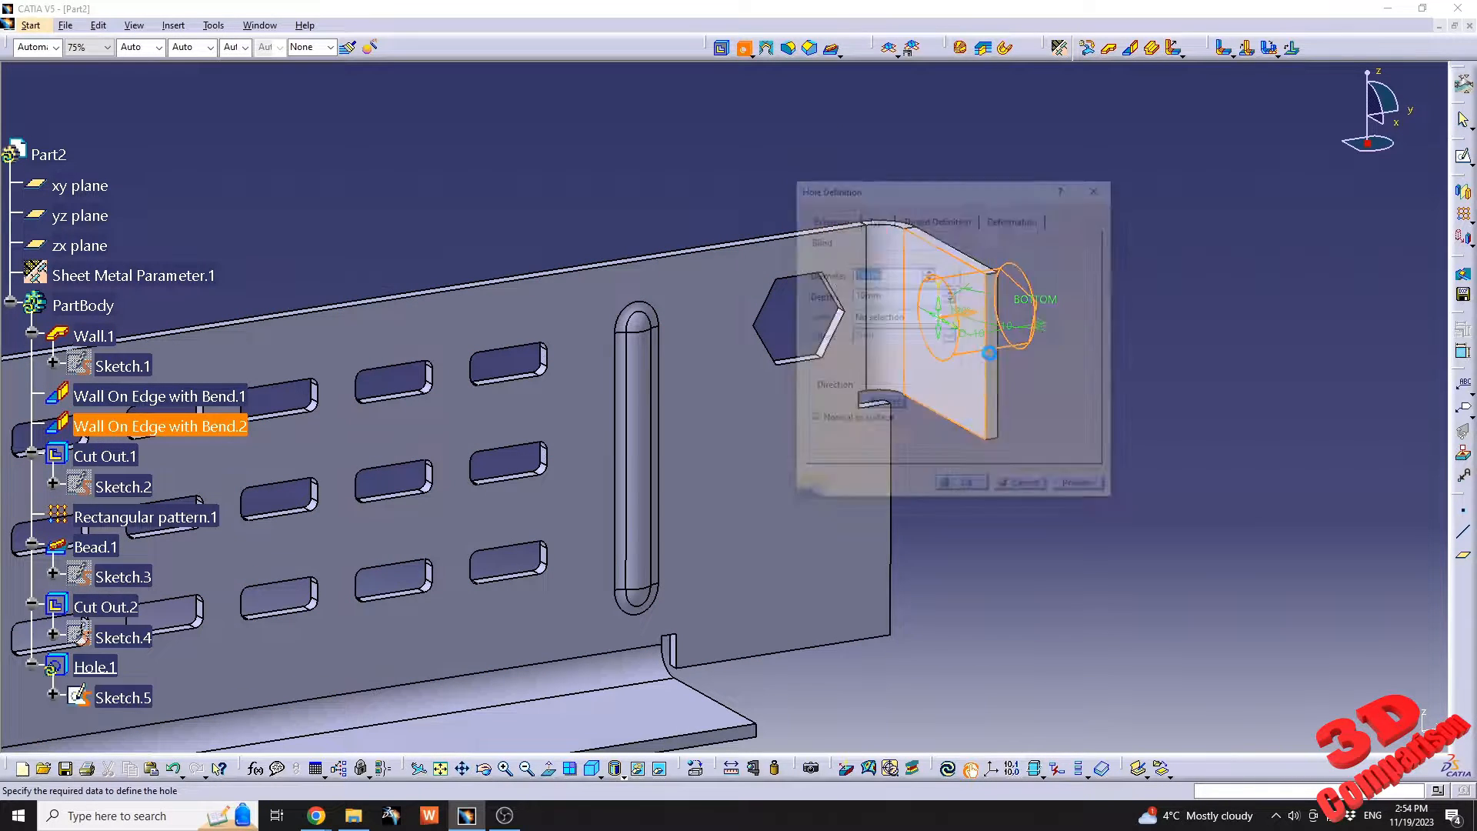
drag(1005, 206, 1192, 246)
middle_drag(805, 383, 704, 404)
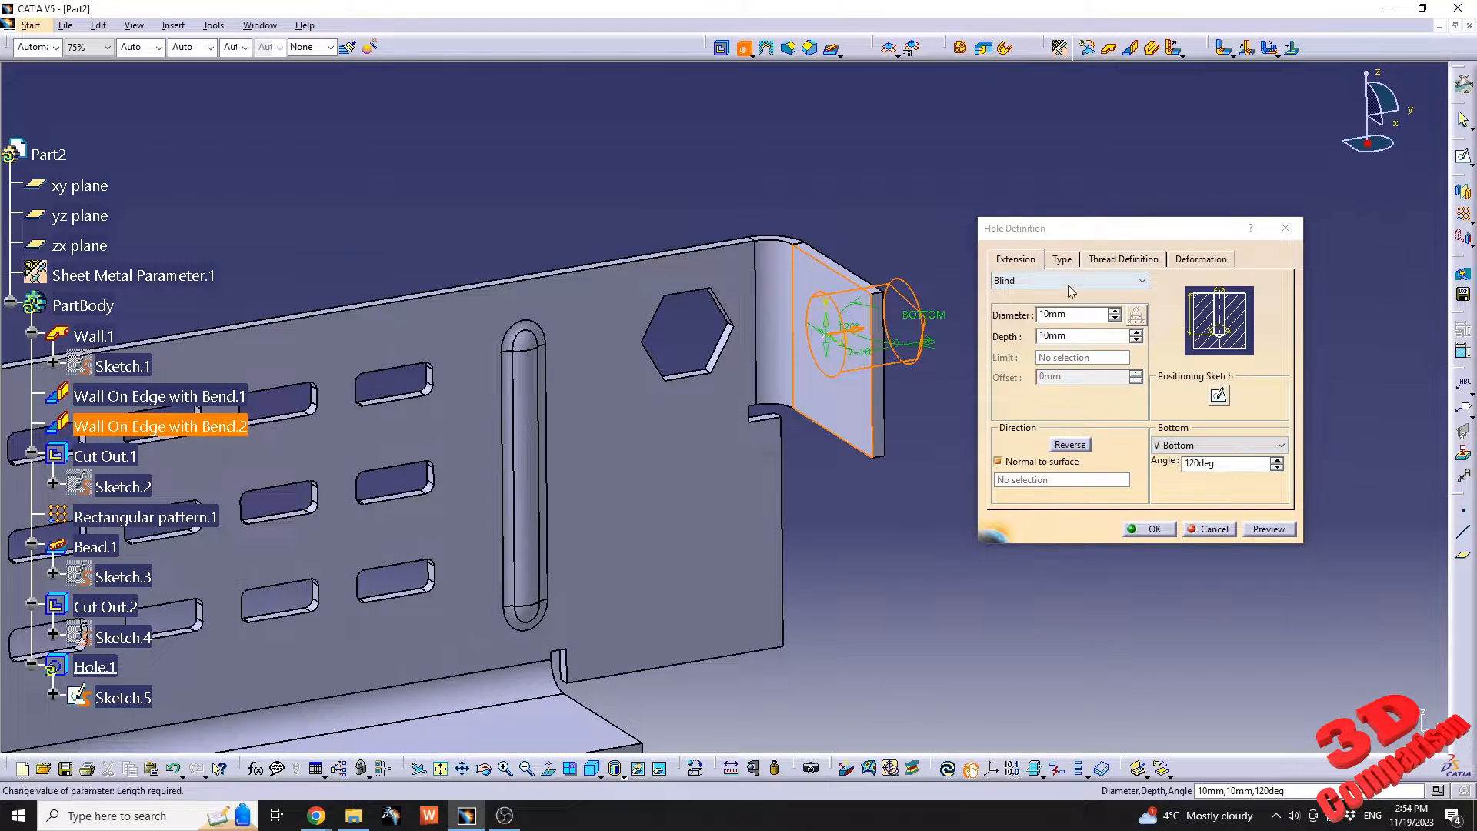
Set the side wall hole's type to Countersunk.
click(1110, 257)
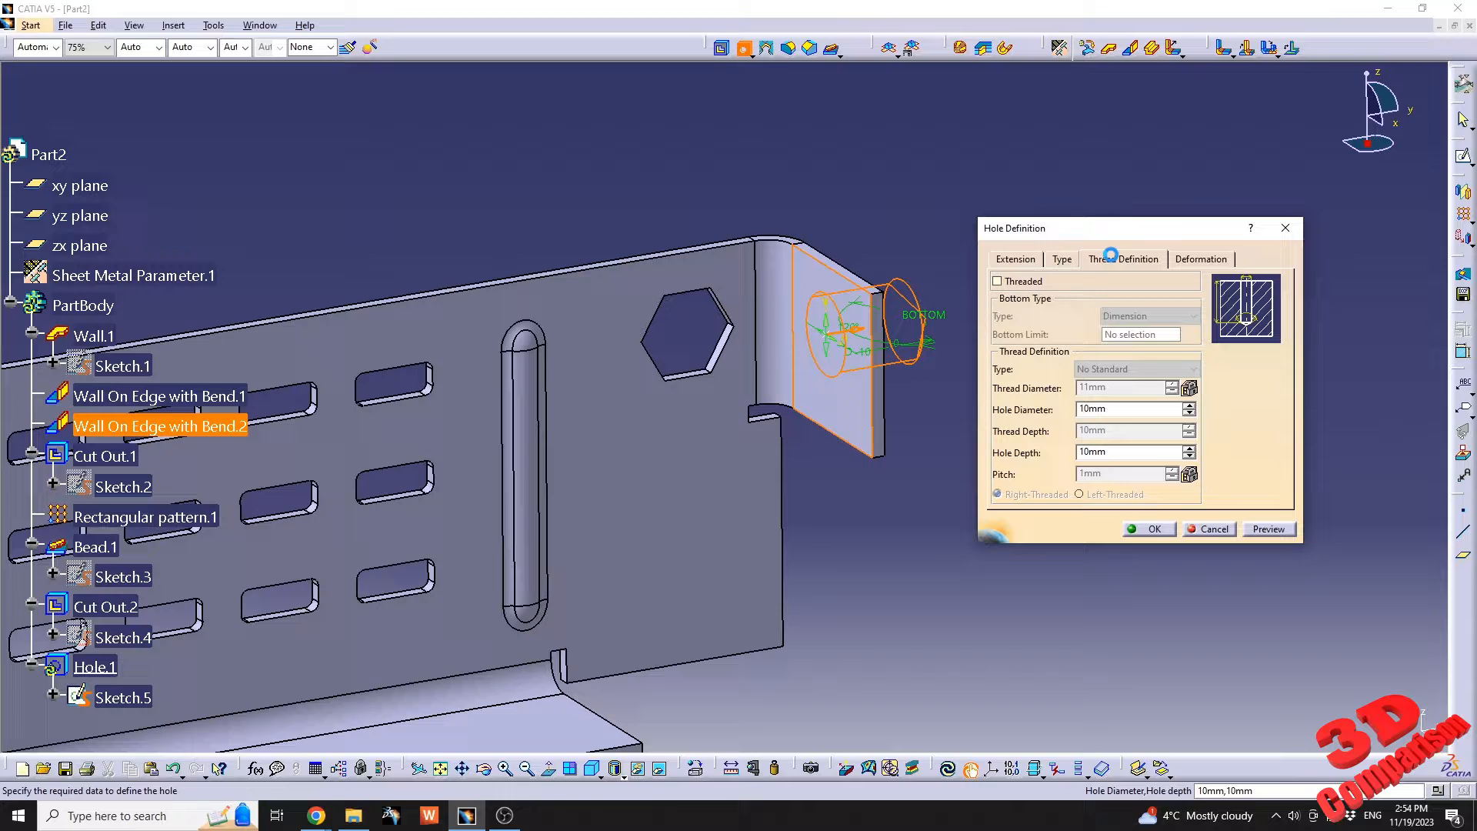
click(1062, 259)
click(1056, 282)
click(1037, 329)
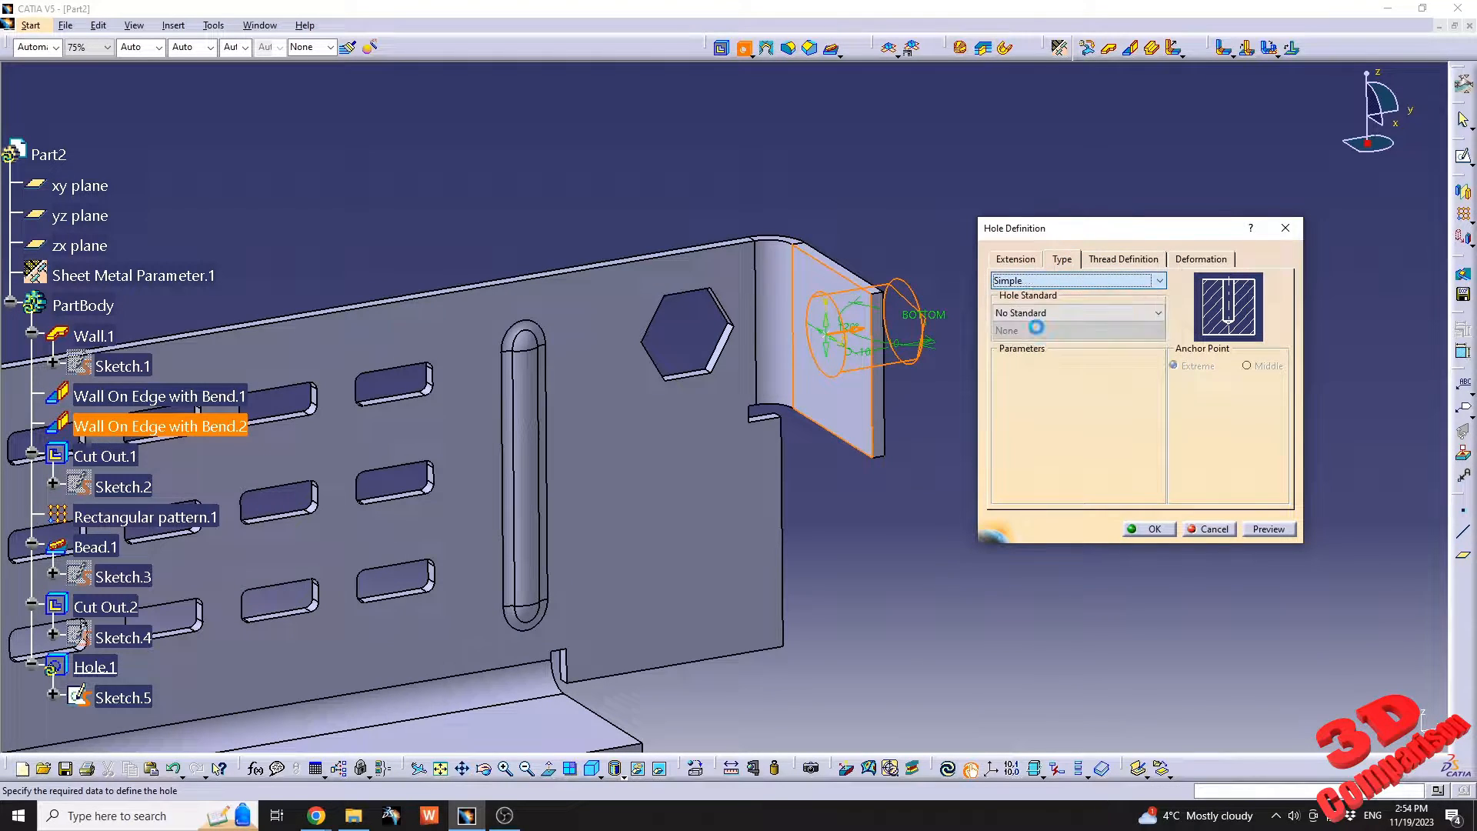
middle_drag(885, 374, 839, 377)
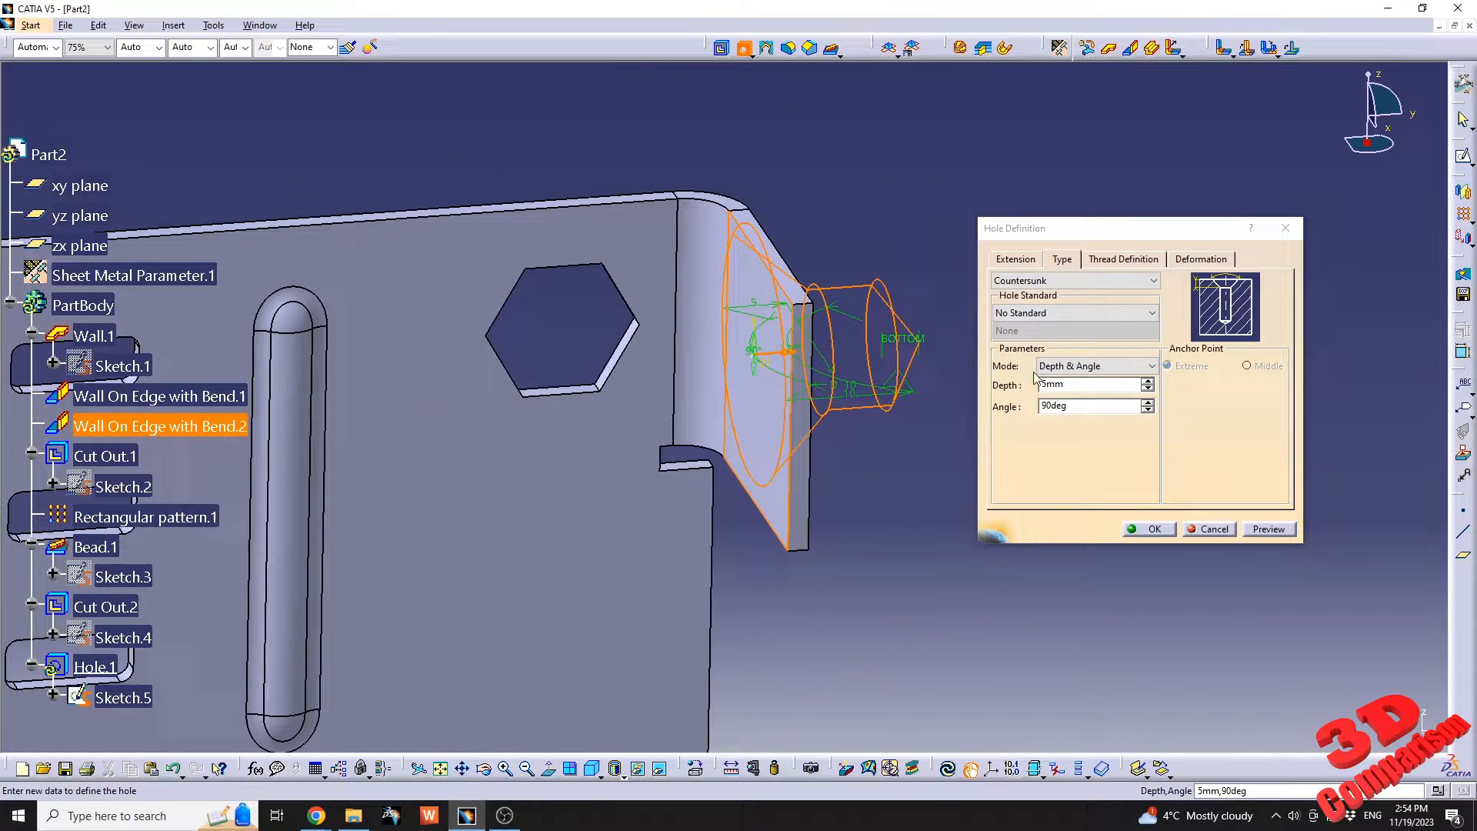
Set the side wall hole's diameter to 4 mm and preview it on the part.
click(1012, 261)
text(4)
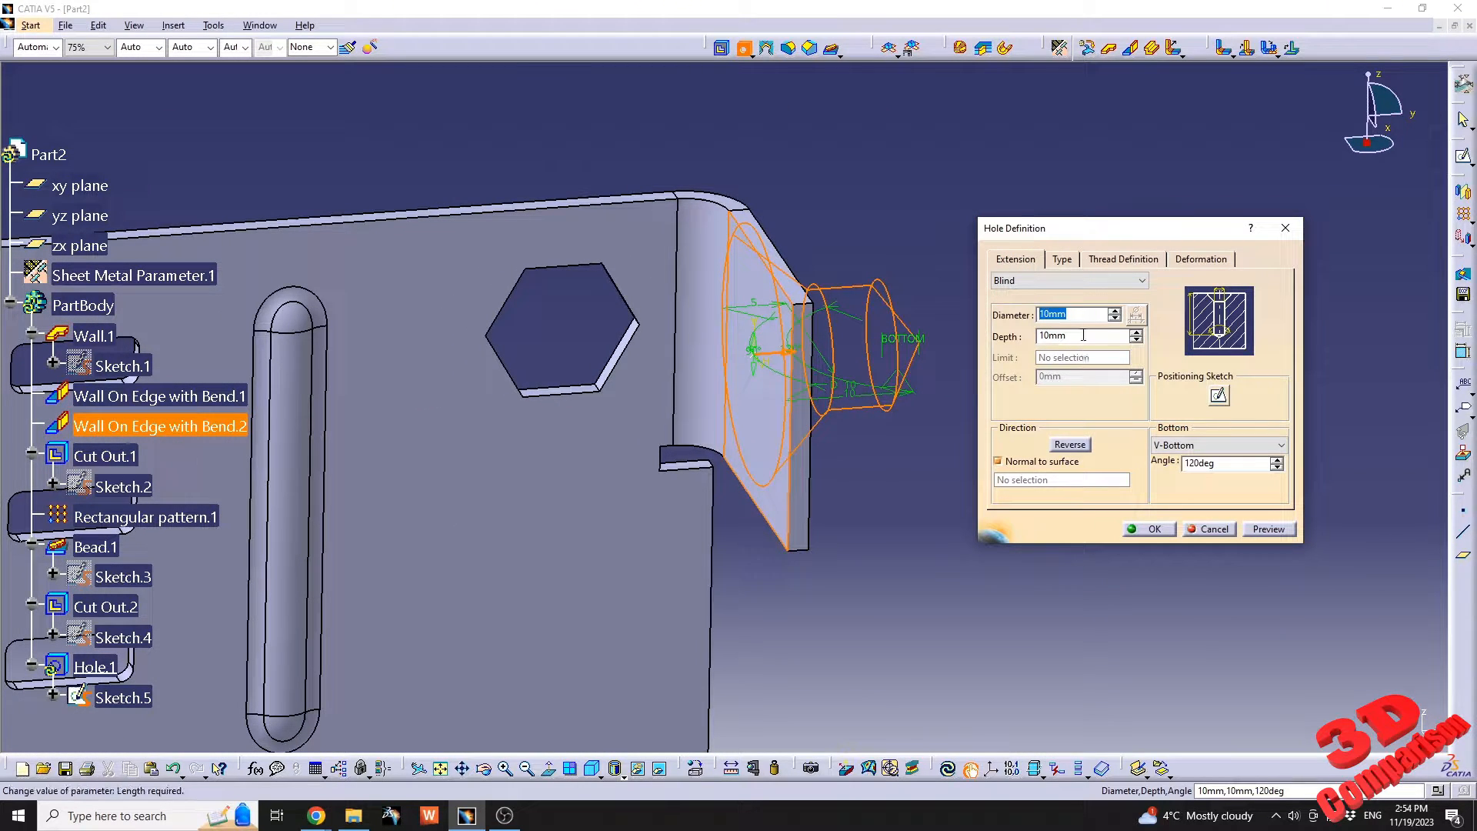
click(1080, 337)
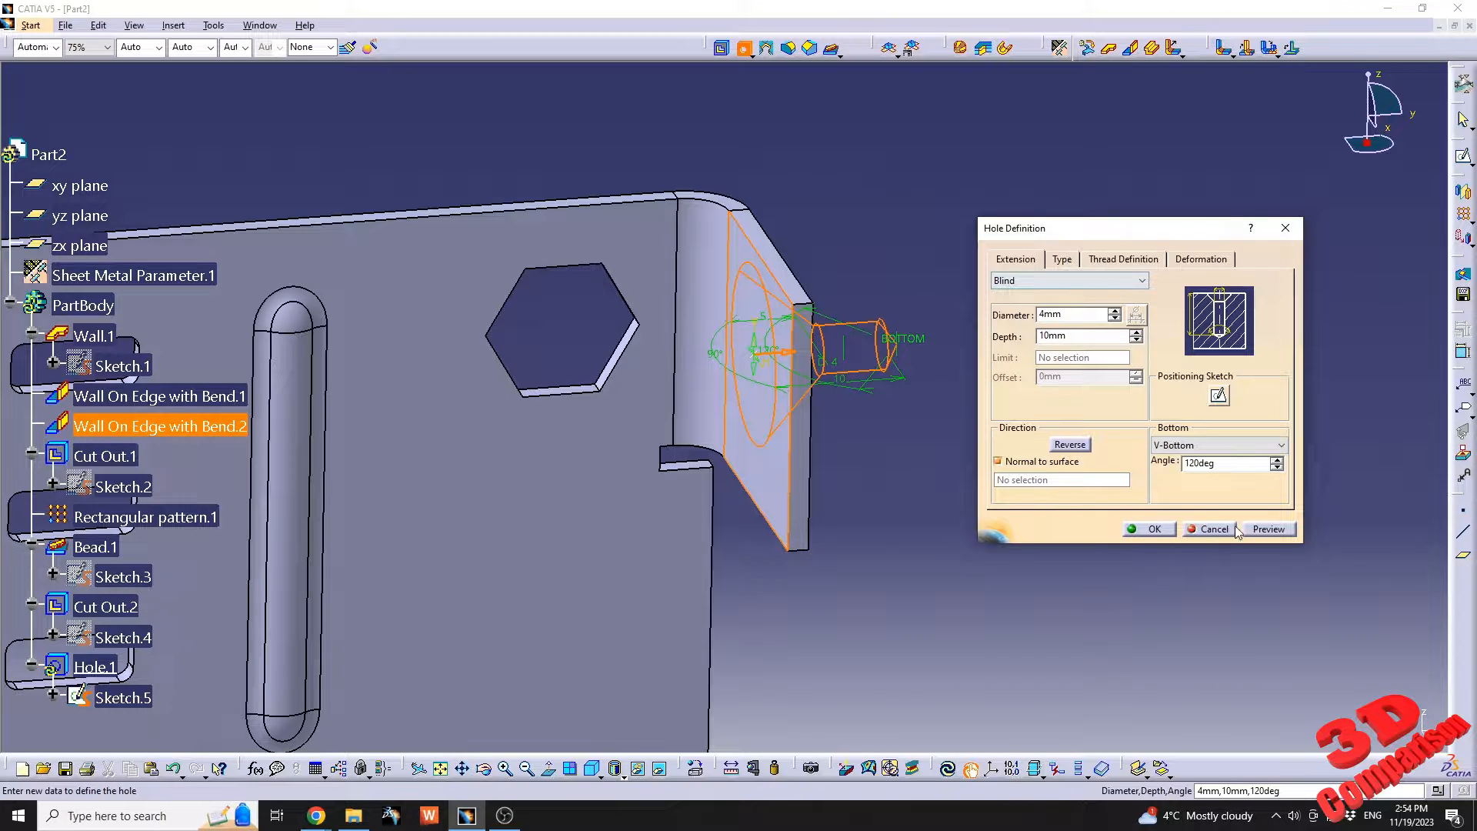
click(1262, 530)
middle_drag(930, 414, 873, 385)
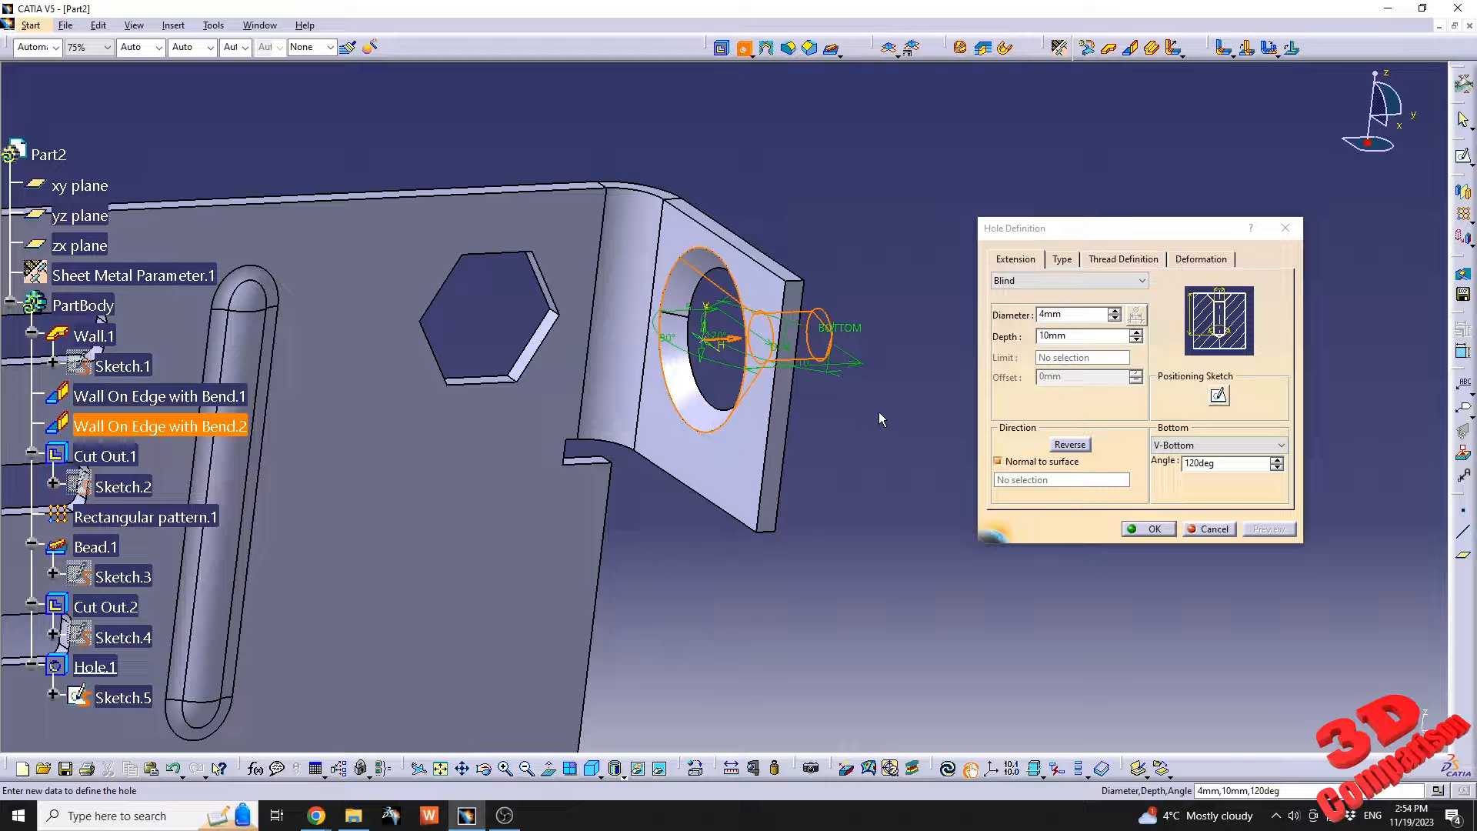
Review the hole's thread options and change its type to Counterbored.
click(1061, 261)
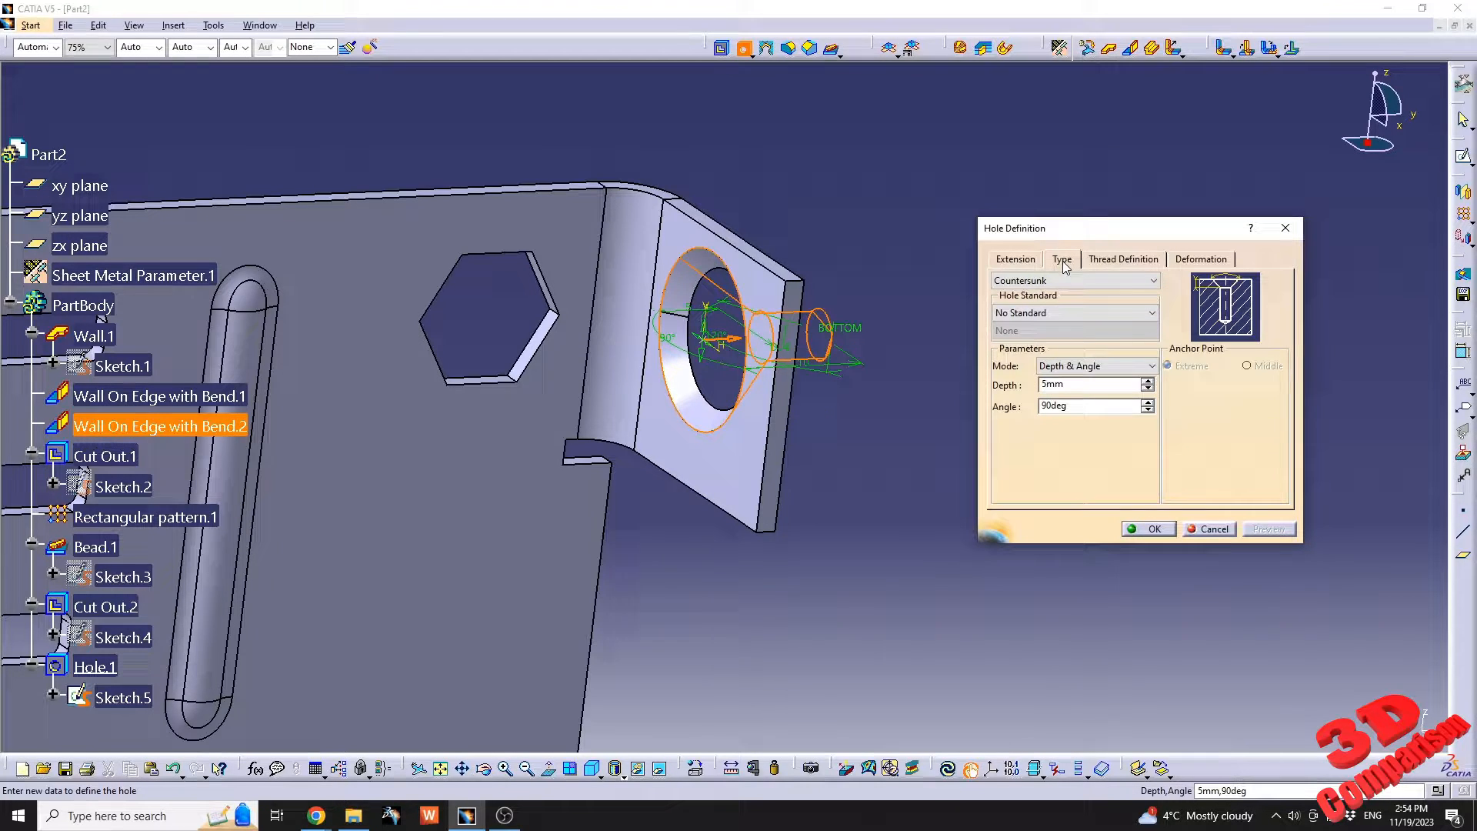
click(1106, 260)
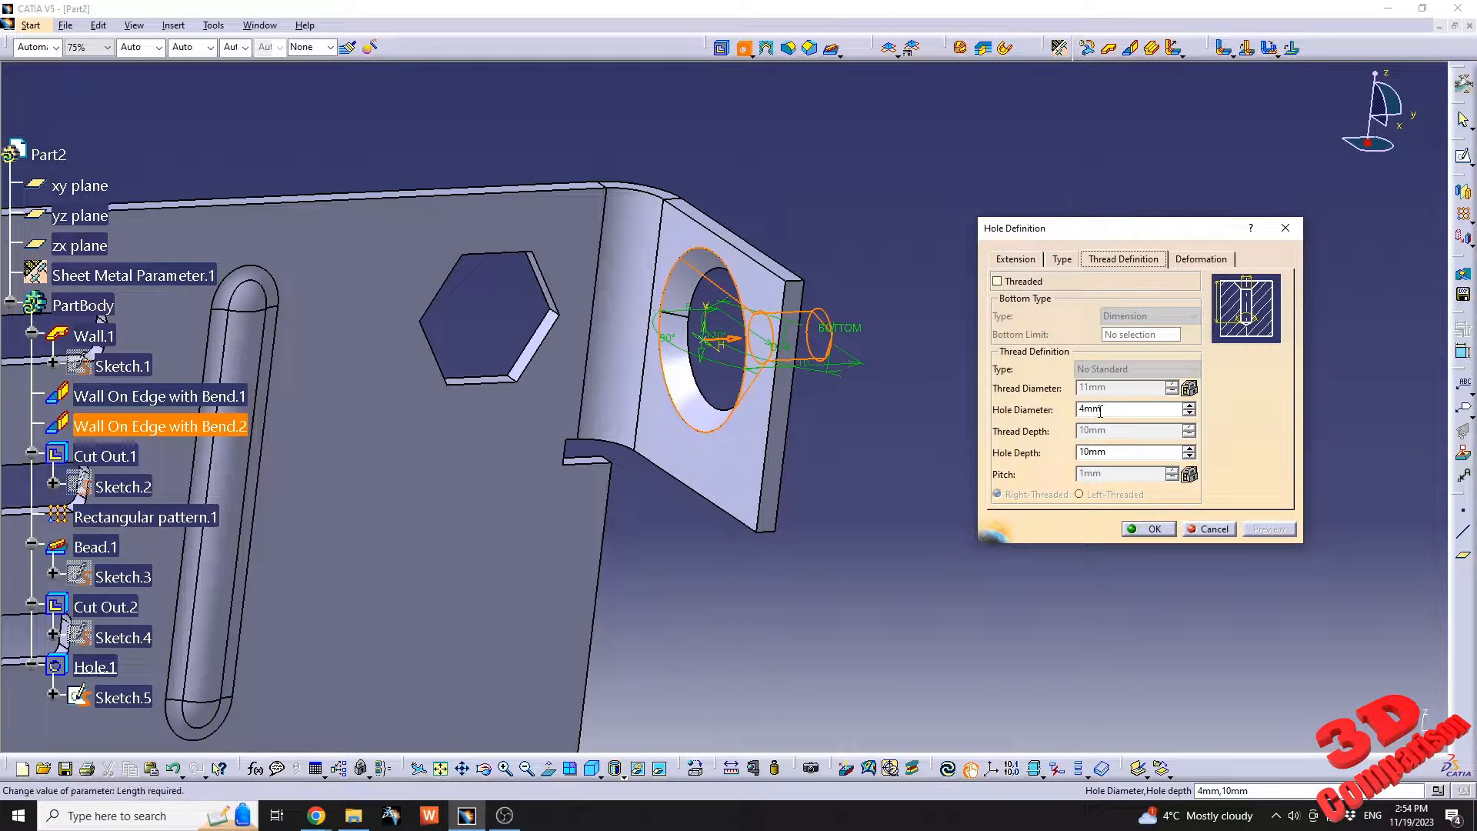
click(1063, 260)
click(1099, 262)
click(1062, 261)
click(1065, 280)
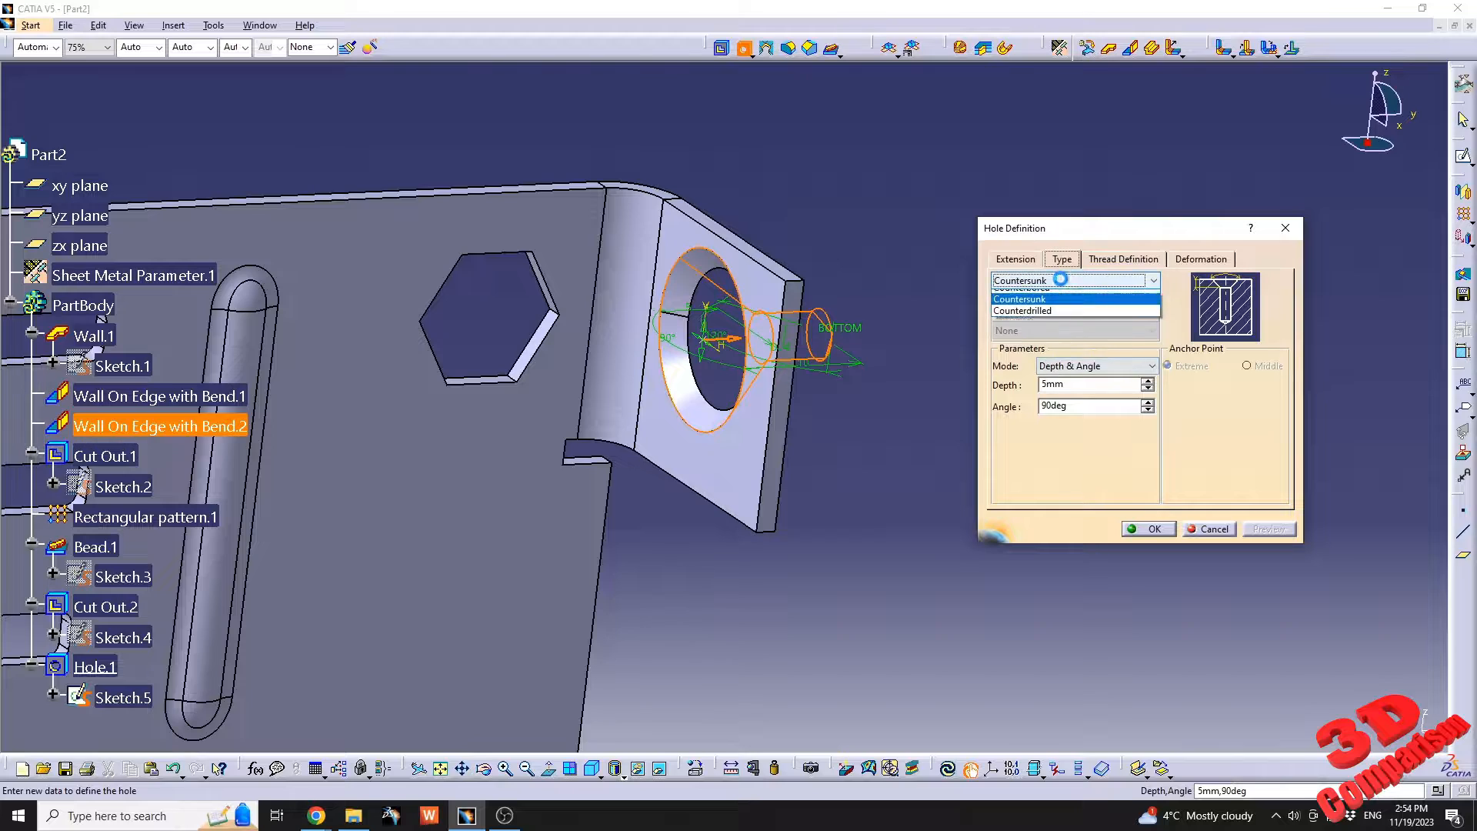
click(1050, 319)
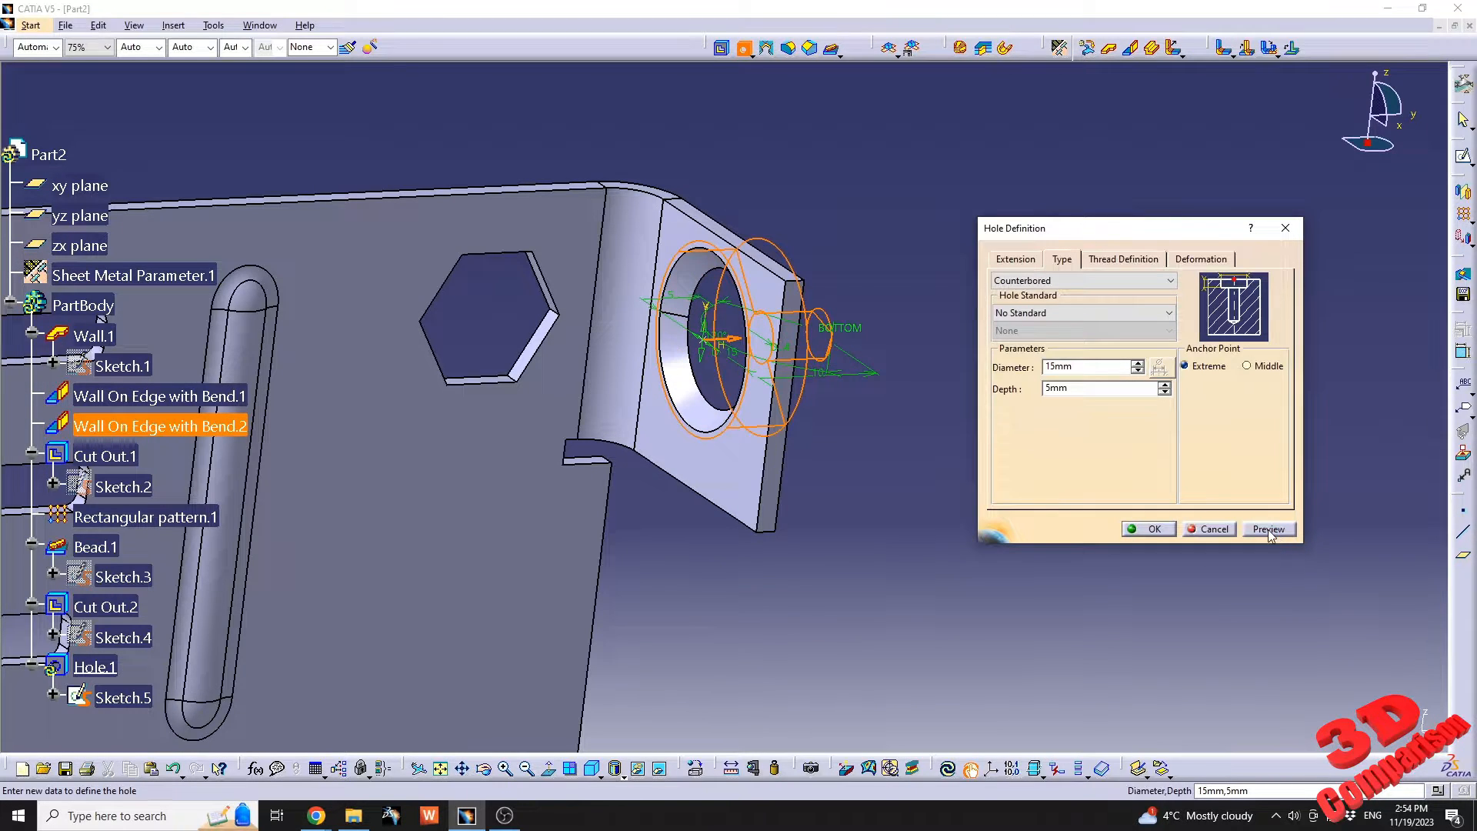
Try to set the counterbored hole's total depth to 4 mm and preview it.
click(1011, 261)
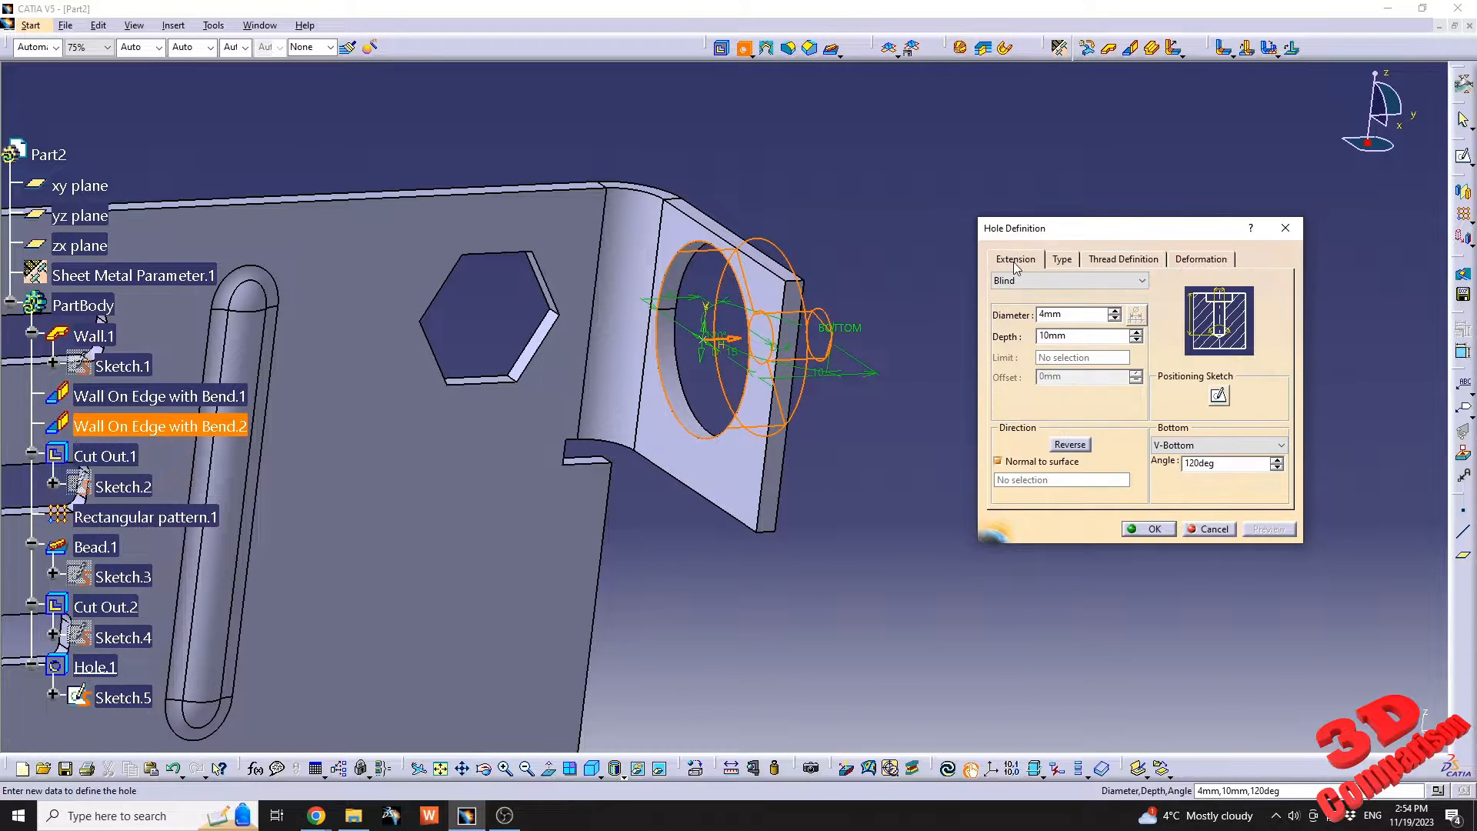
double_click(1082, 337)
text(4)
click(1273, 531)
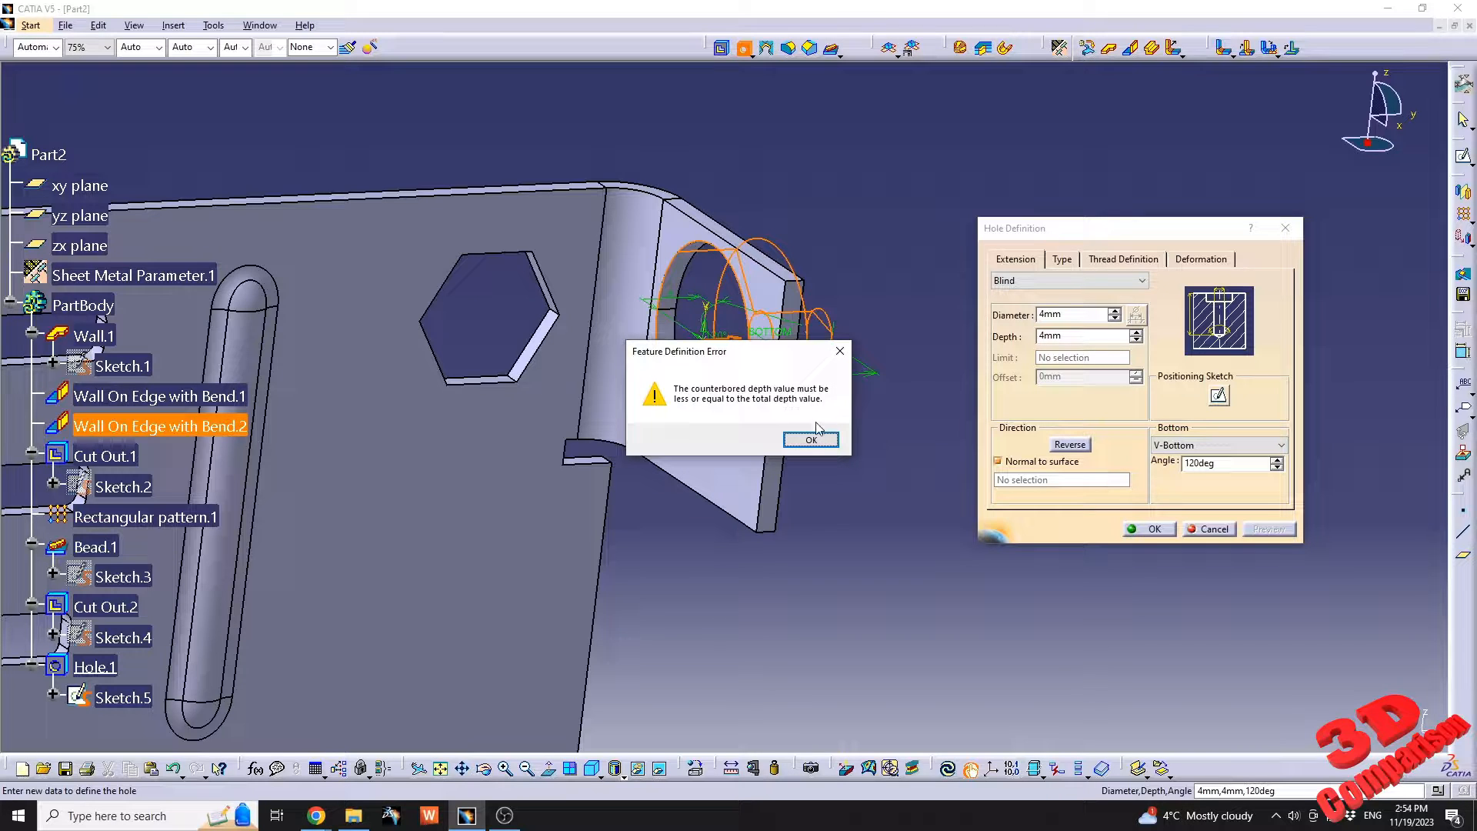
Set the counterbored hole's total depth to 5 mm, preview it and create the hole.
click(812, 440)
double_click(1078, 337)
text(5)
click(1278, 527)
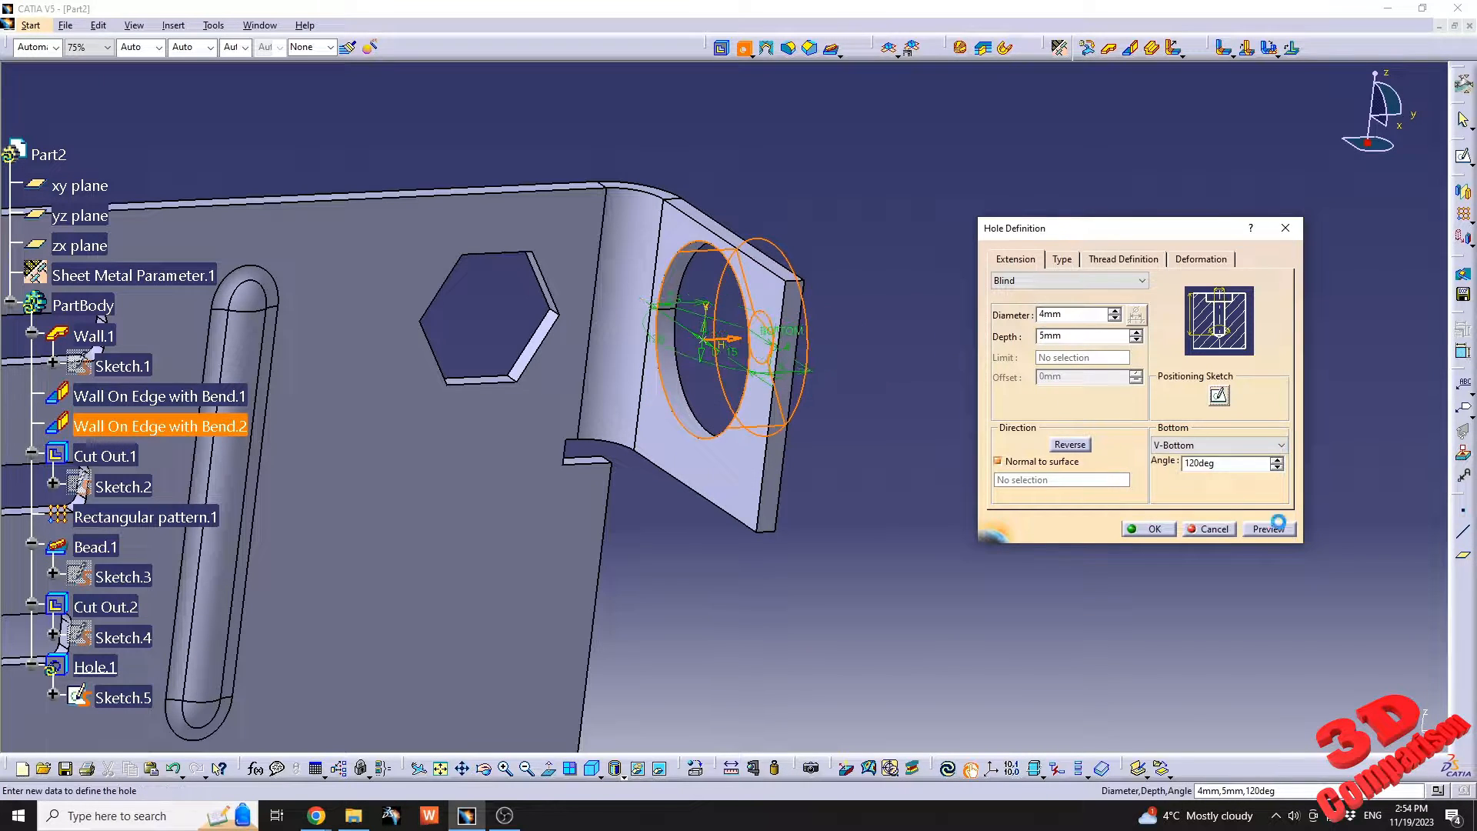
click(1284, 531)
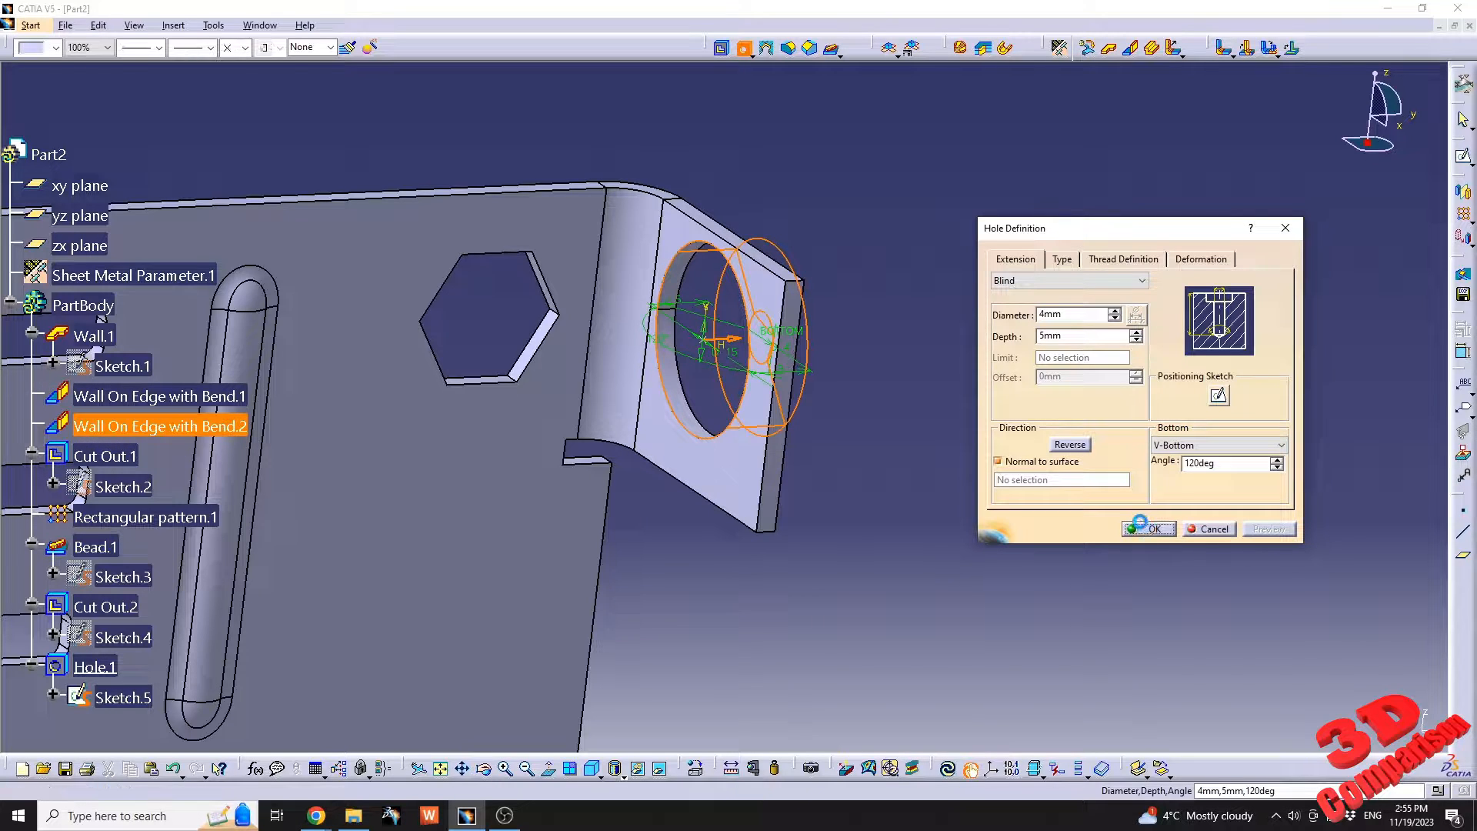
click(1148, 529)
Edit the side wall hole's definition and set its counterbore diameter to 5 mm.
middle_drag(740, 332, 712, 377)
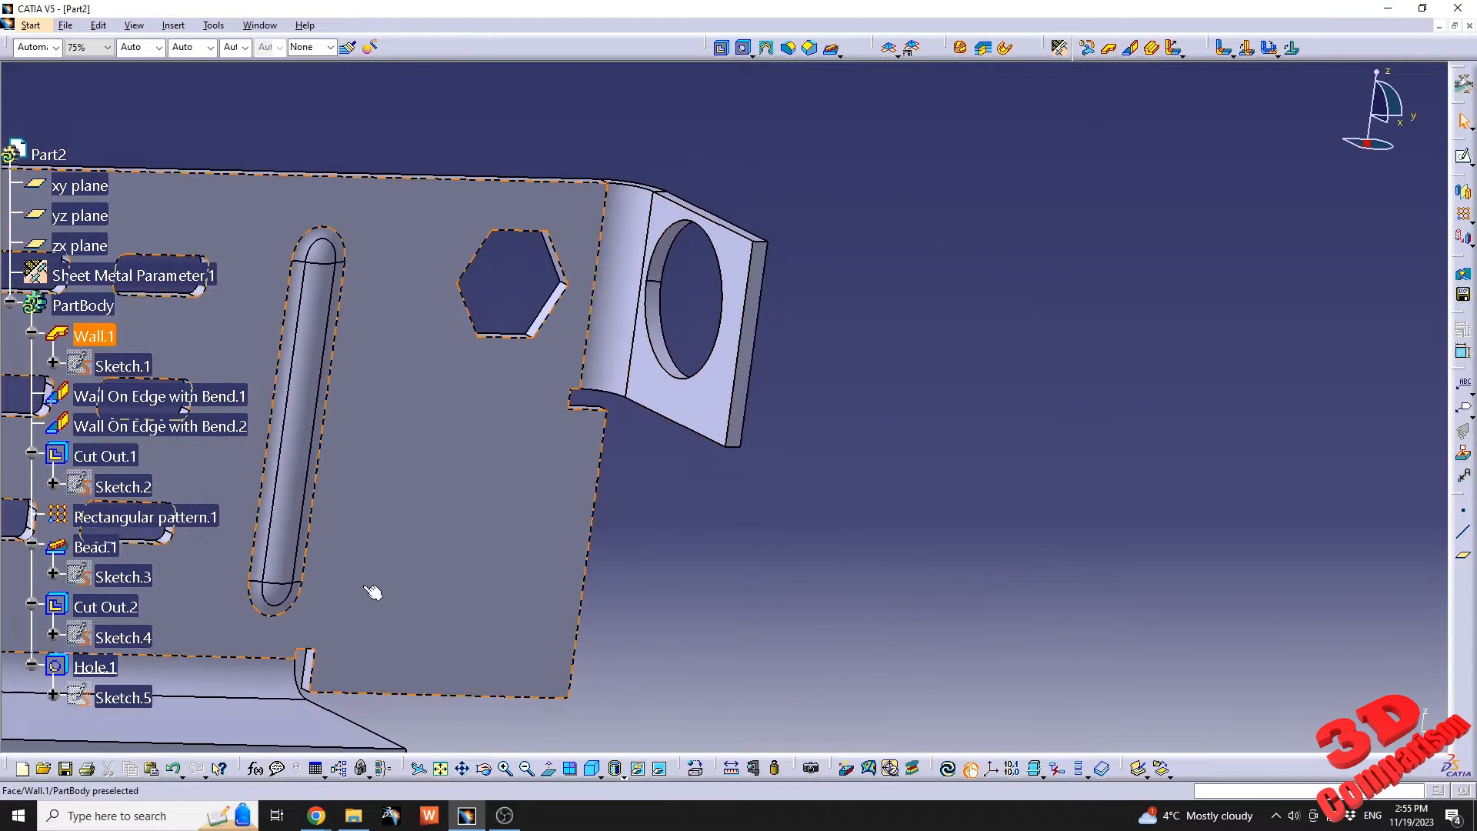
click(106, 669)
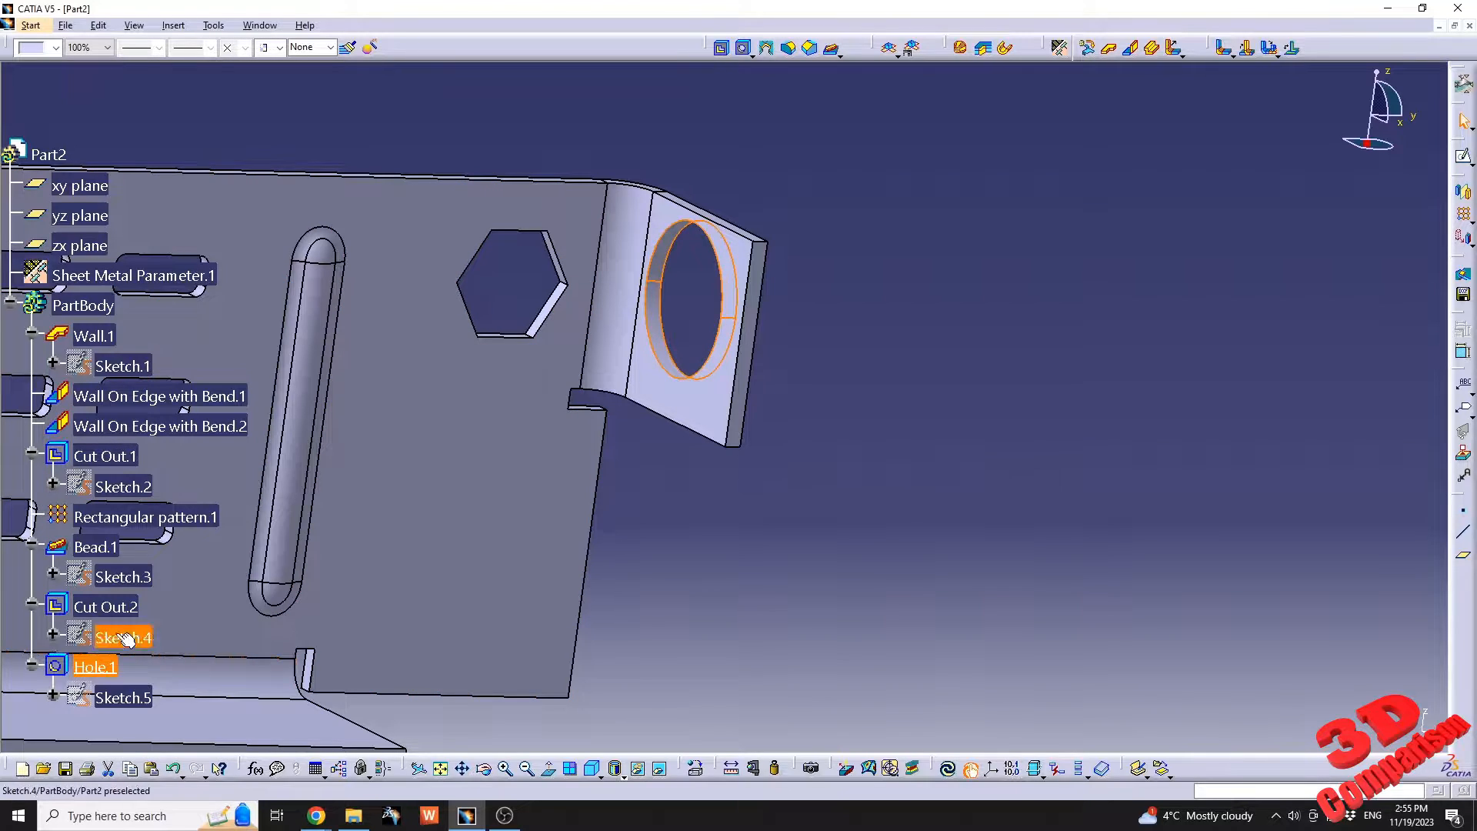
right_click(93, 666)
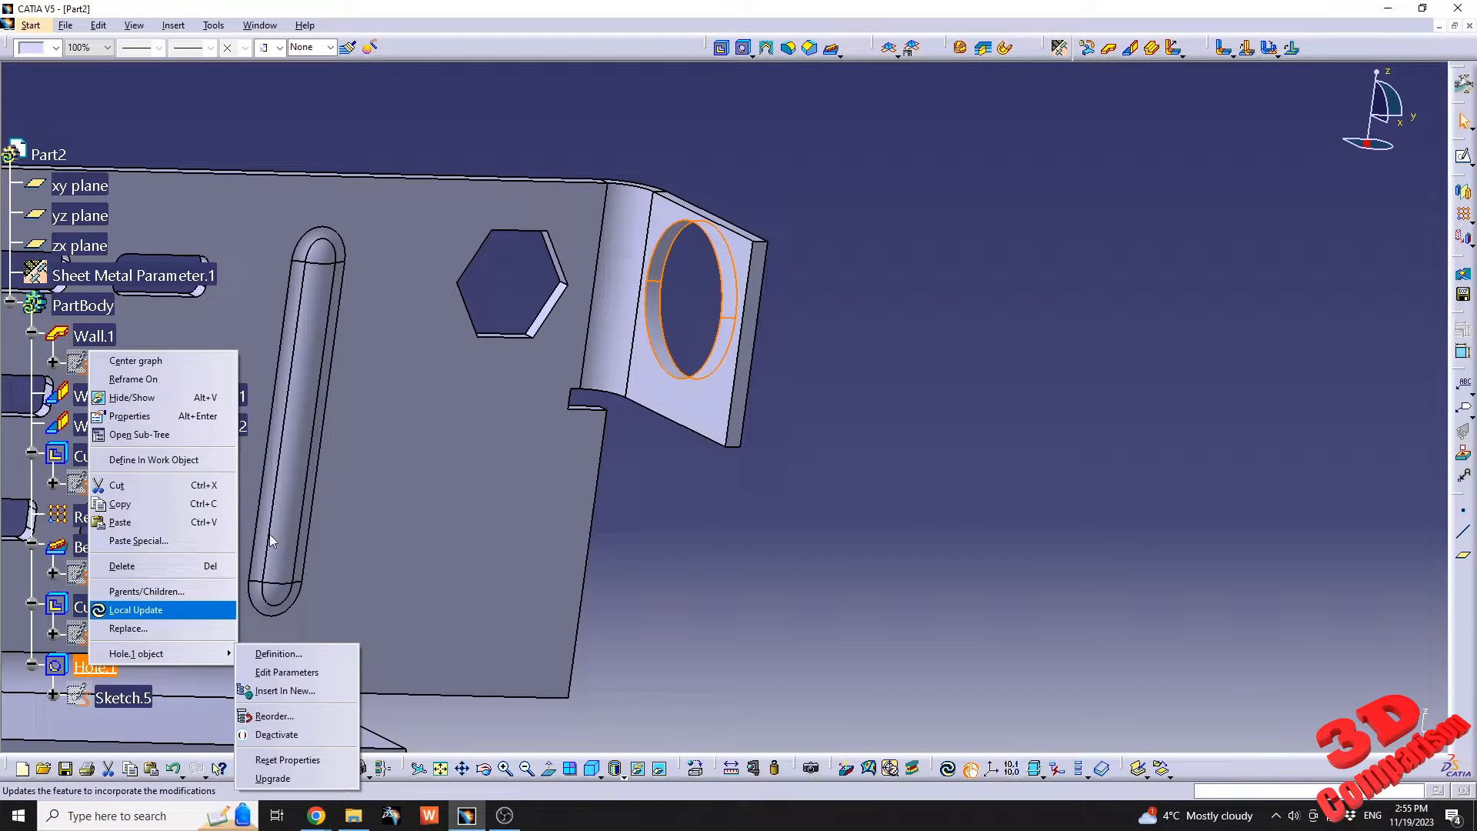
click(296, 654)
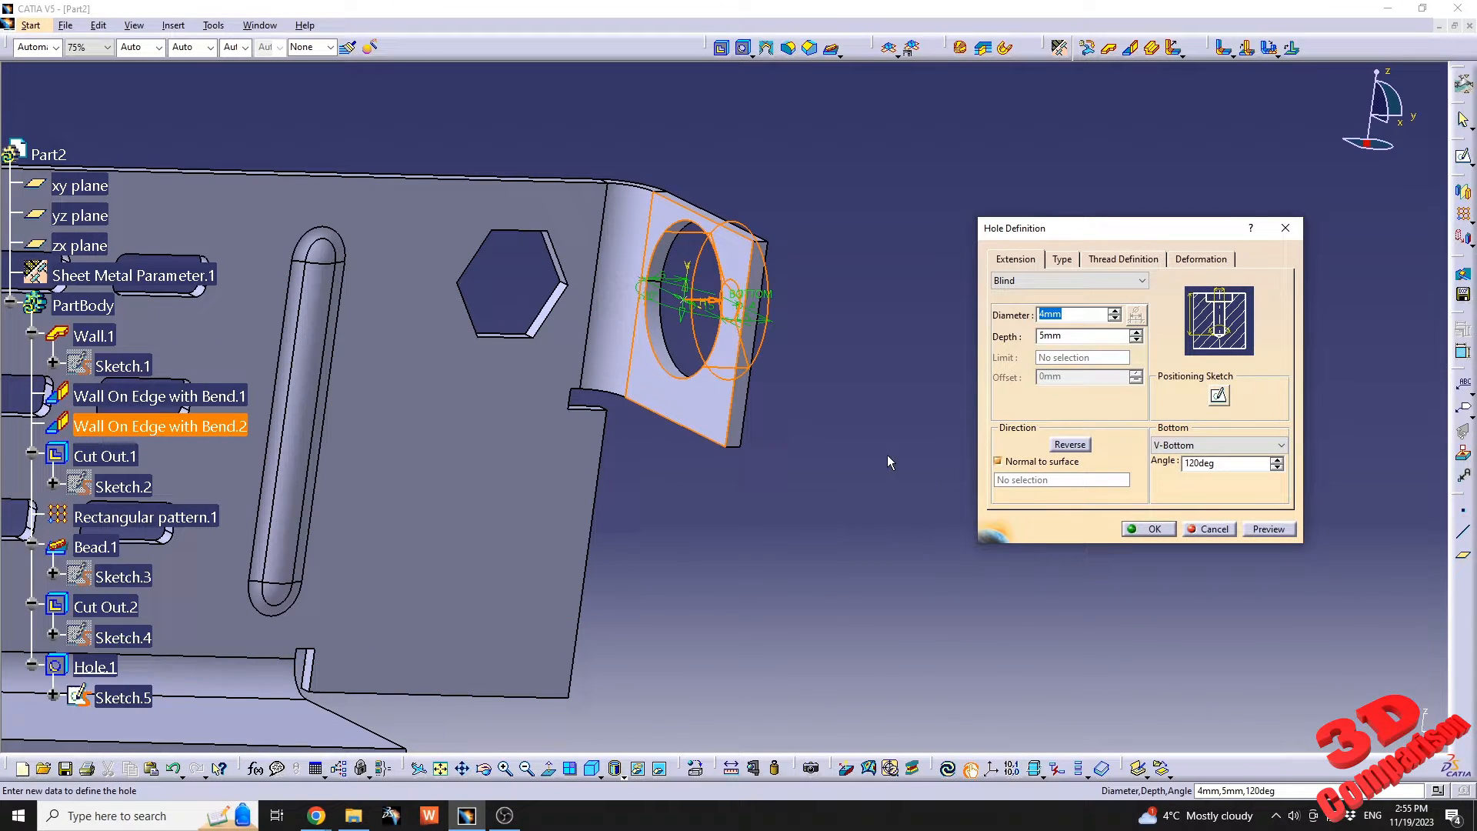
click(1067, 264)
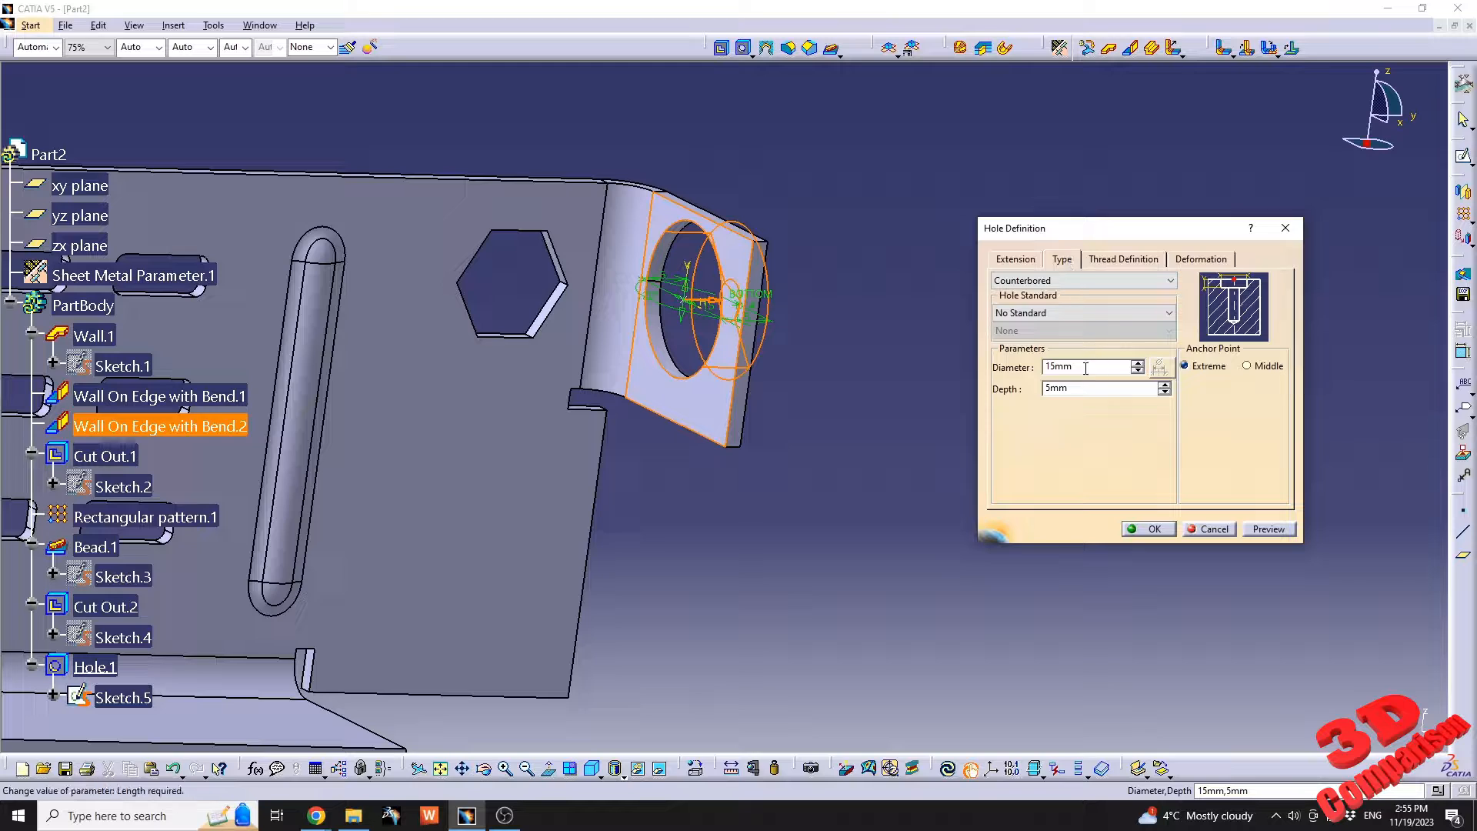
double_click(1091, 367)
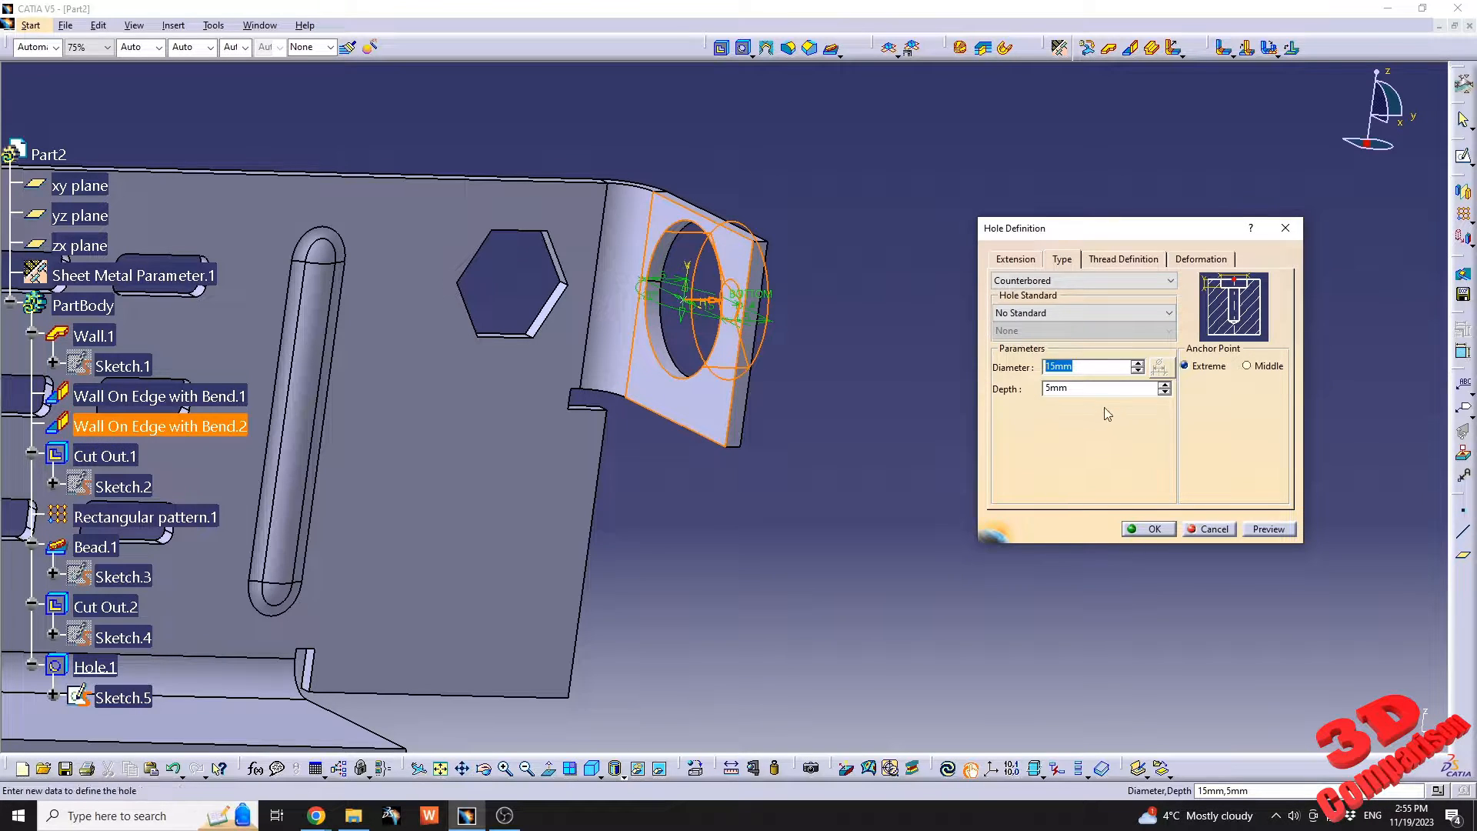
text(5)
key(Tab)
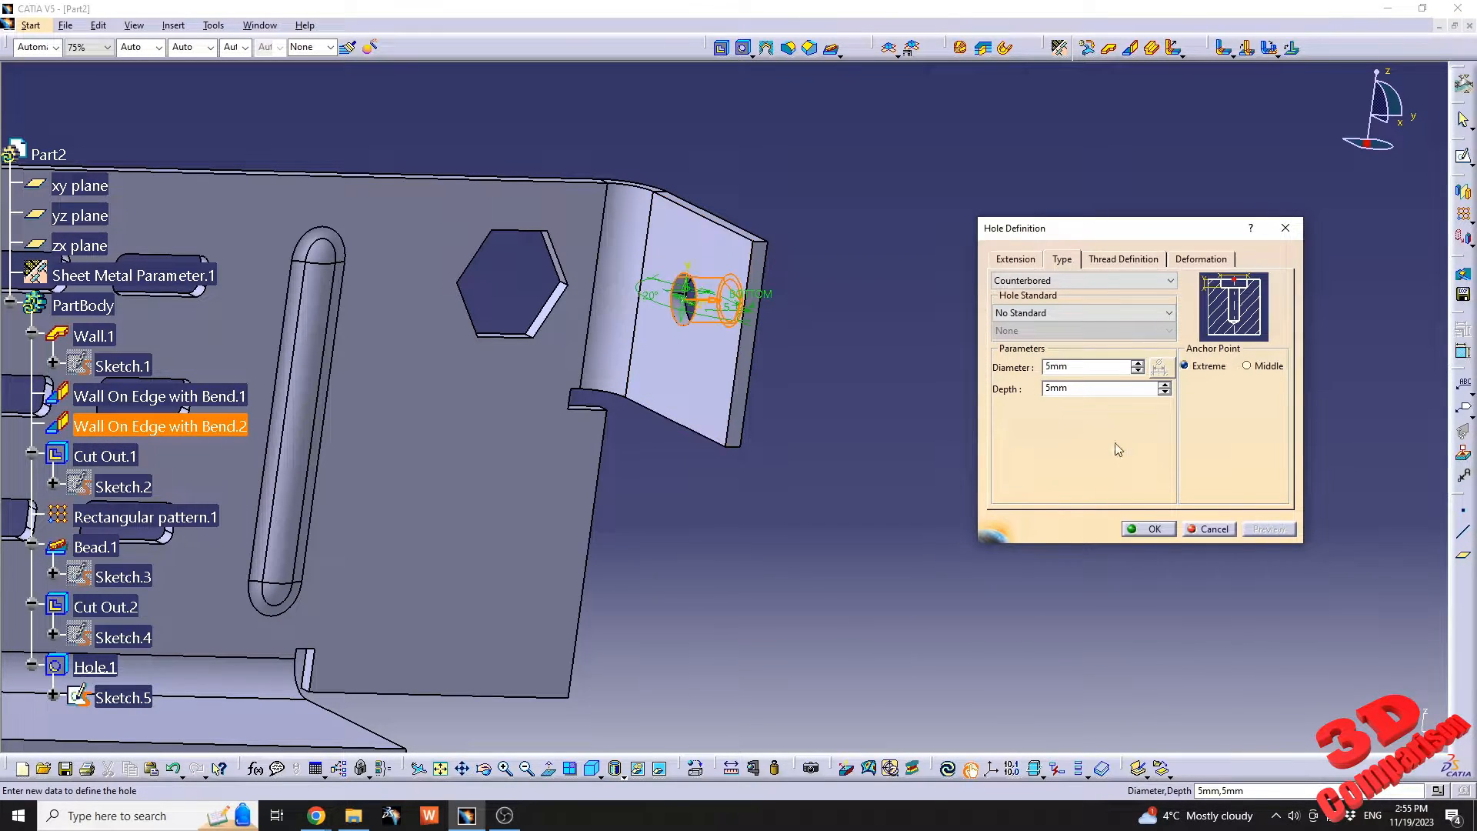
middle_drag(772, 335, 719, 344)
click(1154, 529)
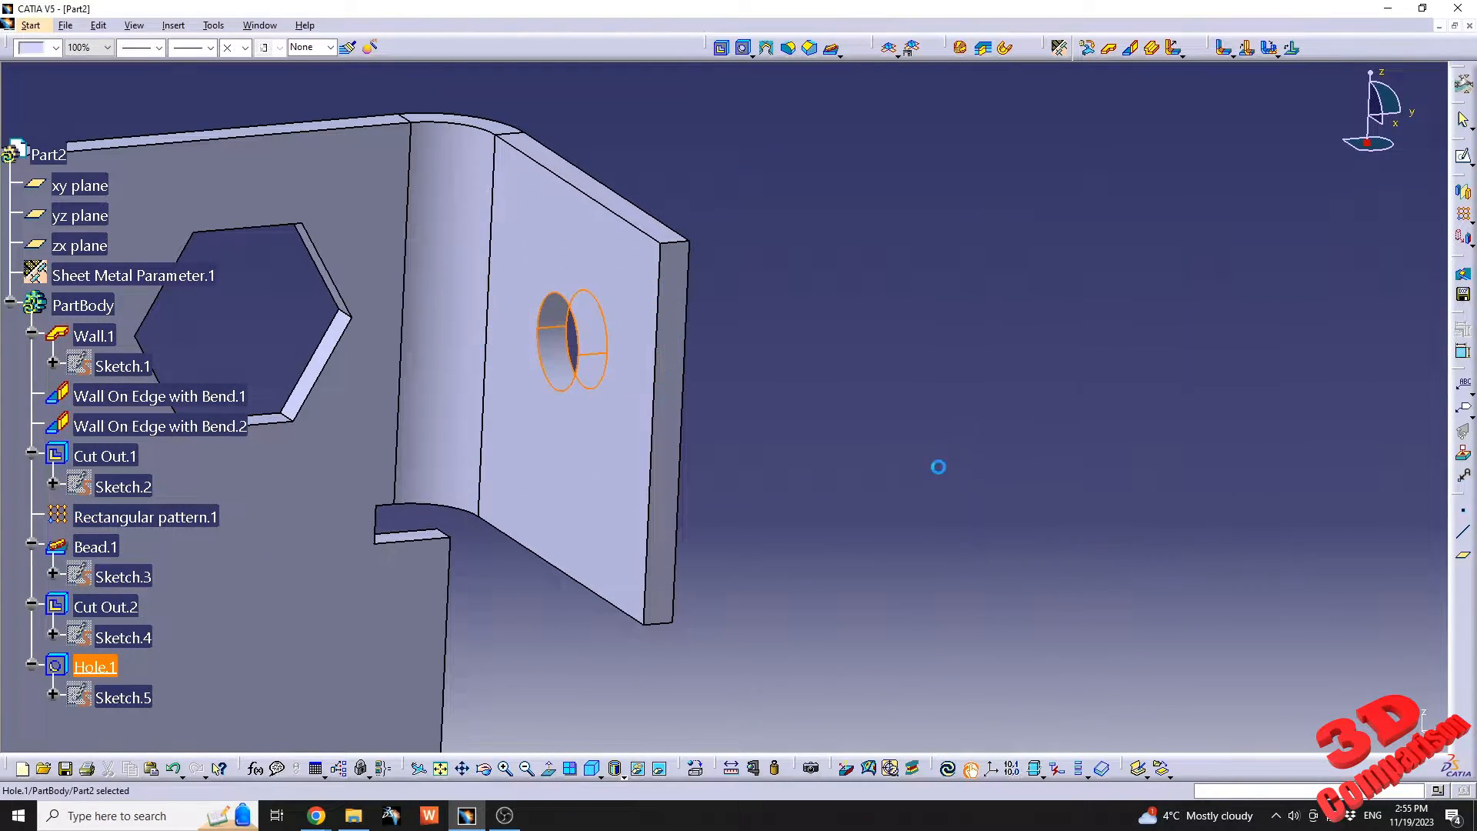
Open the side wall hole's positioning sketch and move its centre point away from the sketch origin.
middle_drag(709, 400, 792, 336)
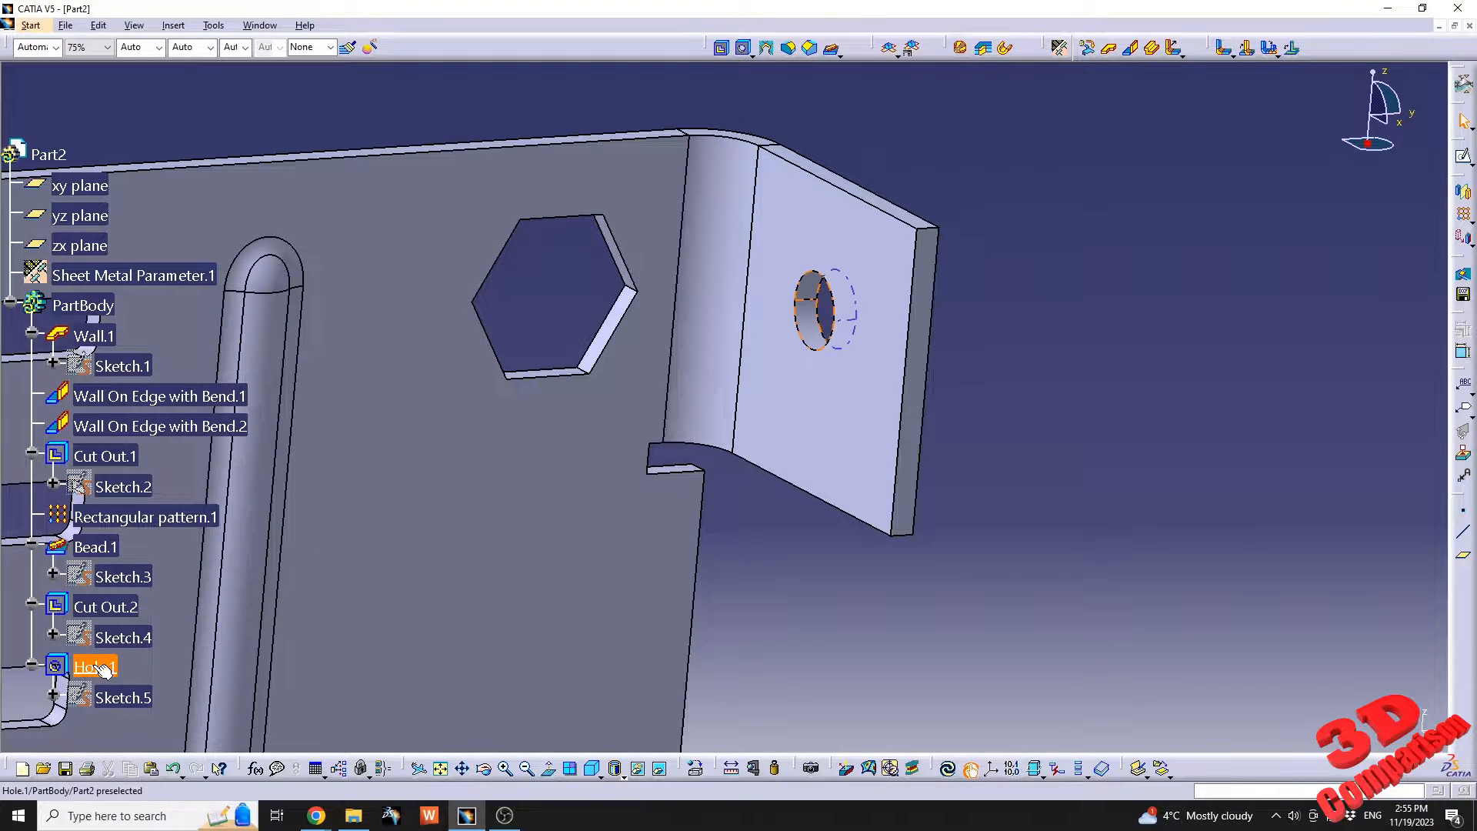
double_click(123, 697)
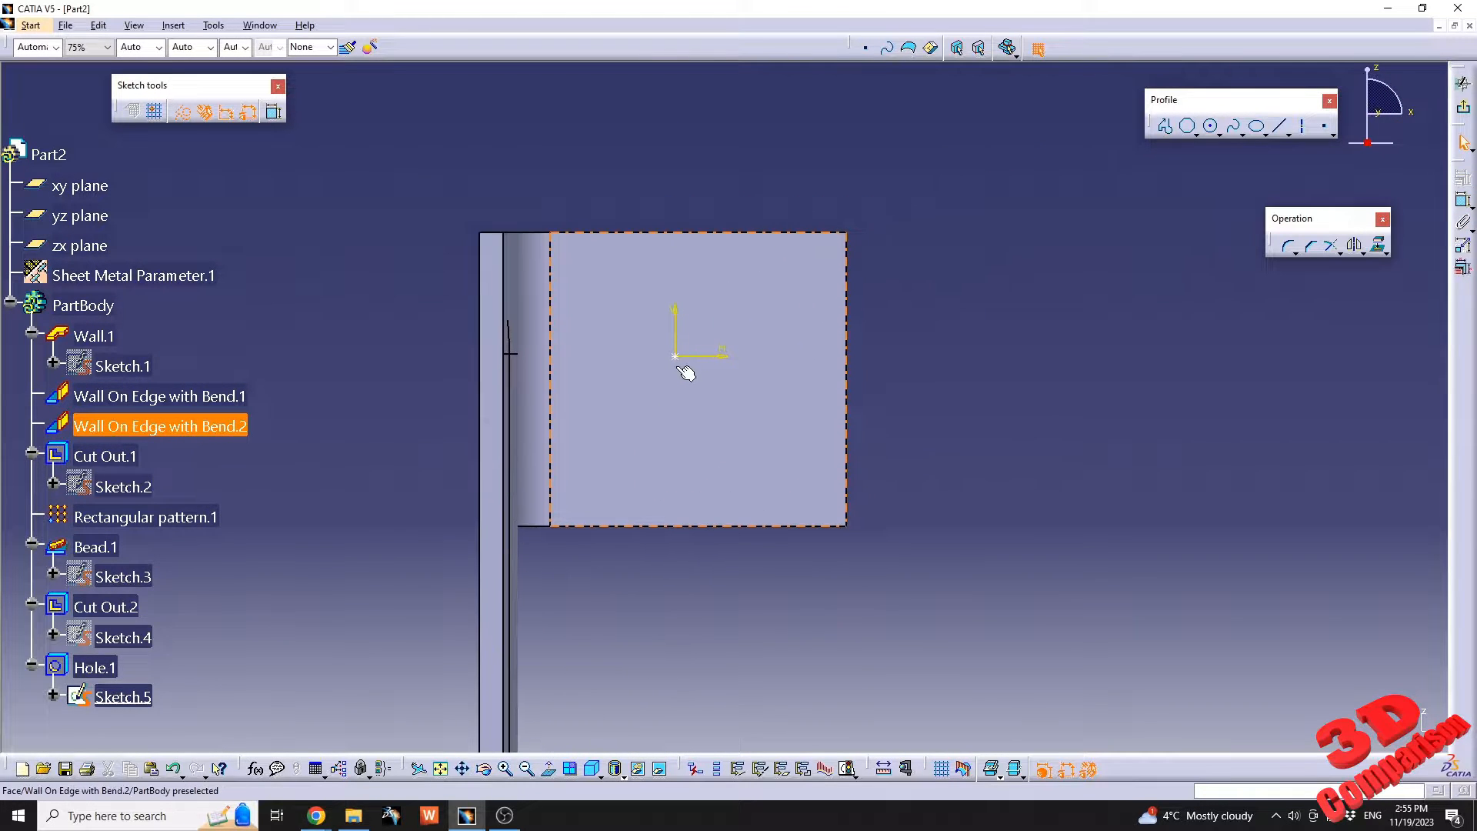
drag(700, 390, 699, 388)
click(1031, 323)
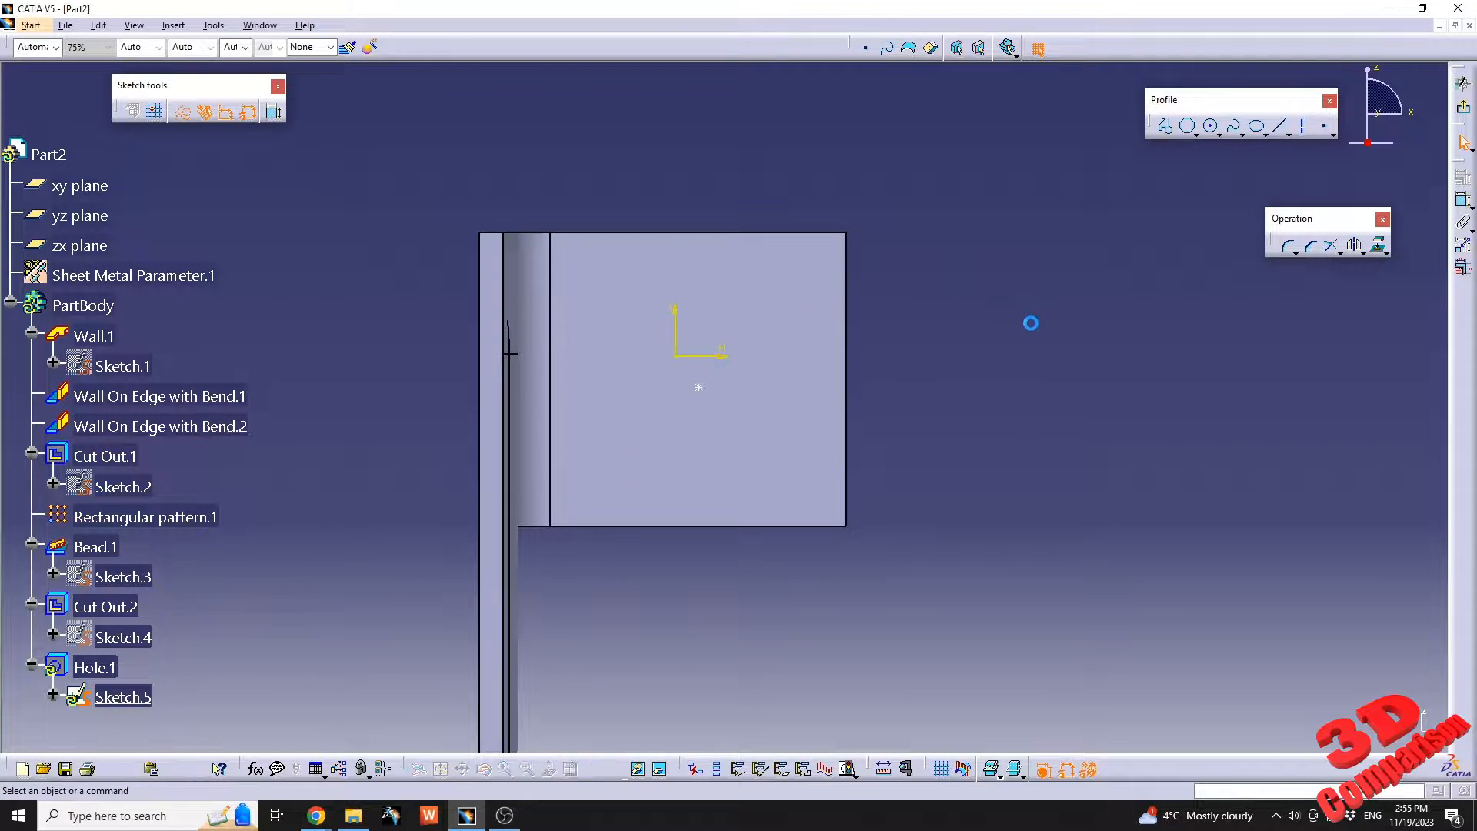
click(699, 388)
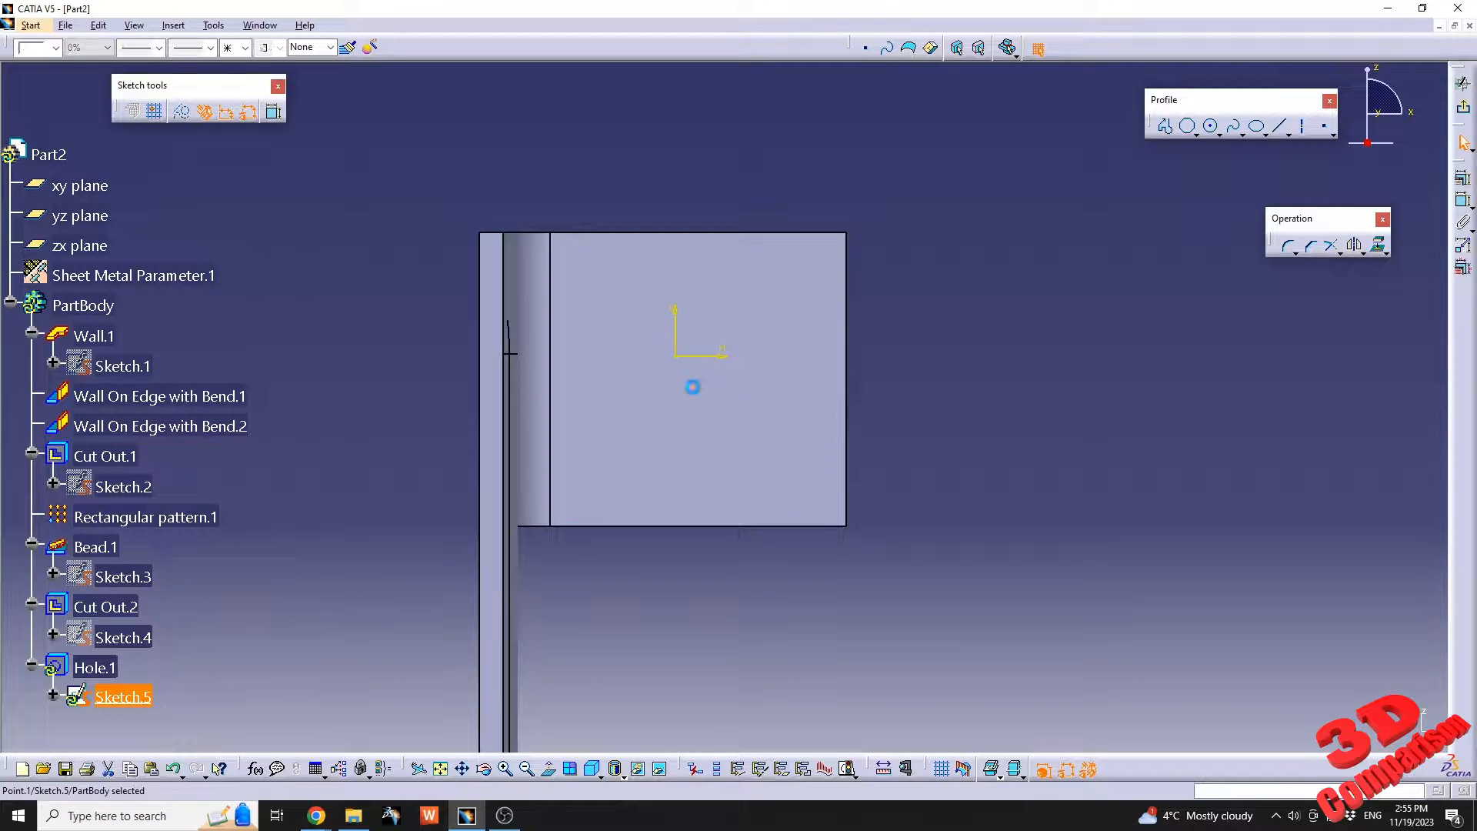
ctrl+click(552, 404)
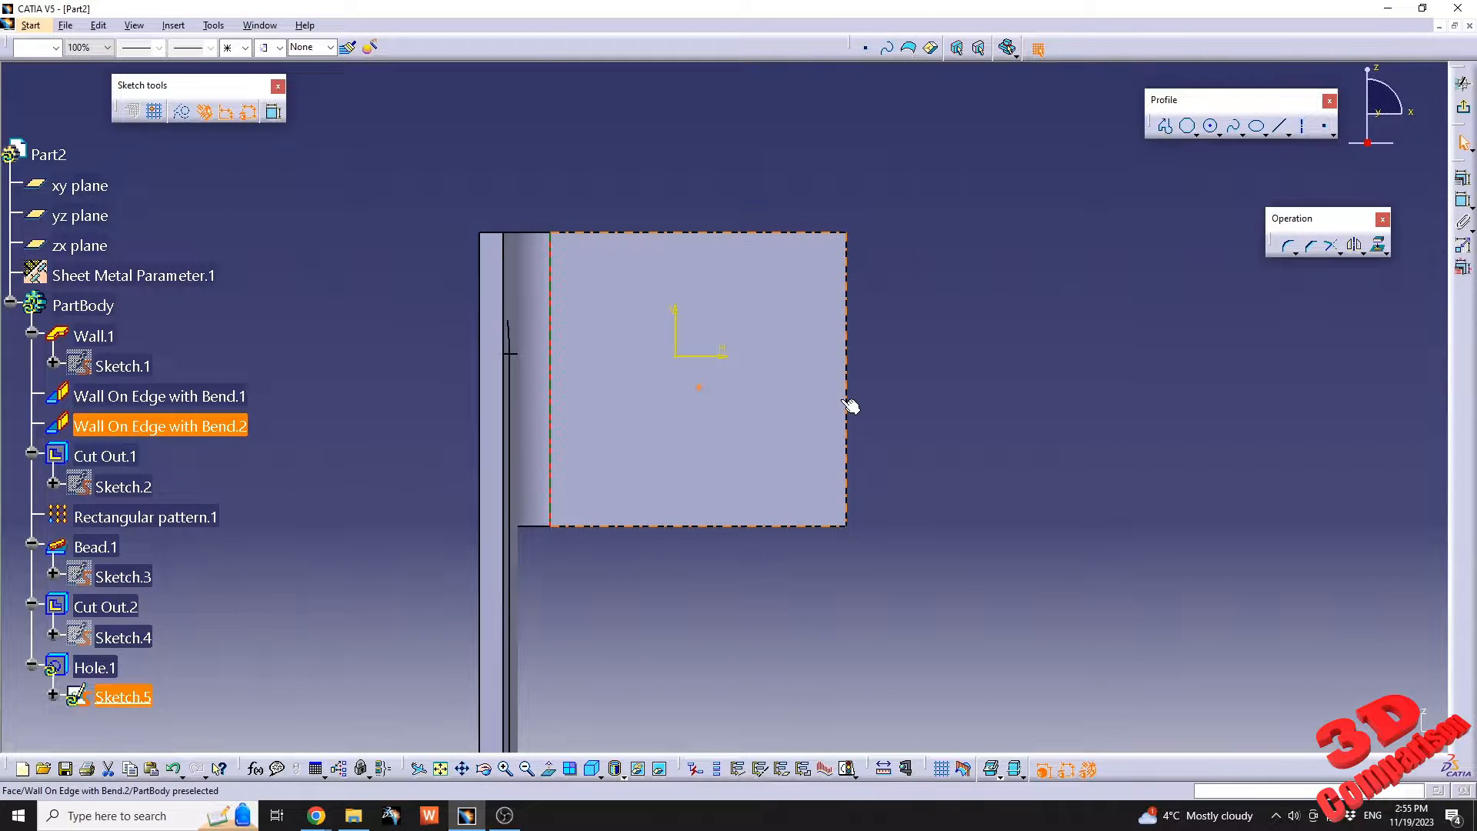
ctrl+click(849, 412)
click(1463, 178)
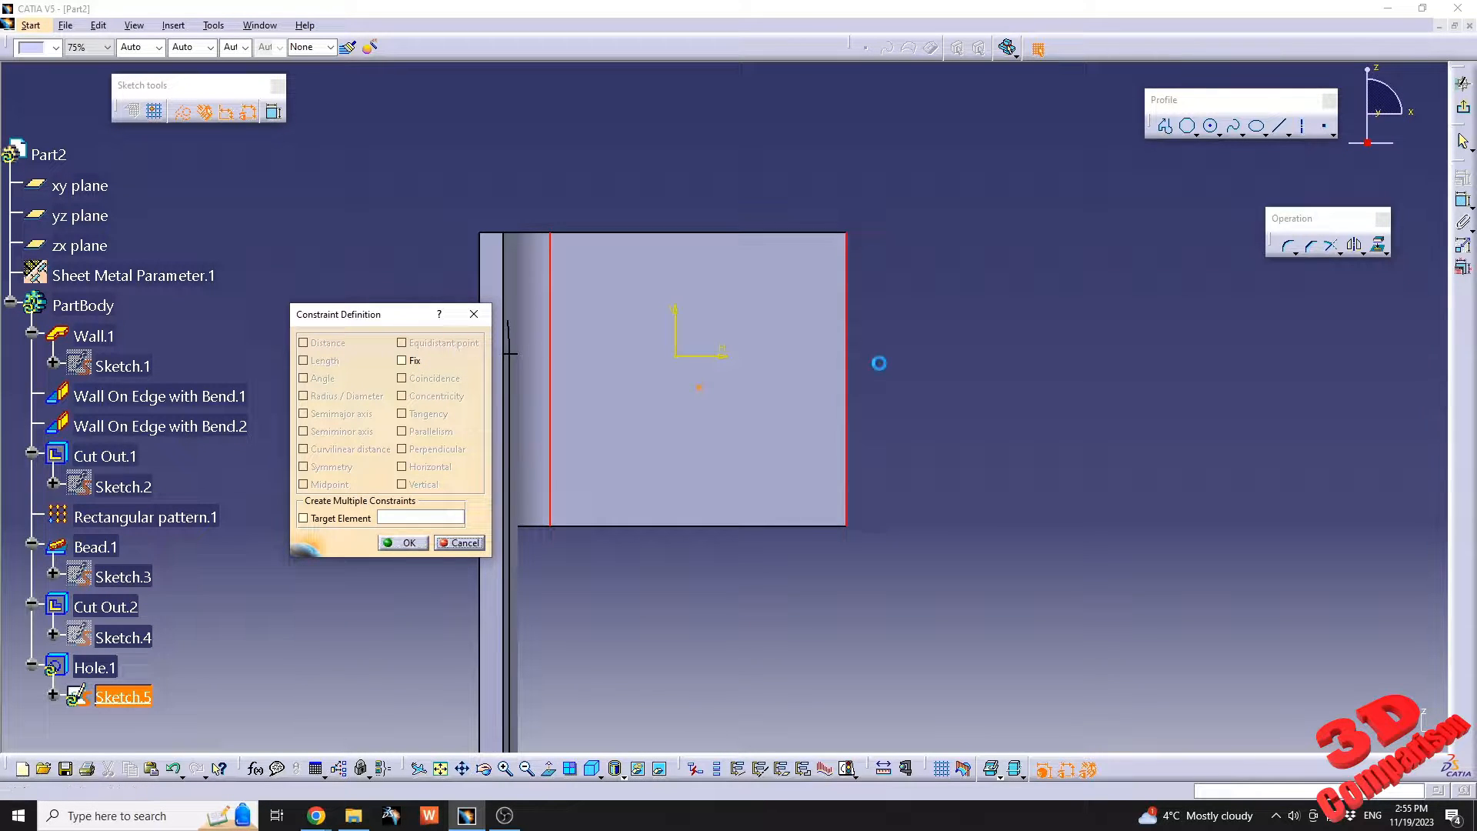
key(Escape)
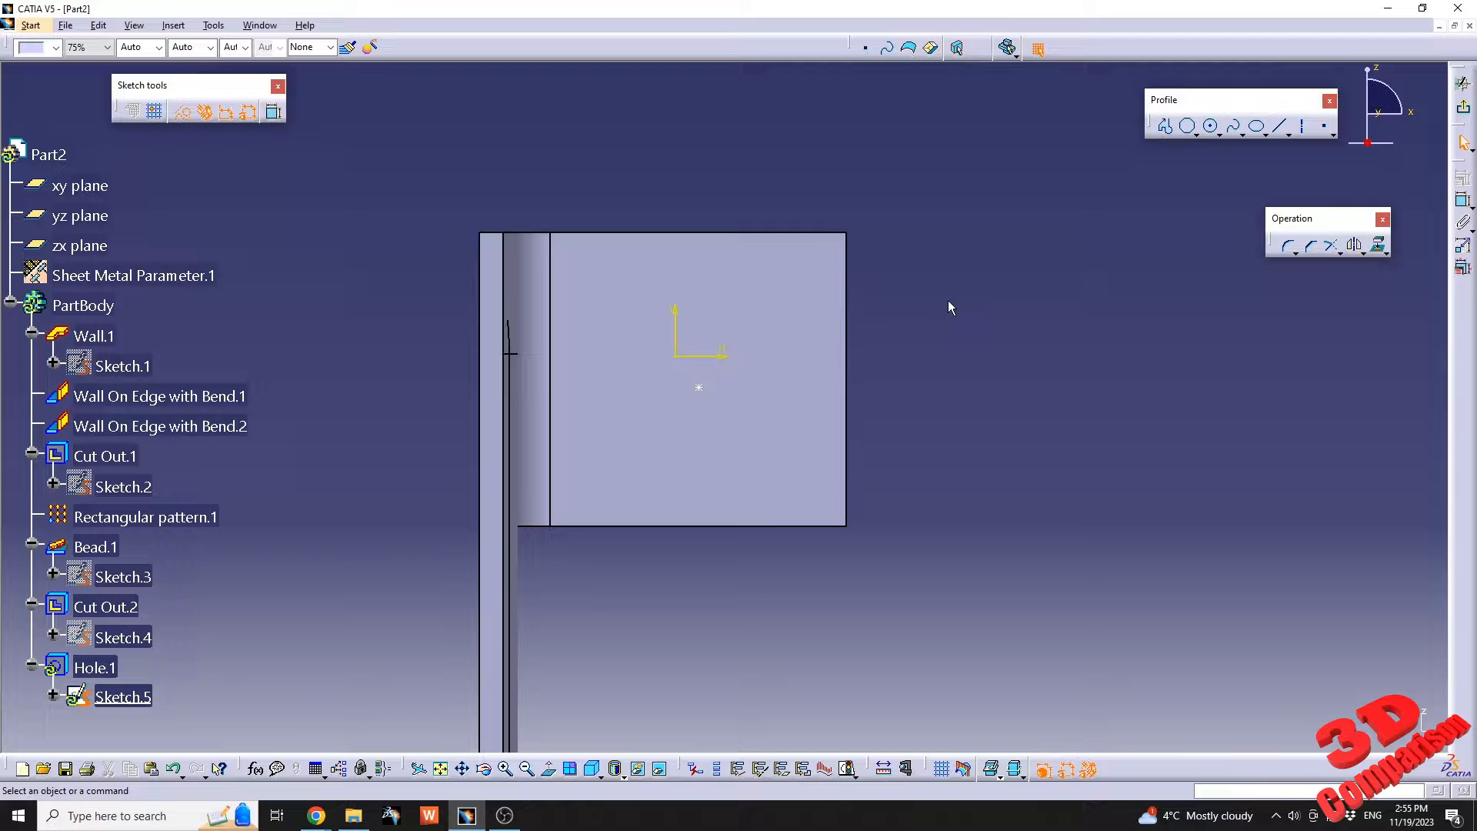
Constrain the hole's centre point as an equidistant point between the side wall's bend edge and its outer edge.
click(555, 394)
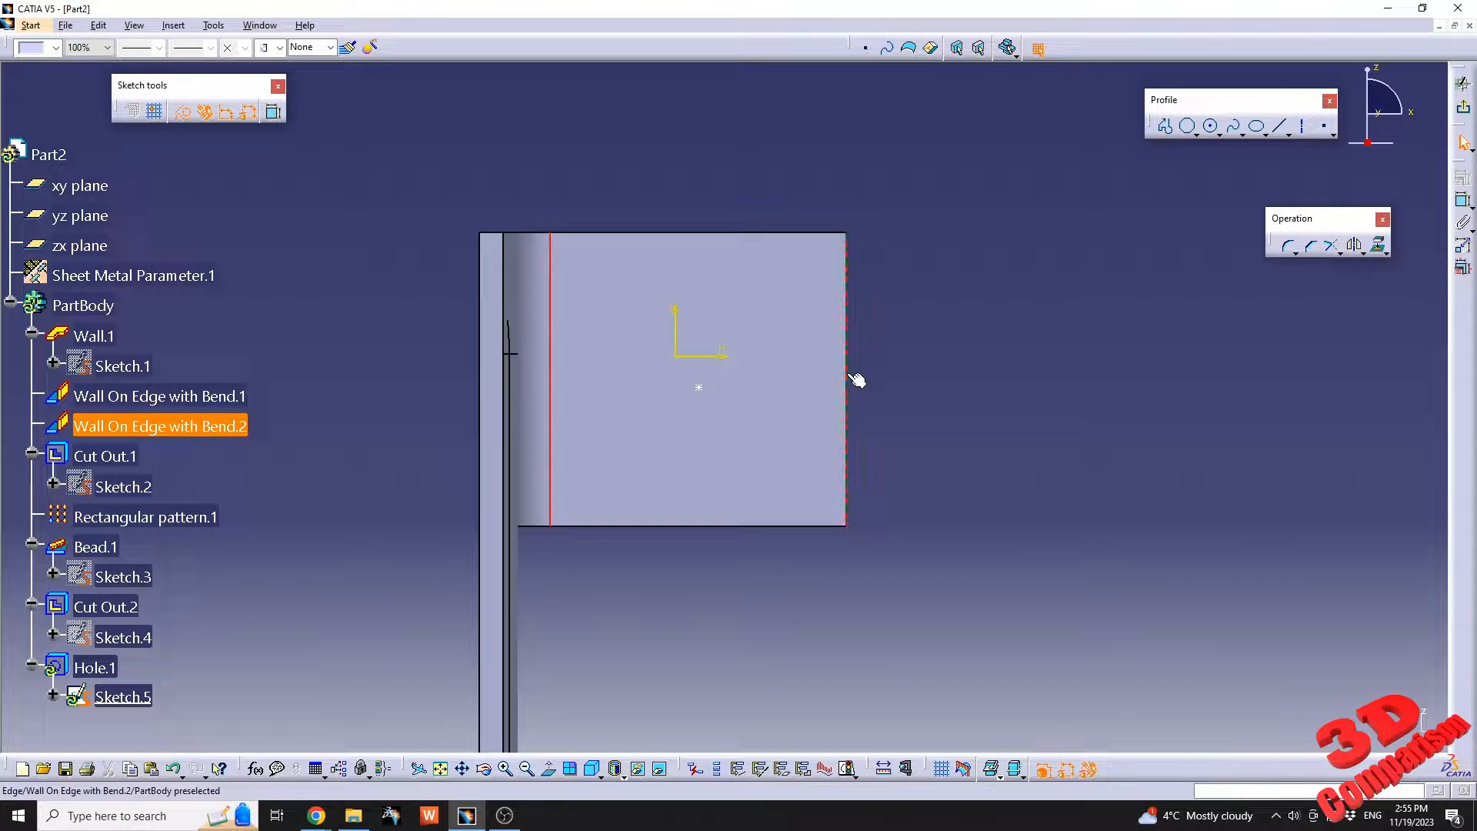
ctrl+click(714, 394)
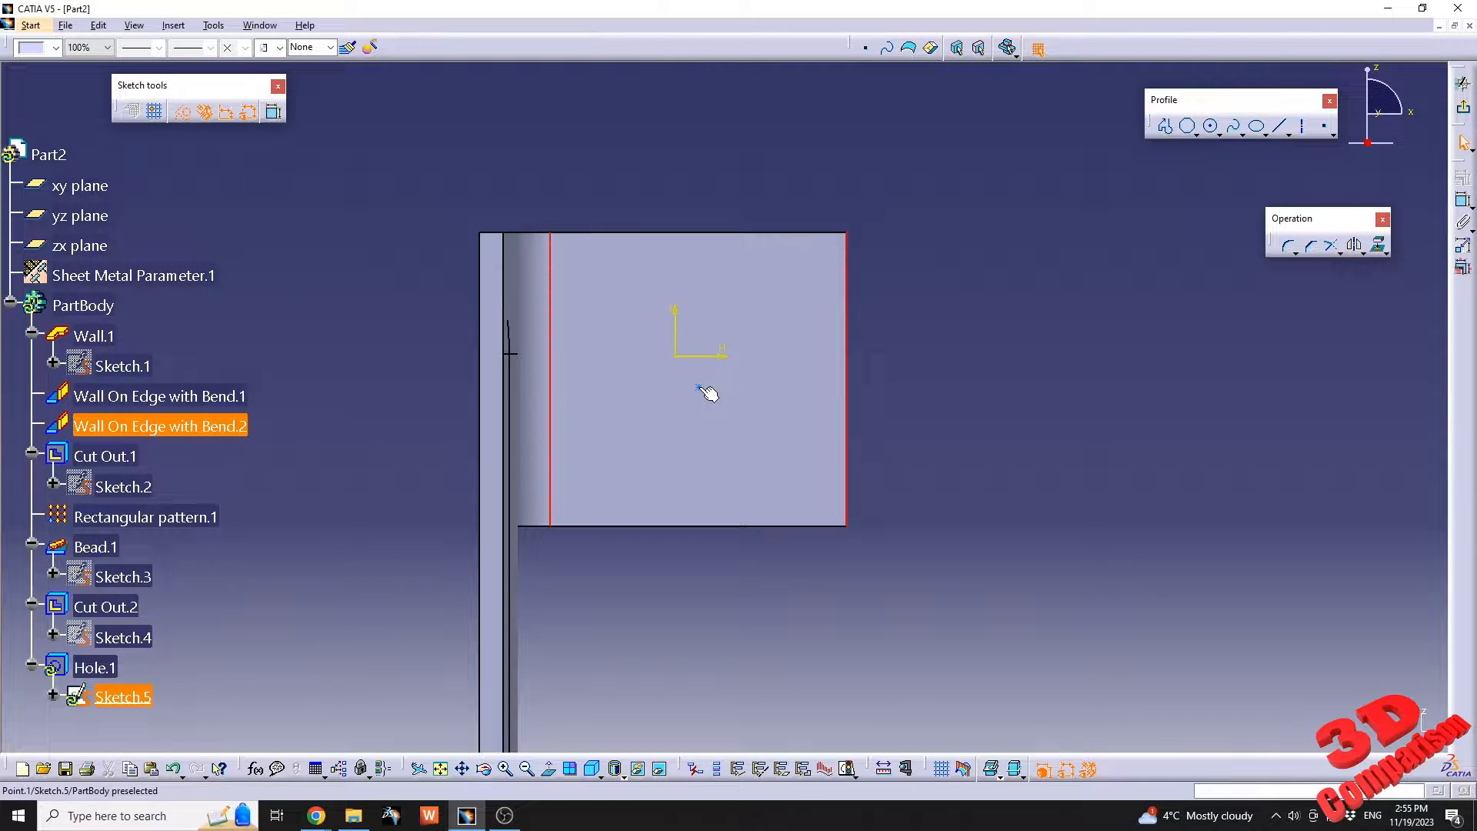
click(1461, 179)
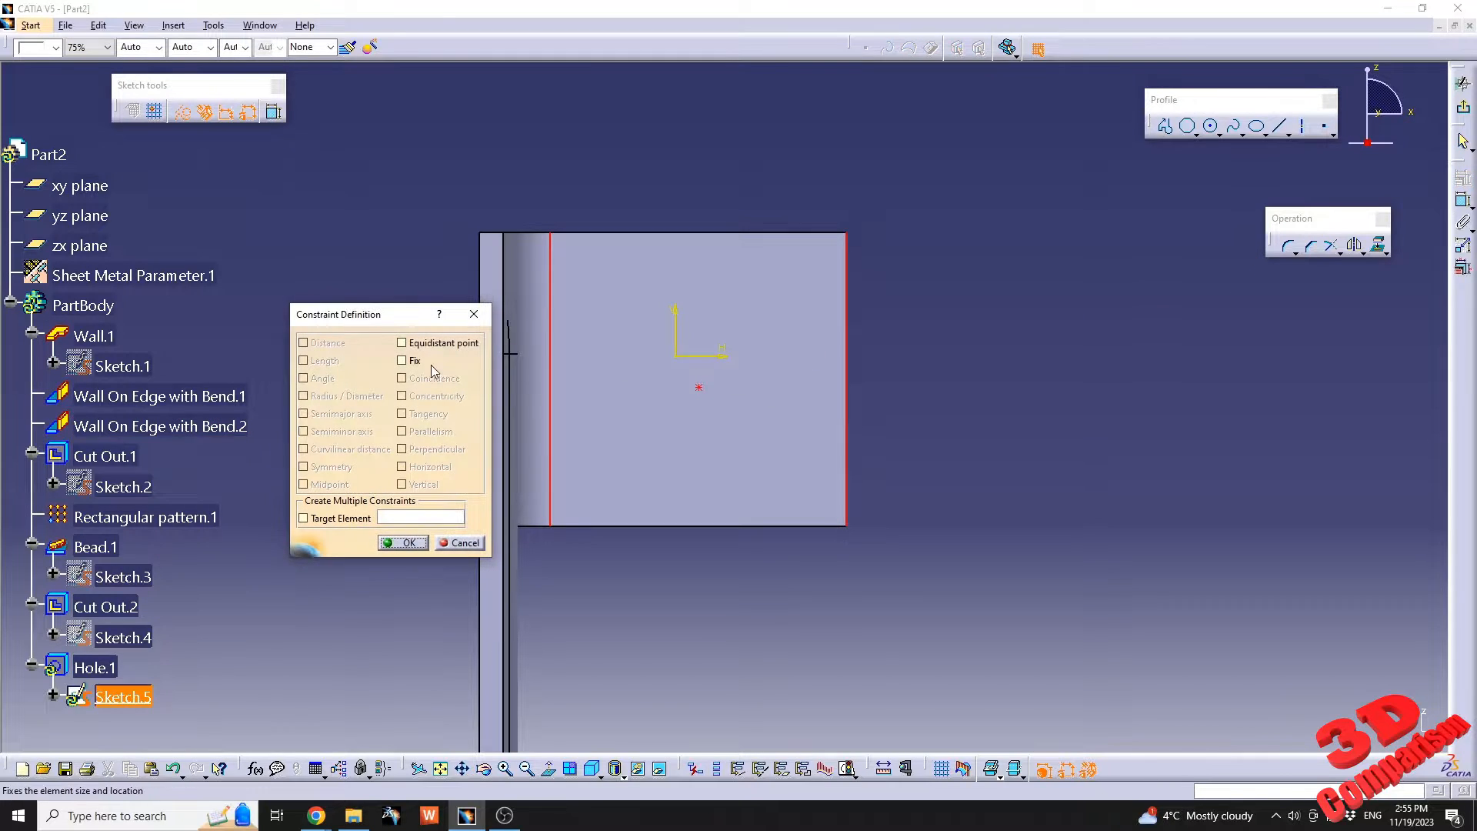
click(426, 345)
click(409, 542)
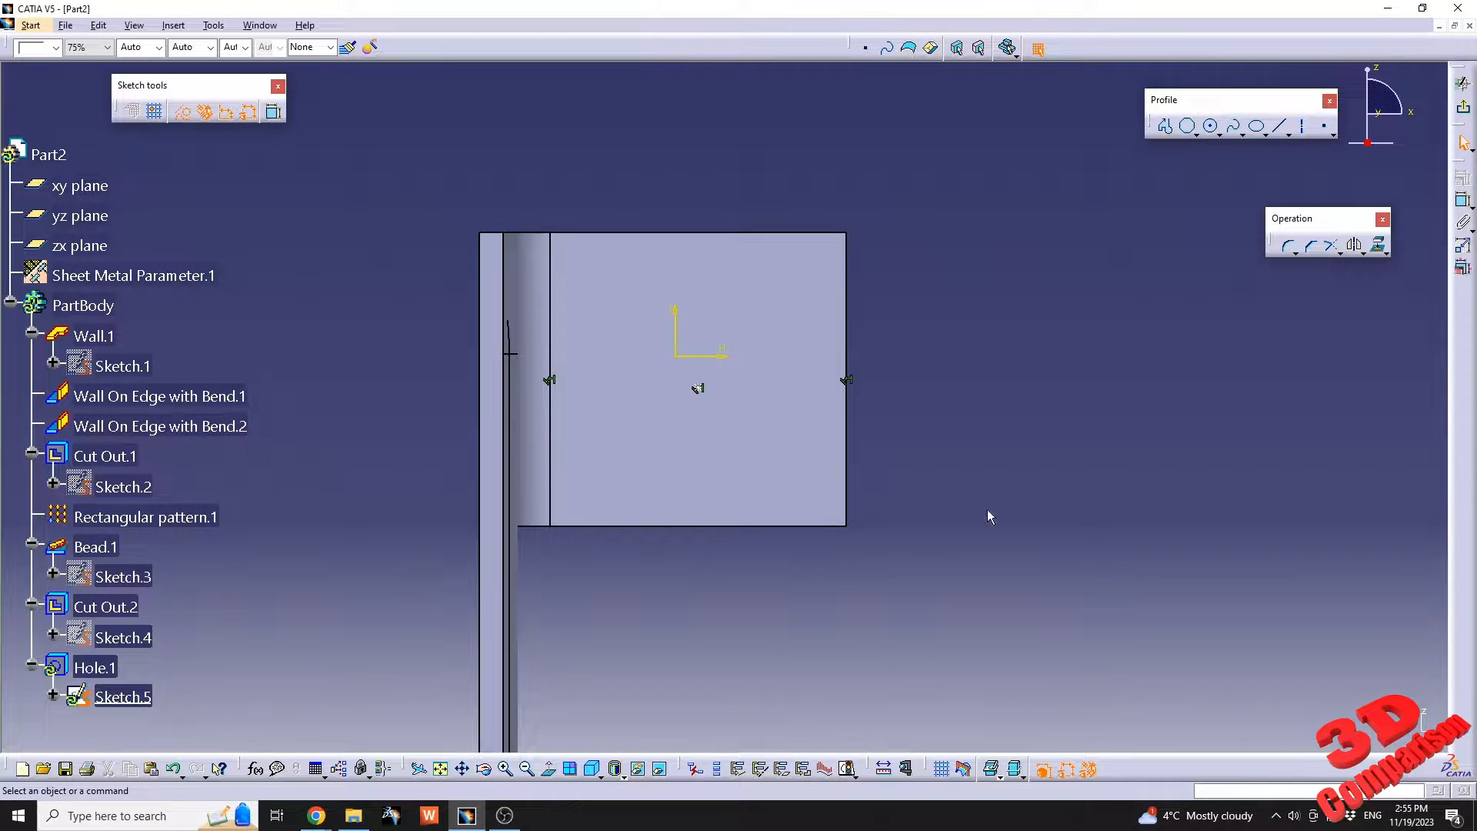
Dimension the hole's centre point from the side wall's upper edge and set the distance to 10 mm.
click(1462, 200)
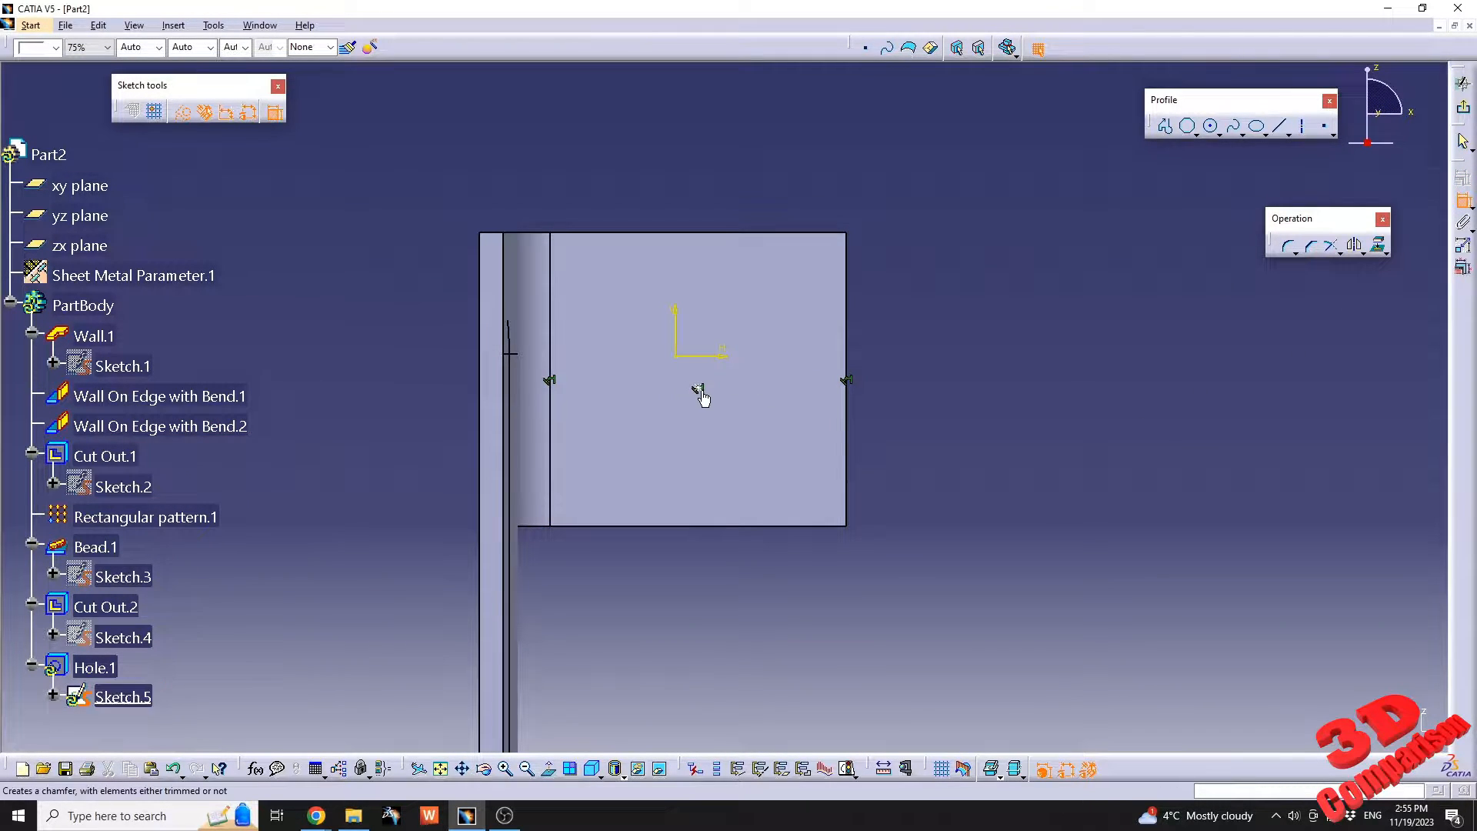
click(698, 390)
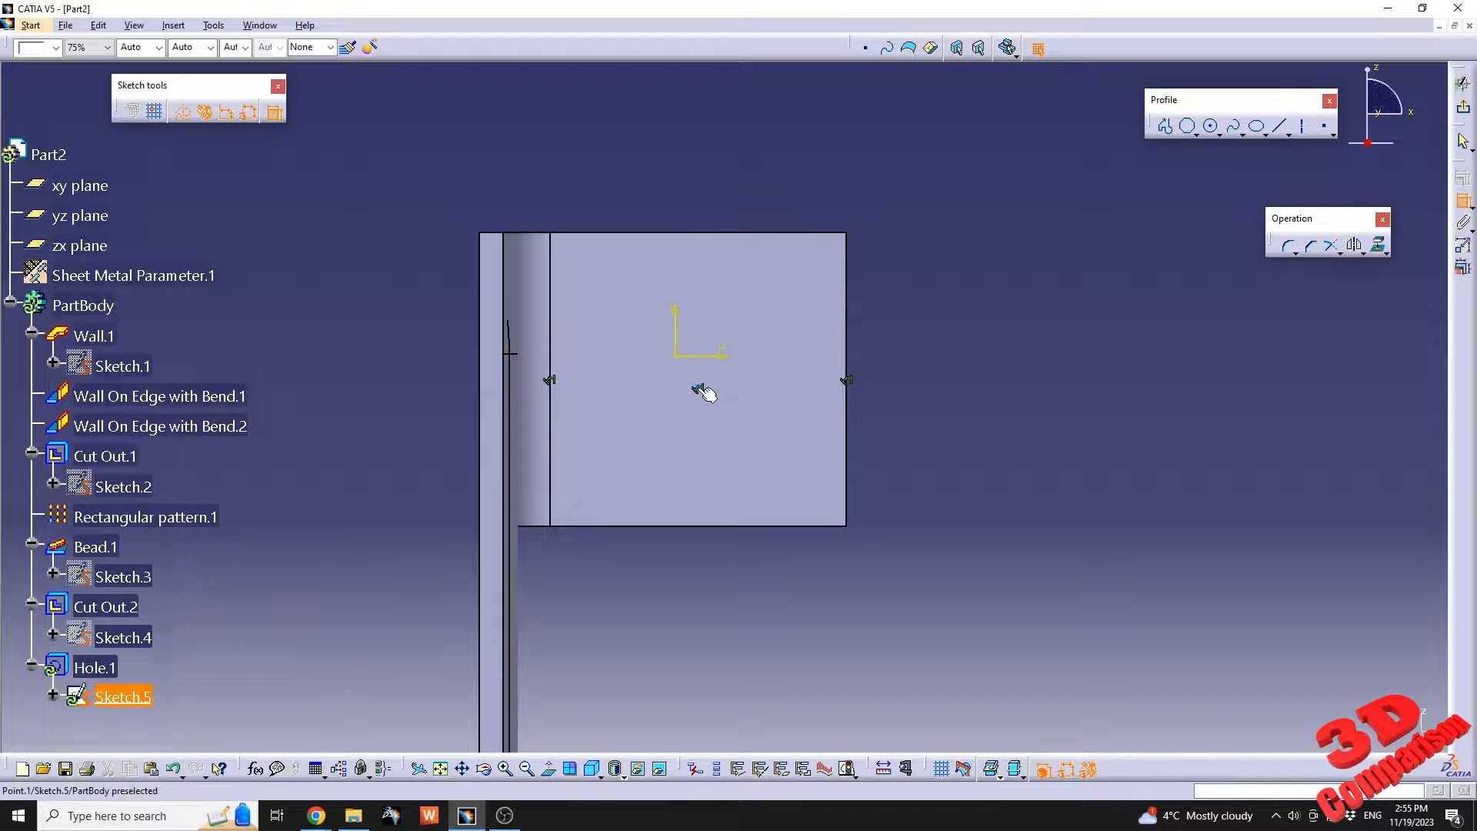
click(746, 233)
click(900, 276)
double_click(900, 276)
text(10)
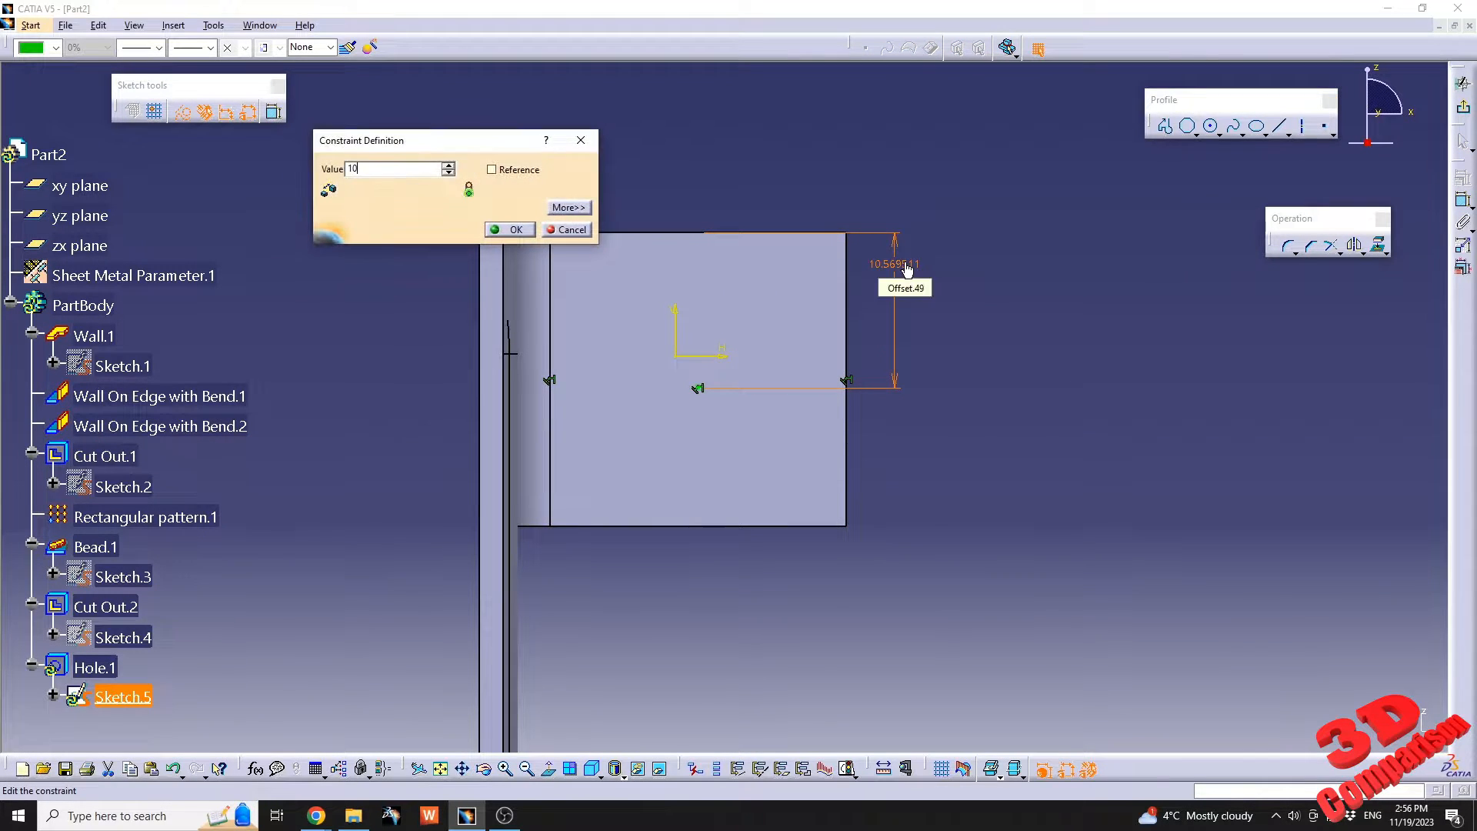
key(Return)
Exit the hole's positioning sketch and update the part.
click(1463, 84)
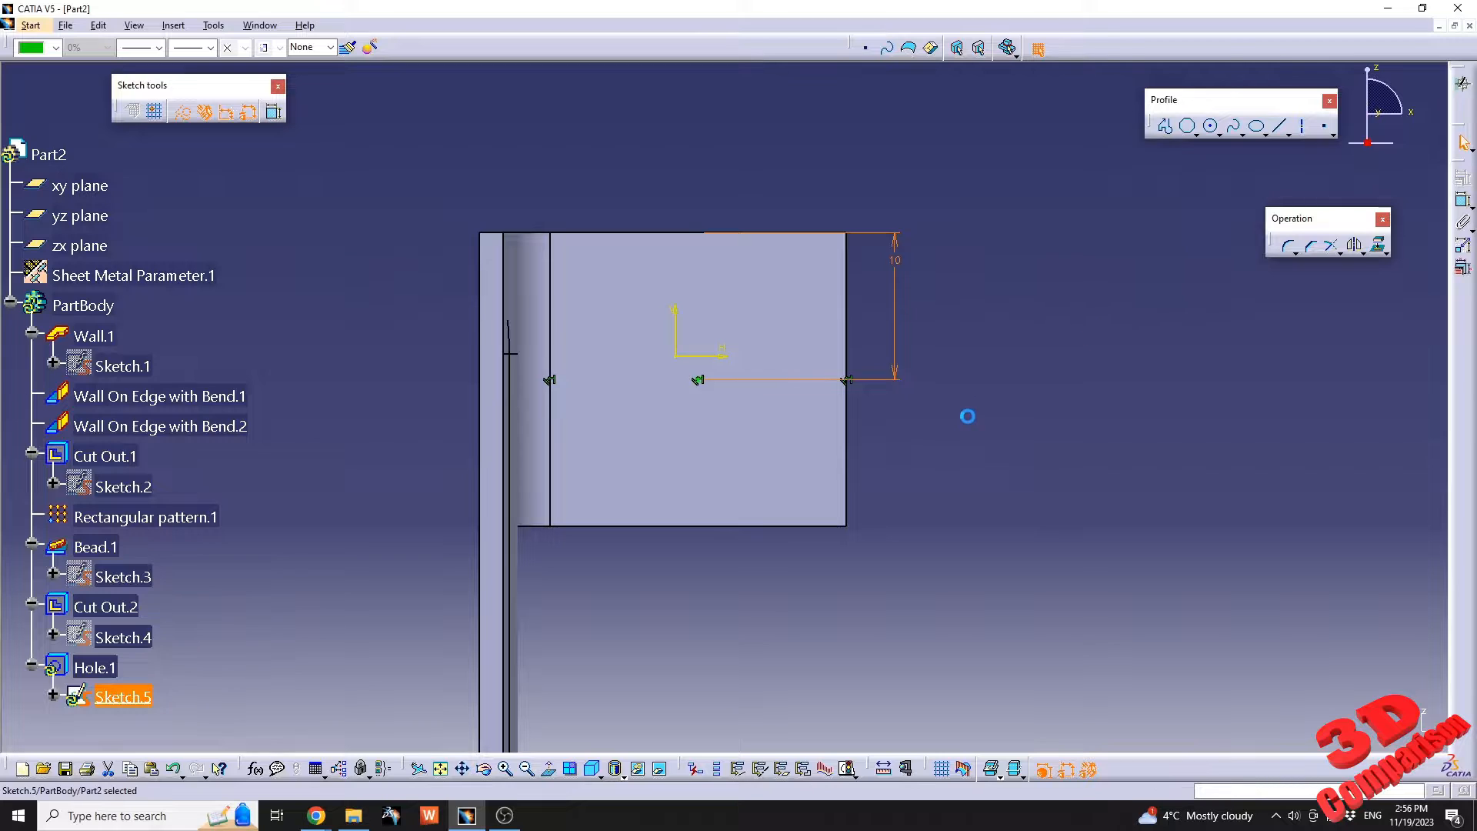
click(888, 599)
click(945, 769)
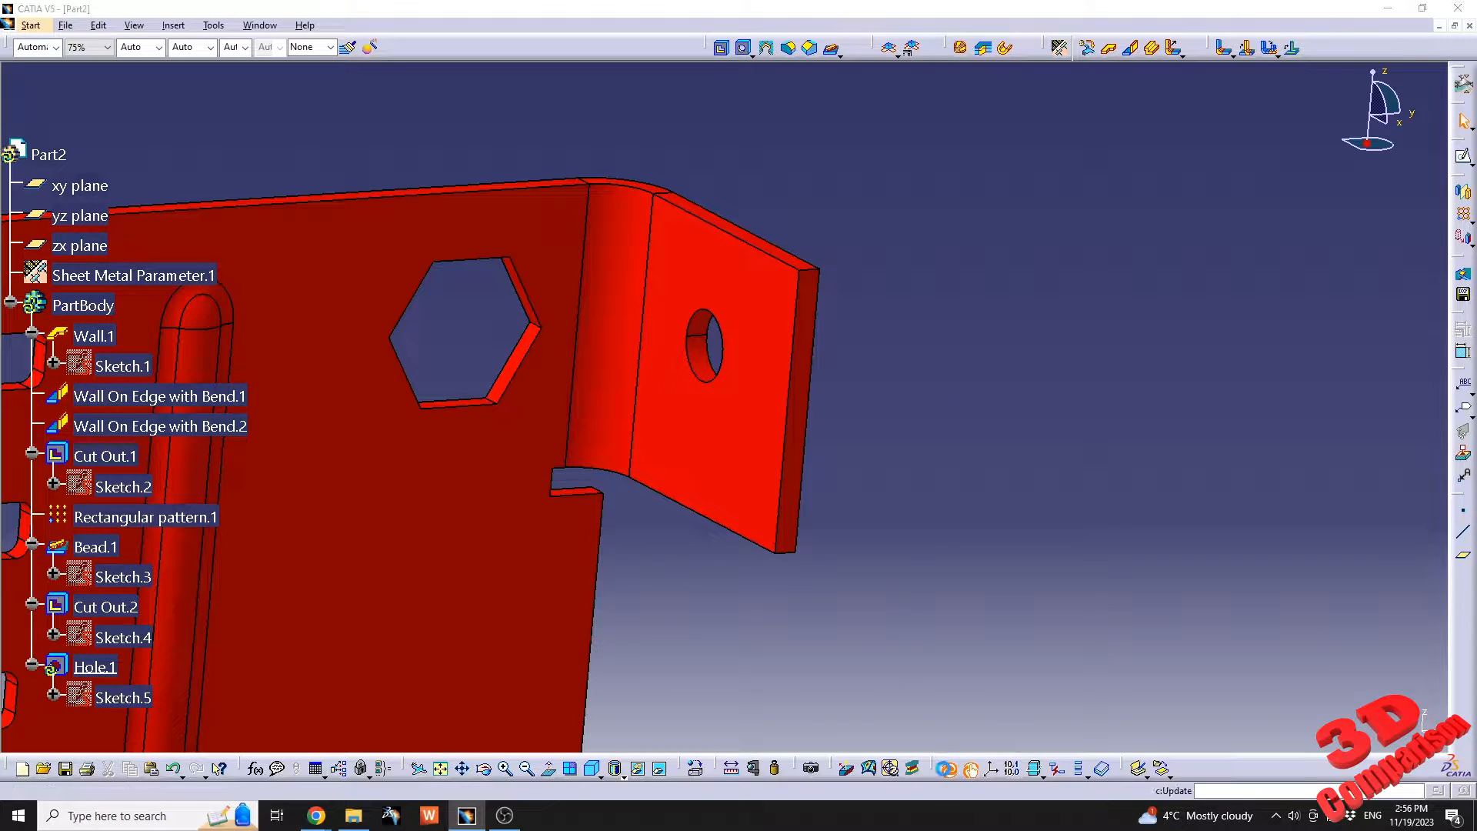
Create a circular cutout of 4 mm diameter near the far end of the long bottom wall, with no standard.
middle_drag(613, 488, 829, 442)
middle_drag(588, 477, 759, 452)
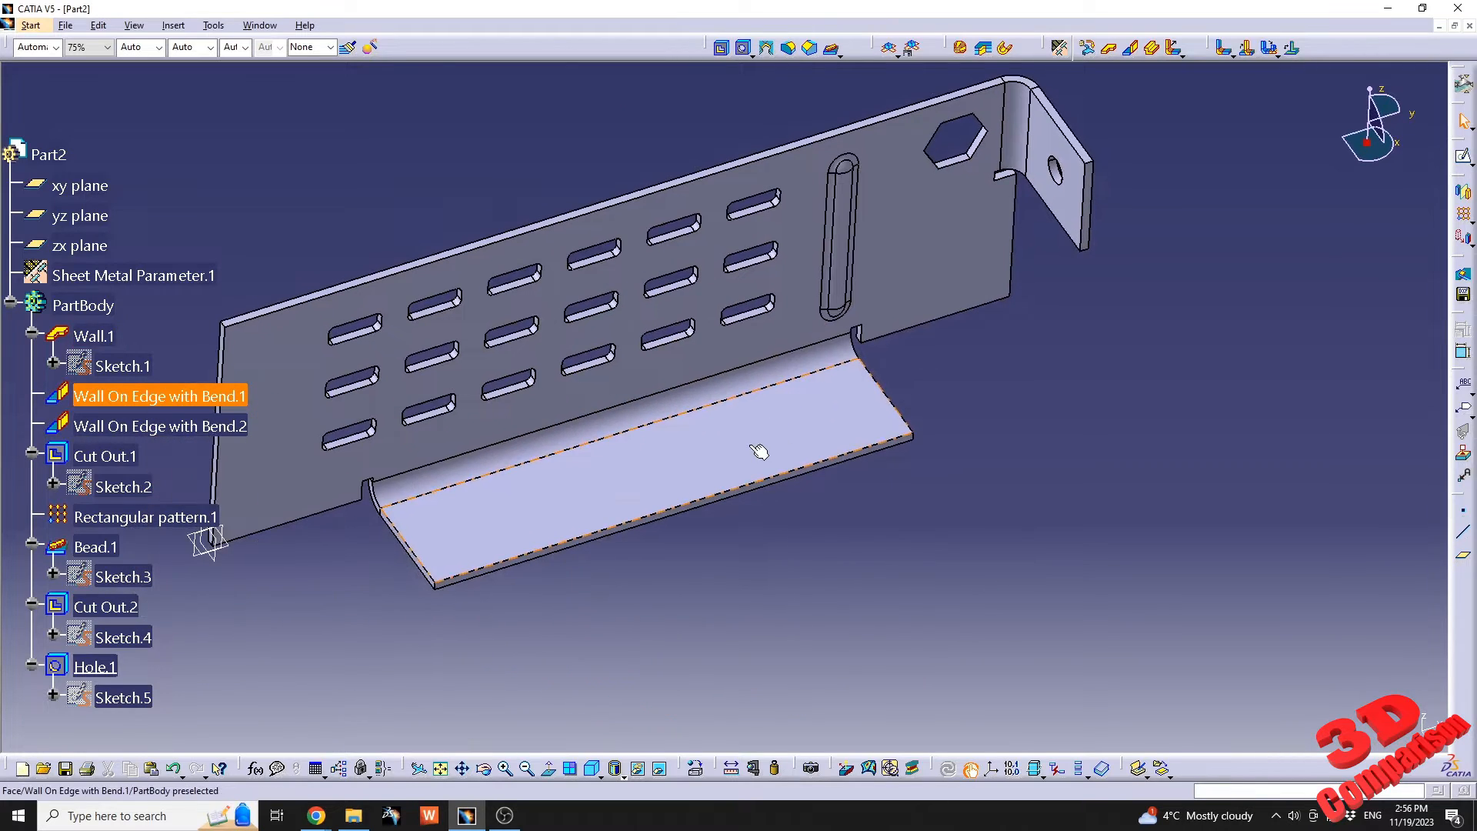
click(752, 55)
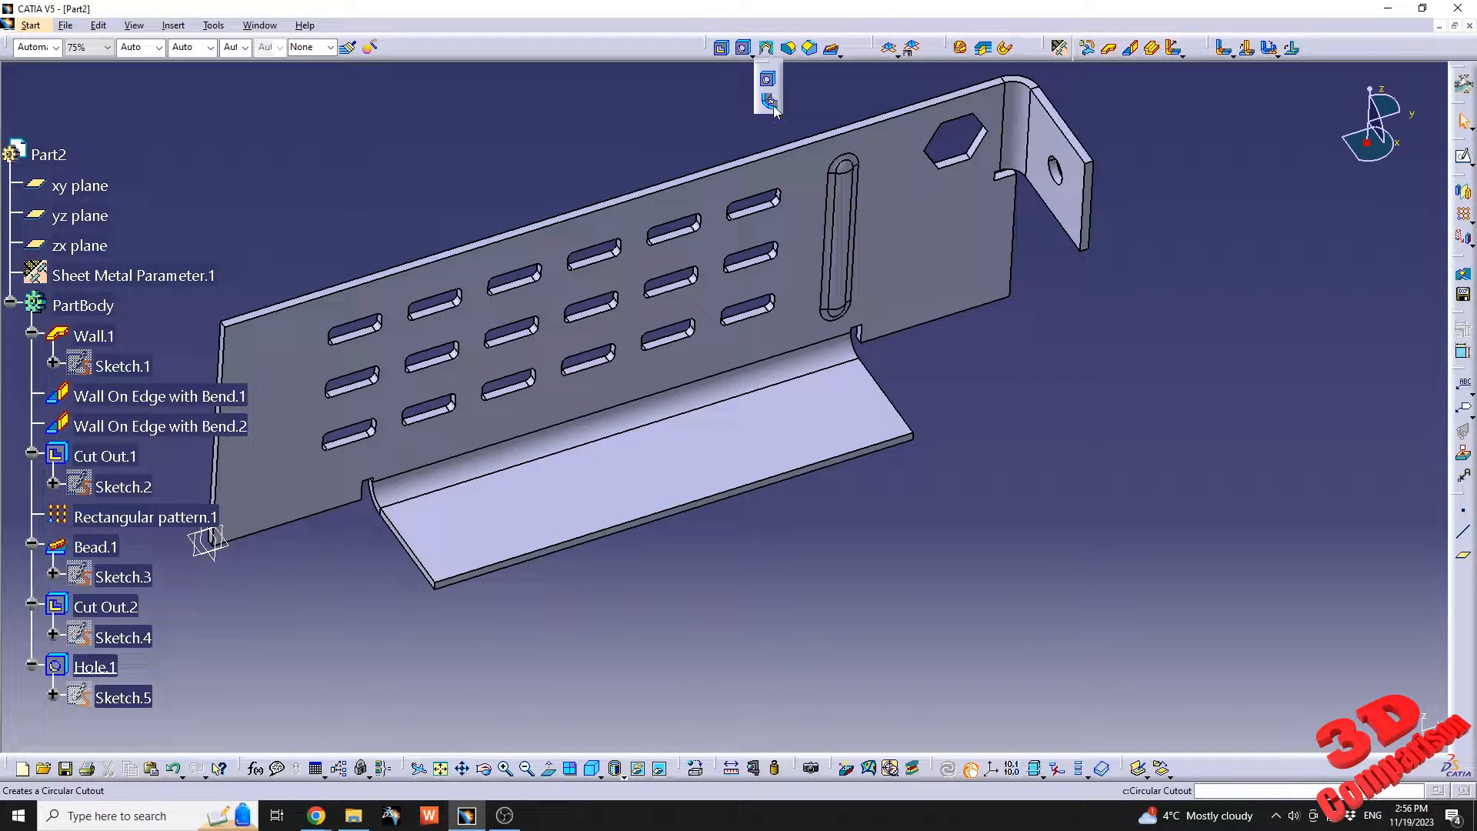
click(769, 102)
click(843, 416)
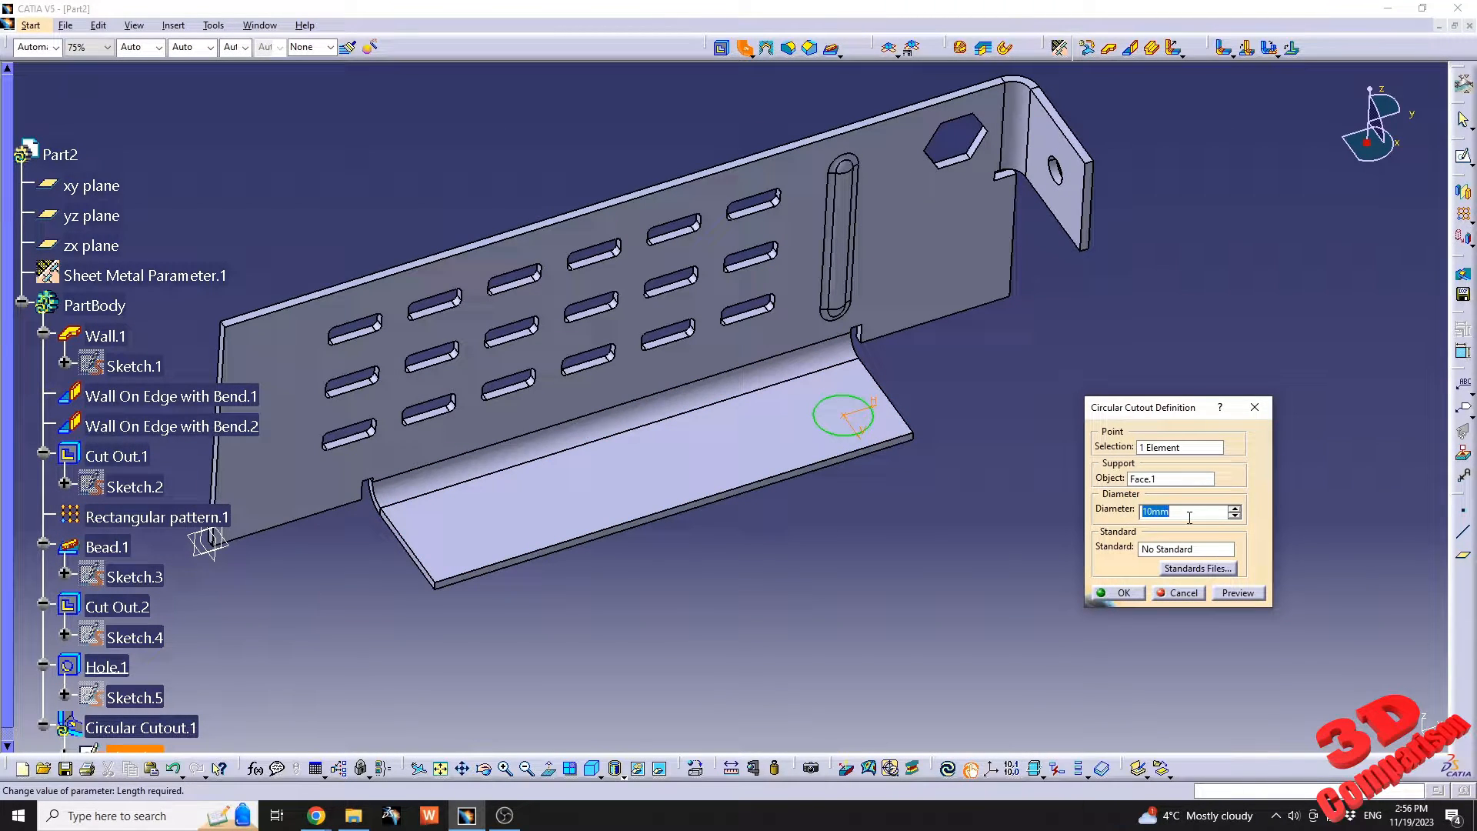
text(4)
key(Tab)
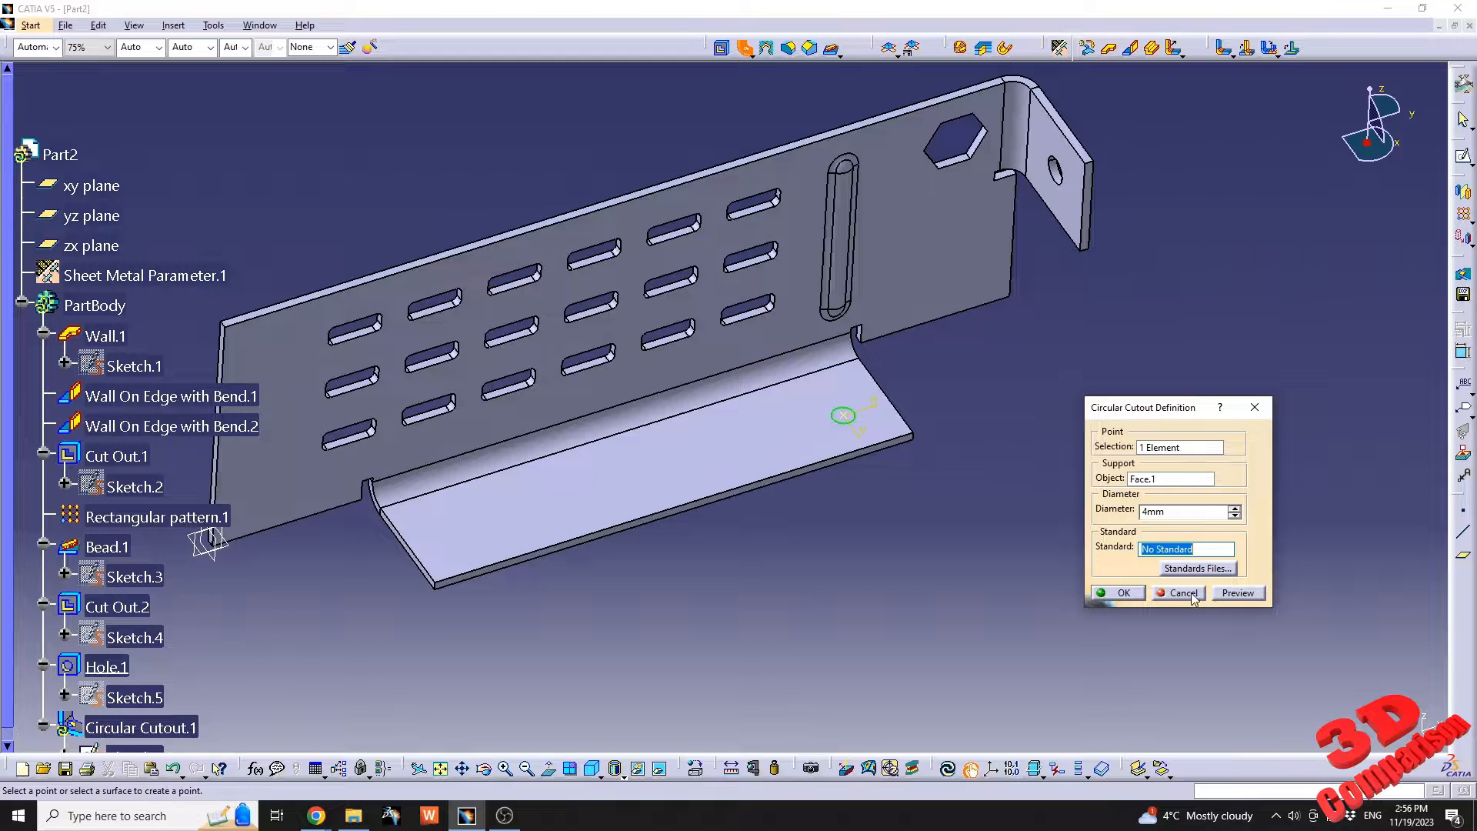
click(1119, 593)
Open the circular cutout's sketch and draw a vertical axis about 53 mm long across the middle of the bottom wall.
scroll(346, 620, down, 3)
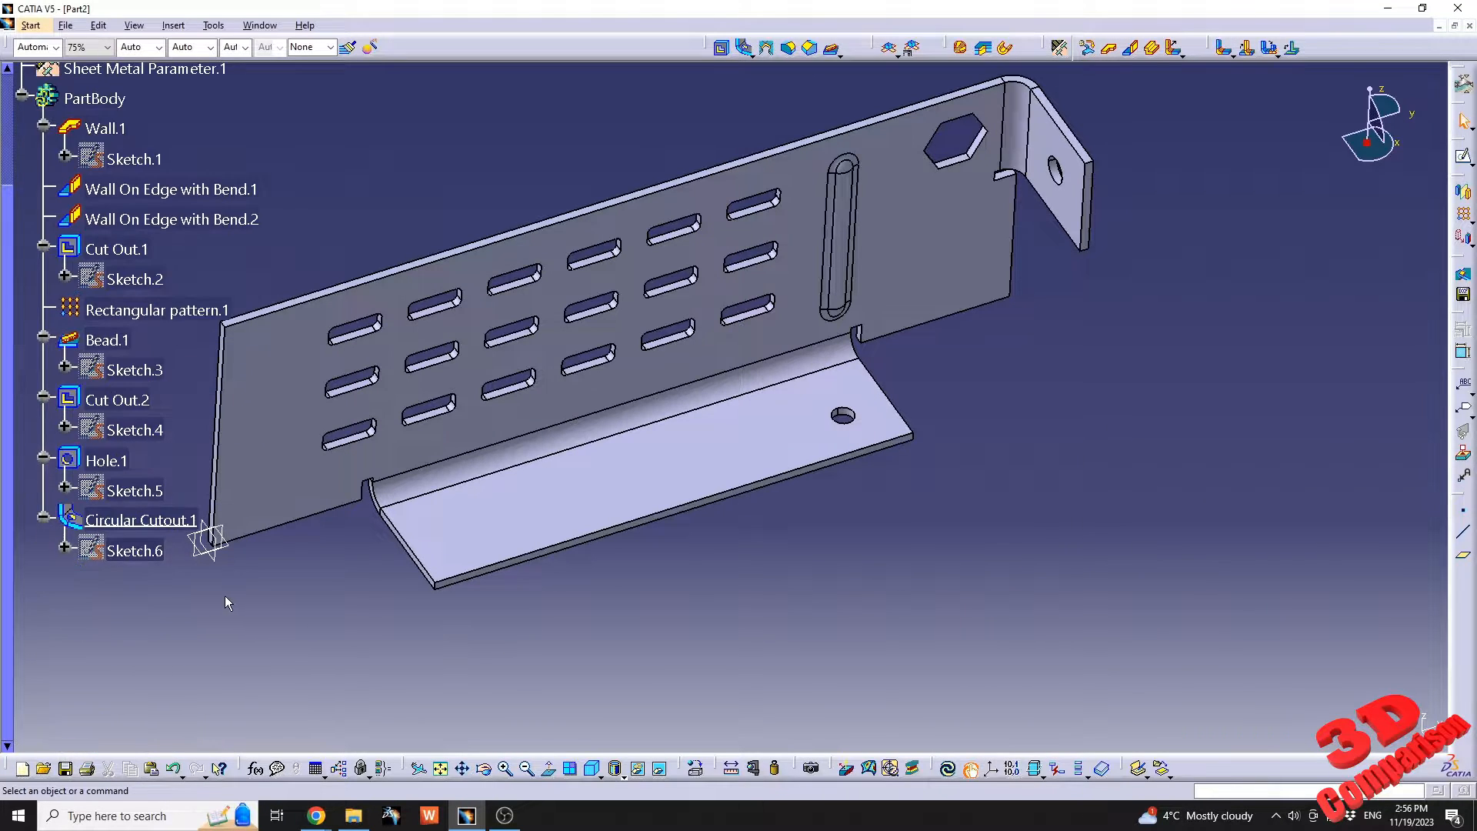
double_click(130, 552)
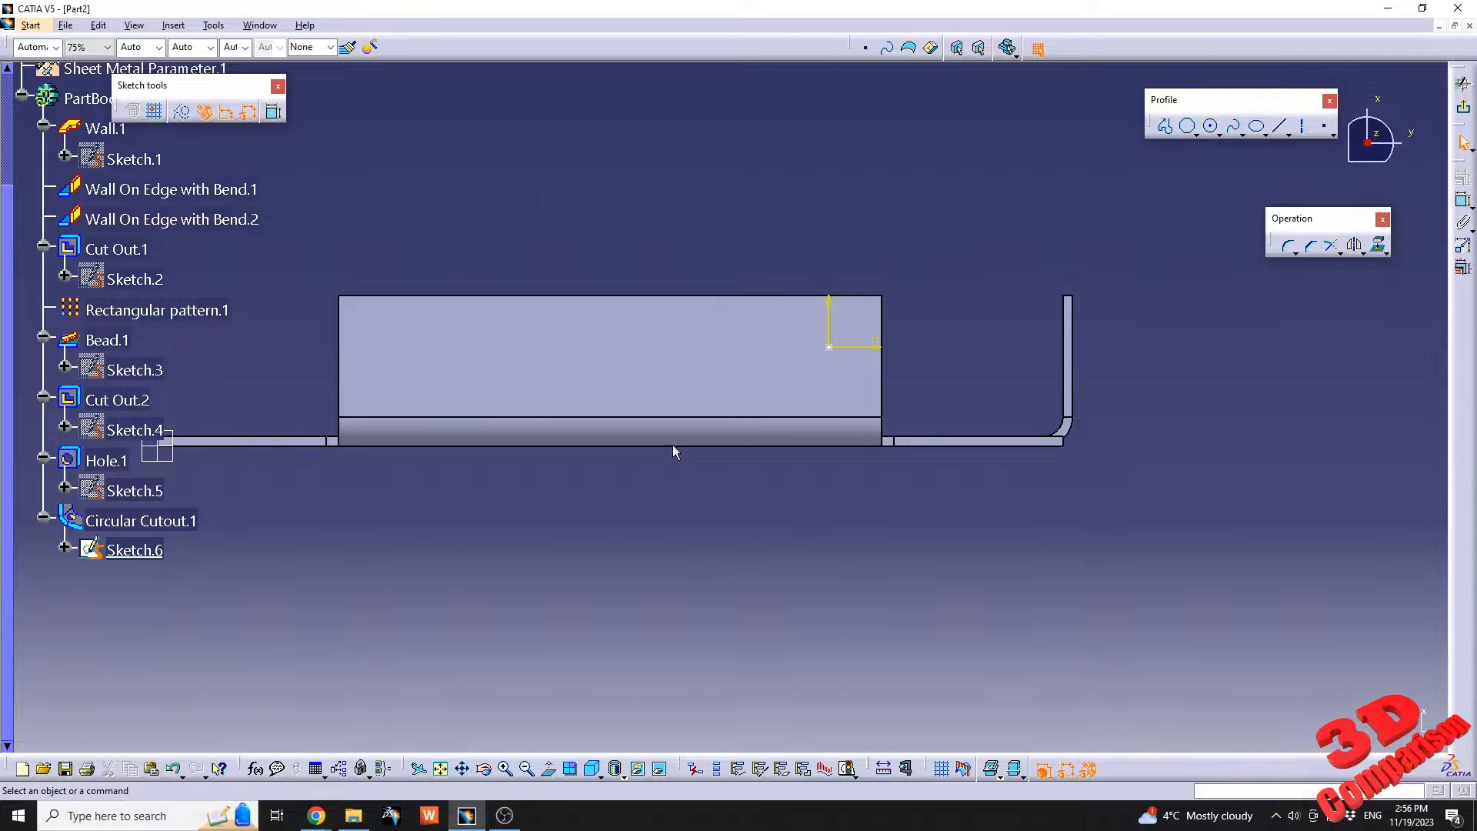
middle_drag(643, 340, 759, 402)
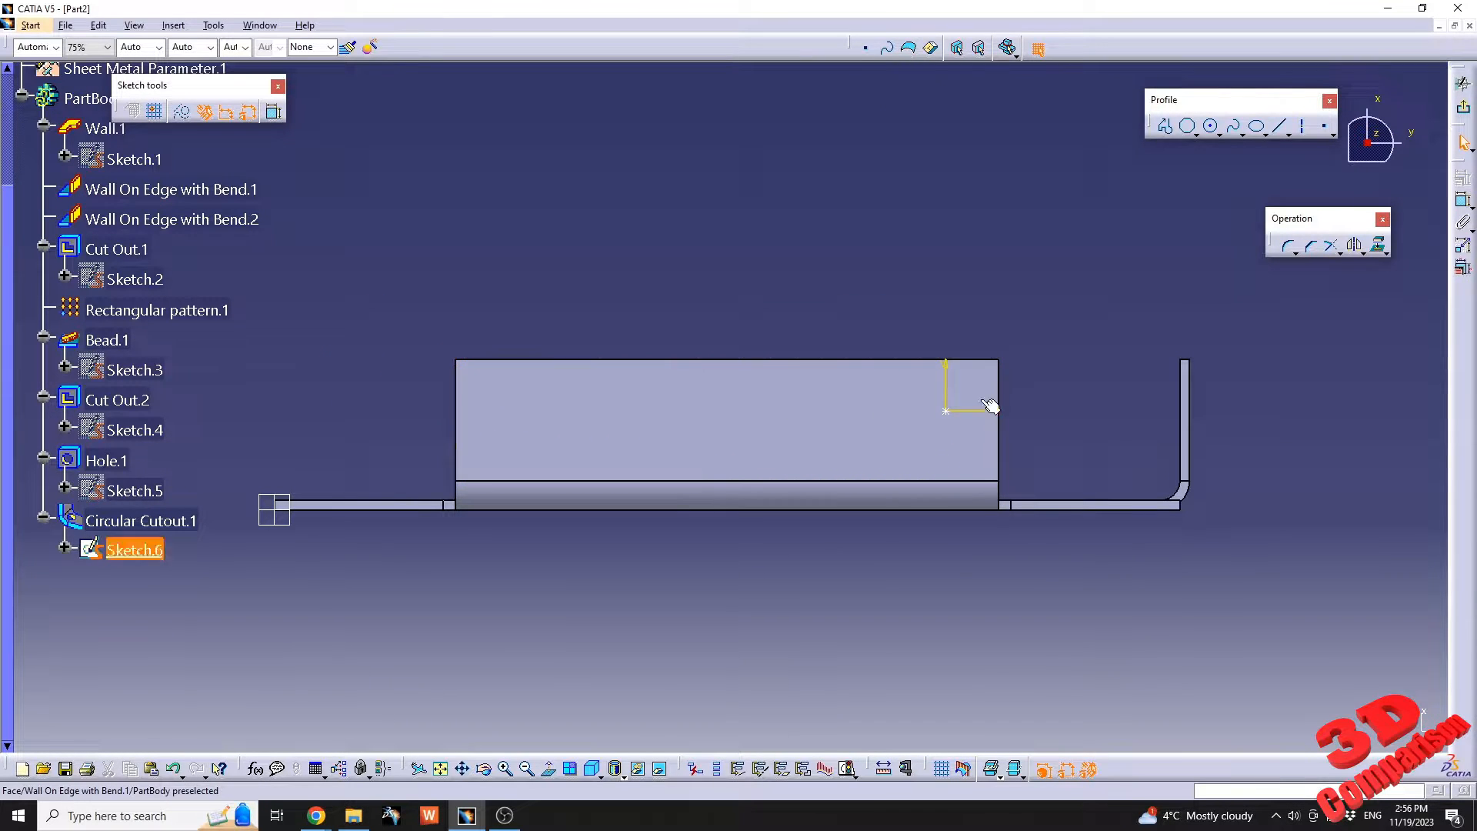
click(1303, 126)
click(733, 271)
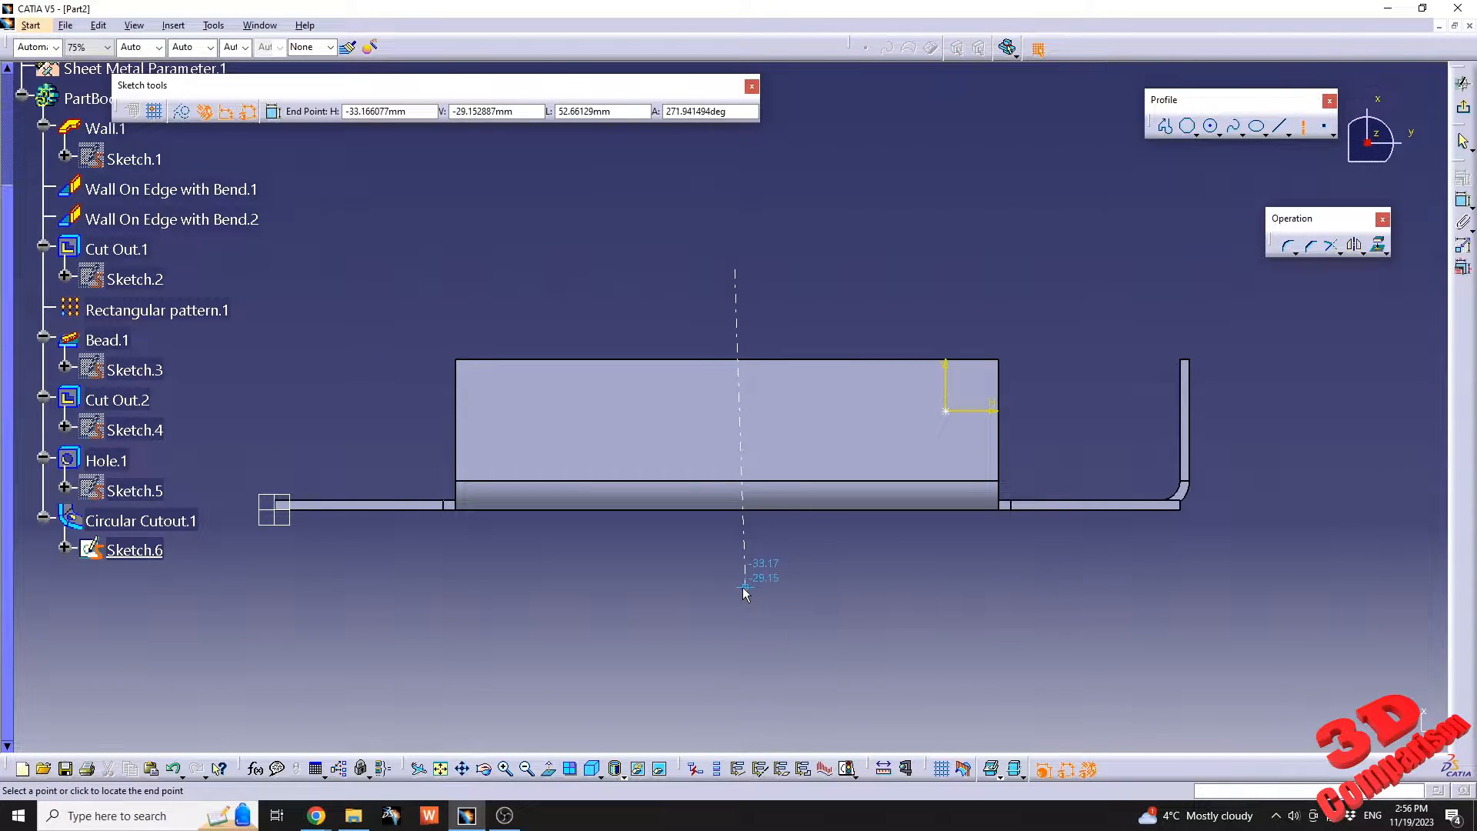
click(735, 587)
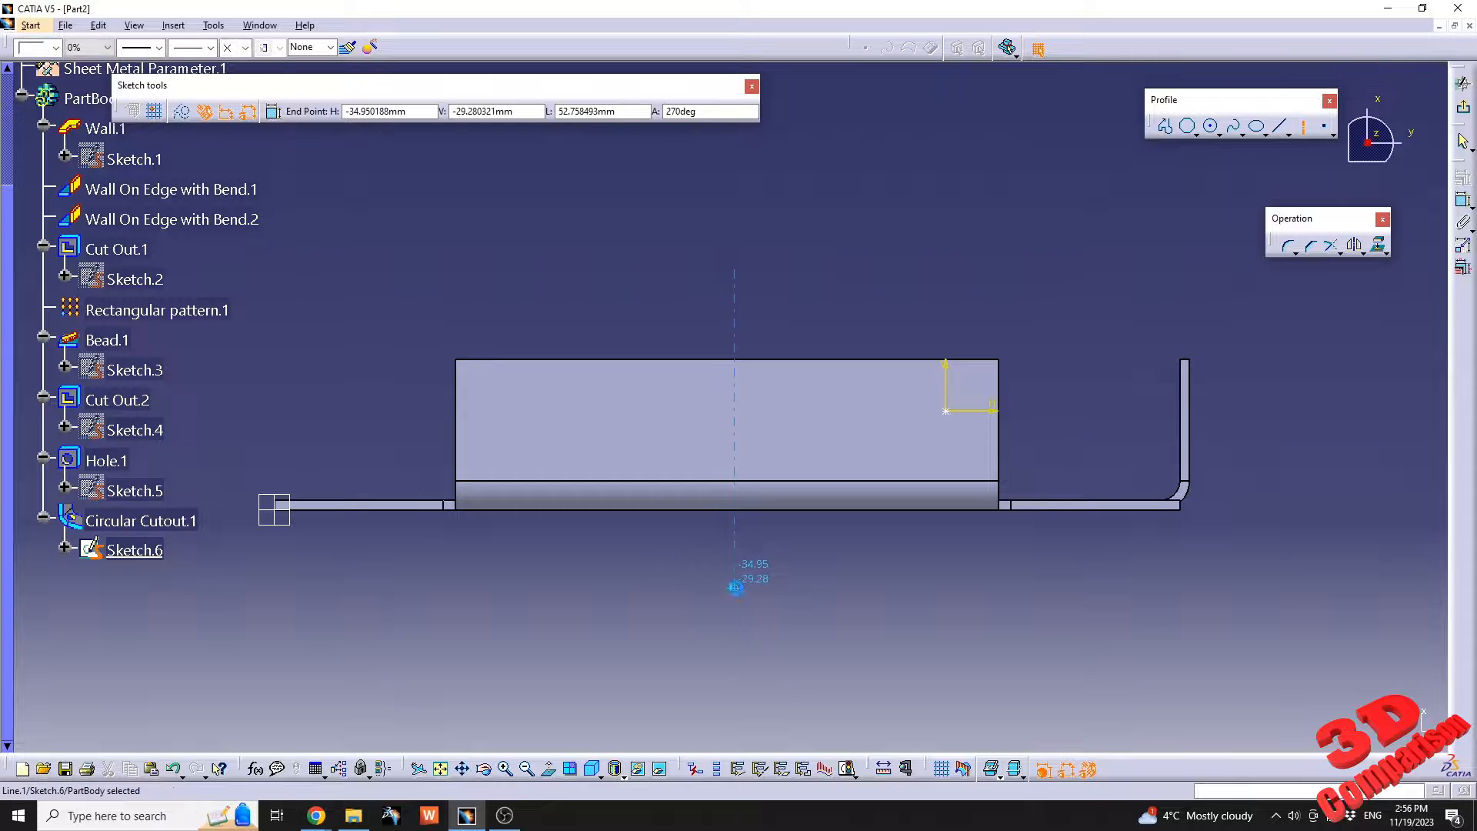
click(455, 431)
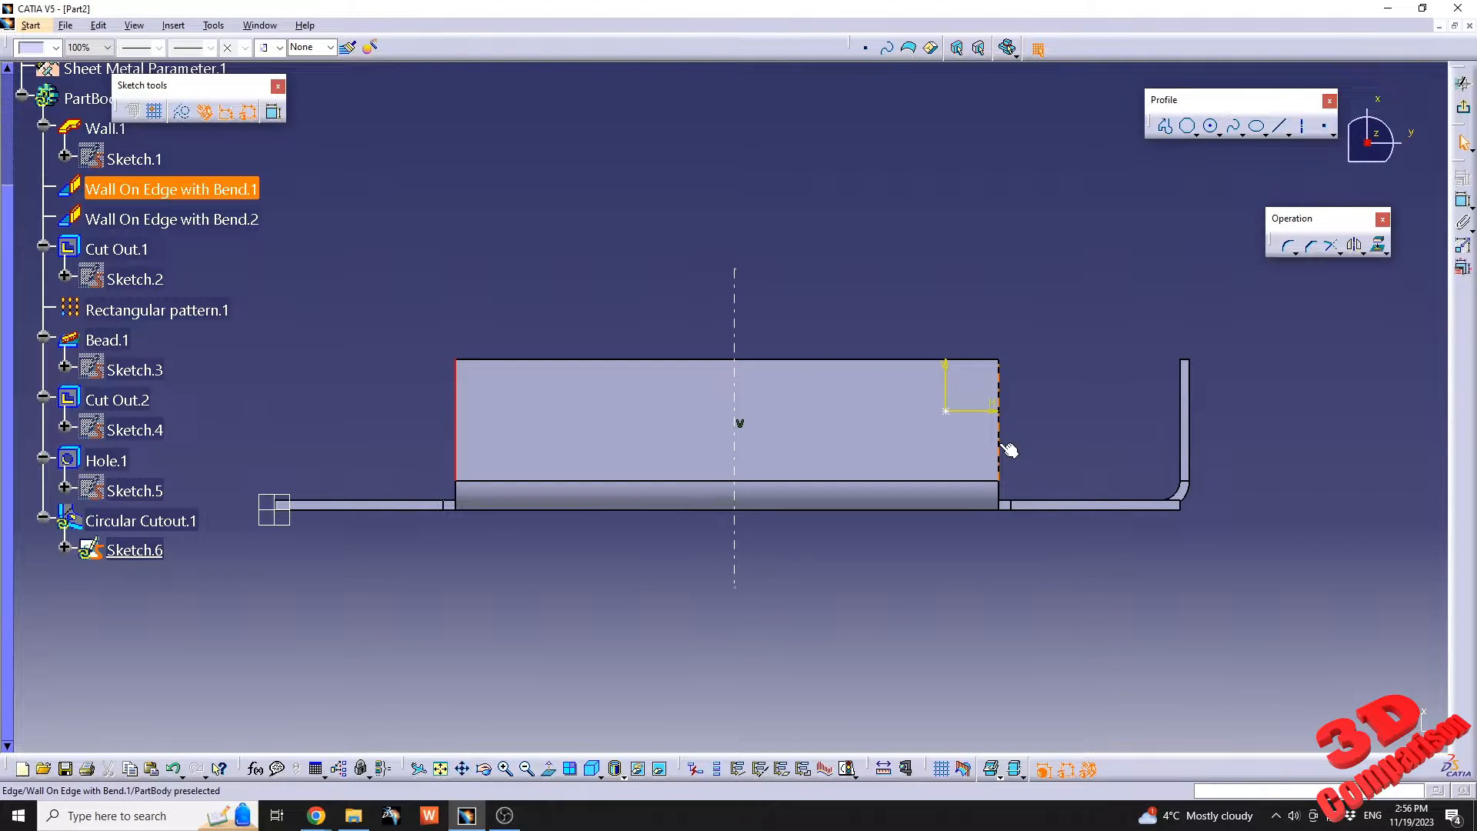
double_click(733, 320)
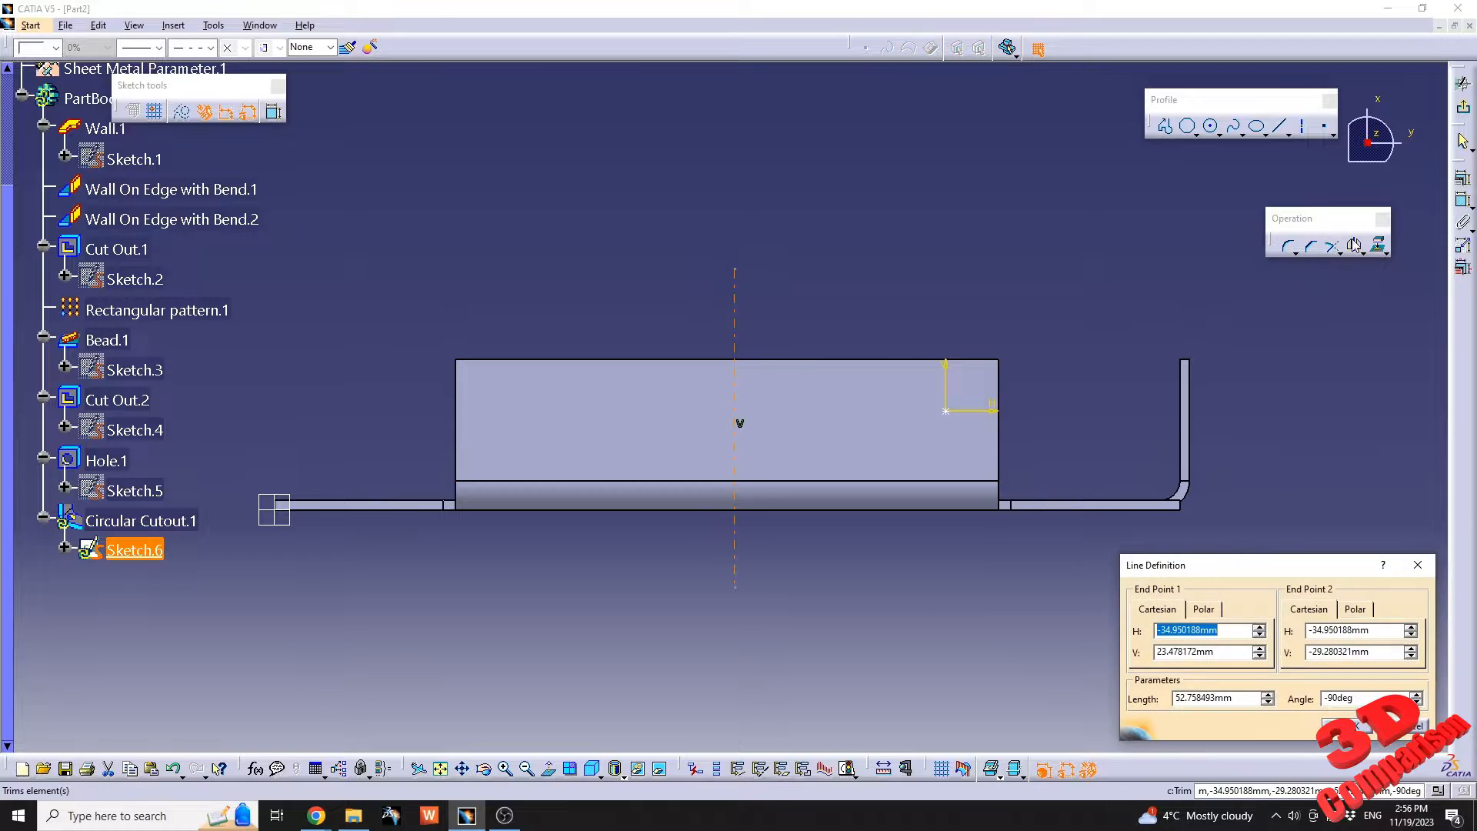
key(Escape)
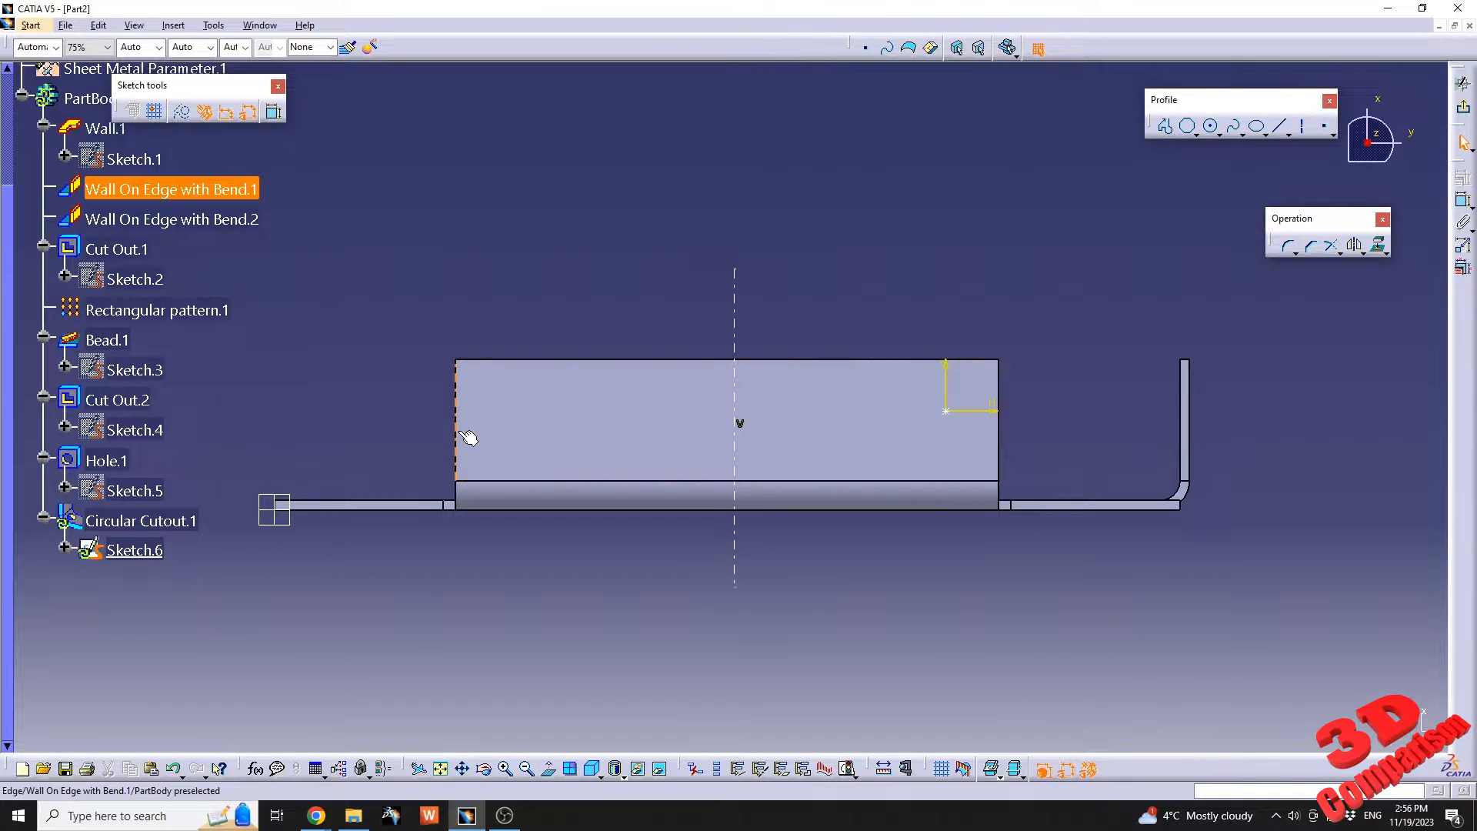
double_click(460, 433)
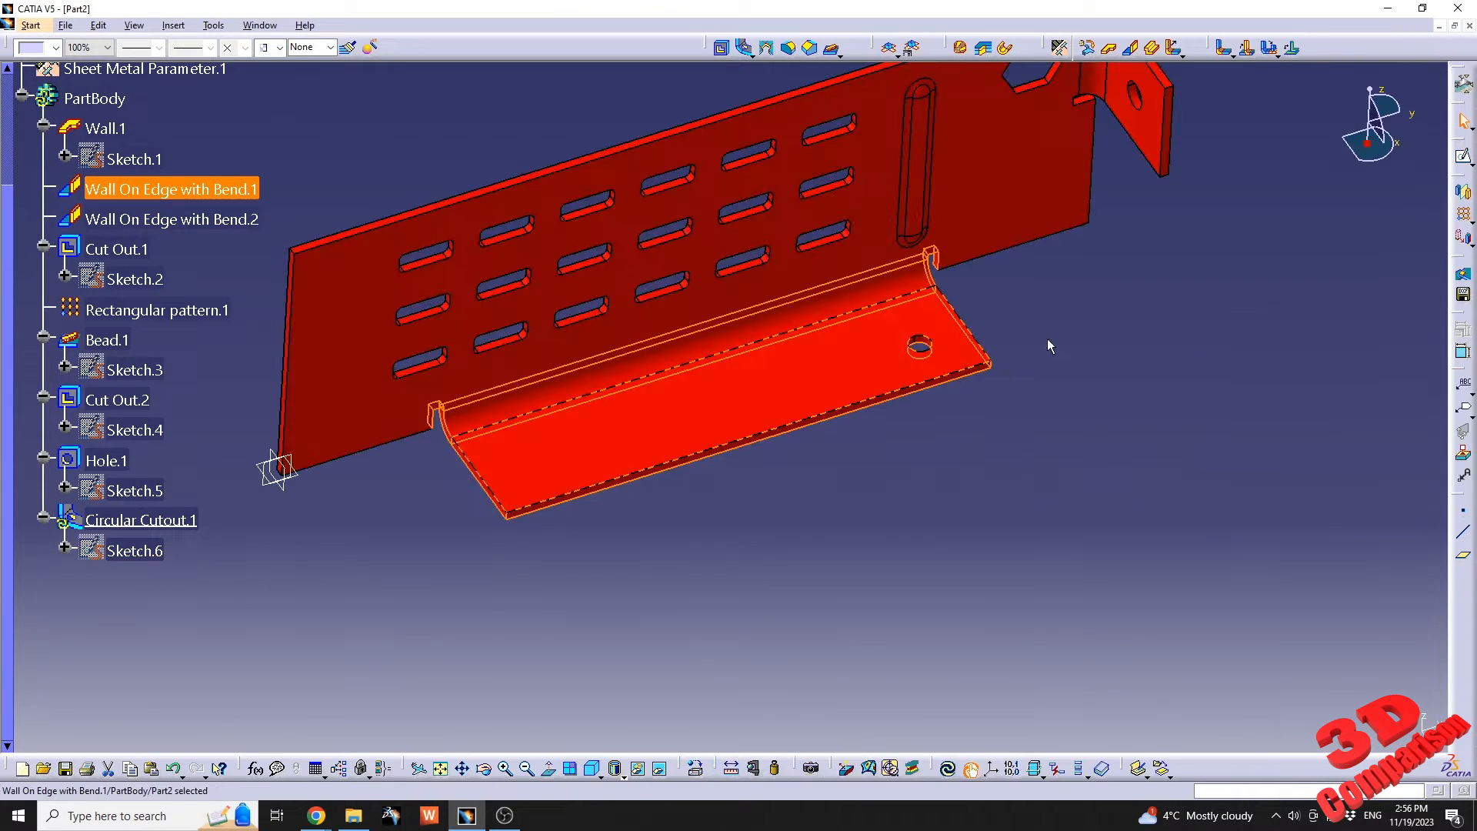
click(980, 466)
middle_drag(930, 612, 943, 701)
click(949, 768)
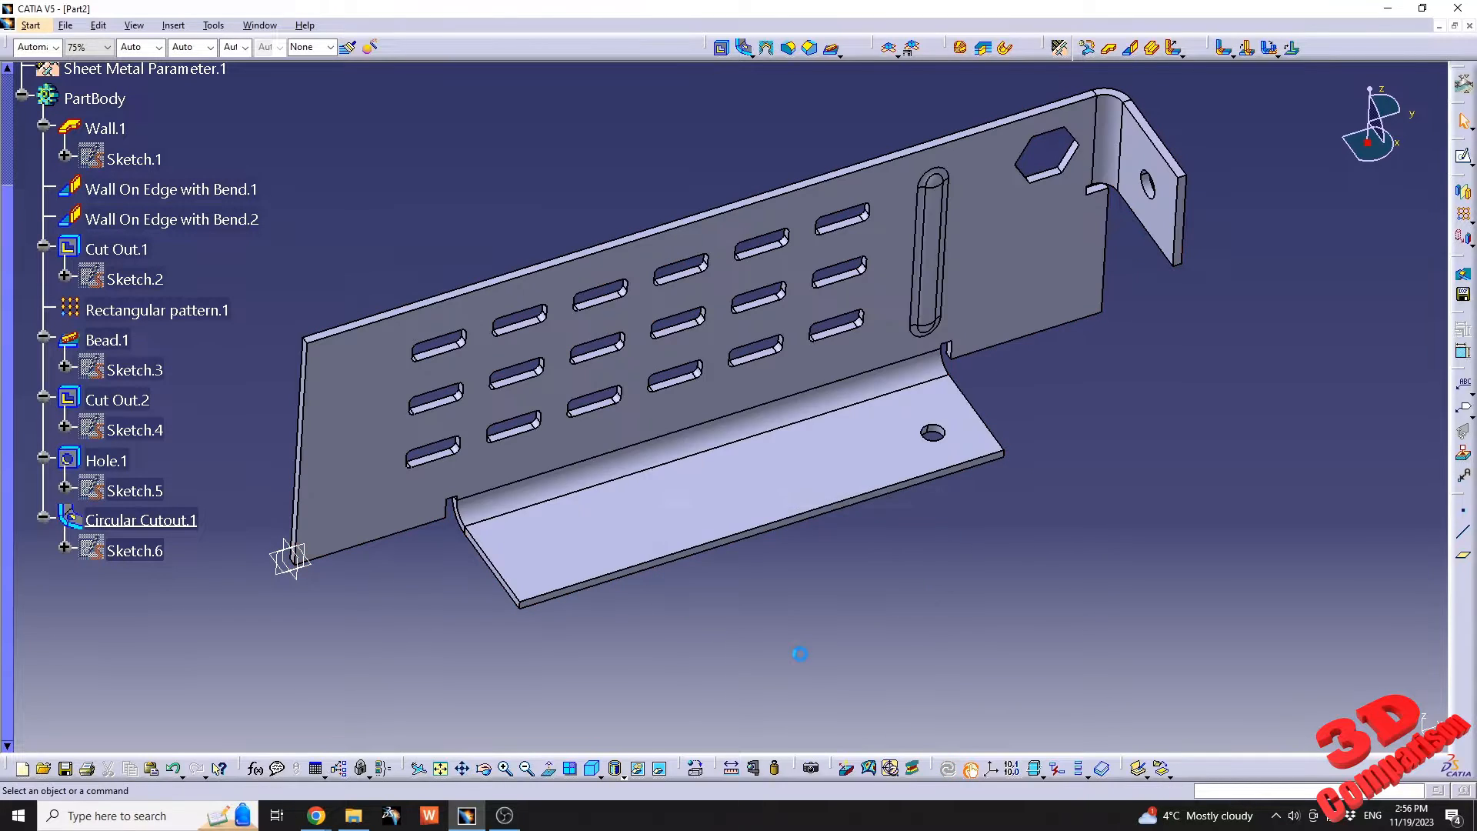
Reopen the circular cutout's sketch and apply a symmetry constraint between the wall's two short edges about the vertical axis.
click(132, 564)
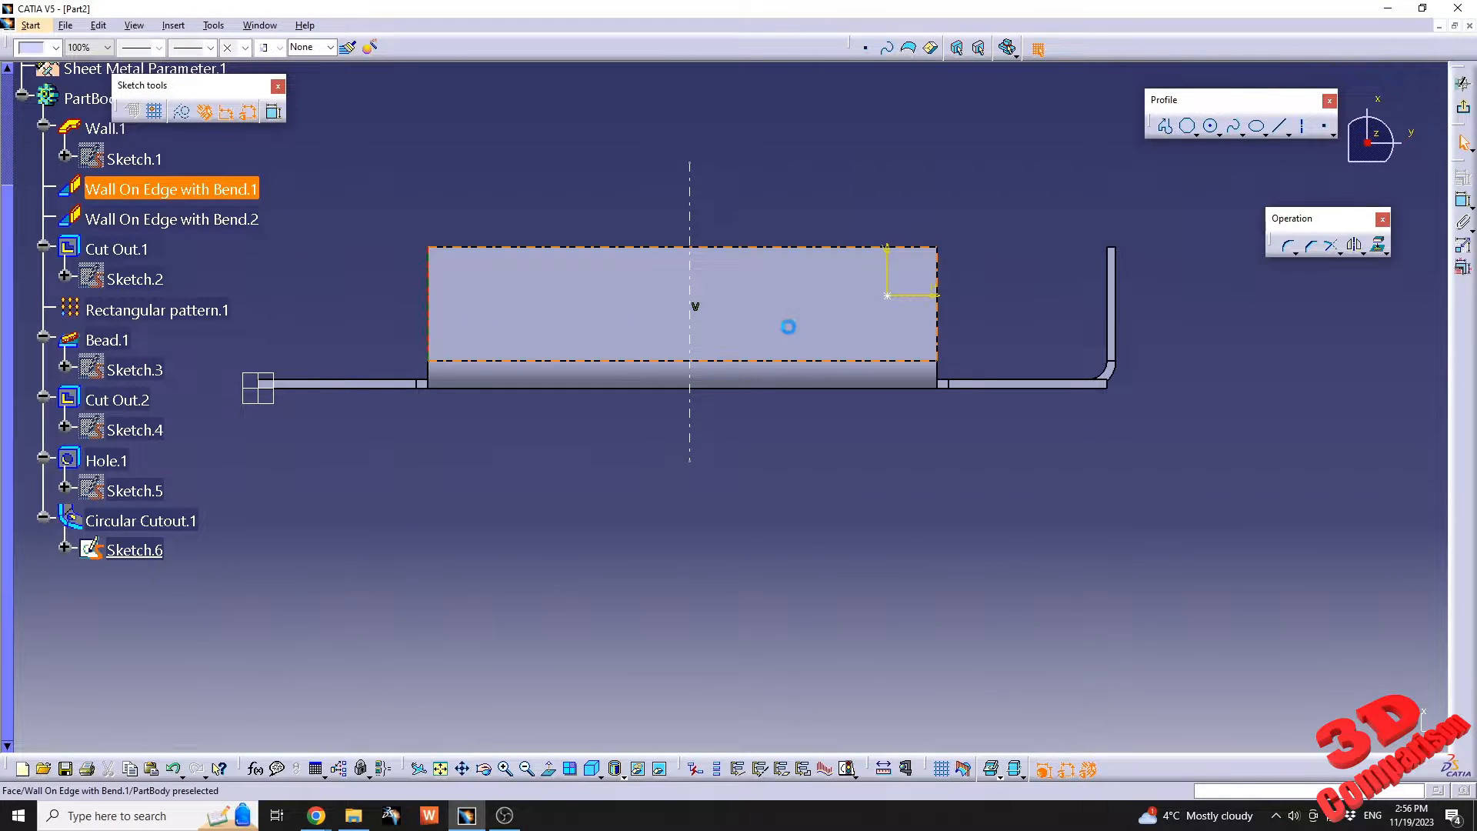
click(692, 208)
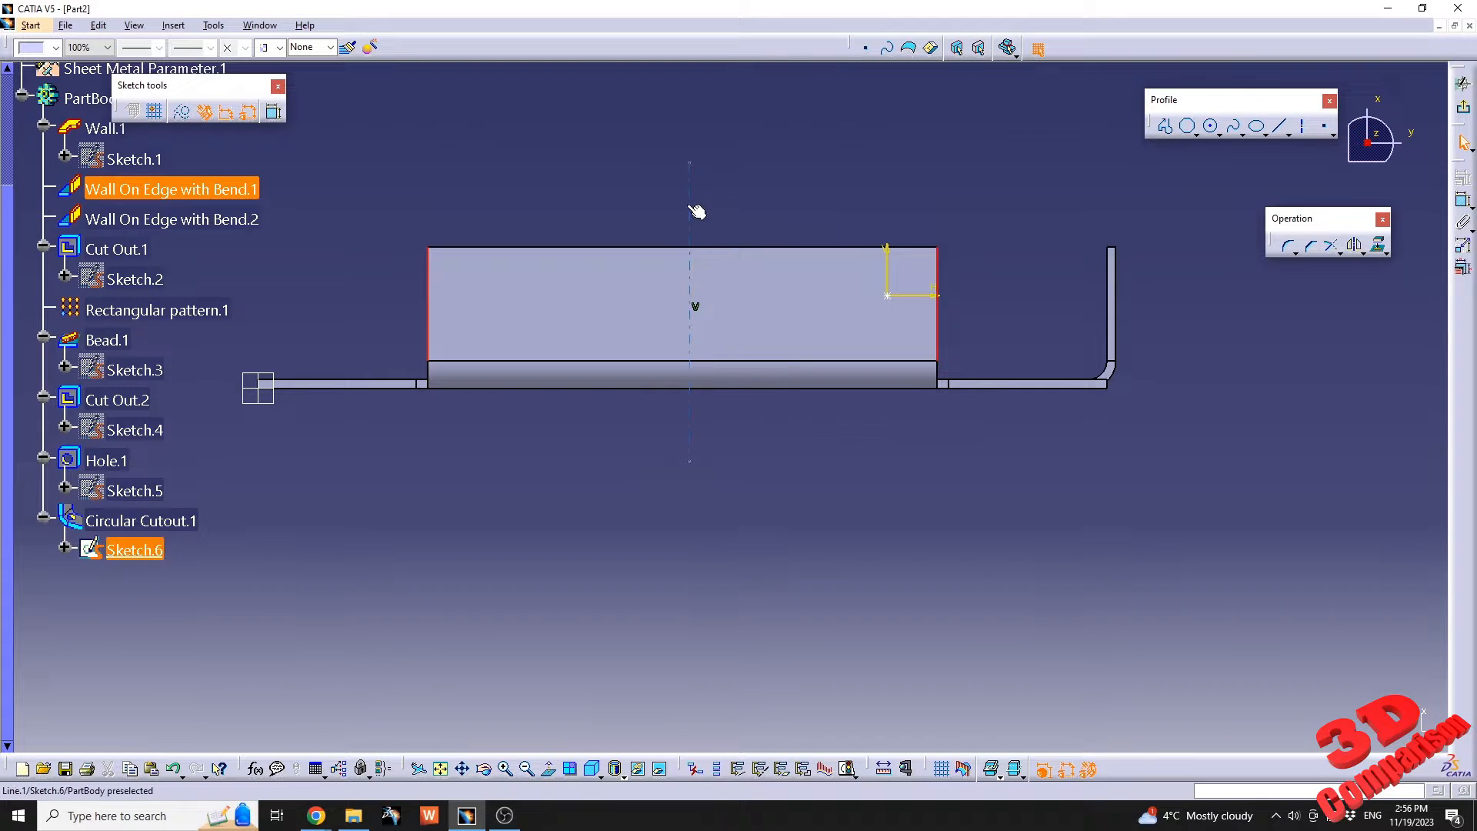
click(1467, 180)
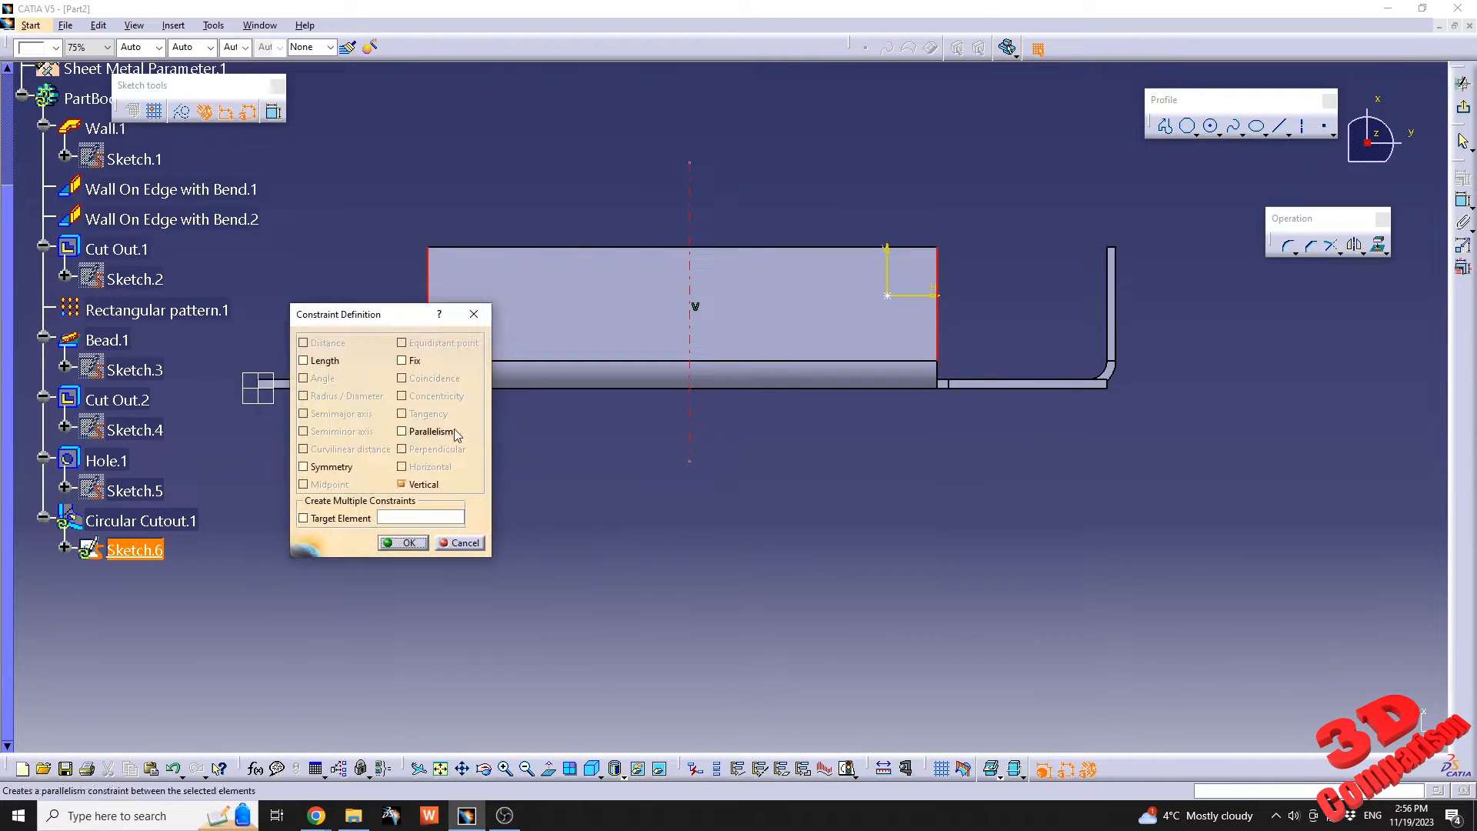
click(304, 467)
click(403, 542)
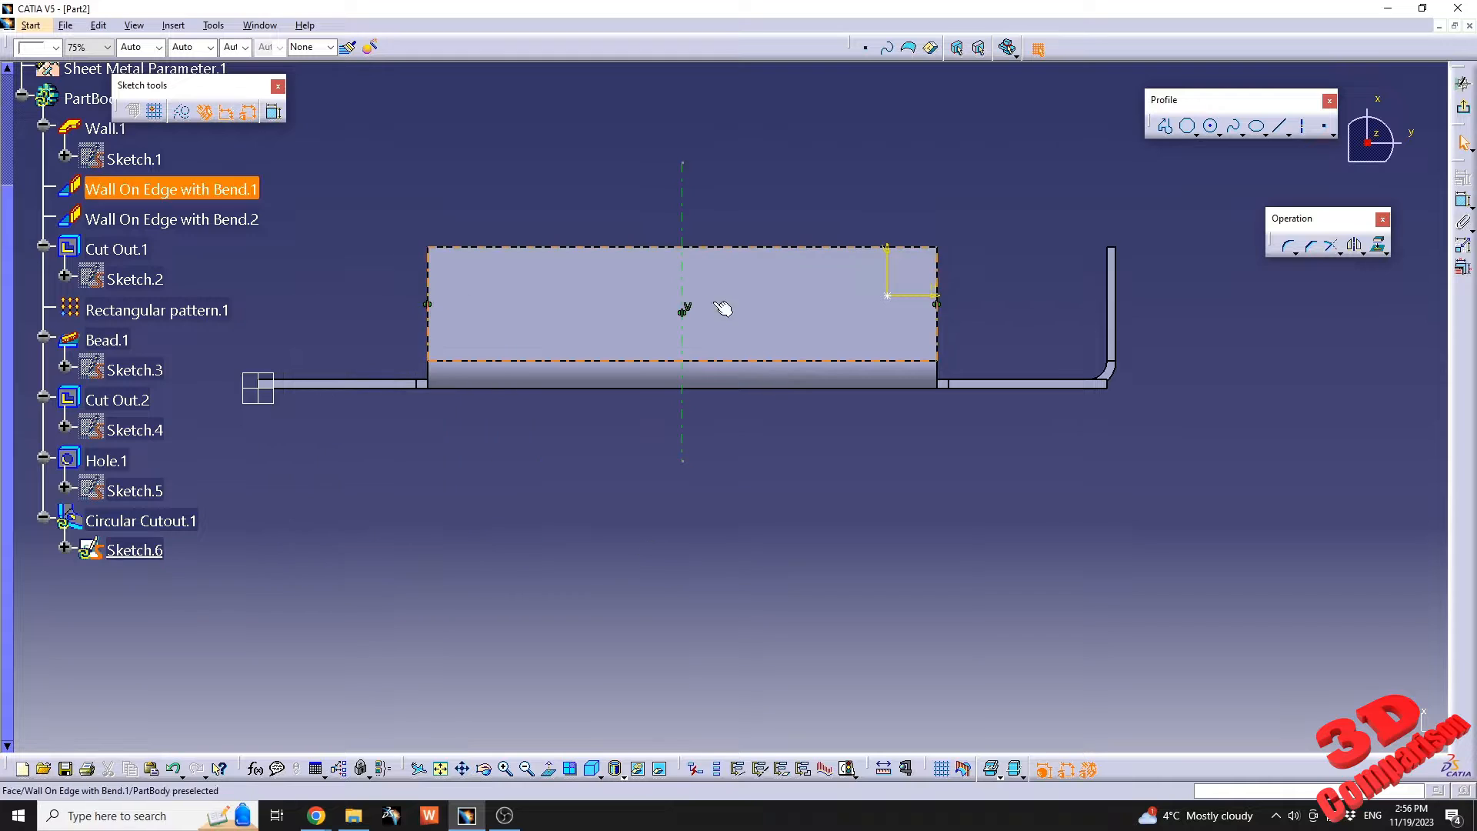
mouse_move(723, 308)
middle_down()
mouse_move(775, 411)
mouse_move(666, 267)
middle_up()
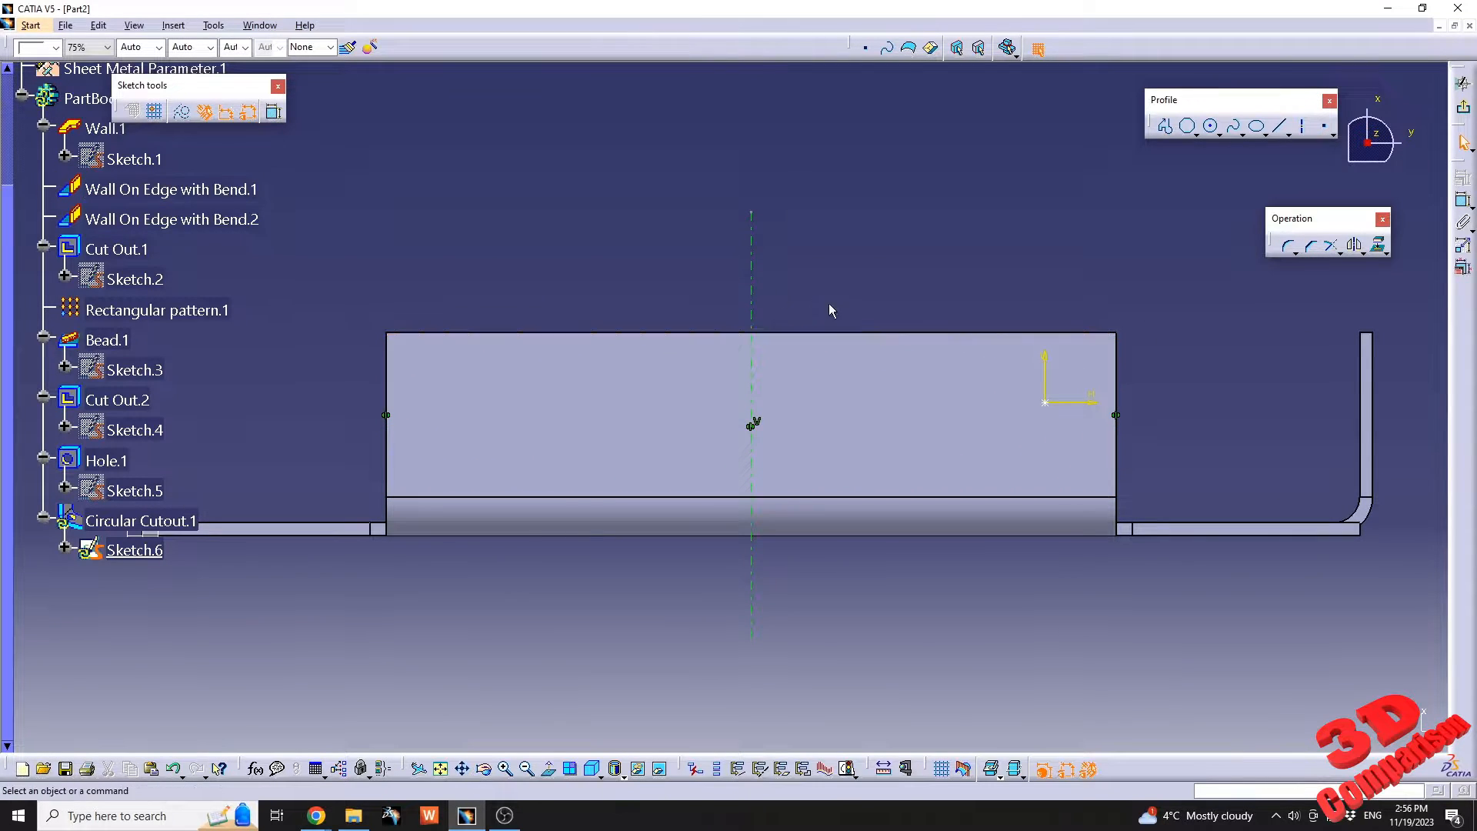
Mirror the circular cutout's centre point about the vertical axis in the middle of the bottom wall.
click(1045, 401)
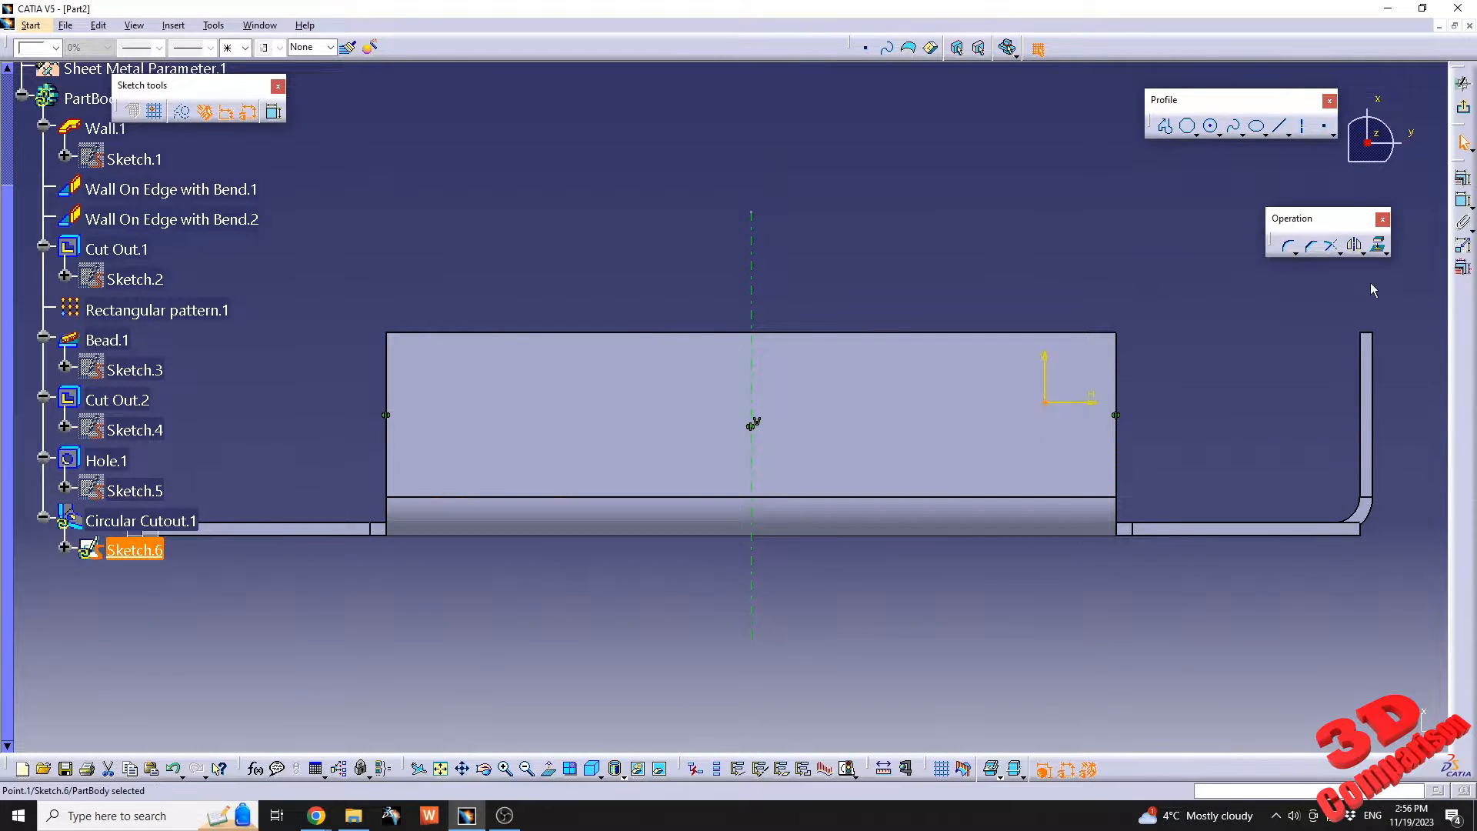
click(1356, 248)
click(754, 315)
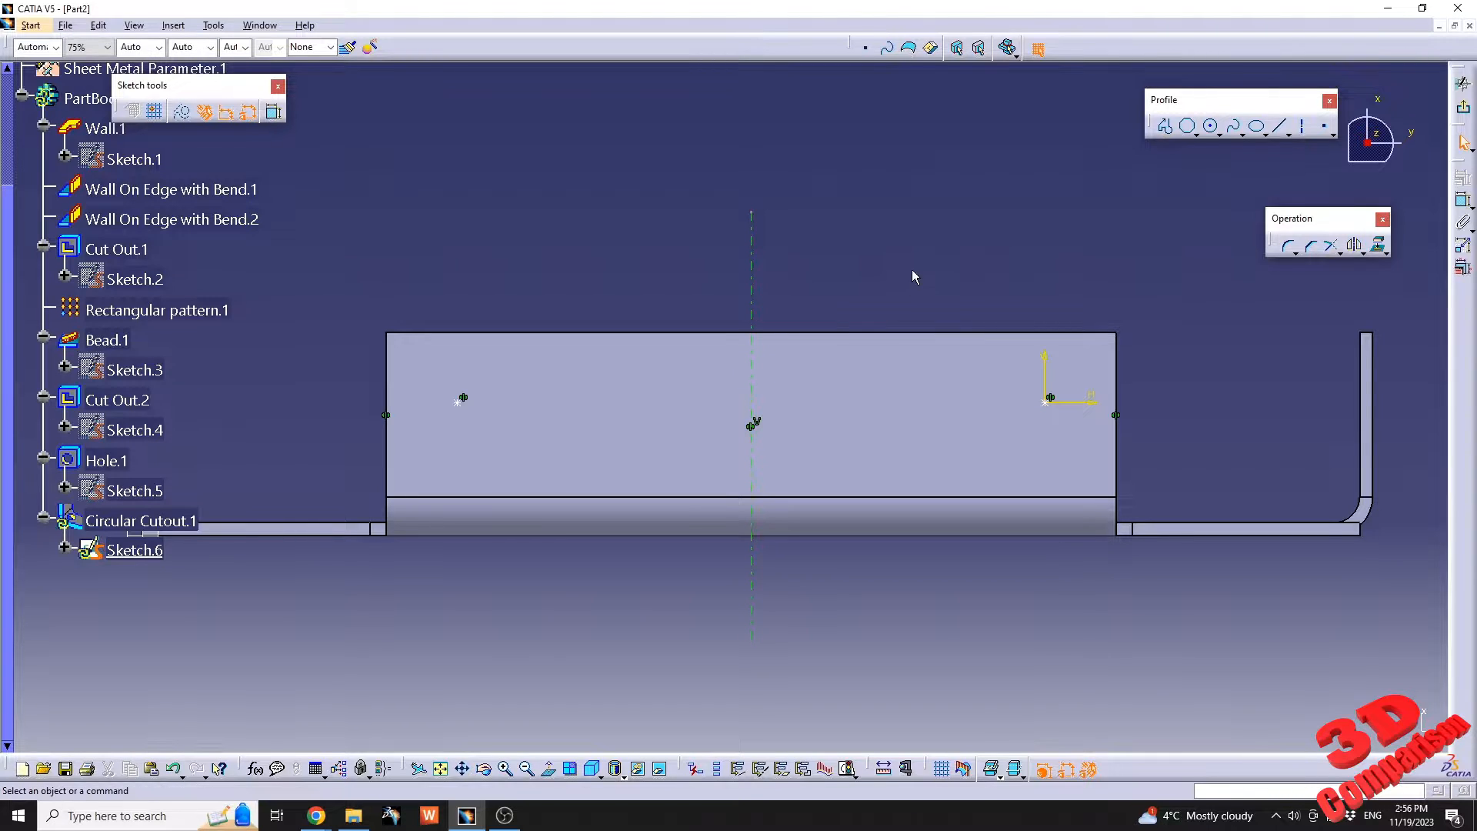
Constrain the original cutout centre point 8 mm from the bottom wall's free long edge and 8 mm from the adjacent short edge.
click(1464, 202)
click(1061, 333)
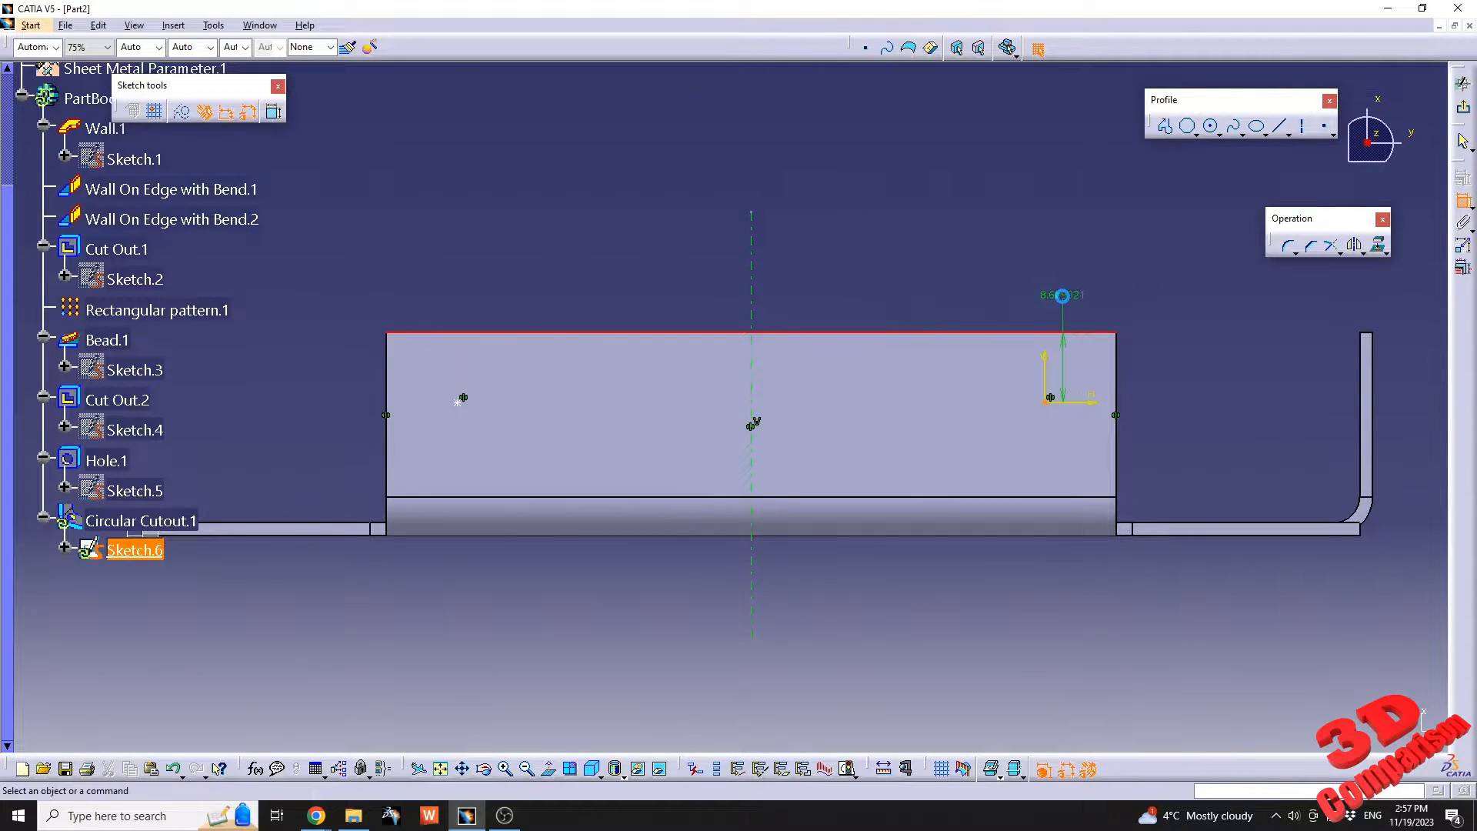
click(1064, 294)
double_click(1074, 299)
text(8.629021mm)
key(Return)
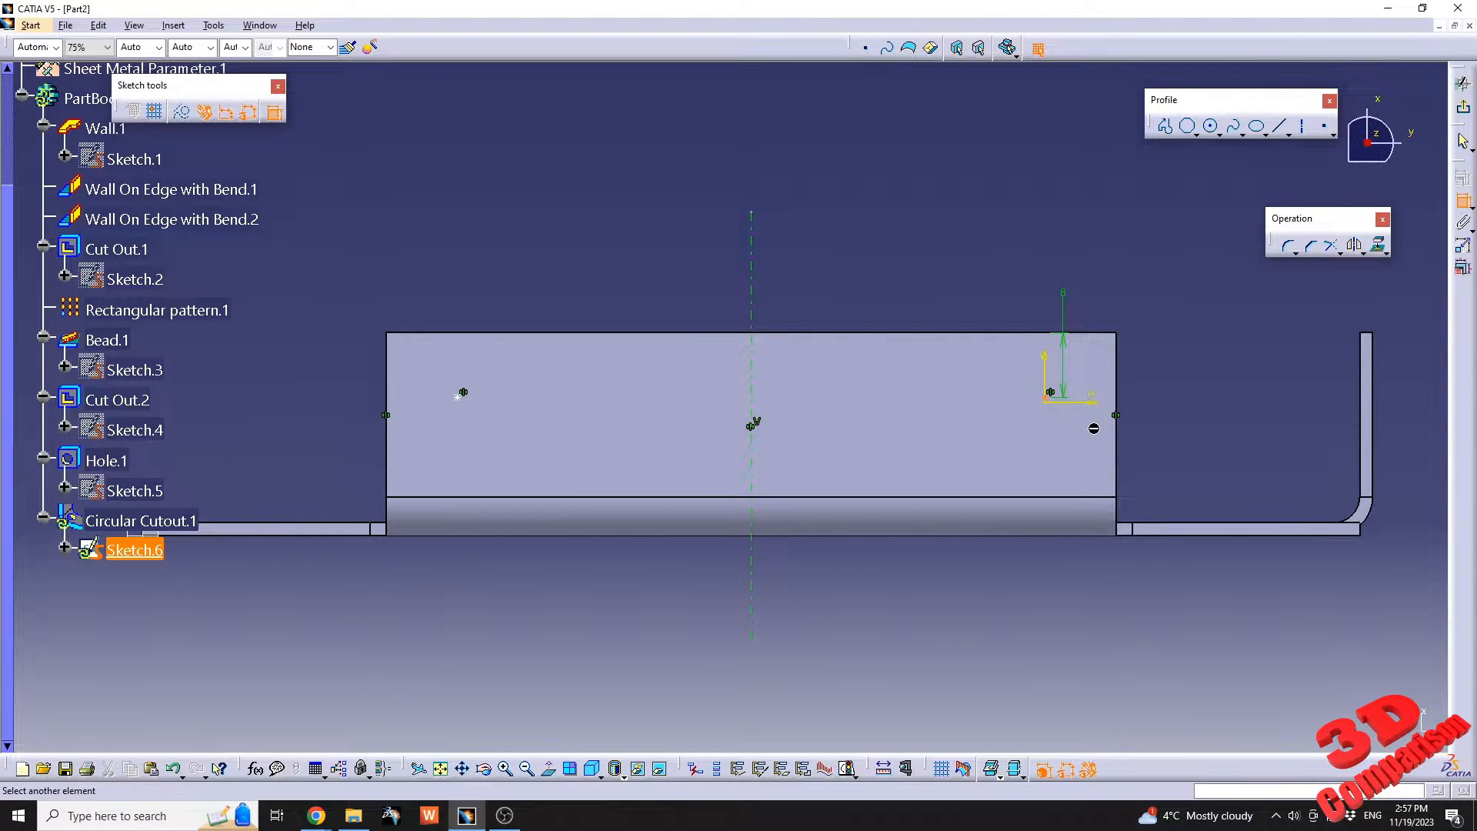
click(1117, 454)
click(1165, 445)
double_click(1168, 442)
text(8)
key(Return)
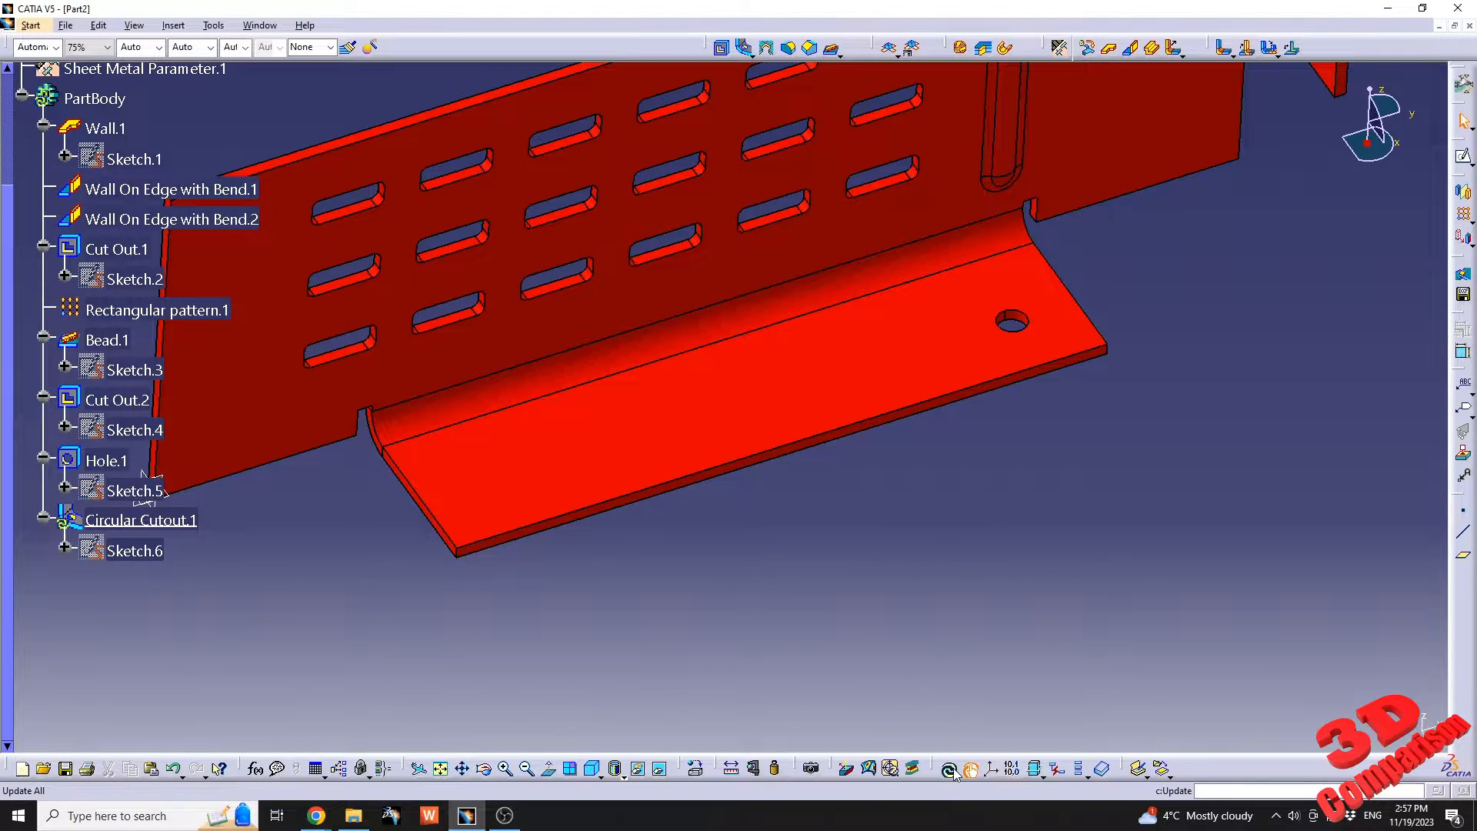
Exit the circular cutout's sketch and update the part.
click(954, 773)
middle_drag(805, 260, 779, 316)
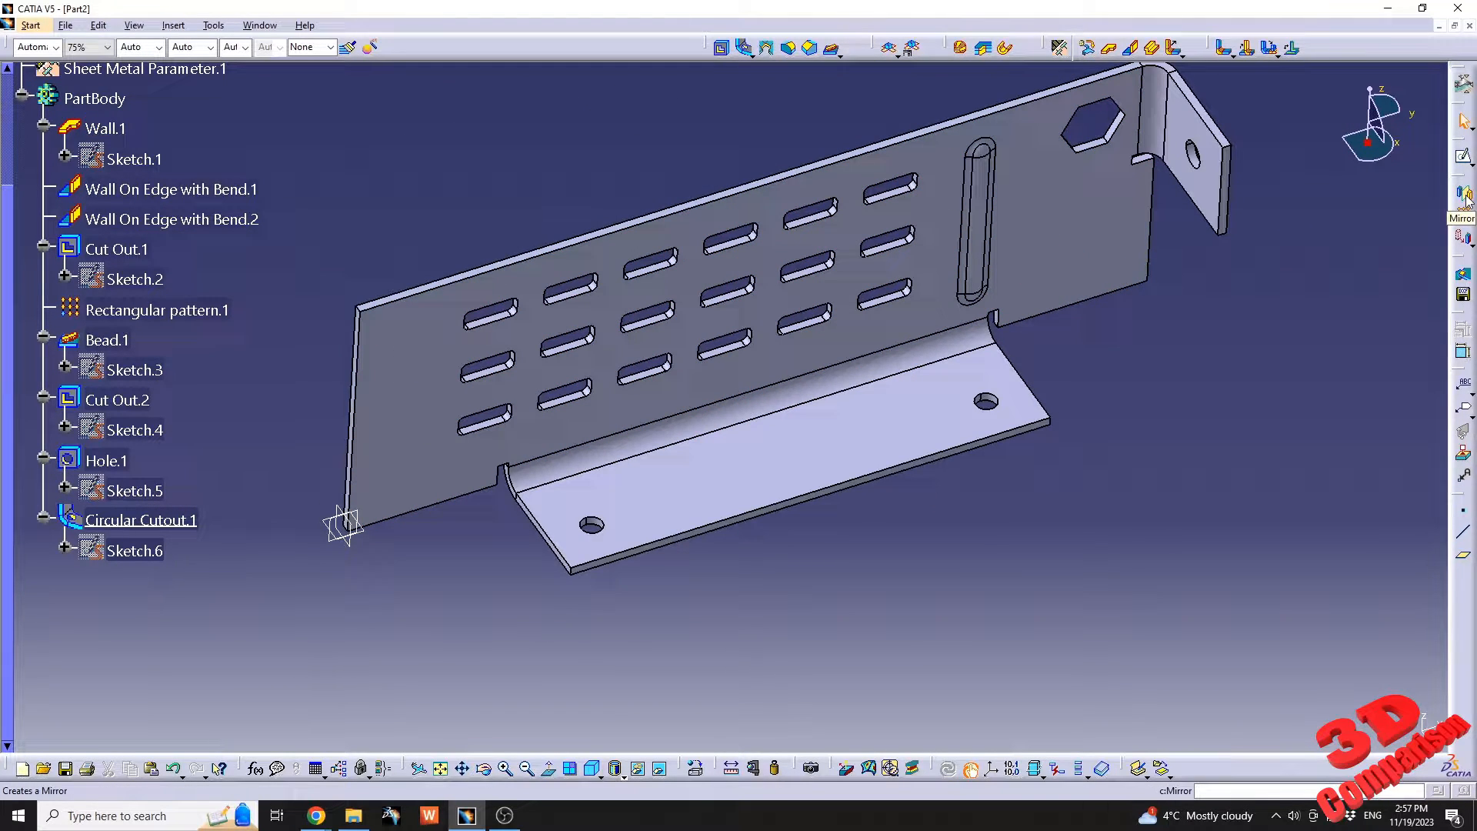
click(356, 536)
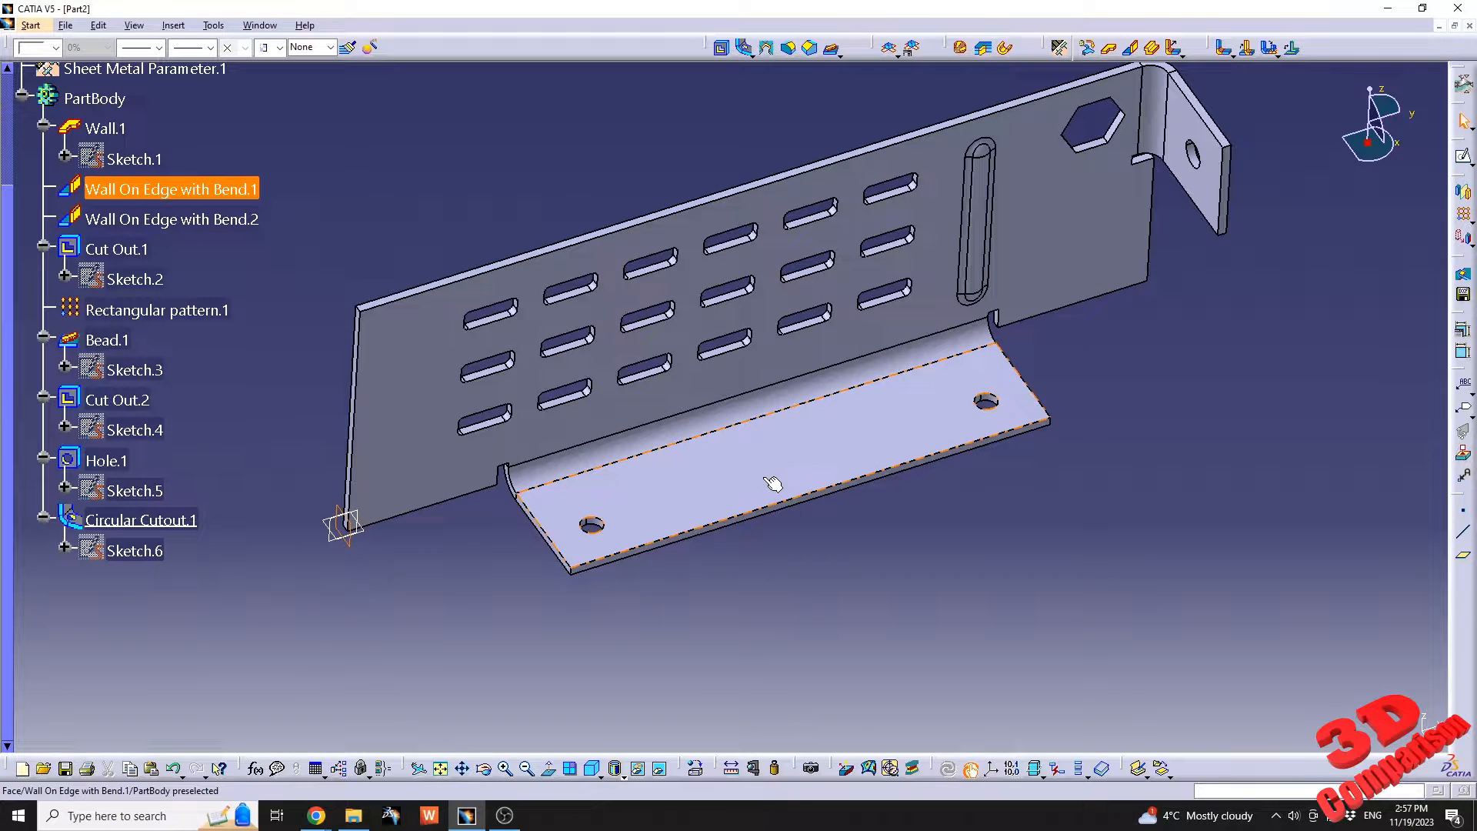
click(965, 545)
Chamfer the two outer corner edges of the long bottom wall with a 5 mm length and a 45° angle.
middle_drag(818, 400, 847, 447)
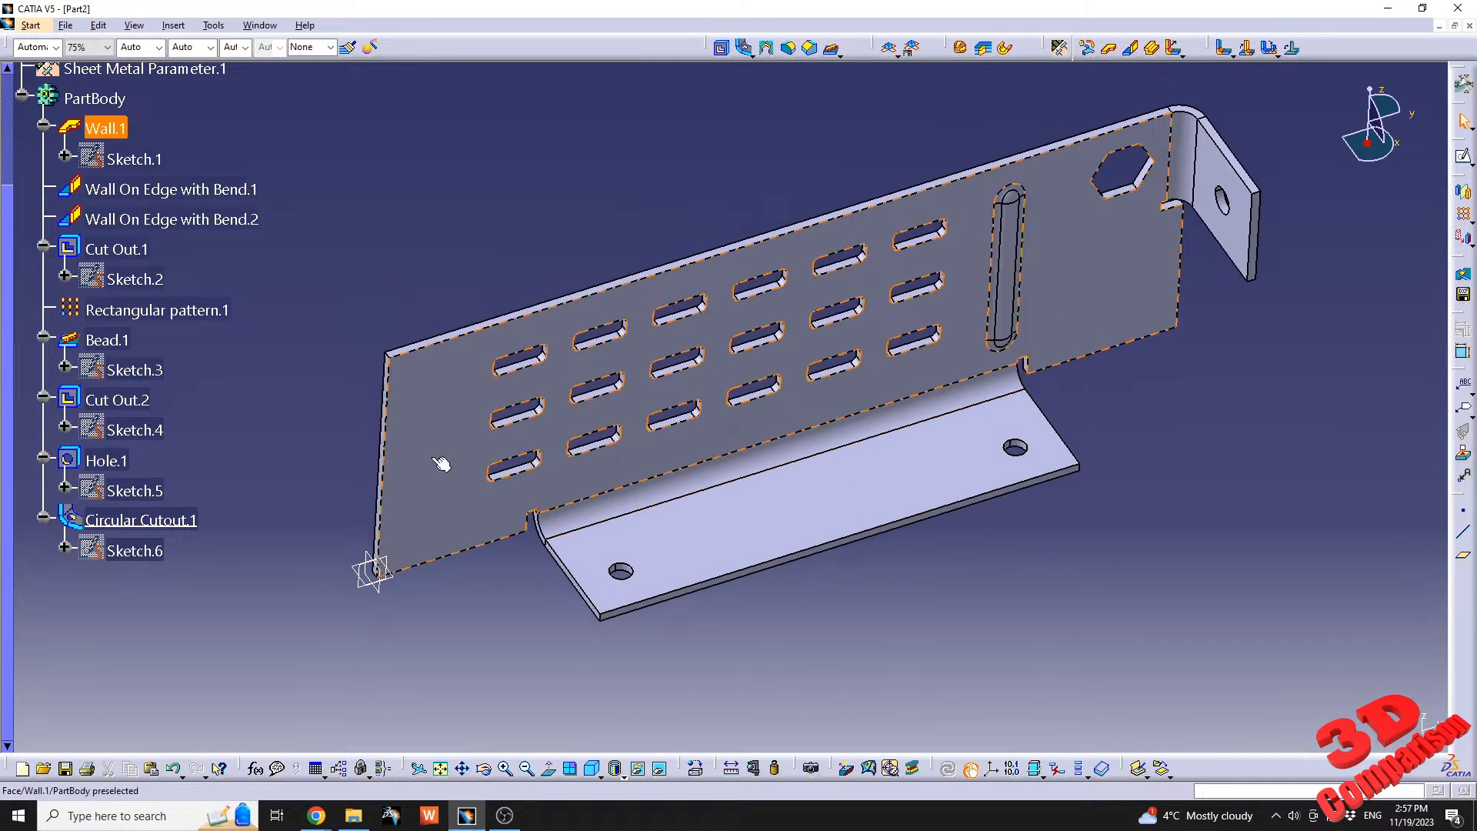
scroll(450, 465, up, 1)
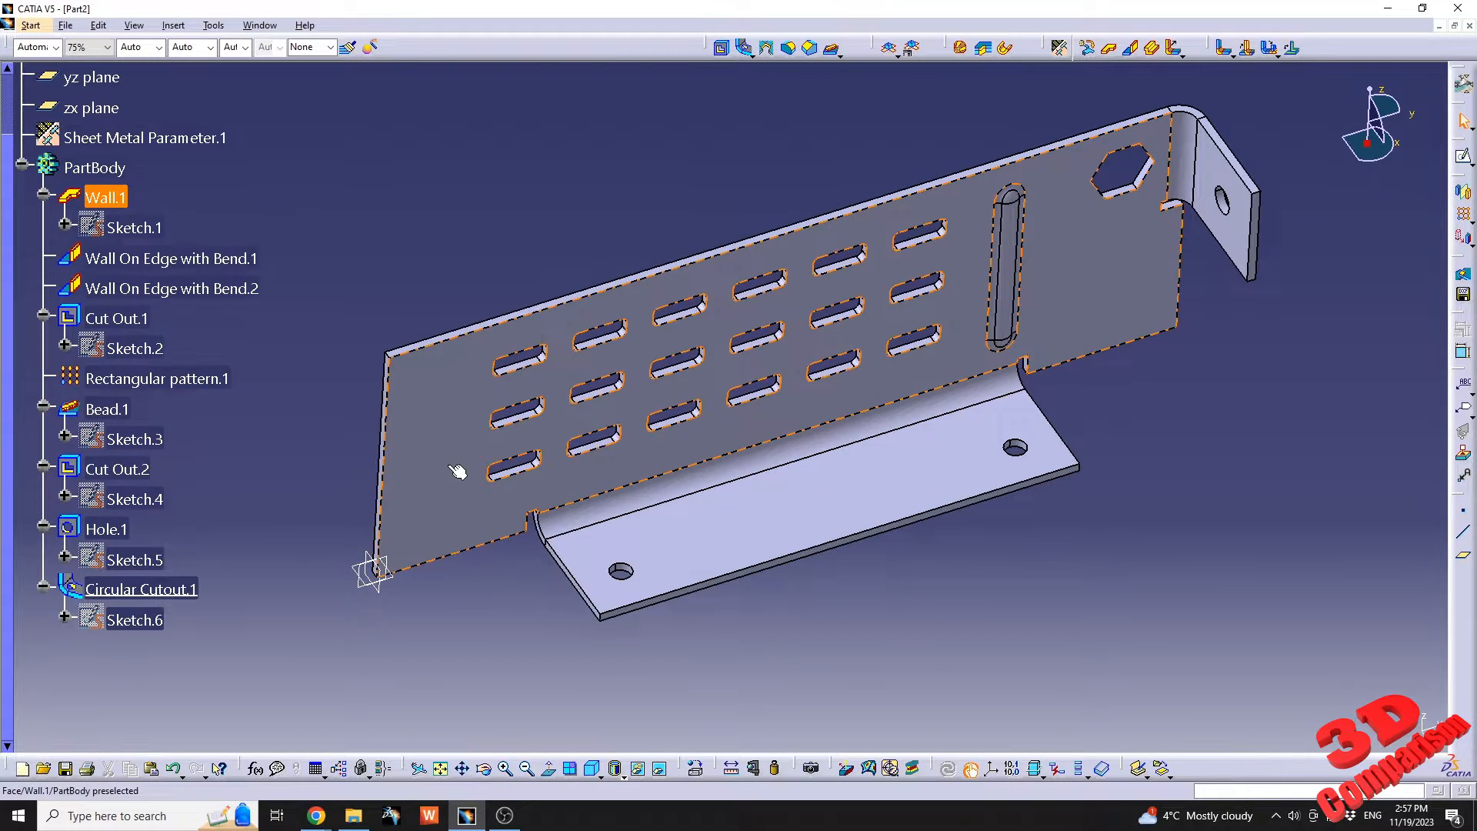
click(811, 48)
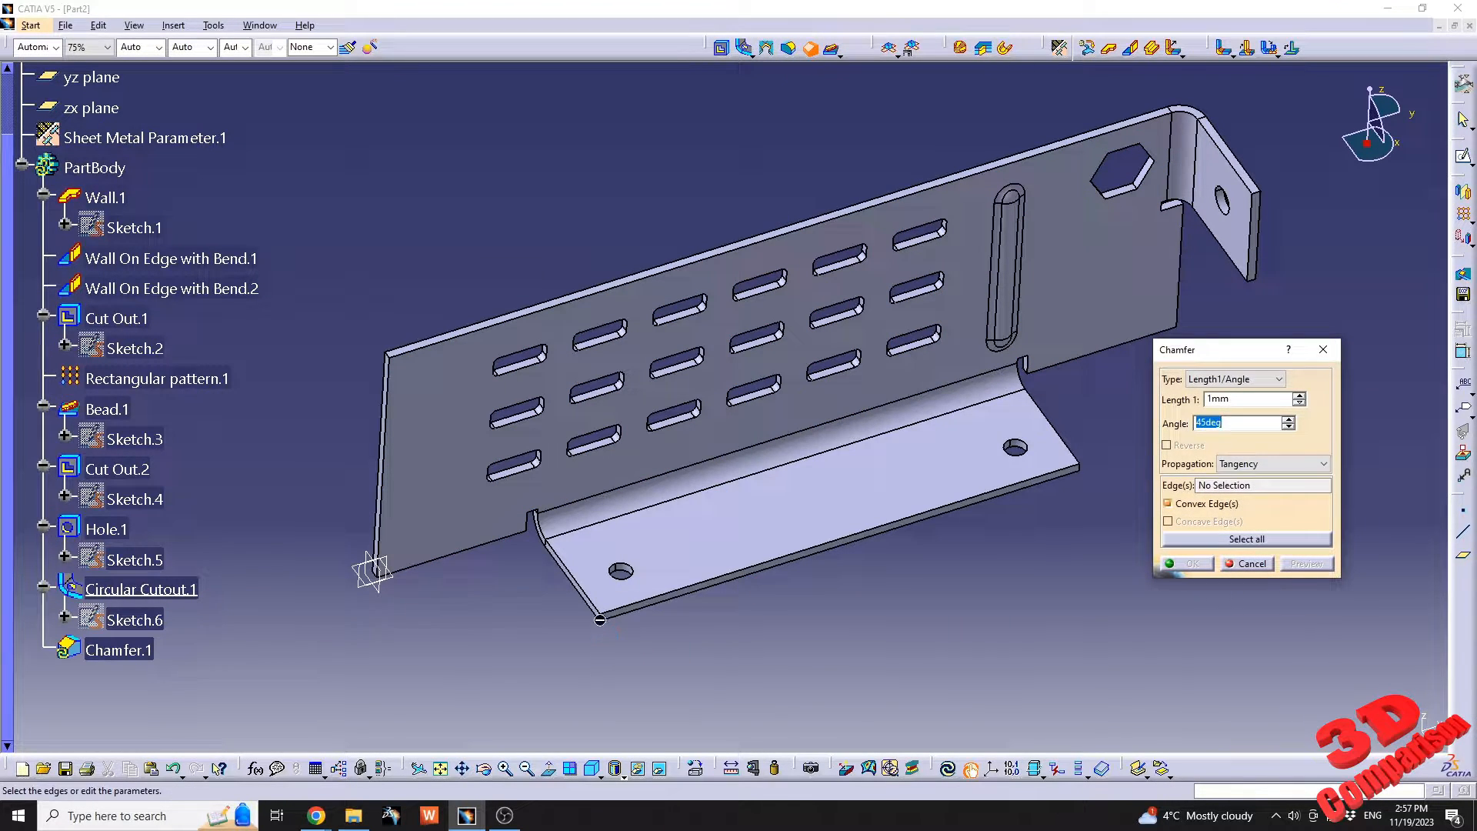
click(1078, 472)
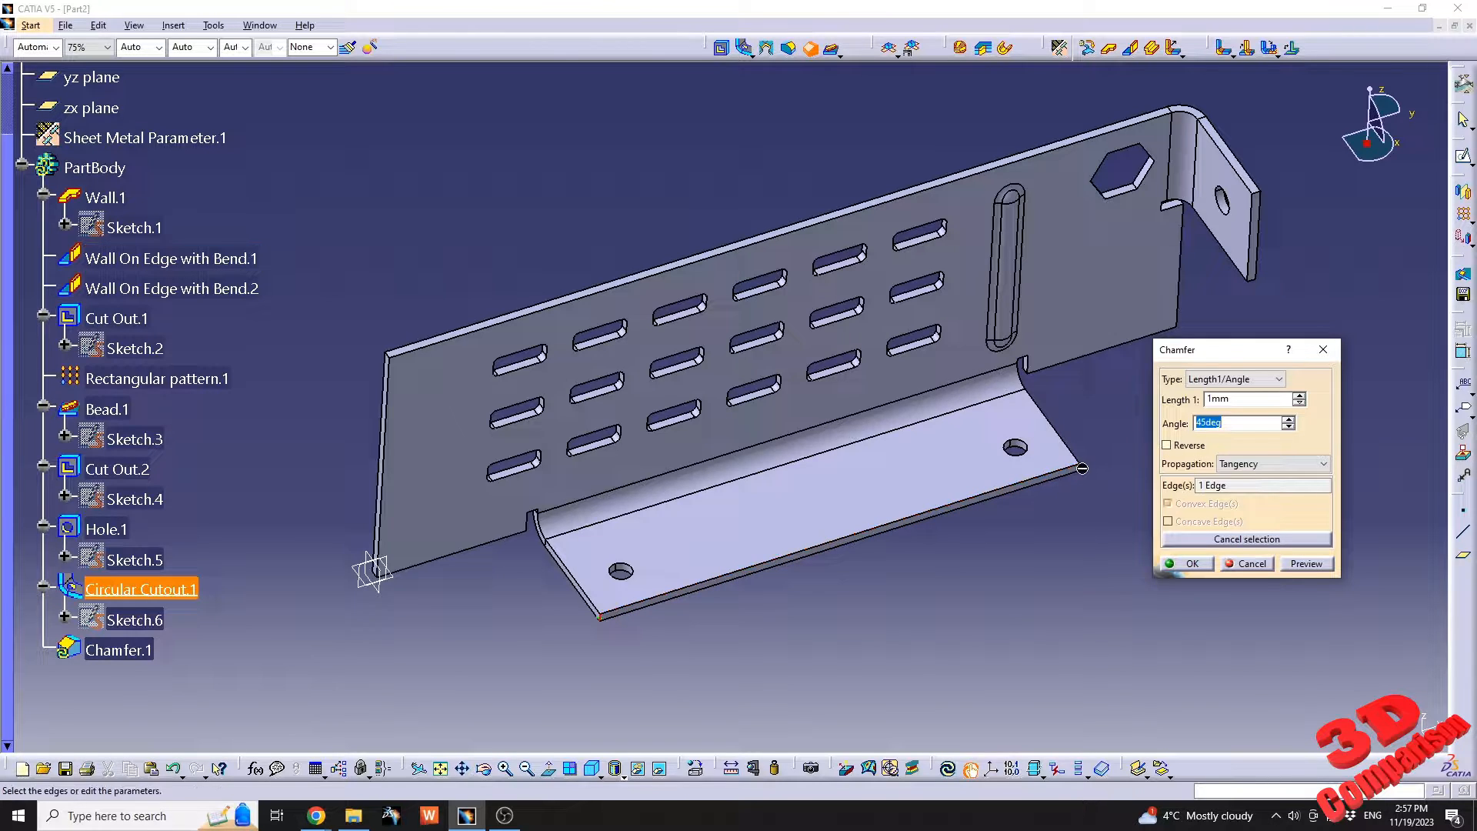
scroll(1074, 531, down, 1)
middle_drag(1074, 531, 751, 589)
click(757, 591)
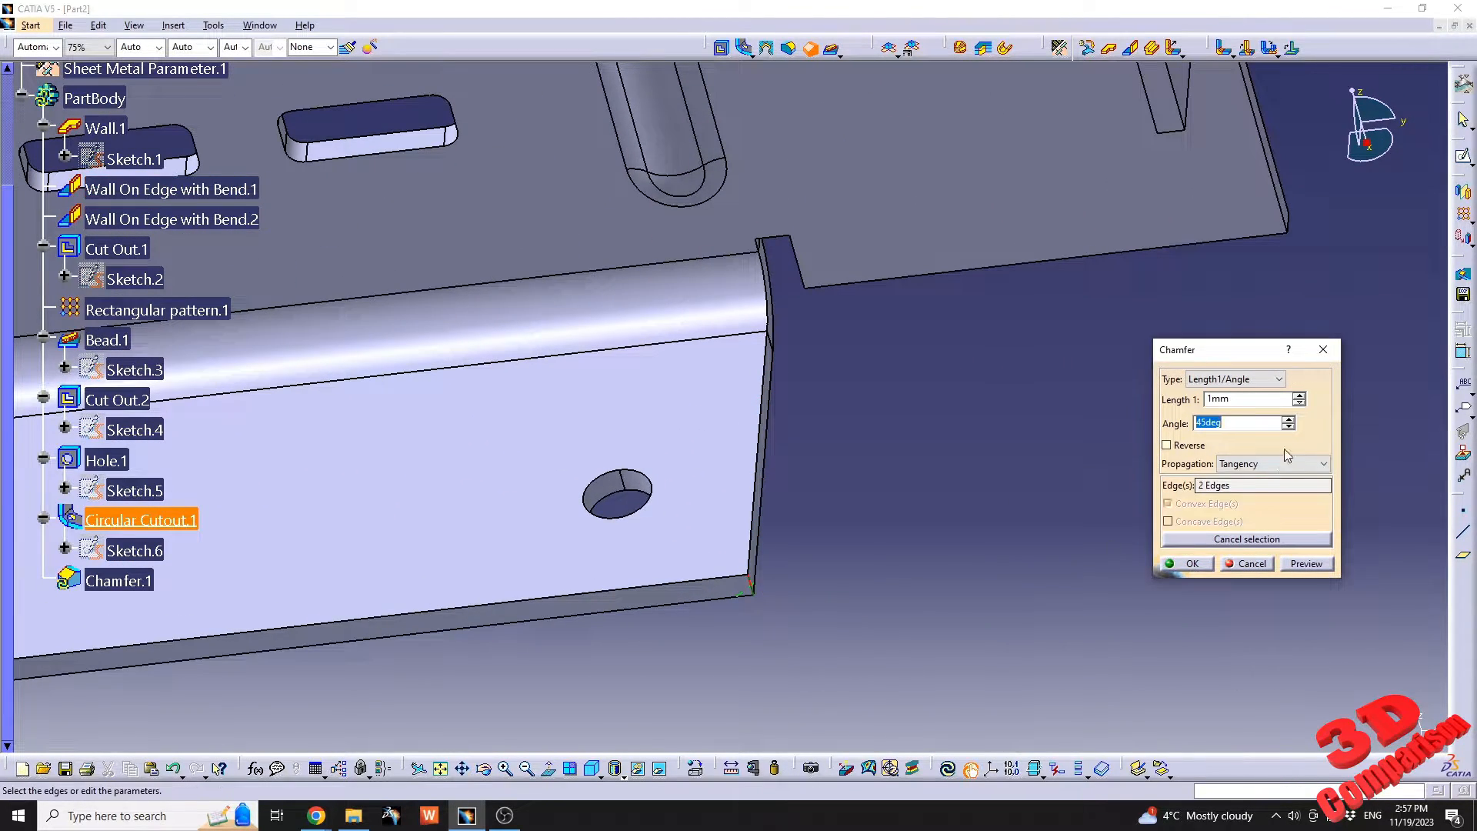
click(1208, 399)
text(5)
key(Tab)
click(1208, 563)
Rename the PartBody as First_panel.
middle_drag(484, 346, 607, 484)
scroll(523, 492, up, 1)
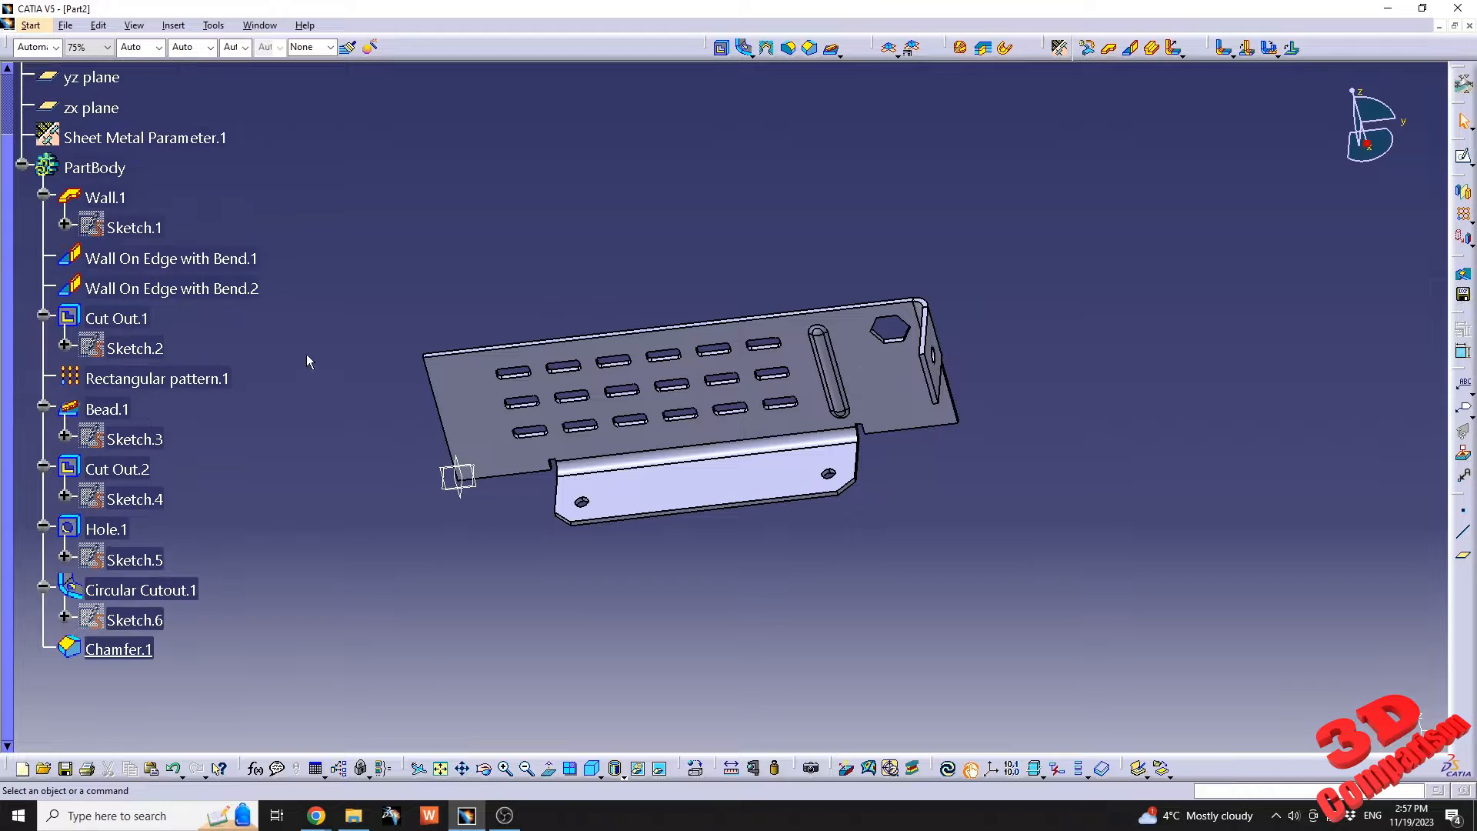
right_click(115, 169)
click(188, 229)
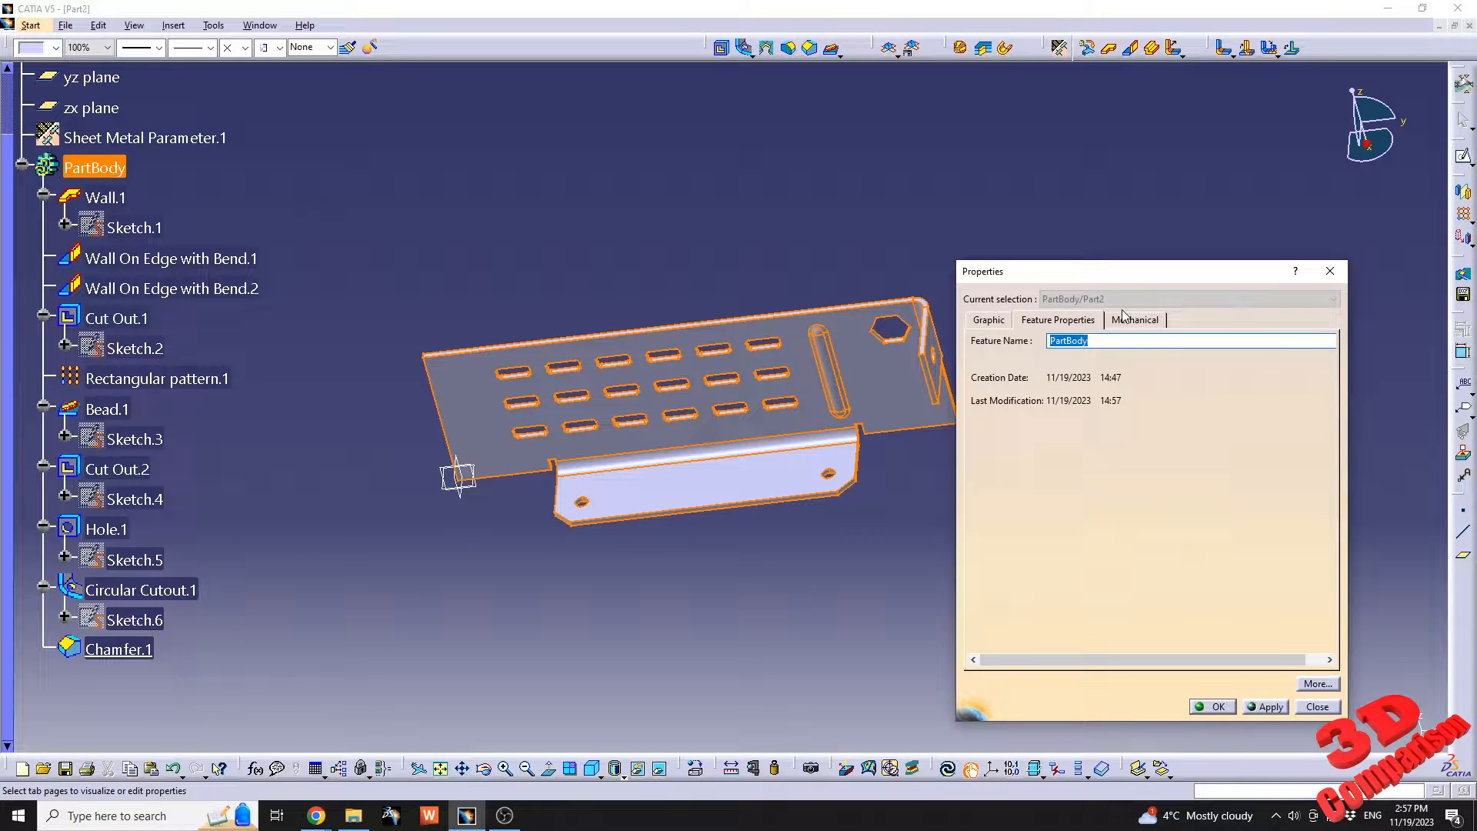
text(First_panel)
key(Return)
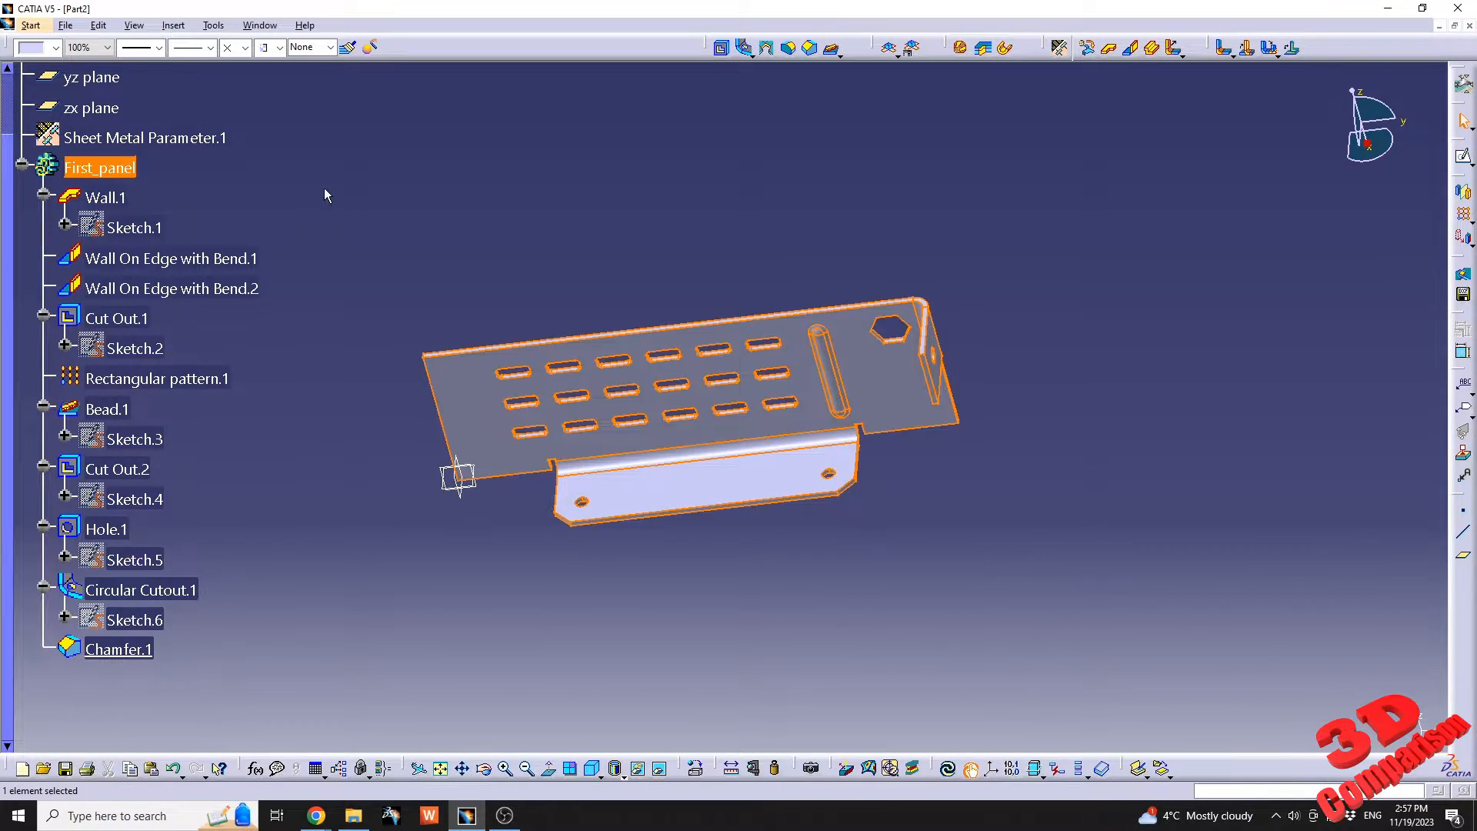
click(326, 208)
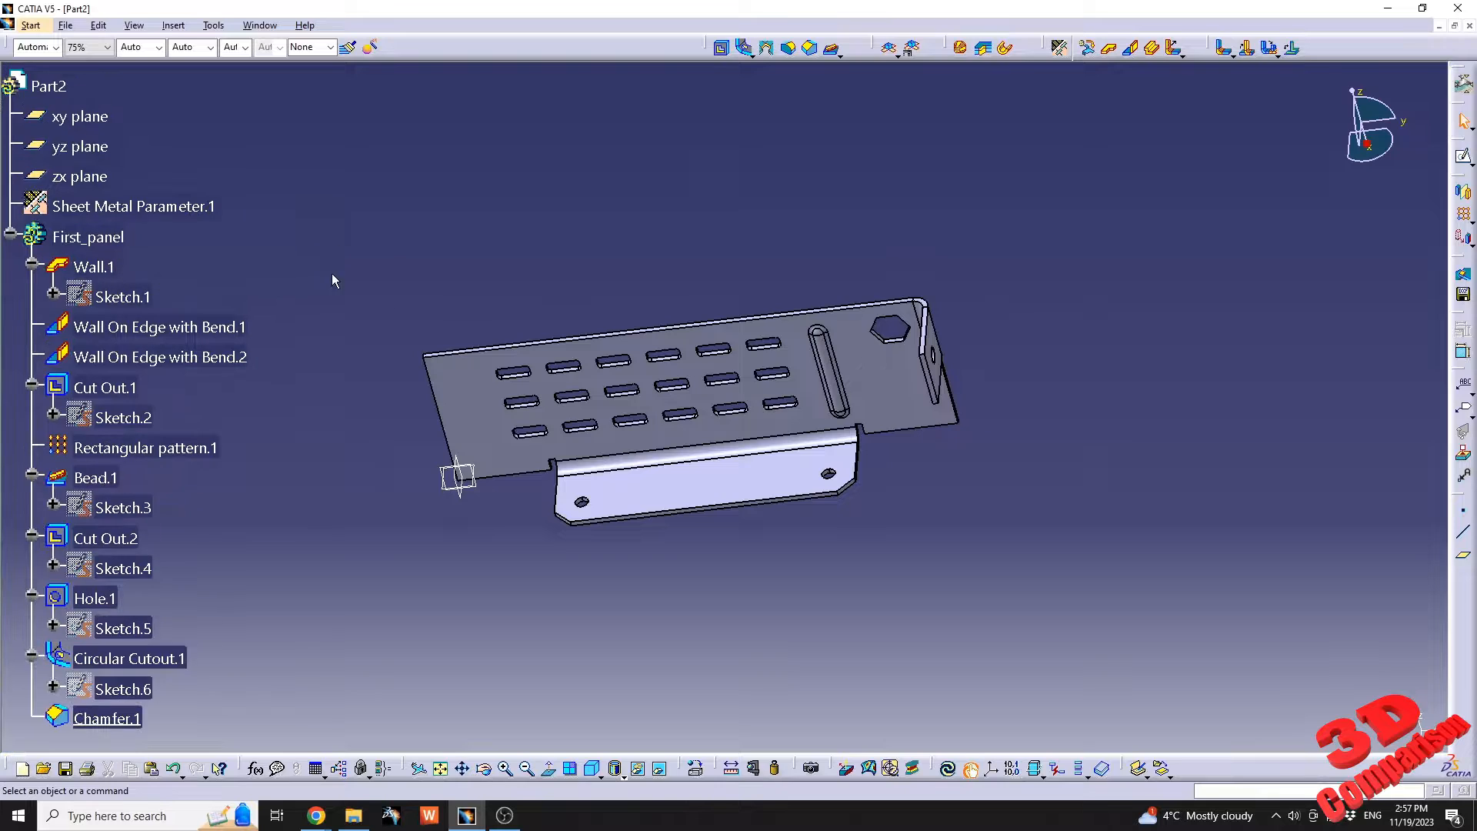
Insert a new body named Second_panel and define it as the in-work object.
click(174, 28)
click(184, 44)
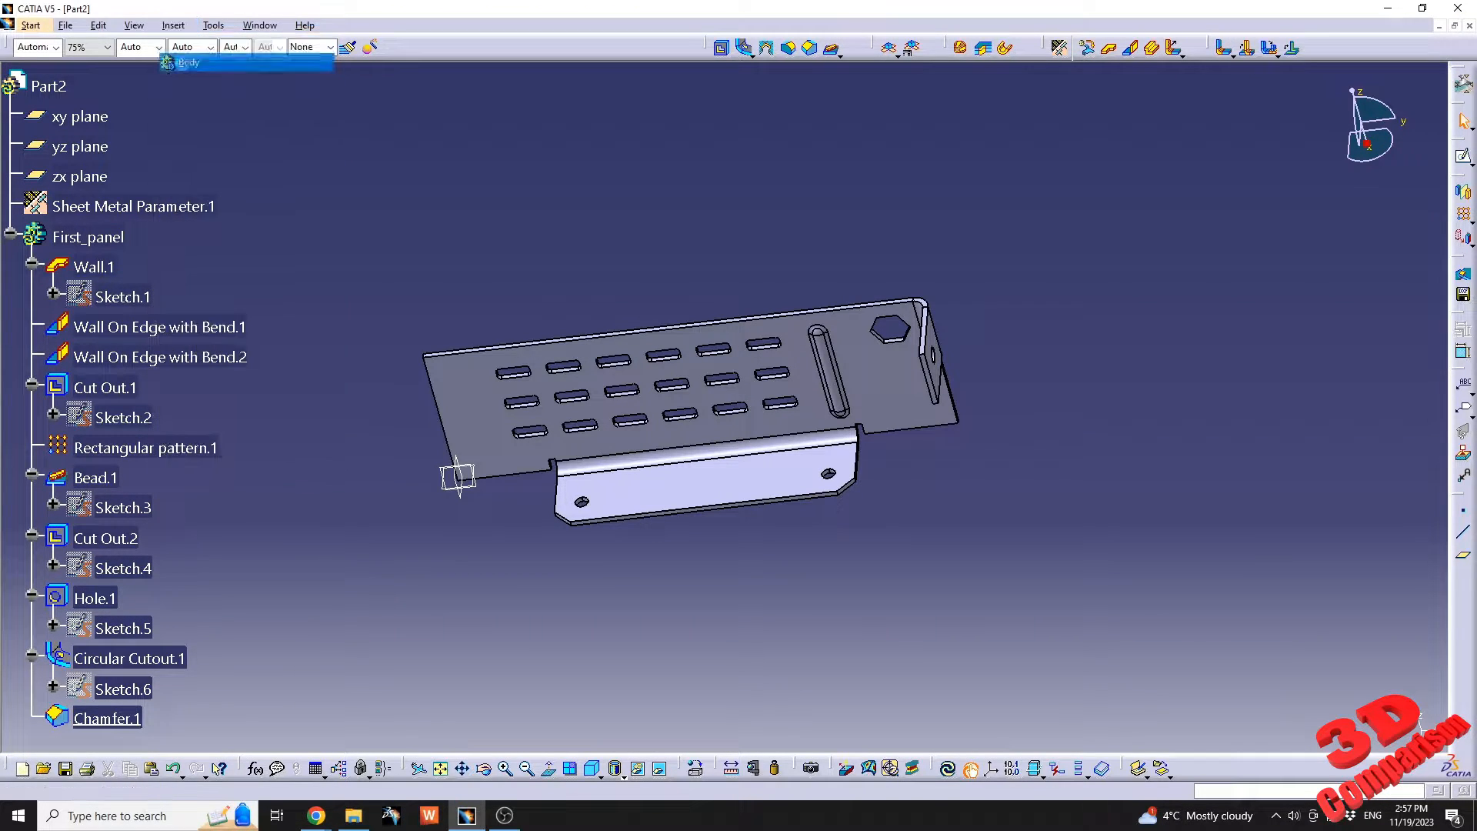
scroll(185, 485, down, 3)
right_click(103, 610)
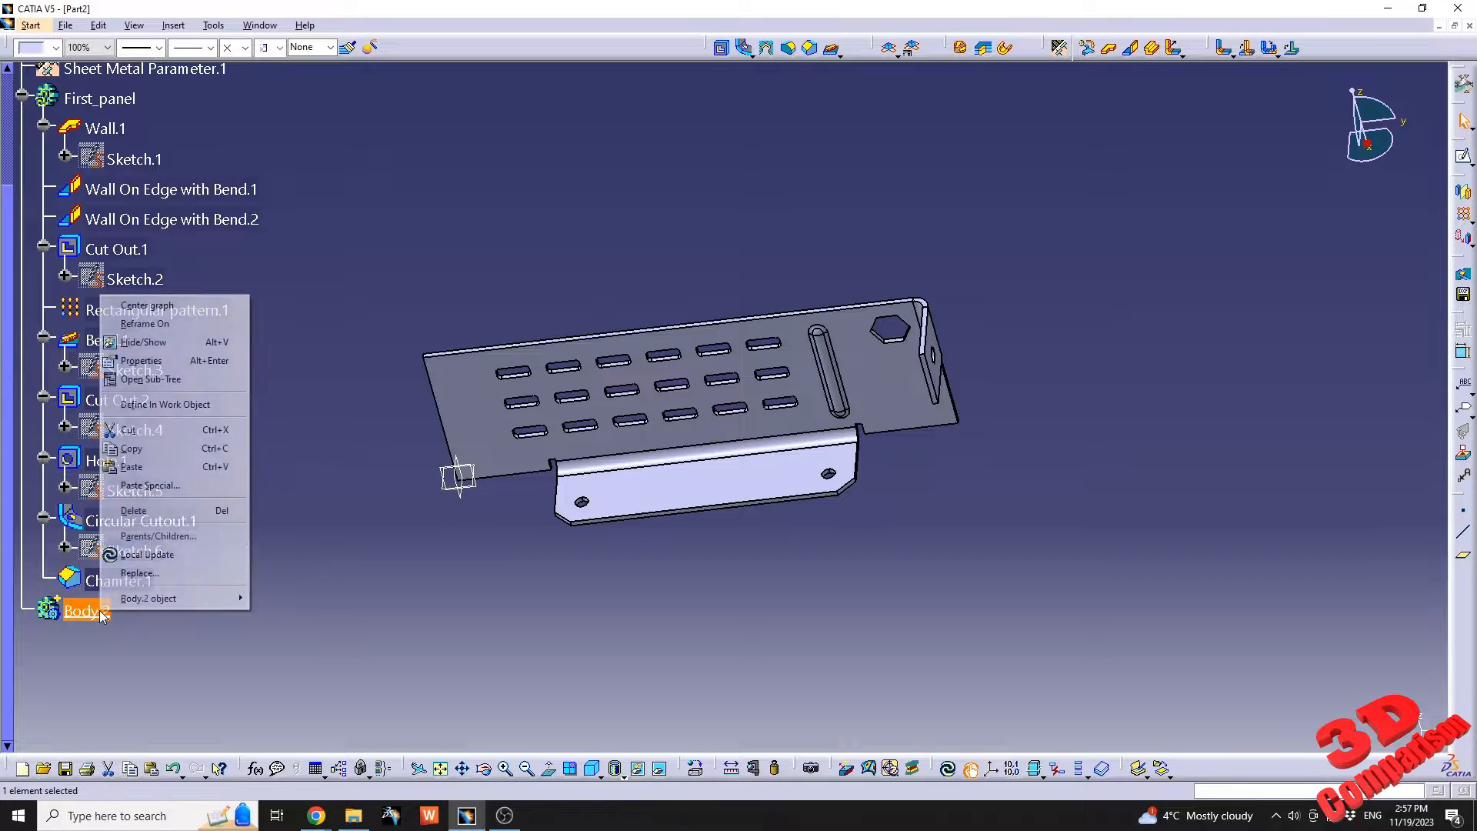
click(142, 360)
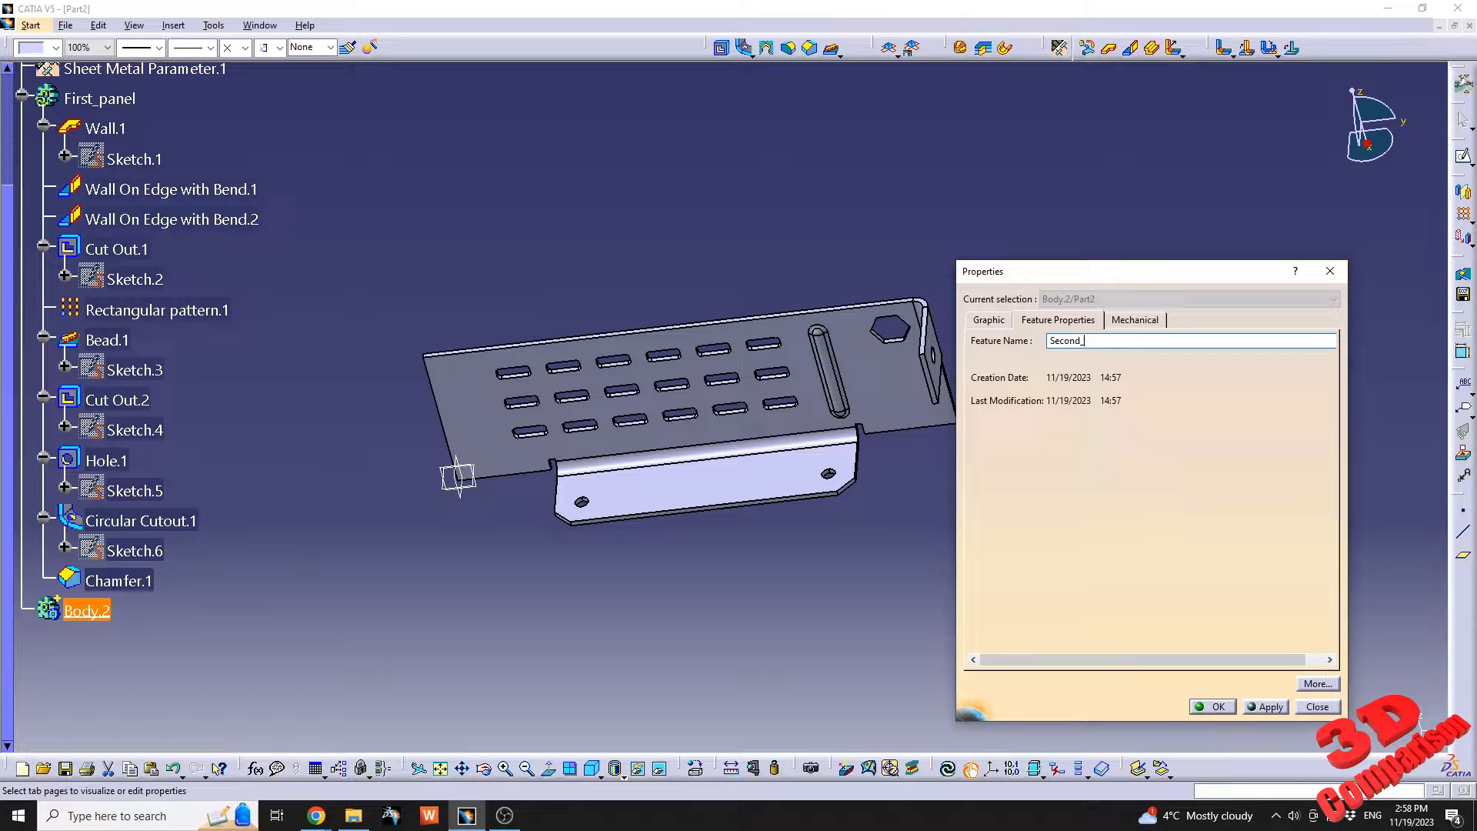
text(Second_panel)
key(Return)
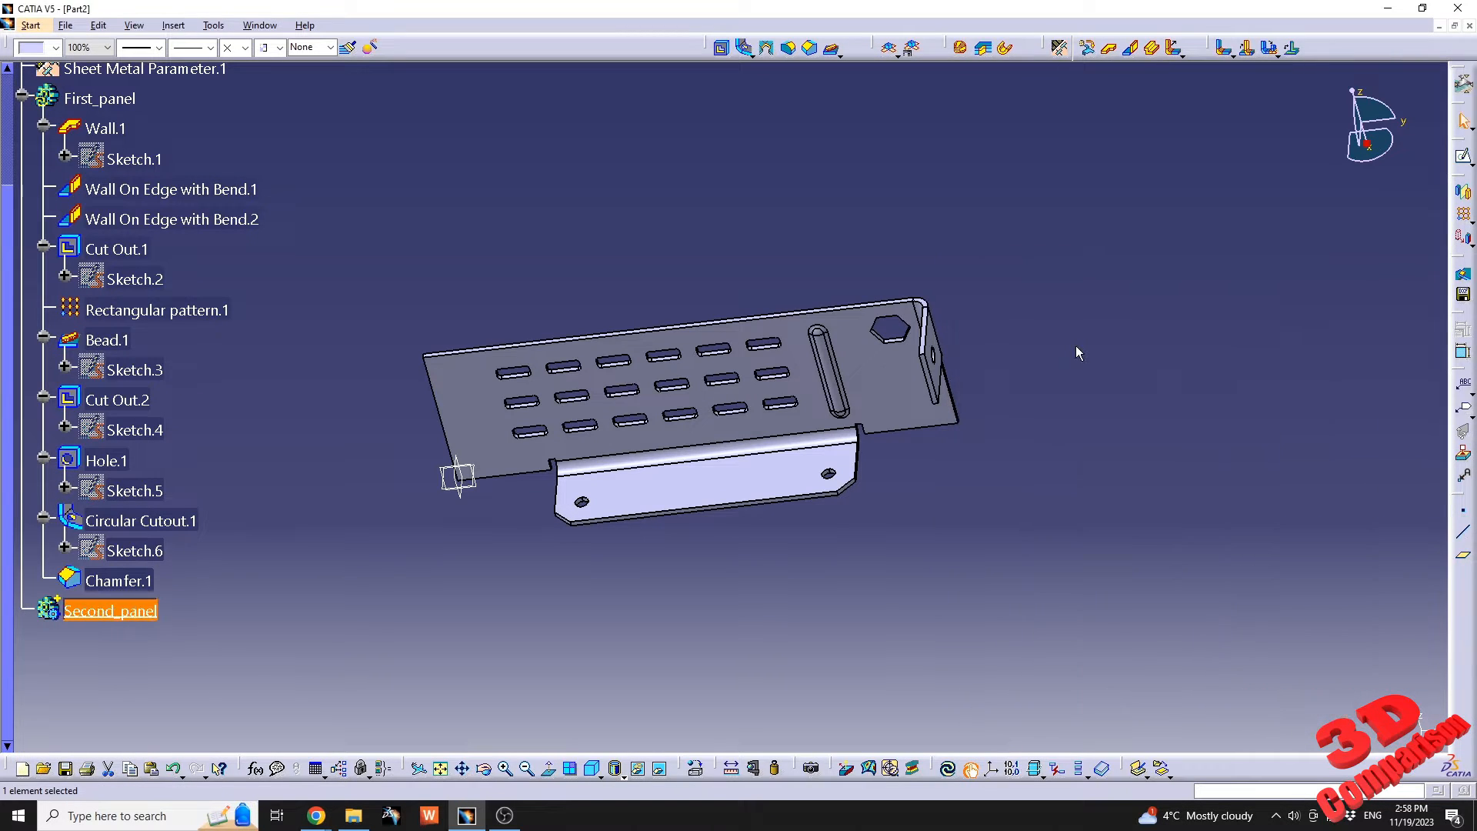
right_click(149, 613)
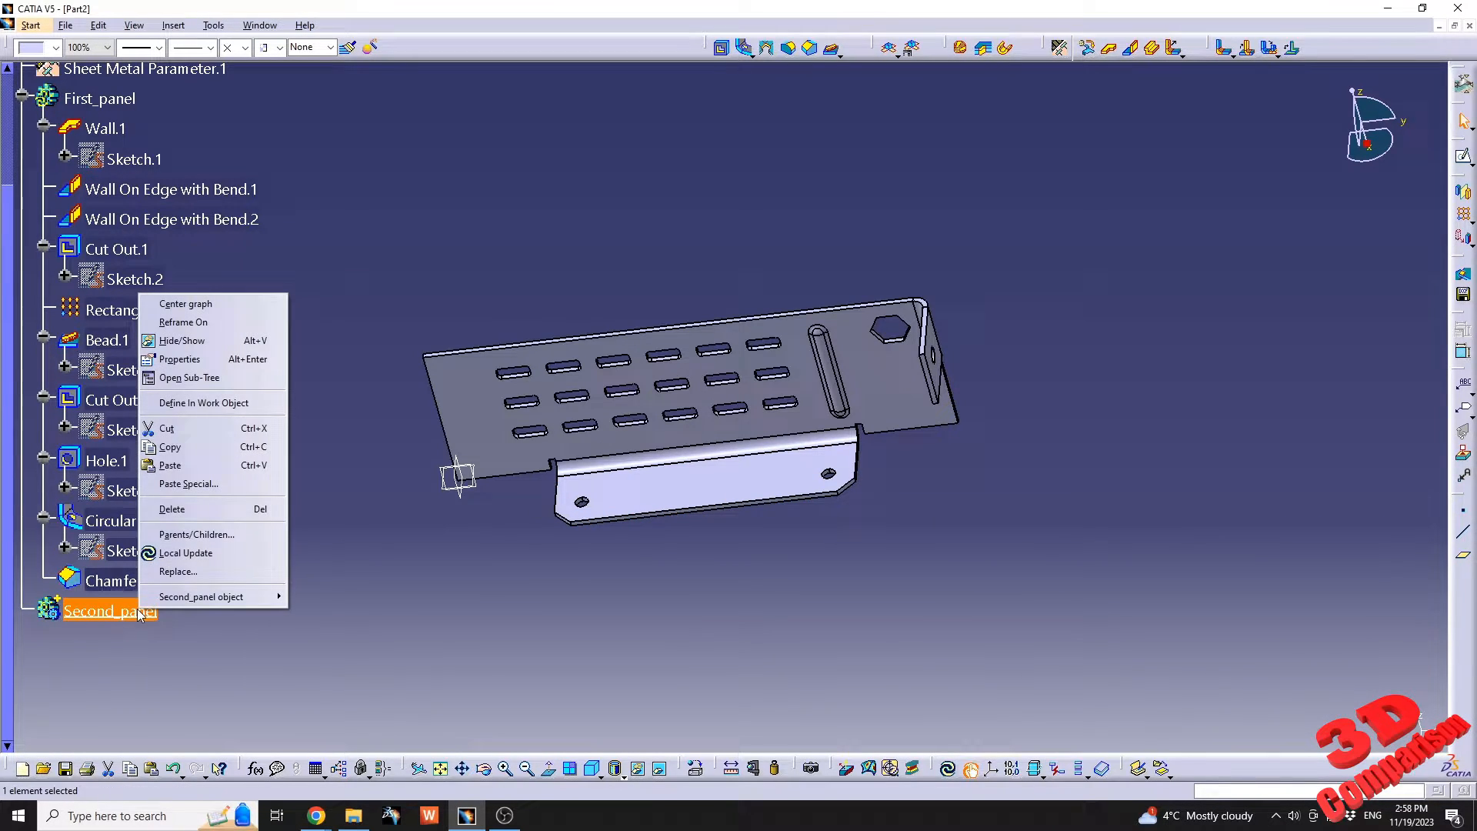
click(219, 404)
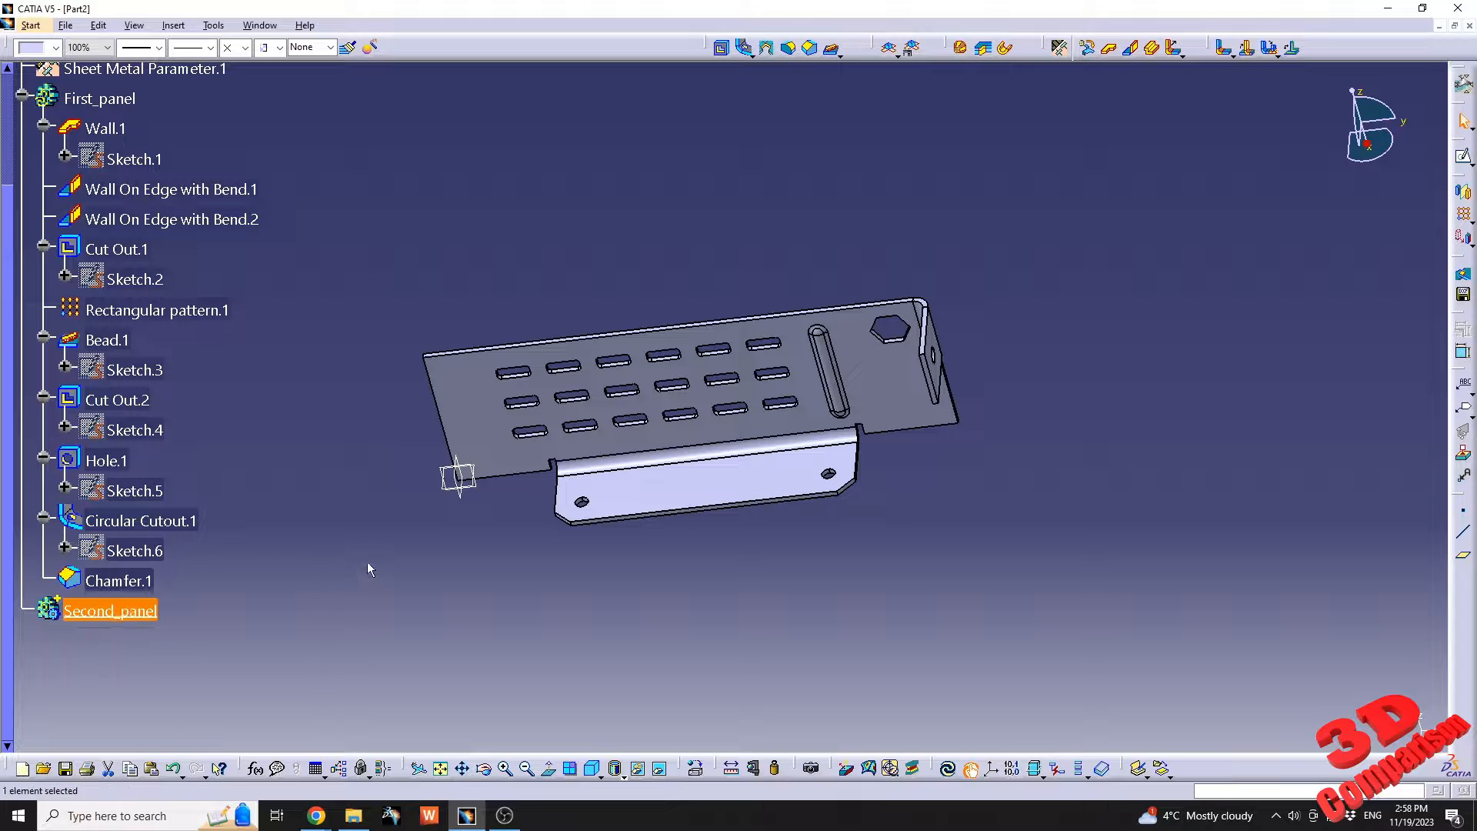
Create a sketch on the zx plane and cut the part by the sketch plane.
click(459, 466)
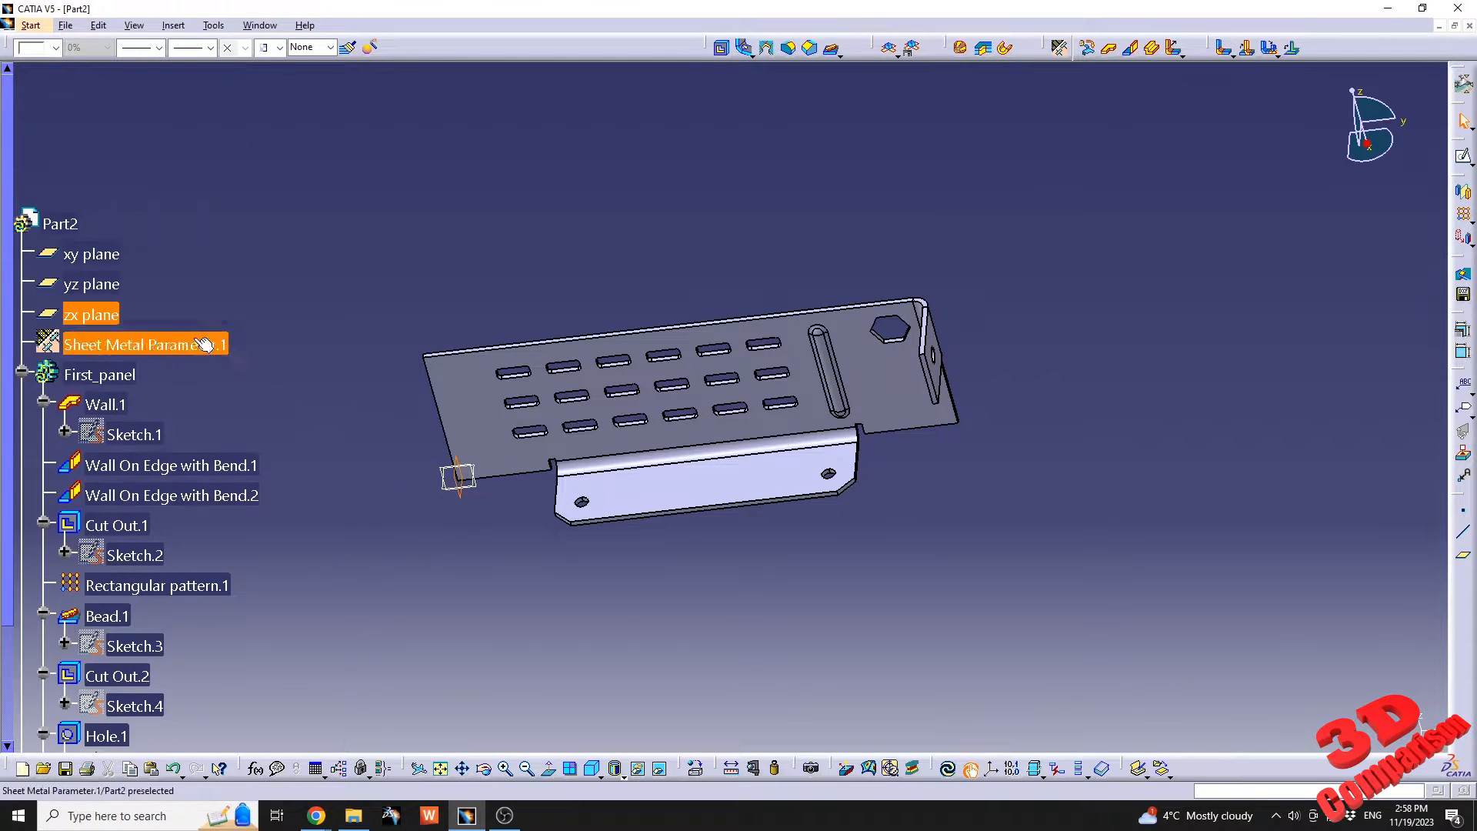
scroll(126, 383, down, 2)
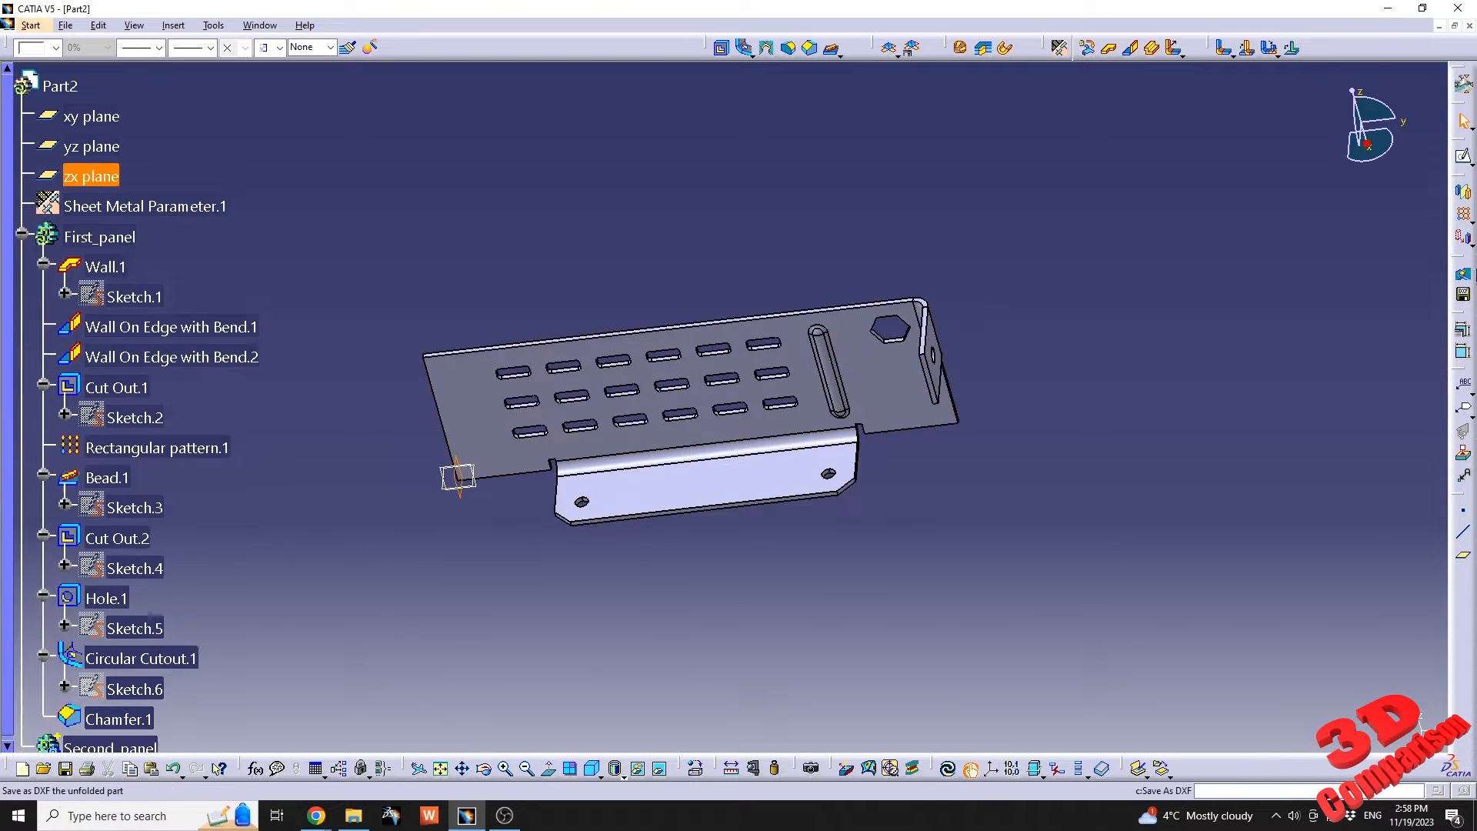
click(1463, 159)
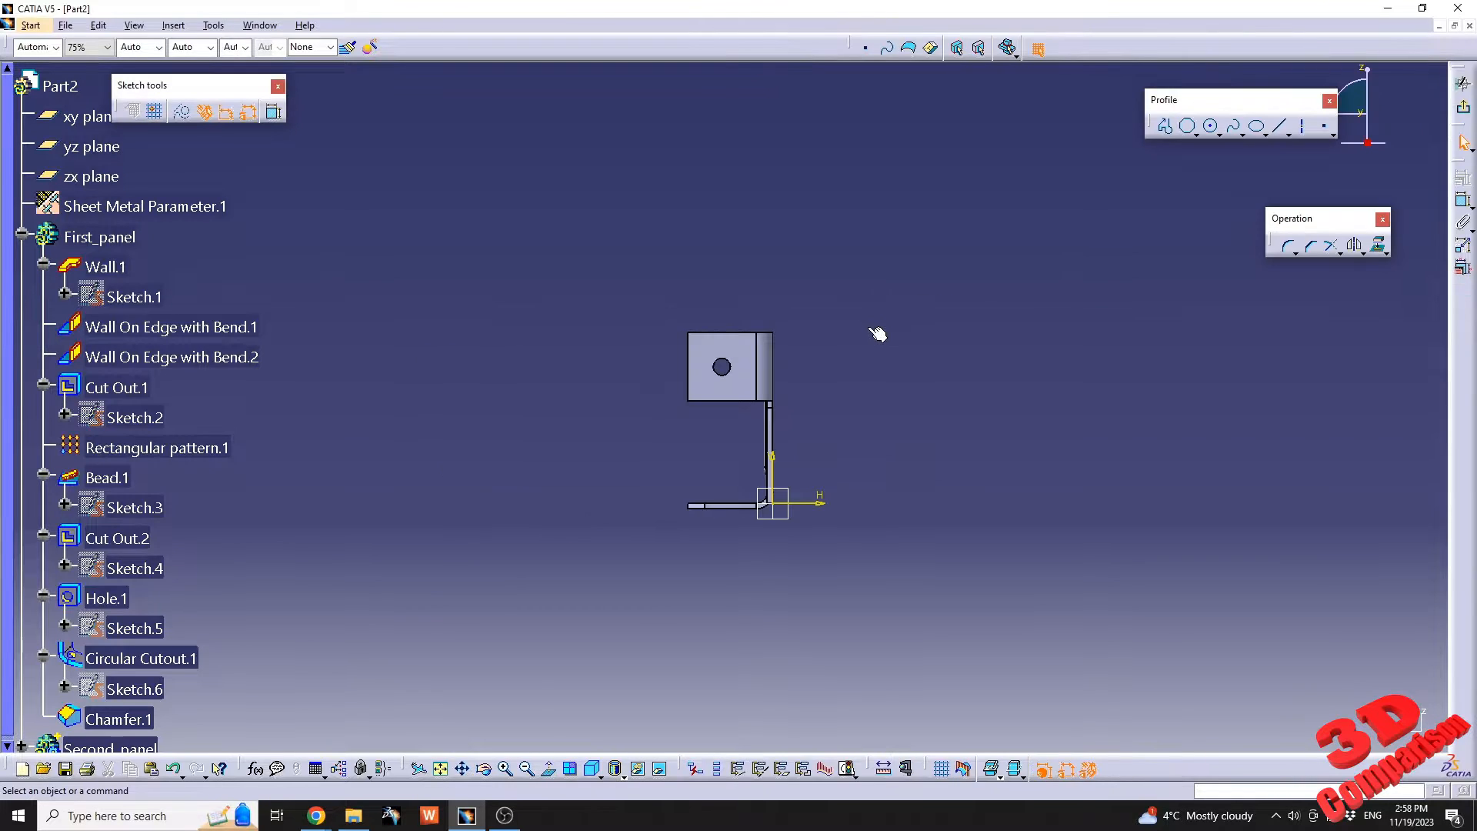
mouse_move(639, 396)
middle_down()
mouse_move(921, 430)
mouse_move(740, 386)
mouse_move(758, 327)
middle_up()
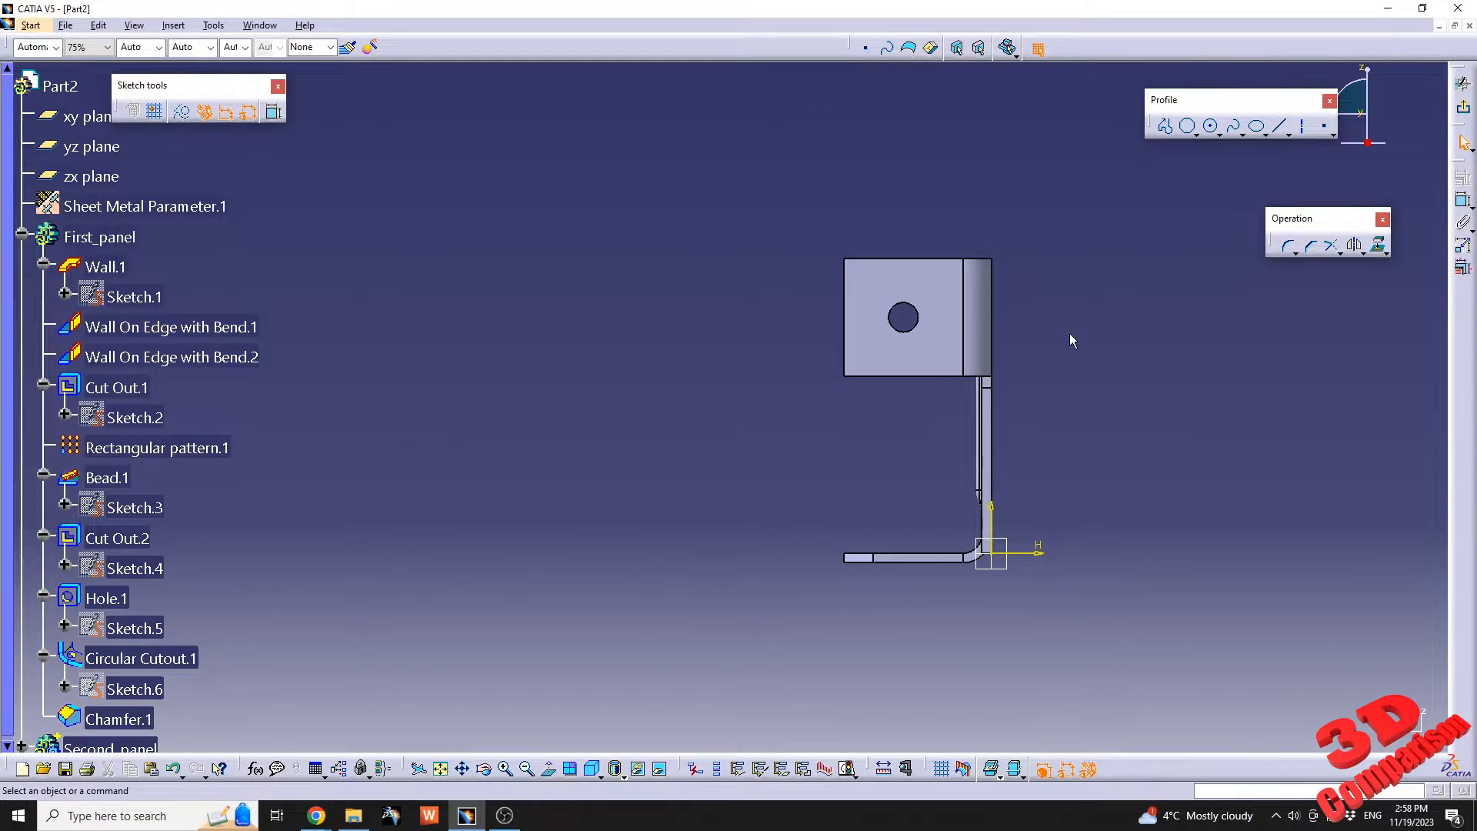
click(1167, 127)
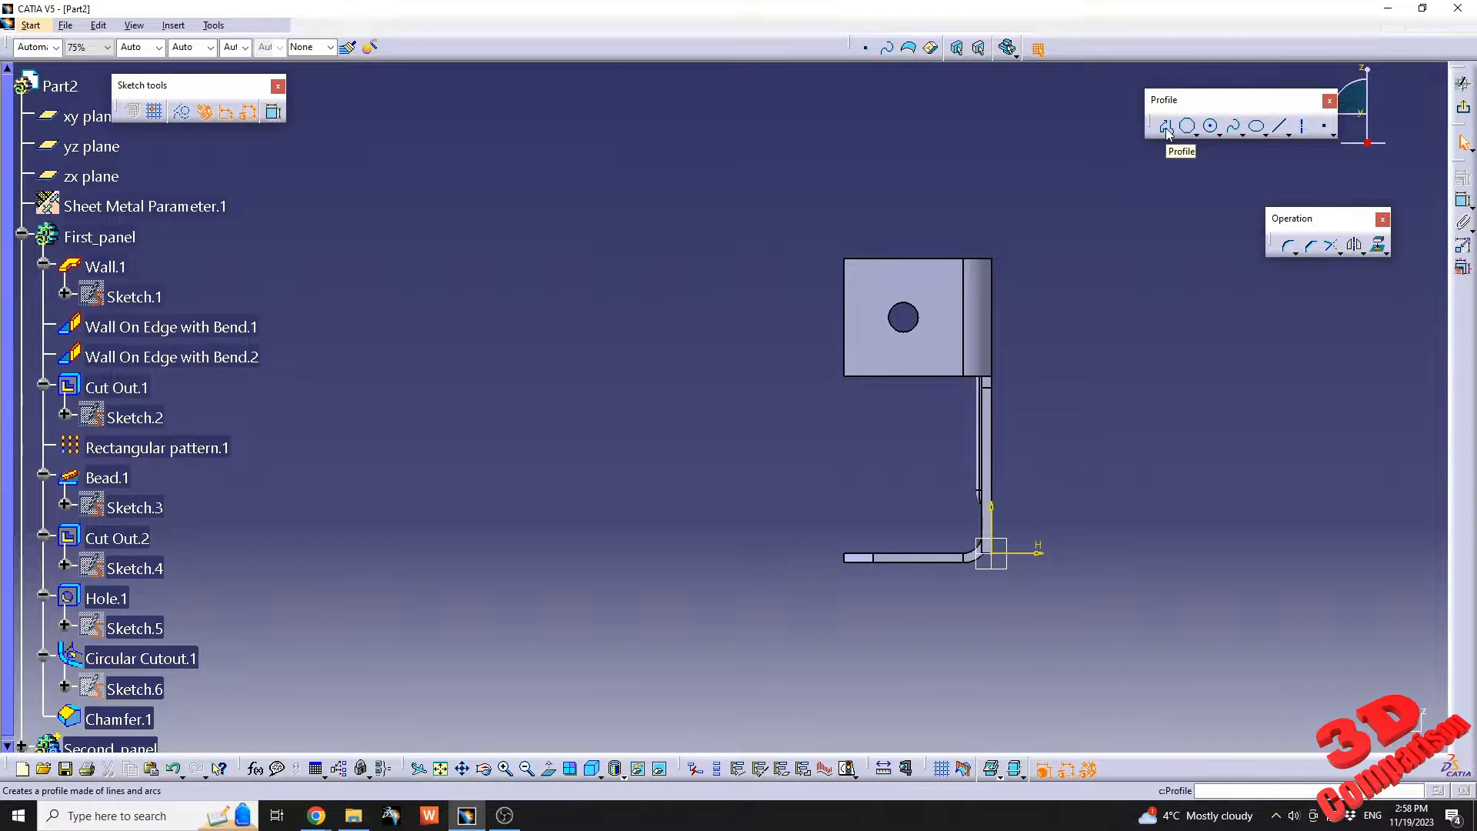
click(963, 771)
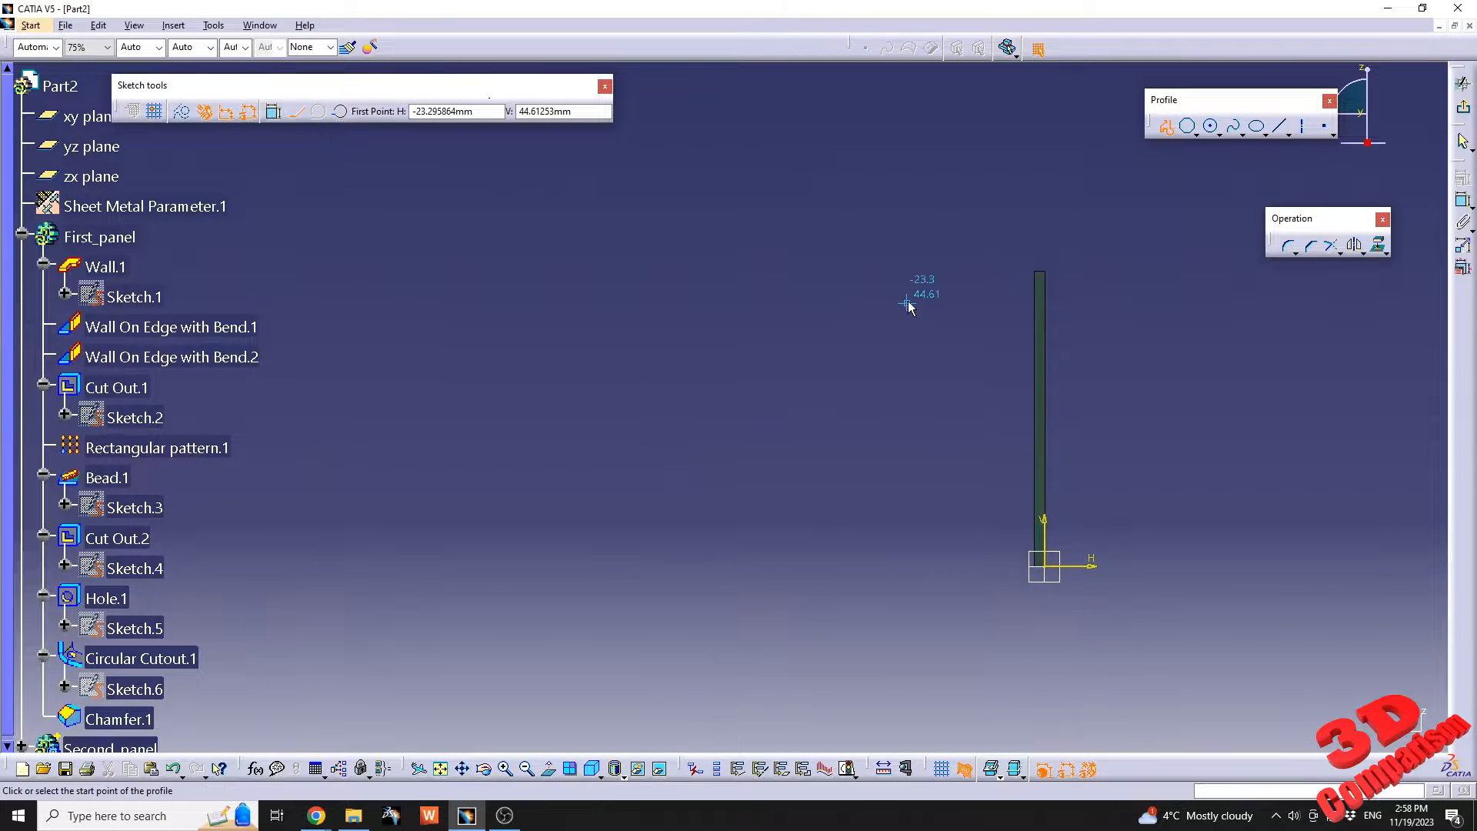
Sketch a stepped profile beside the sectioned wall: about 29 mm down, 27.5 mm horizontally away from the wall and 23 mm down.
click(988, 272)
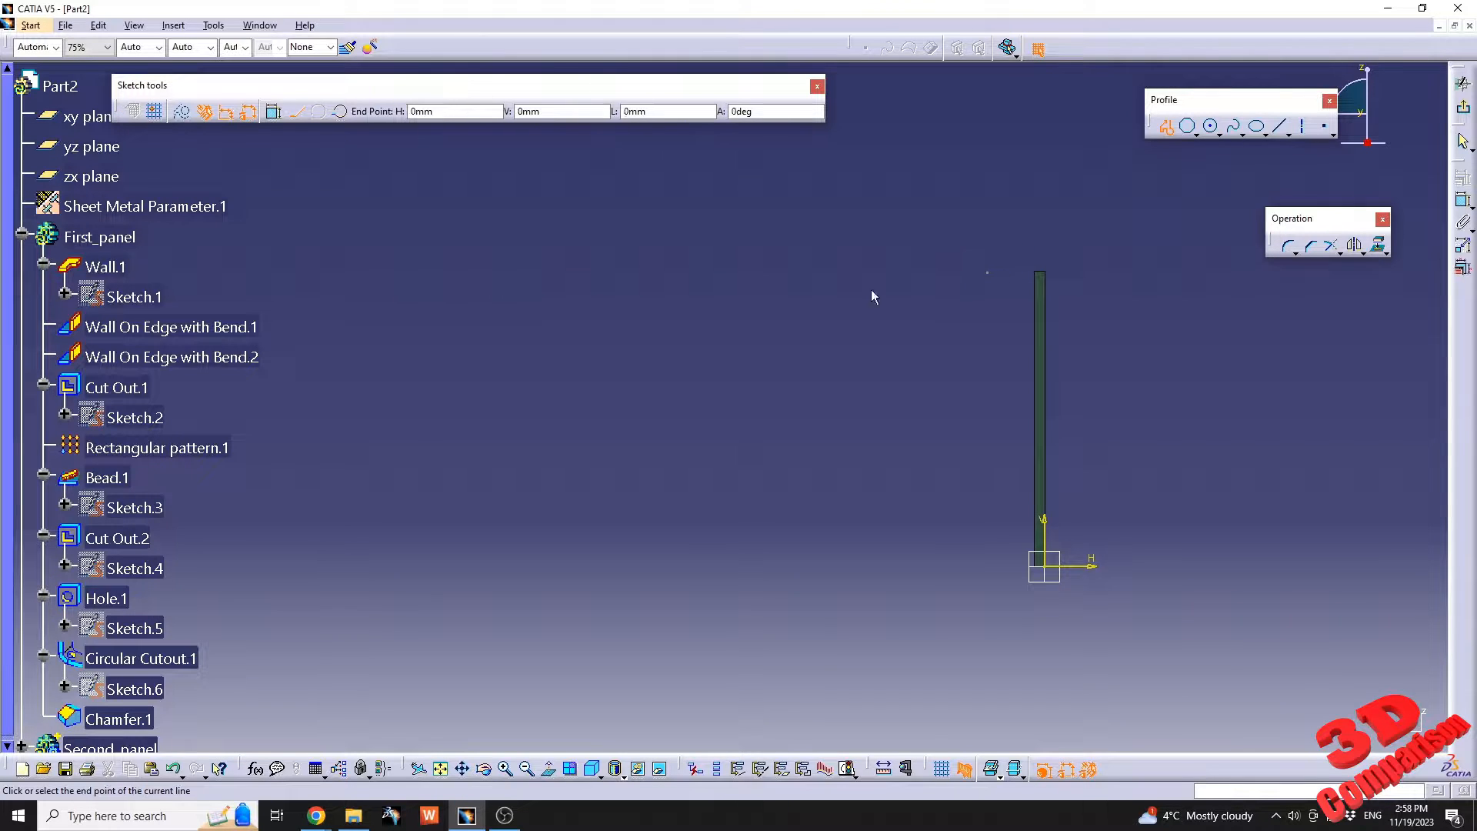
click(988, 444)
click(824, 444)
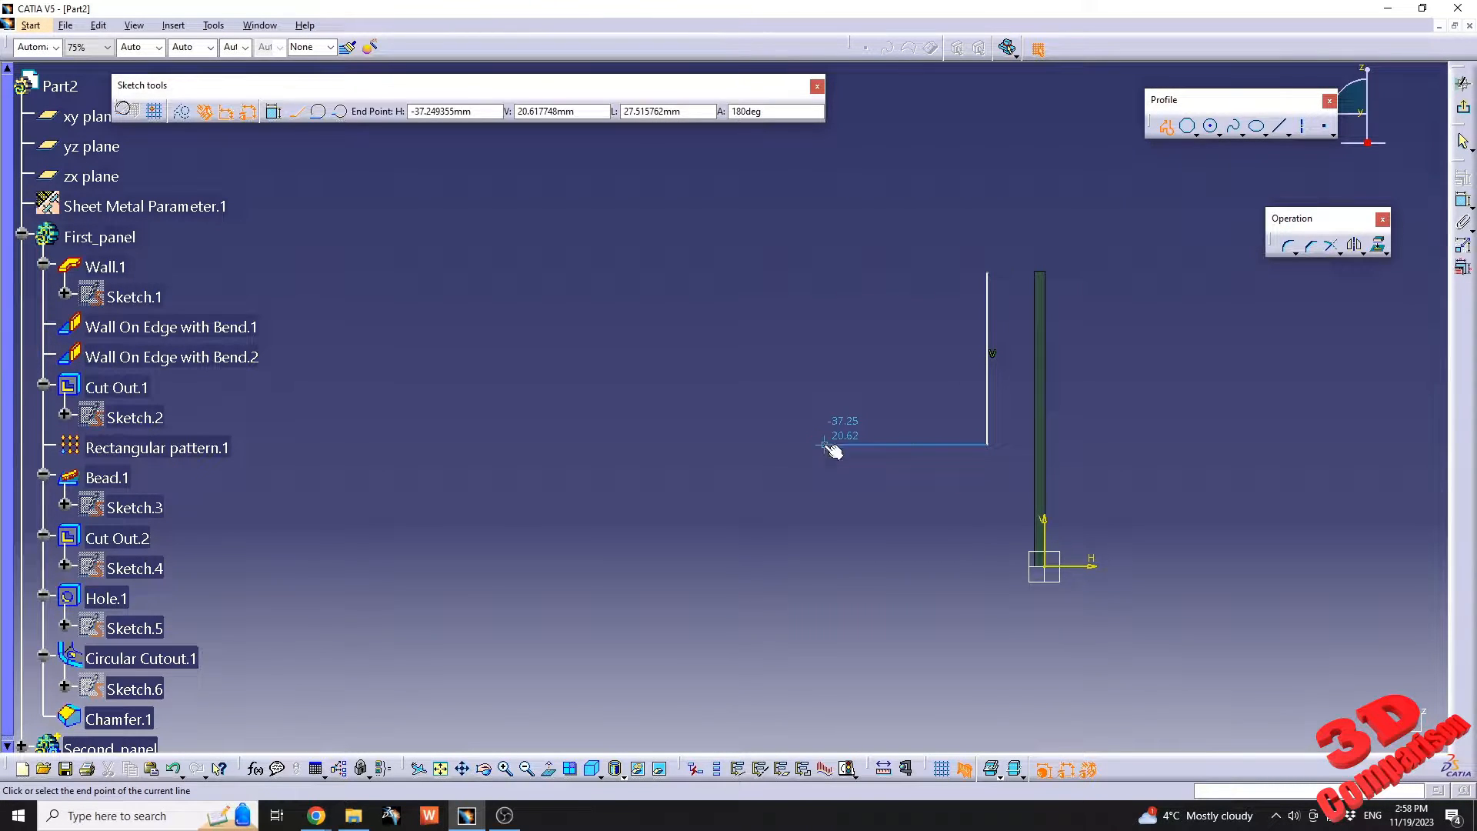
double_click(824, 580)
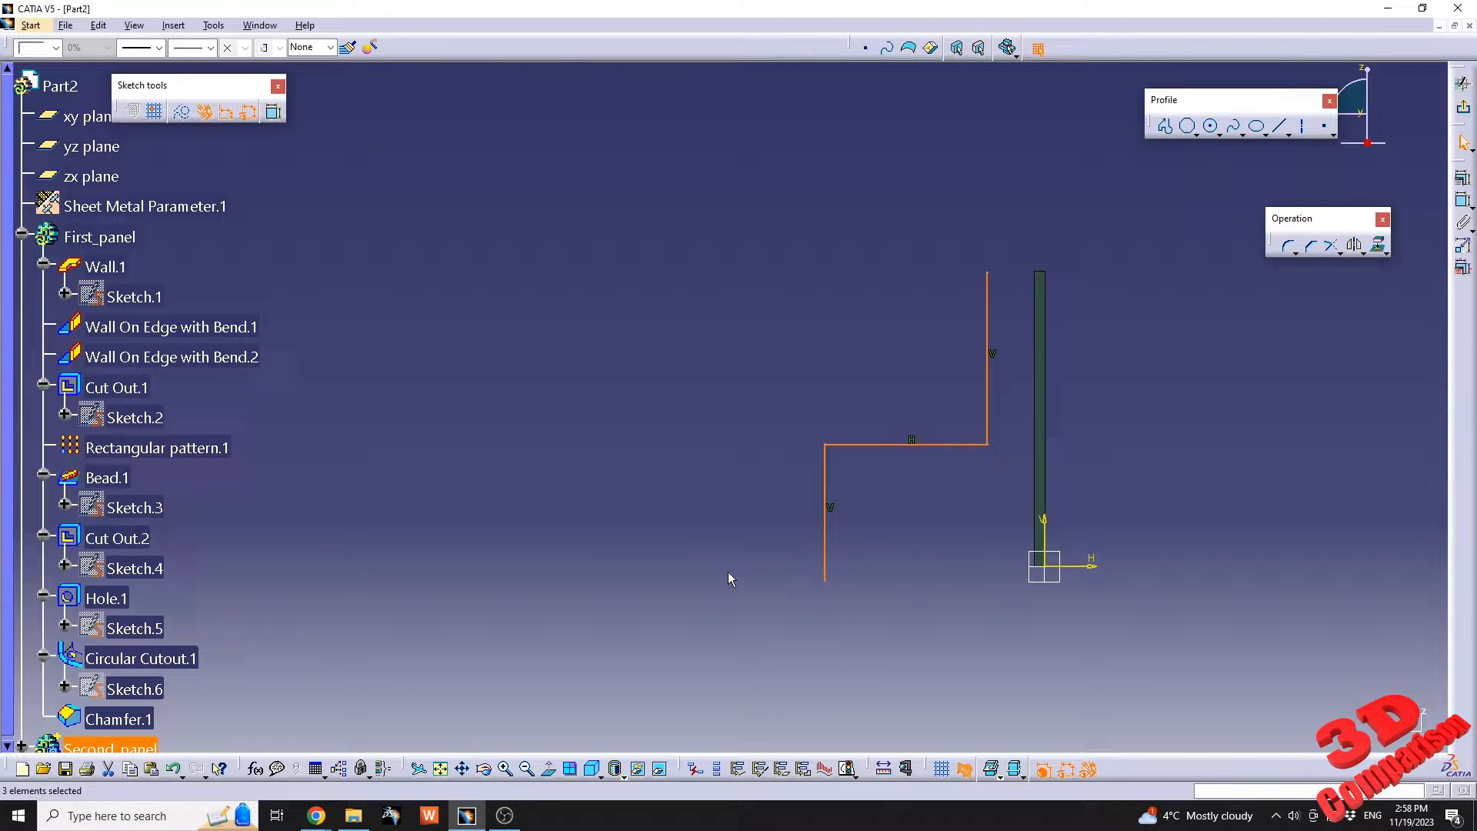
click(1155, 293)
Continue the stepped profile into a closed outline about 107 mm long, with two downward tabs about 17 mm and 23 mm wide.
click(1166, 126)
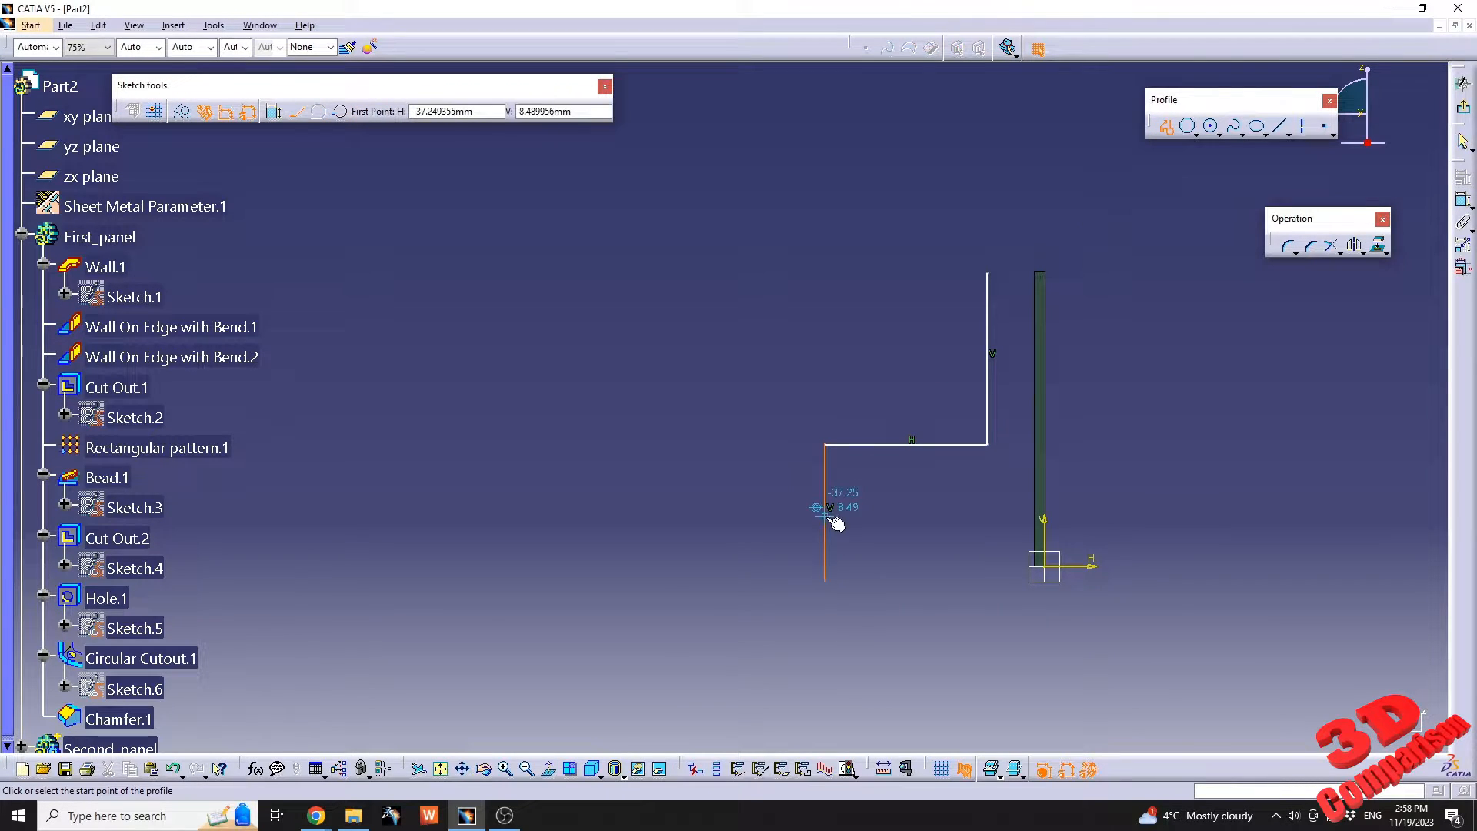
click(825, 581)
click(724, 581)
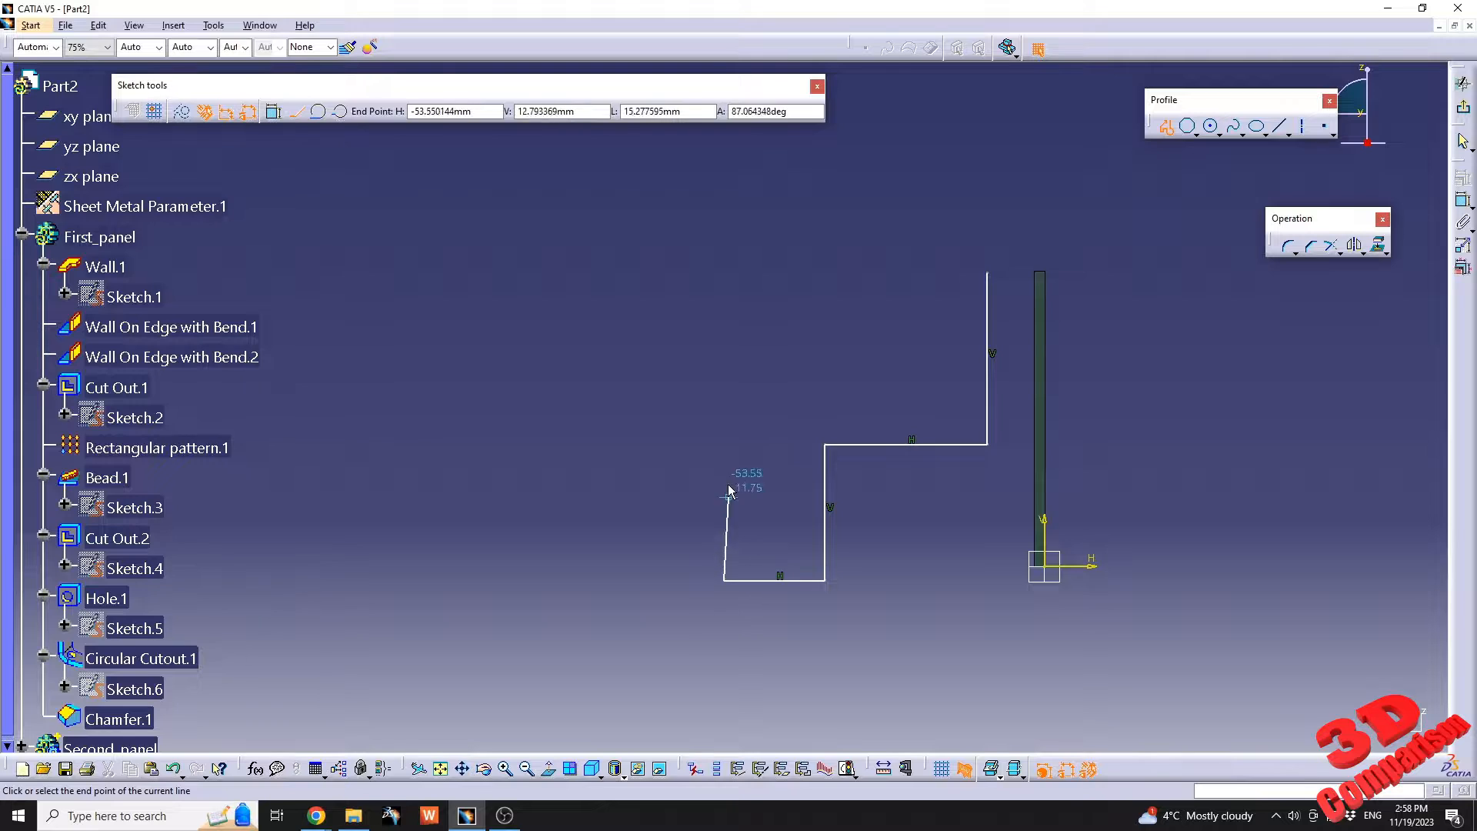
click(724, 444)
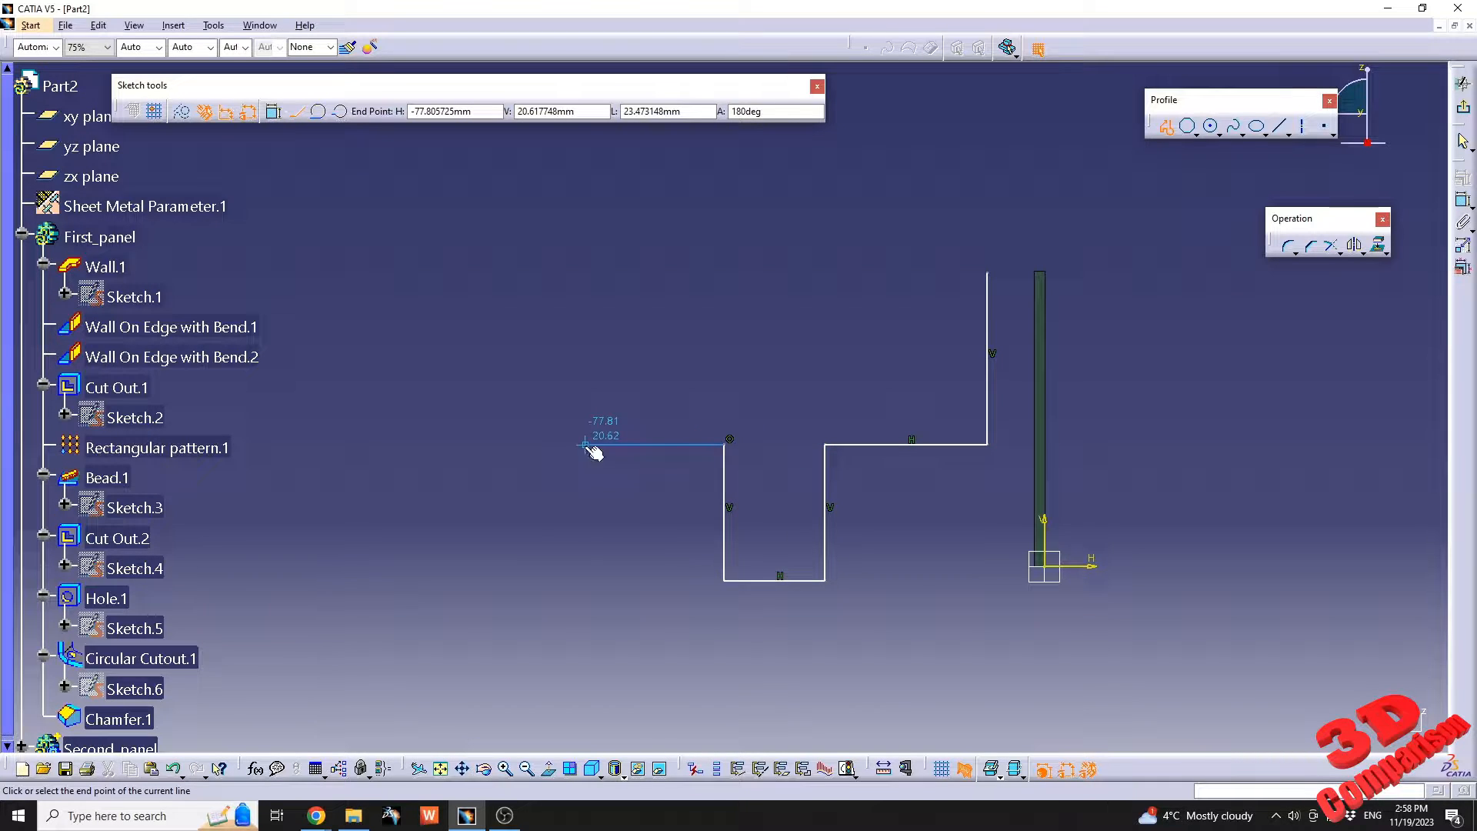
click(586, 444)
click(585, 585)
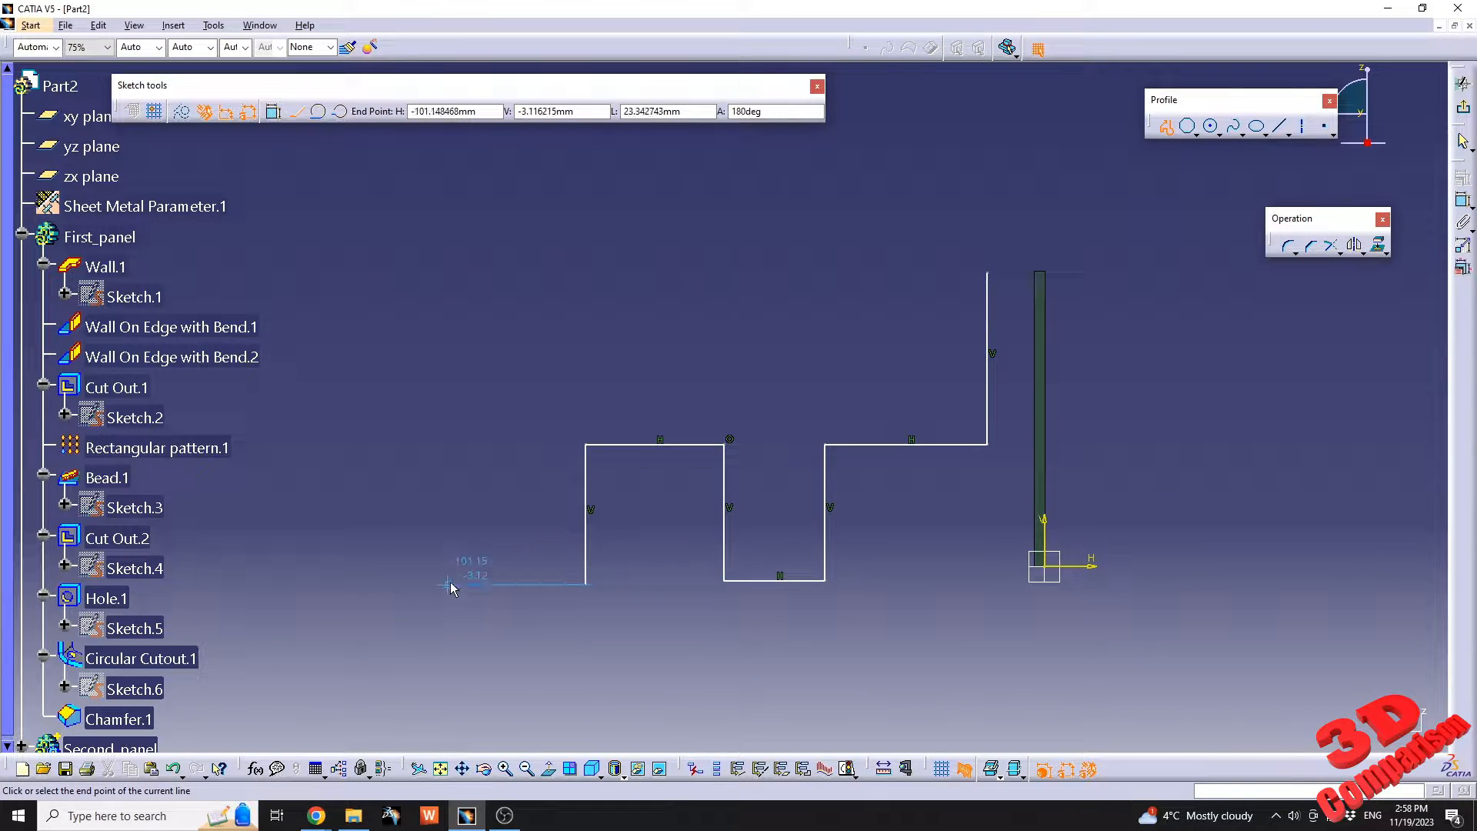
click(450, 584)
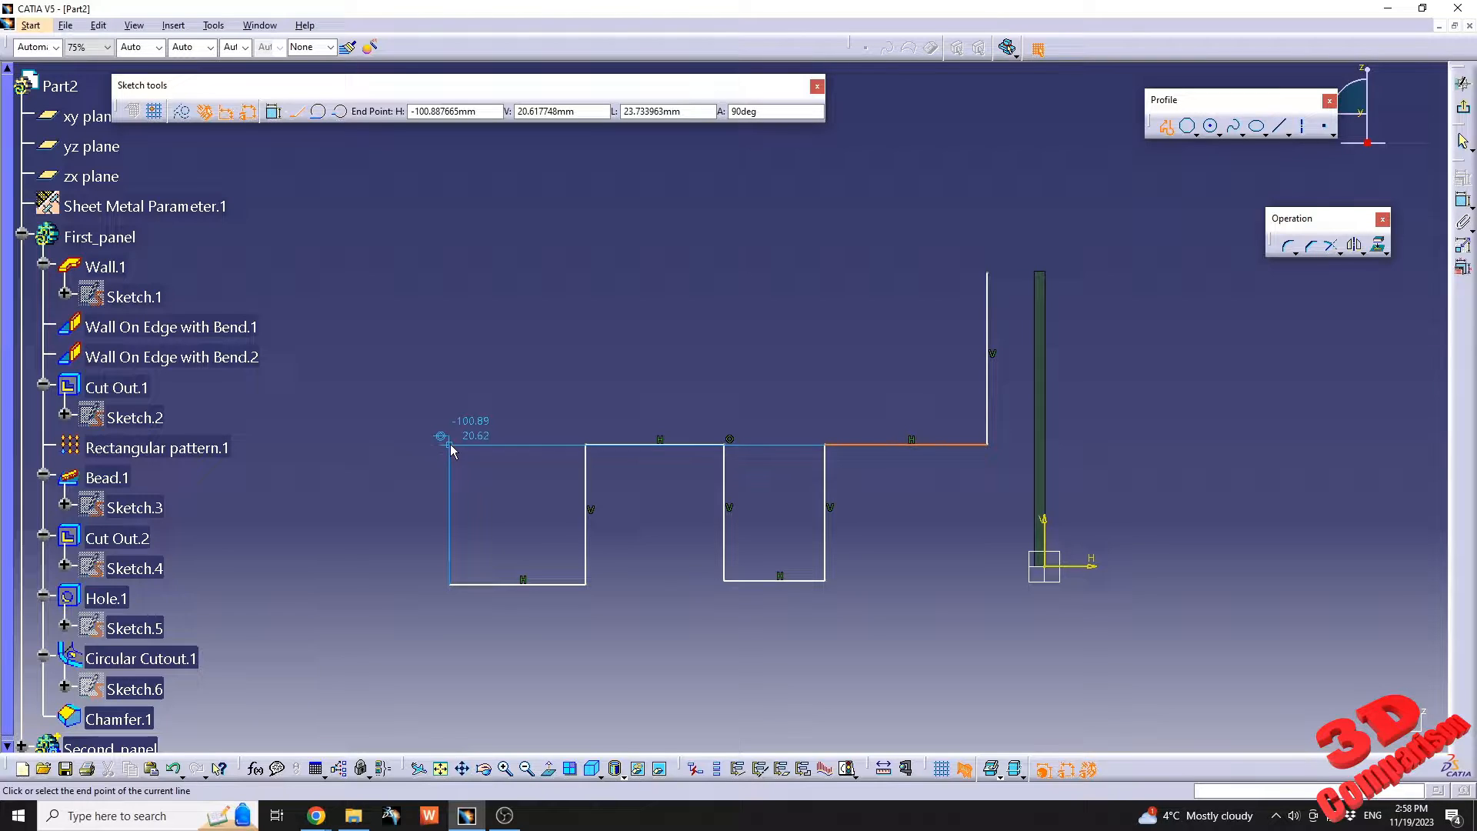
click(450, 445)
click(357, 444)
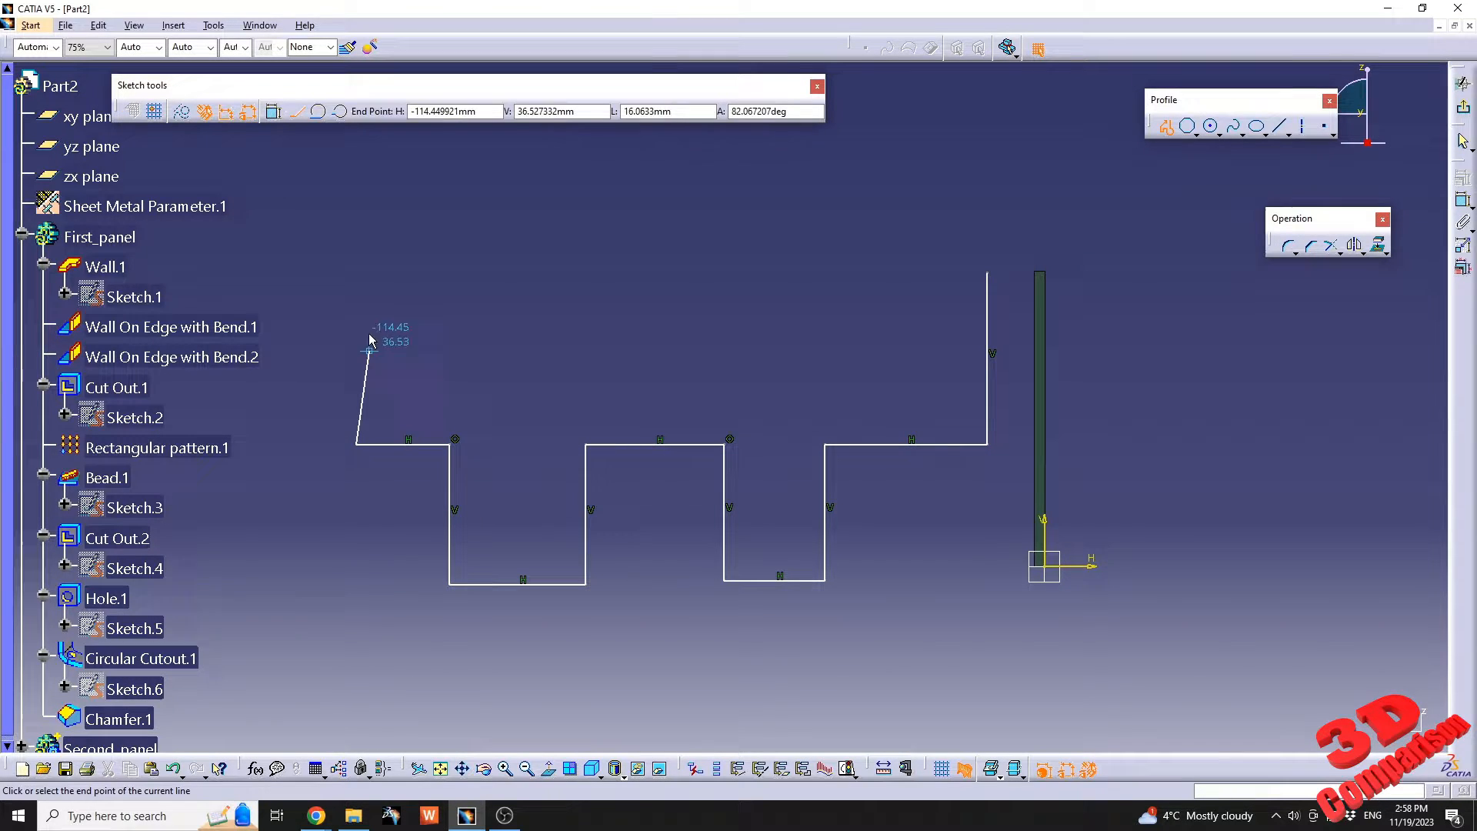
click(356, 273)
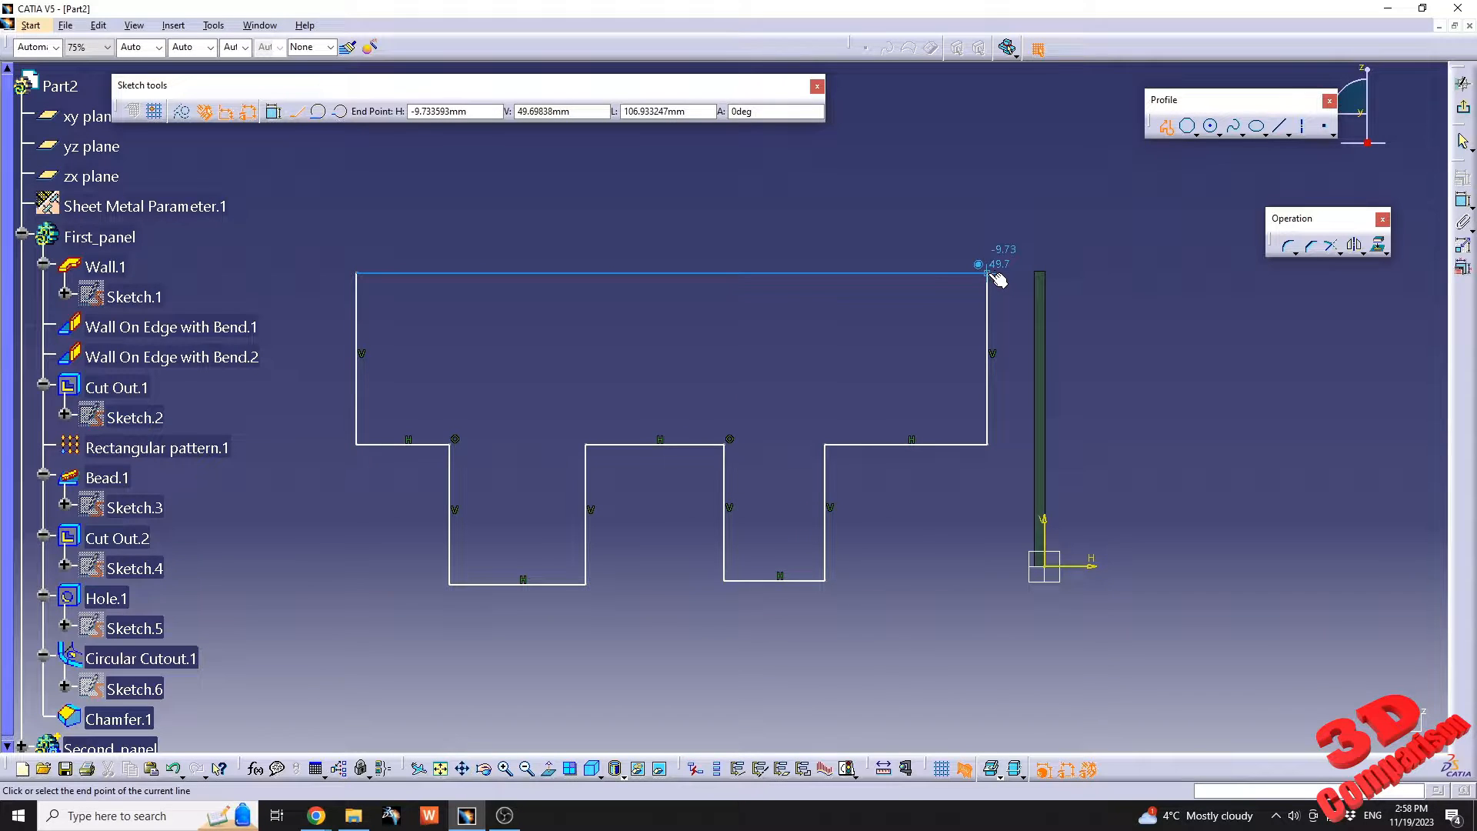
click(989, 274)
key(Escape)
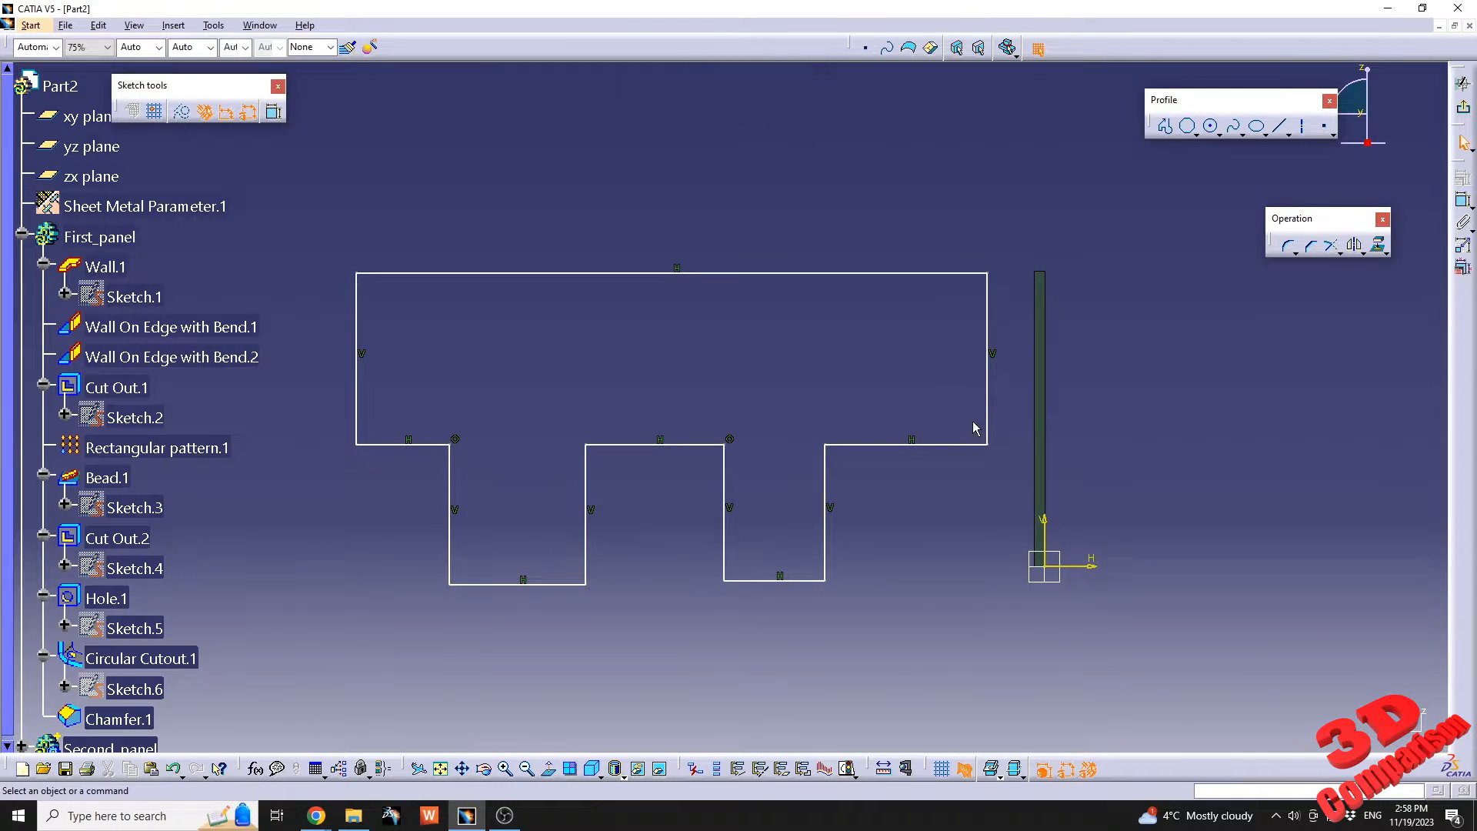
Constrain the profile's vertical edge nearest the wall to be coincident with the wall's facing side.
click(989, 366)
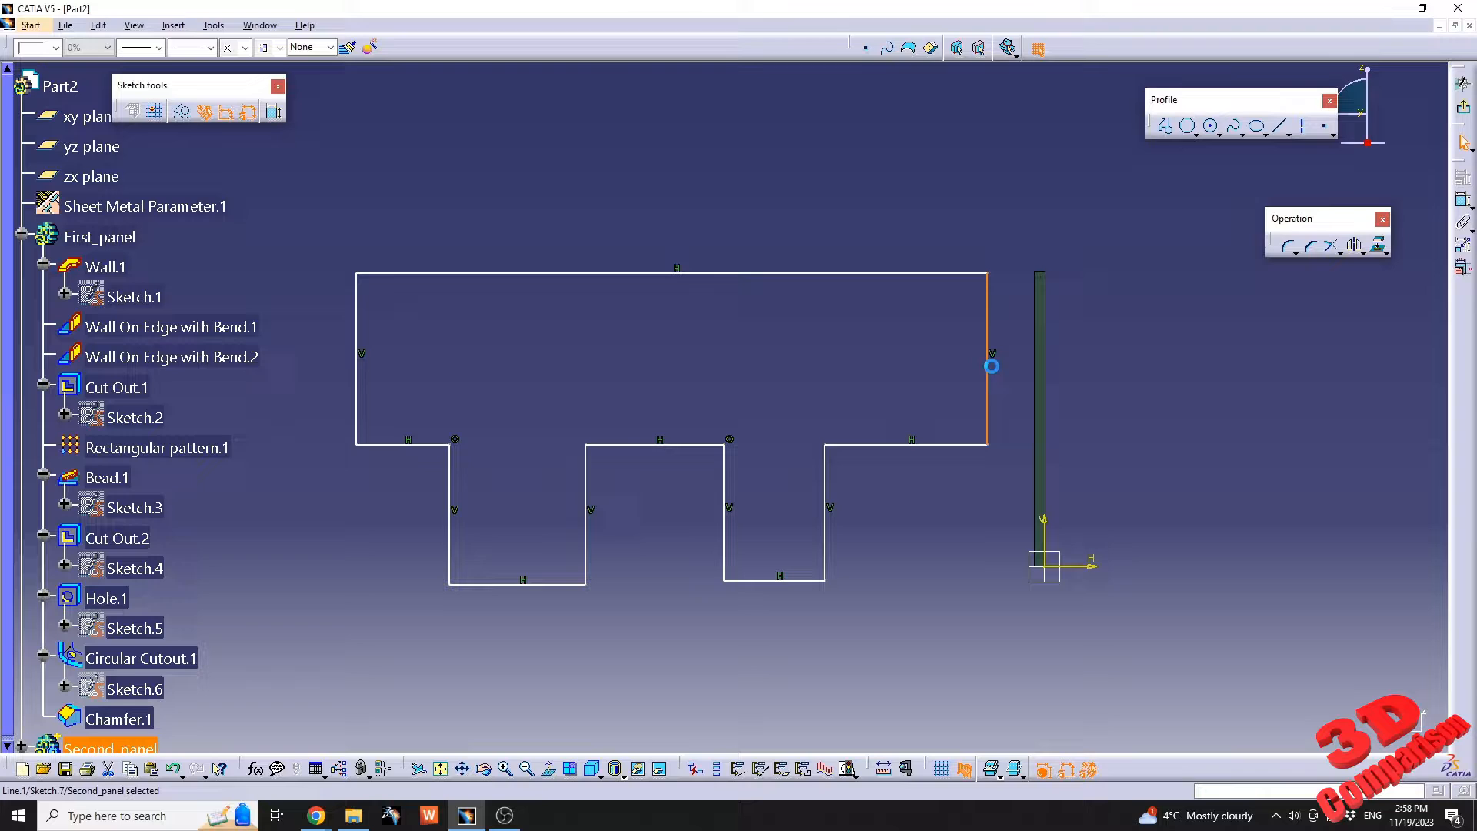
ctrl+click(1038, 347)
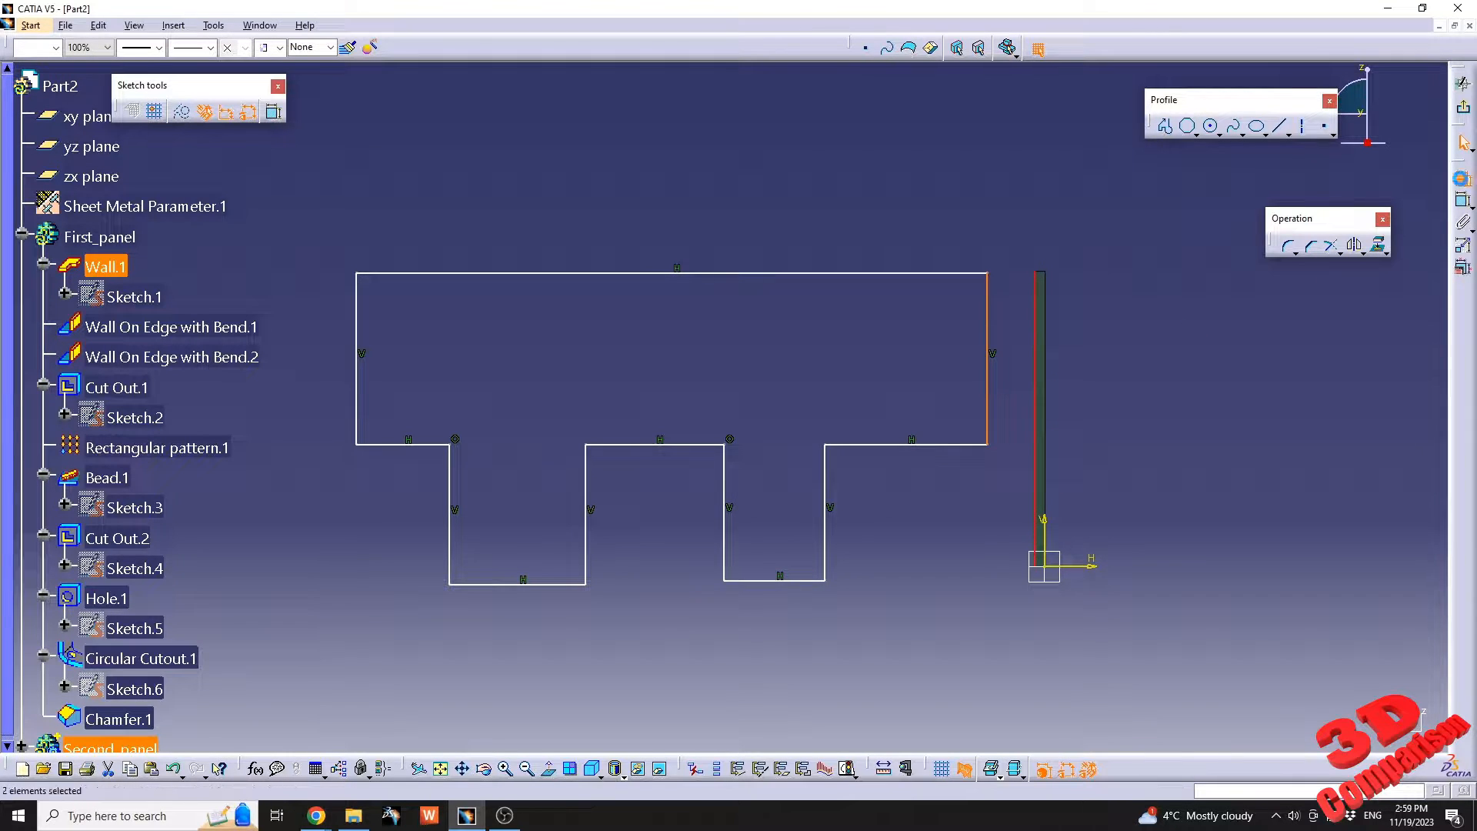
click(1463, 177)
click(402, 377)
click(403, 542)
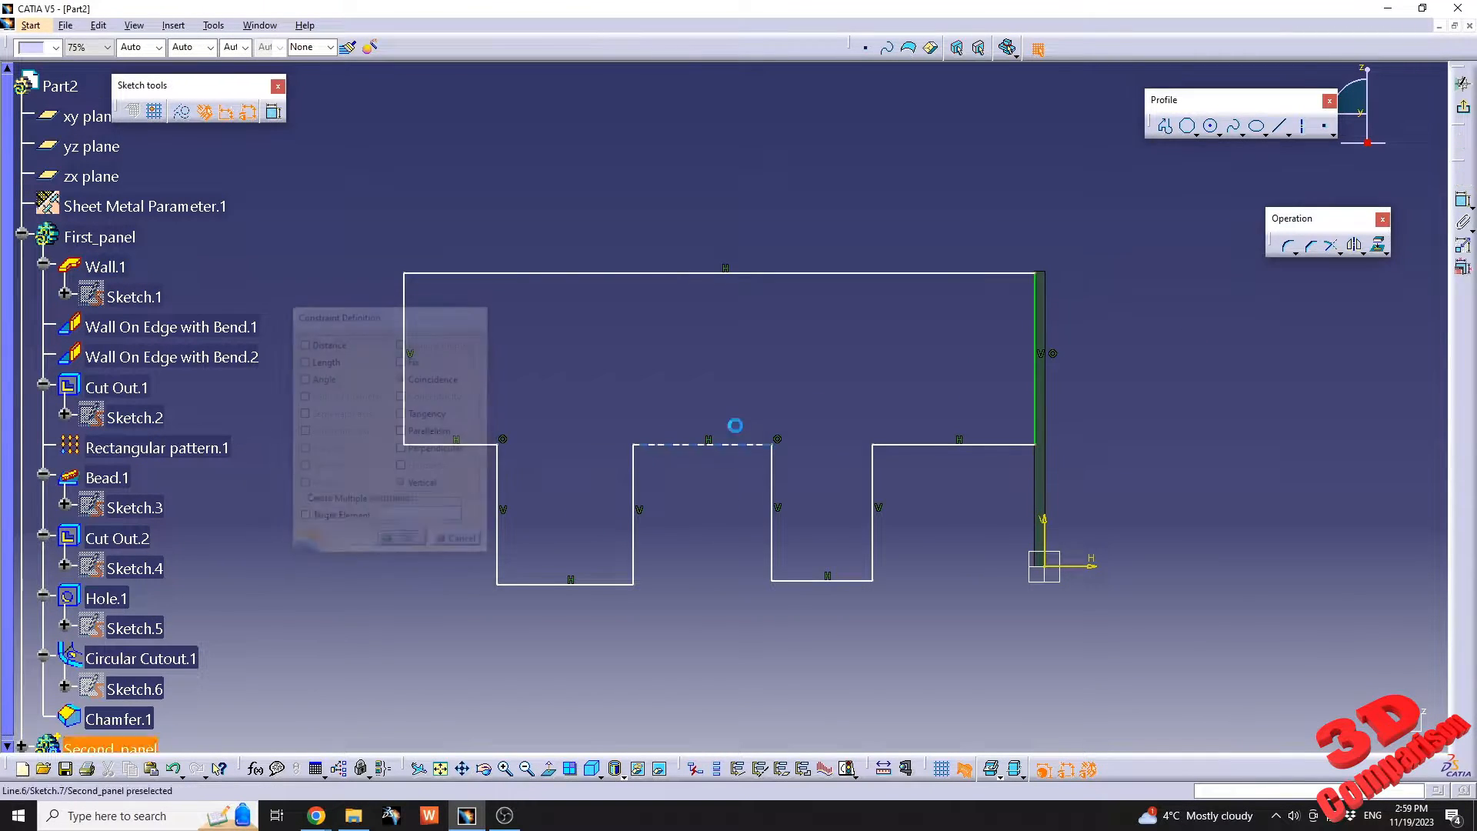
Constrain the profile's top line to be coincident with the top edge of the sectioned wall.
click(981, 274)
mouse_move(1106, 337)
middle_down()
mouse_move(1062, 339)
mouse_move(919, 229)
mouse_move(907, 254)
middle_up()
click(1463, 177)
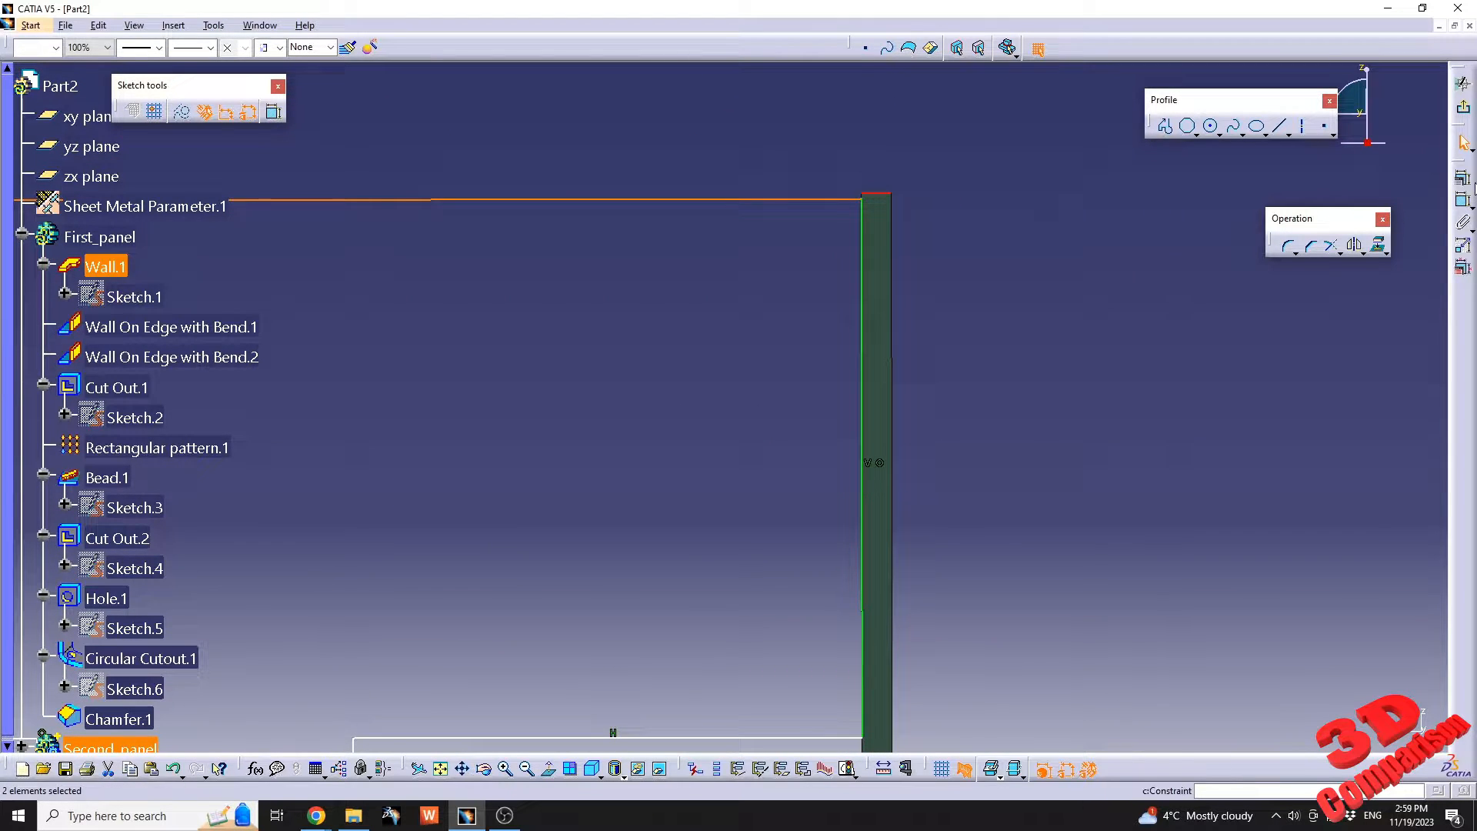
click(402, 379)
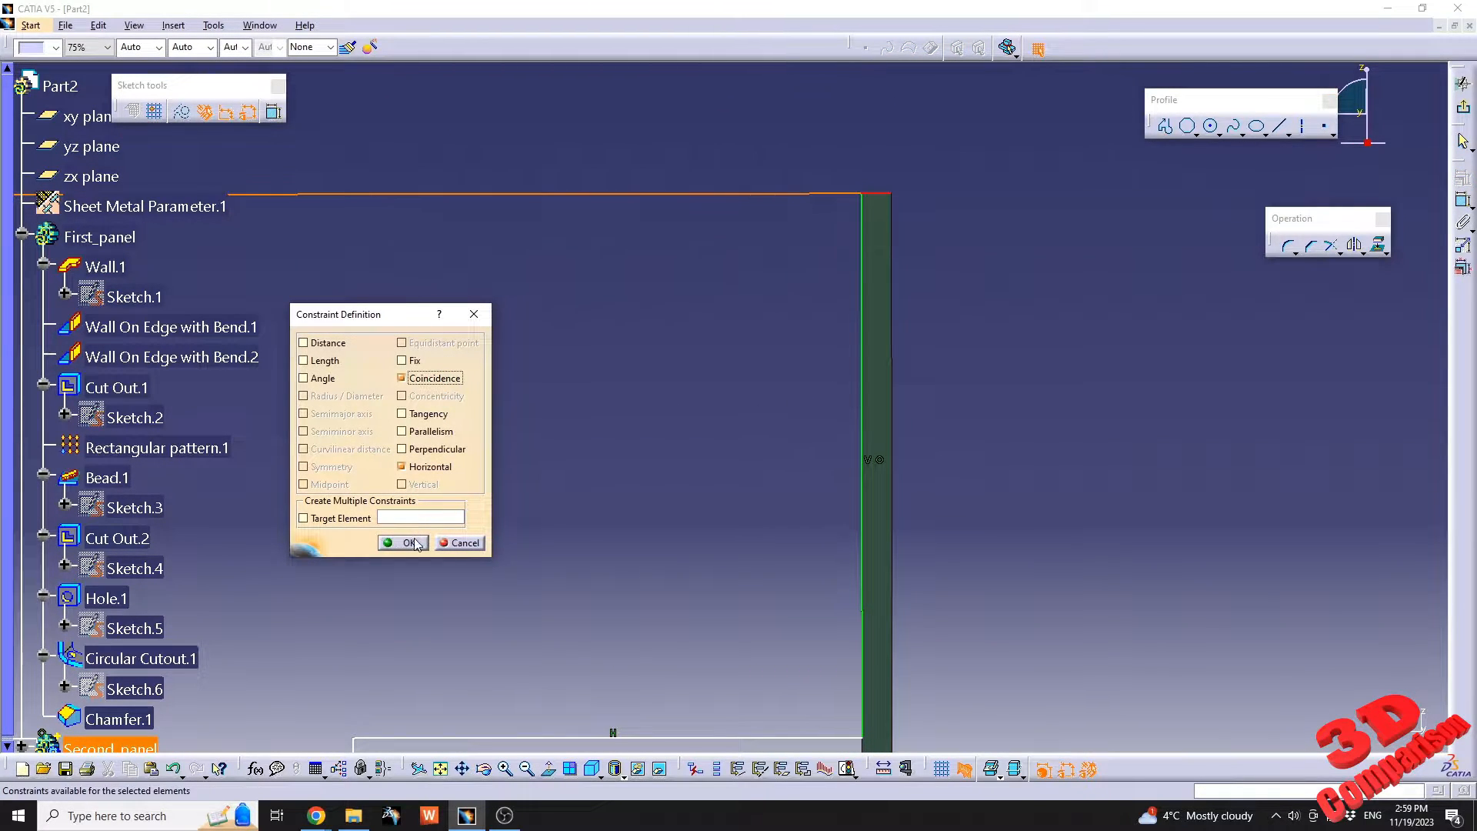
click(402, 542)
Raise the profile's shoulder lines and the bottom edges of both tabs to make the outline shallower.
middle_drag(594, 474, 934, 483)
middle_drag(768, 501, 909, 491)
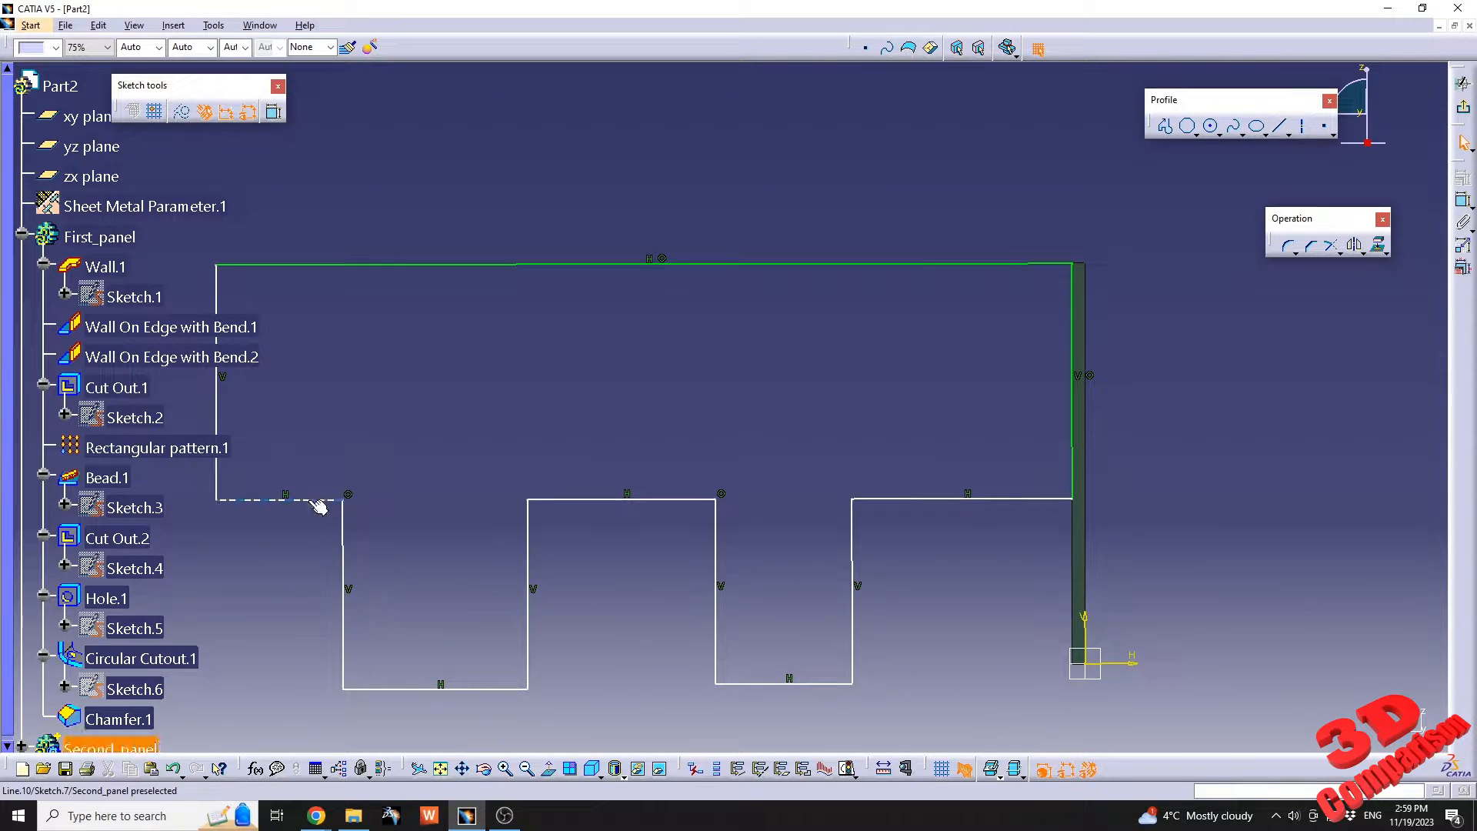
drag(318, 501, 320, 450)
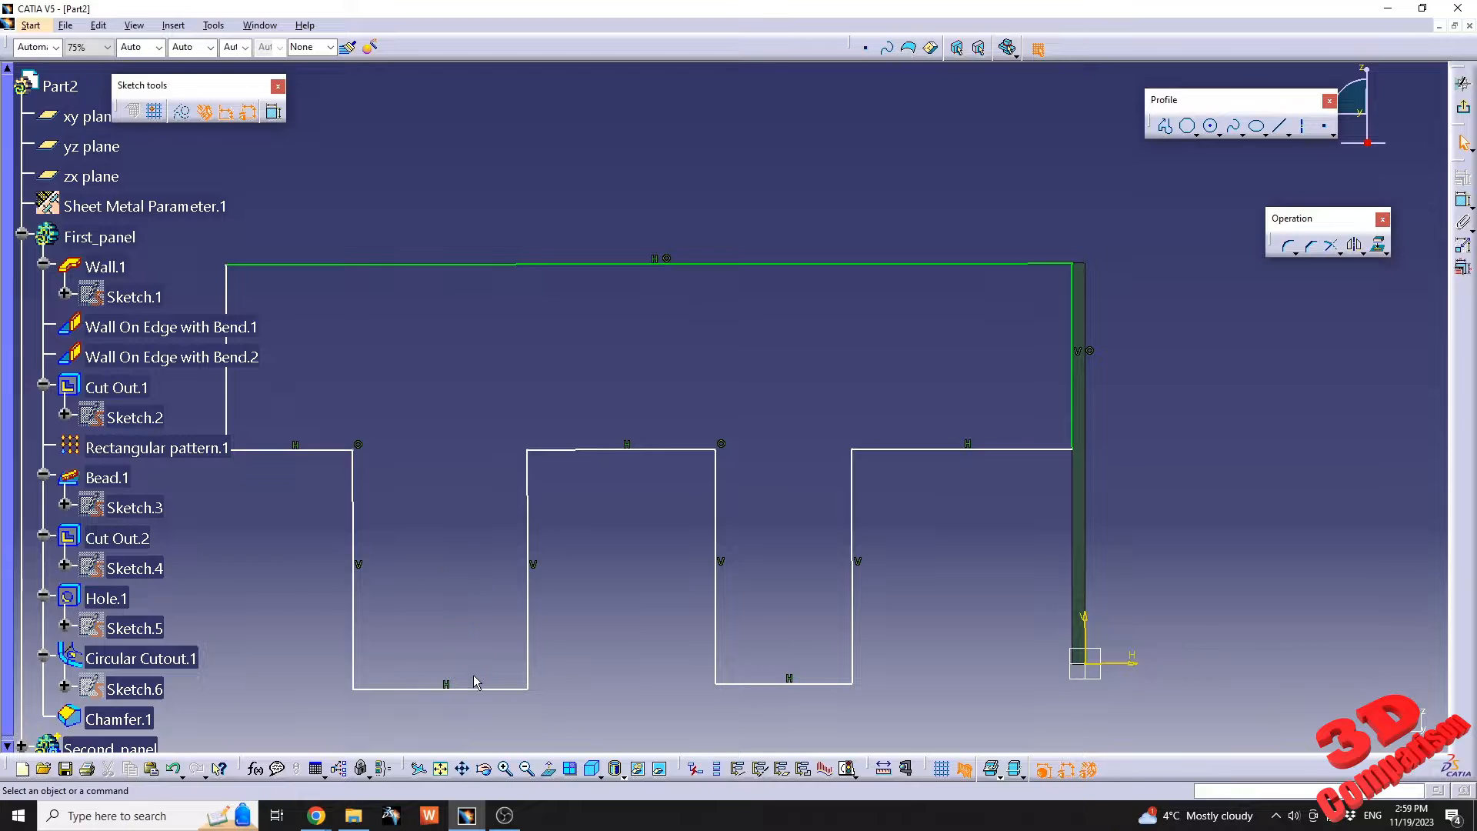
drag(467, 687, 465, 612)
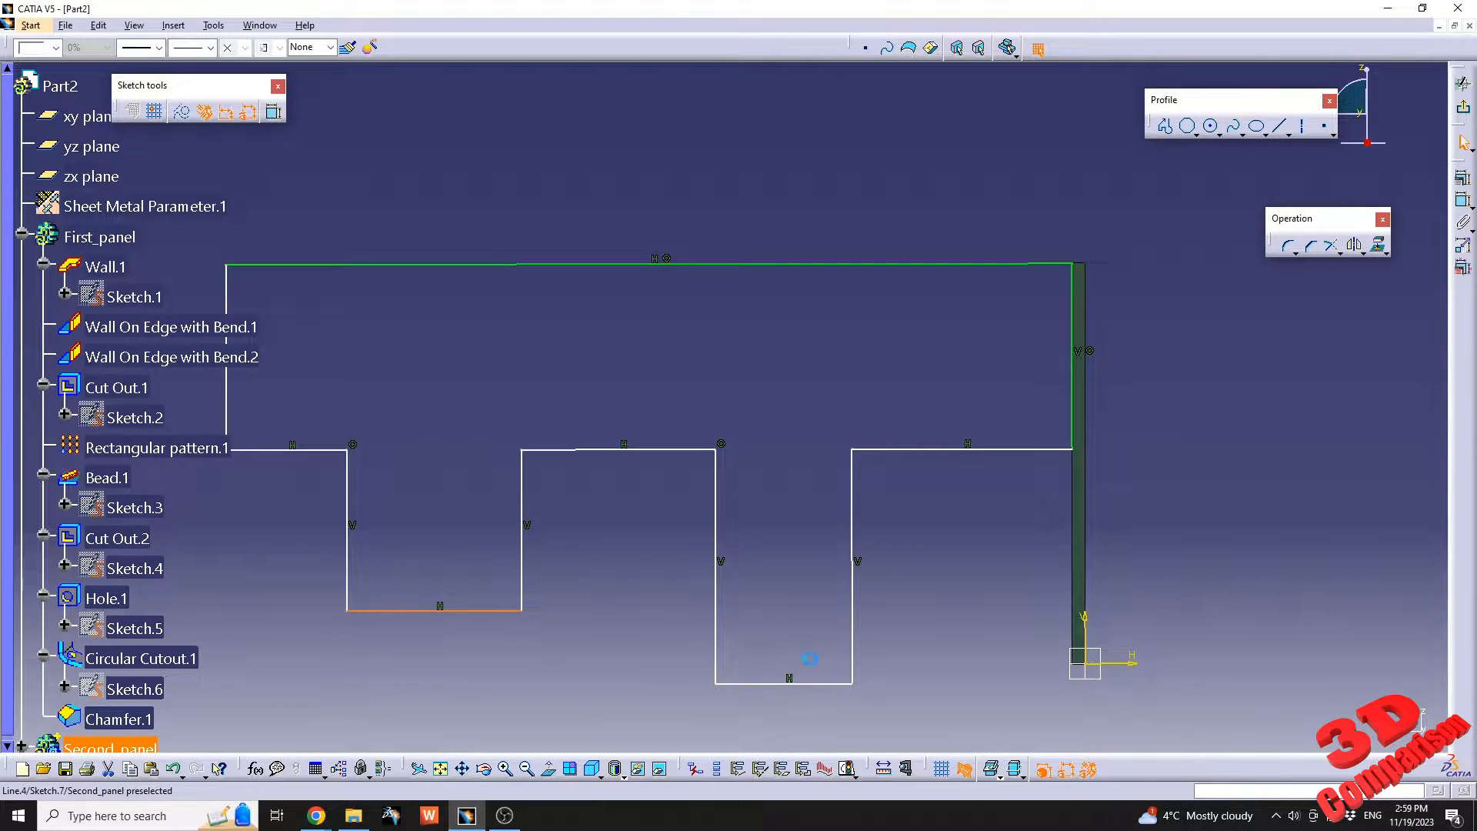
drag(808, 682, 800, 618)
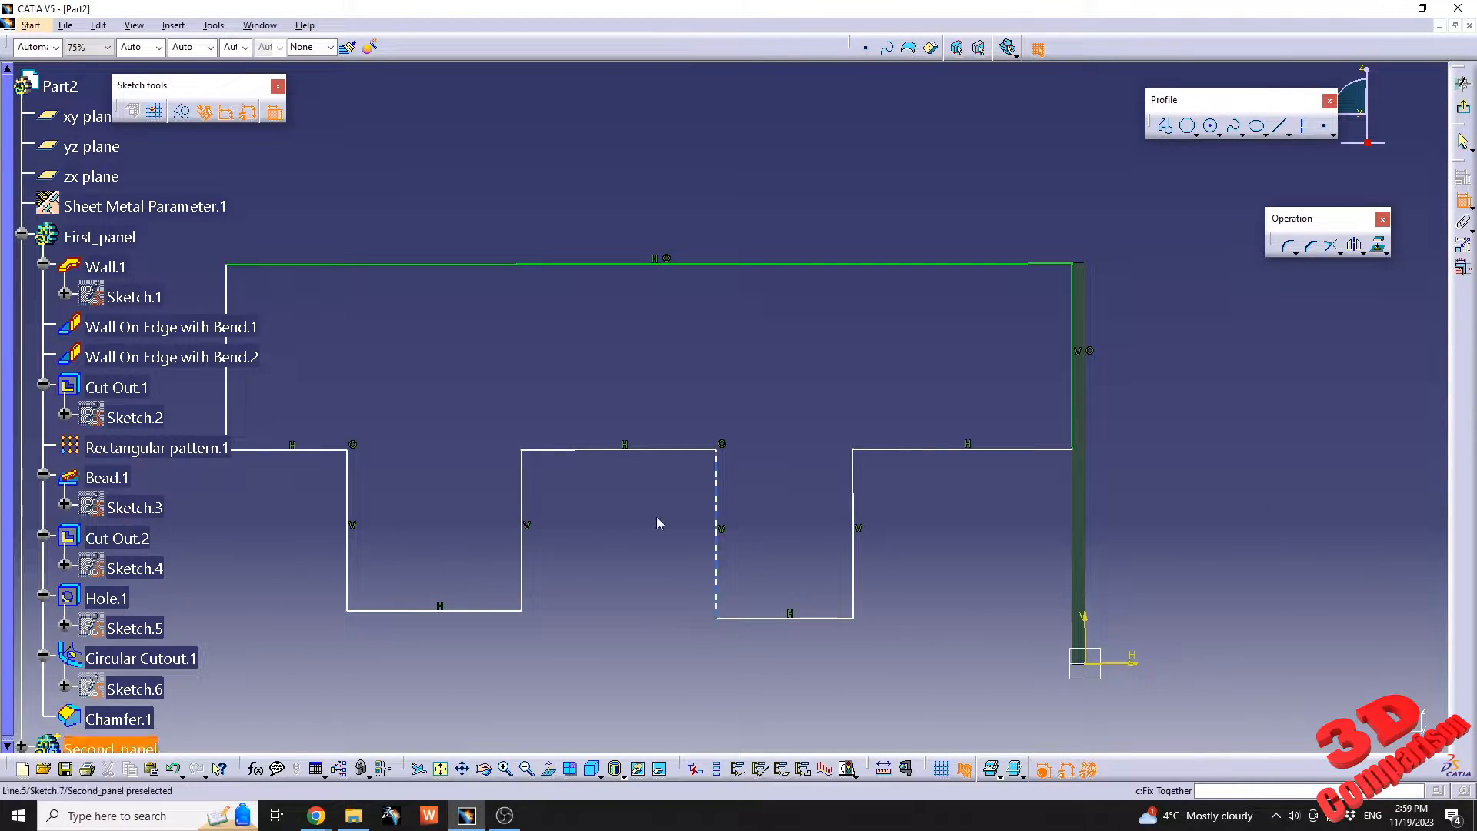
Dimension the bottom edge of the tab farthest from the wall and set its width to 15 mm.
click(458, 610)
click(460, 654)
double_click(463, 651)
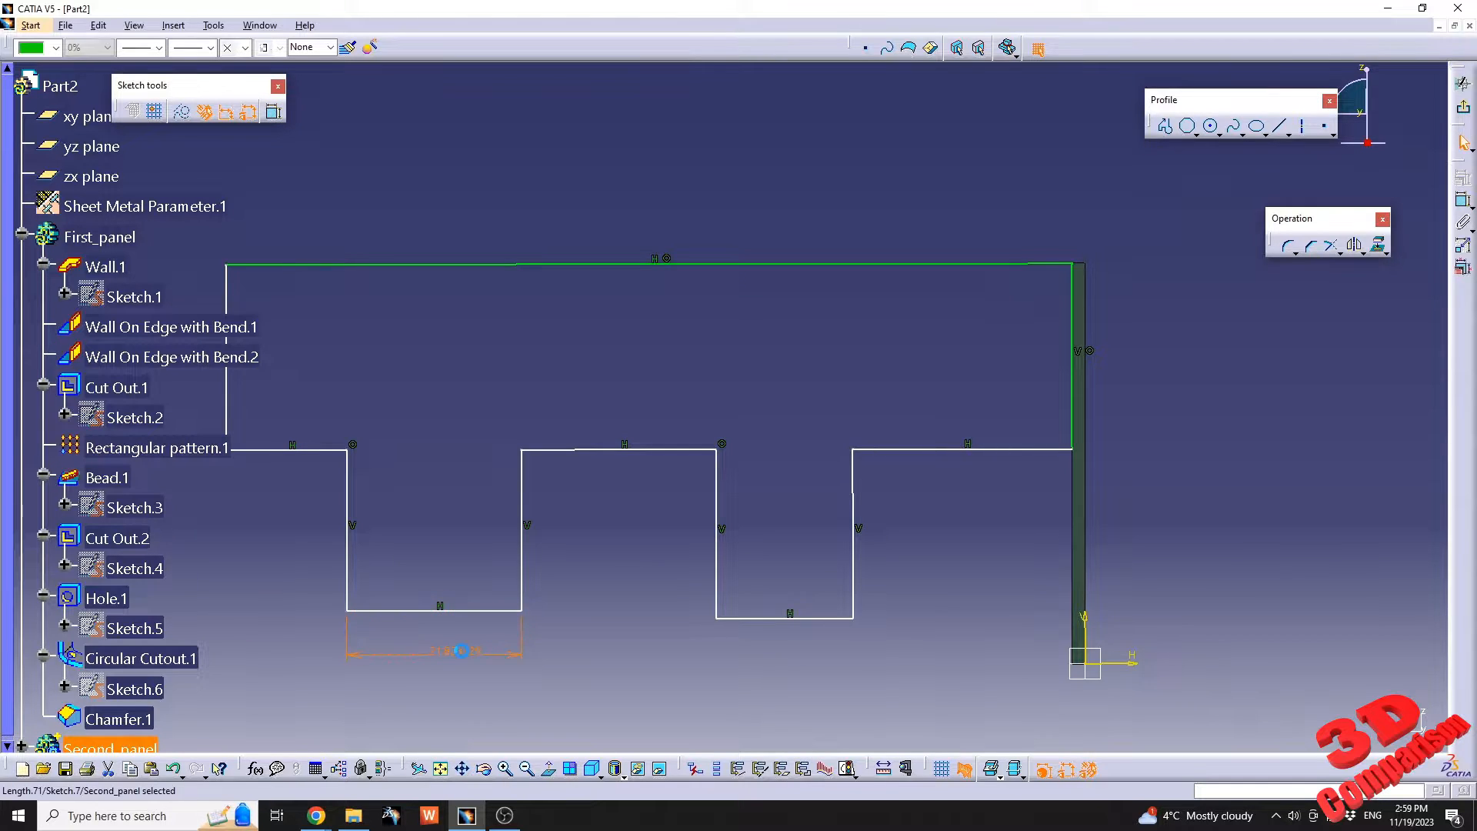
text(15mm)
key(Return)
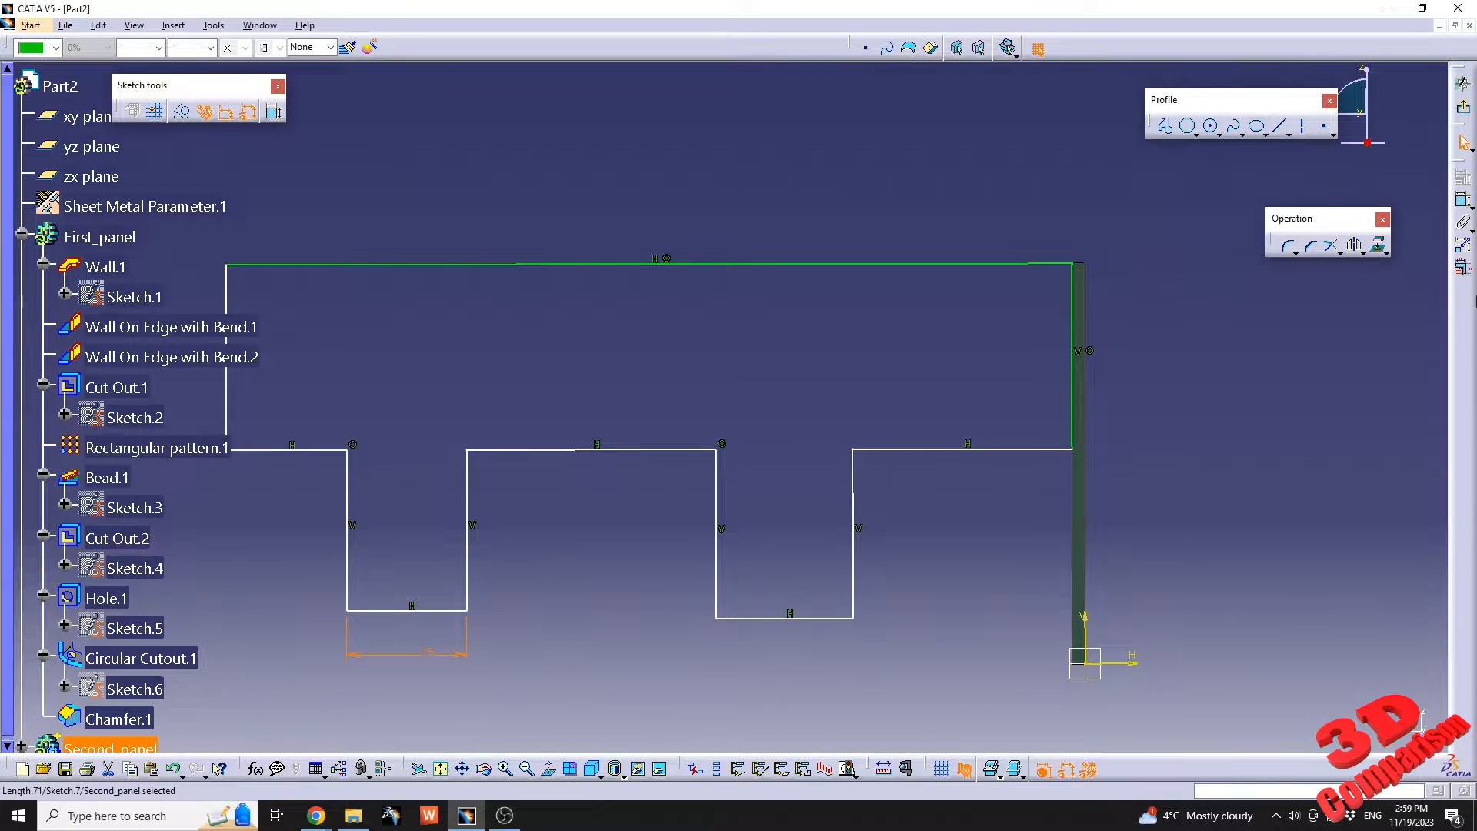
Dimension the bottom edge of the tab nearest the wall and set its width to 15 mm.
click(828, 621)
click(821, 648)
double_click(815, 648)
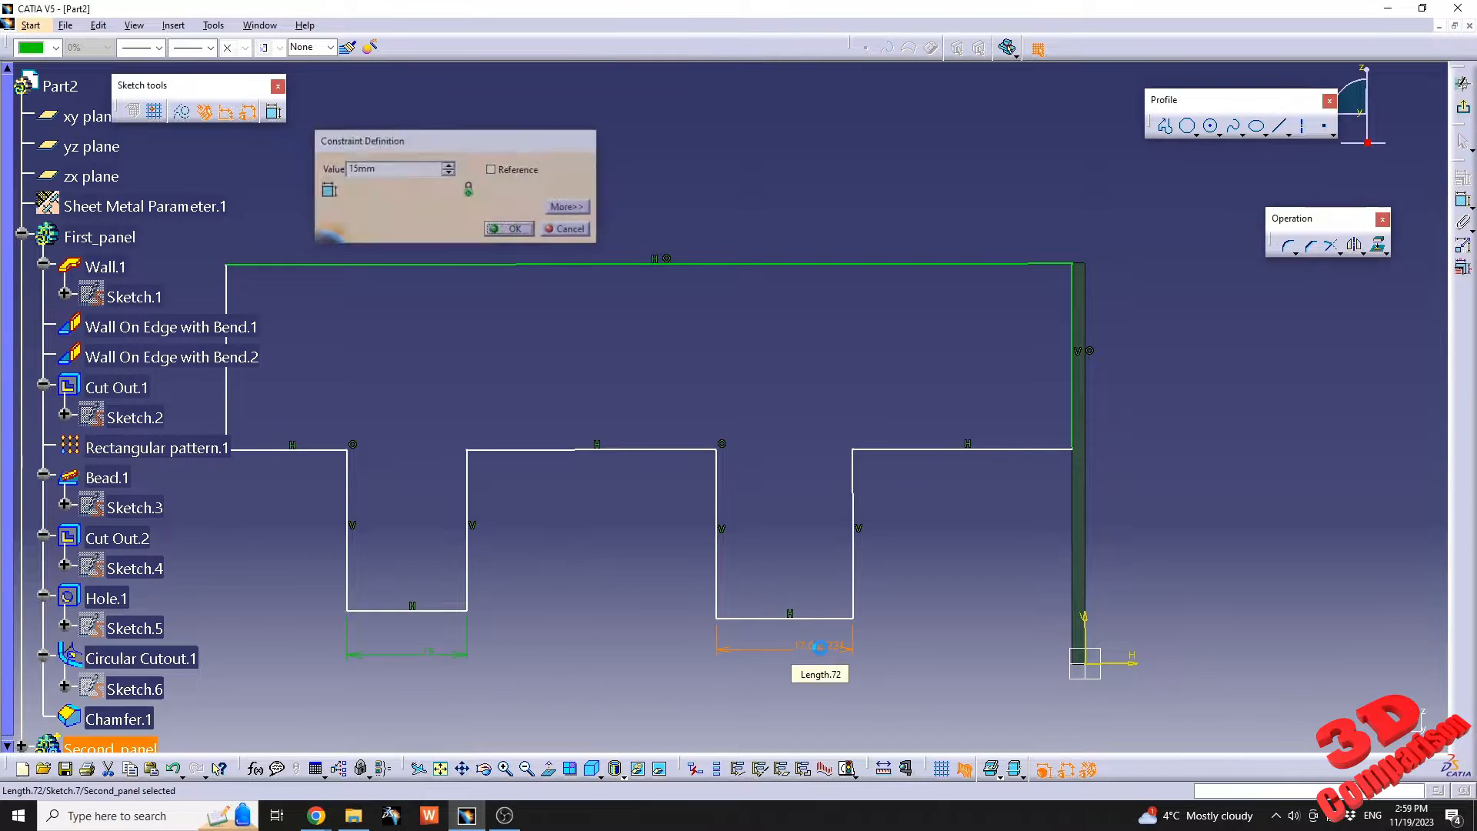
text(15)
key(Return)
Move the nearer tab toward the wall and dimension the shoulder line between them at 20 mm.
drag(848, 488, 932, 489)
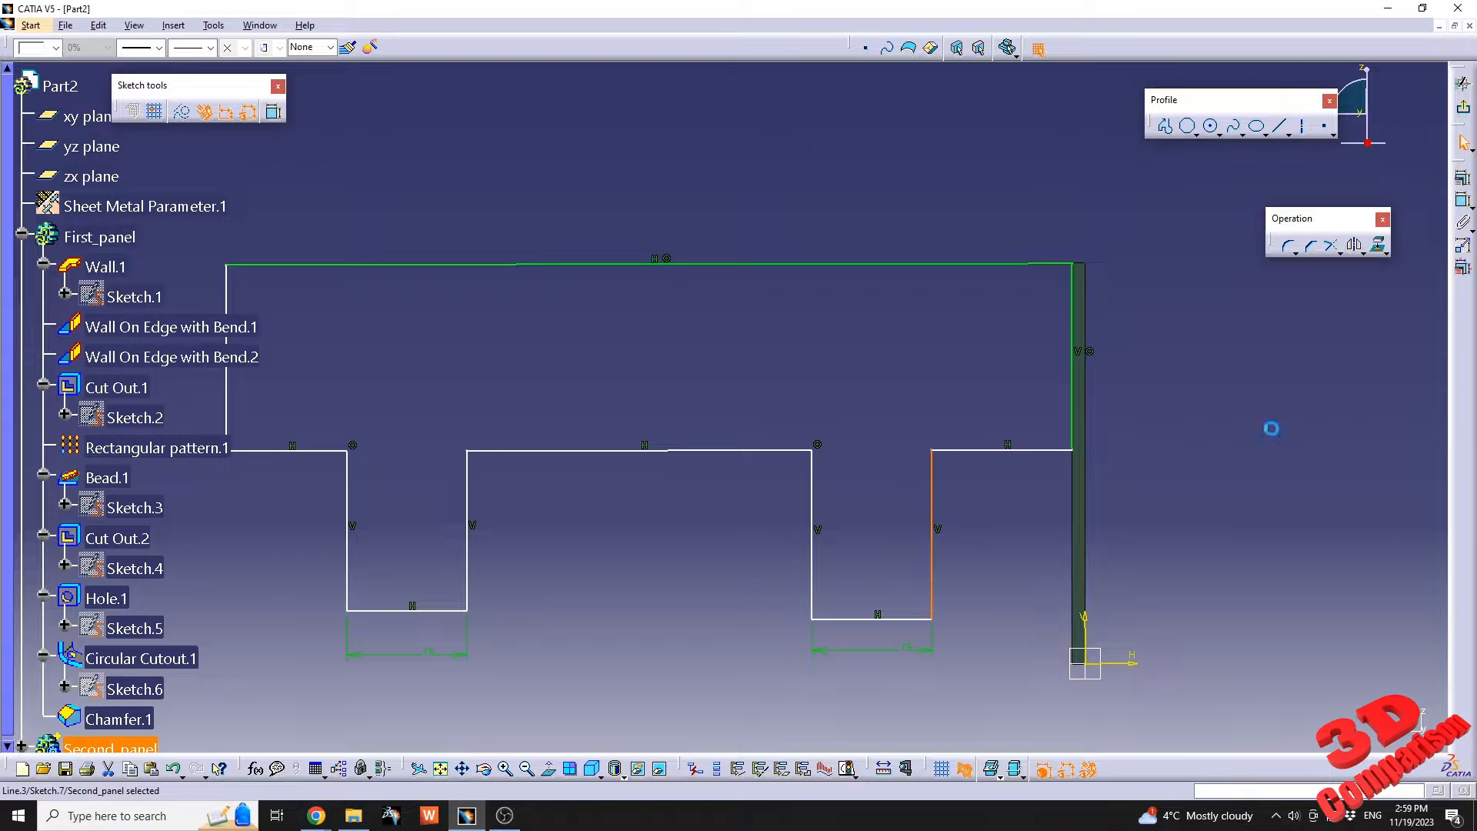
click(1463, 200)
click(1043, 451)
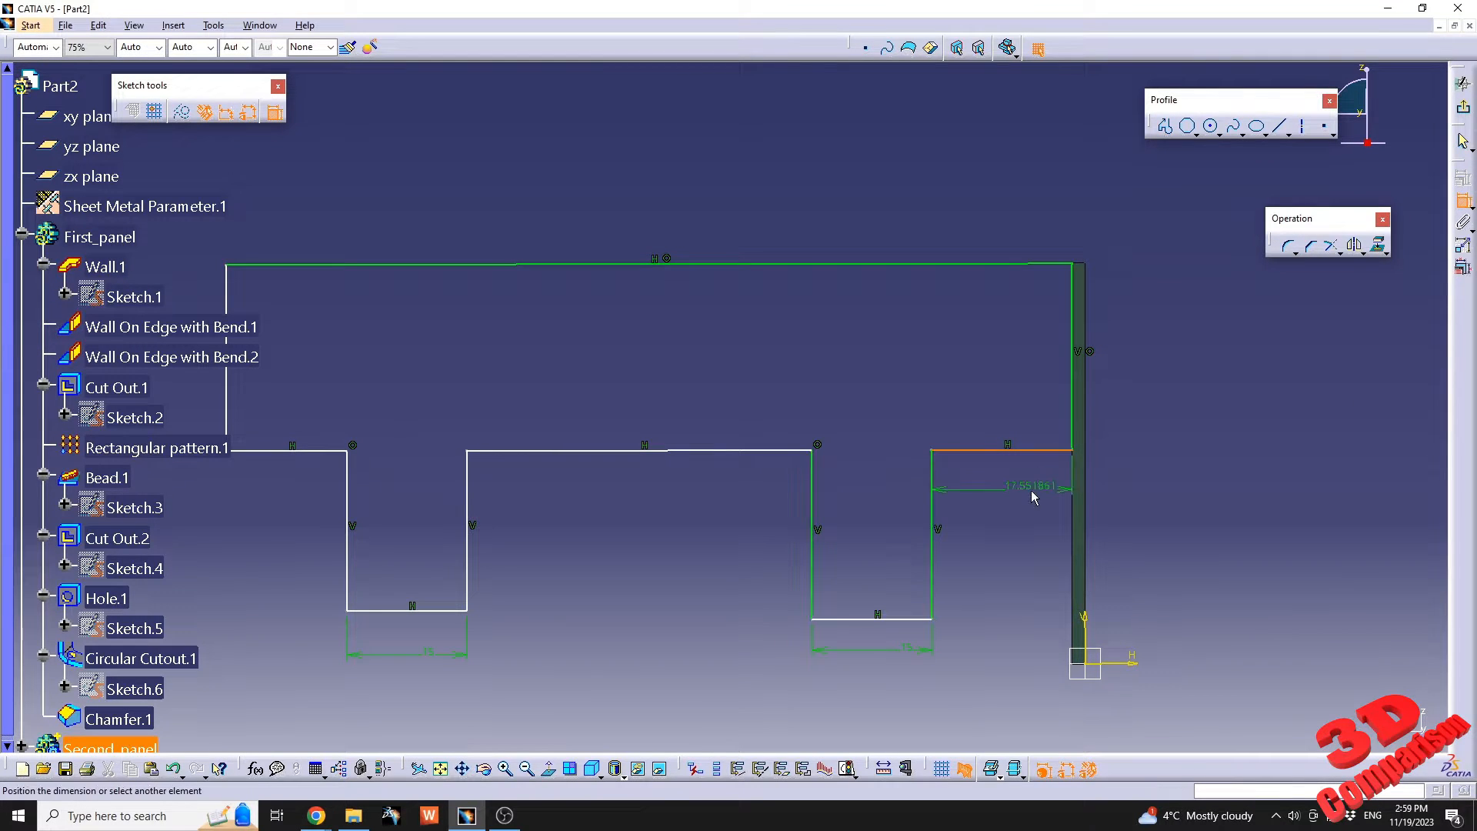
click(1031, 491)
double_click(1042, 487)
text(20)
key(Return)
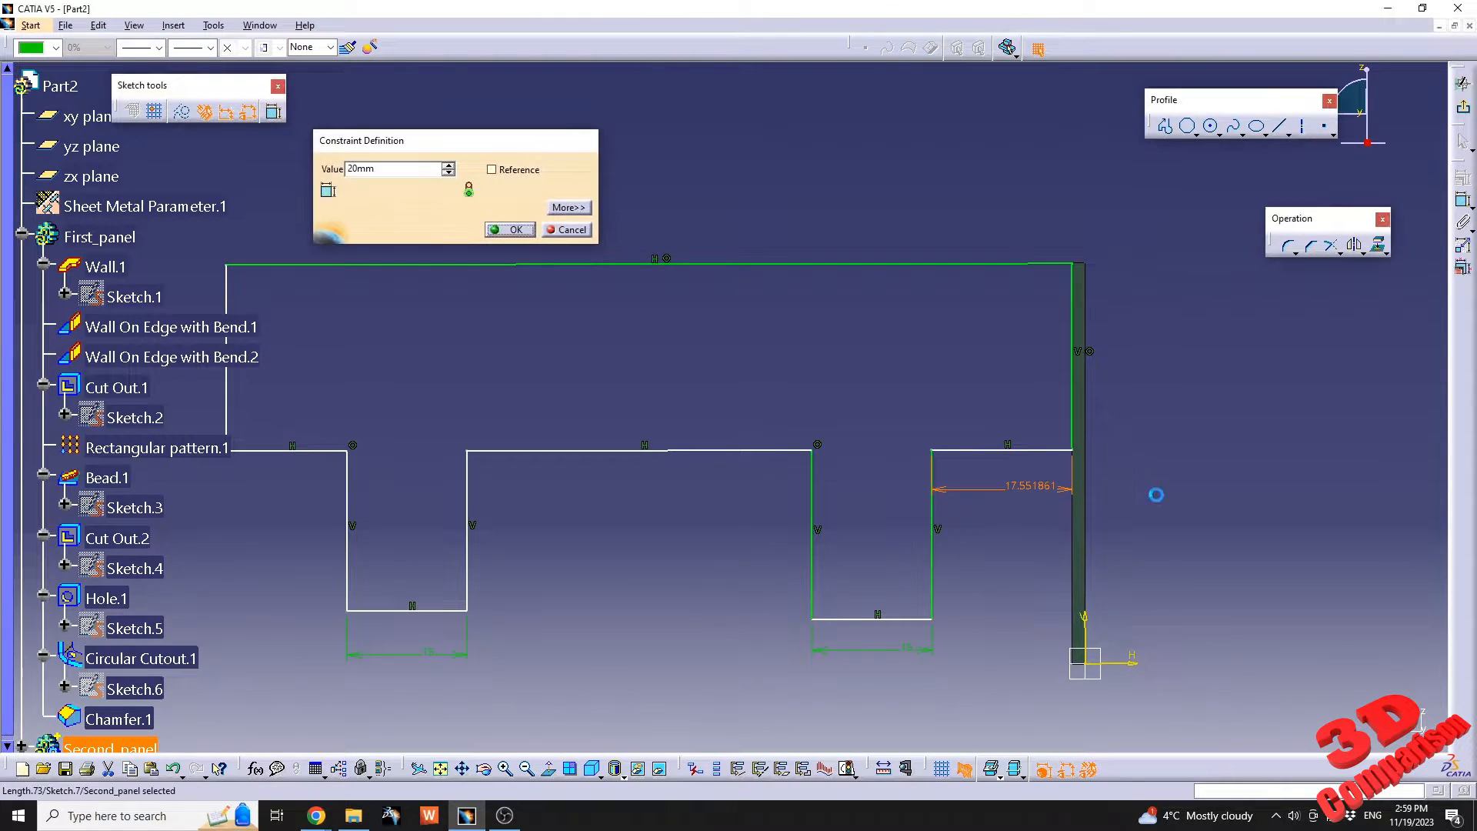
Dimension the outer shoulder line at the profile's far end and set its length to 15 mm.
click(327, 451)
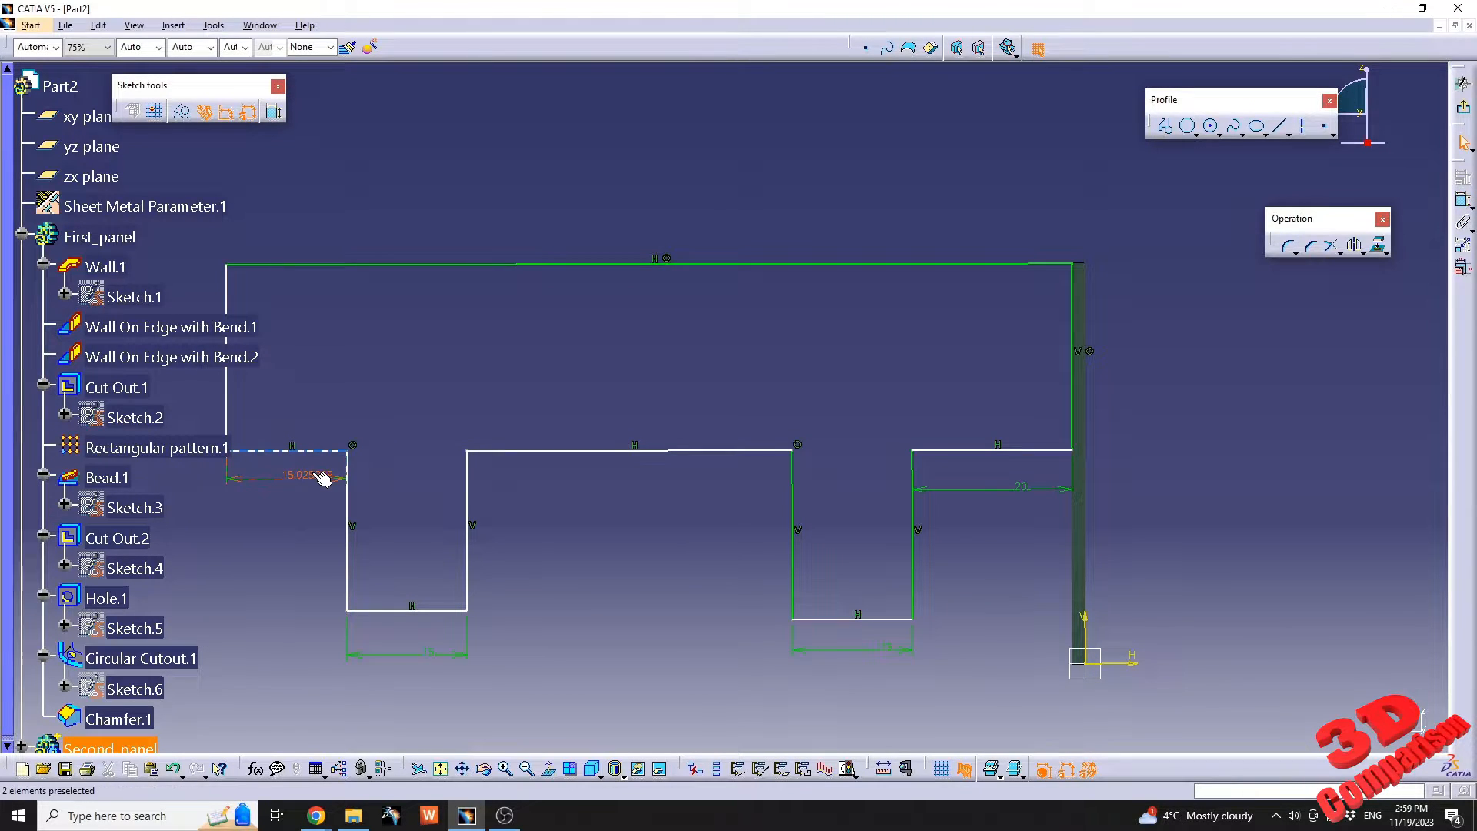
click(323, 477)
double_click(309, 476)
text(15)
key(Return)
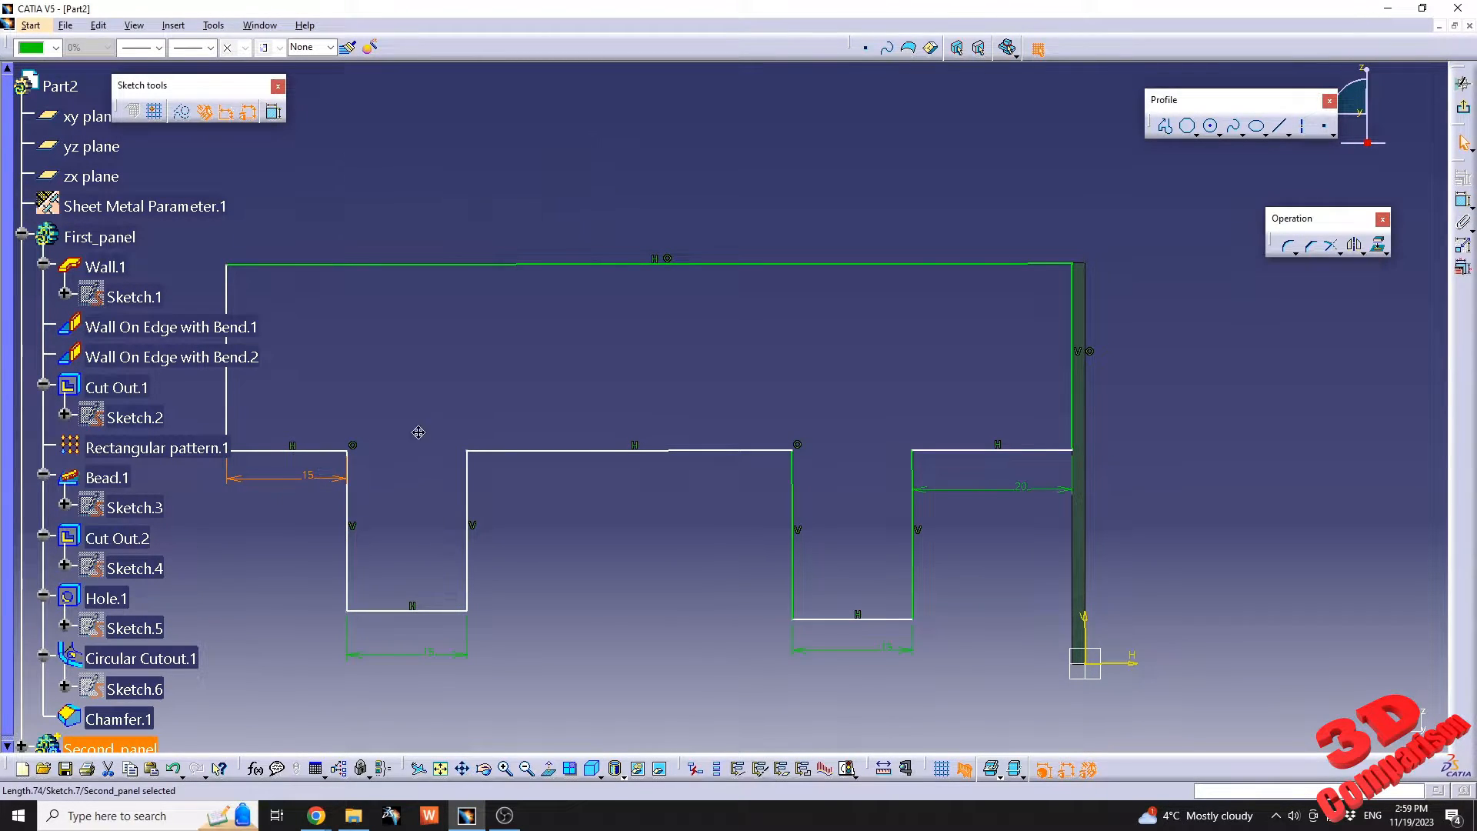
Change the length of the shoulder line next to the wall to 15 mm.
middle_drag(419, 432, 526, 428)
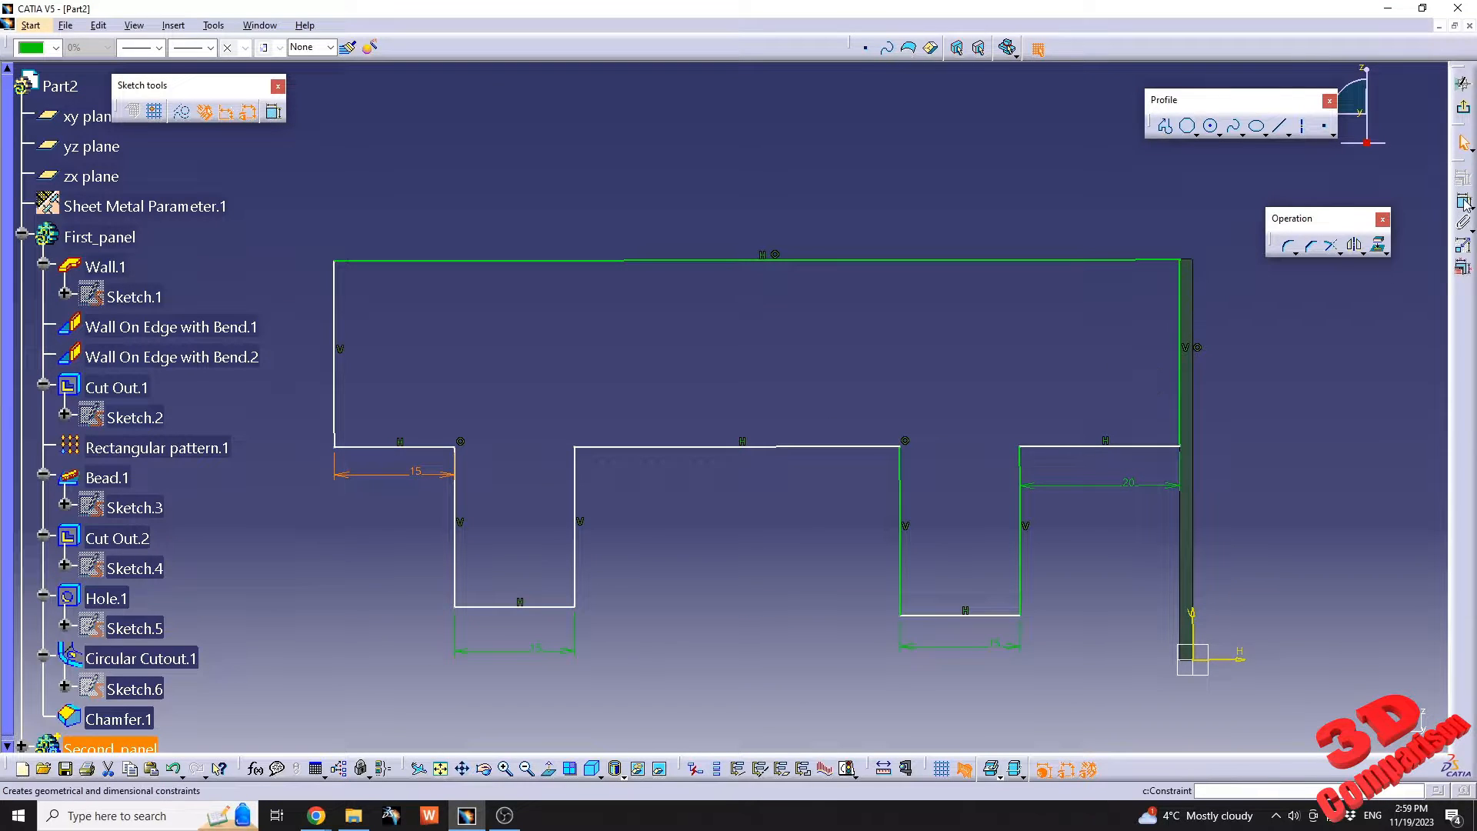
double_click(1130, 485)
text(15mm)
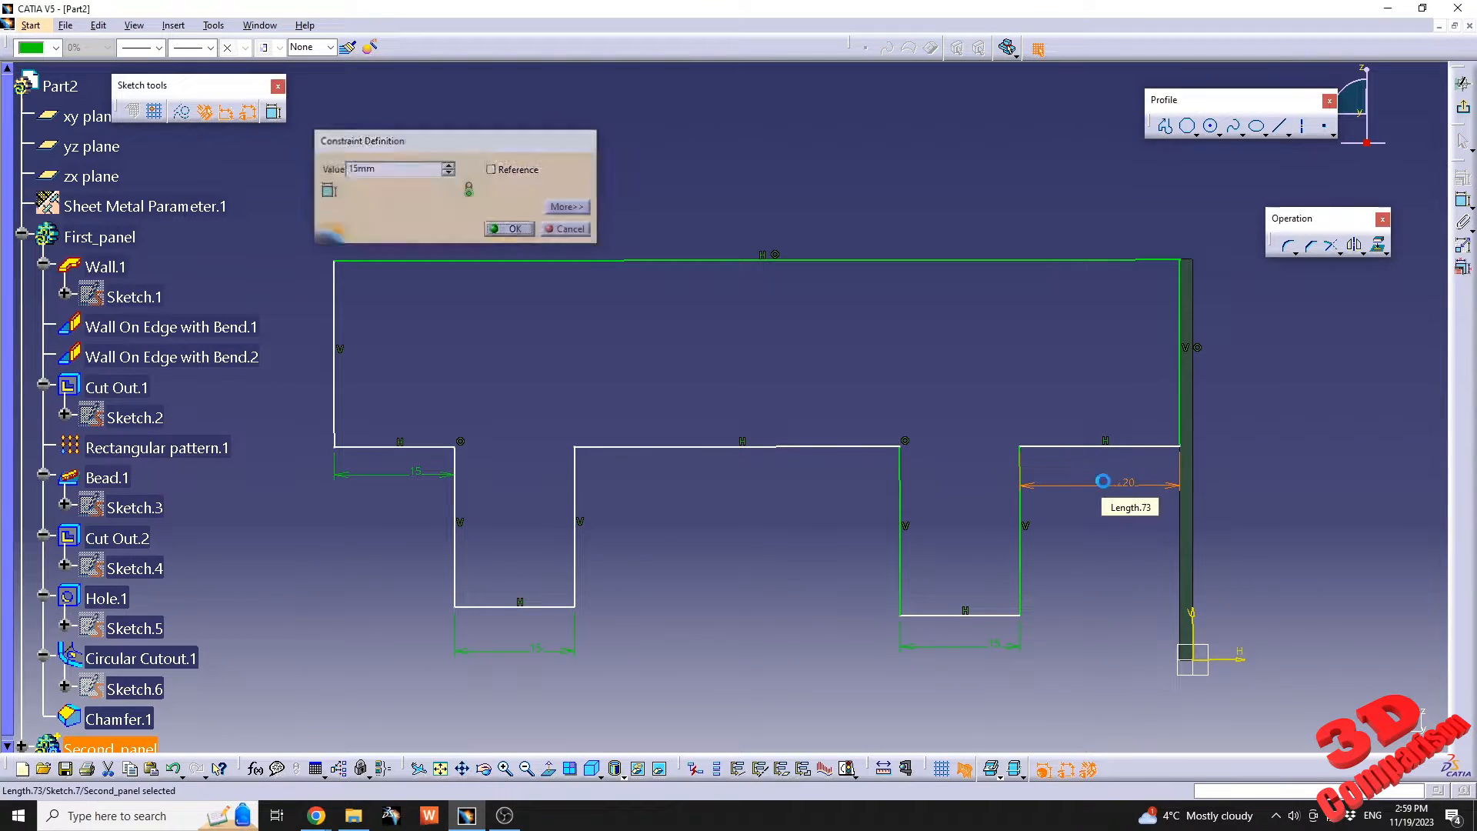
key(Return)
Dimension the profile's outer vertical edge, opposite the wall, and set its height to 25 mm.
click(1463, 200)
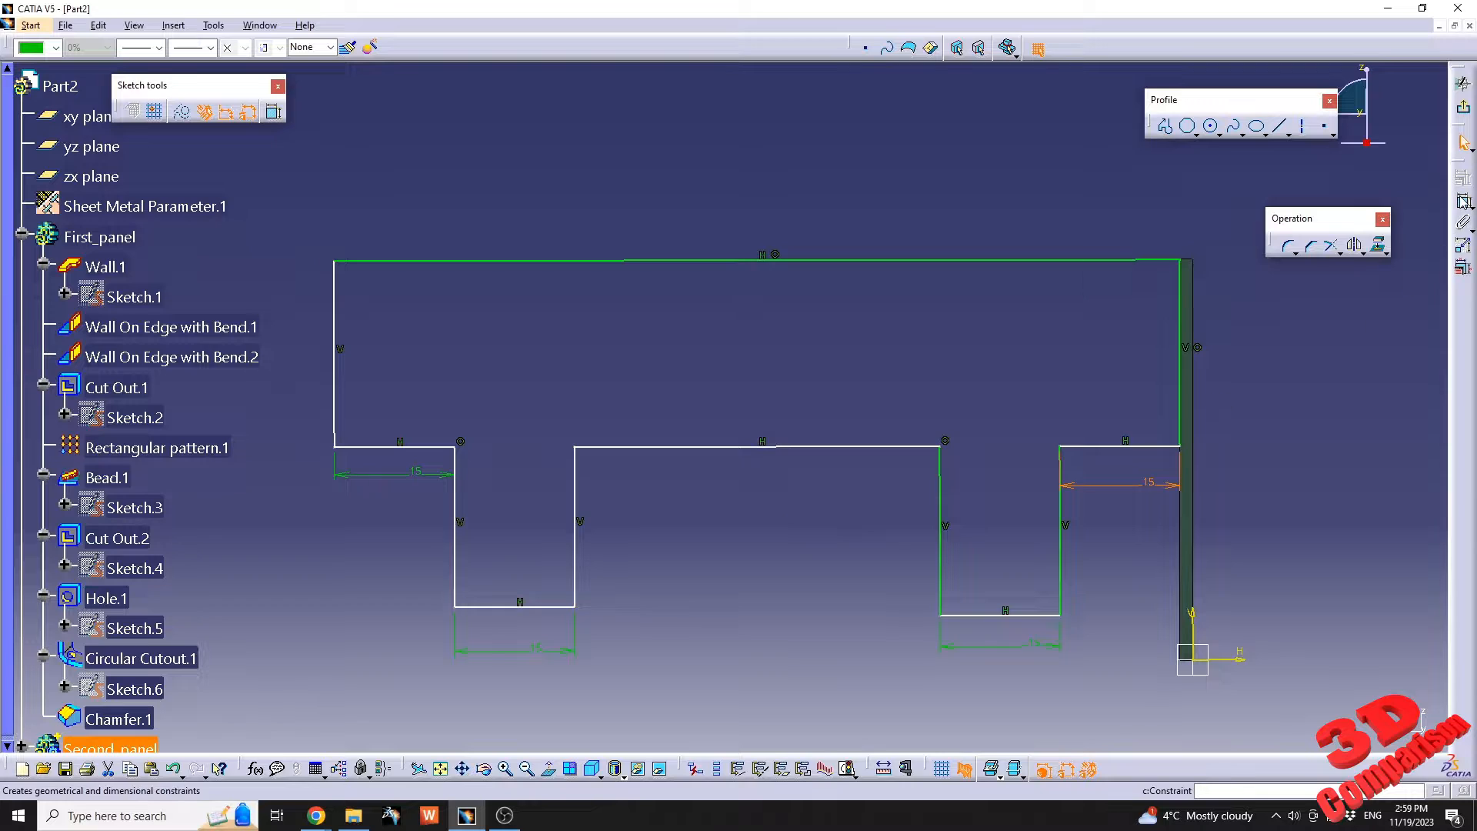
click(336, 411)
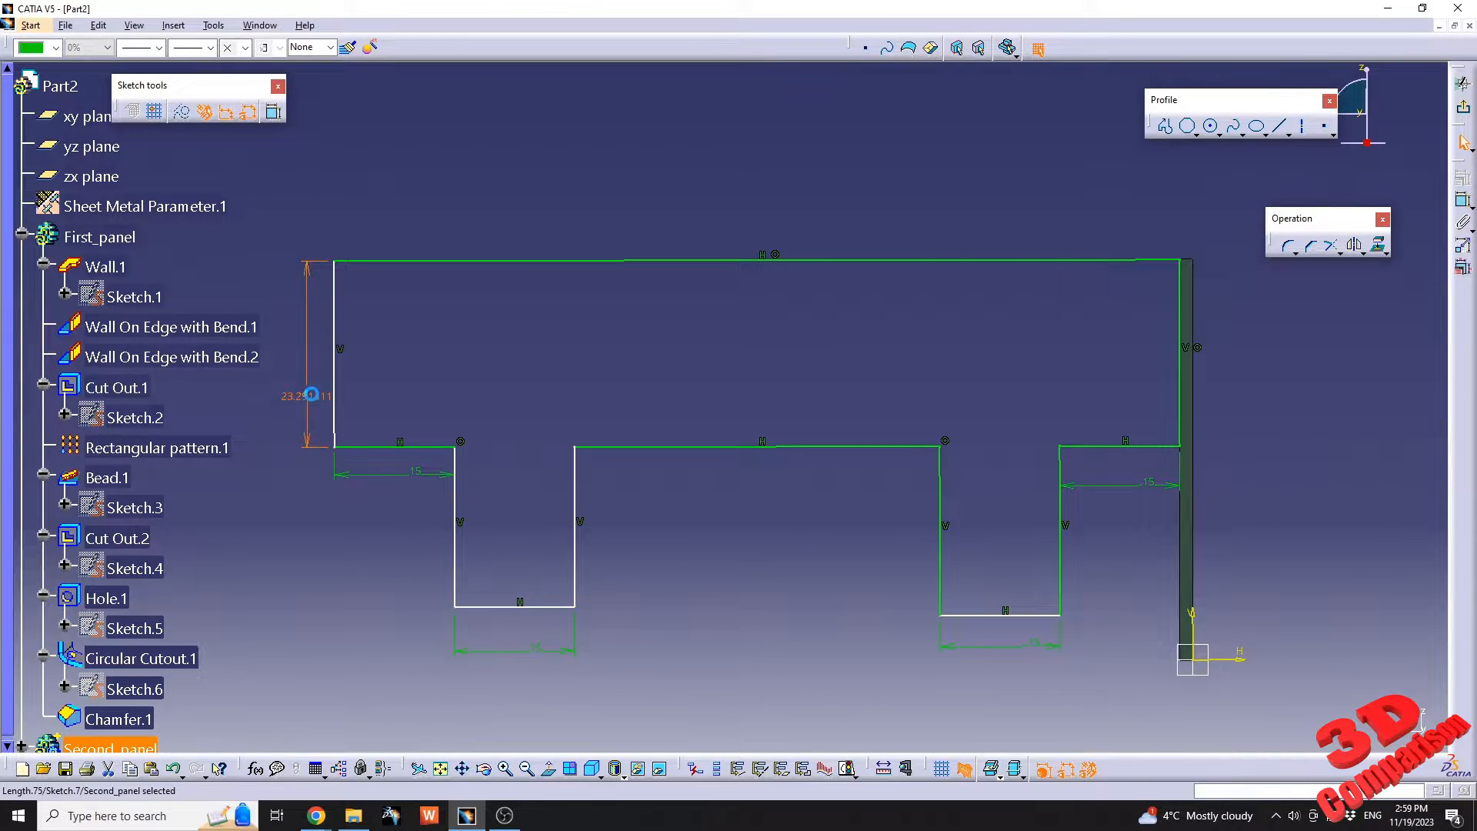
double_click(311, 395)
text(2)
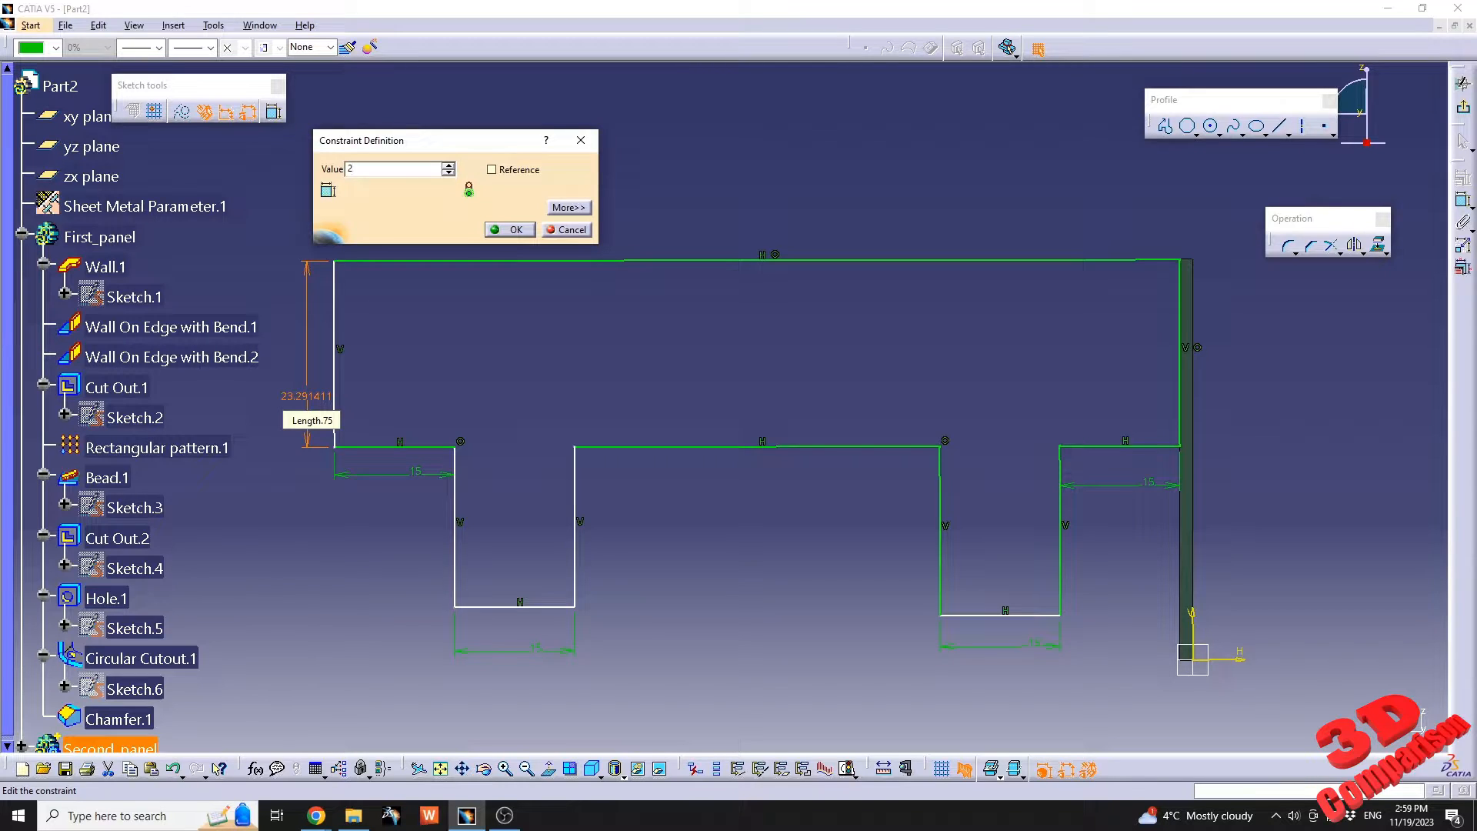
text(5)
key(Return)
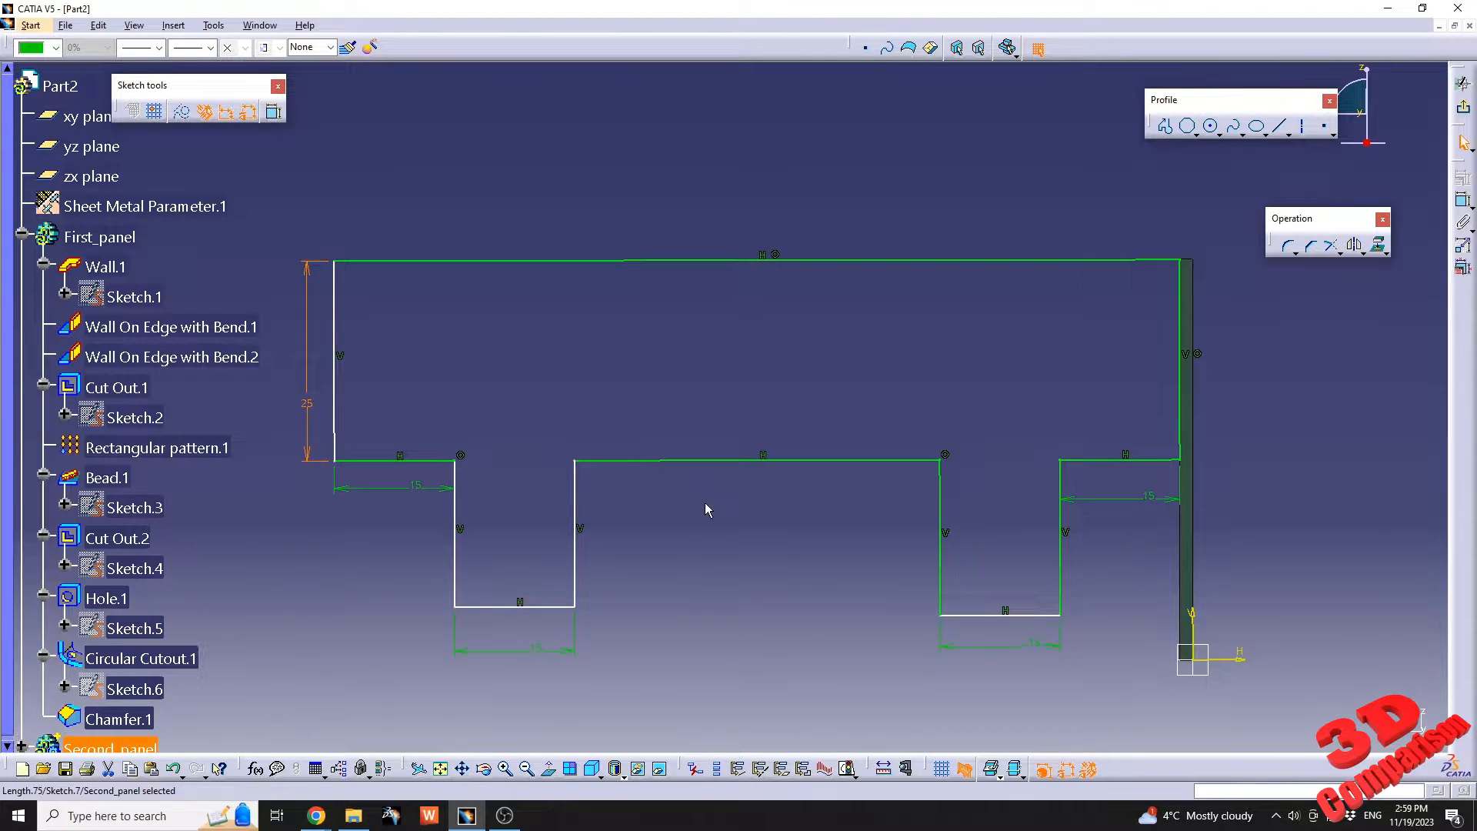
Dimension the inner vertical edge of the tab farthest from the wall and set its height to 20 mm.
click(578, 574)
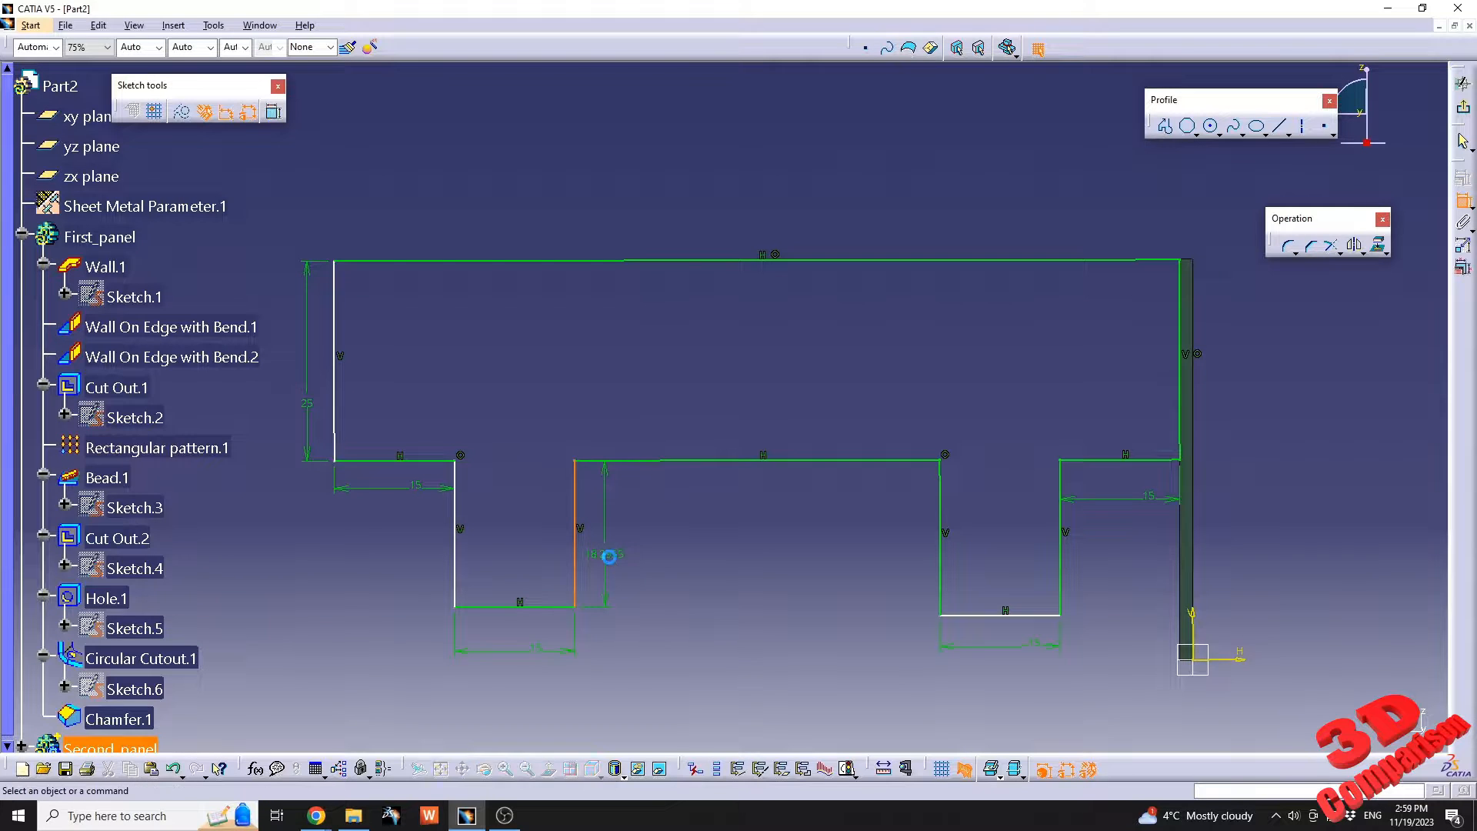
double_click(612, 554)
text(20)
key(Return)
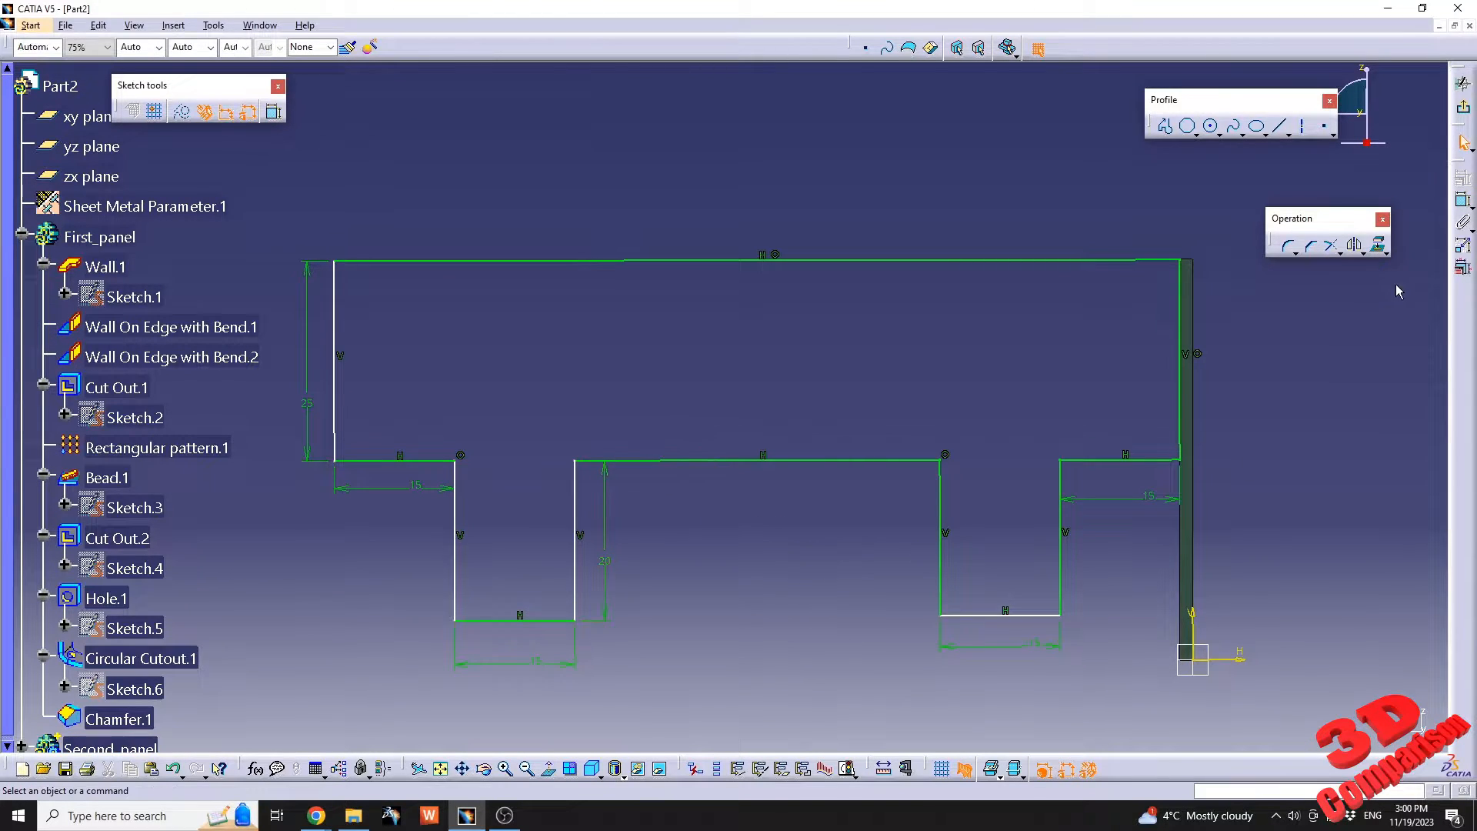
Dimension the inner vertical edge of the tab nearest the wall and set its height to 20 mm.
click(1463, 202)
click(944, 567)
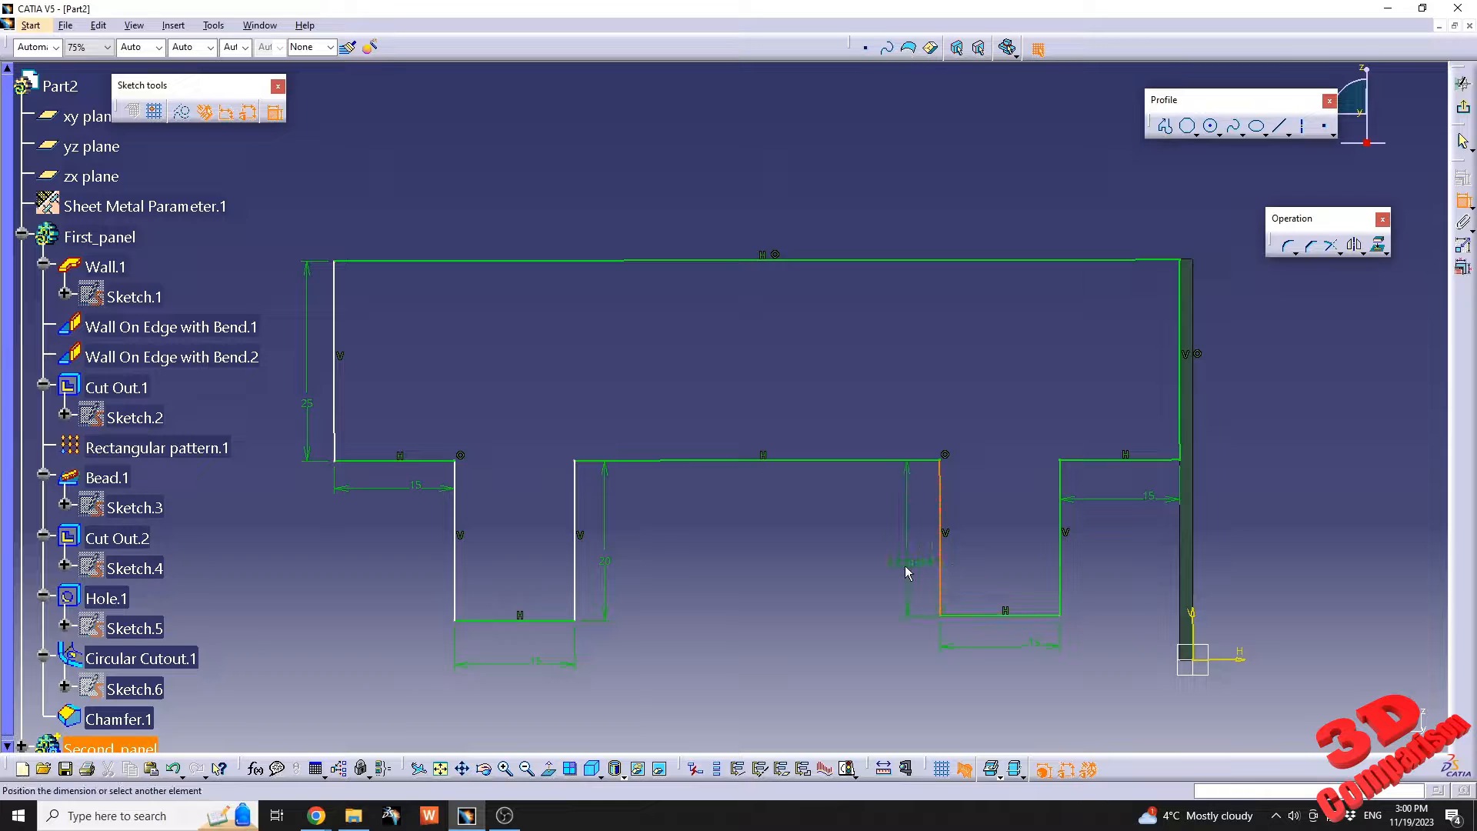
click(905, 562)
double_click(909, 563)
text(20)
key(Return)
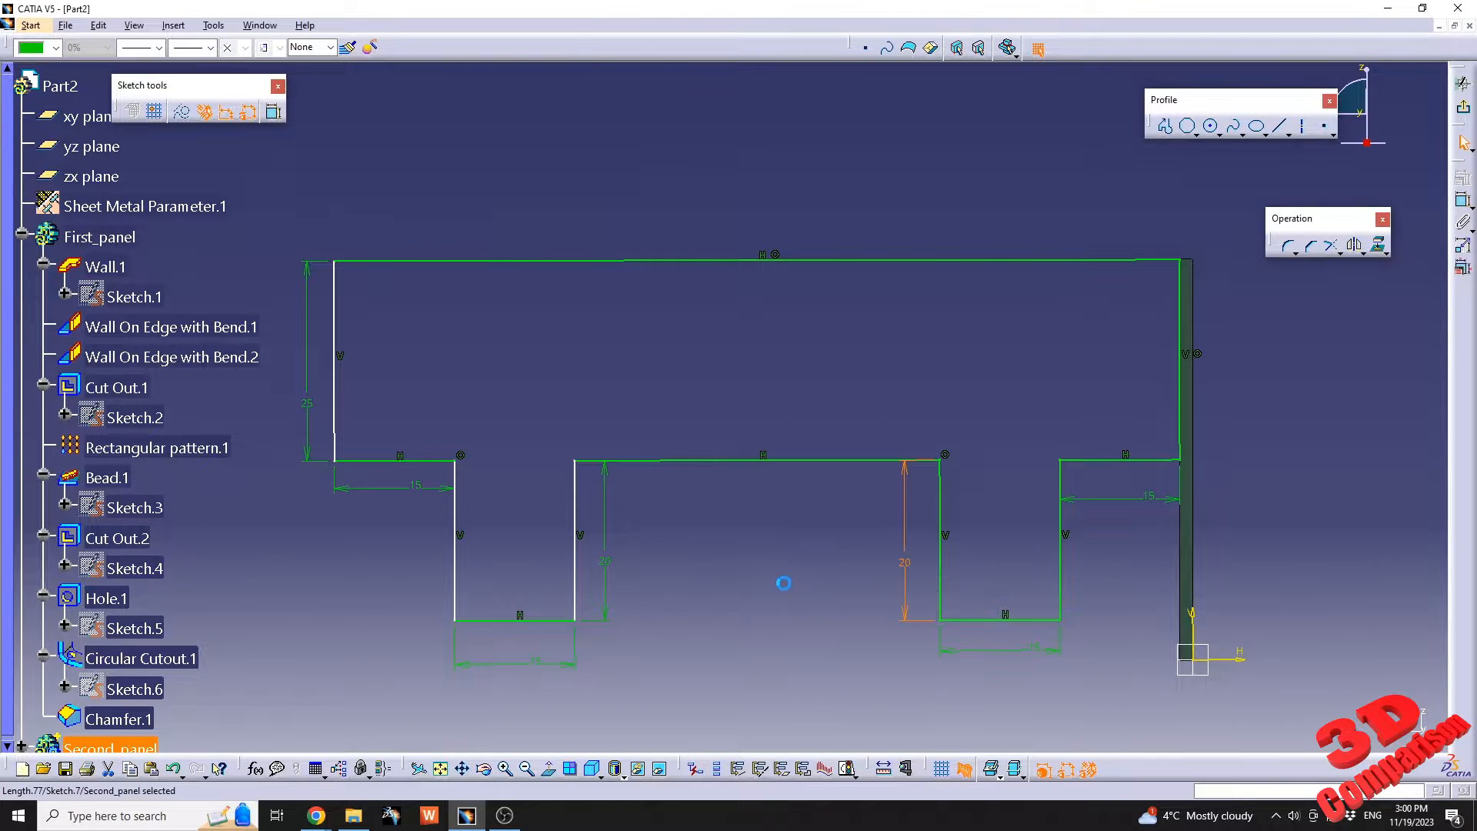
Dimension the gap between the two tabs and set it to 50 mm.
click(708, 461)
click(728, 541)
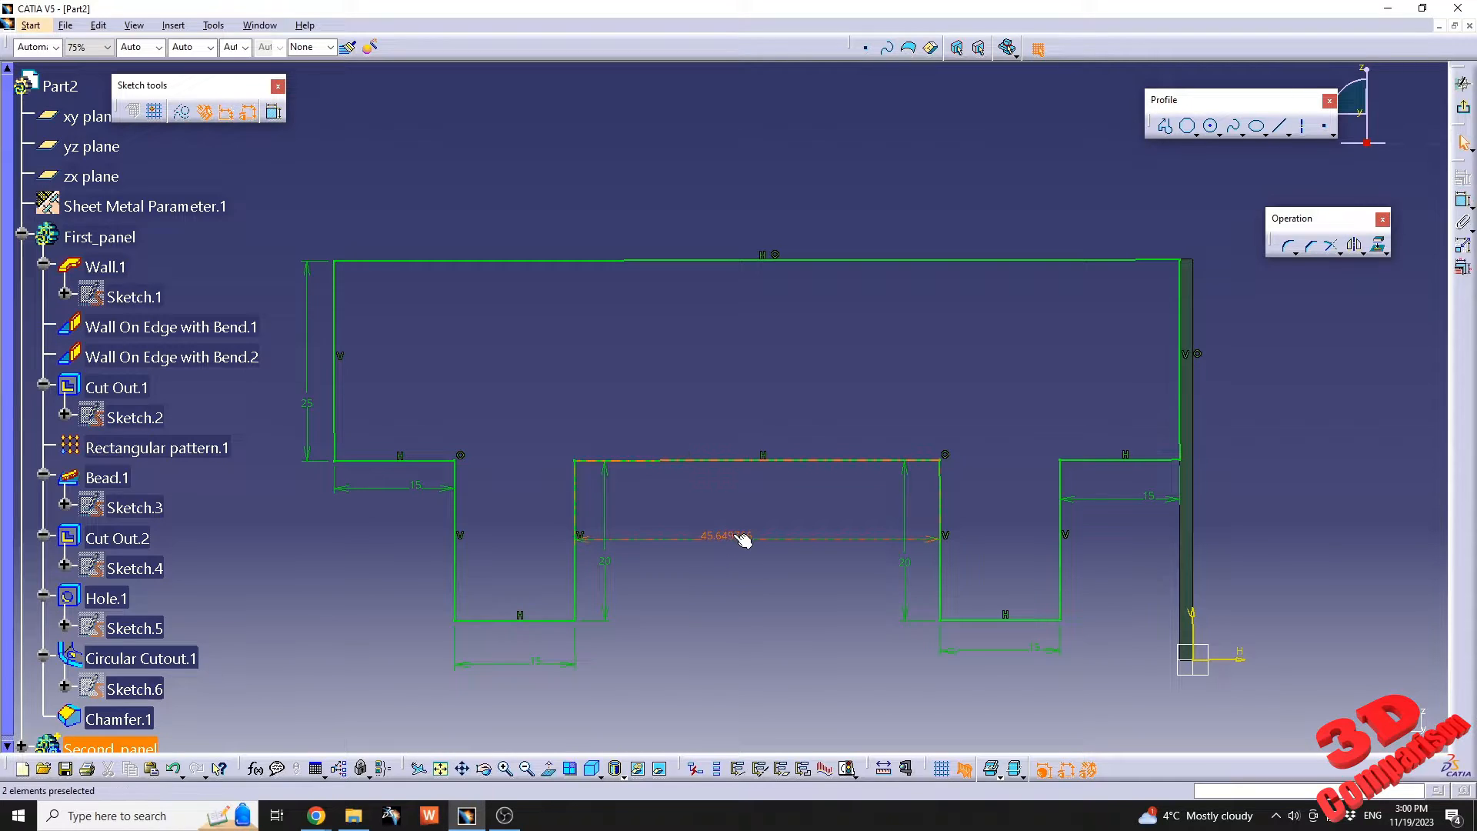
double_click(735, 538)
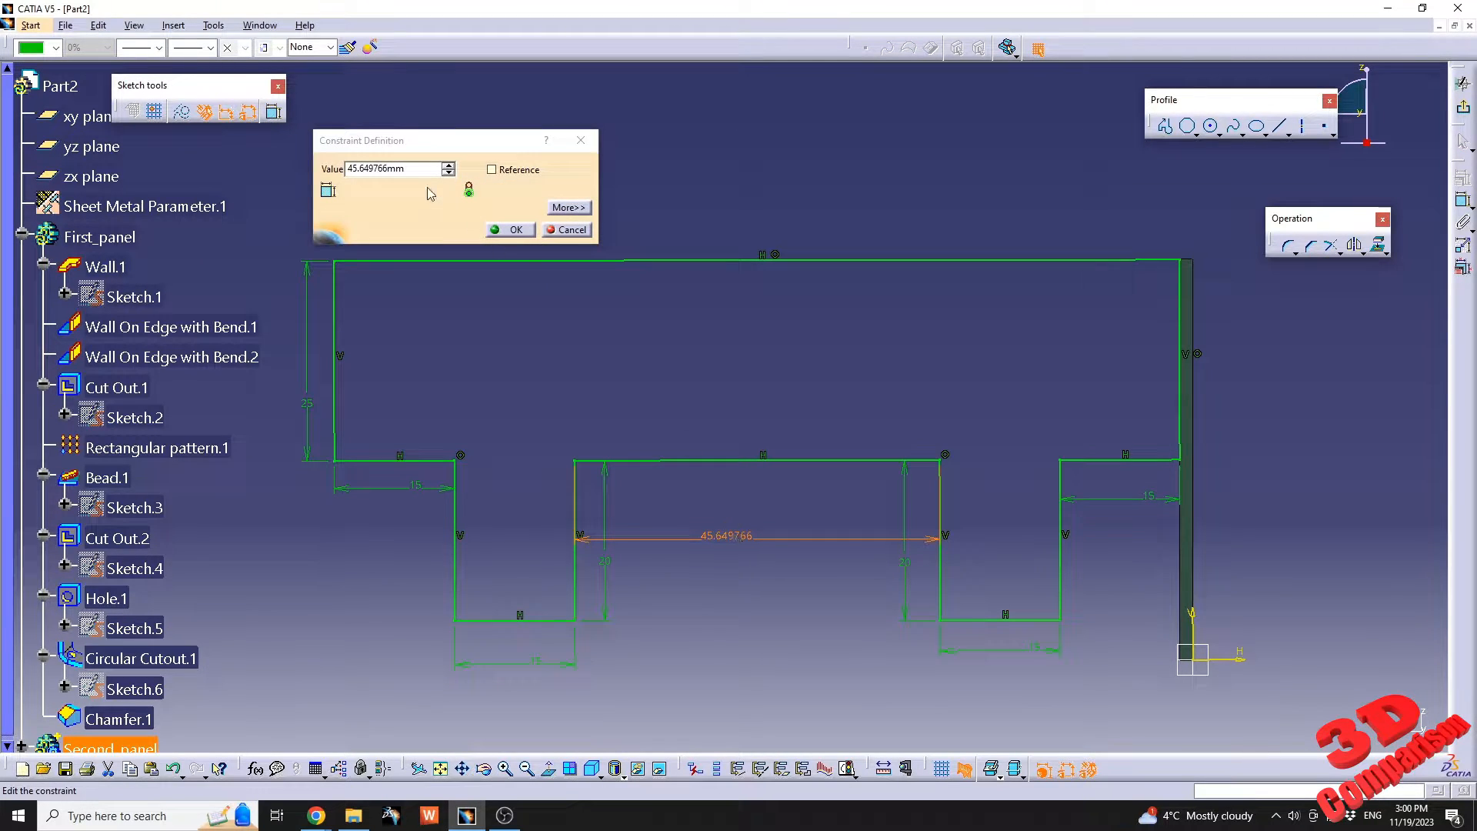
text(50)
key(Return)
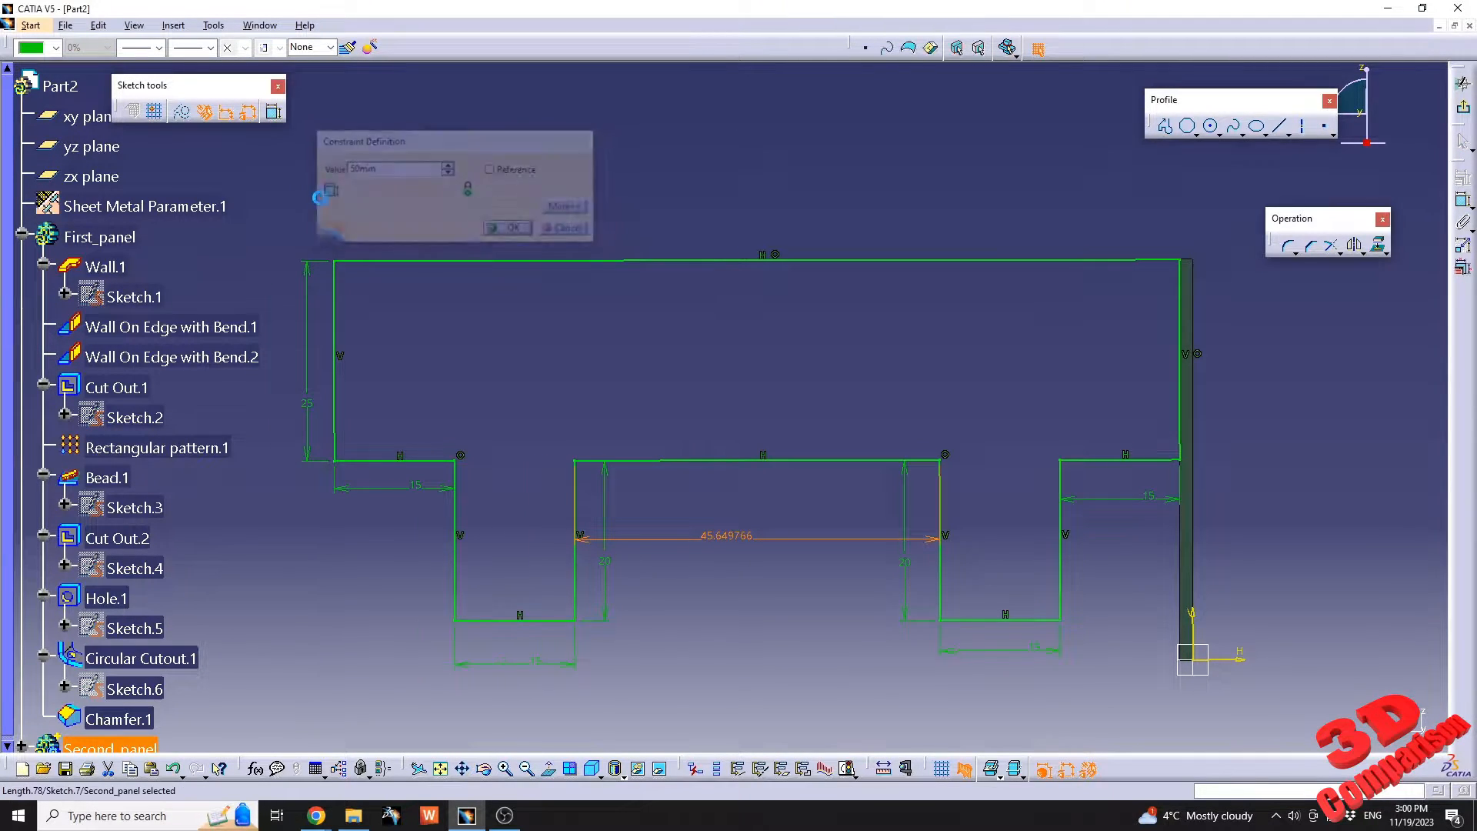
click(850, 318)
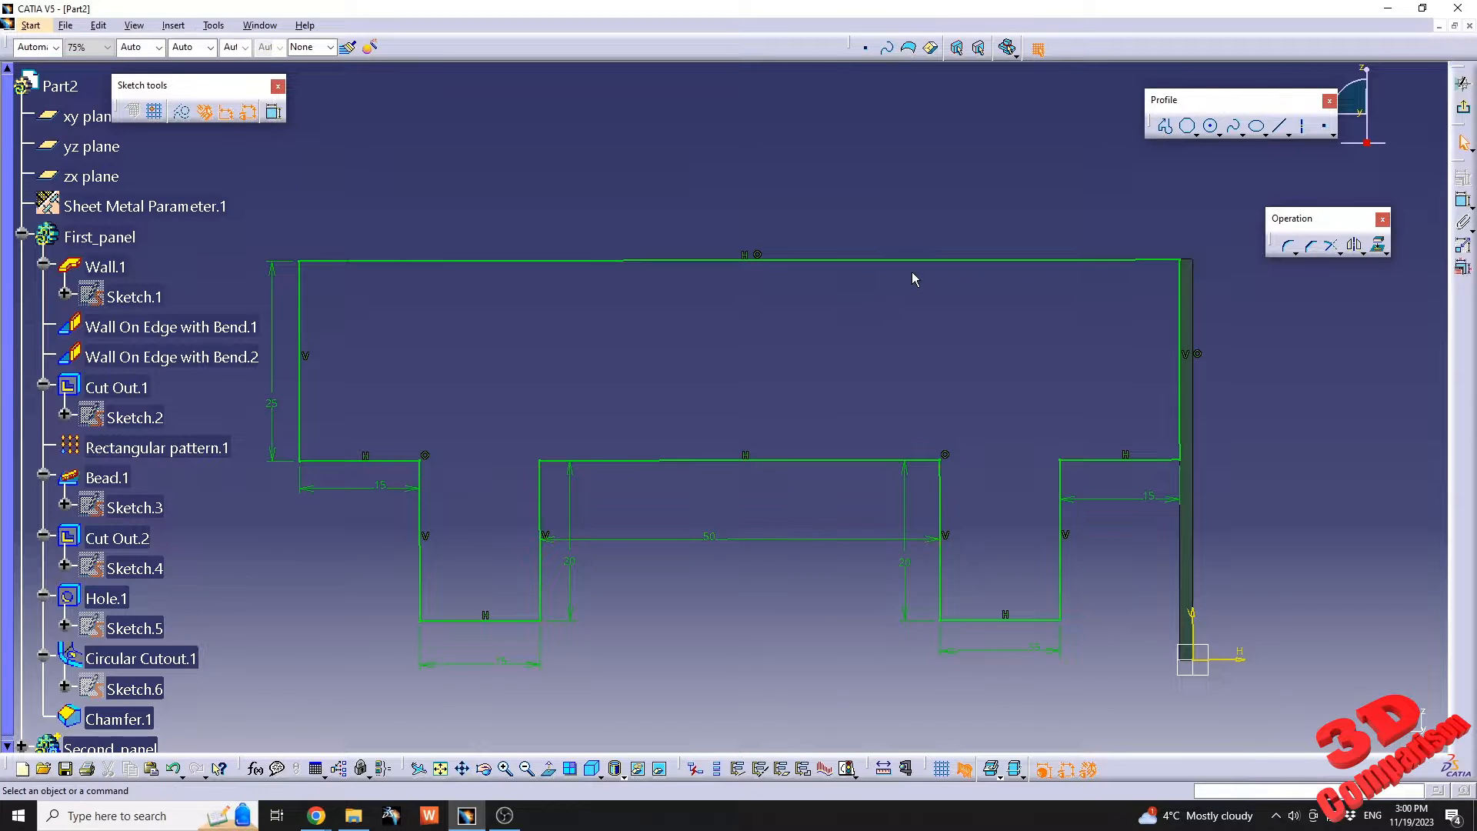
Check the top edge's overall length with a trial dimension and change the gap between the two tabs to 80 mm.
click(877, 262)
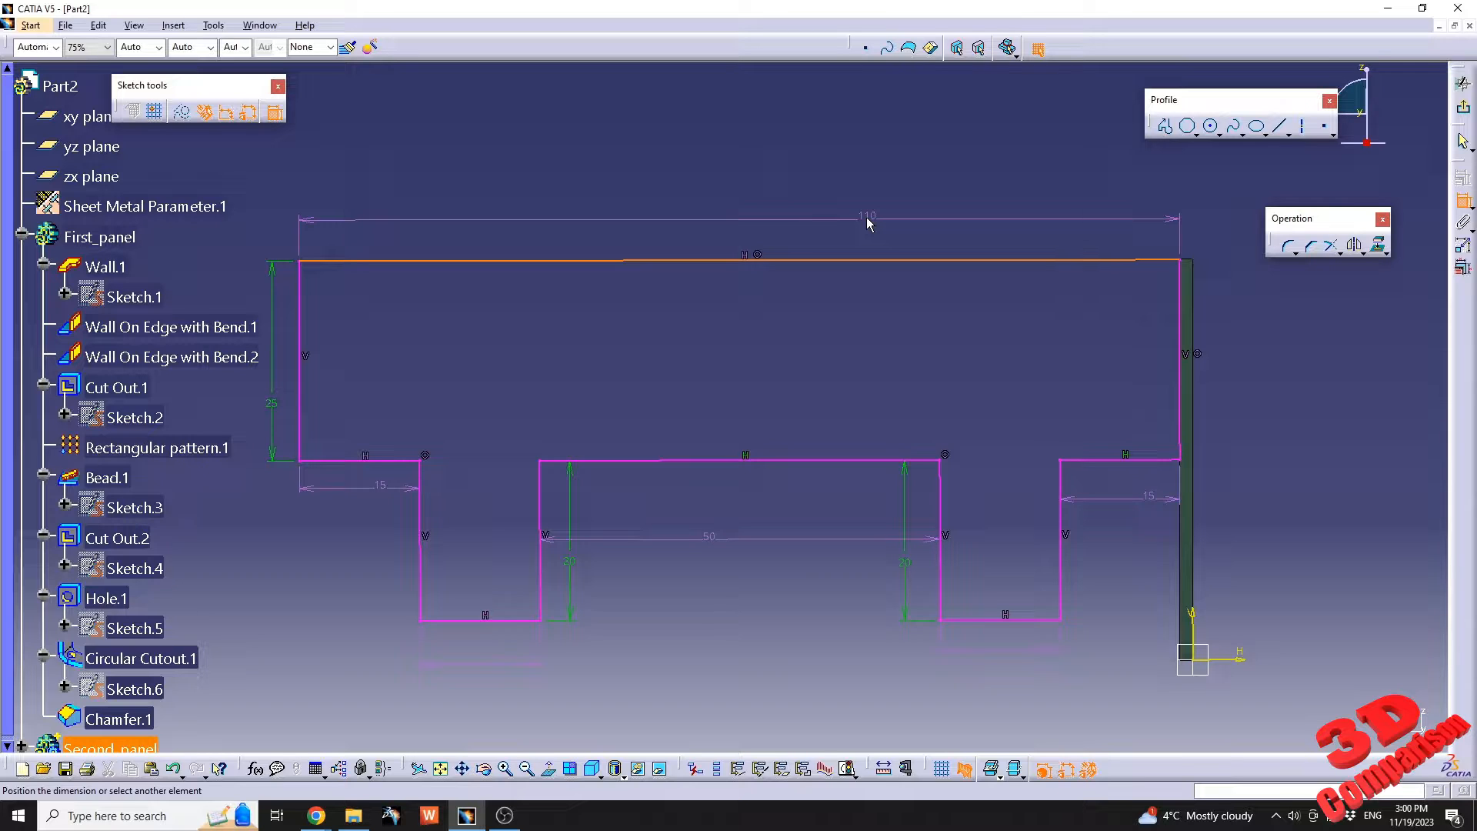
click(867, 223)
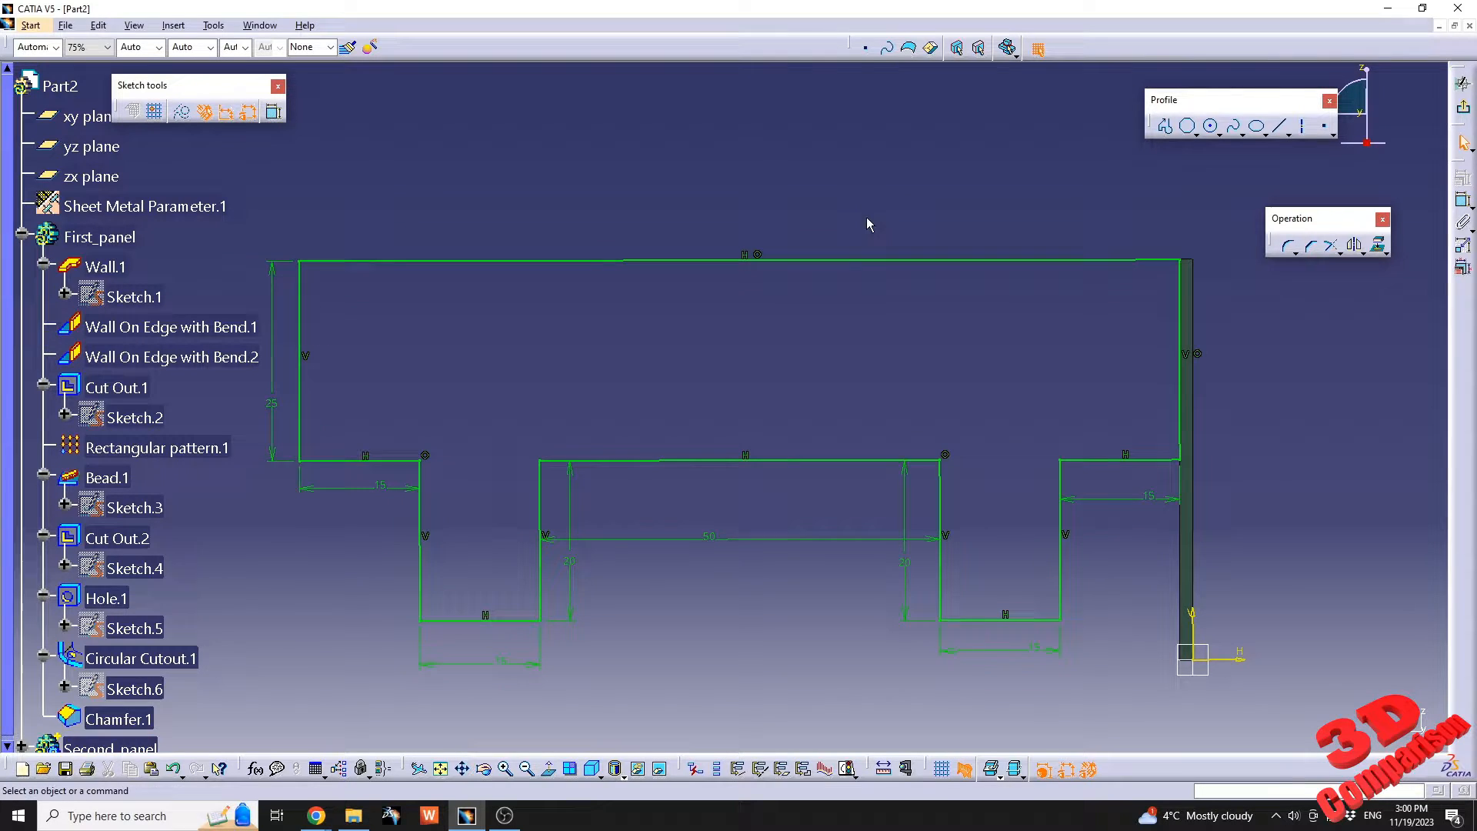
double_click(707, 538)
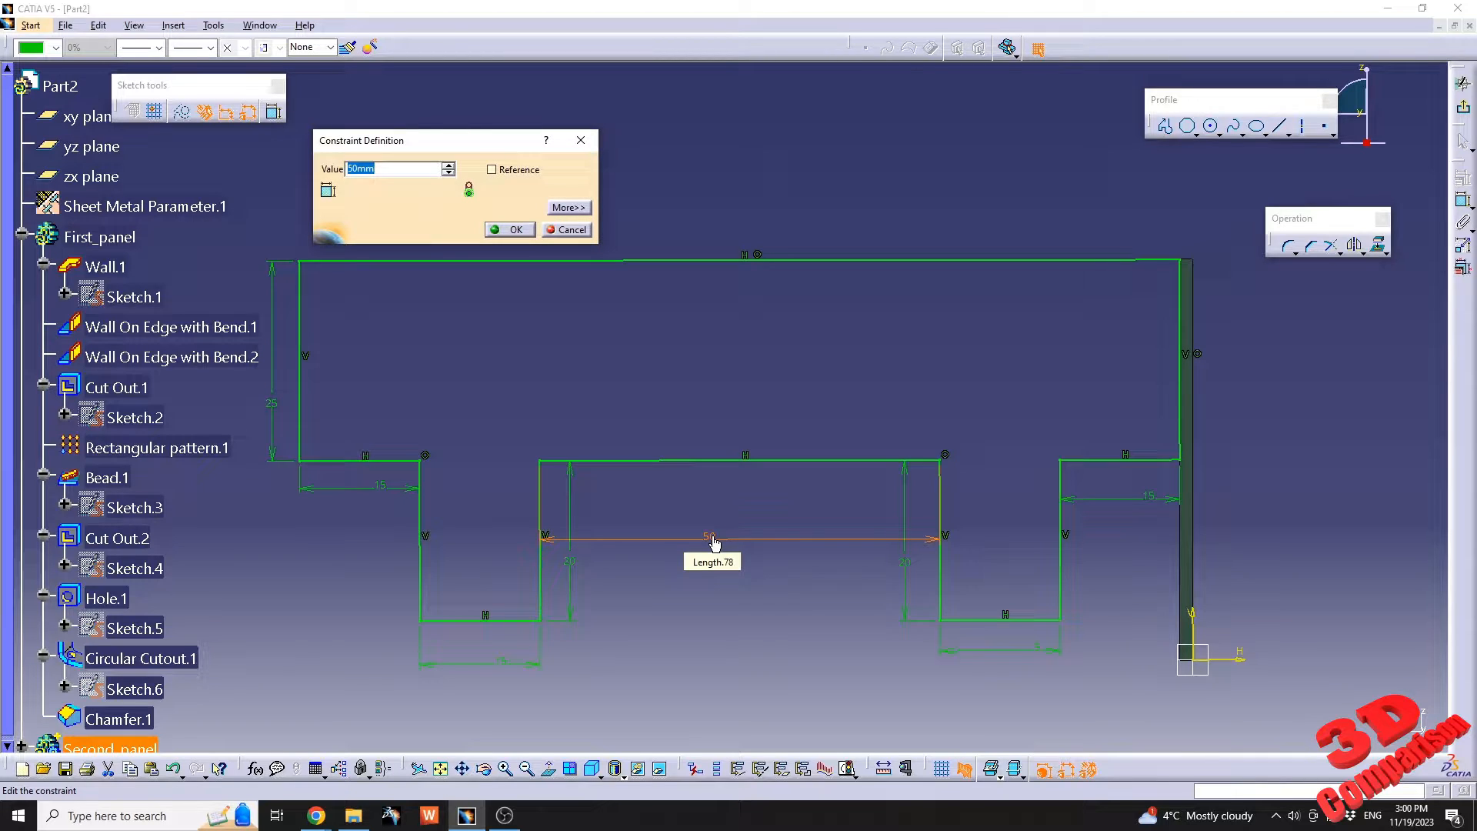
key(Return)
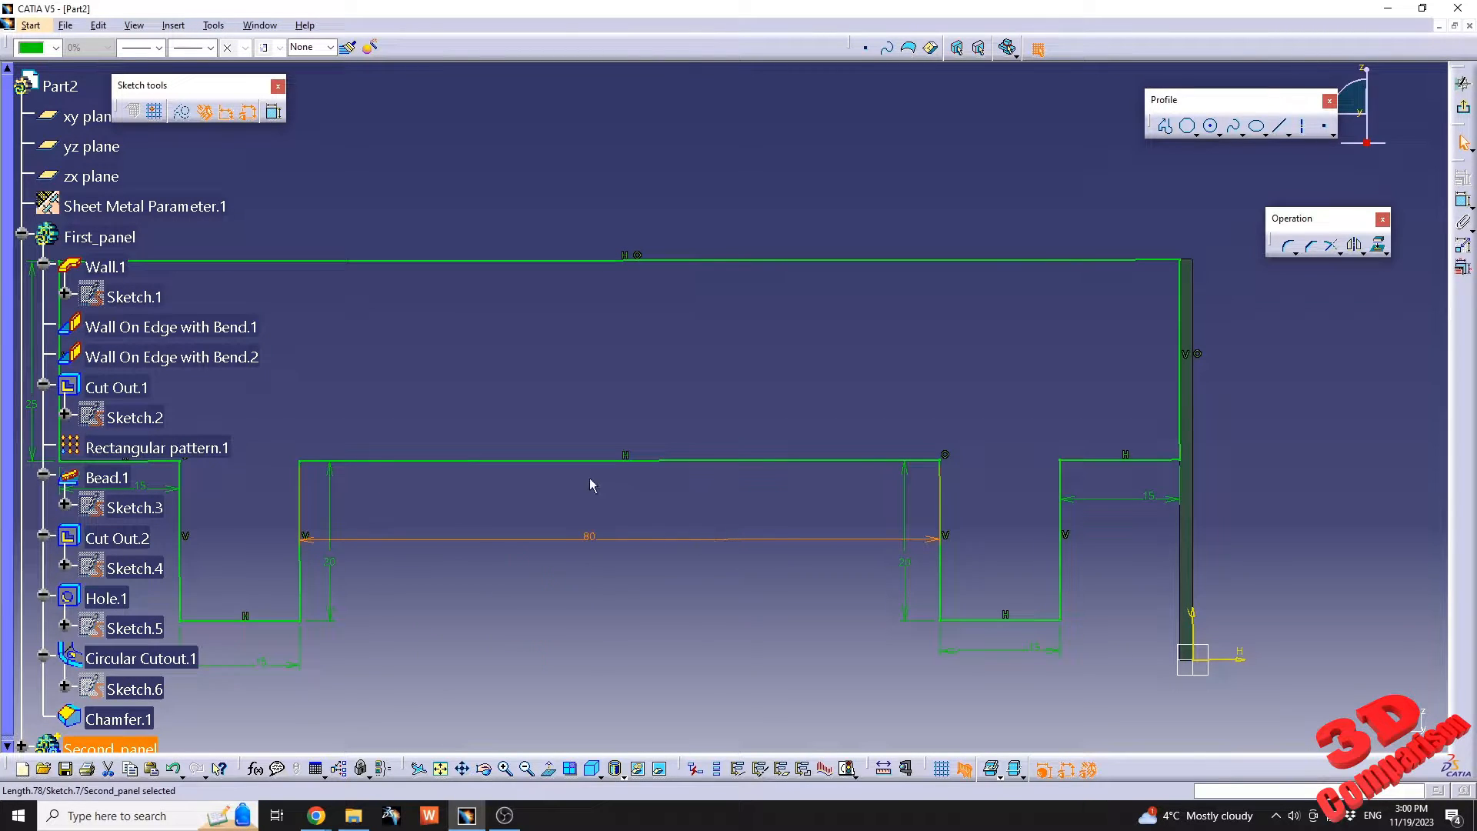
Recheck the overall length of the profile's top edge without keeping a dimension, and exit the sketch.
mouse_move(589, 477)
middle_down()
mouse_move(749, 382)
mouse_move(746, 437)
middle_up()
click(1463, 202)
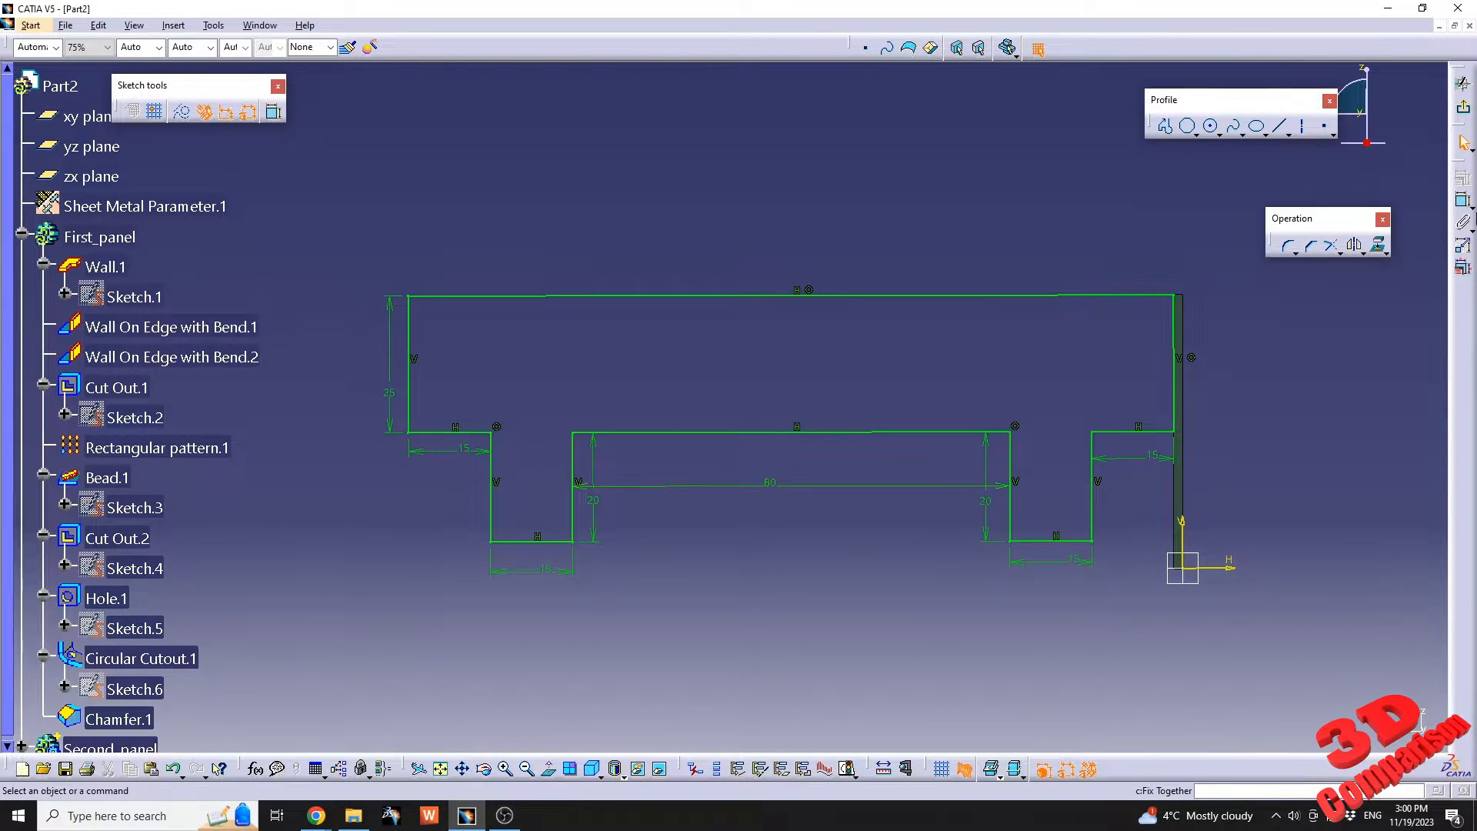
click(956, 295)
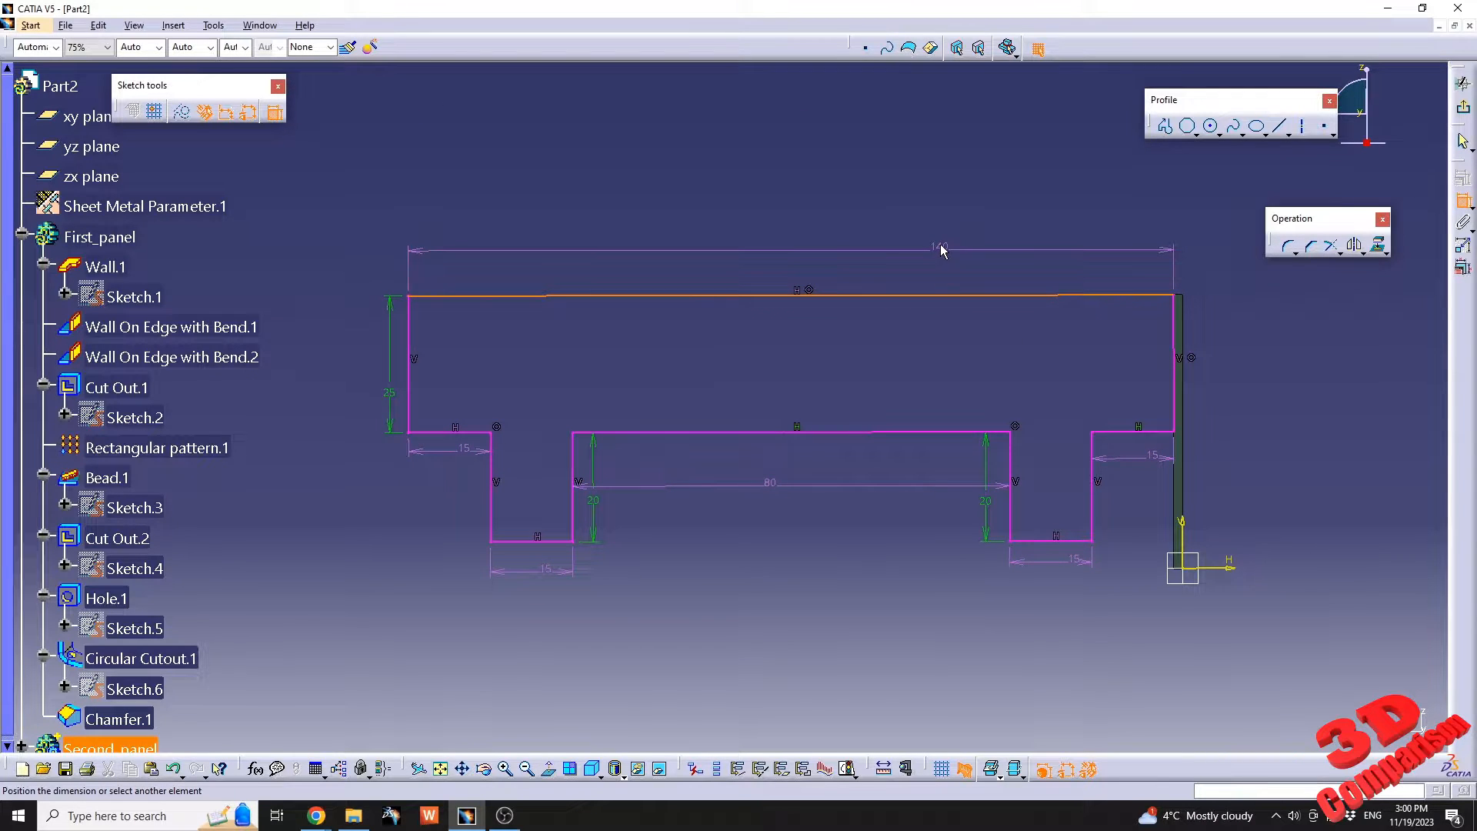
key(Escape)
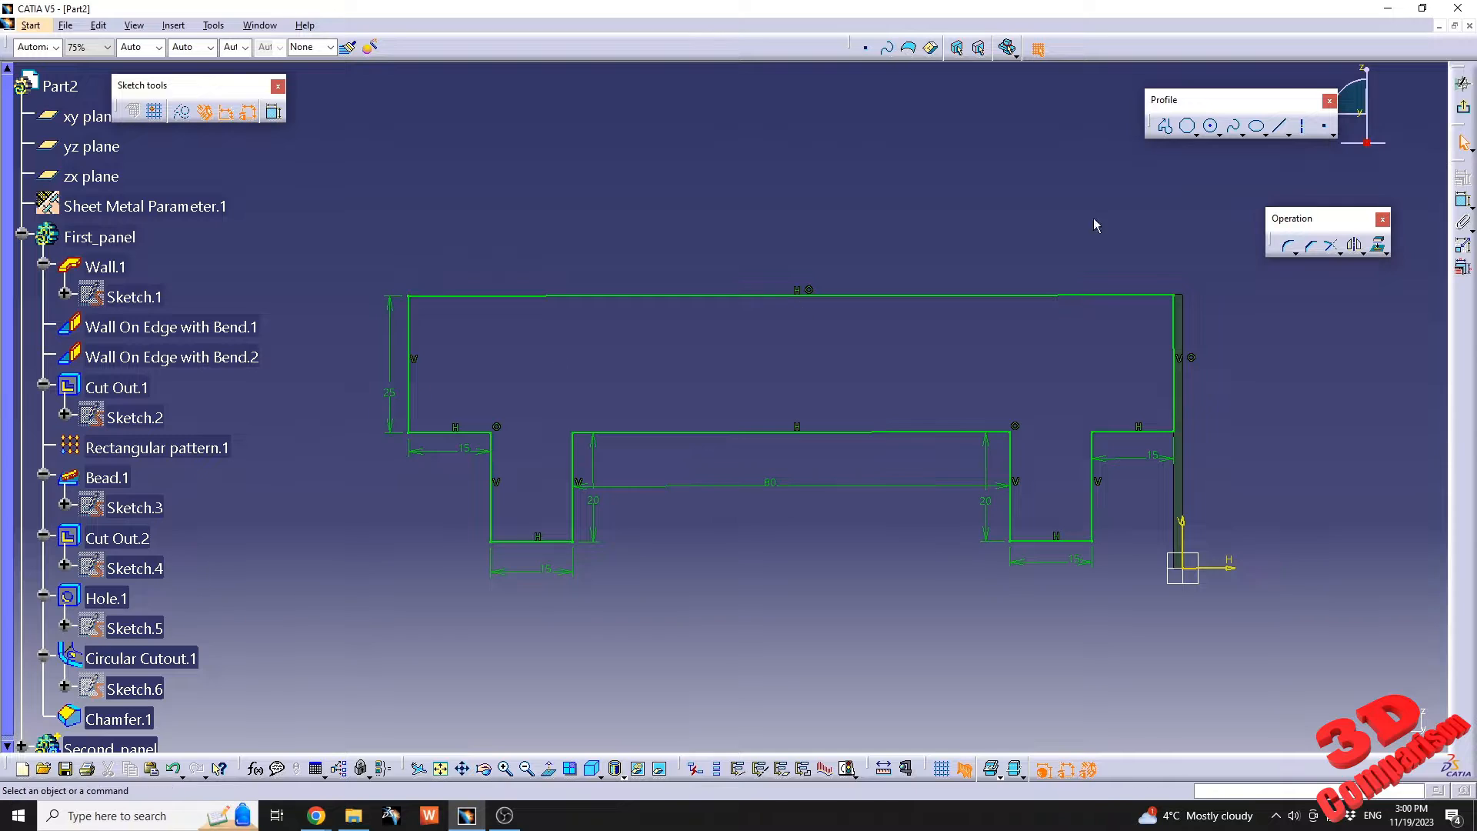
click(1465, 111)
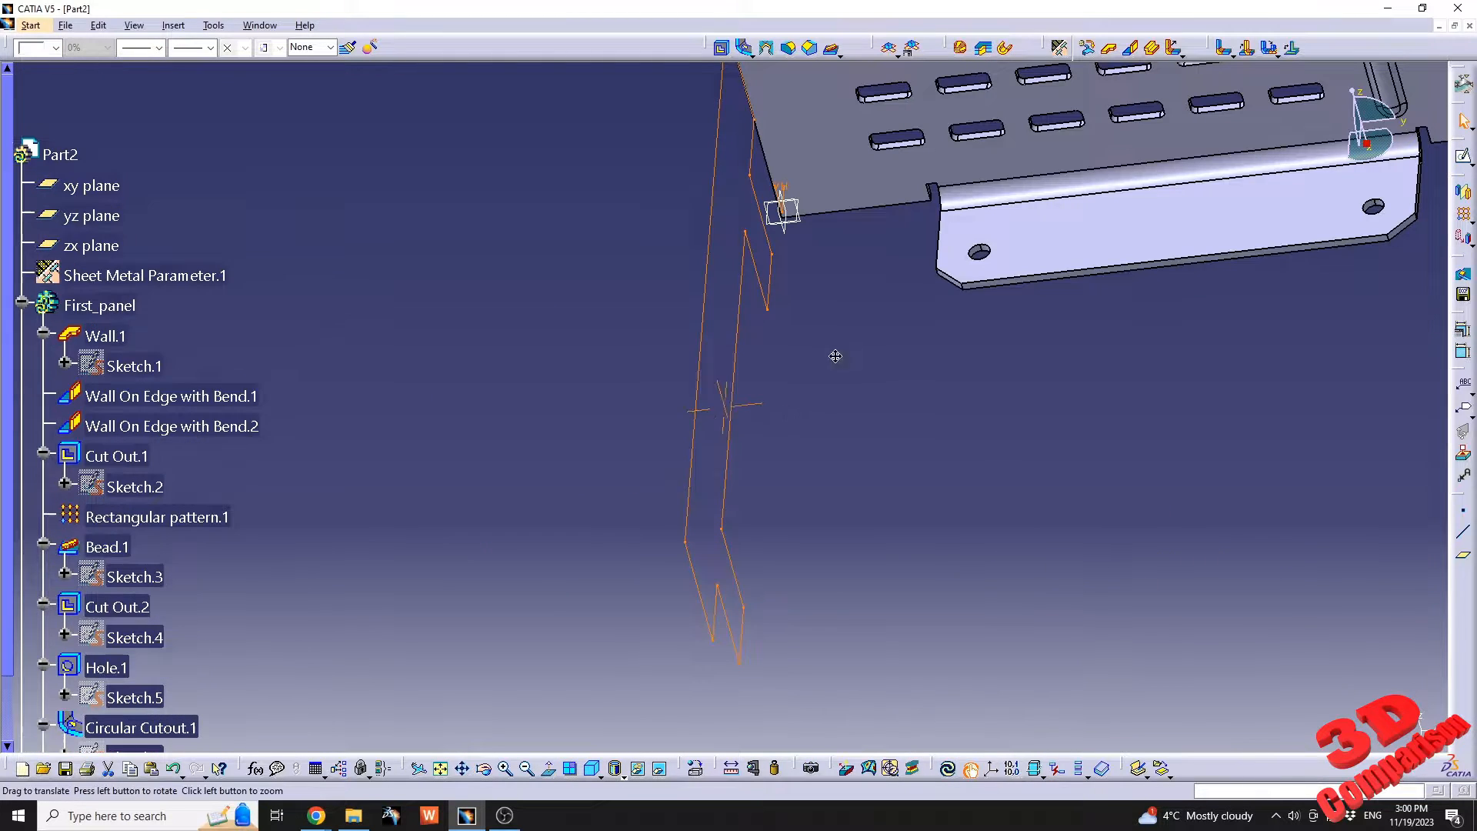
Define a wall from the two-tab profile, with its thickness on the side facing away from the first panel, and preview it.
mouse_move(835, 353)
middle_down()
mouse_move(583, 555)
mouse_move(567, 452)
mouse_move(661, 400)
mouse_move(692, 448)
middle_up()
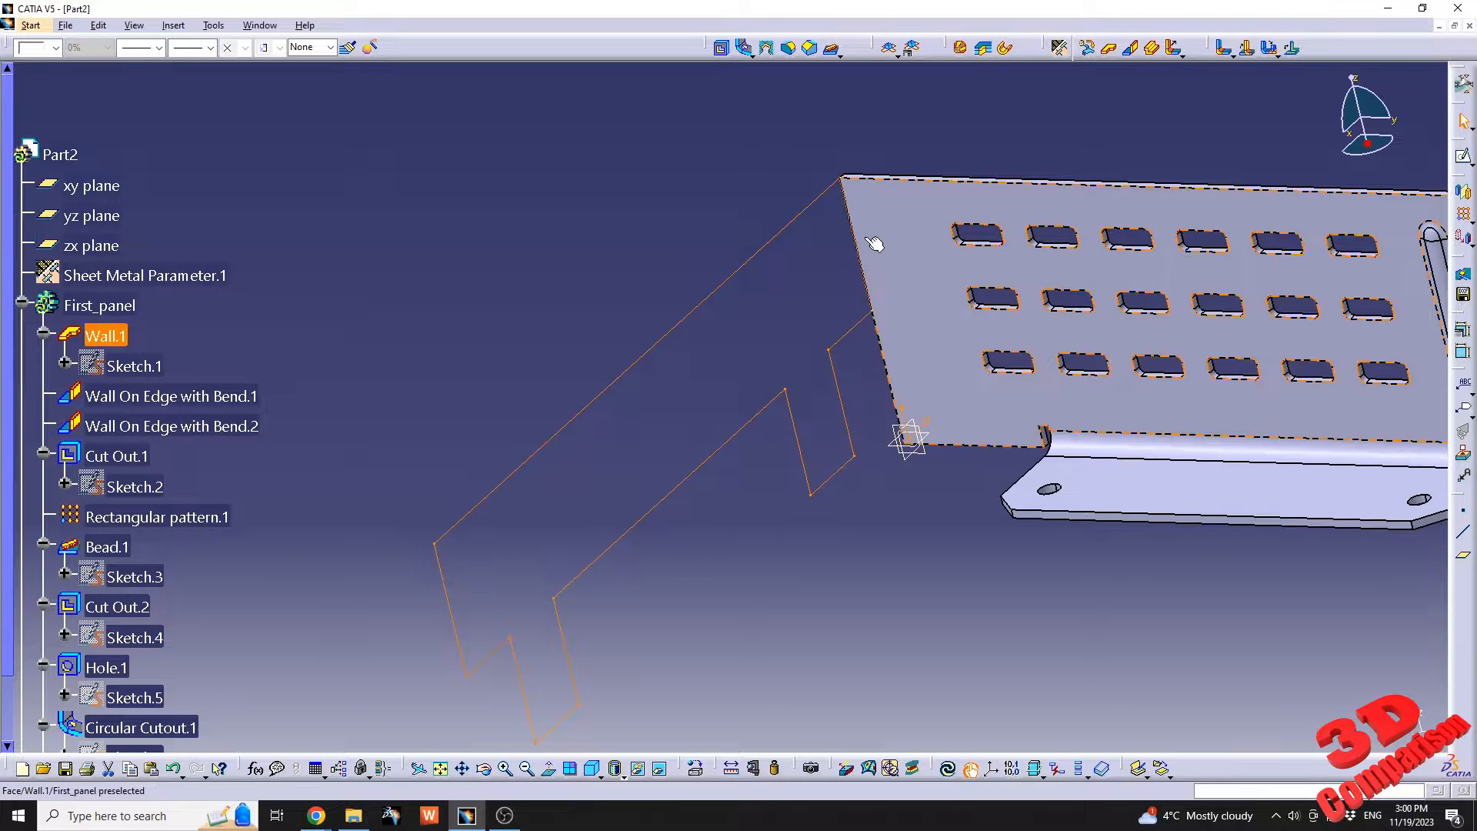
mouse_move(931, 215)
middle_down()
mouse_move(864, 390)
mouse_move(950, 202)
middle_up()
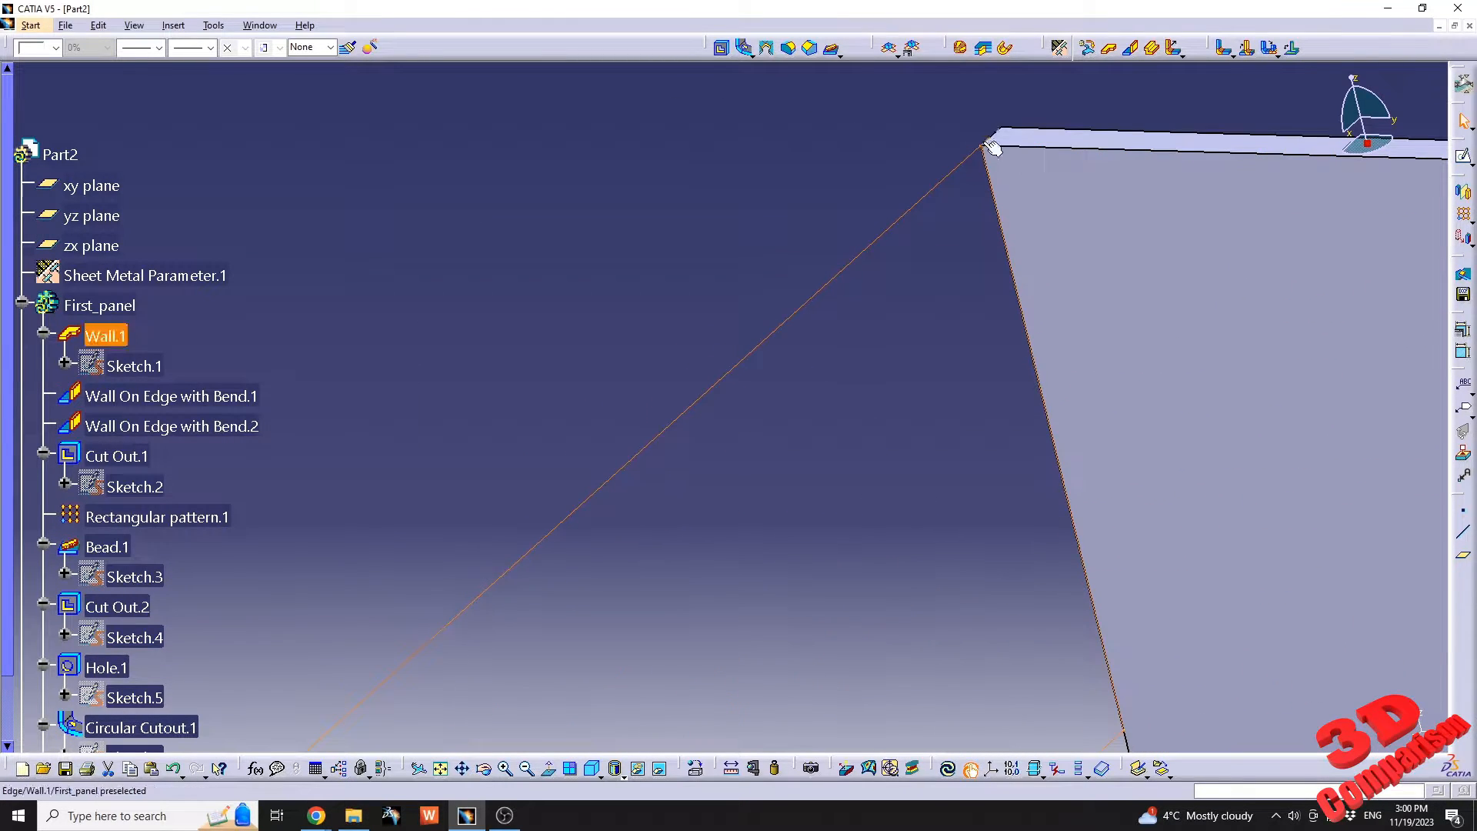
click(1109, 48)
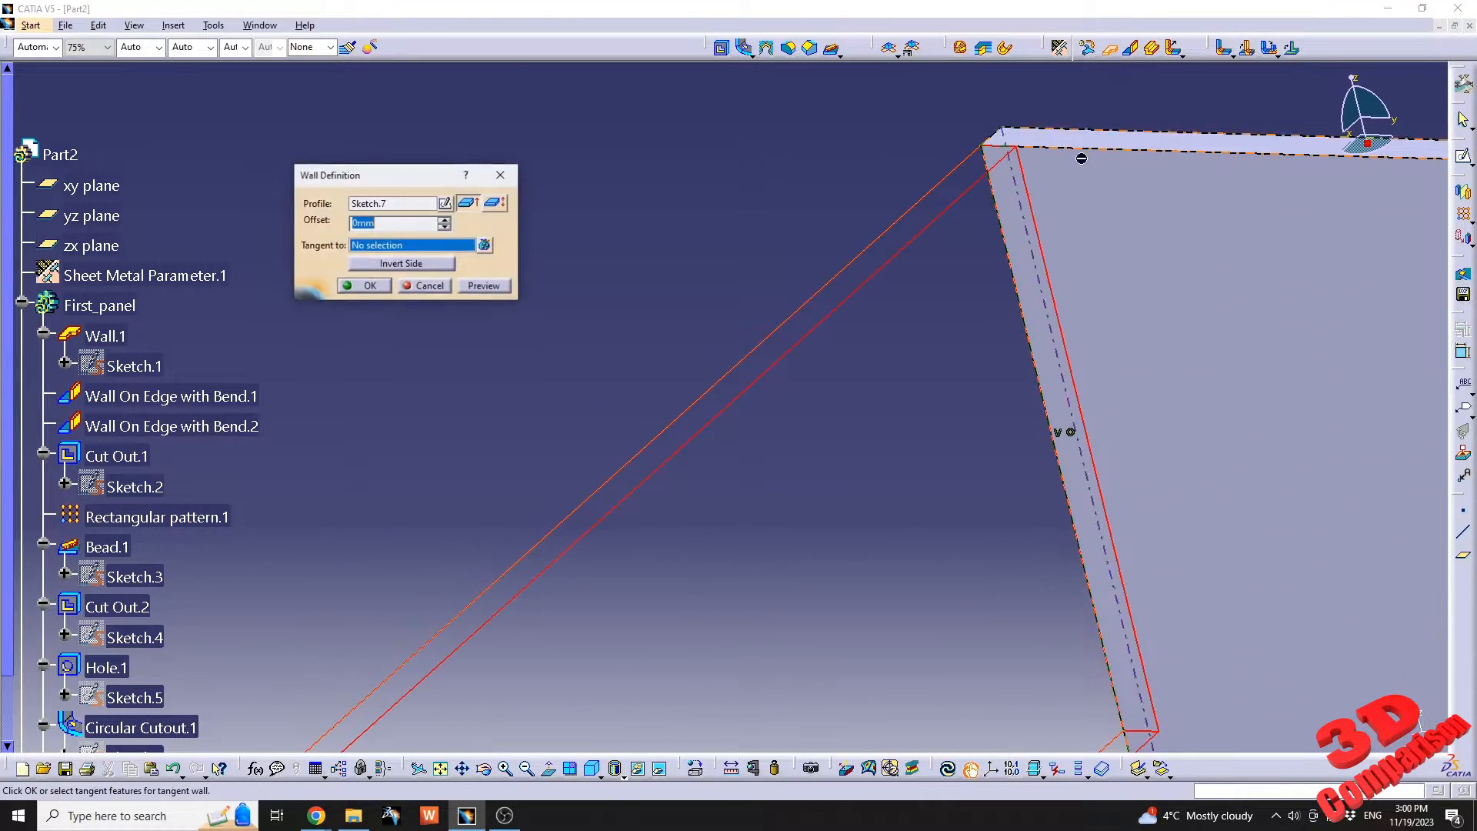
mouse_move(1051, 216)
middle_down()
mouse_move(796, 405)
mouse_move(913, 295)
middle_up()
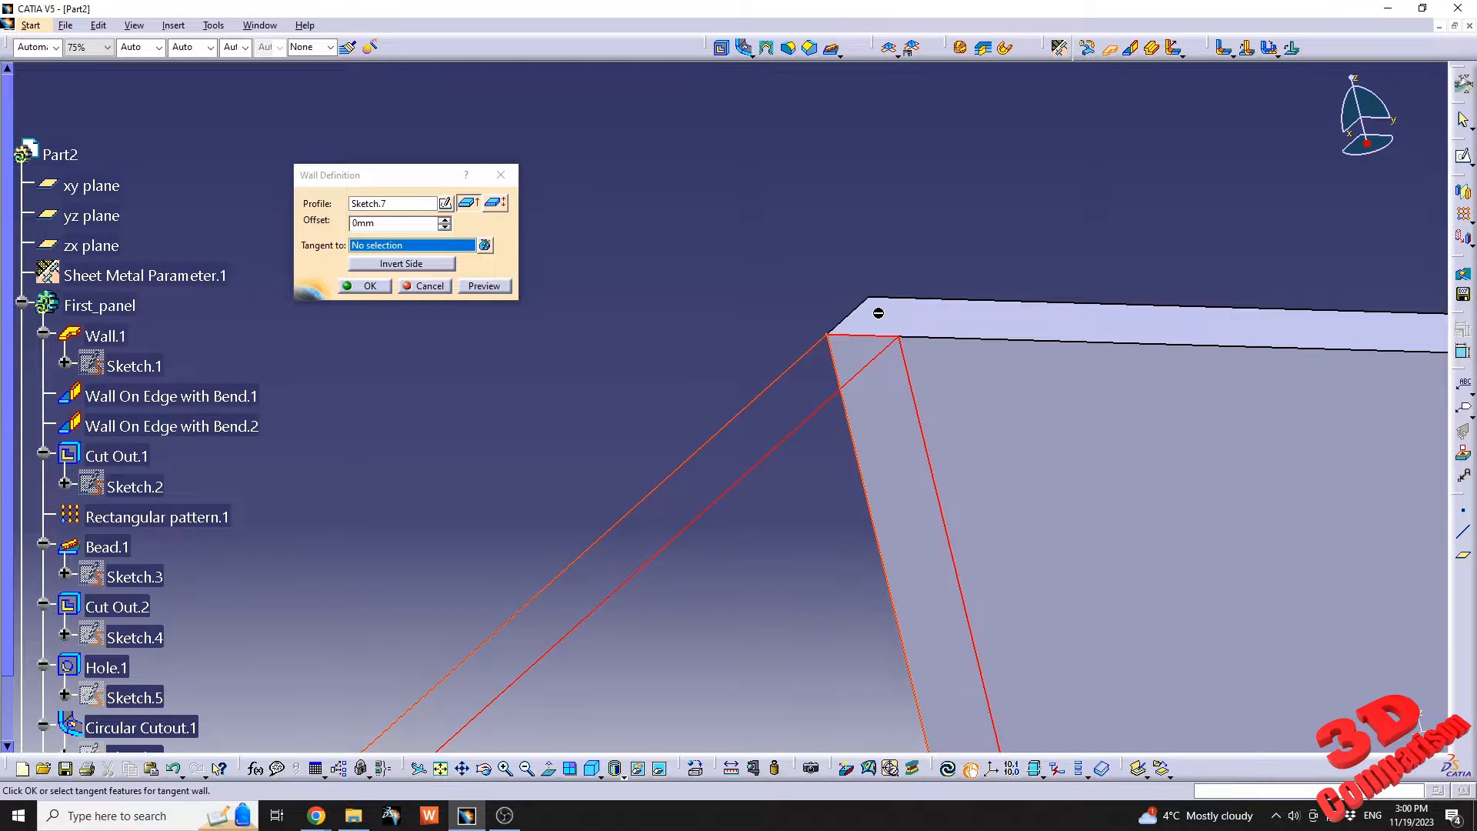
mouse_move(816, 414)
middle_down()
mouse_move(854, 531)
mouse_move(955, 445)
middle_up()
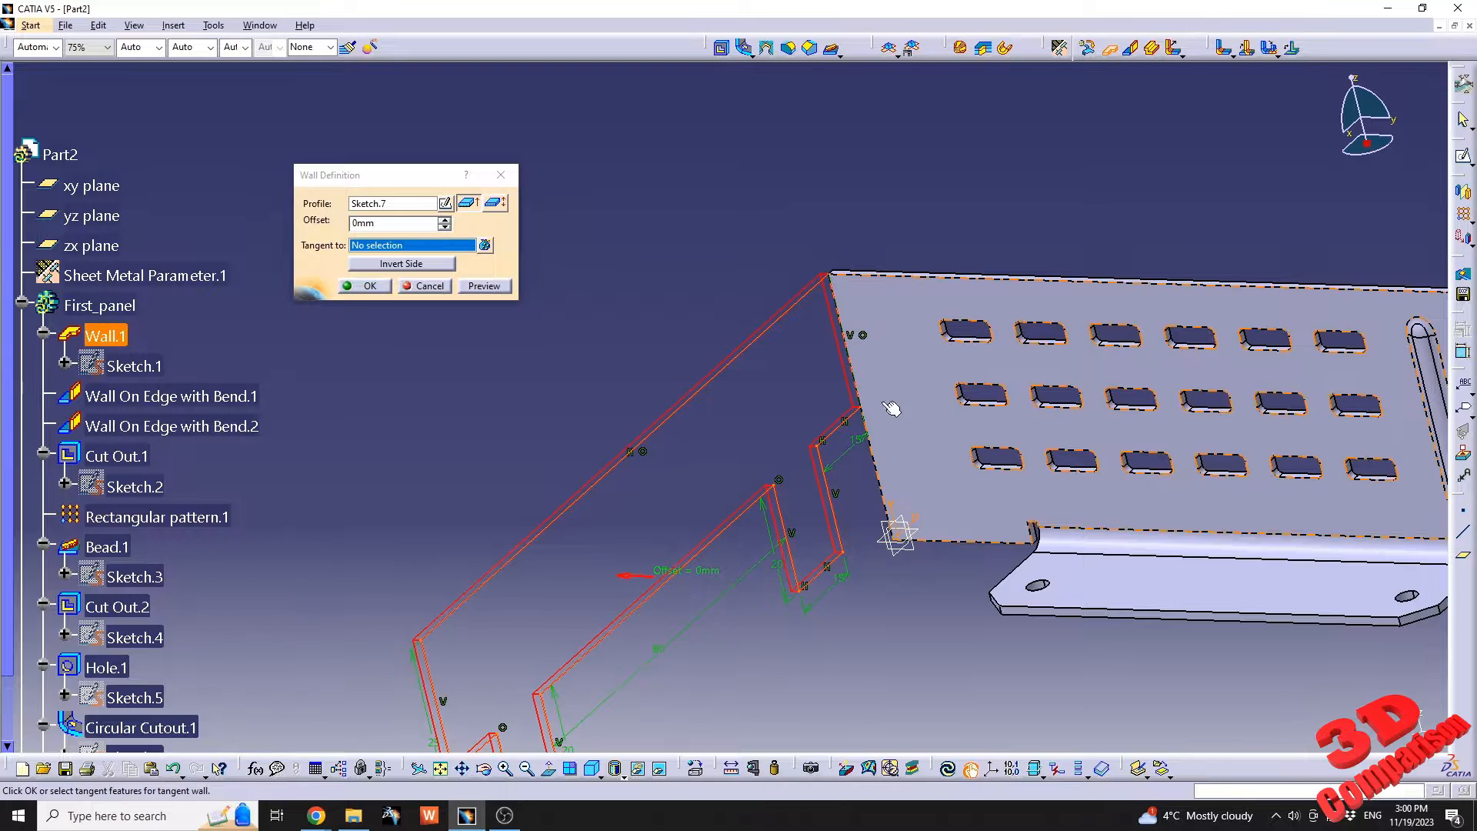
middle_drag(889, 377, 773, 381)
click(496, 285)
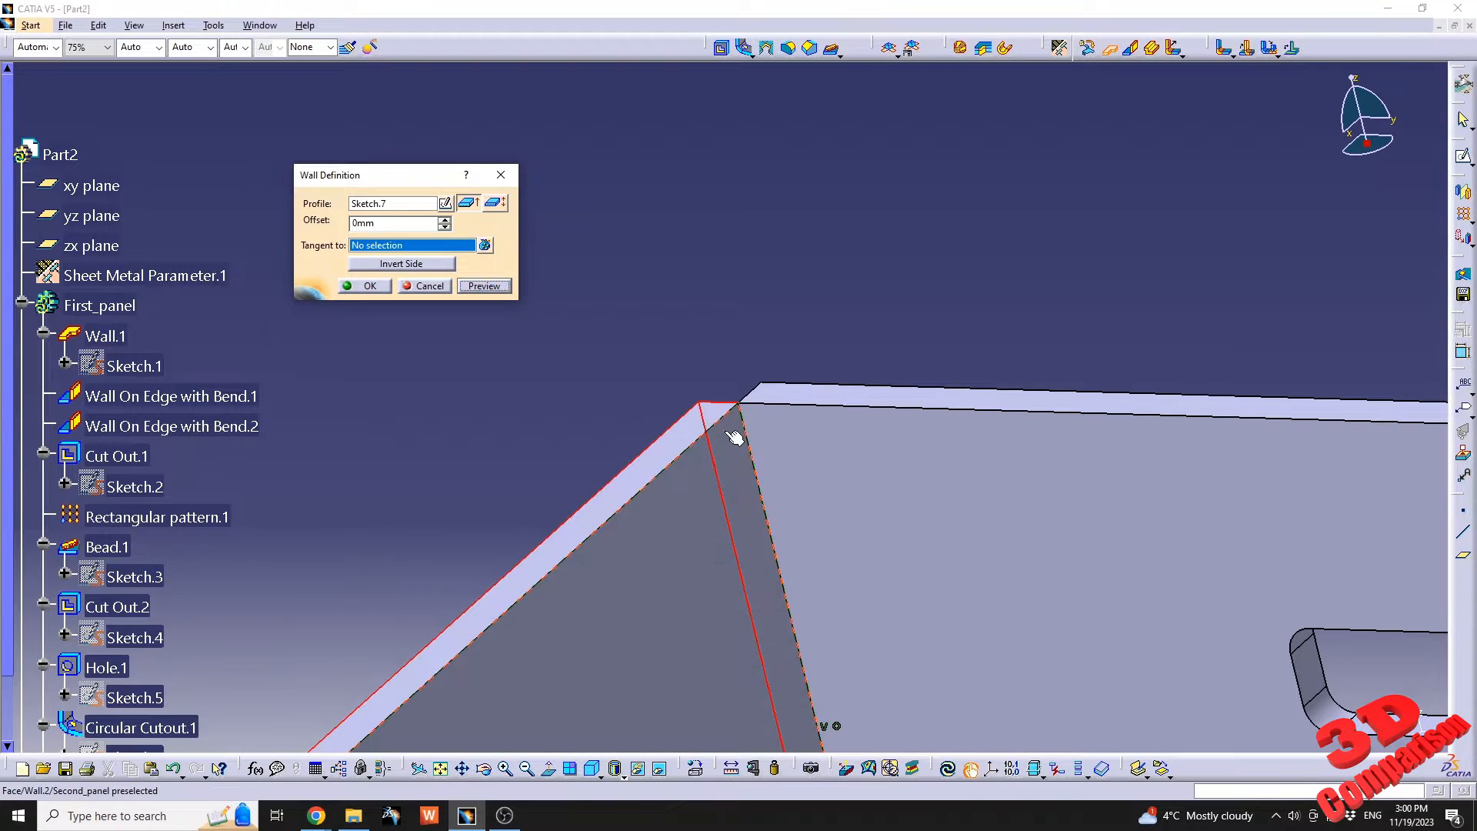
middle_drag(817, 410, 818, 552)
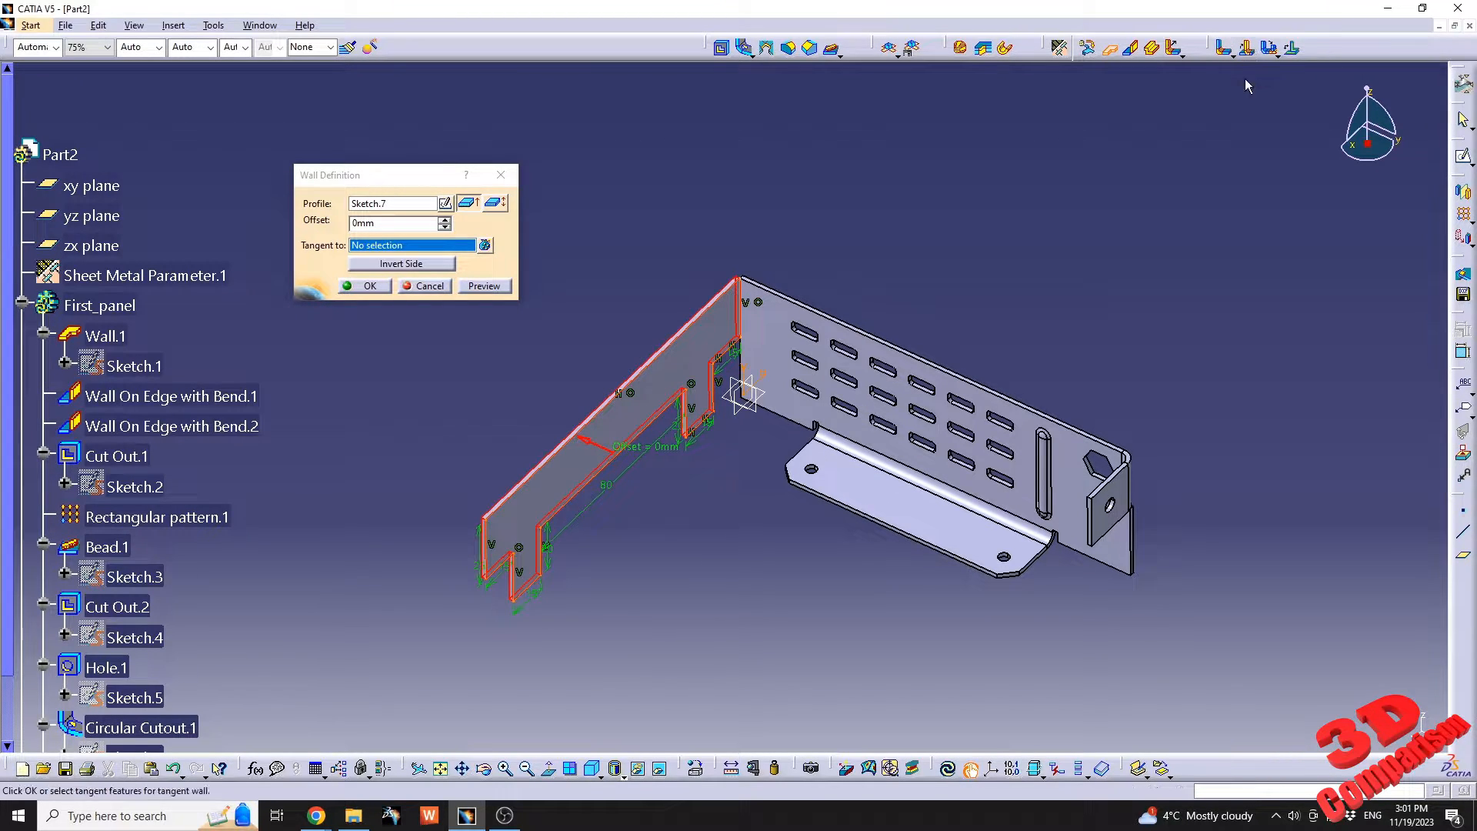
Confirm the wall and sketch a horizontal line about 175 mm long across both tabs on its face.
click(366, 287)
mouse_move(738, 538)
middle_down()
mouse_move(732, 554)
mouse_move(766, 499)
mouse_move(785, 571)
mouse_move(807, 377)
mouse_move(756, 558)
mouse_move(801, 303)
mouse_move(774, 367)
mouse_move(802, 616)
mouse_move(797, 395)
mouse_move(818, 649)
mouse_move(683, 427)
mouse_move(669, 325)
middle_up()
click(641, 250)
click(1463, 156)
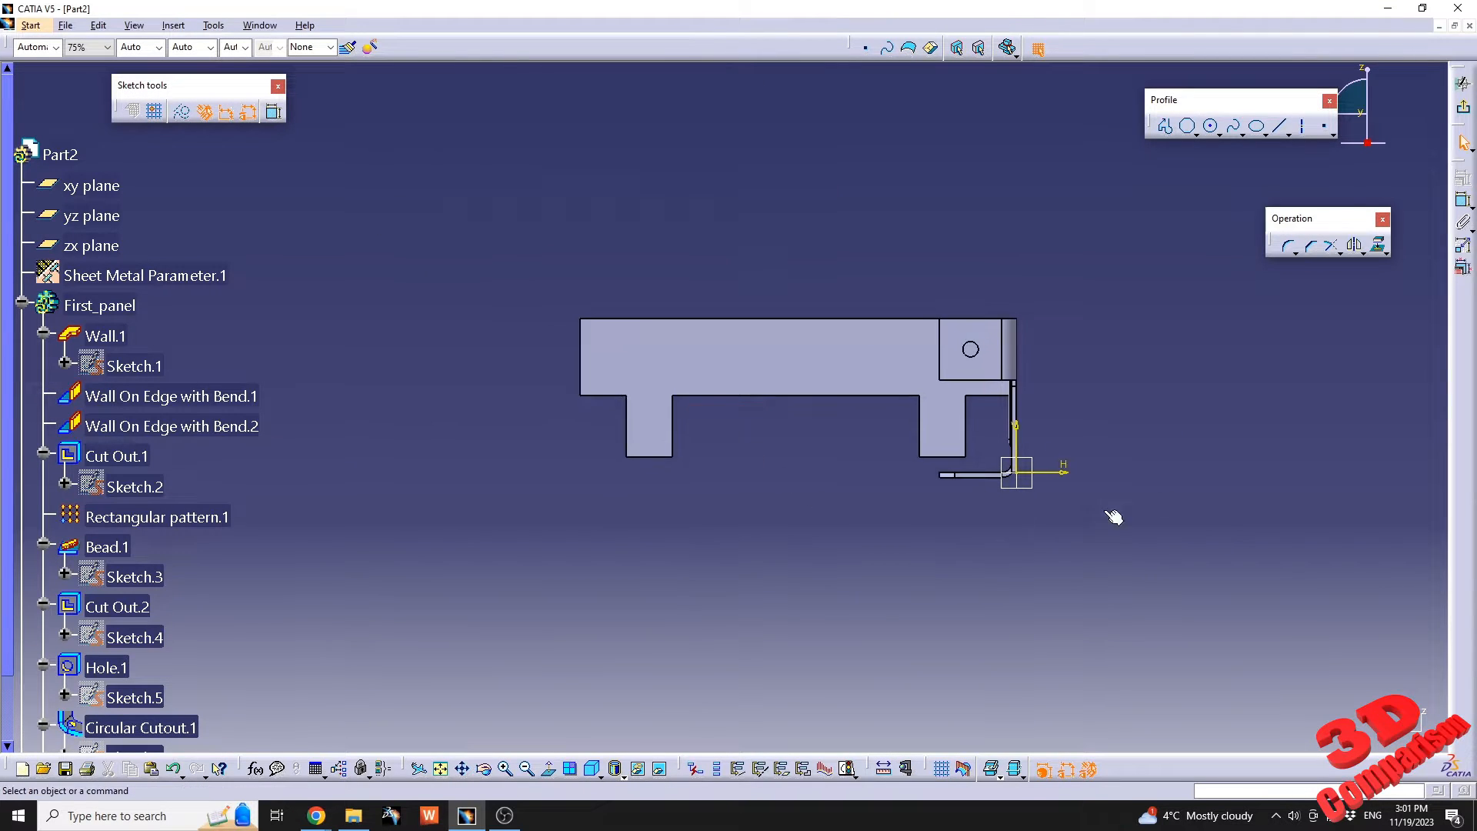
click(1281, 127)
click(563, 436)
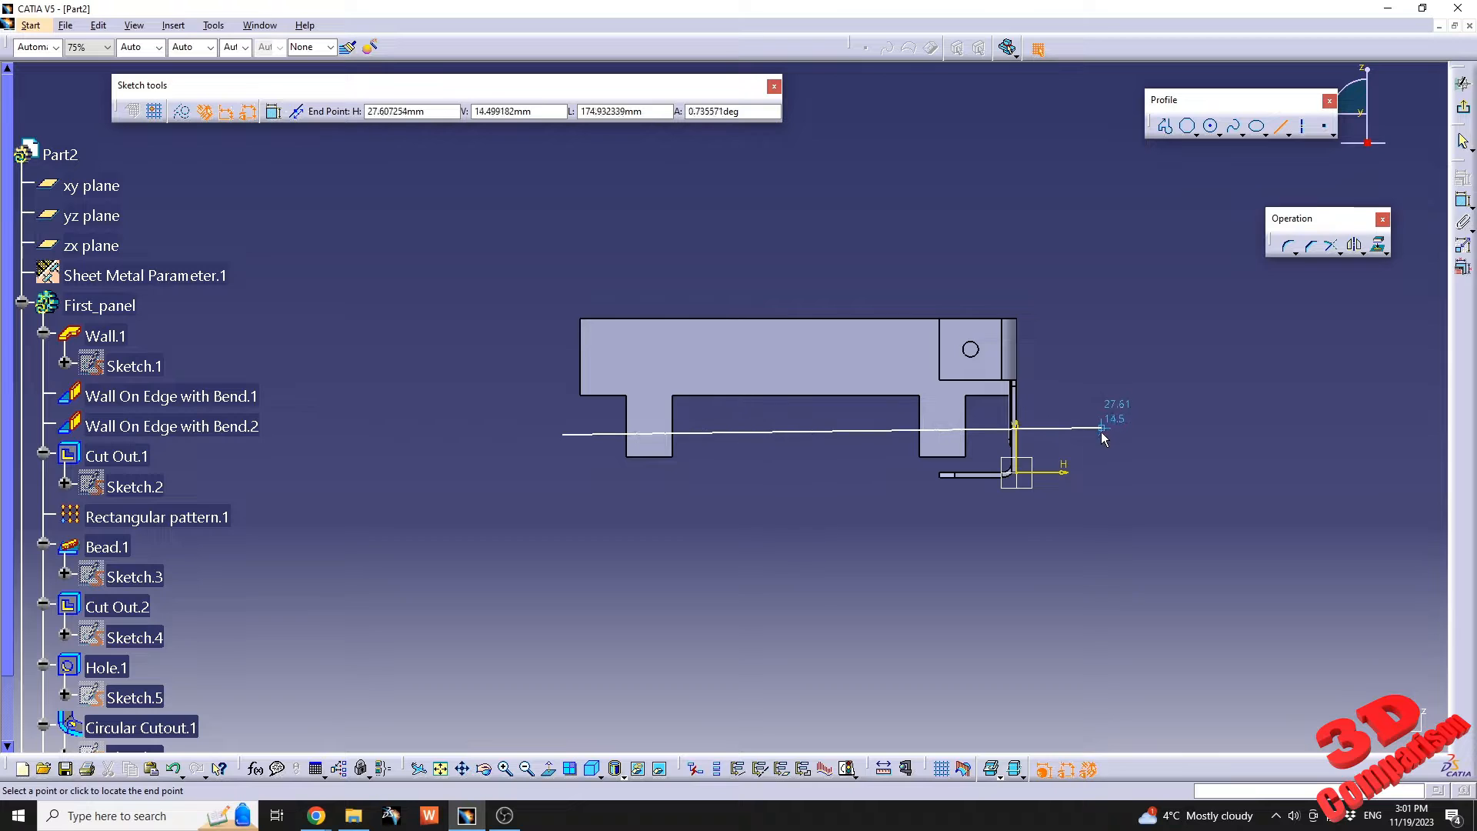
click(1108, 435)
click(1210, 483)
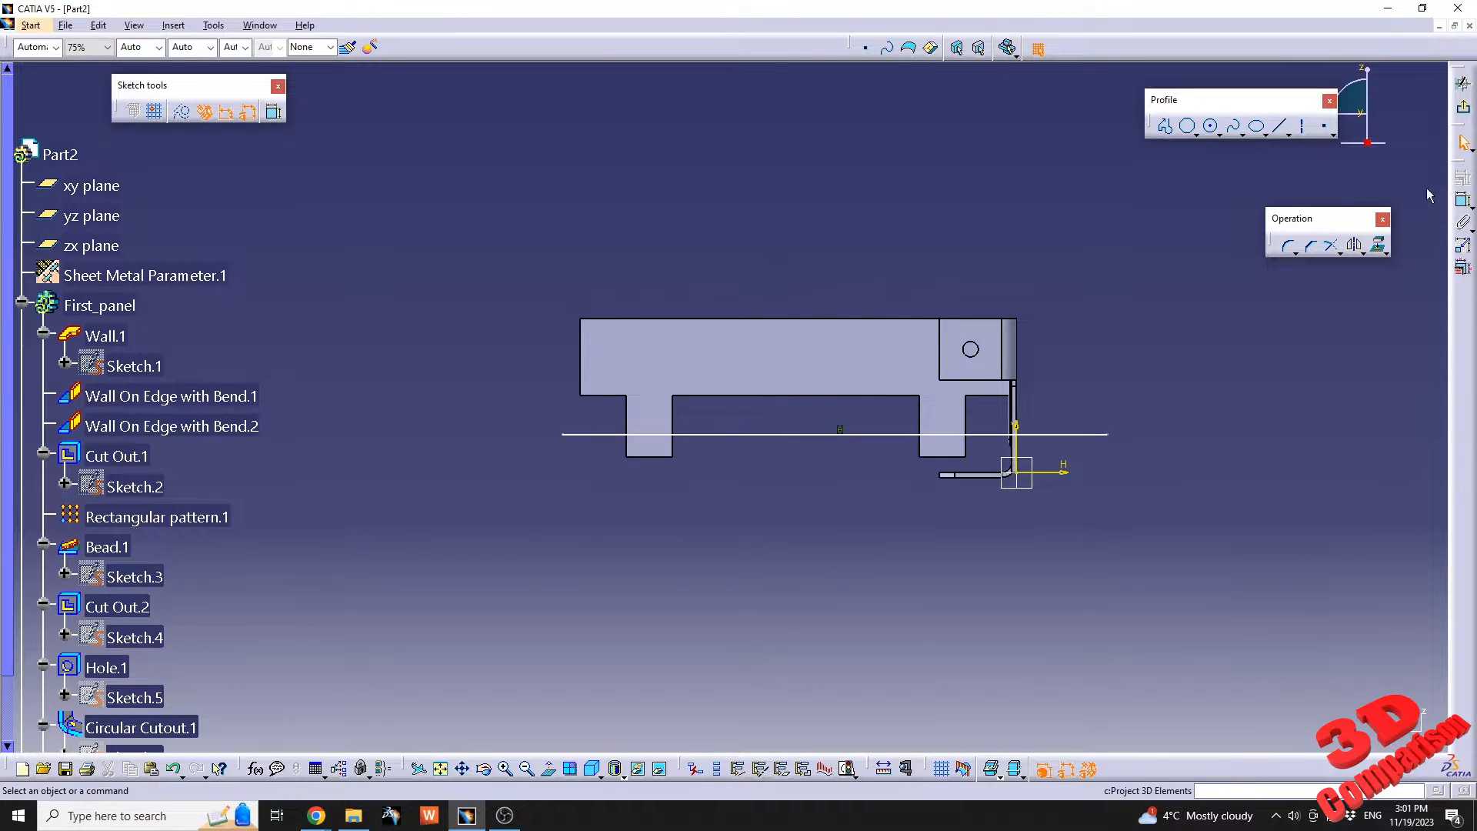
Dimension the line from the wall's top edge, set the distance to 35 mm, and exit the sketch.
click(1462, 201)
click(885, 436)
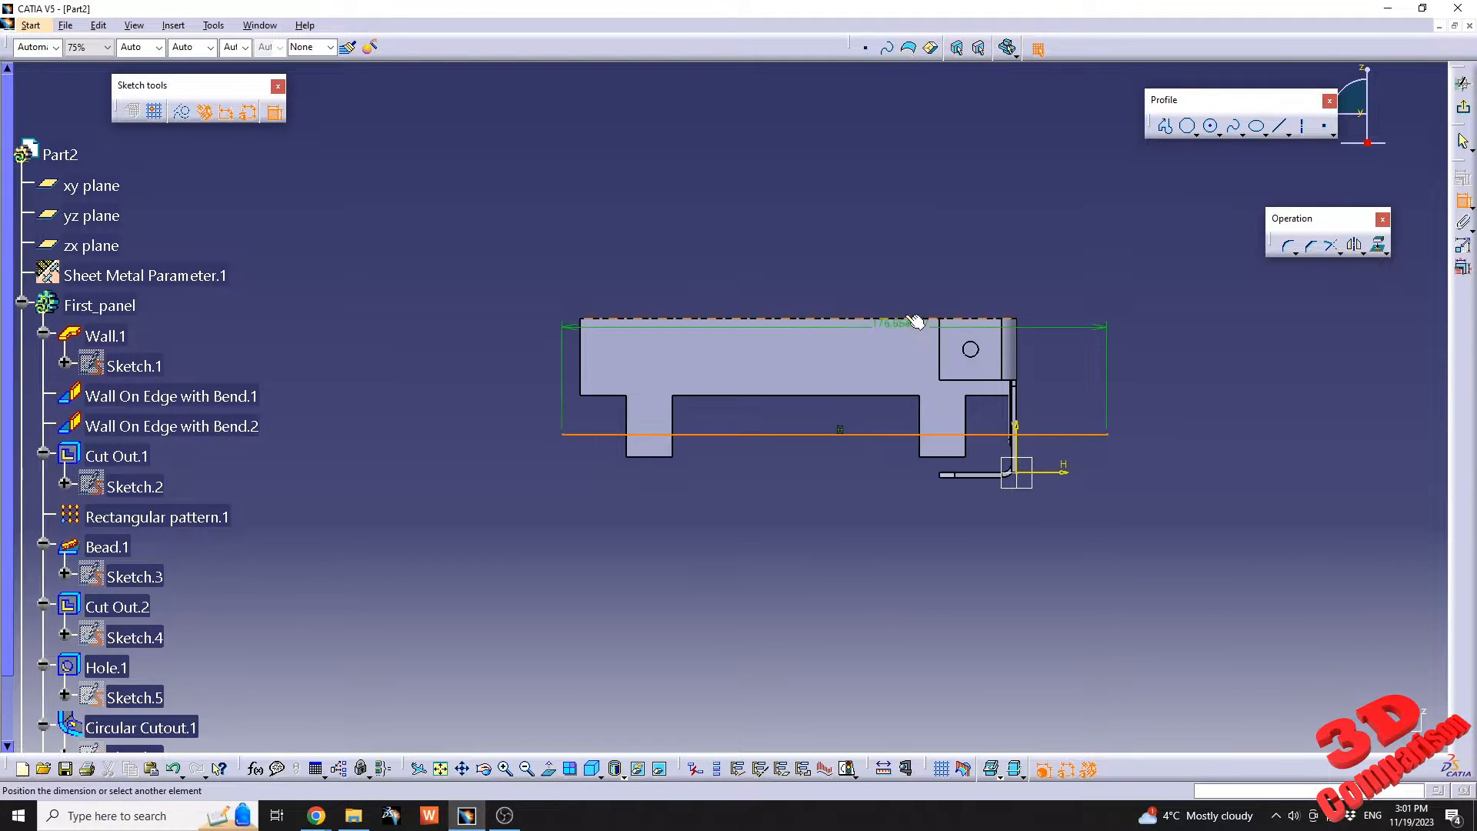
click(908, 318)
click(1086, 359)
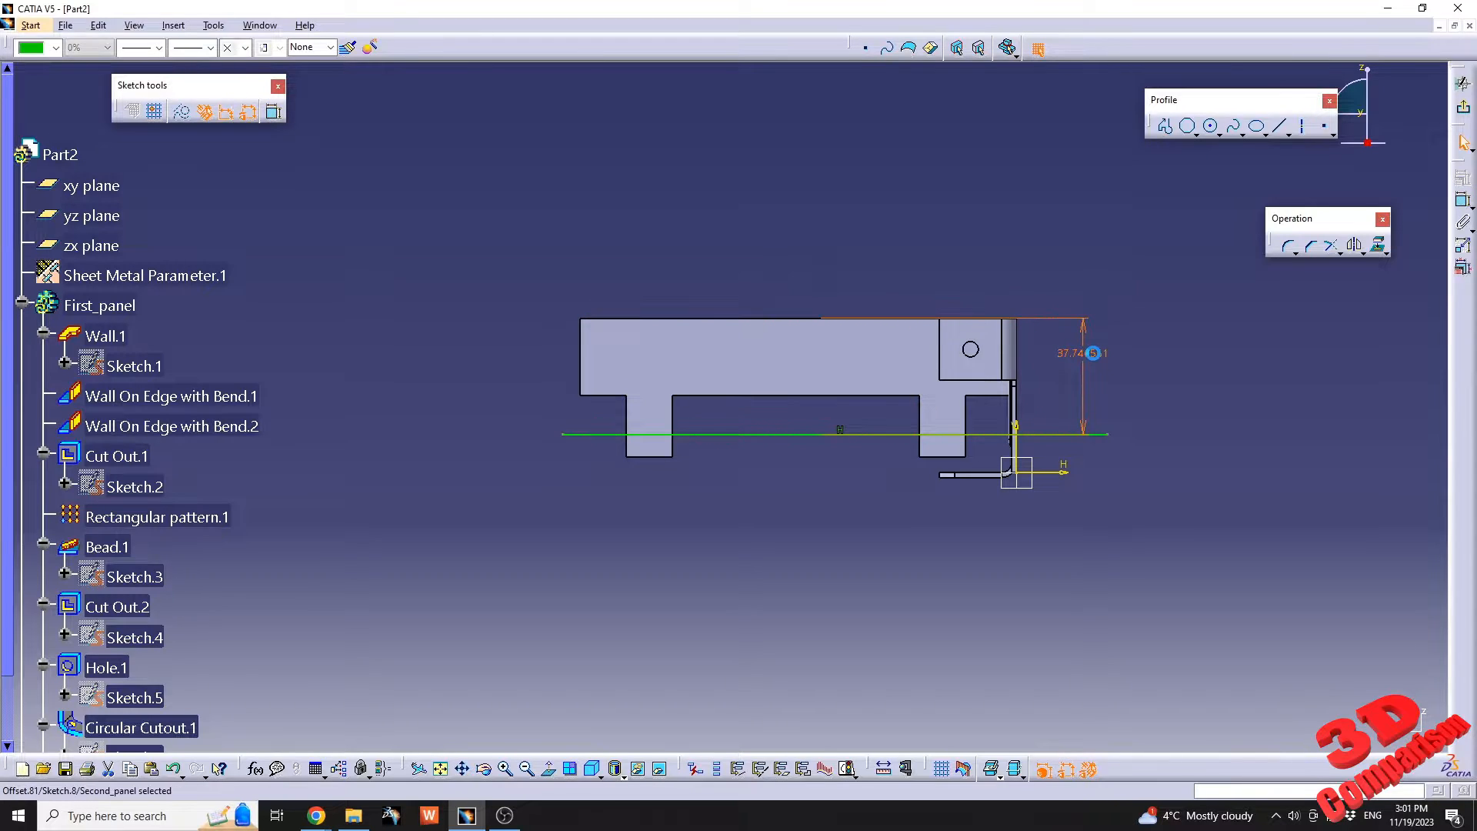
double_click(1088, 357)
text(35)
key(Return)
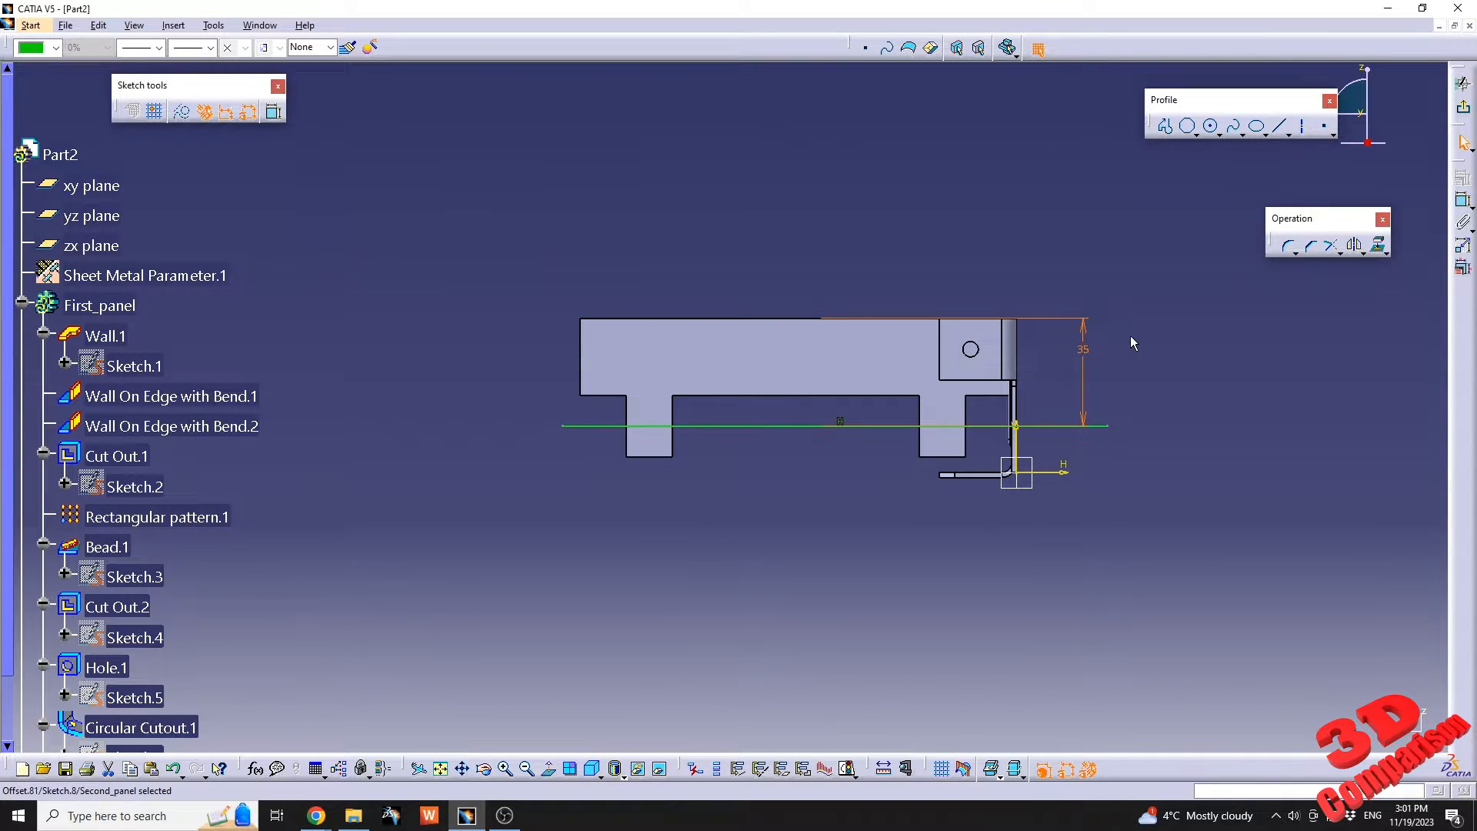
click(1463, 107)
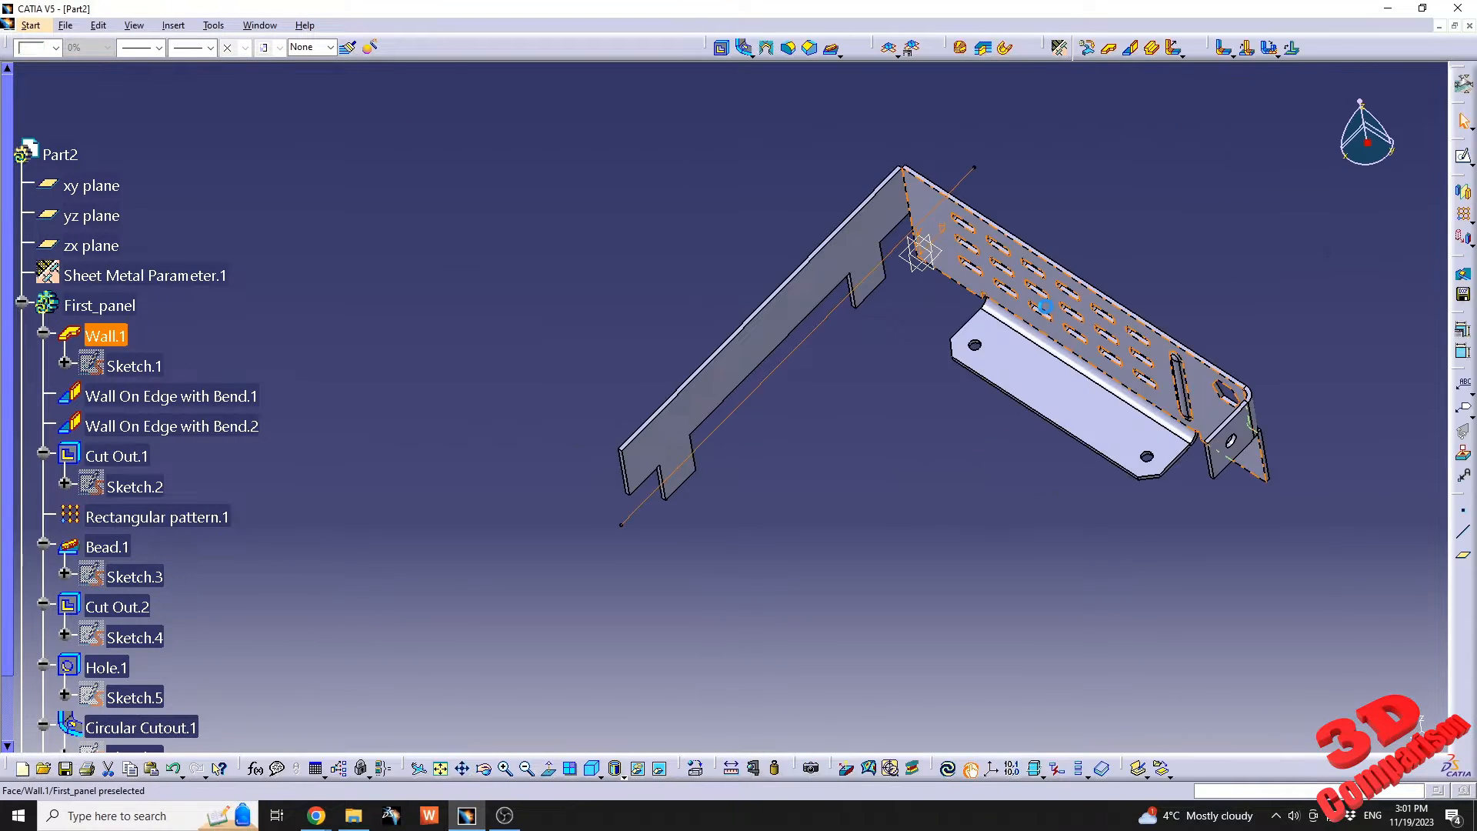
Bend both tabs by 90° along the sketched line with Bend From Flat, previewing the bend before confirming.
click(1247, 49)
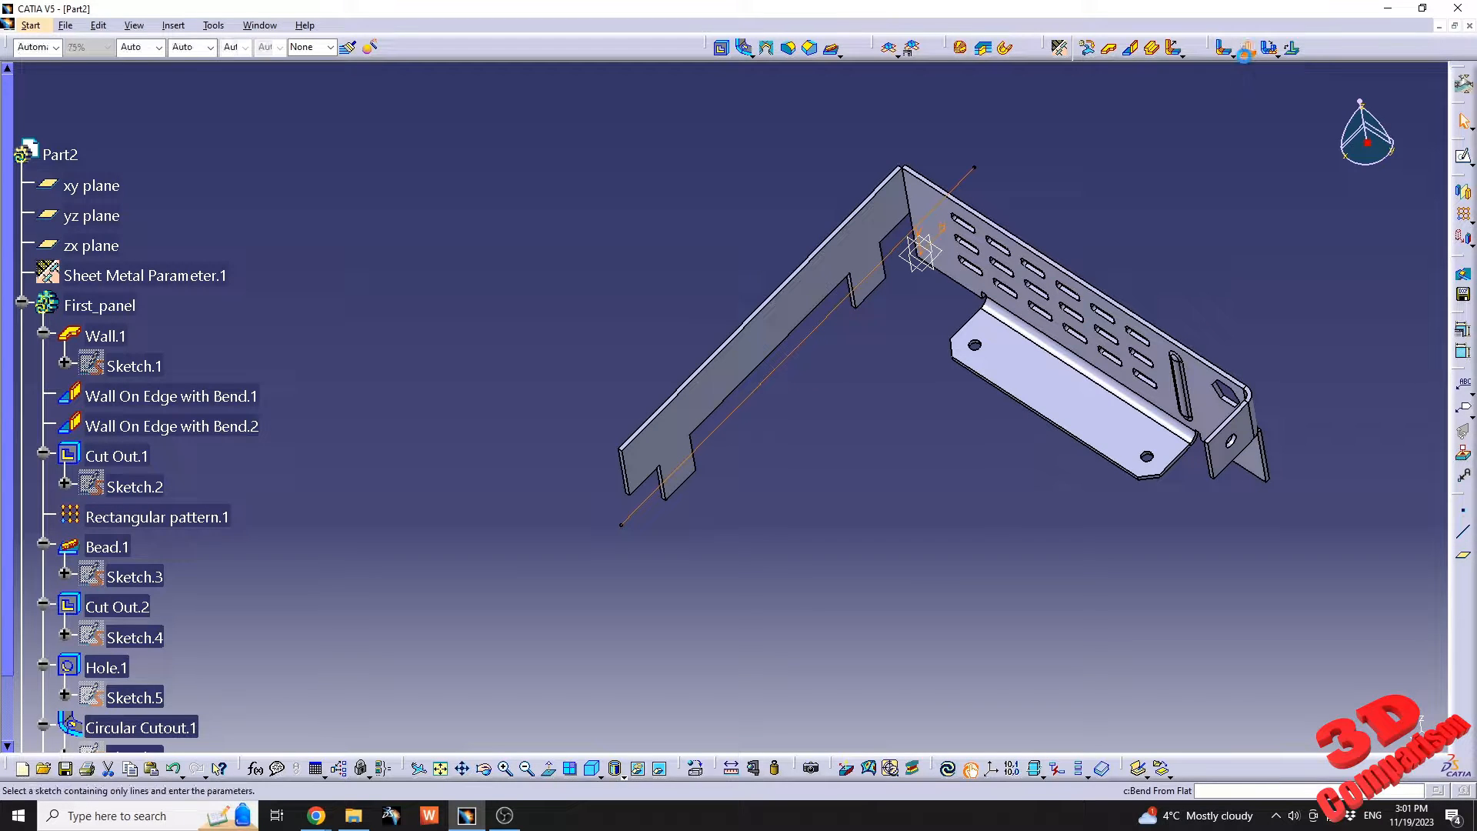
scroll(163, 478, down, 5)
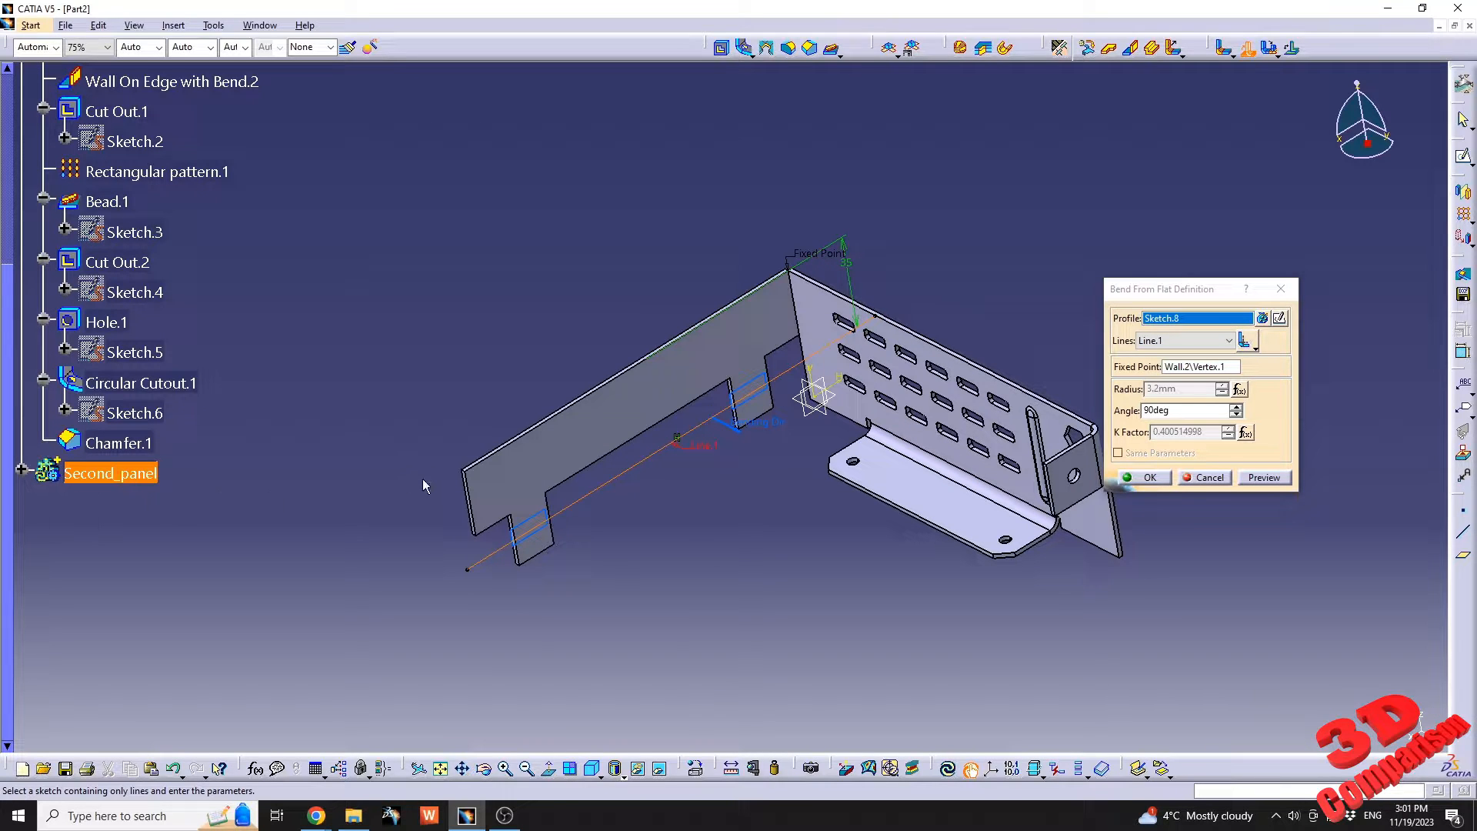
scroll(725, 425, up, 1)
mouse_move(690, 441)
middle_down()
mouse_move(717, 469)
mouse_move(692, 440)
middle_up()
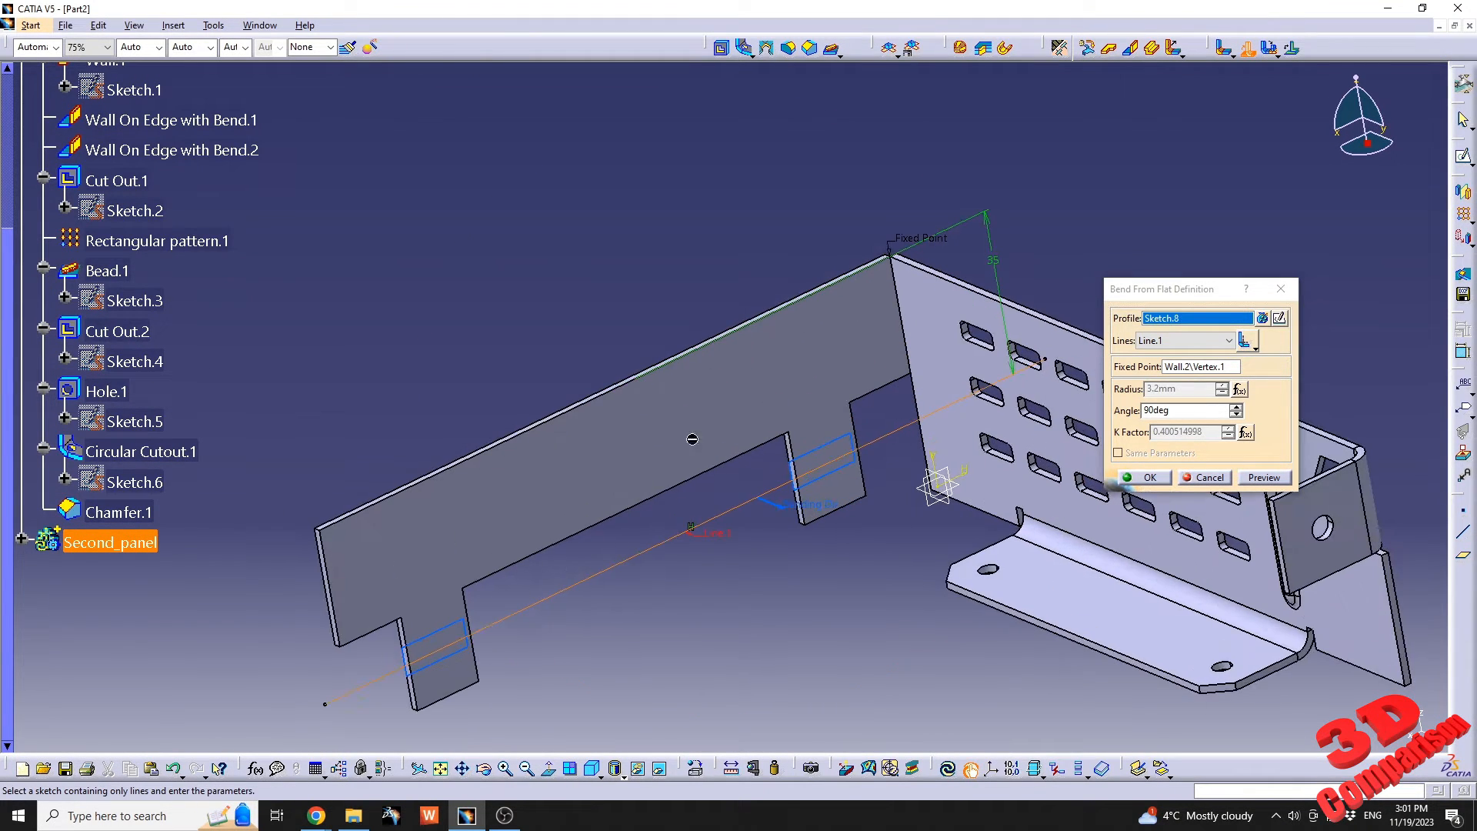
click(1264, 478)
middle_drag(817, 519, 824, 457)
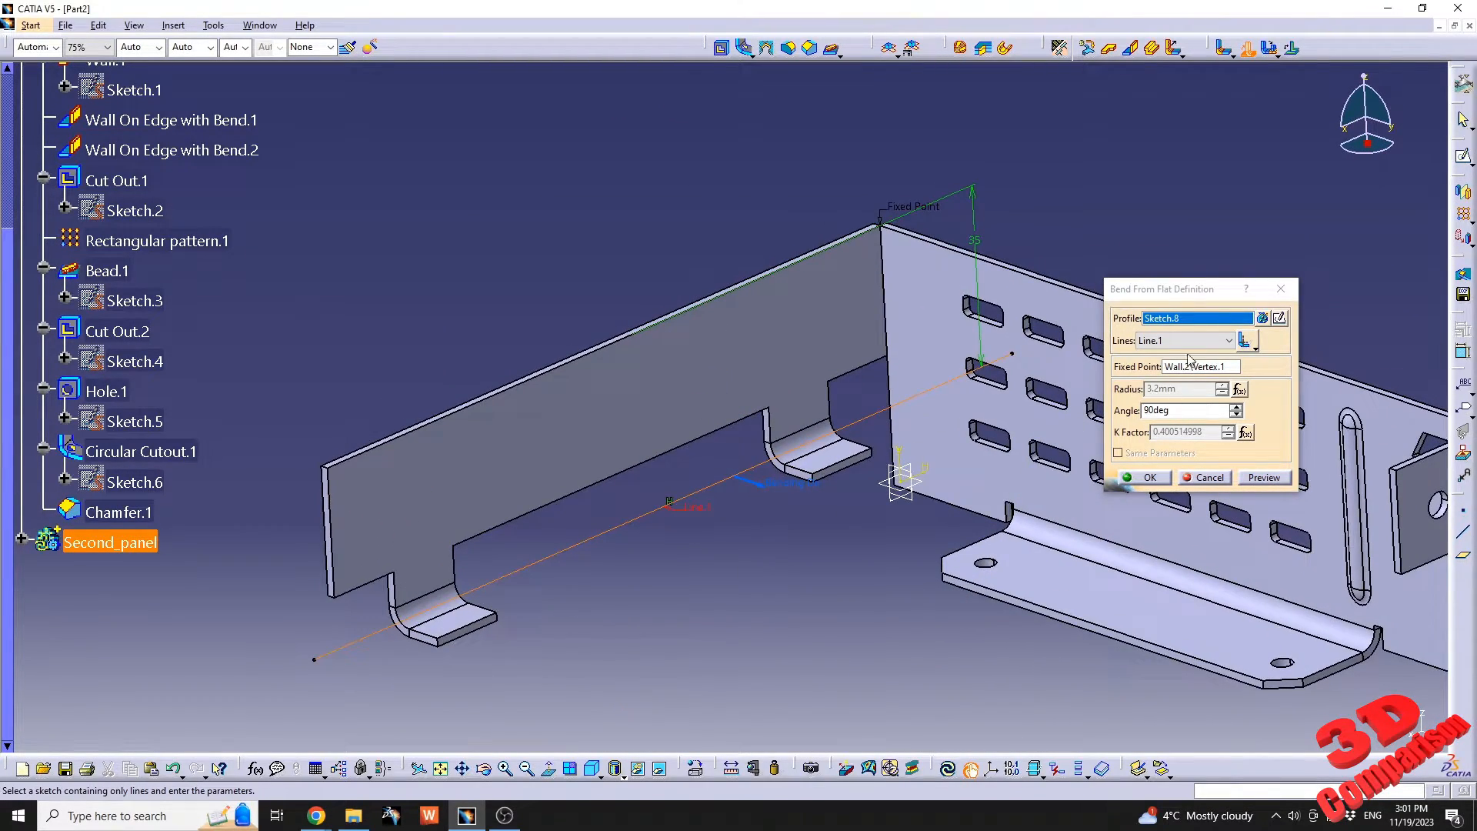
click(1159, 474)
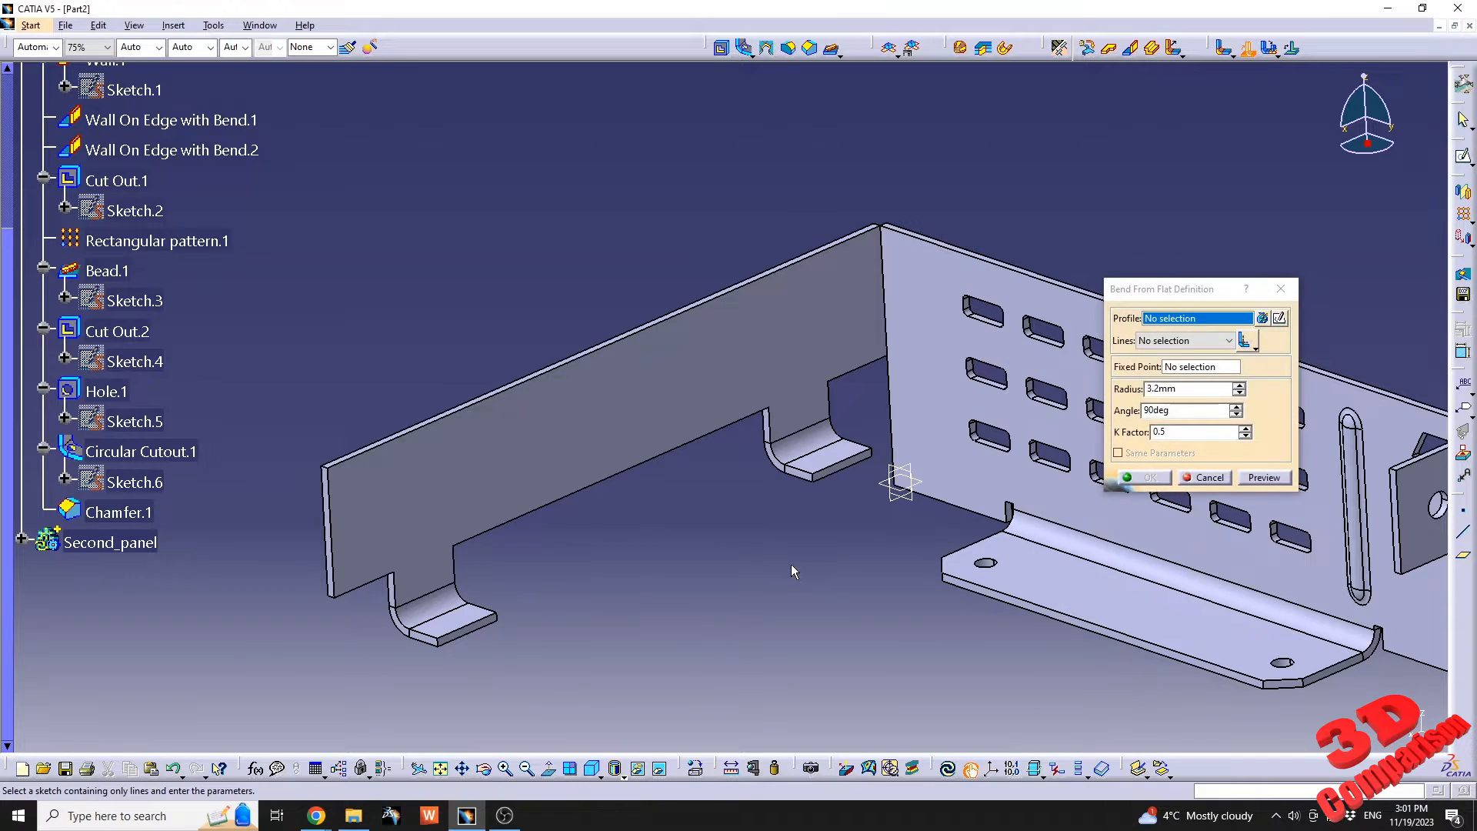
click(1219, 481)
Sketch a horizontal rectangle about 85 mm by 10 mm on the face of the second panel's wall.
middle_drag(740, 616, 846, 534)
click(800, 332)
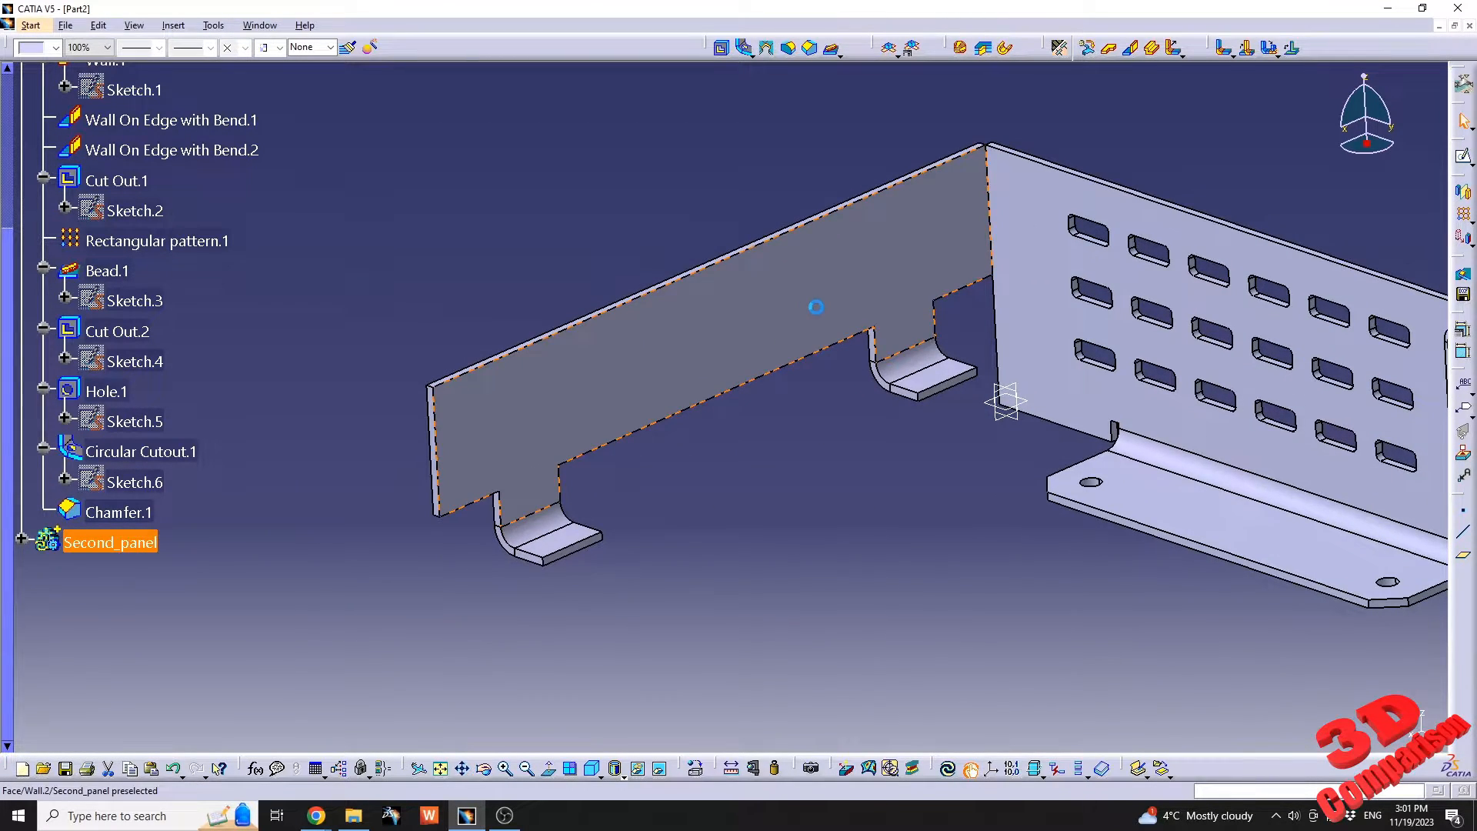
click(1464, 160)
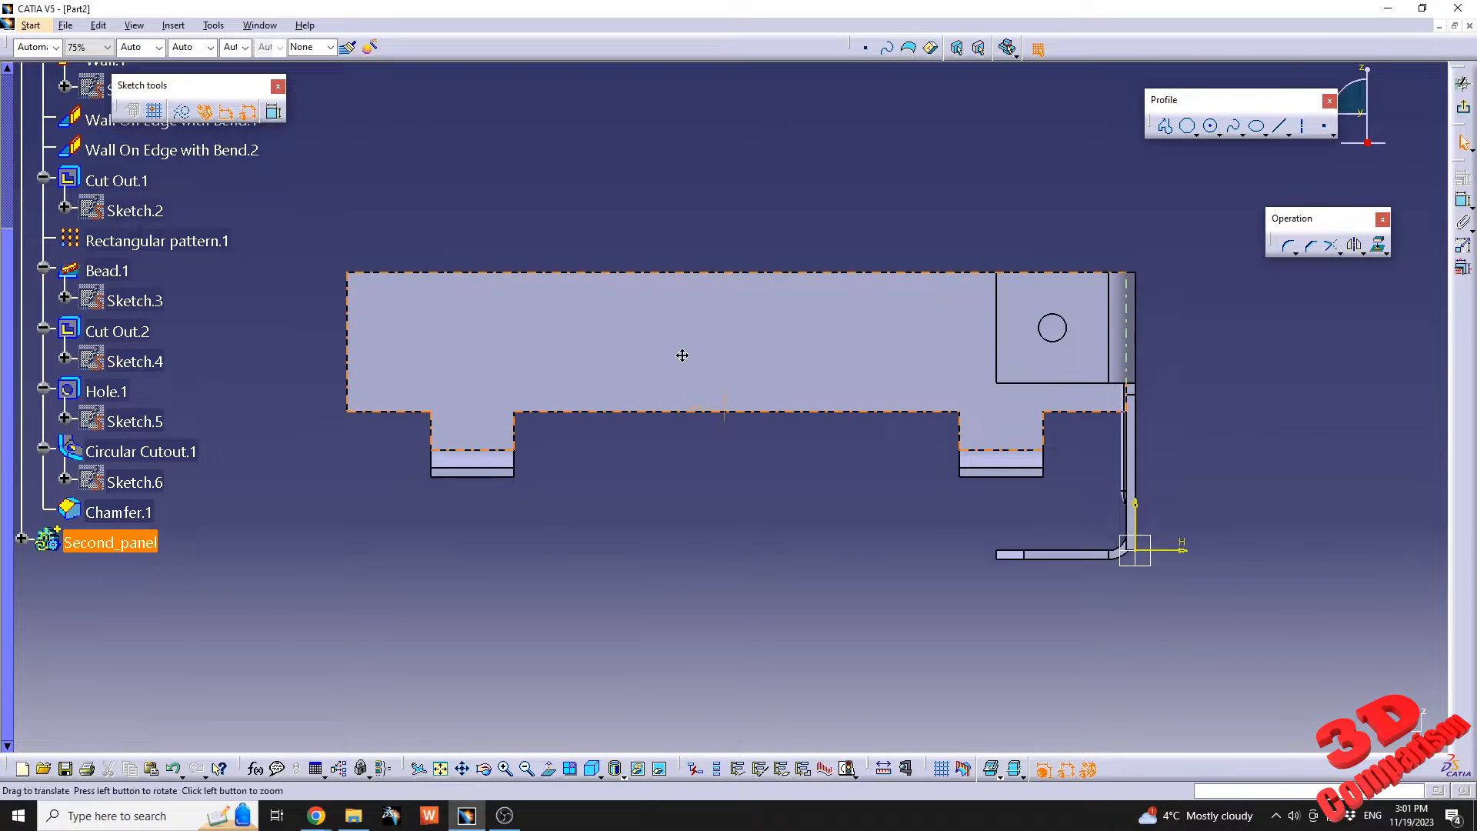
click(1164, 125)
click(1196, 135)
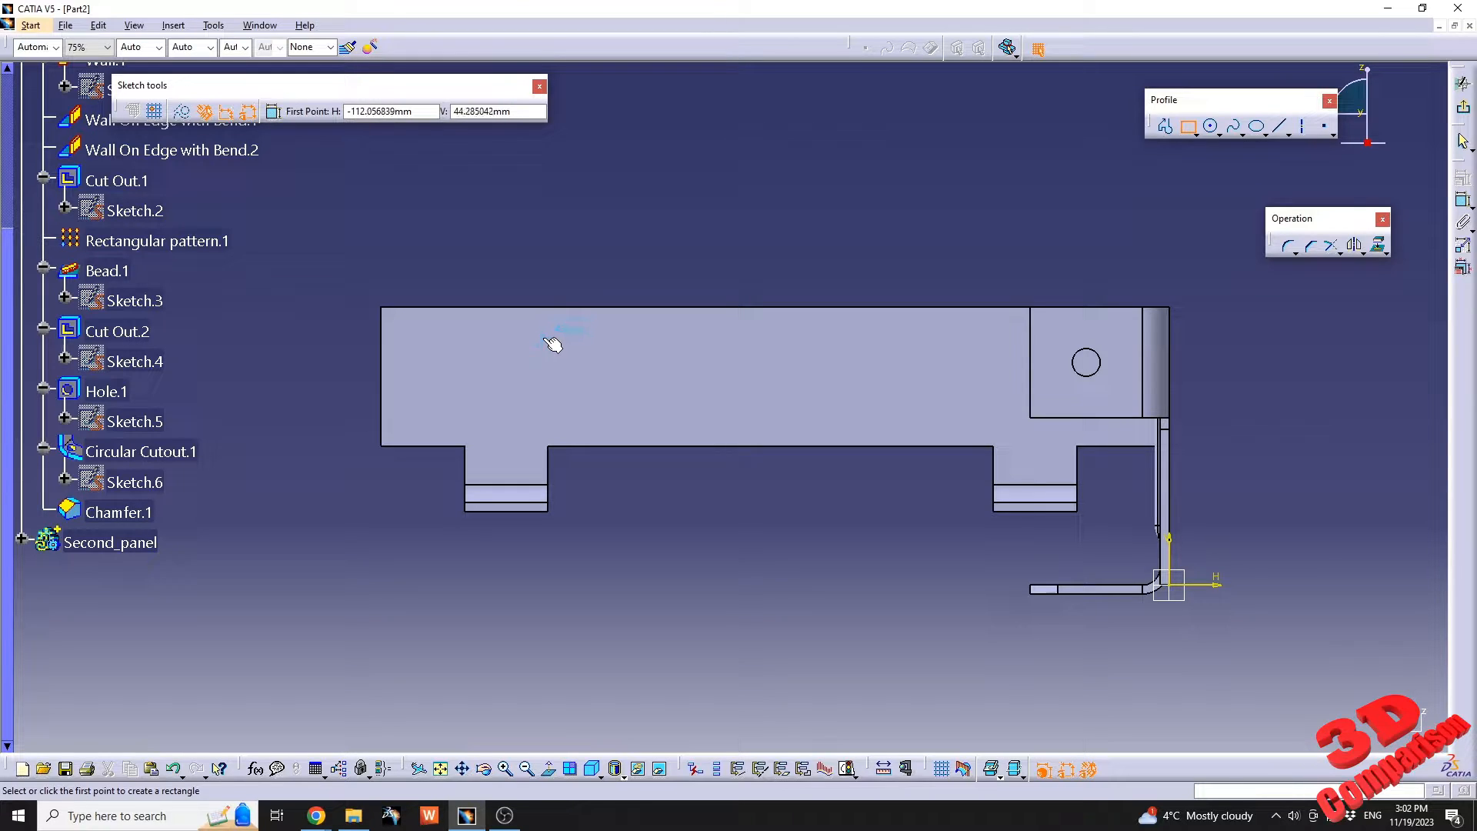
click(1010, 396)
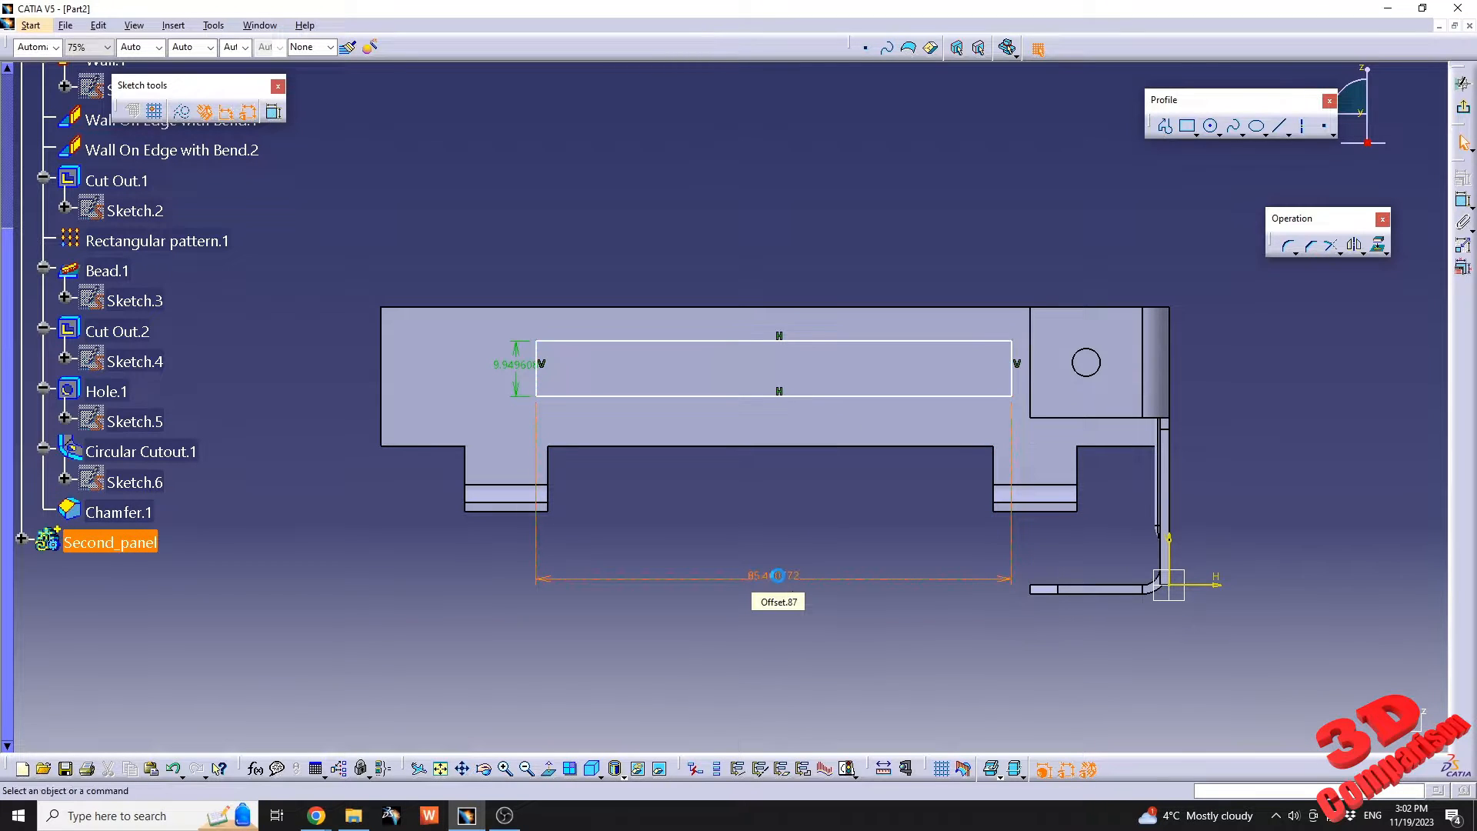
Set the rectangle's width to 85 mm and its height to 10 mm, and exit the sketch.
double_click(778, 576)
text(85)
key(Return)
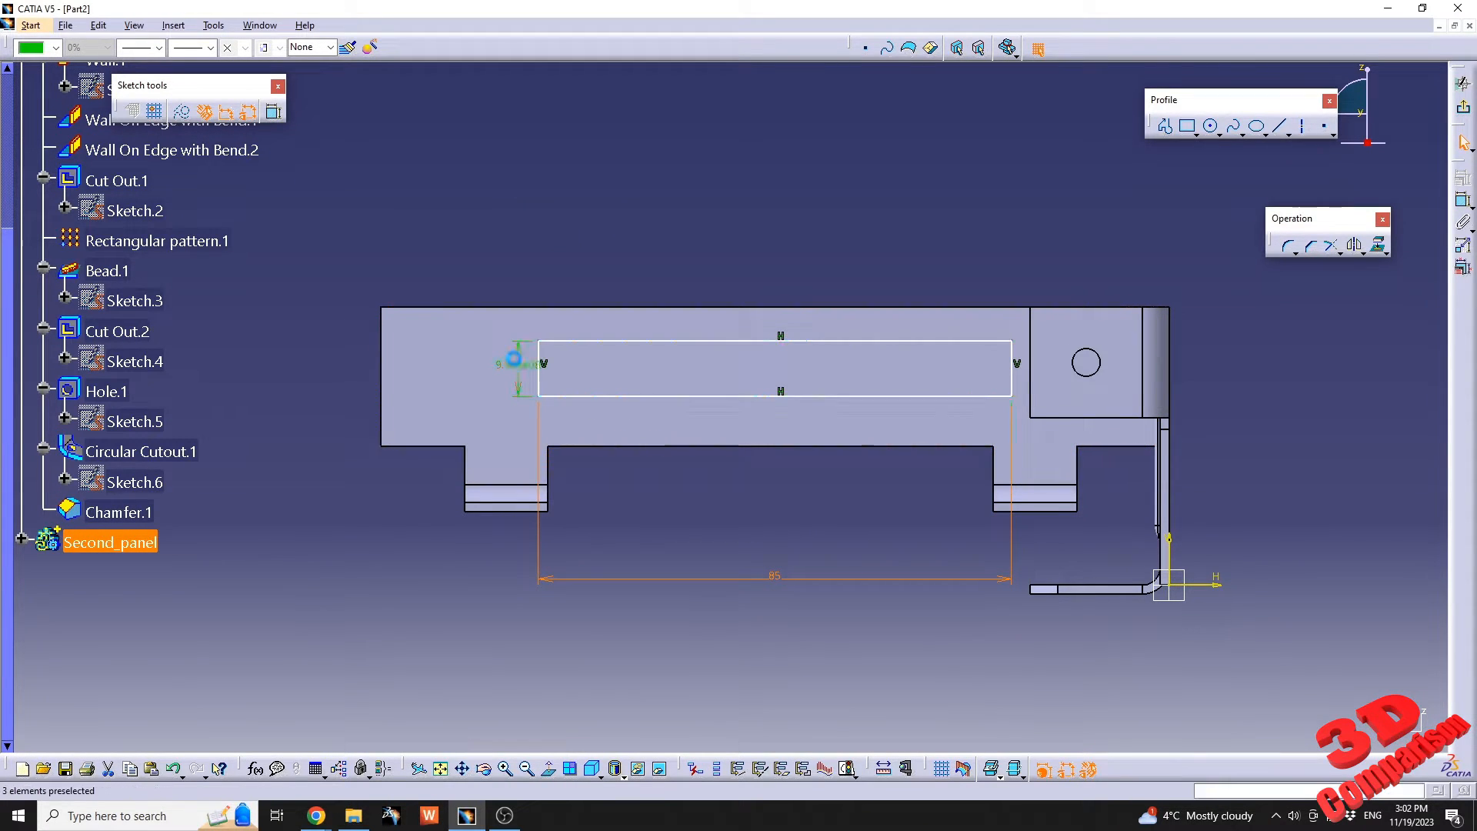
double_click(514, 358)
text(100)
key(BackSpace)
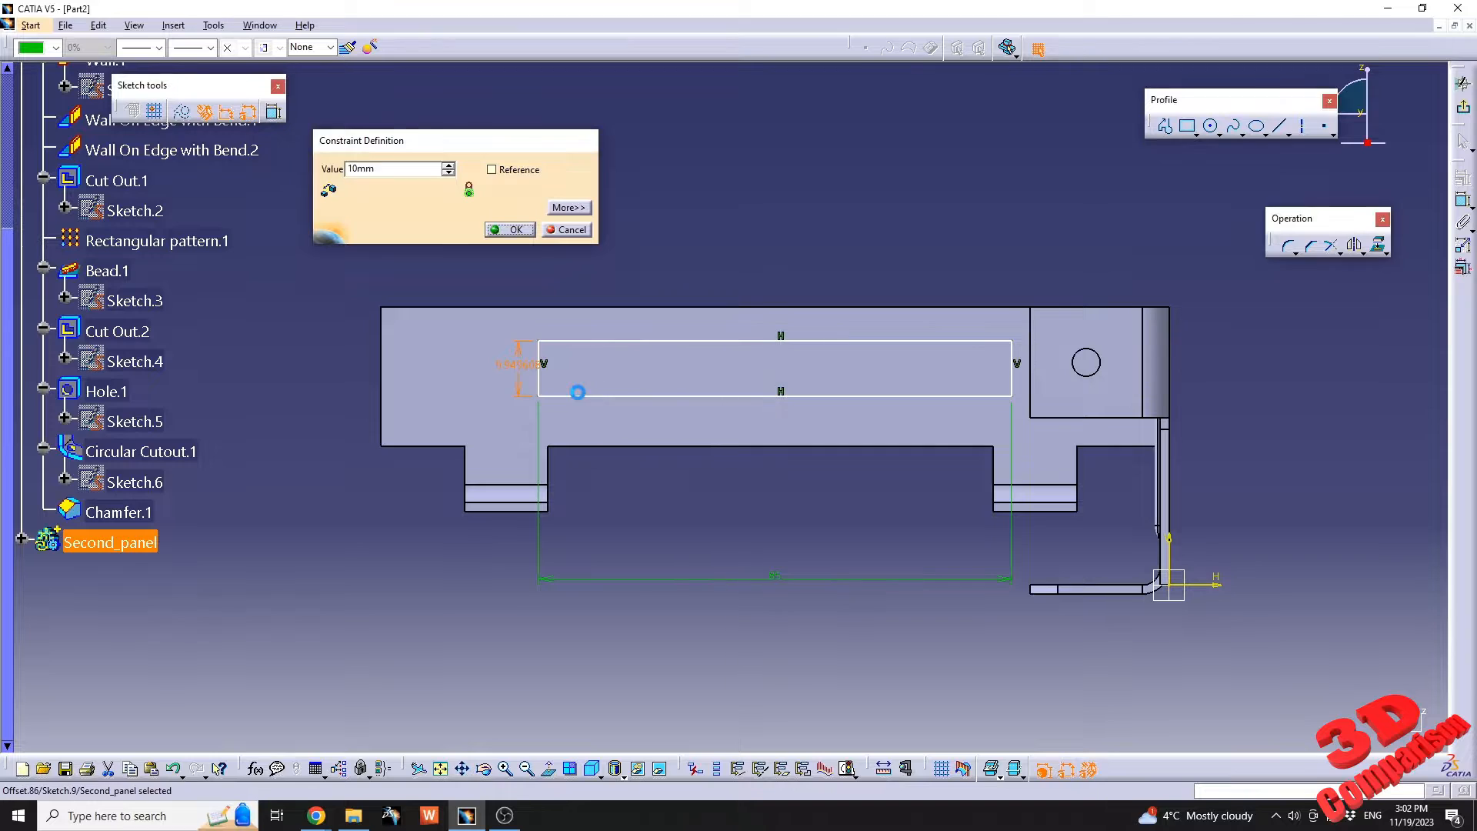
key(Return)
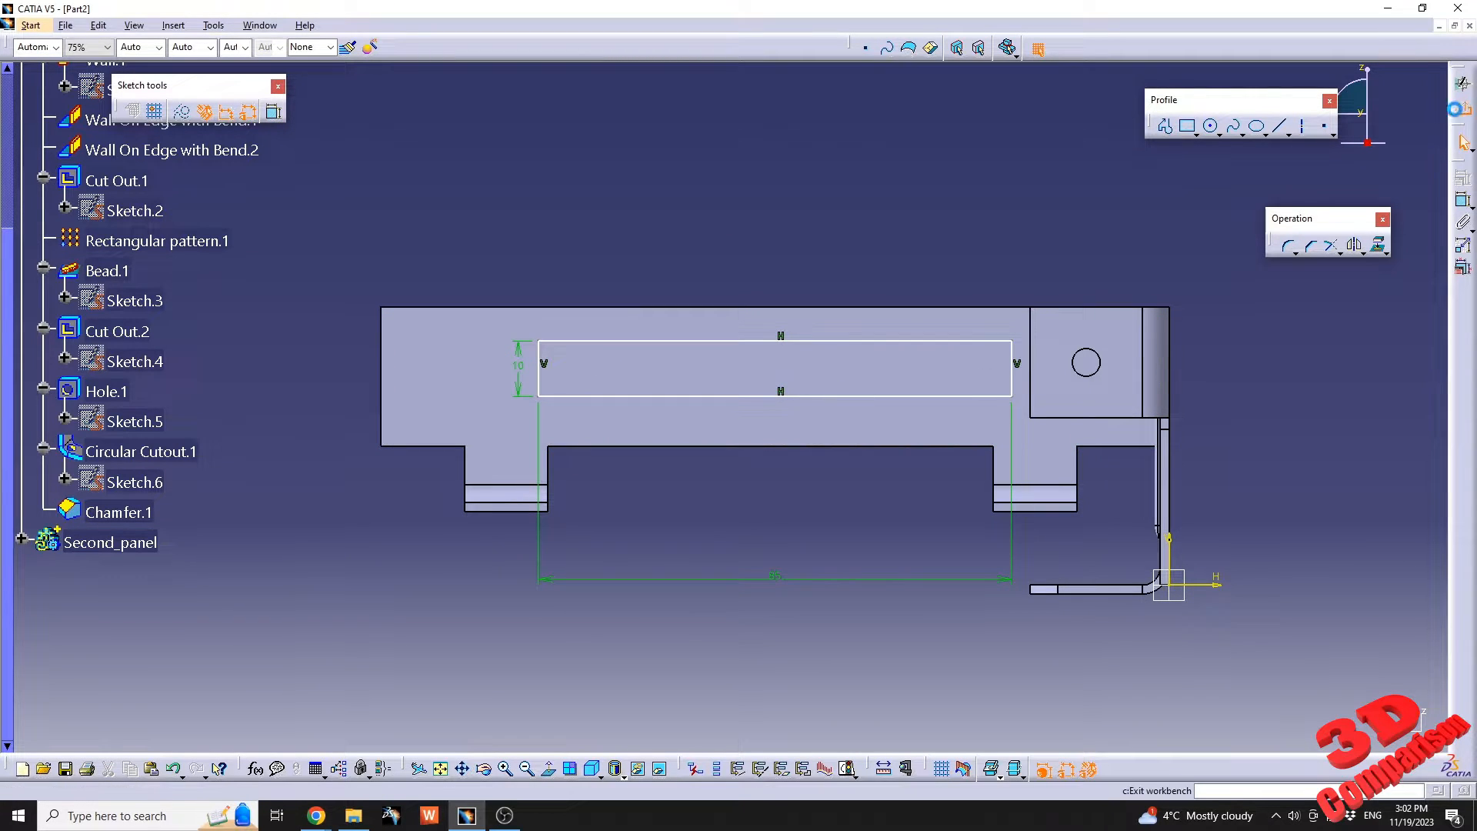
click(1038, 48)
Create a surface stamp from the rectangle with a 90° angle, 3.2 mm height and 2 mm radii, reversing its direction to the opposite side of the wall.
click(863, 340)
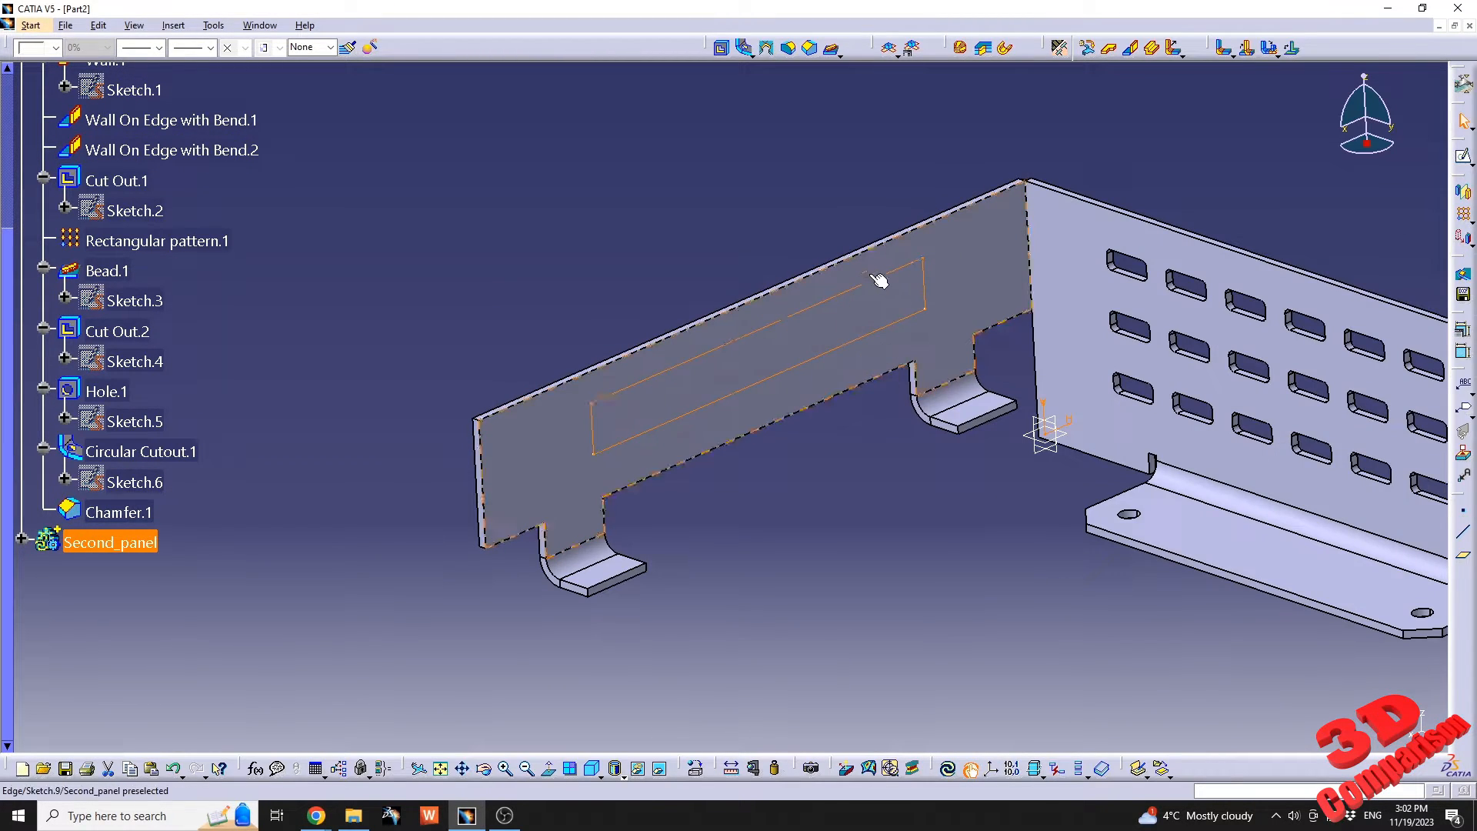
click(836, 54)
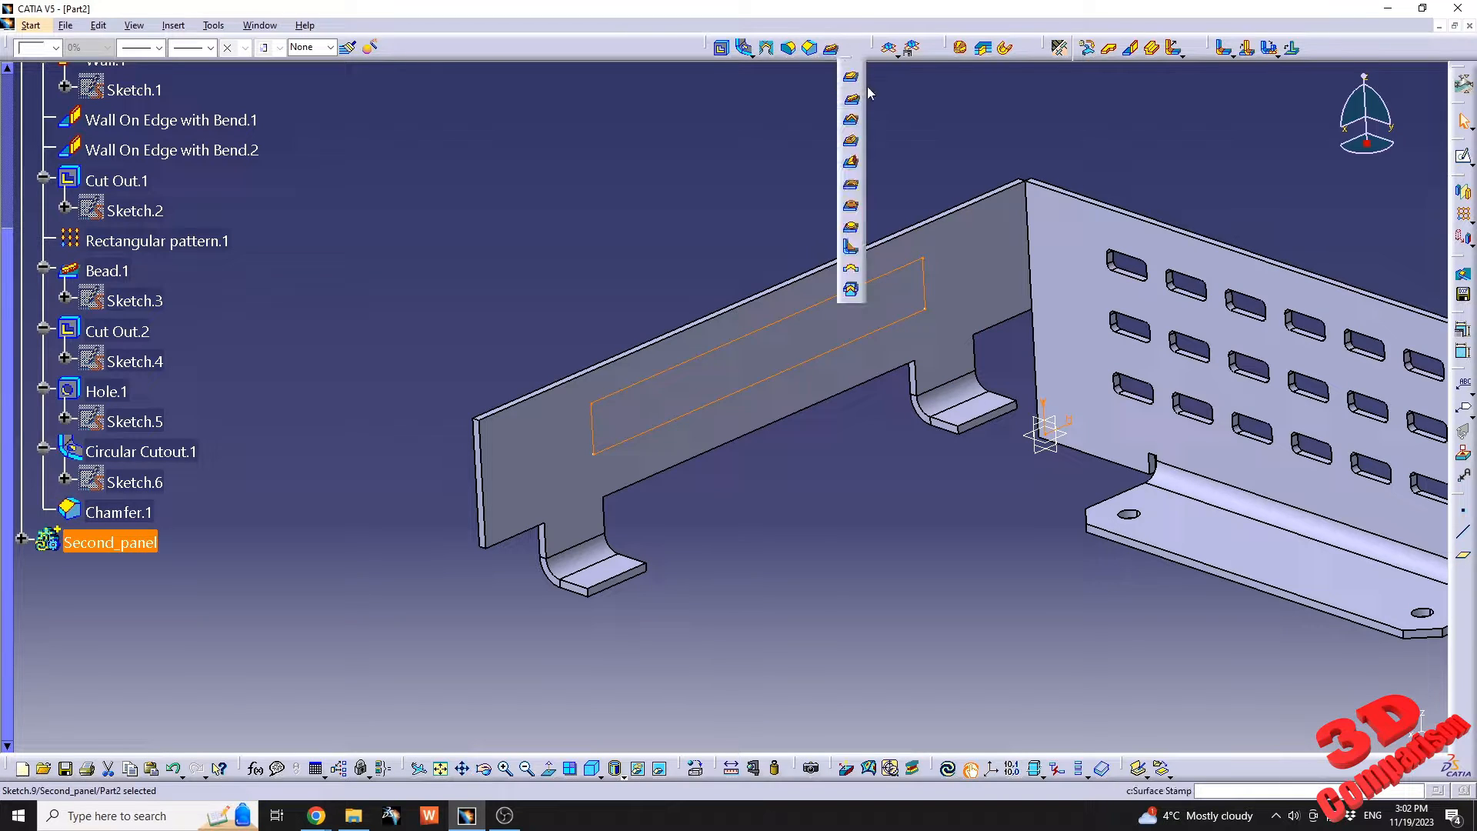
click(853, 79)
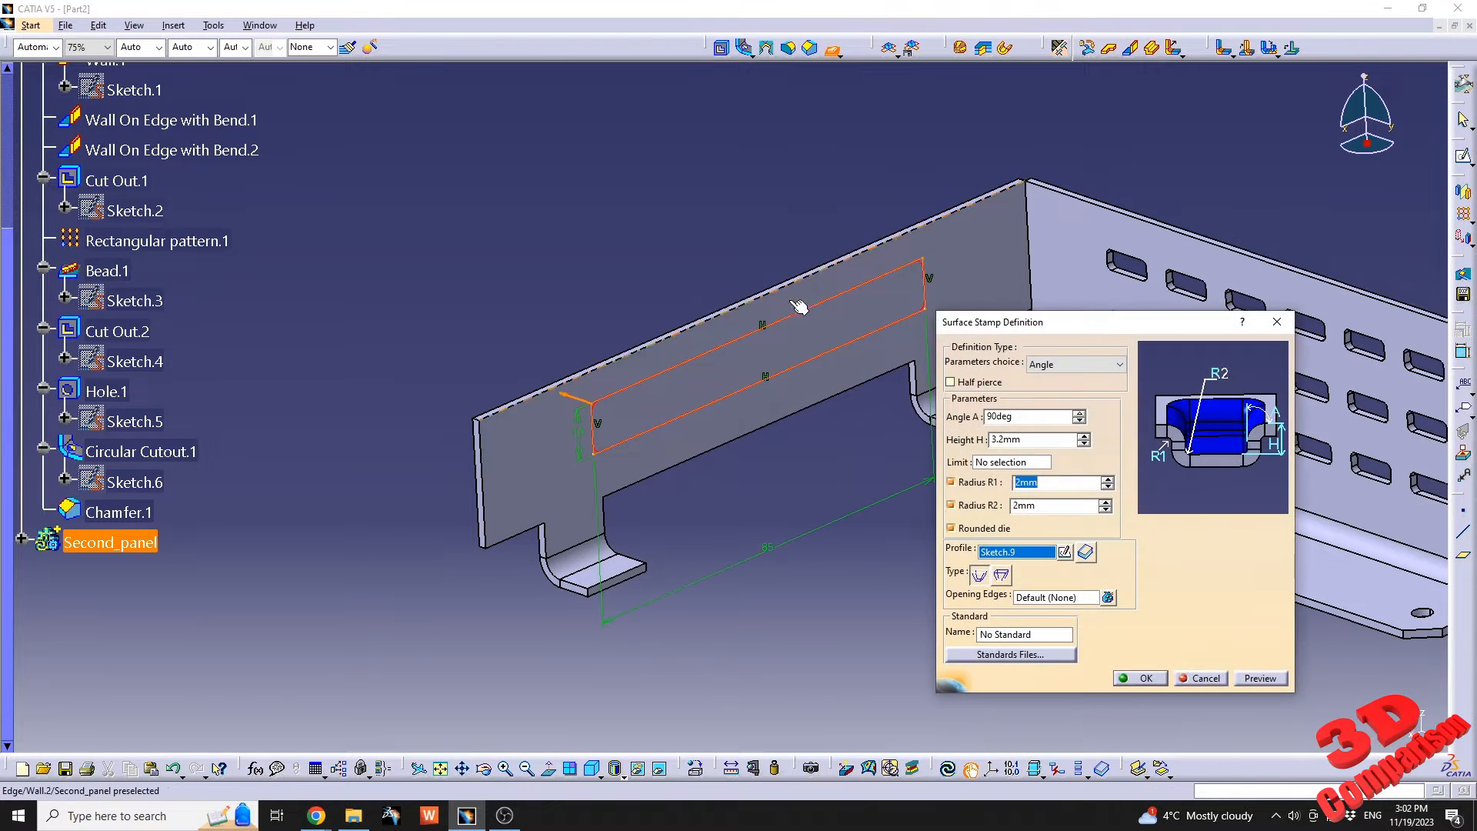
click(1261, 678)
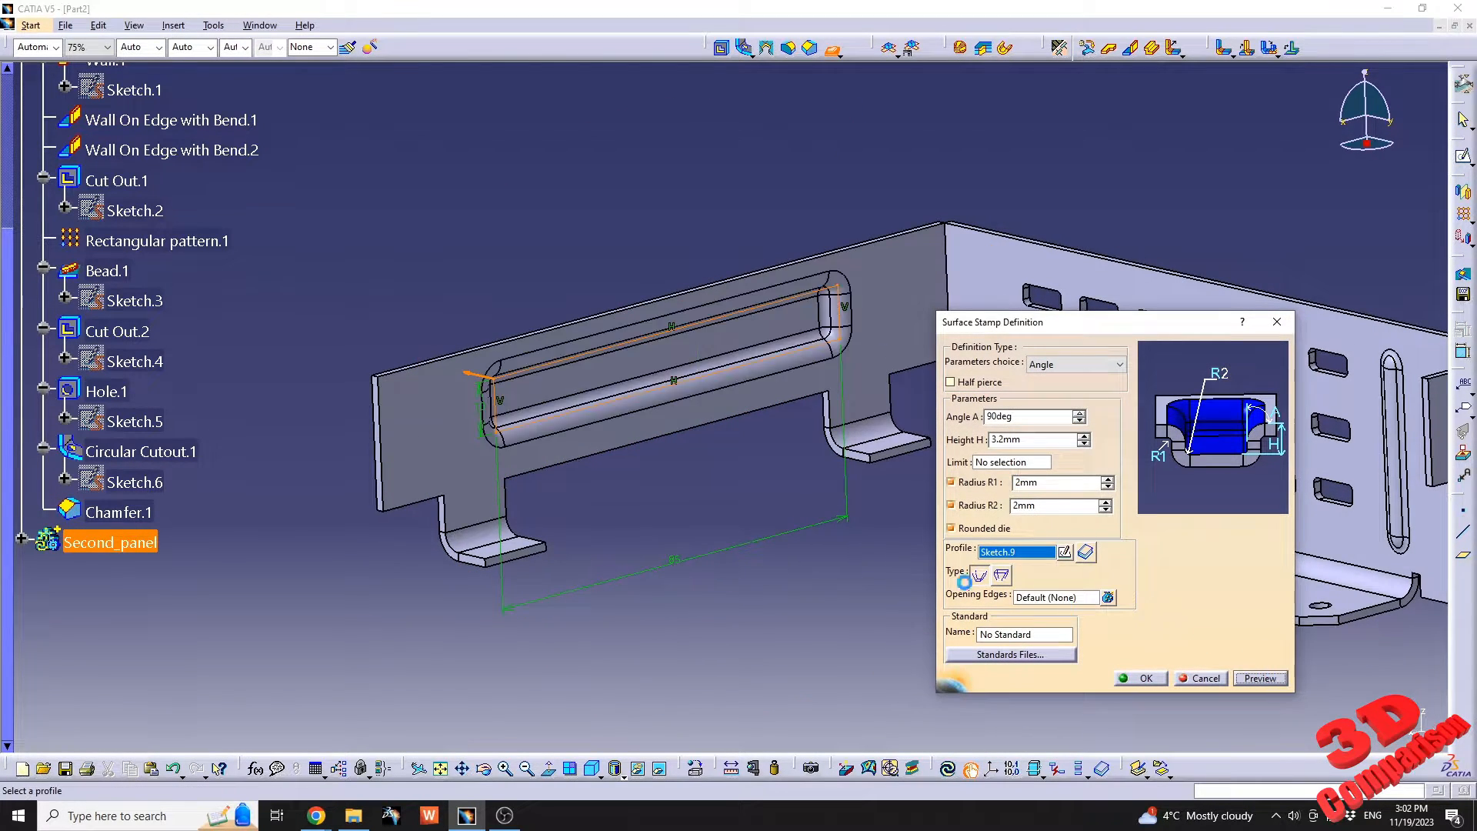
middle_drag(660, 406, 863, 447)
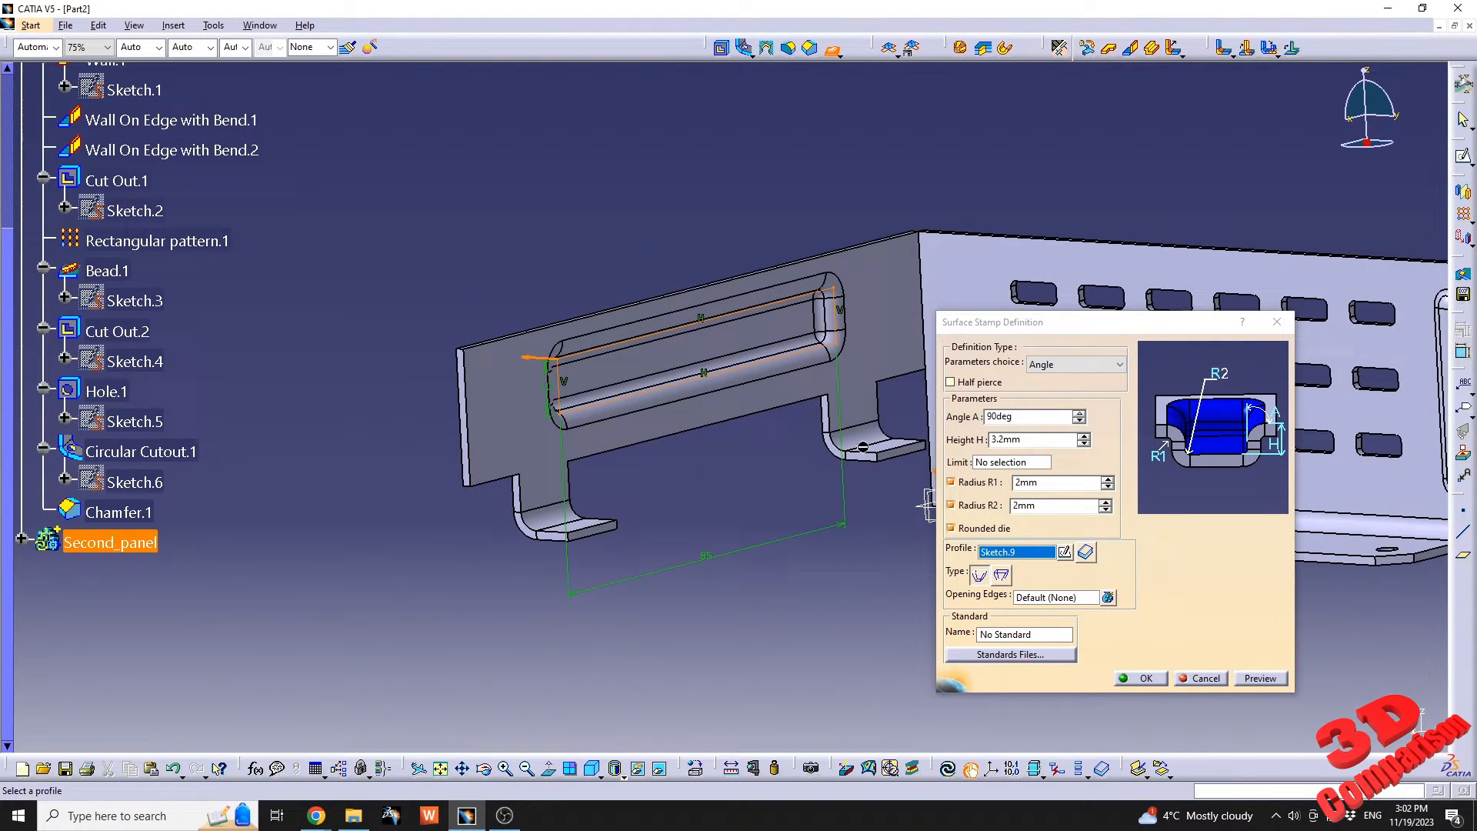
click(536, 360)
click(1268, 680)
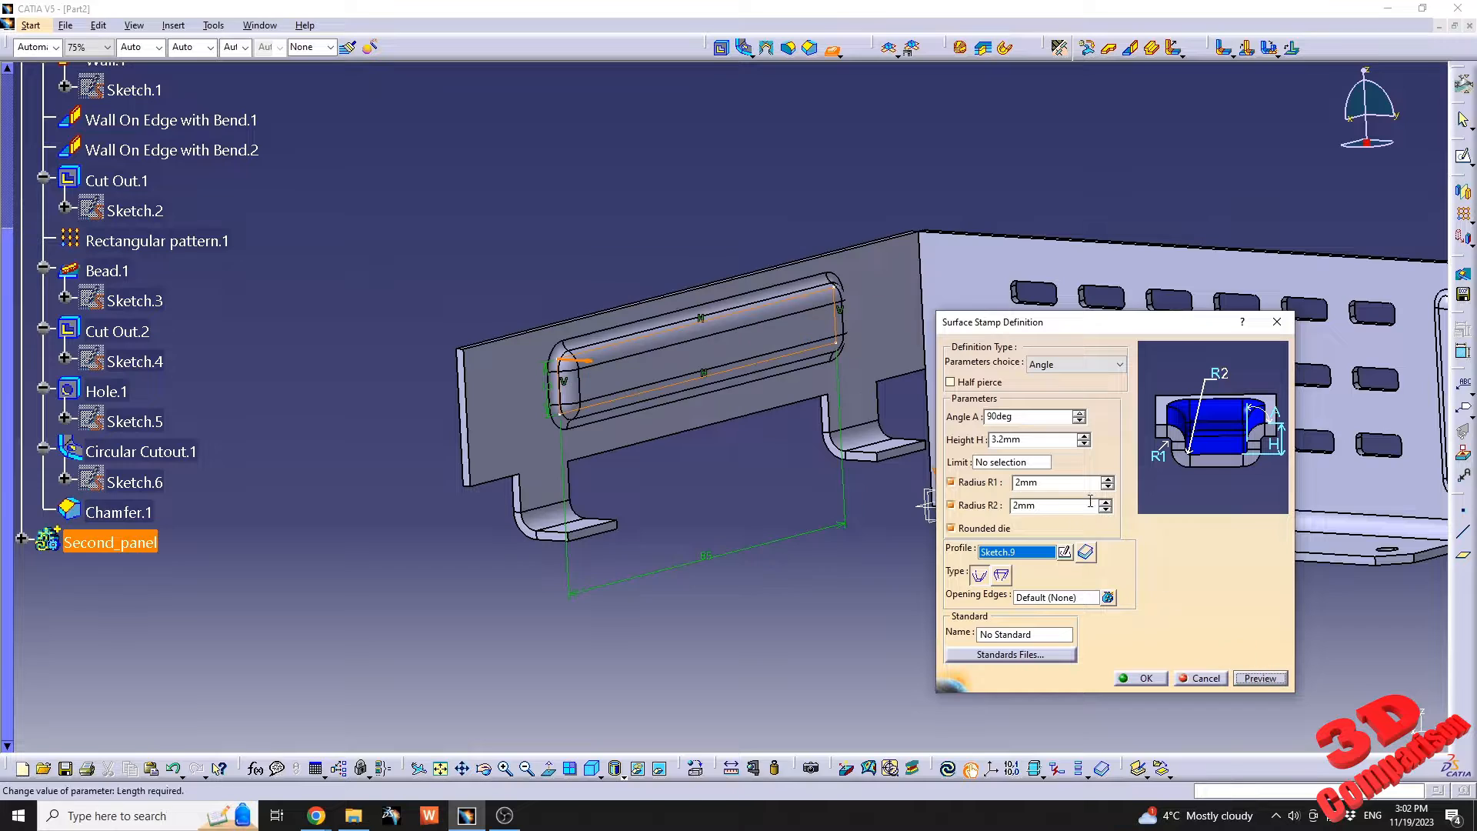
click(1127, 682)
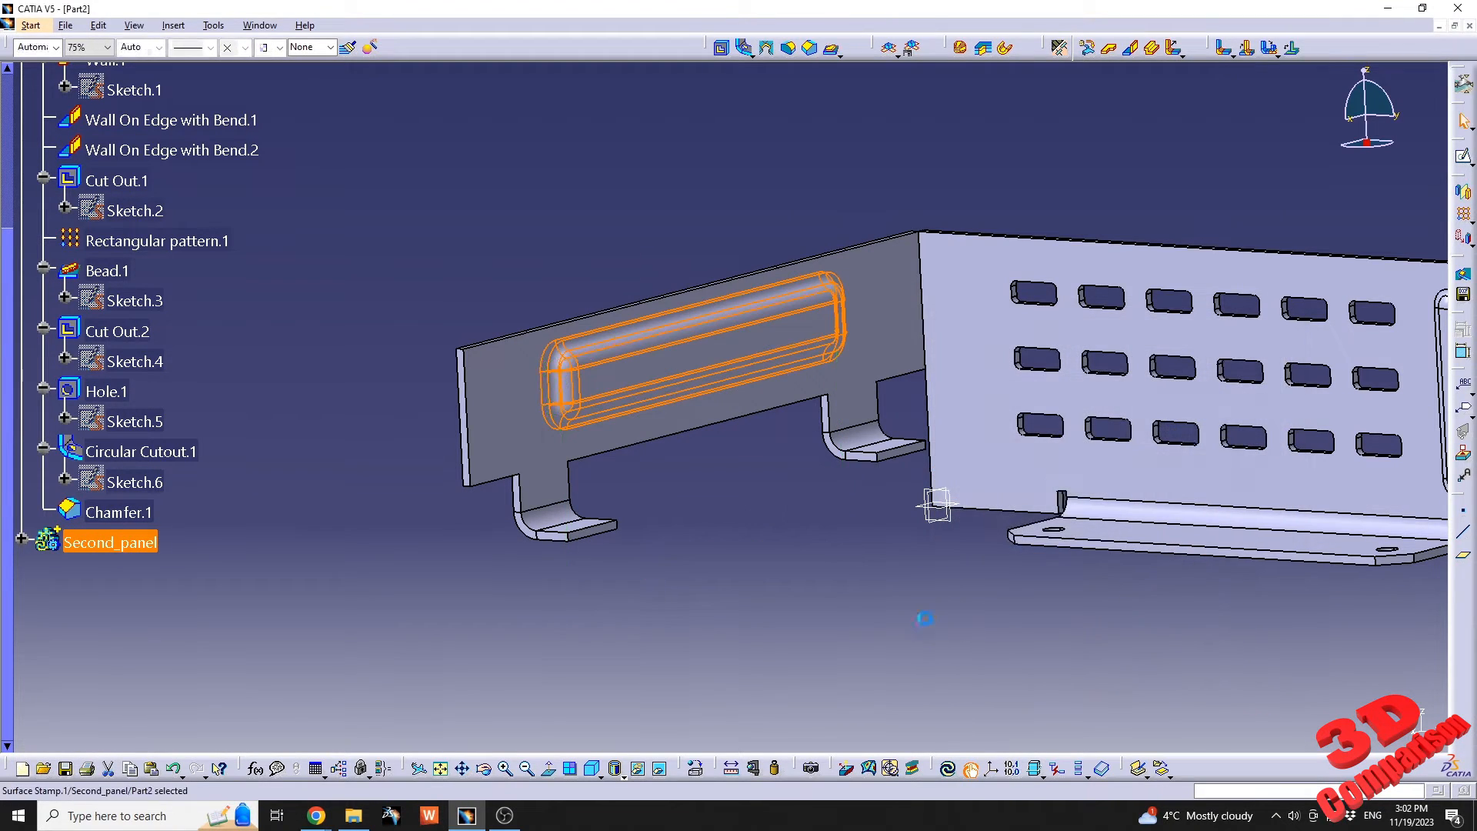
Define a 25 mm high wall on edge with bend at 90° along the second panel's lower edge between the two tabs.
middle_drag(900, 462, 767, 531)
middle_drag(713, 449, 861, 337)
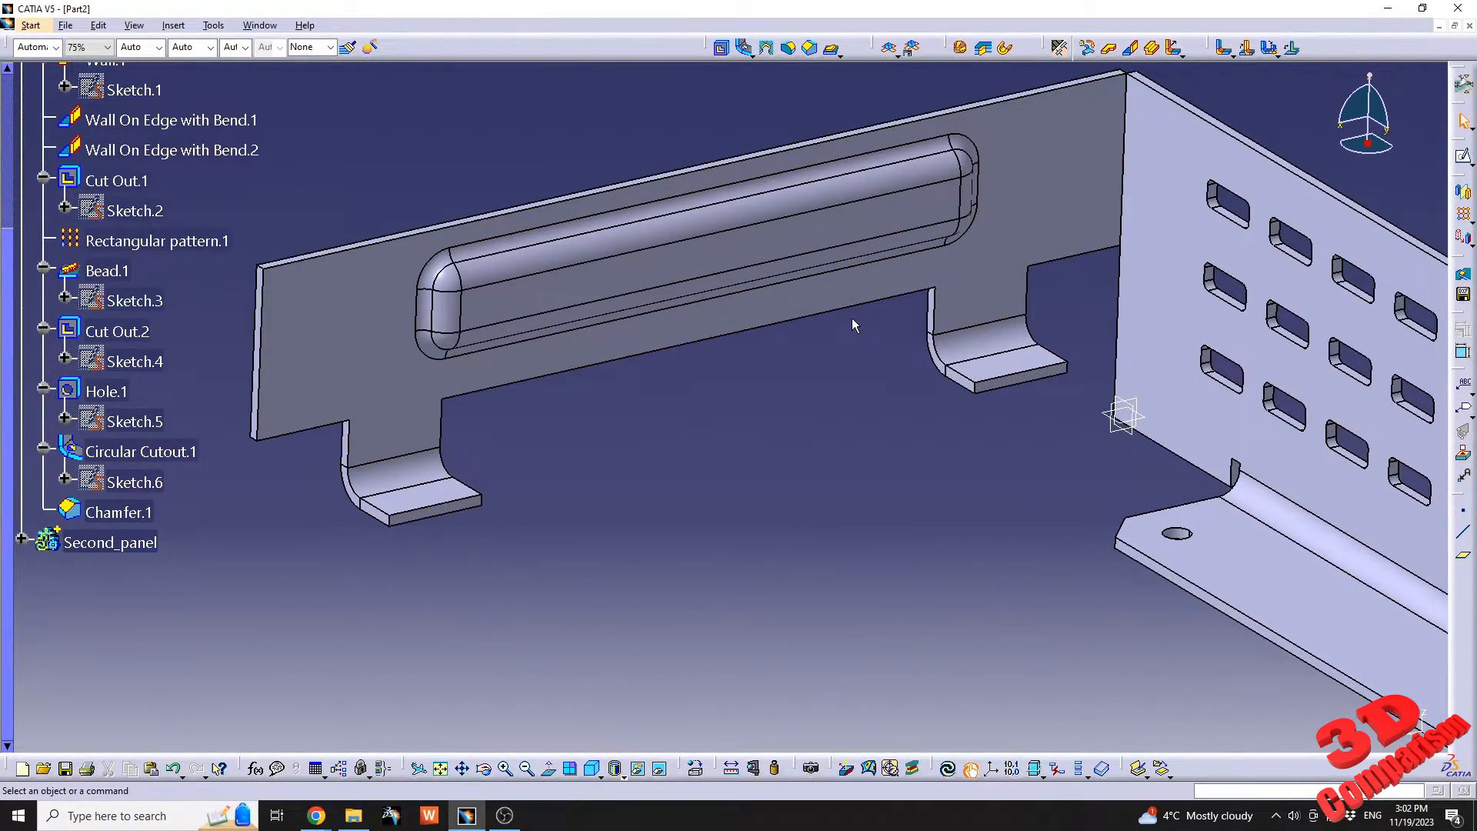
click(1131, 47)
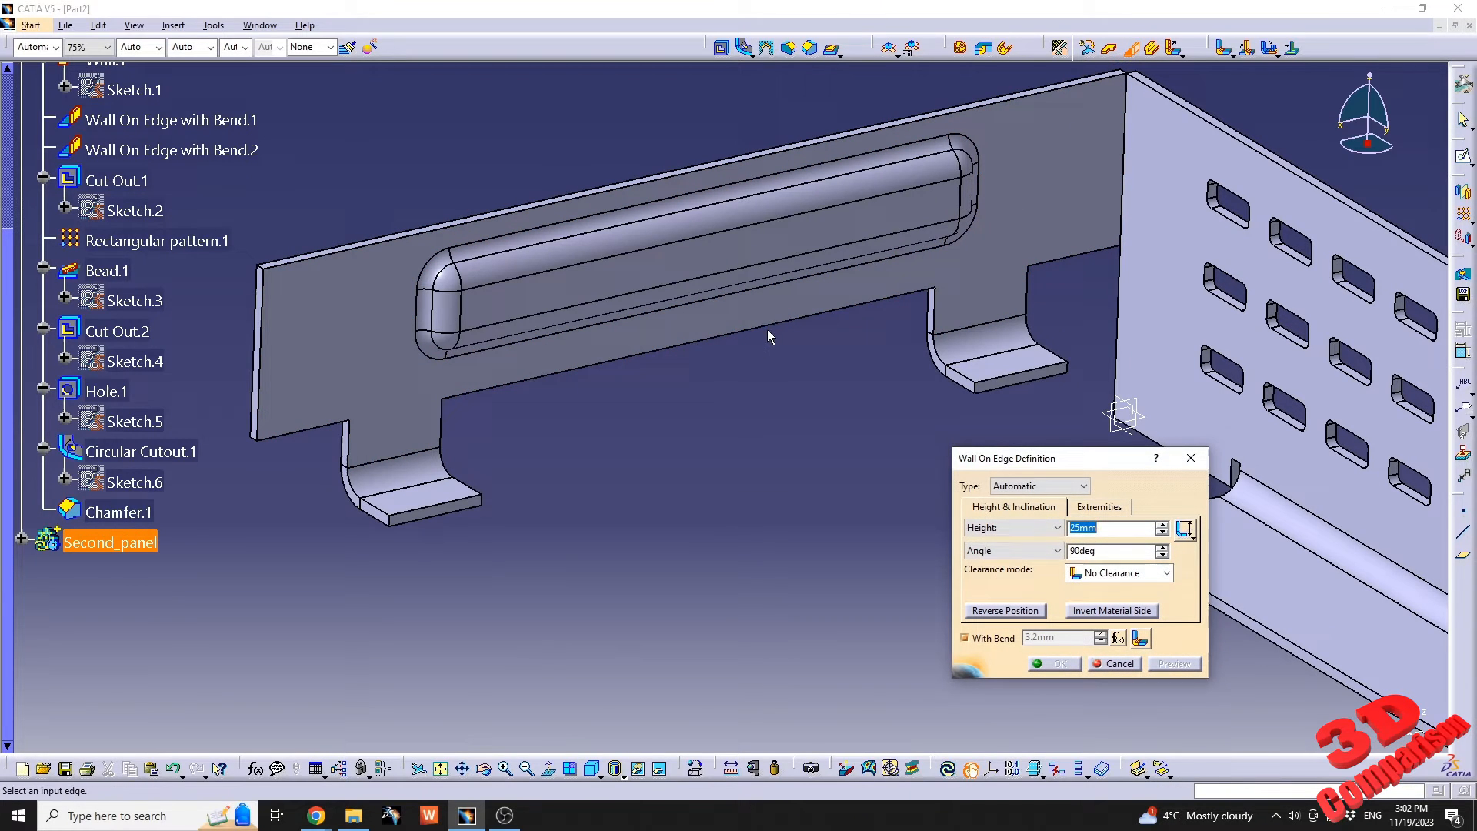
click(769, 370)
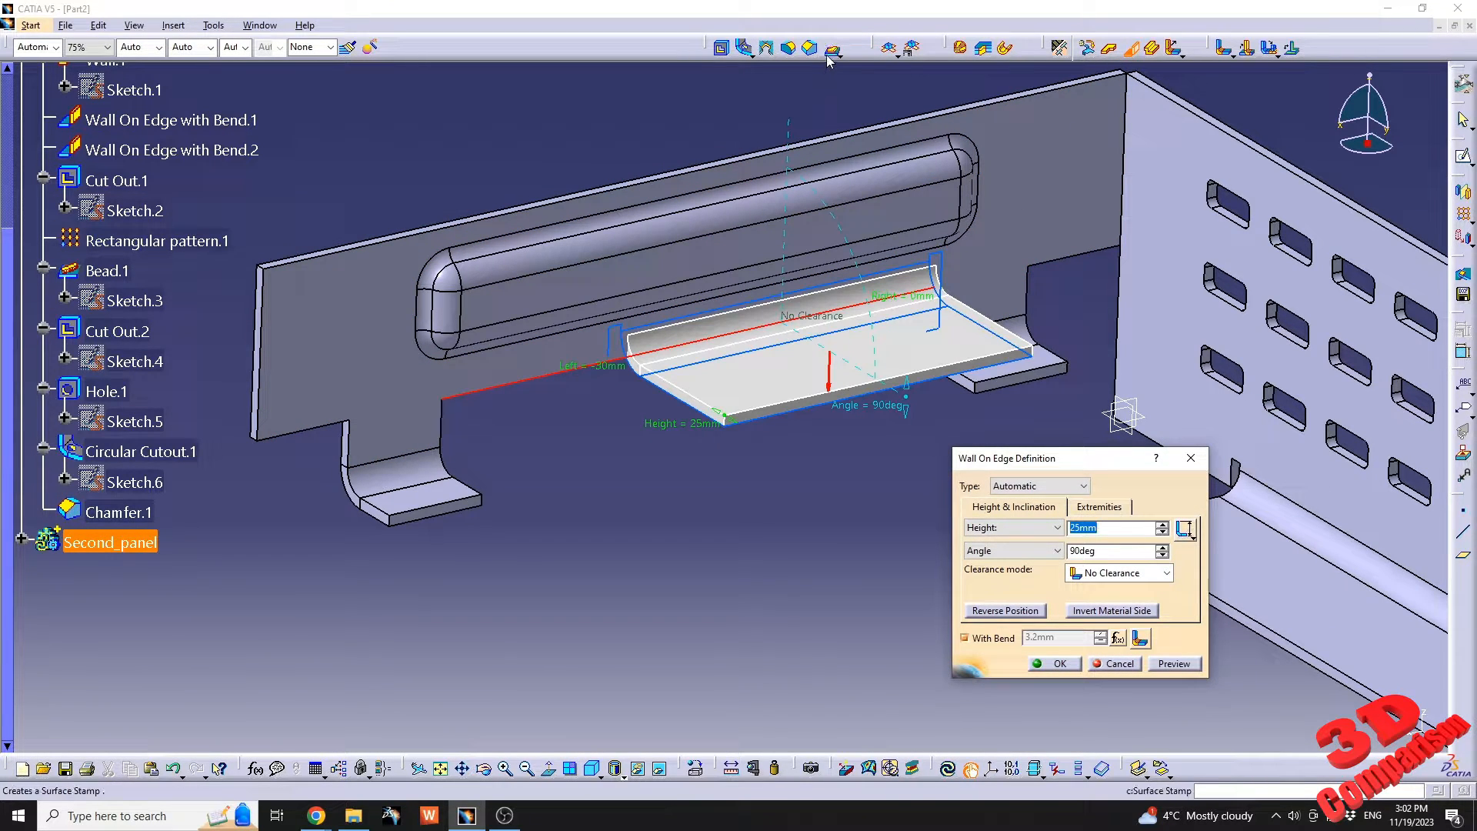
middle_drag(826, 336, 648, 460)
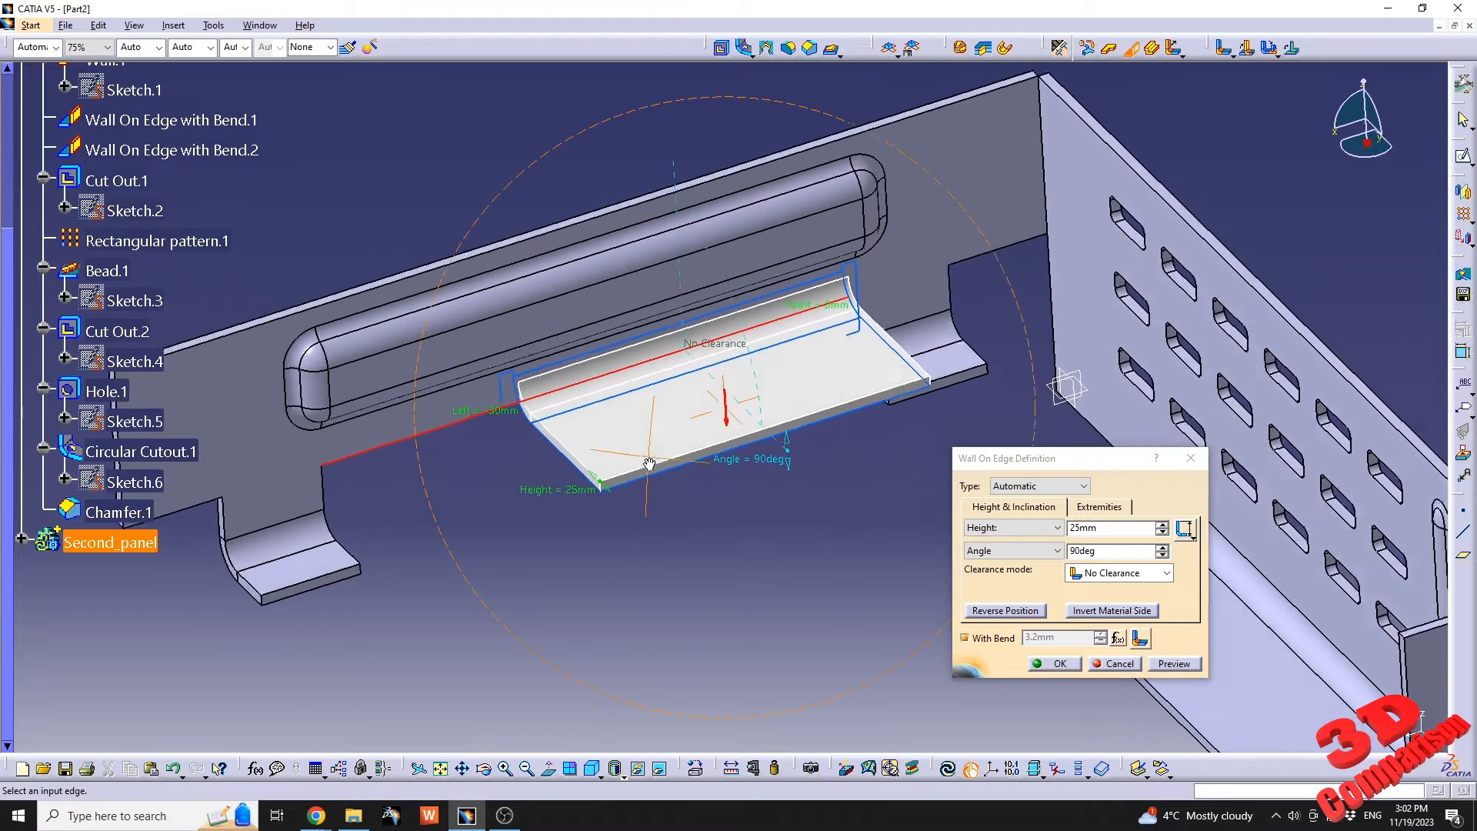
scroll(648, 460, up, 1)
Set the flange's left and right offsets to -15 mm and create the wall on edge.
click(1118, 510)
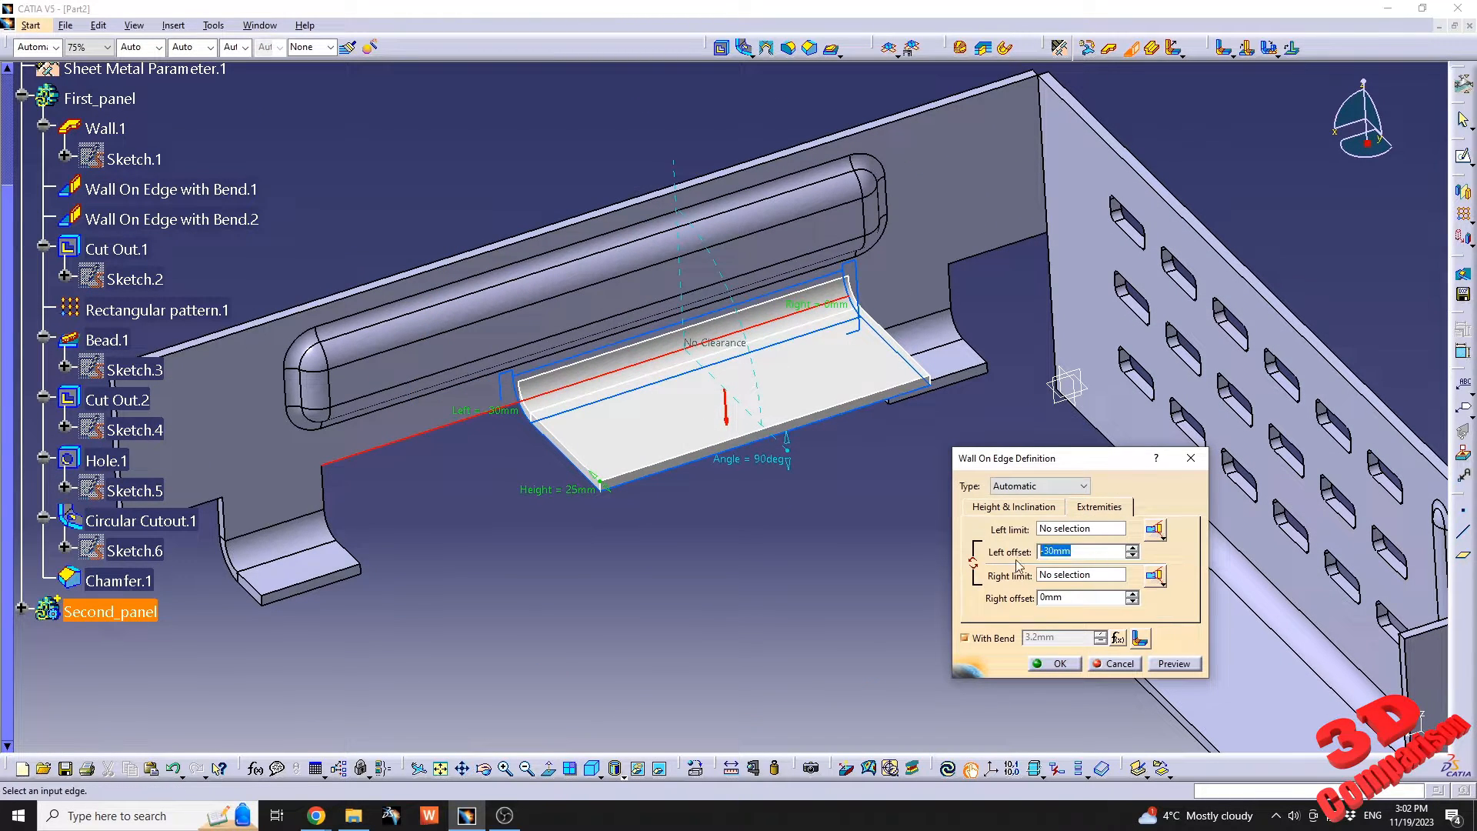
text(0)
click(1054, 596)
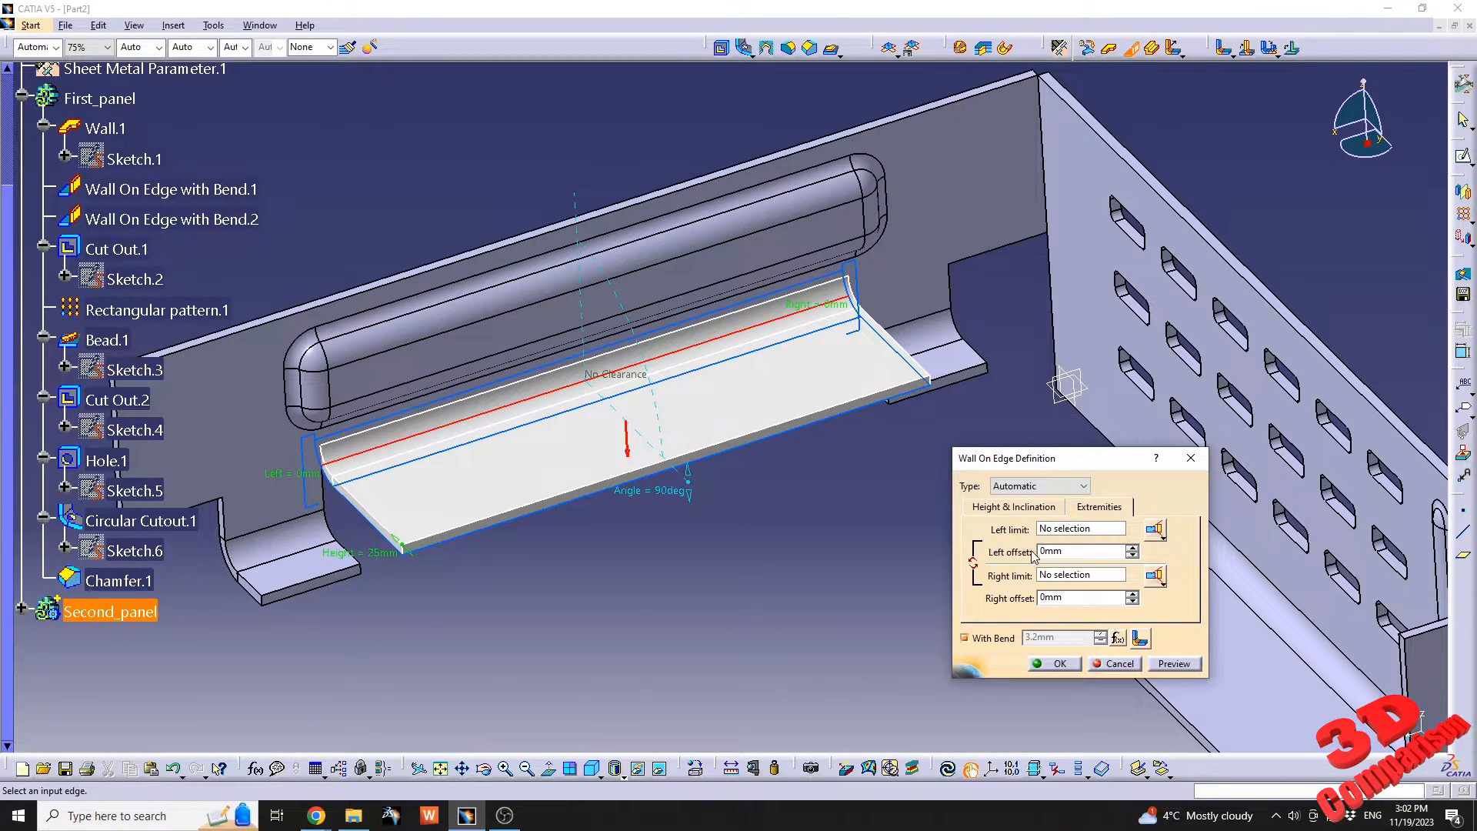
text(-15)
click(1079, 598)
text(-15)
key(Return)
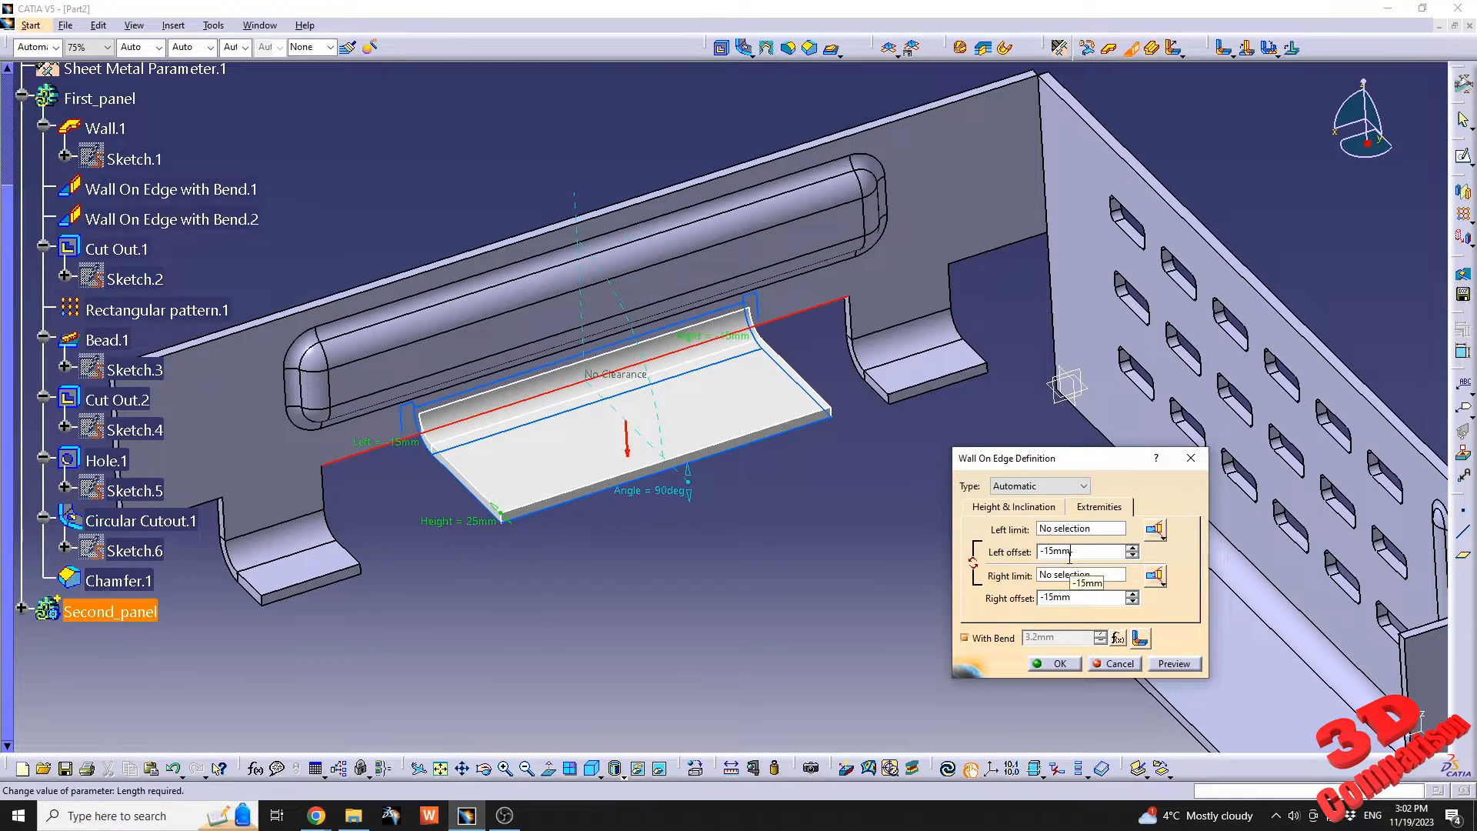
click(1054, 663)
click(599, 564)
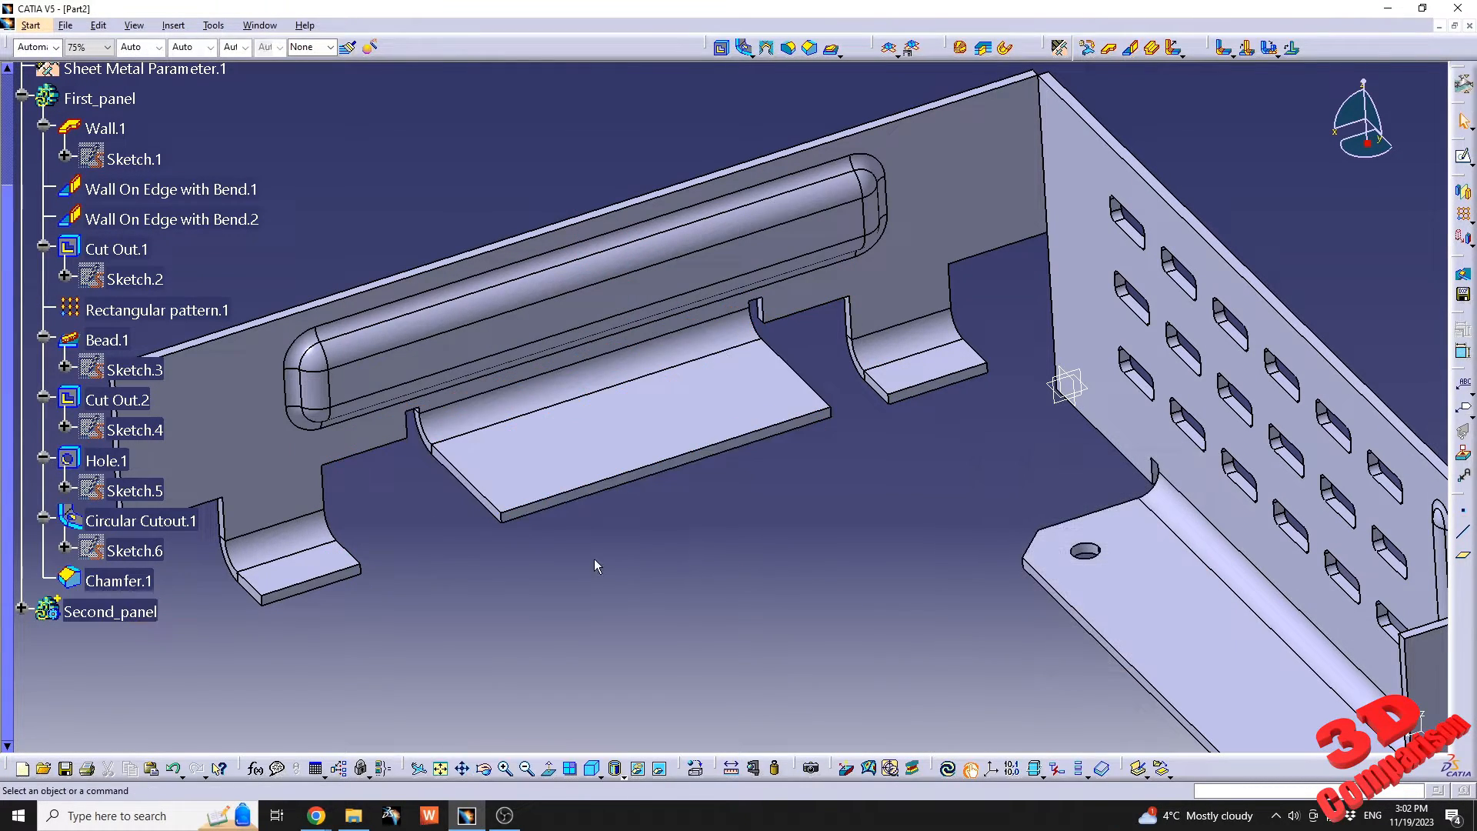
middle_drag(597, 564, 677, 440)
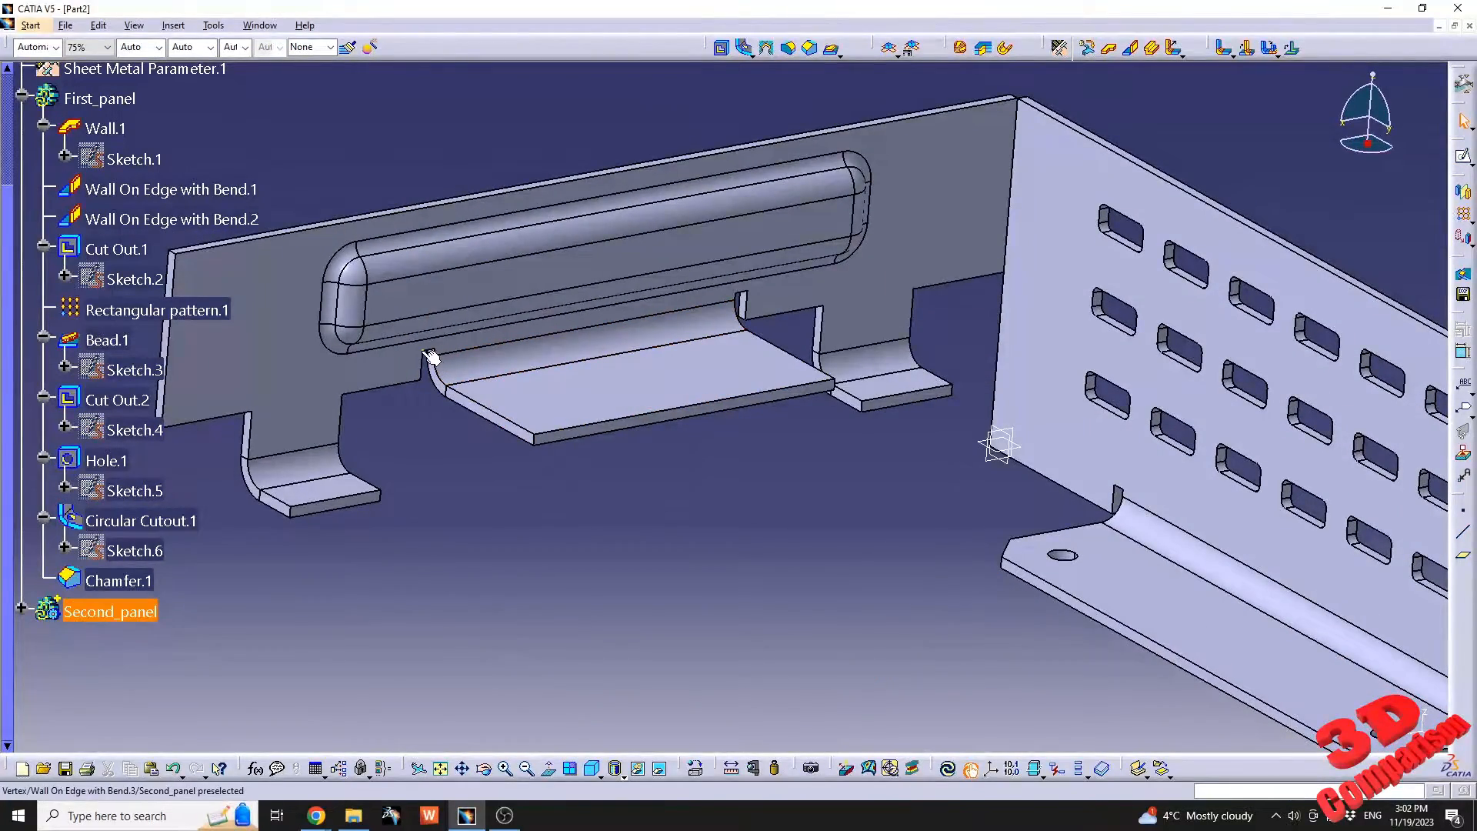
Check the bend extremities setting in the sheet metal parameters and close them.
scroll(192, 277, up, 3)
double_click(192, 275)
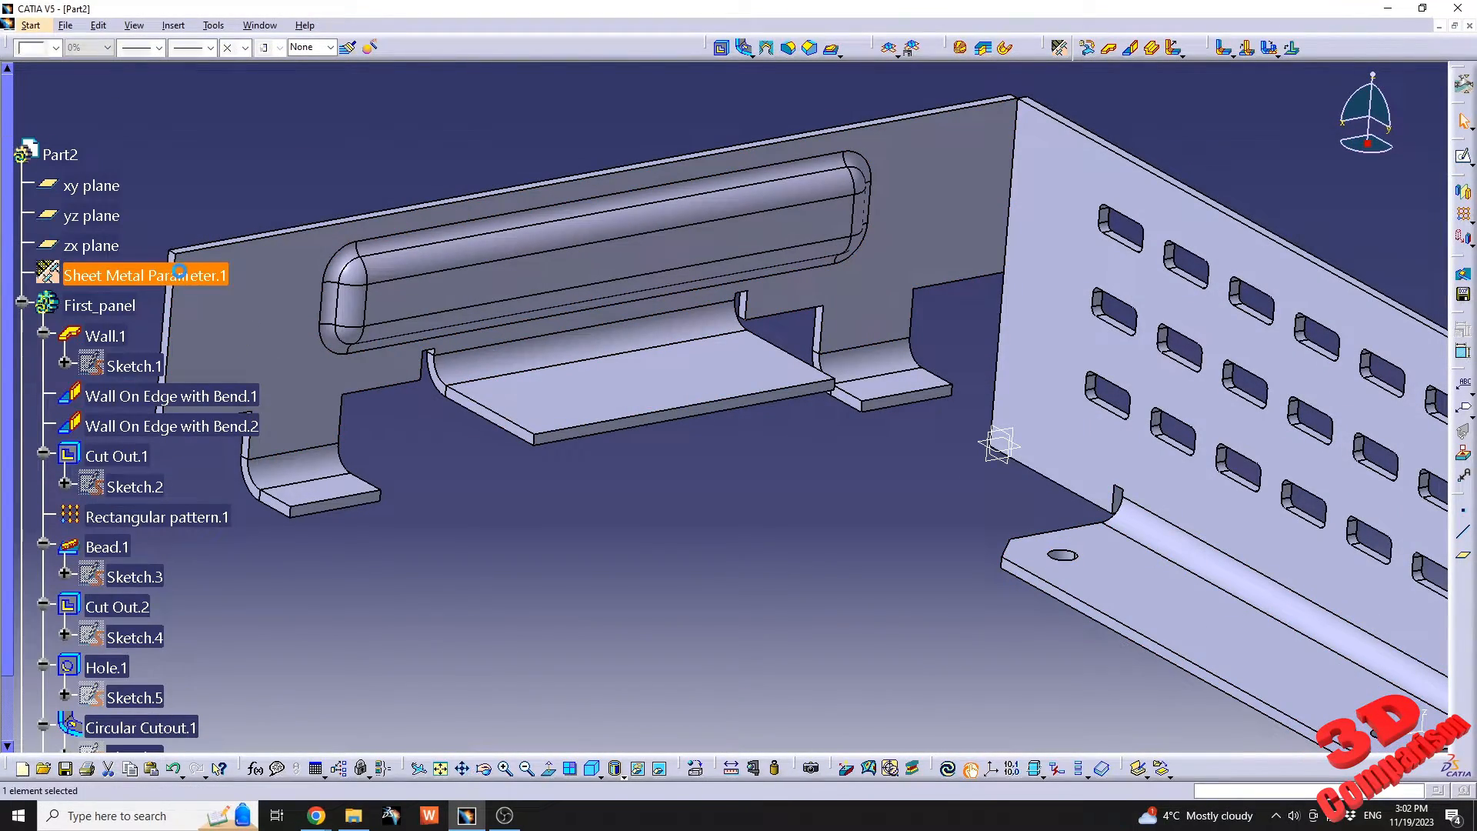
click(744, 512)
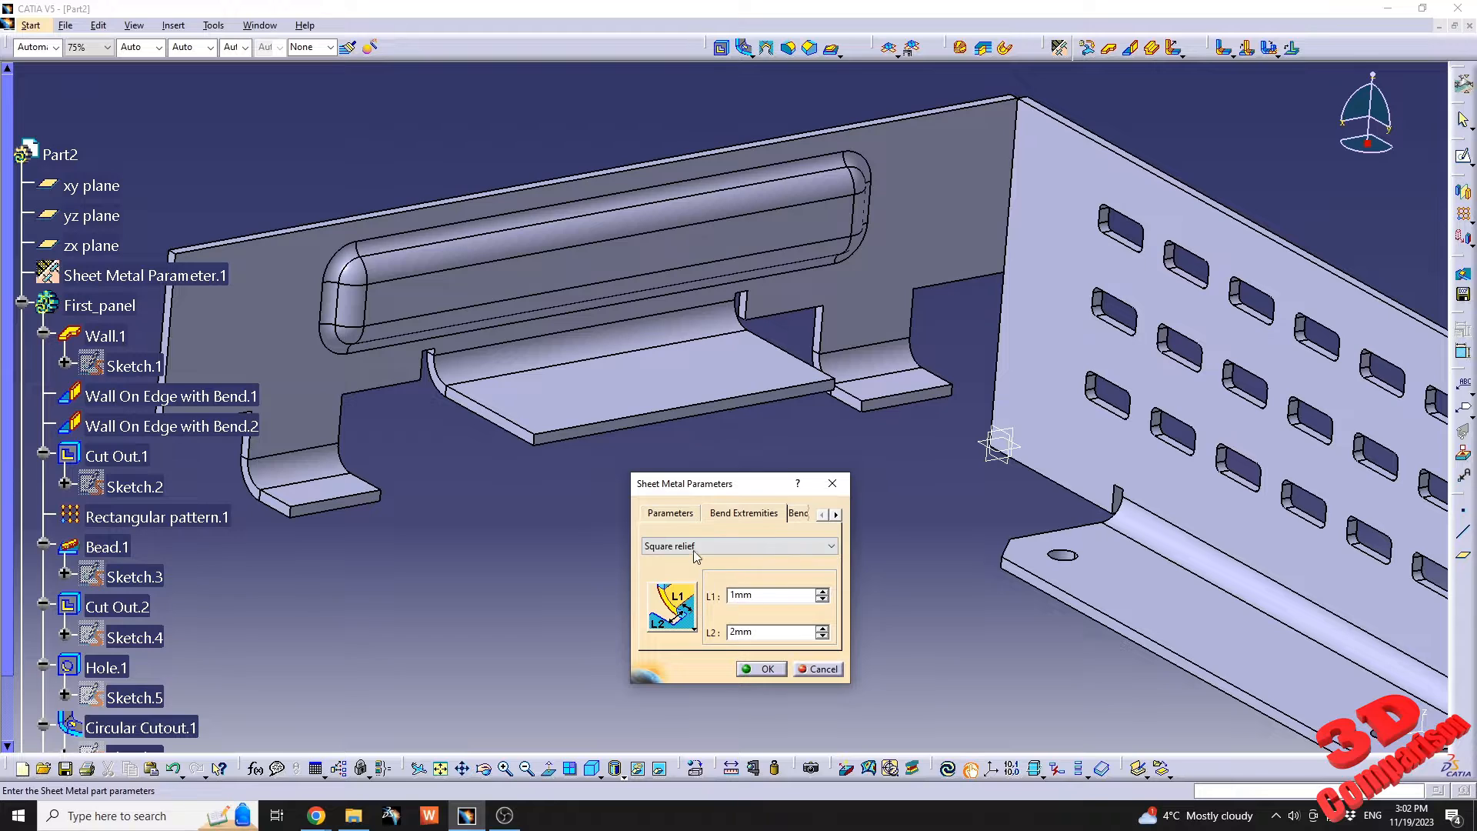
click(830, 489)
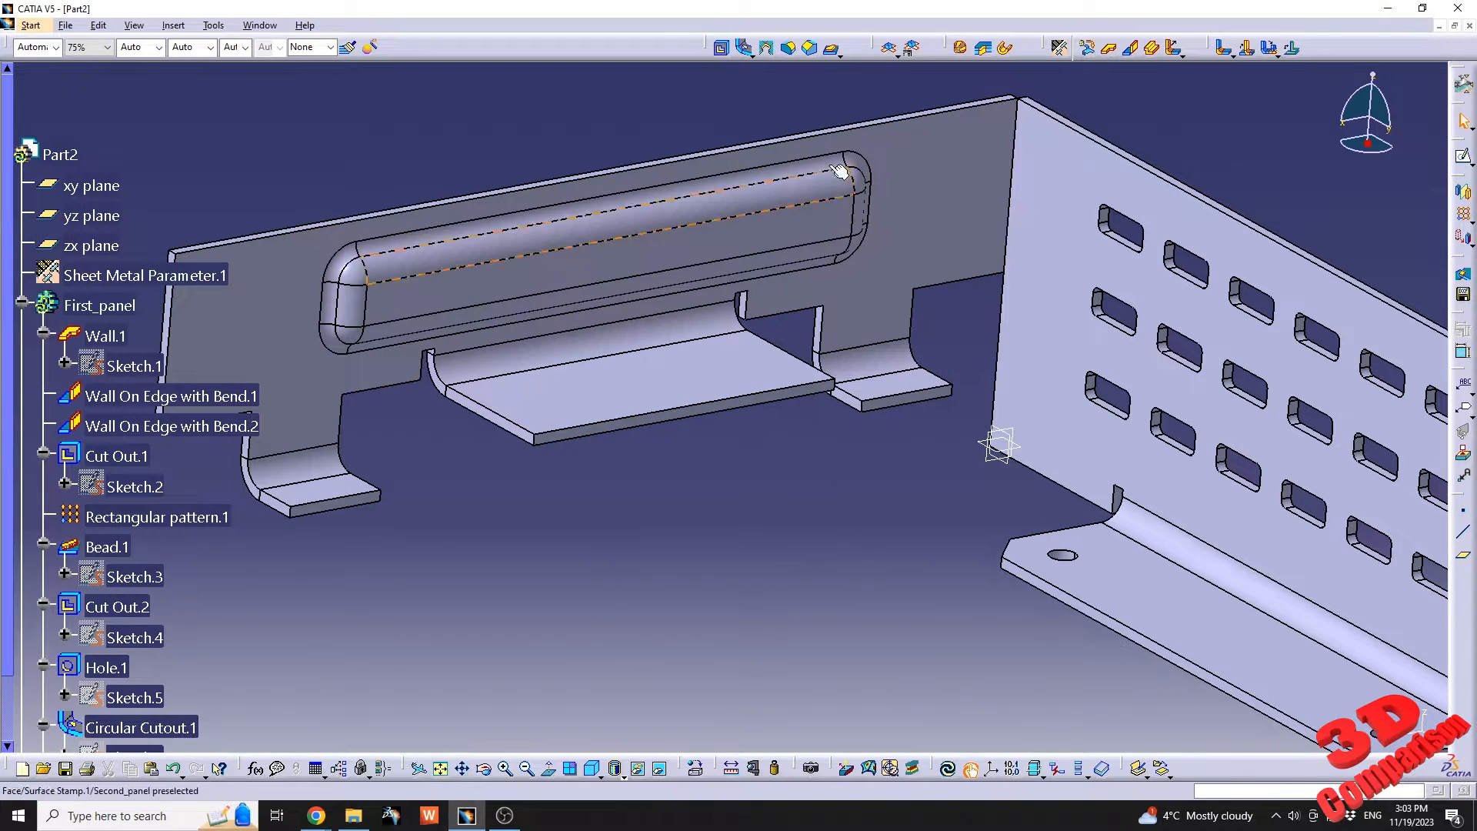
Place a bridge on the flat face of the second panel's centre flange and preview it.
click(840, 56)
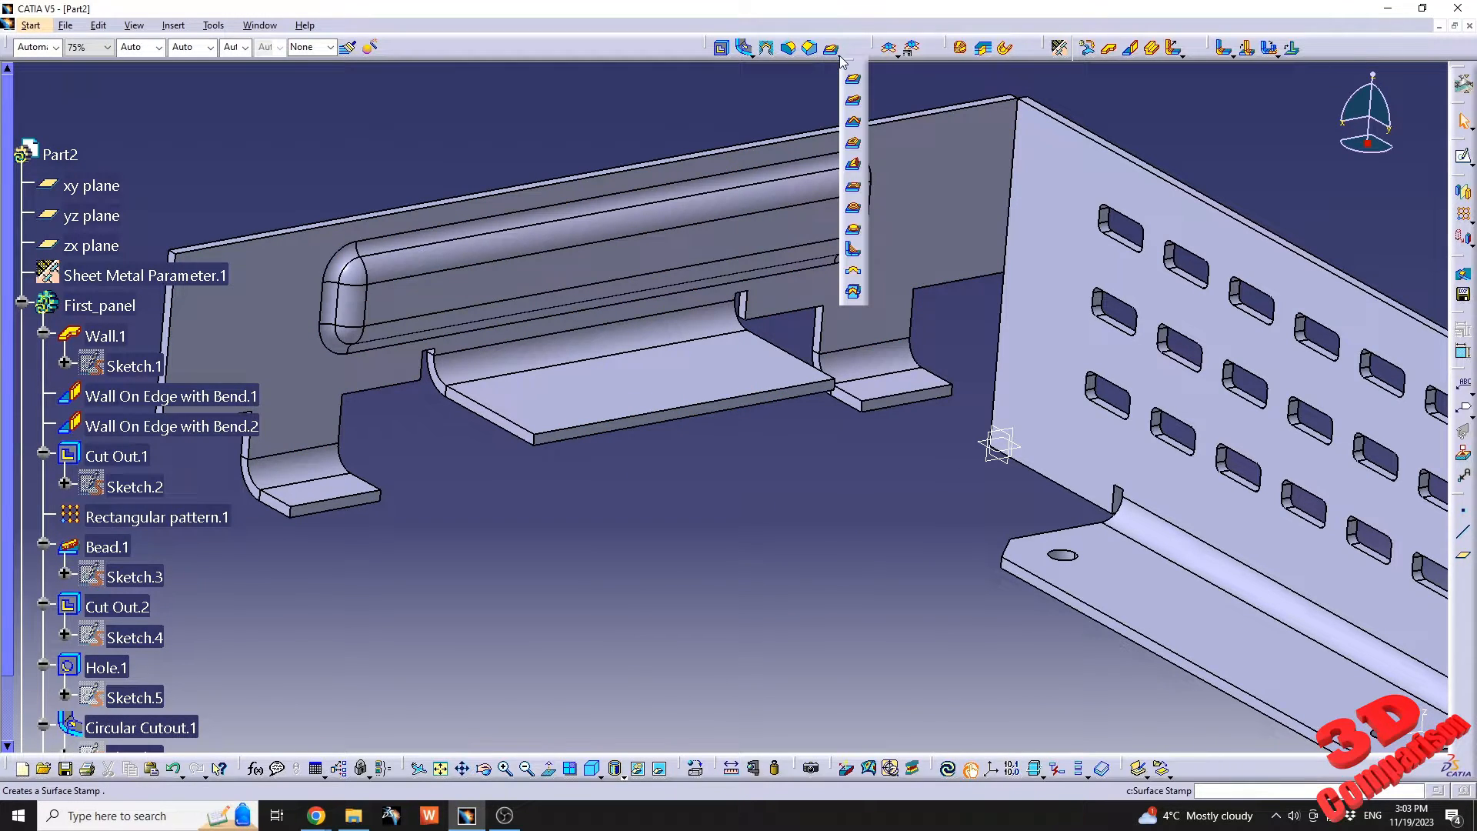
click(855, 192)
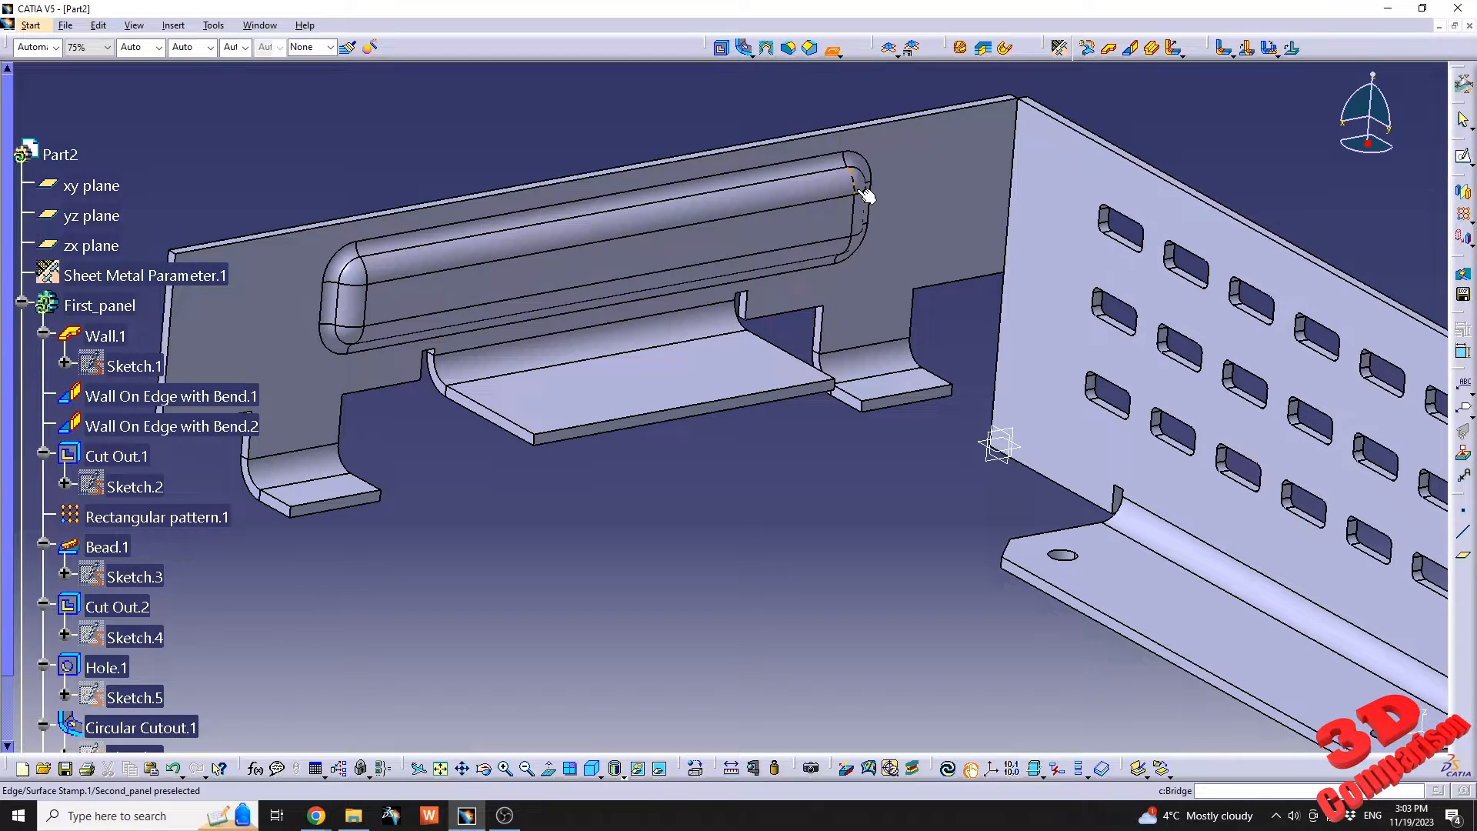
middle_drag(656, 384, 708, 453)
click(695, 275)
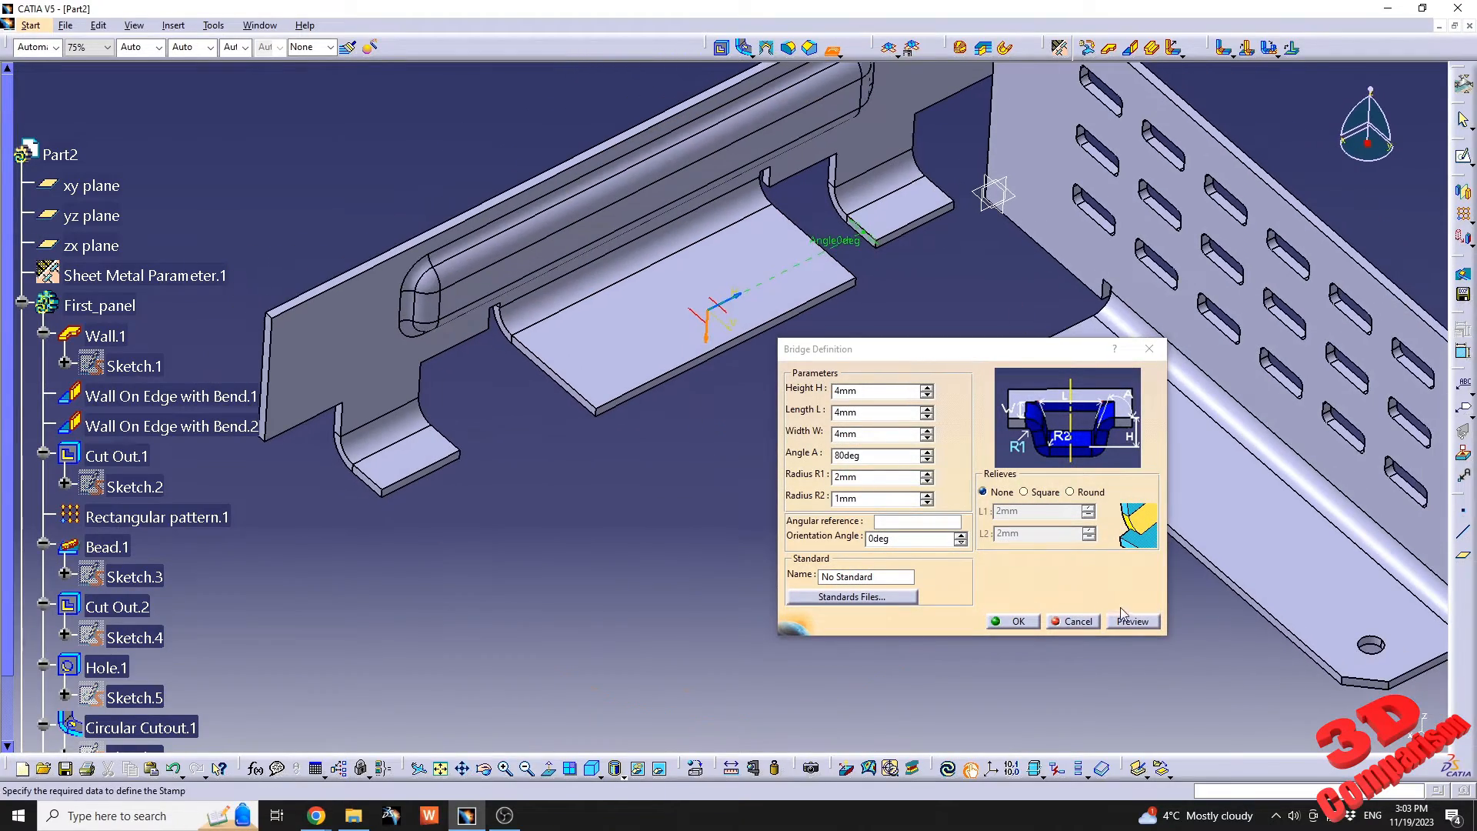
click(1130, 622)
middle_drag(719, 399, 704, 494)
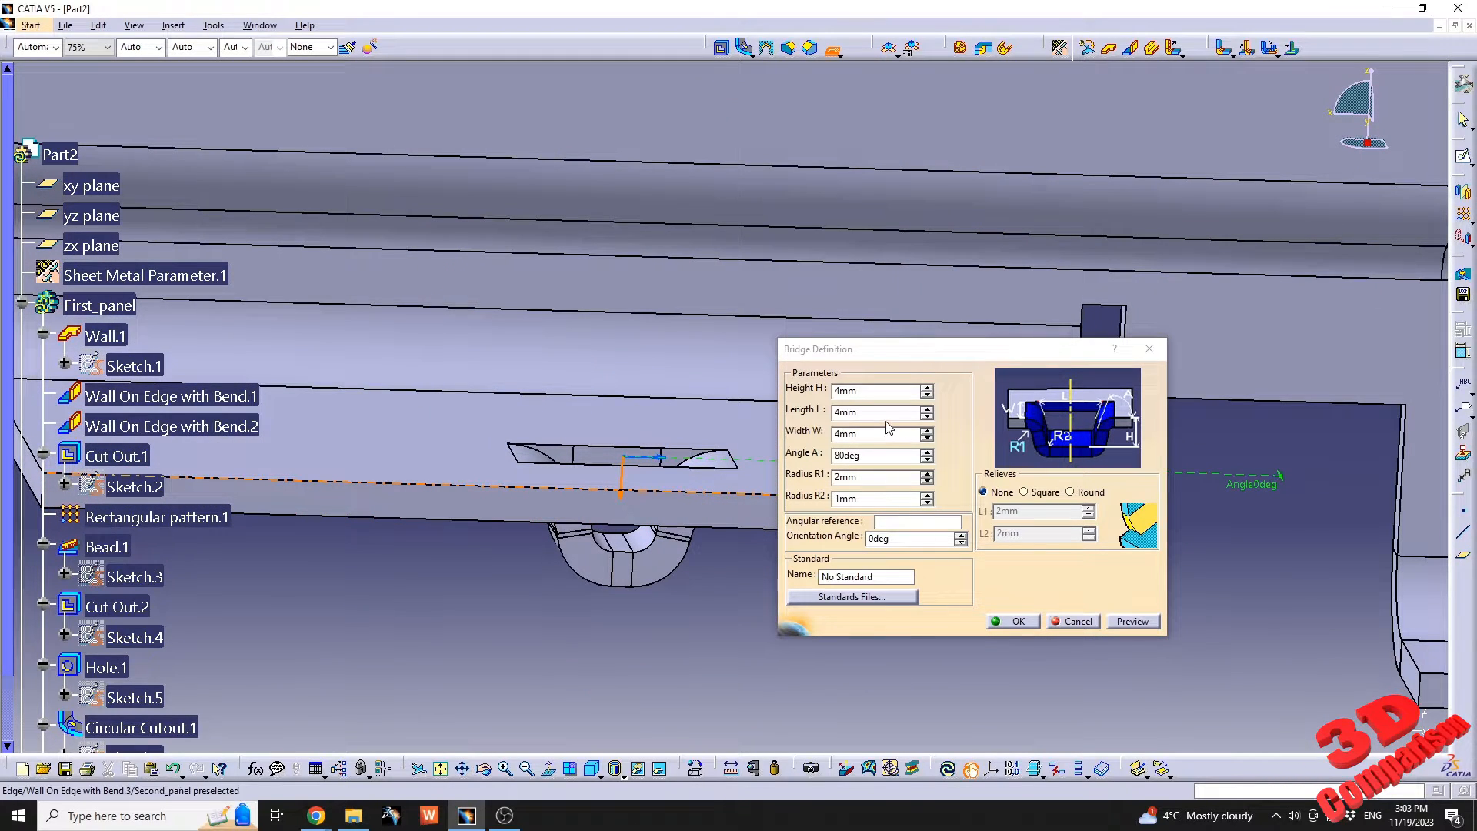
Set the bridge length to 20 mm and create the bridge.
drag(883, 415, 729, 419)
text(20)
key(Tab)
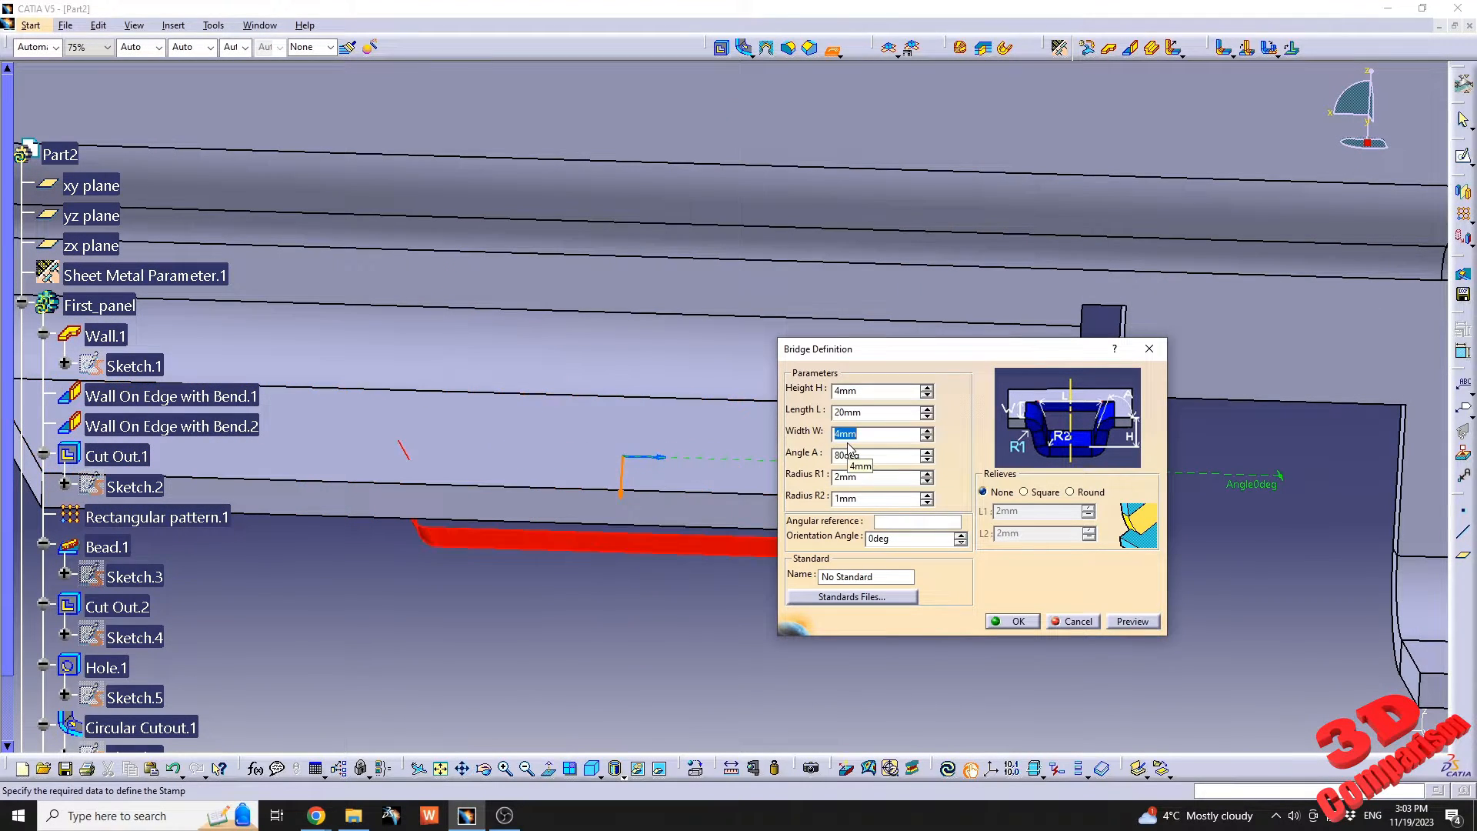
middle_drag(668, 461, 662, 517)
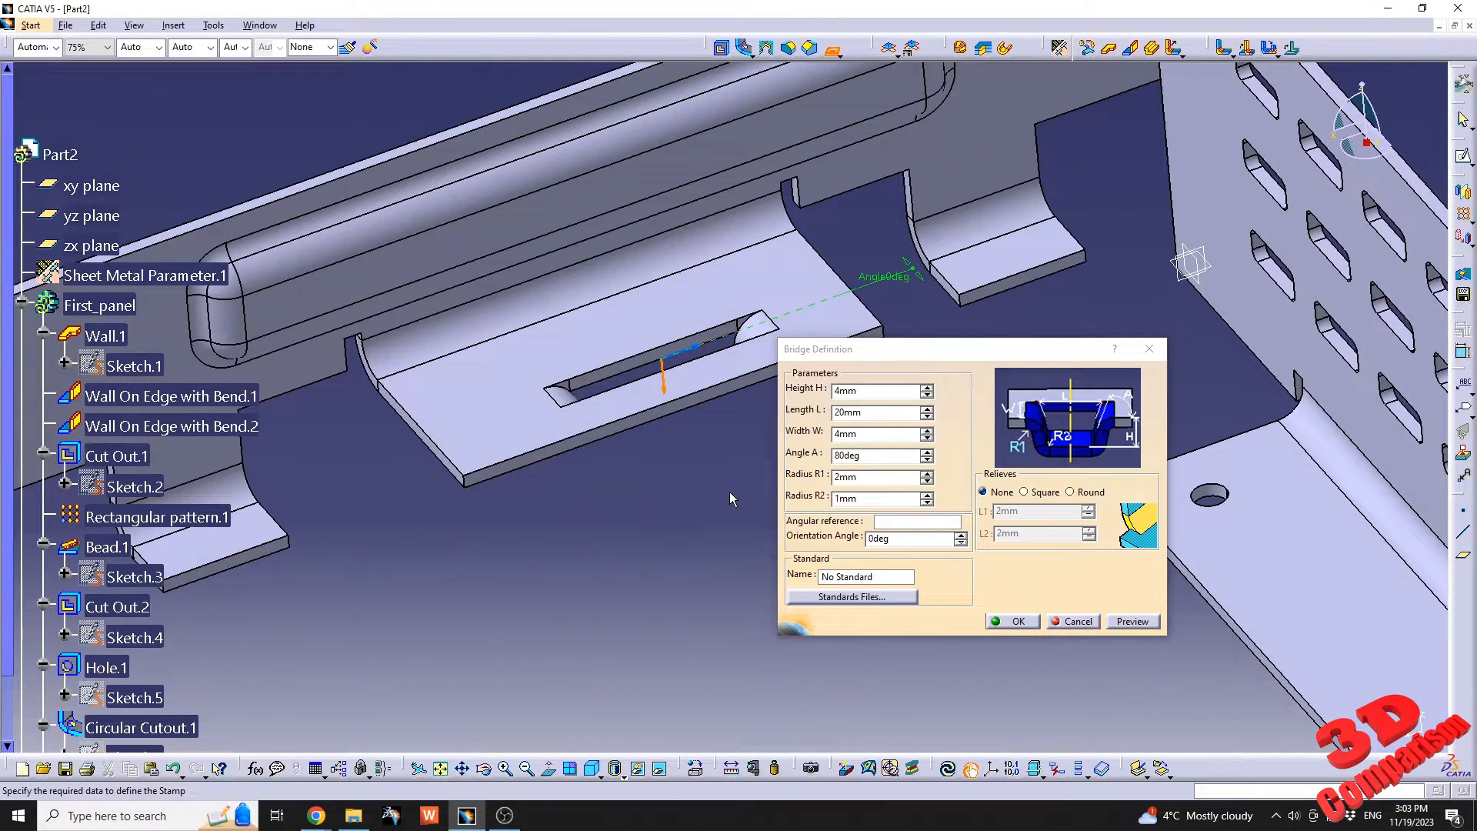
click(1020, 621)
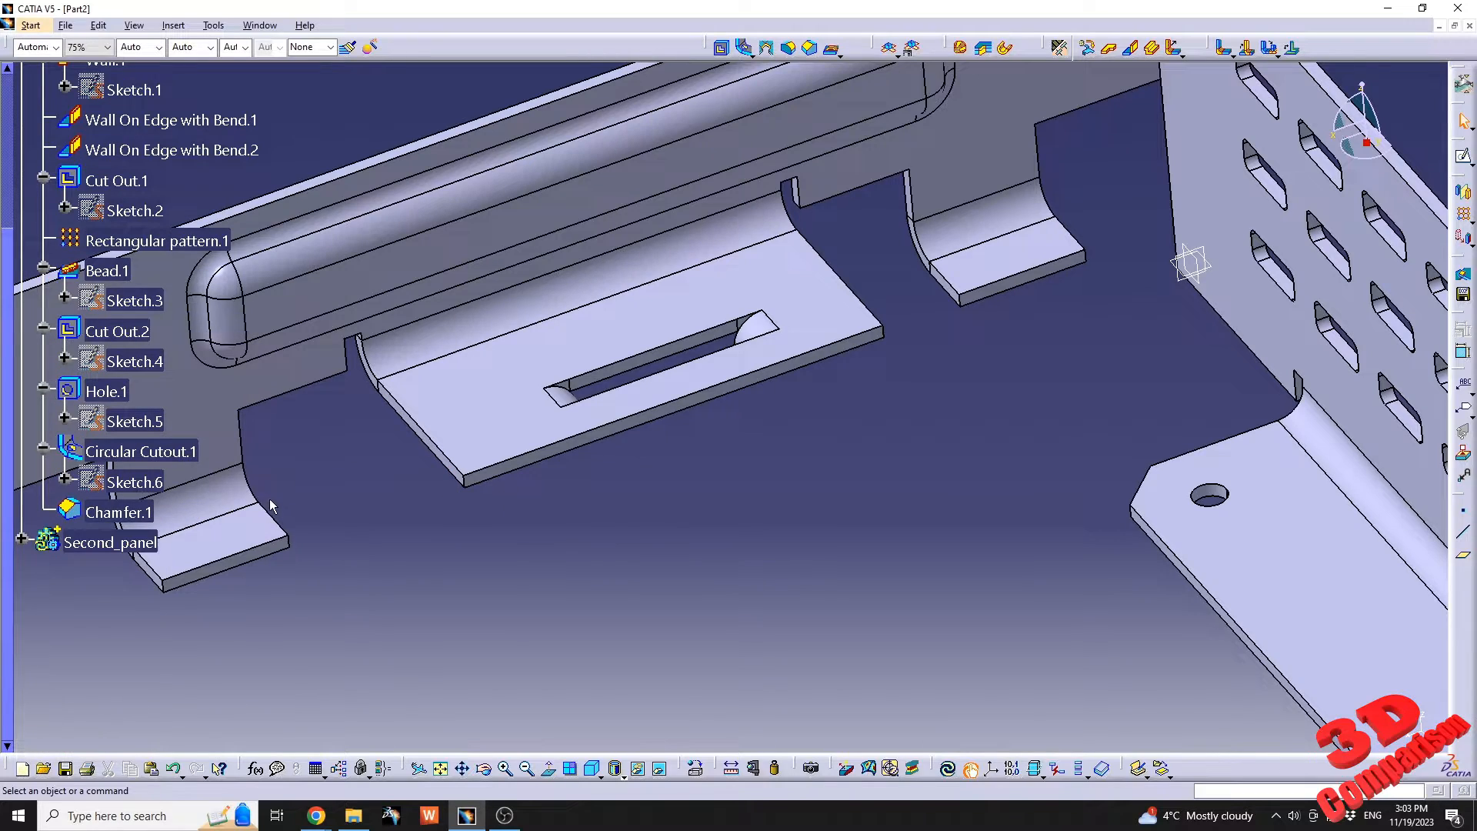
Edit the bridge's position sketch and constrain its origin as an equidistant point between the flange's two side edges.
click(20, 538)
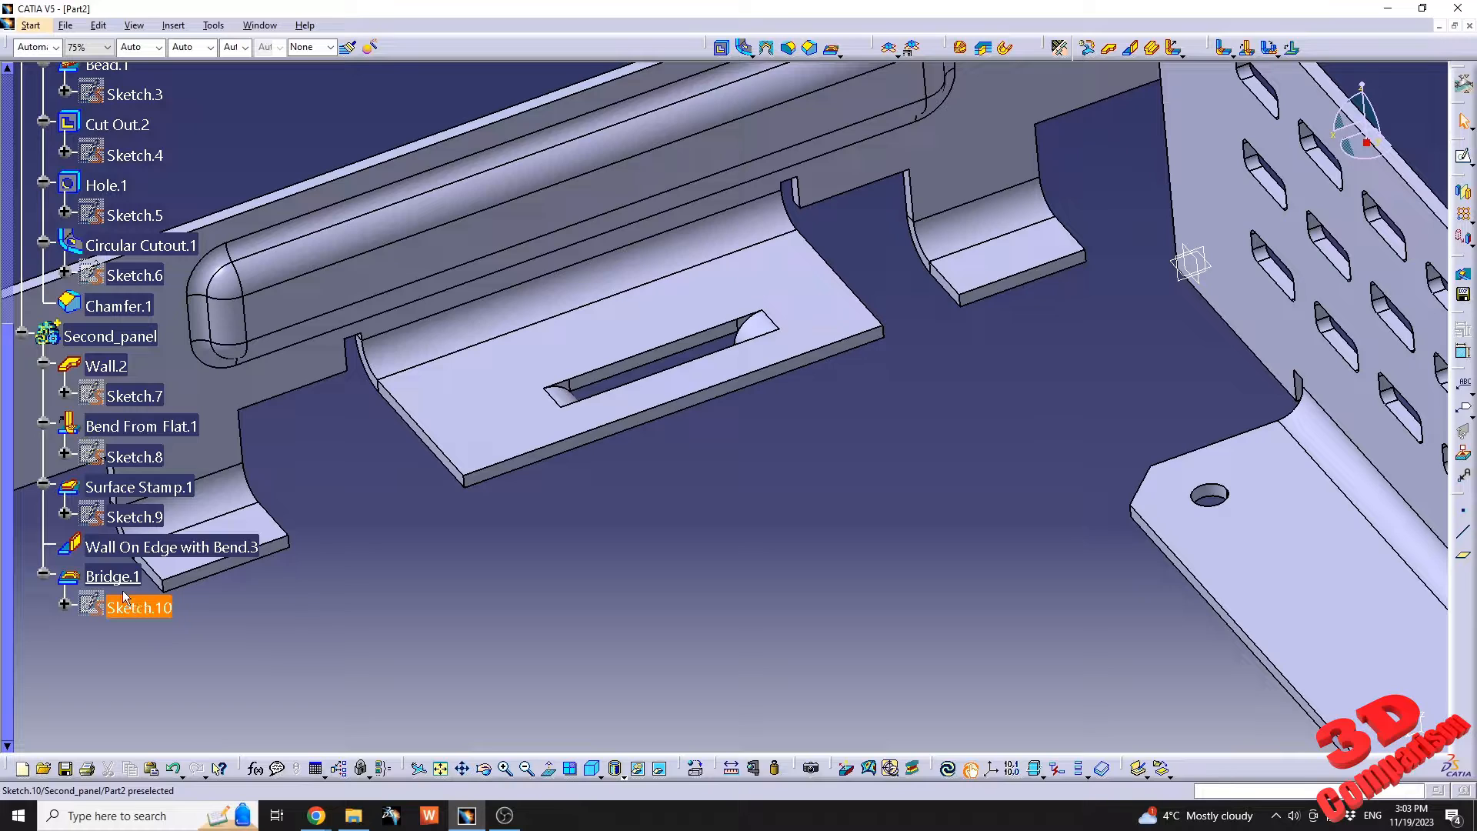
double_click(132, 609)
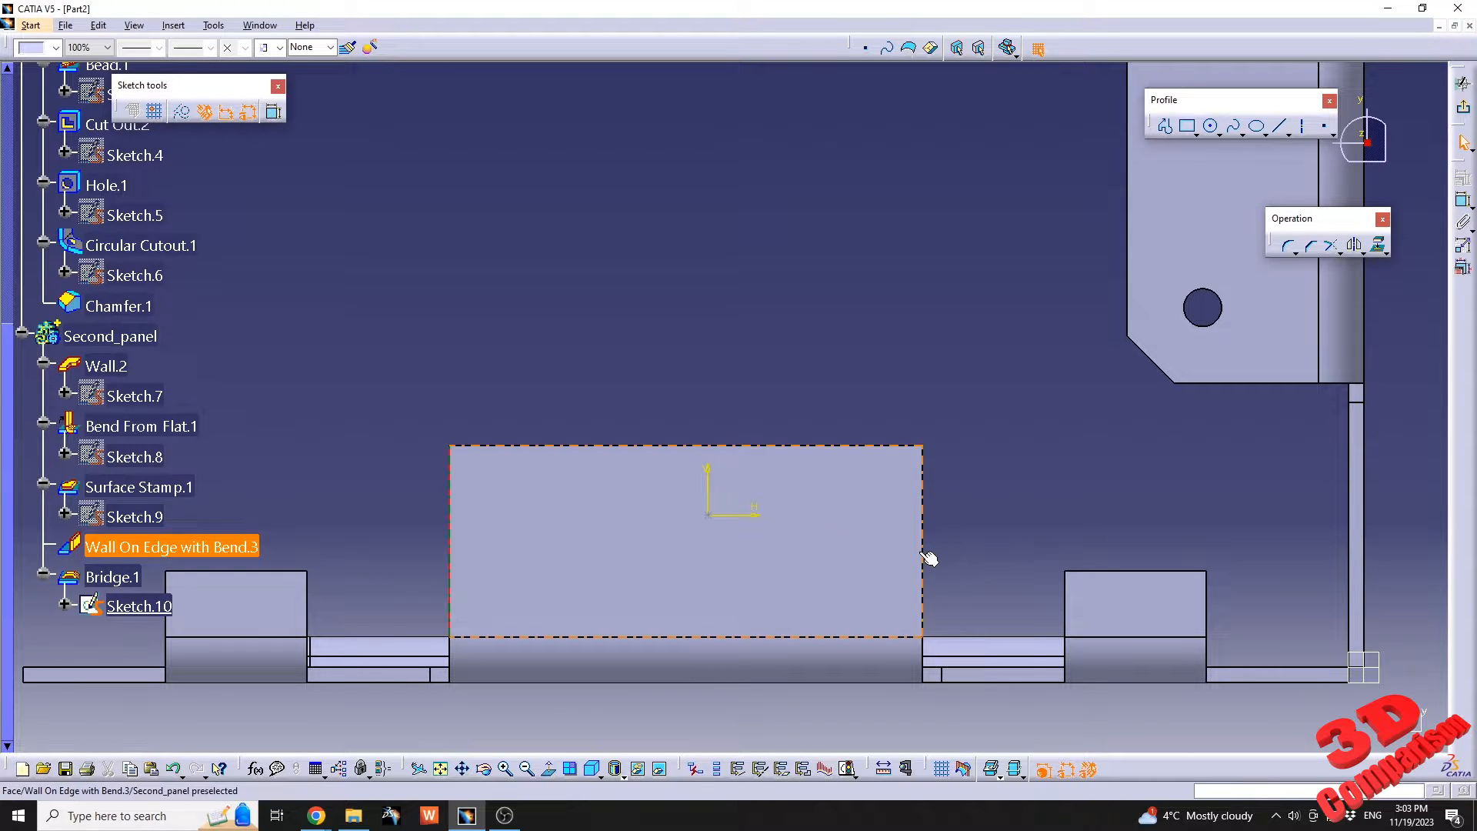
click(710, 511)
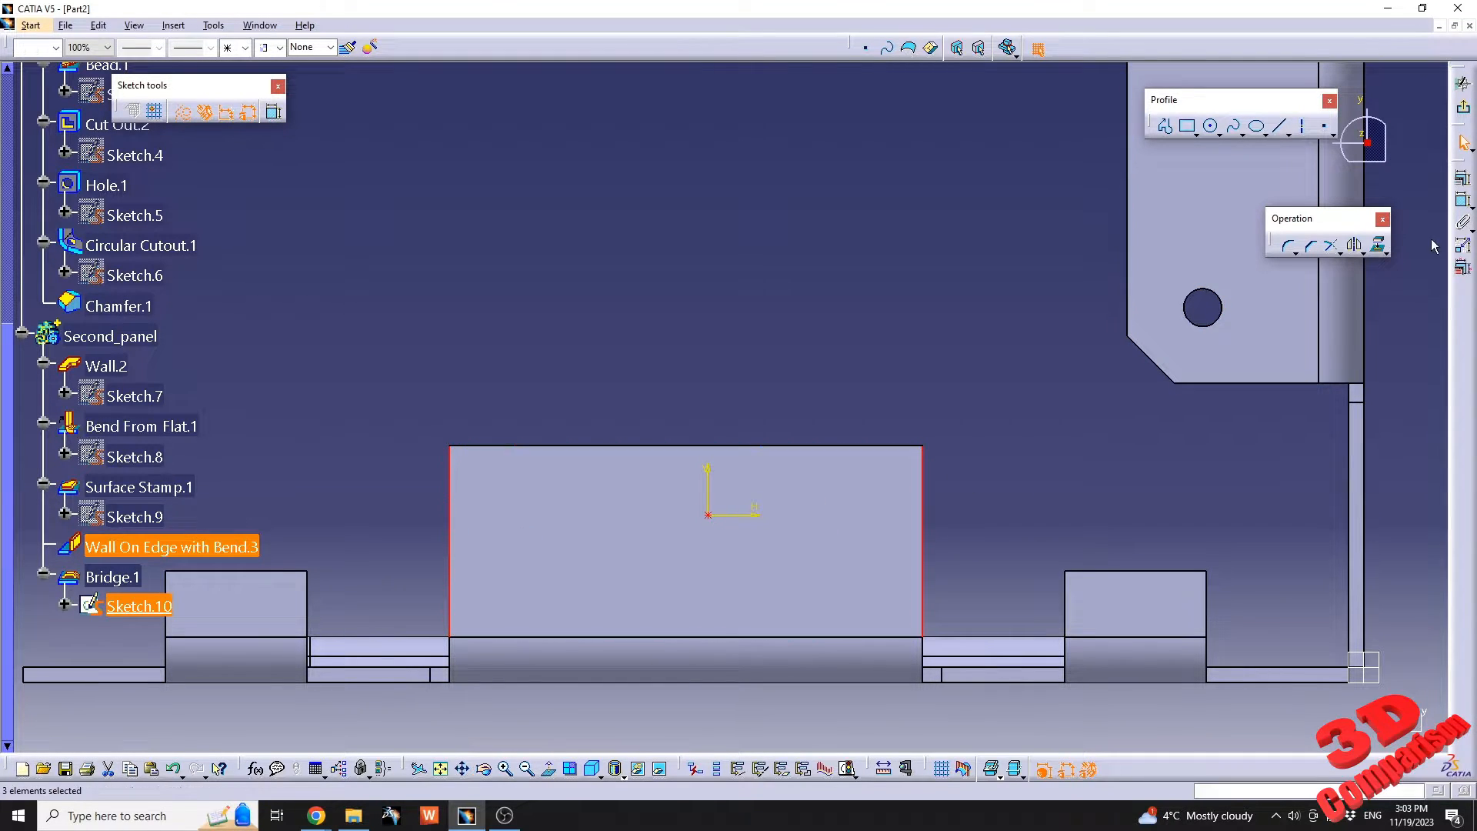
click(1464, 179)
click(400, 341)
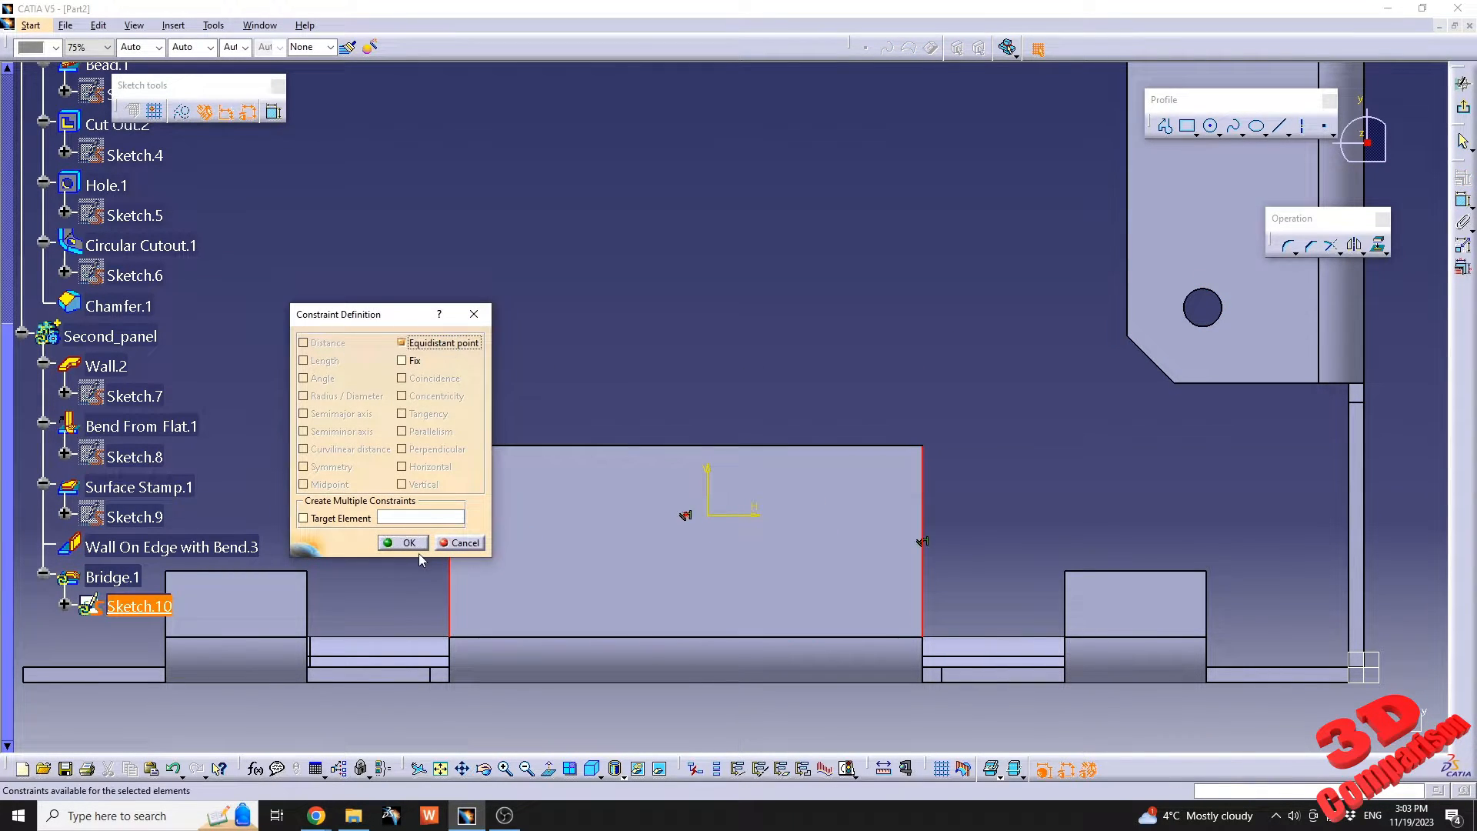
click(416, 540)
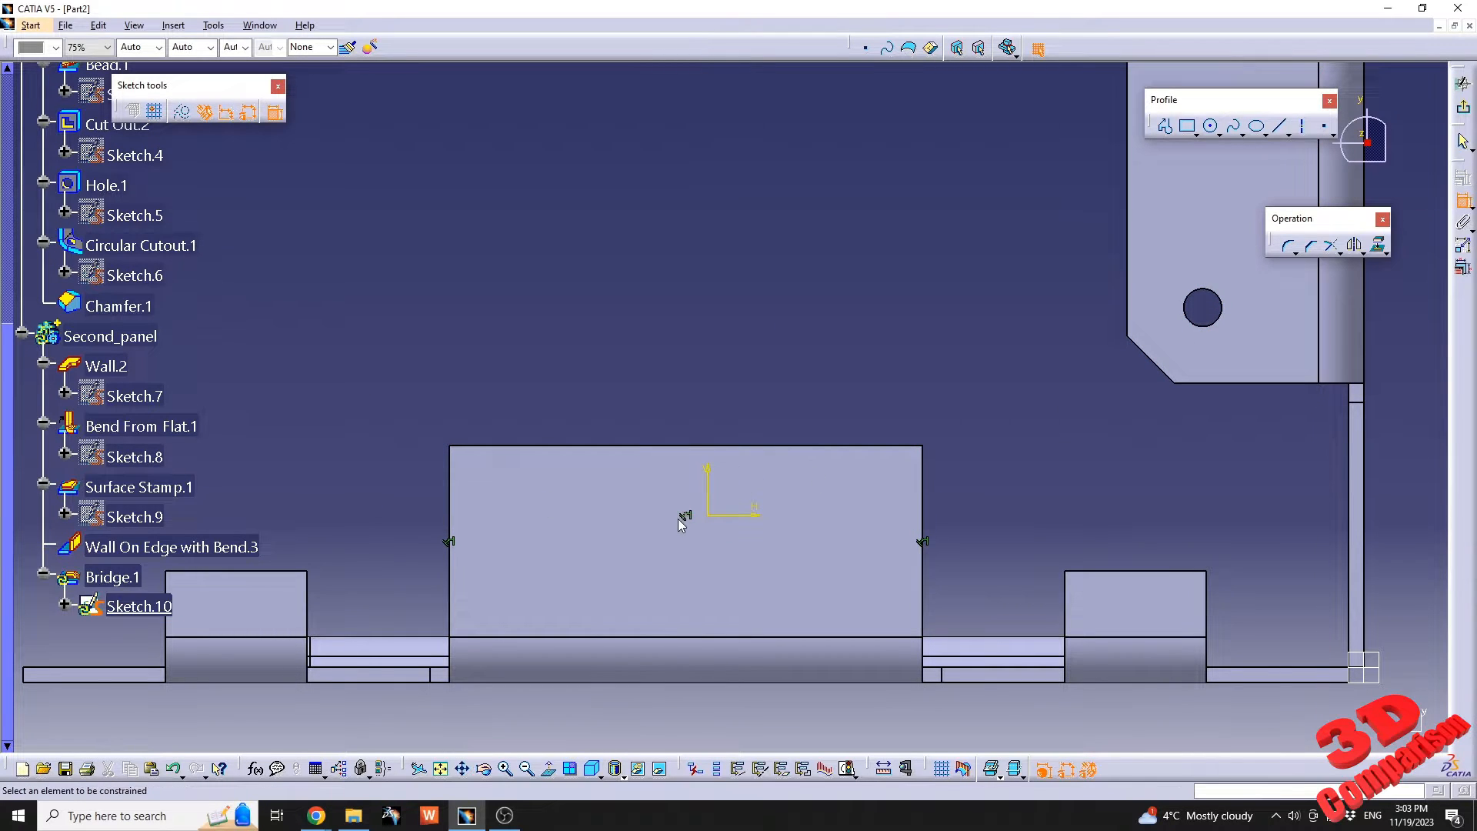
Dimension the bridge origin 10 mm from the flange's free long edge, exit the sketch and update the part.
click(709, 514)
click(725, 447)
click(733, 389)
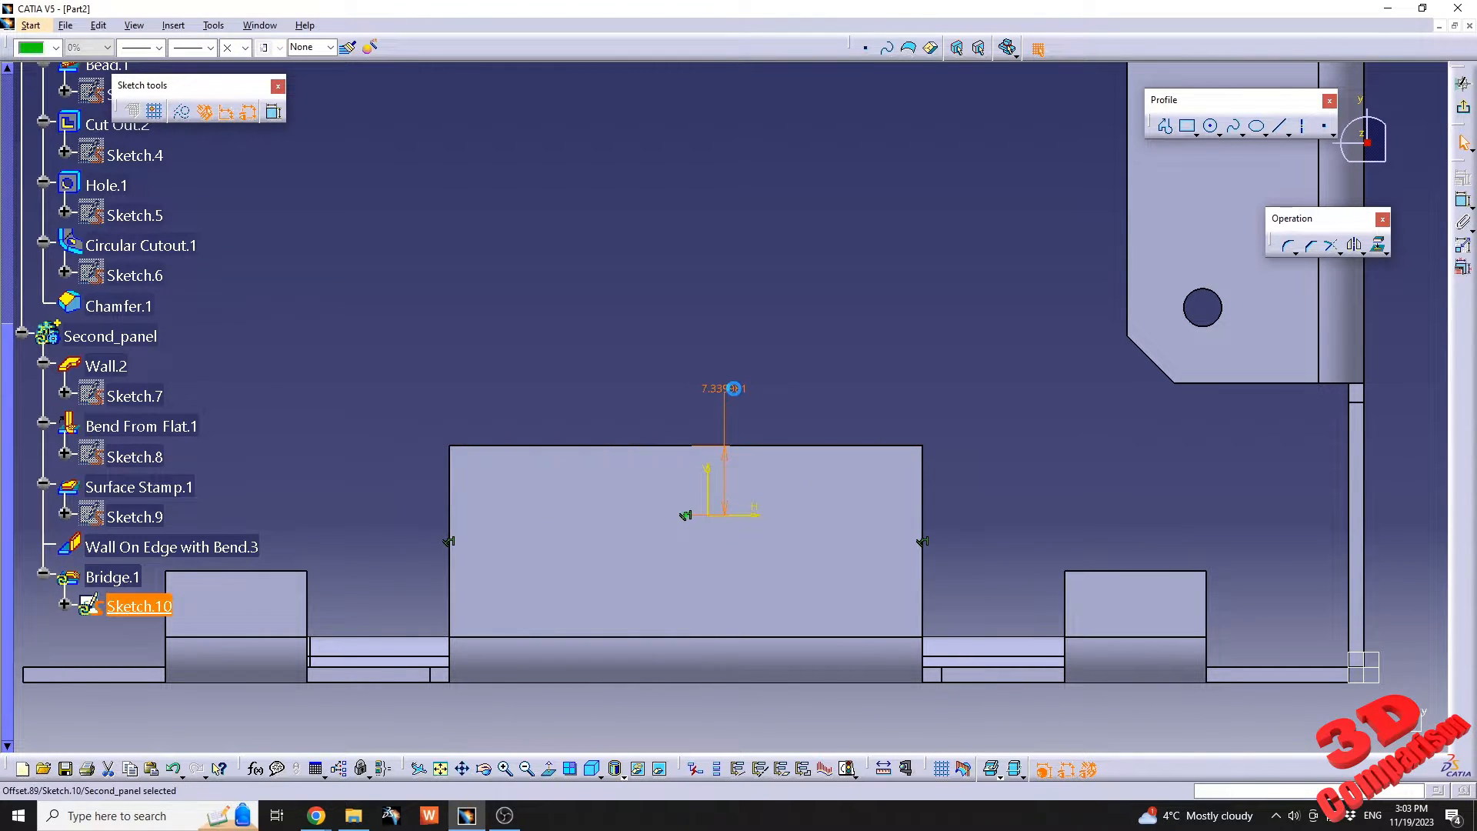
double_click(733, 389)
text(10)
key(Return)
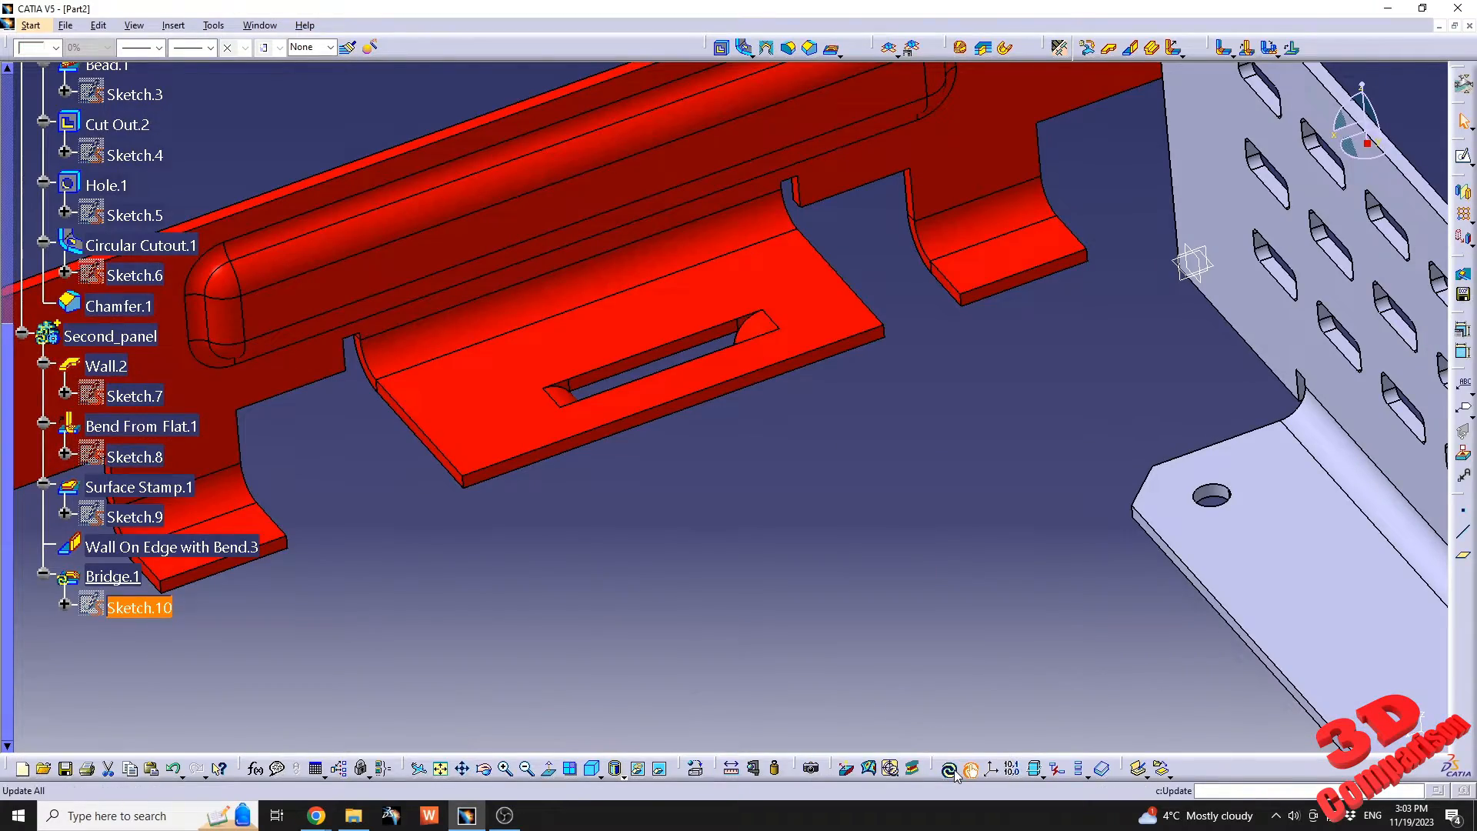
click(949, 768)
Insert a new body and define it as the in-work object, with both panel branches collapsed in the tree.
mouse_move(781, 481)
middle_down()
mouse_move(691, 290)
mouse_move(734, 493)
mouse_move(702, 526)
mouse_move(769, 420)
mouse_move(789, 454)
middle_up()
scroll(516, 377, up, 1)
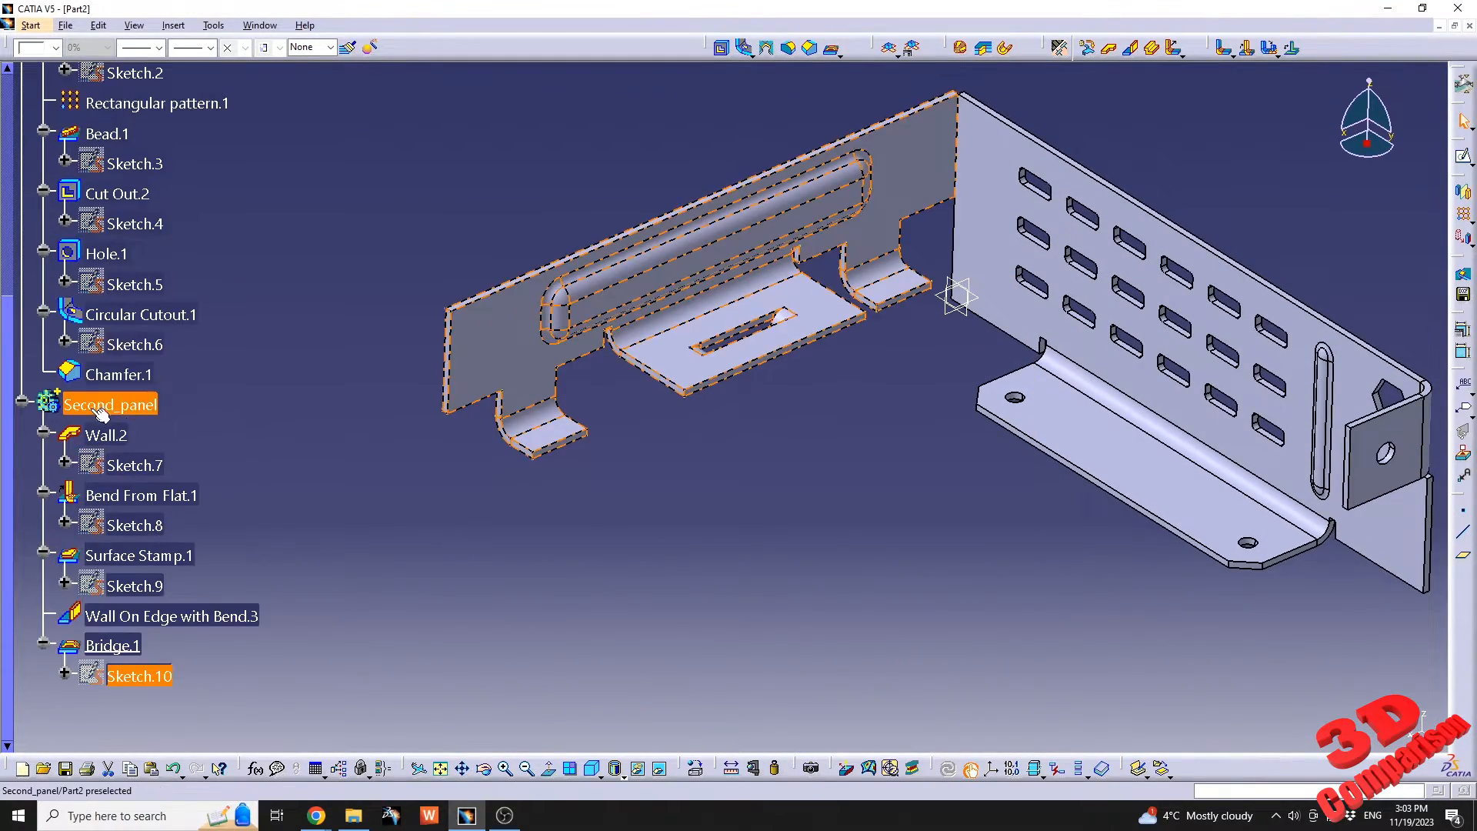
click(21, 403)
scroll(161, 355, up, 4)
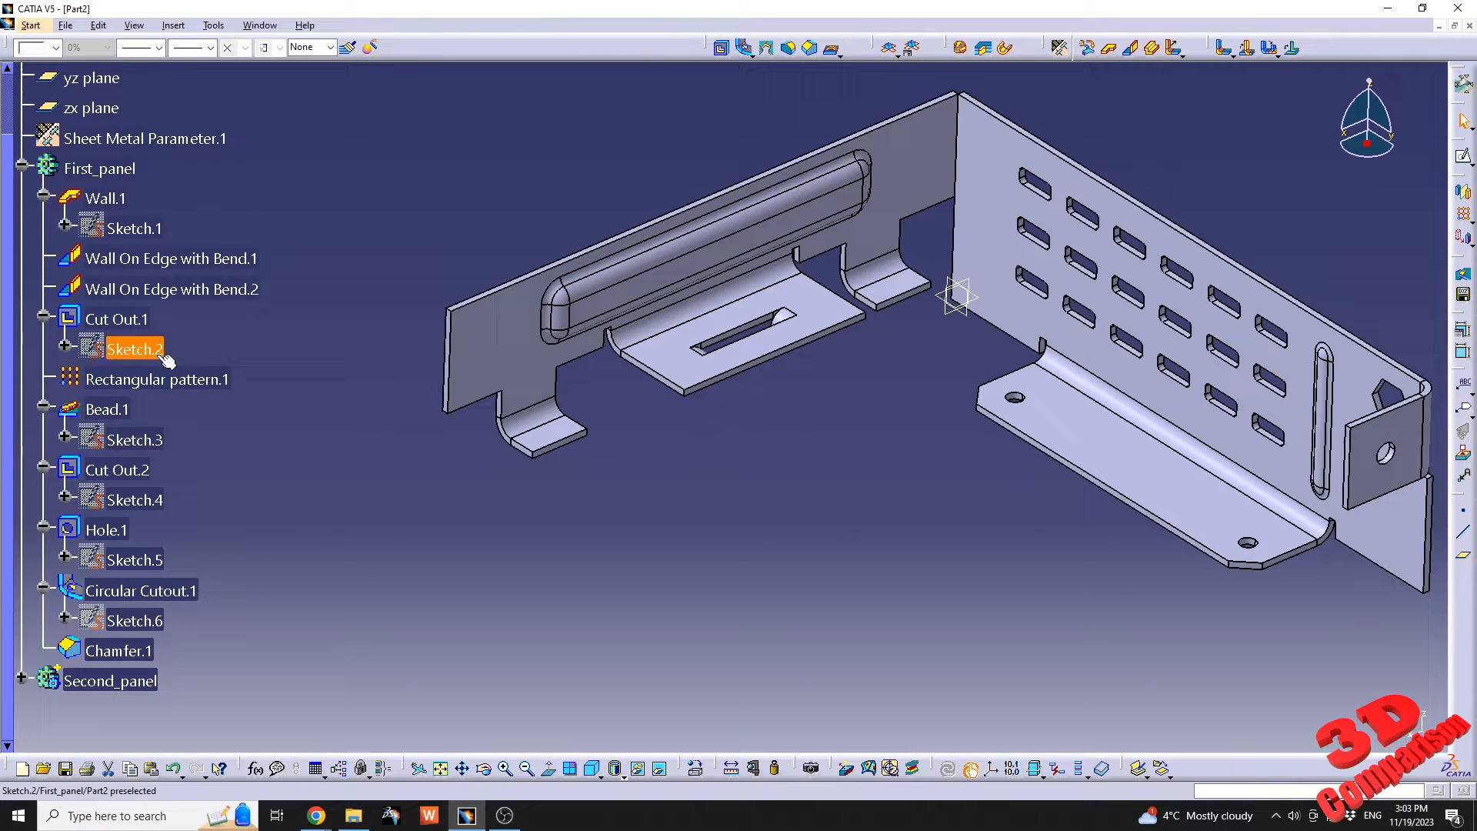
click(22, 166)
click(173, 26)
click(197, 63)
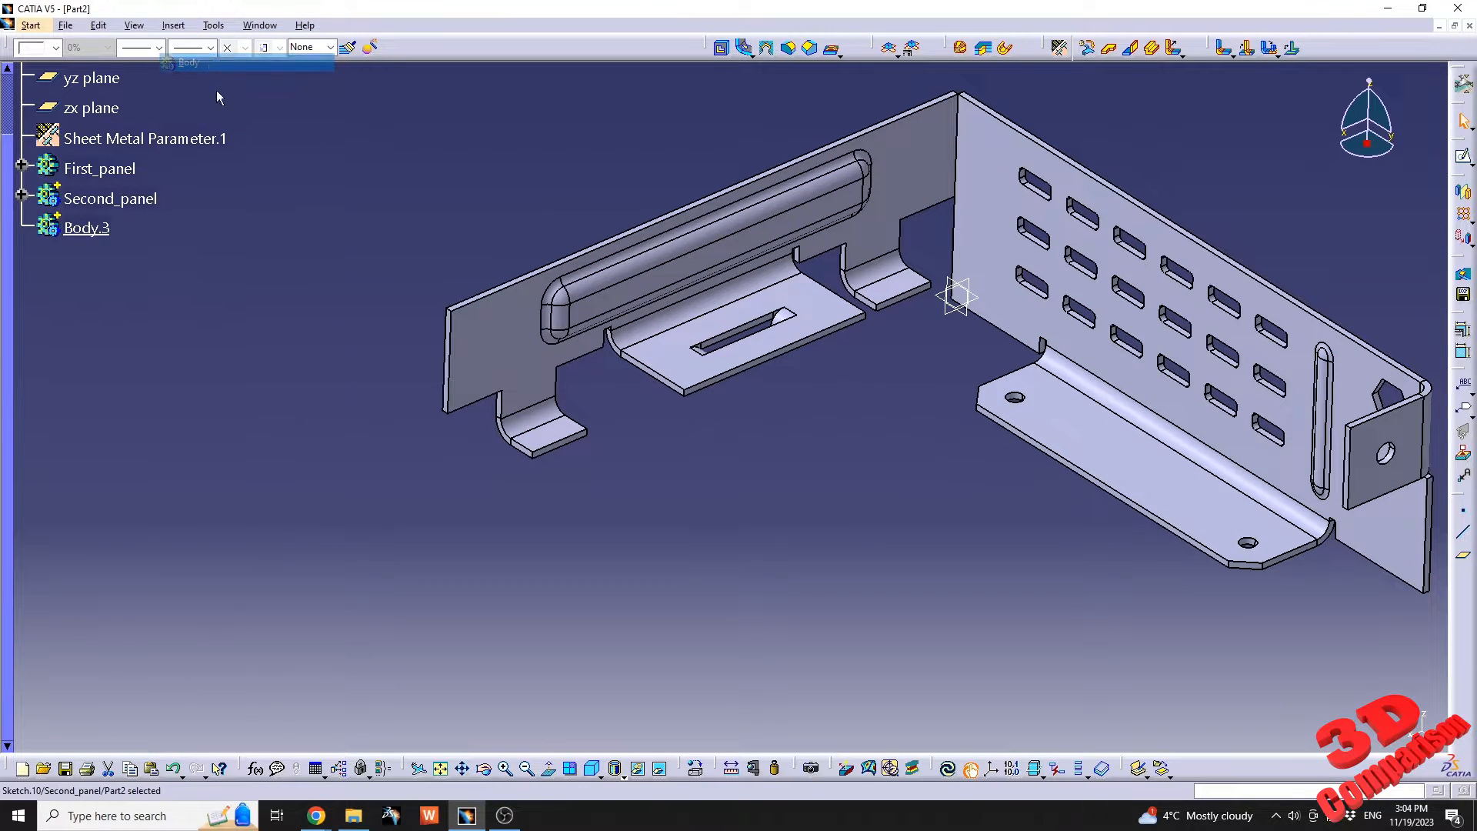
right_click(98, 231)
click(146, 336)
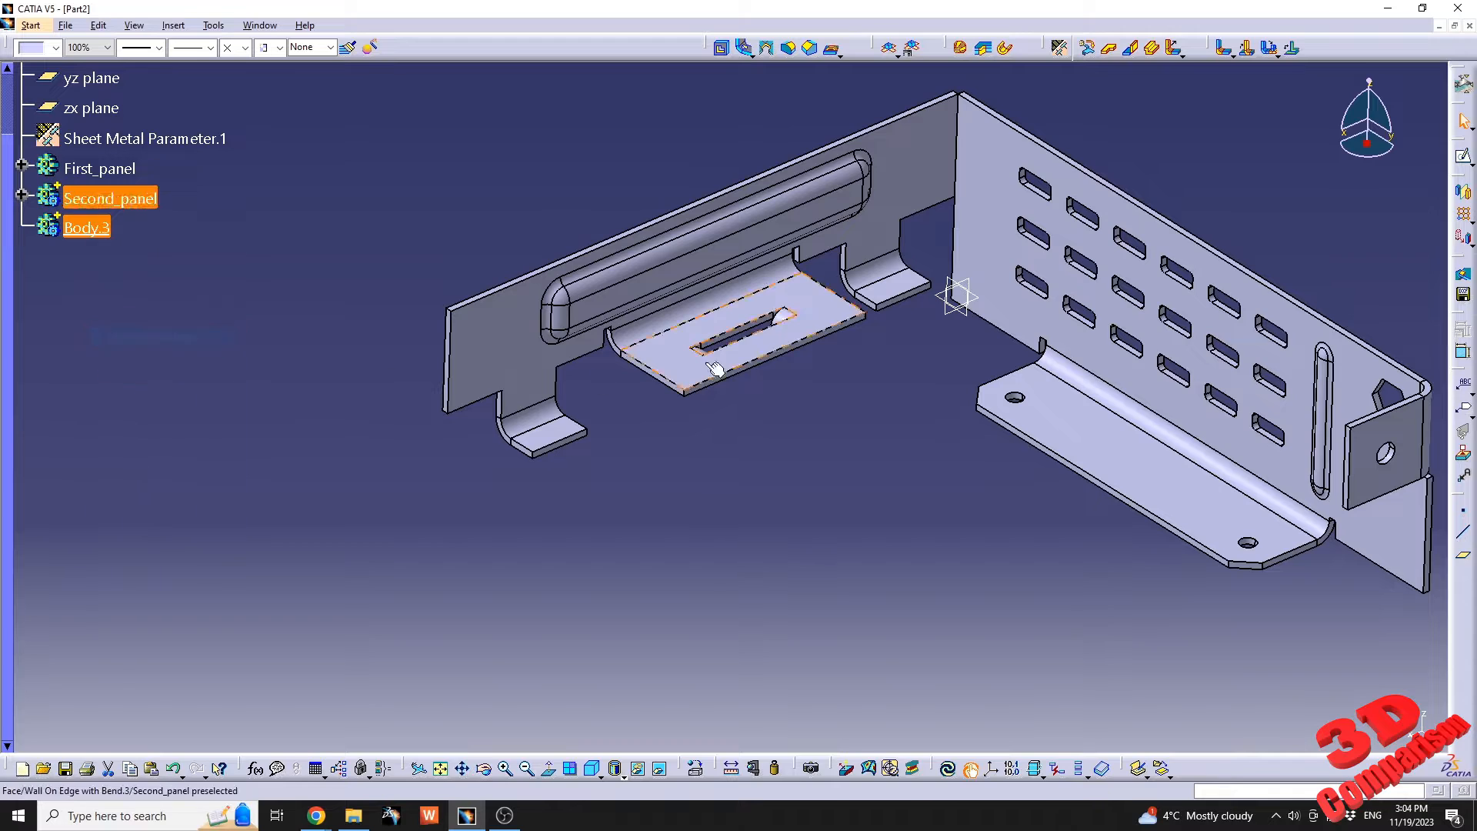
Rename the new body to Third_panel.
right_click(86, 224)
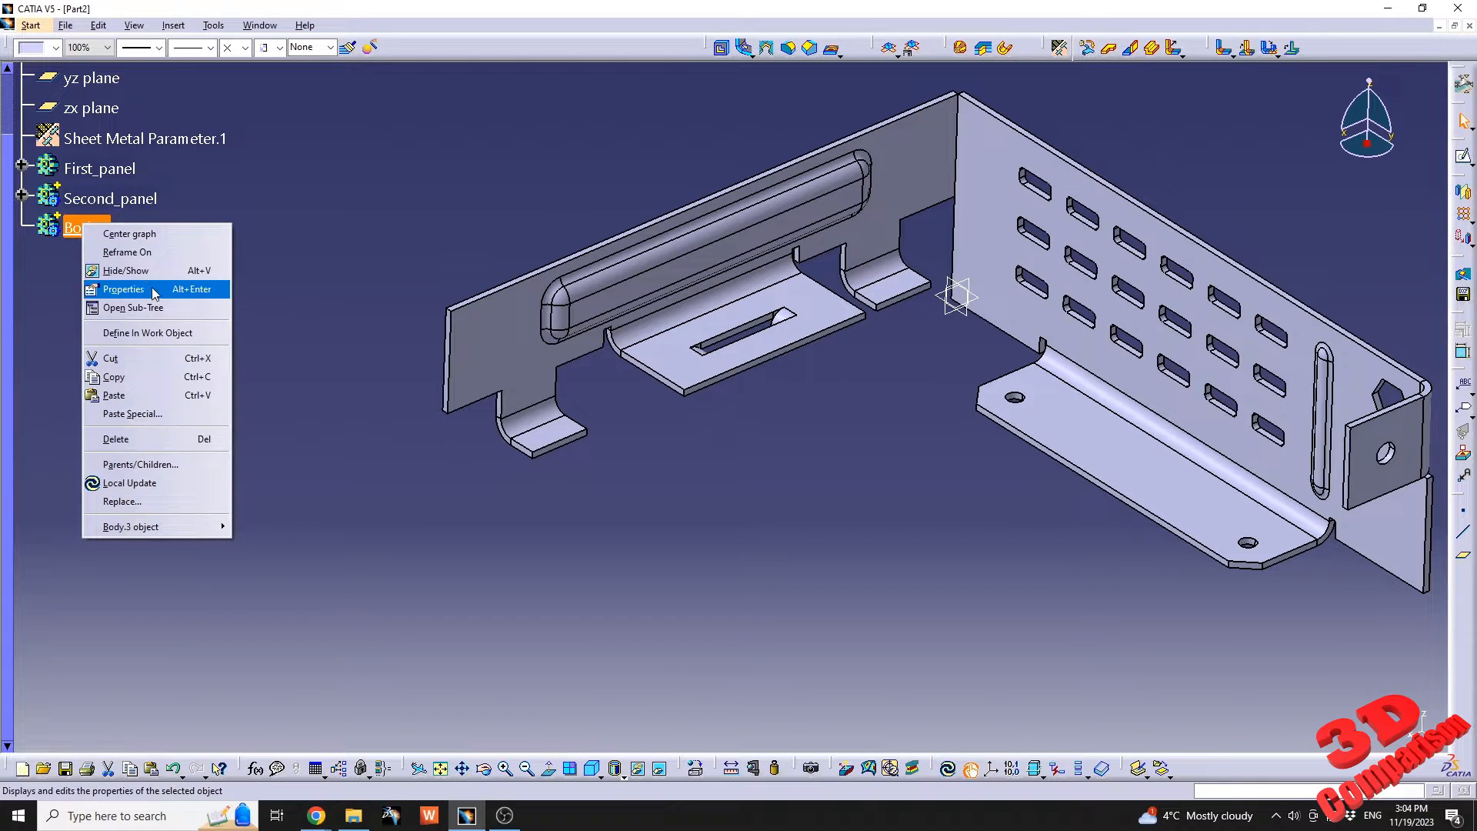
click(146, 290)
click(1096, 343)
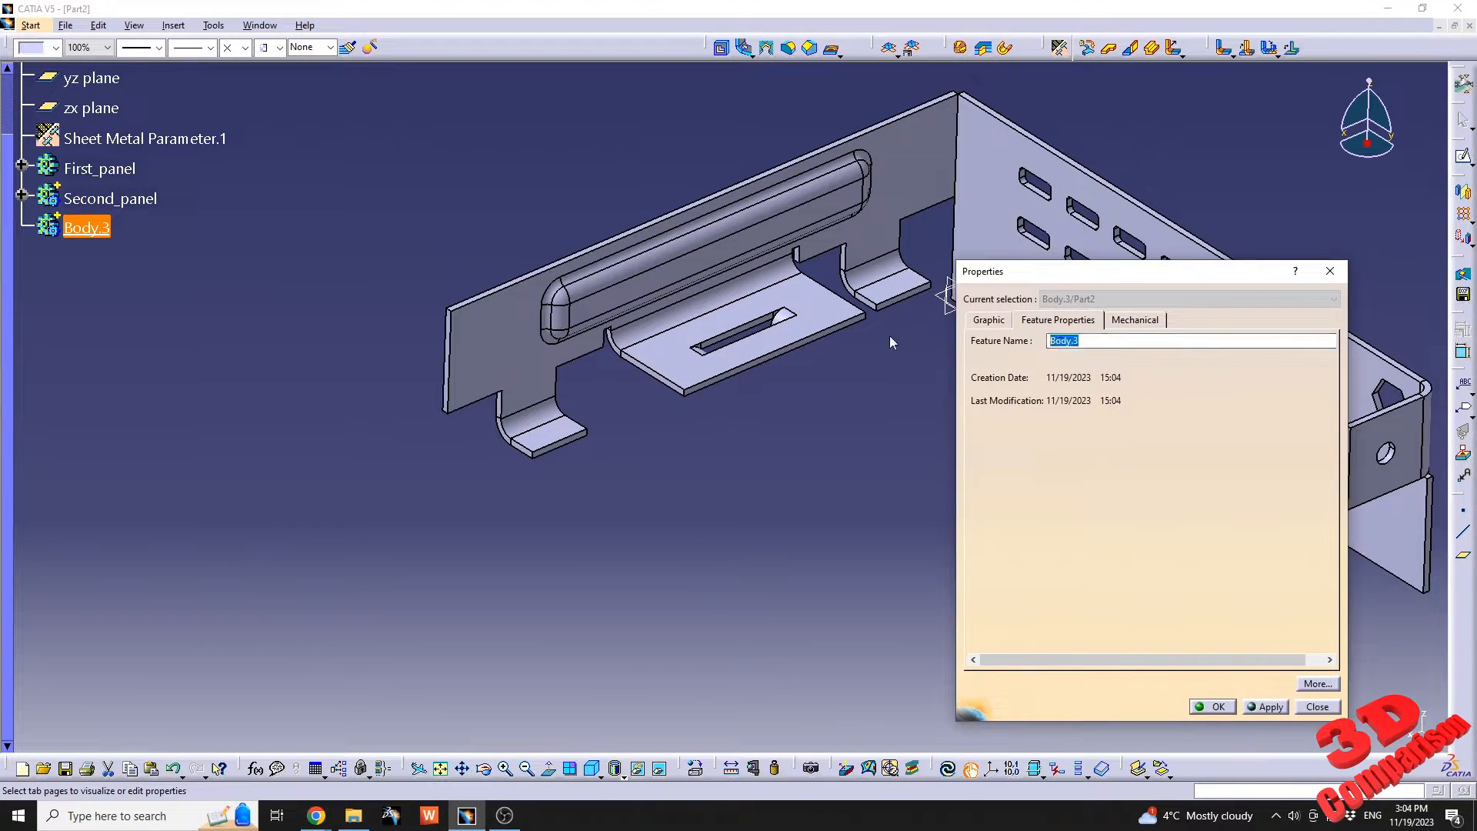
text(Third_panel)
key(Return)
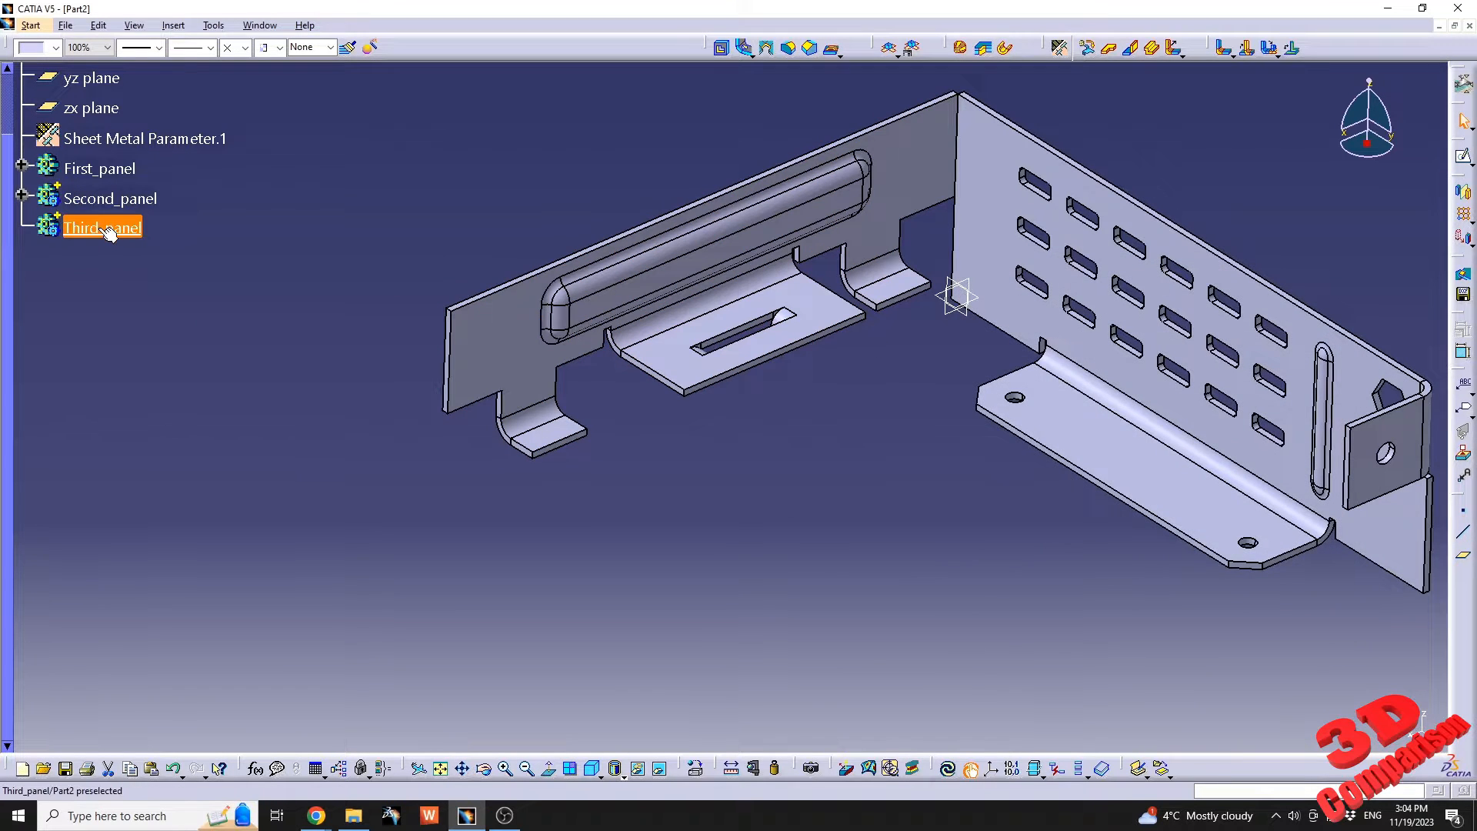
click(557, 491)
middle_drag(504, 427, 709, 306)
click(457, 212)
double_click(457, 212)
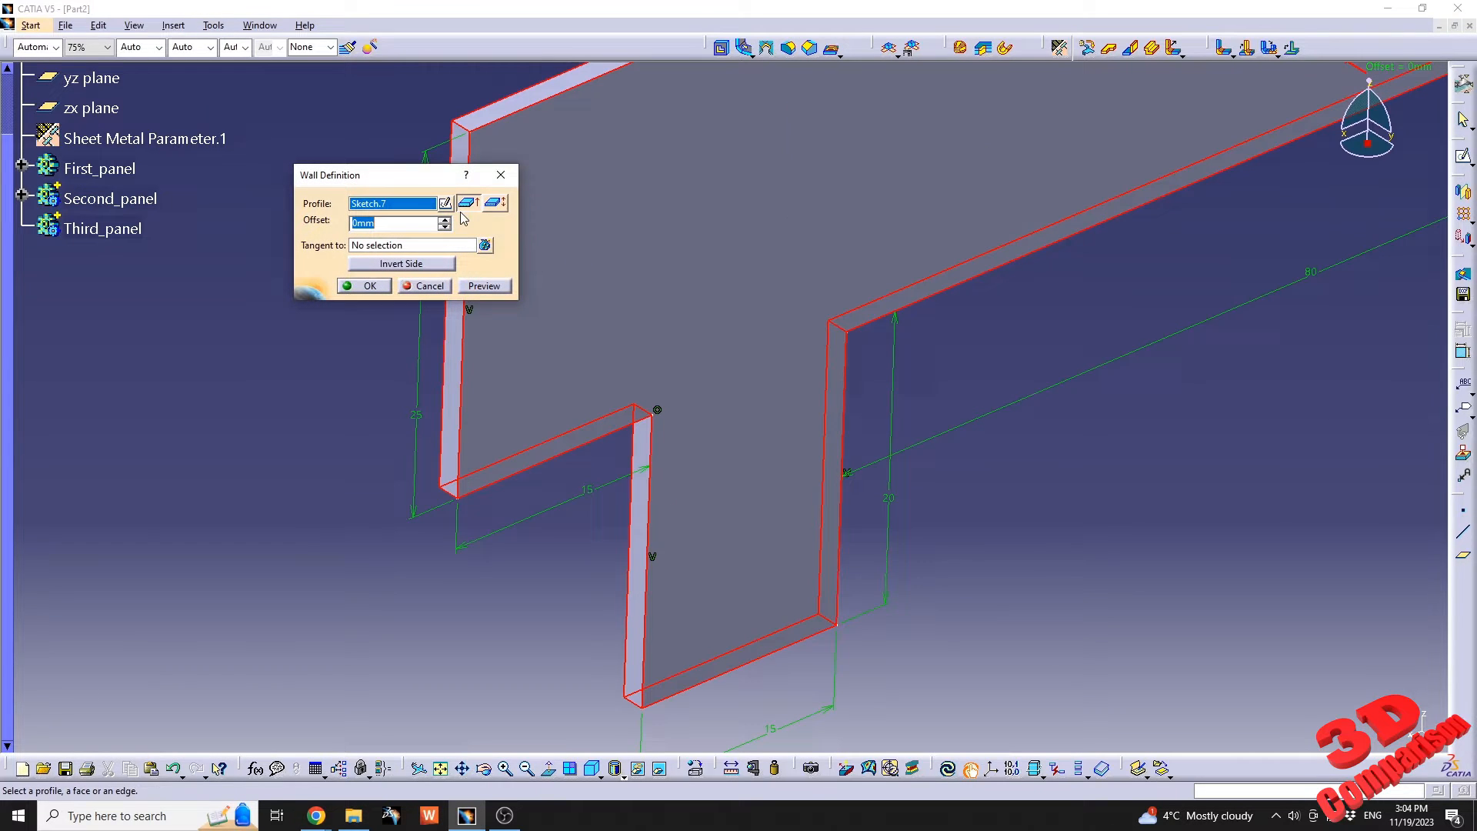
click(426, 285)
Open a sketch on the narrow end face of the second panel's wall.
click(464, 218)
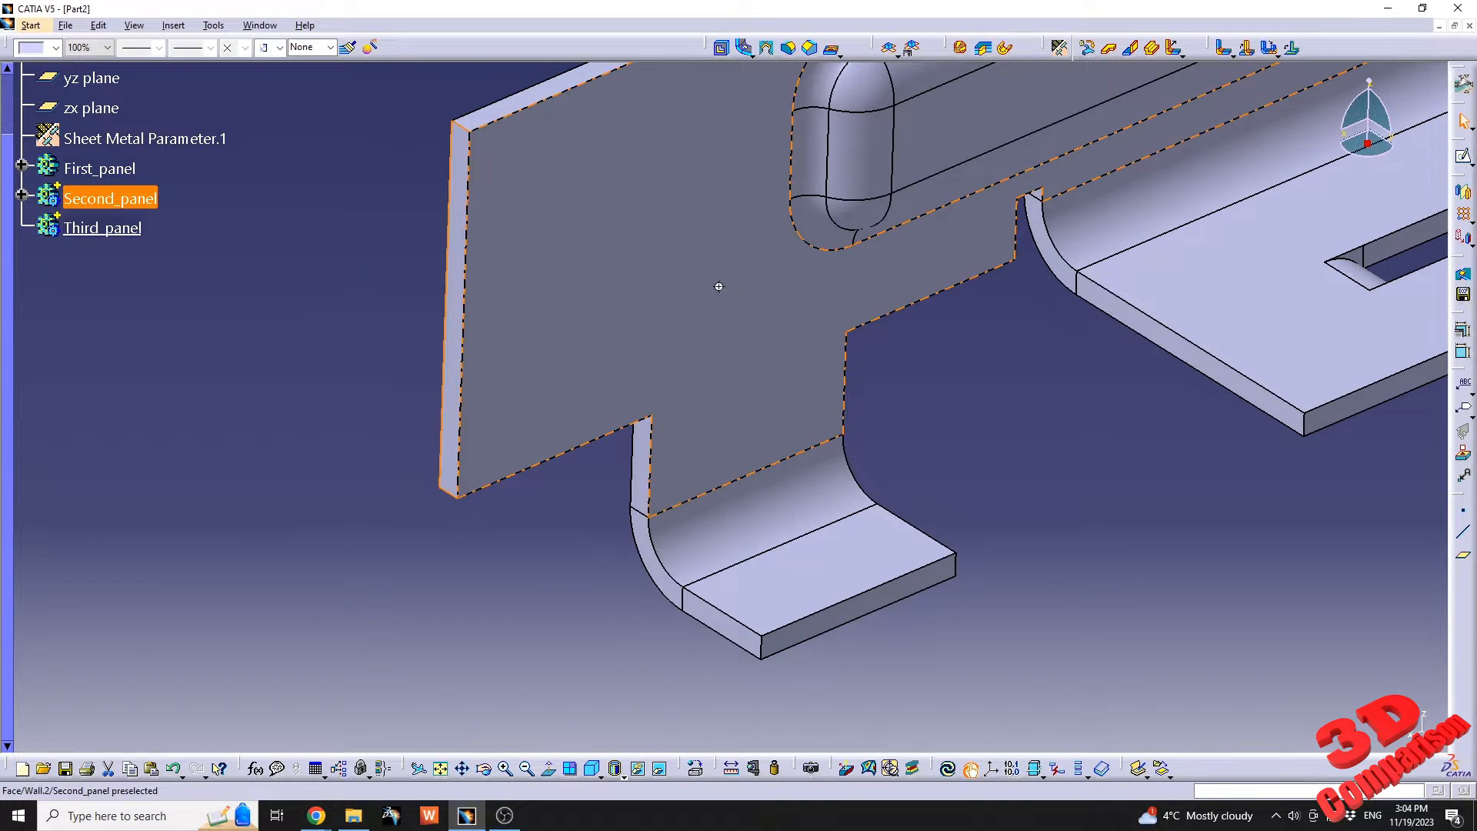
middle_drag(719, 287, 639, 412)
click(1466, 159)
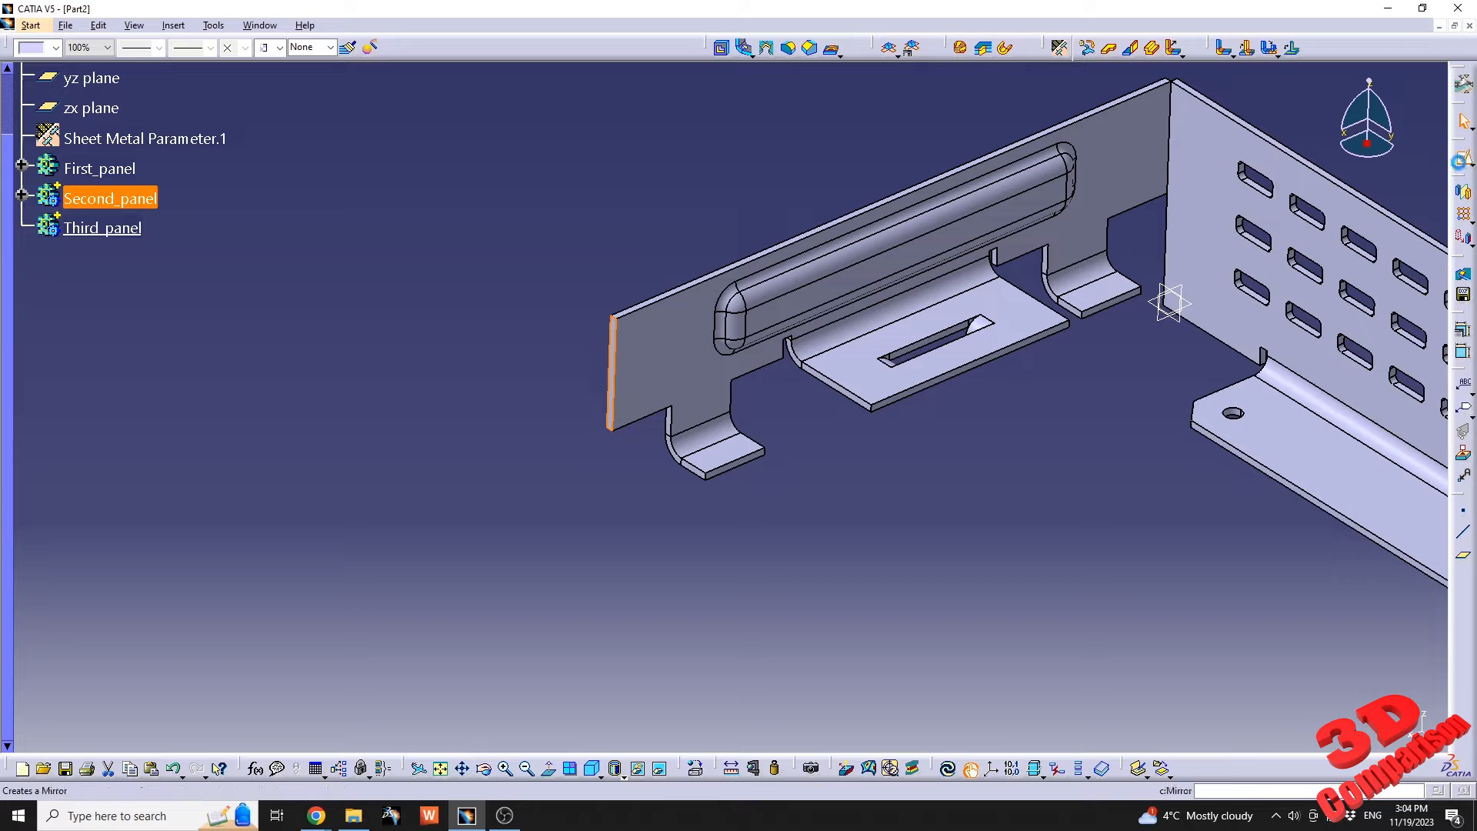
click(613, 365)
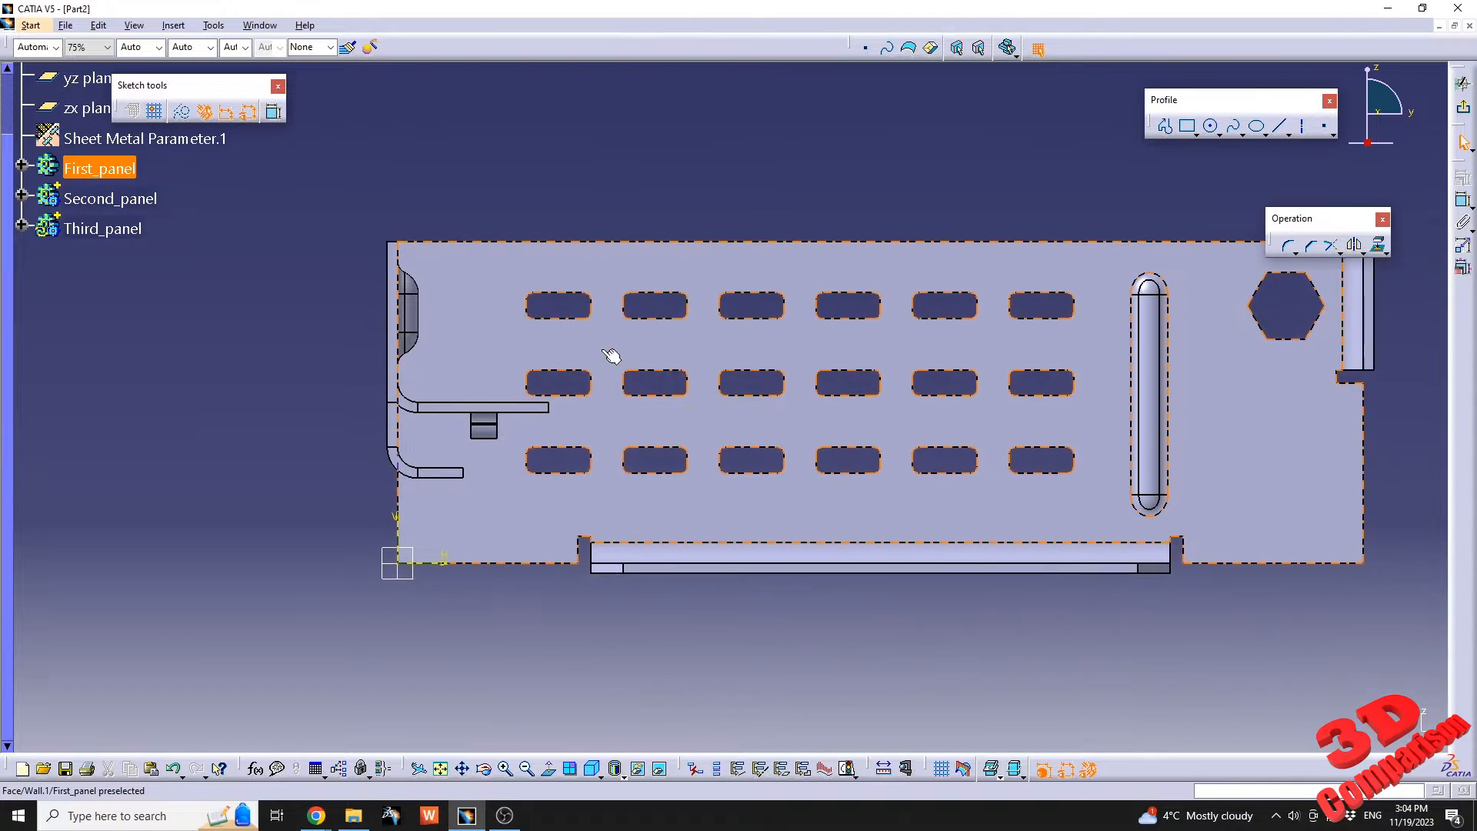
Sketch a rectangle about 153 mm wide and 55 mm high starting from the sketch origin.
click(1188, 127)
click(397, 562)
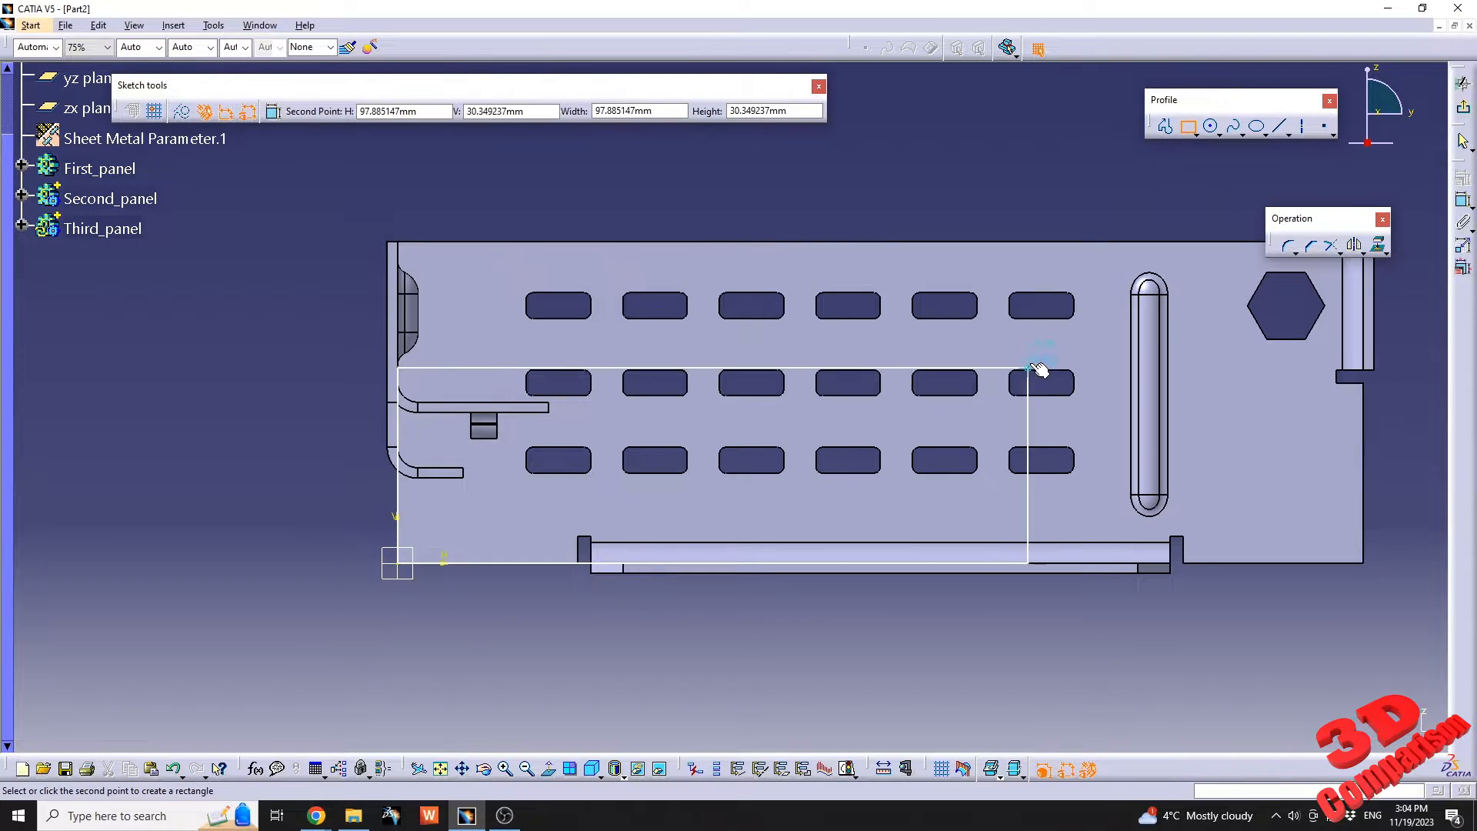
middle_click(1029, 368)
click(1113, 247)
click(1203, 345)
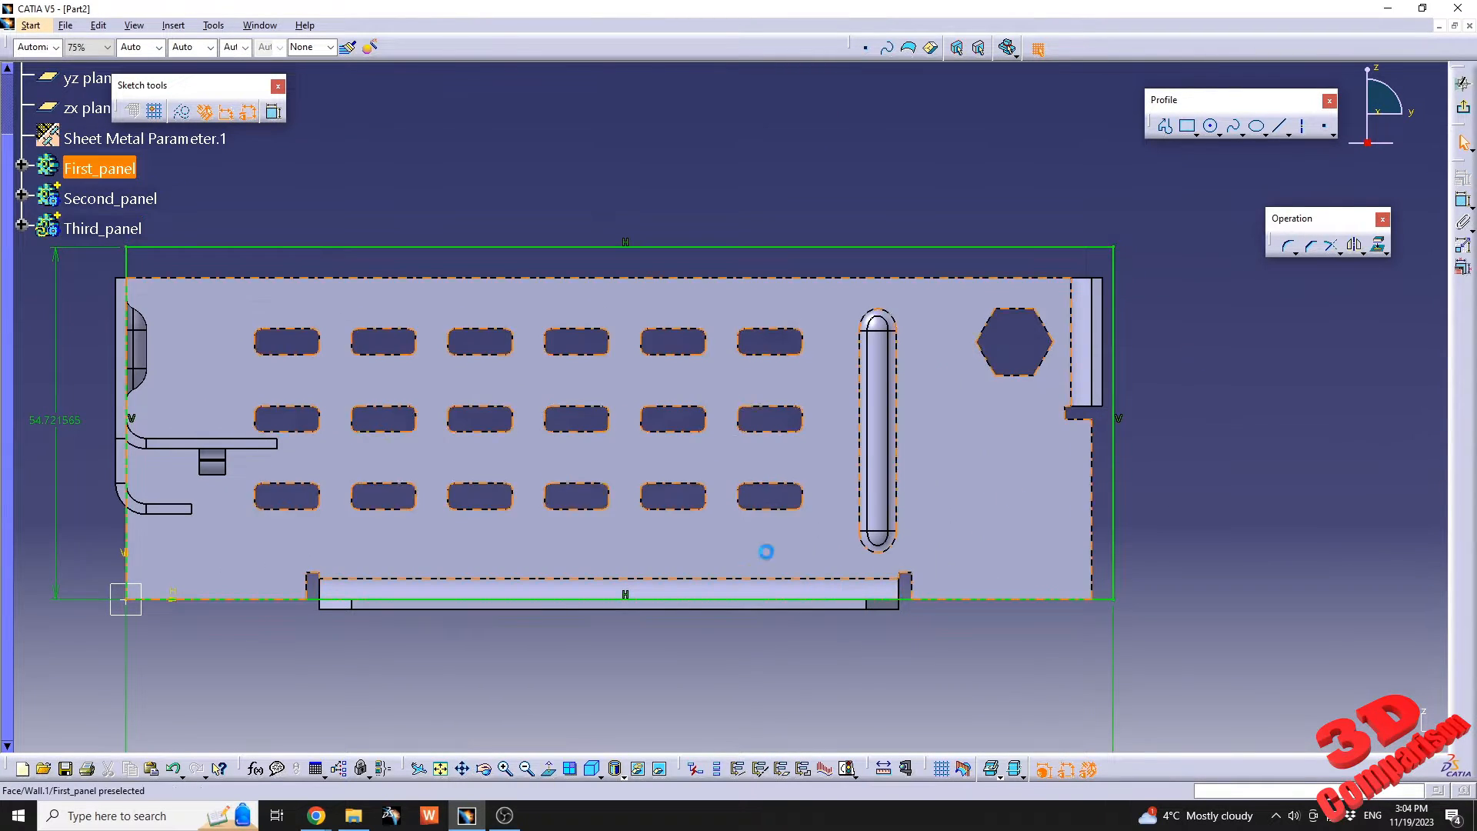
Set the rectangle's width to 150 mm and its height to 50 mm, and exit the sketch.
double_click(704, 531)
text(150)
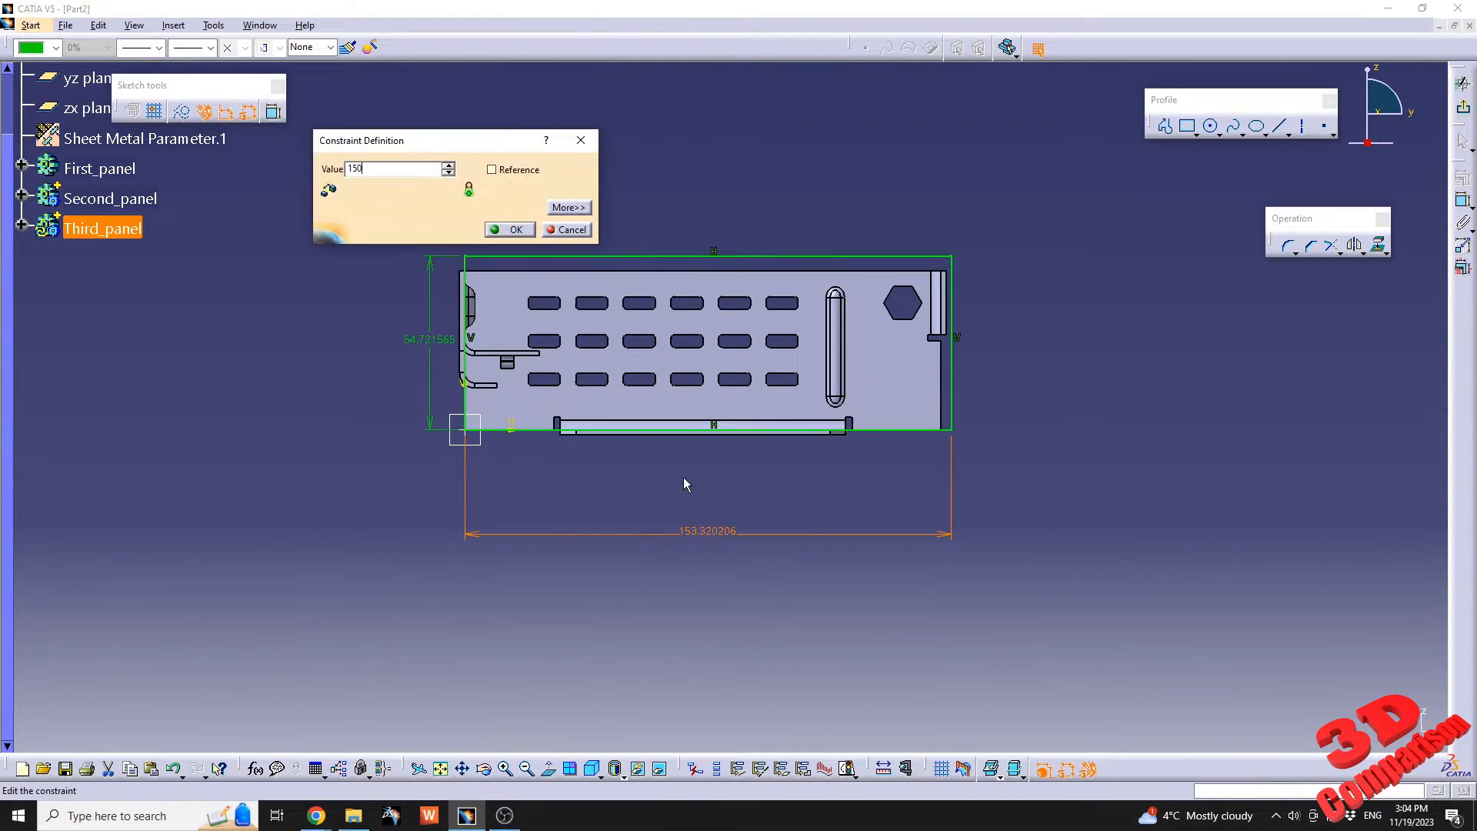
key(Return)
double_click(435, 346)
text(50)
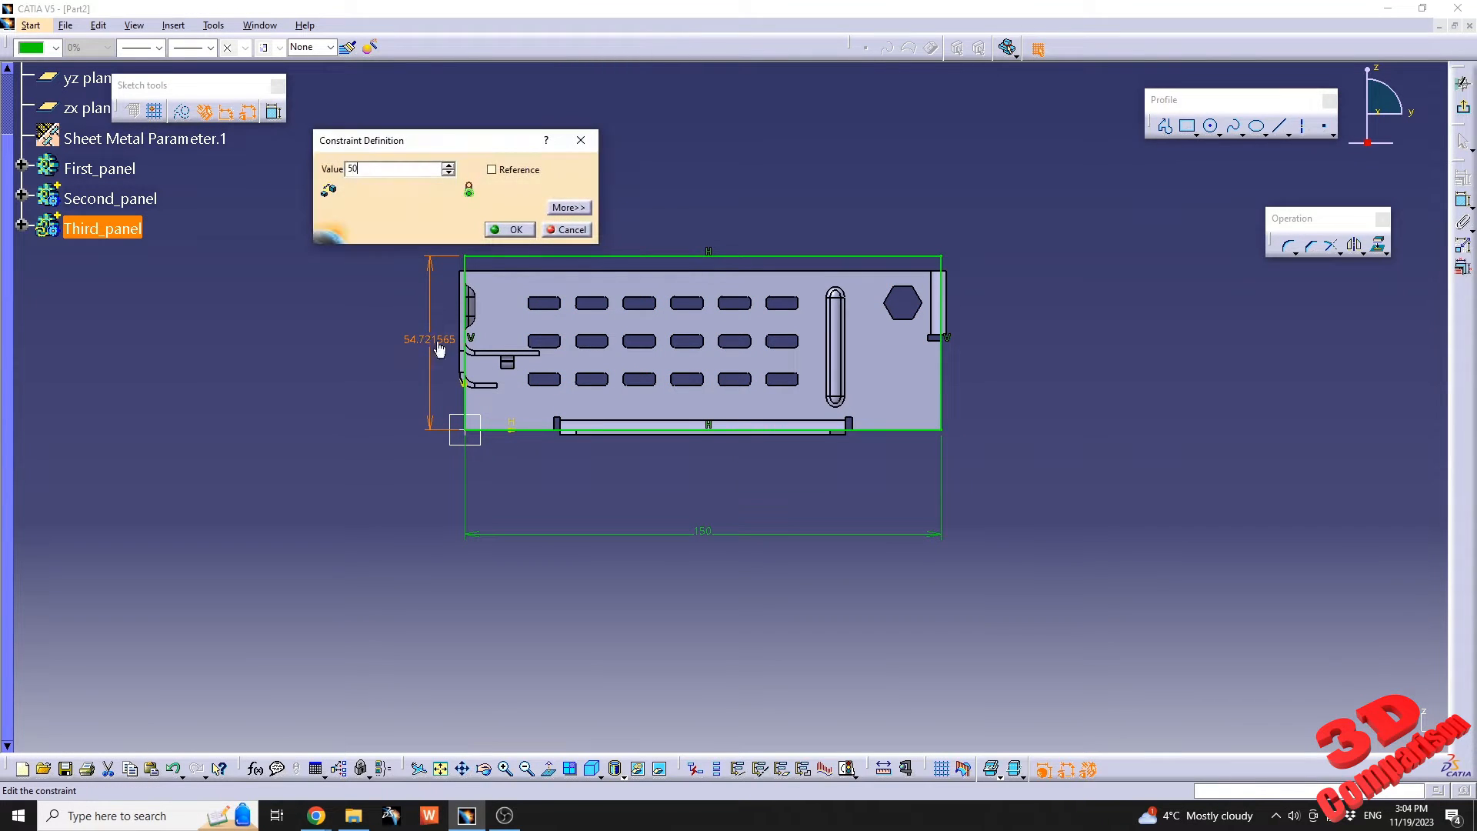
key(Return)
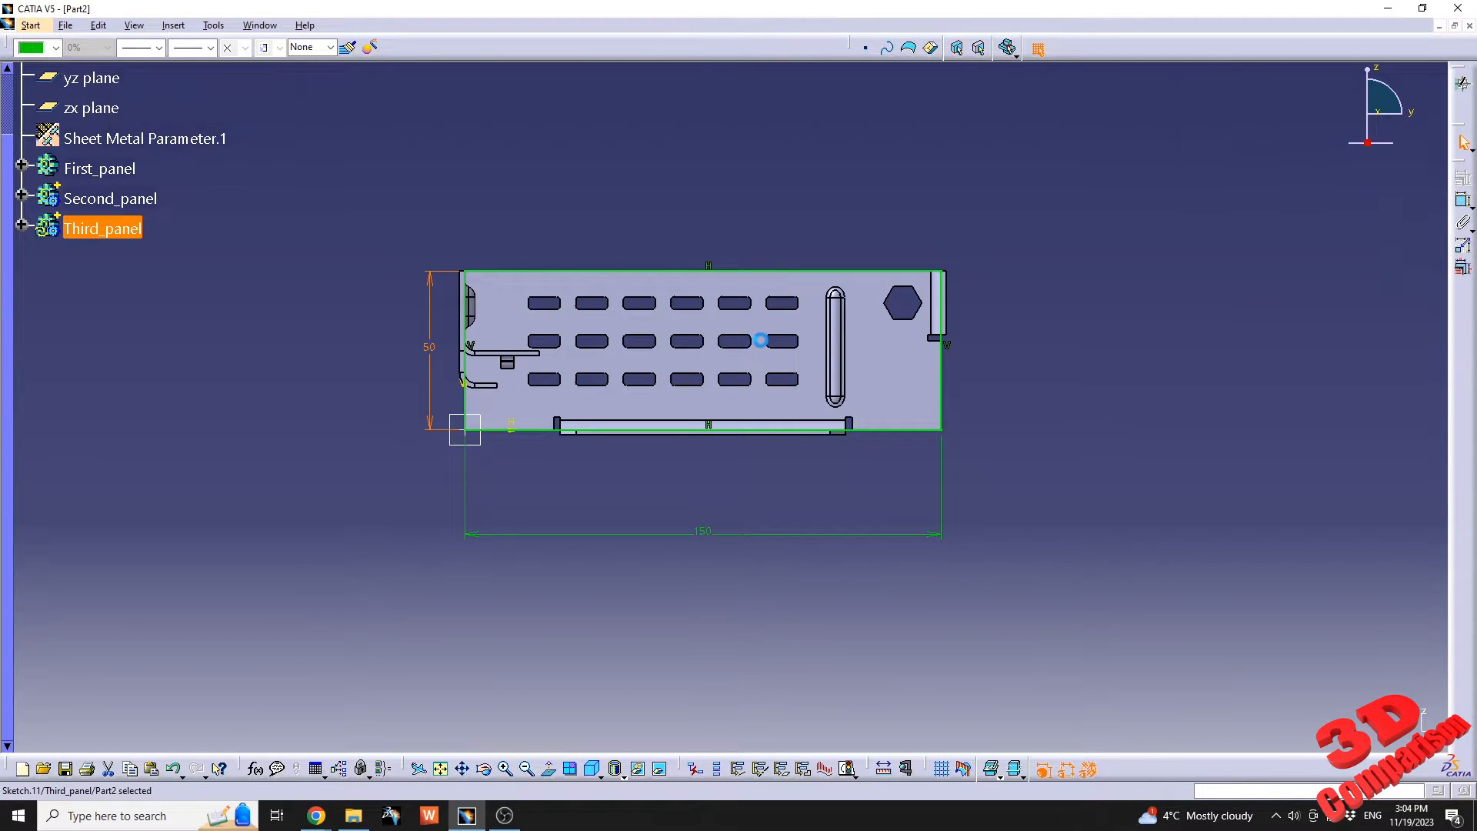
Create the third panel's base wall from the 150 × 50 mm rectangle sketch with a 0 mm offset.
click(1109, 48)
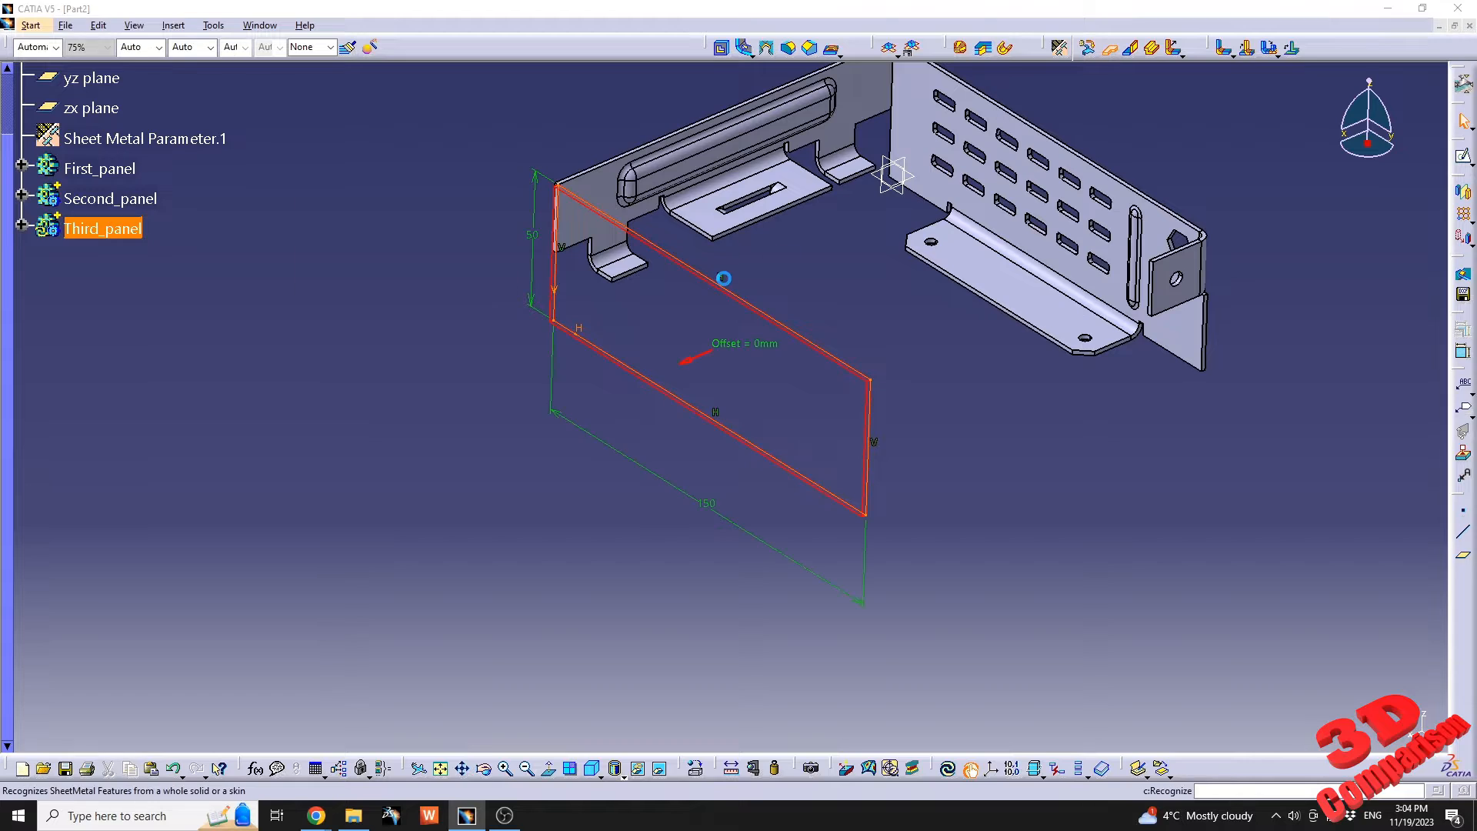
mouse_move(722, 282)
middle_down()
mouse_move(788, 465)
mouse_move(685, 549)
middle_up()
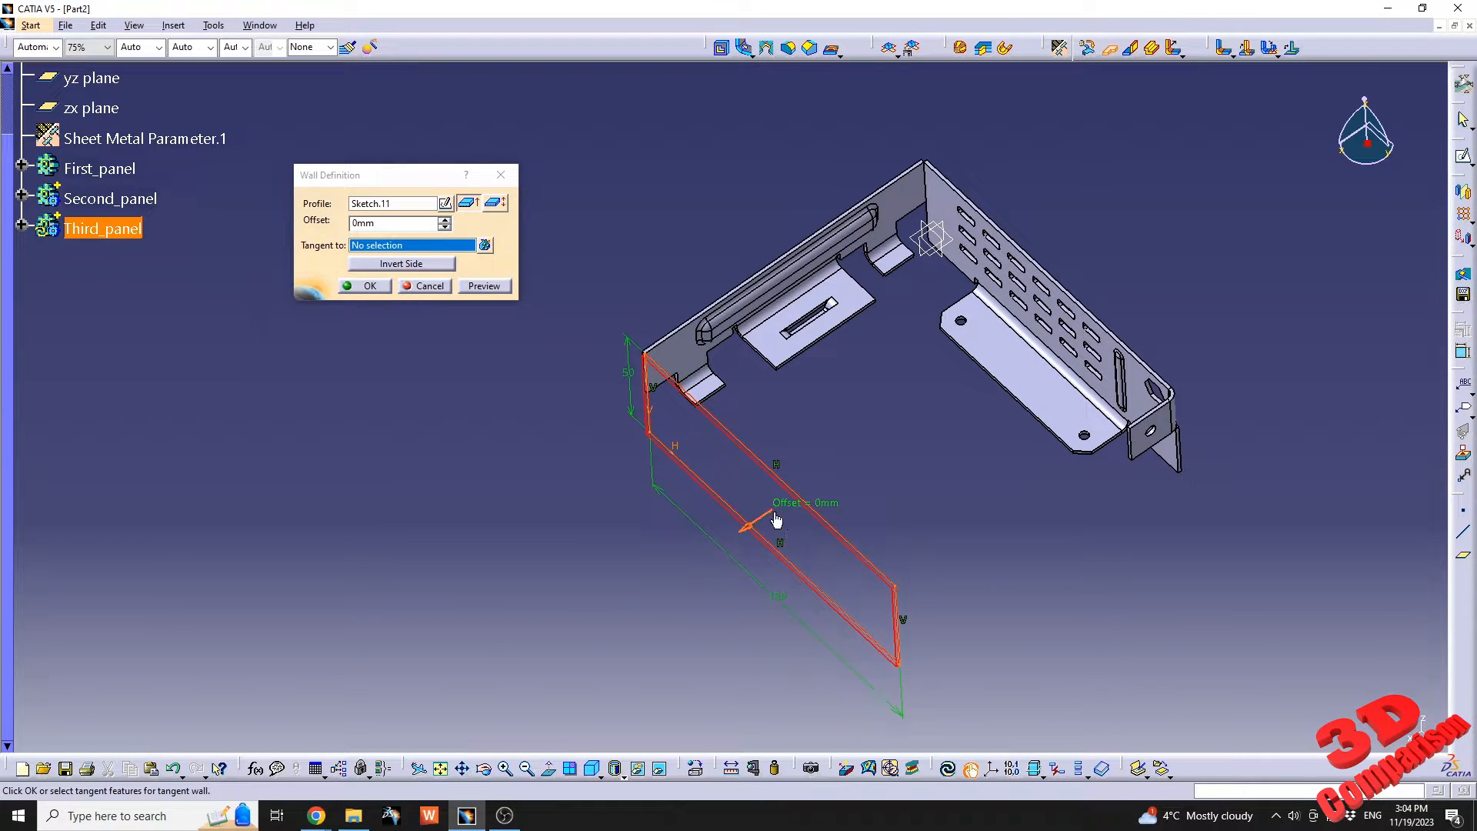
click(368, 286)
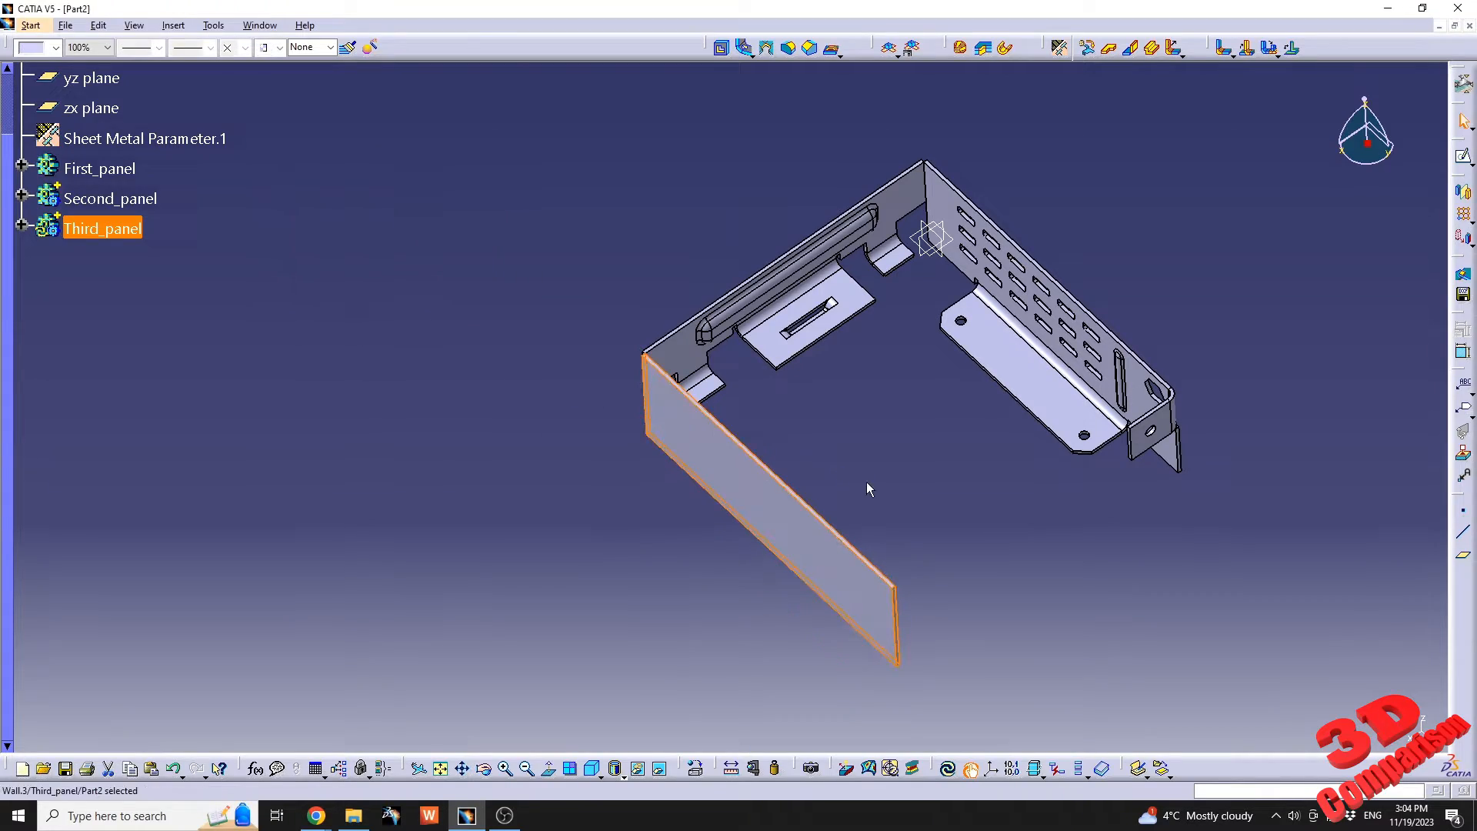
Add a 25 mm, 90-degree wall with bend along the third panel's long lower edge, with left and right offsets of -20 mm.
middle_drag(866, 482, 732, 534)
click(900, 580)
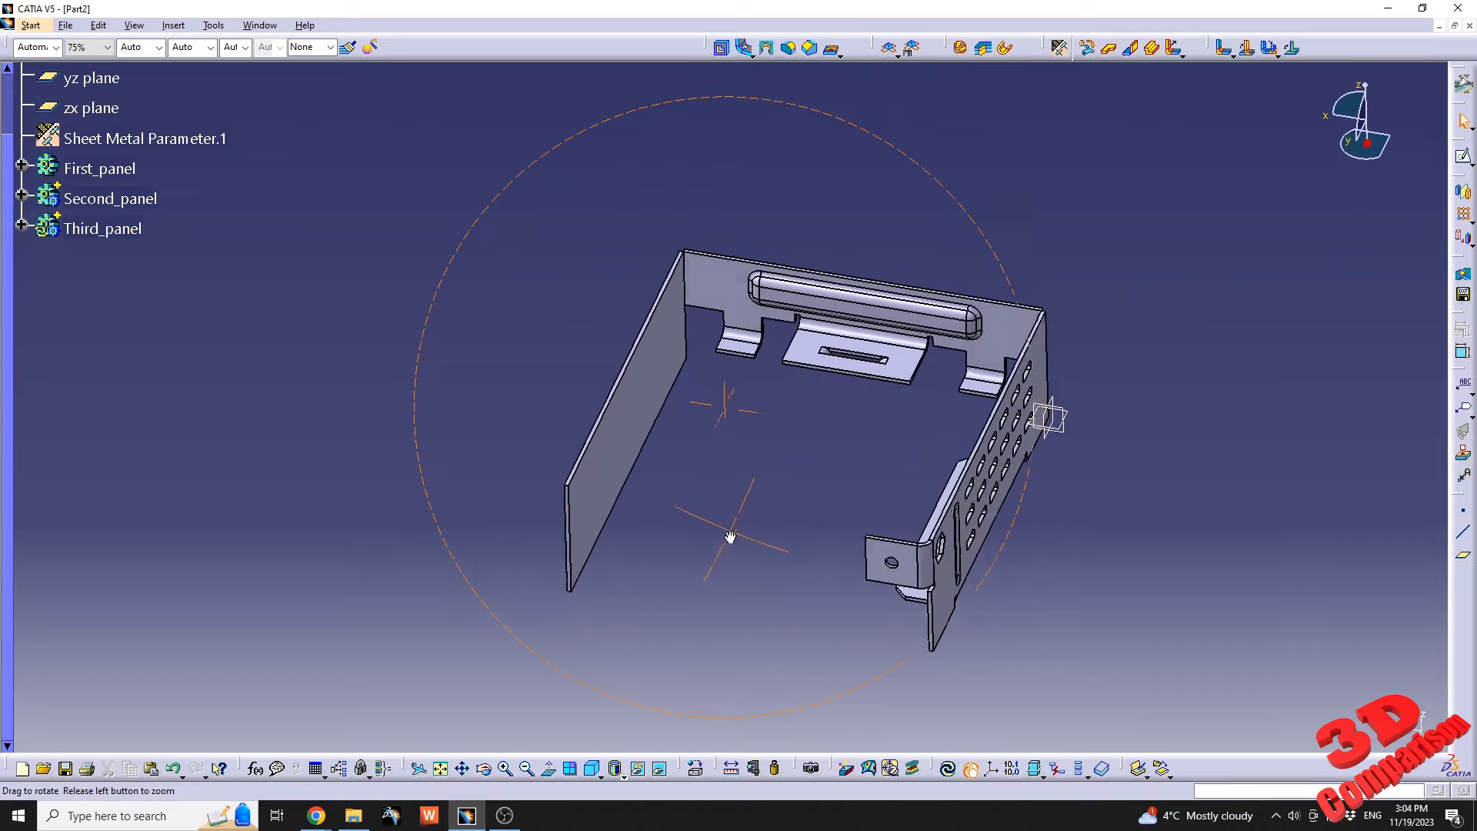
click(1130, 49)
click(633, 500)
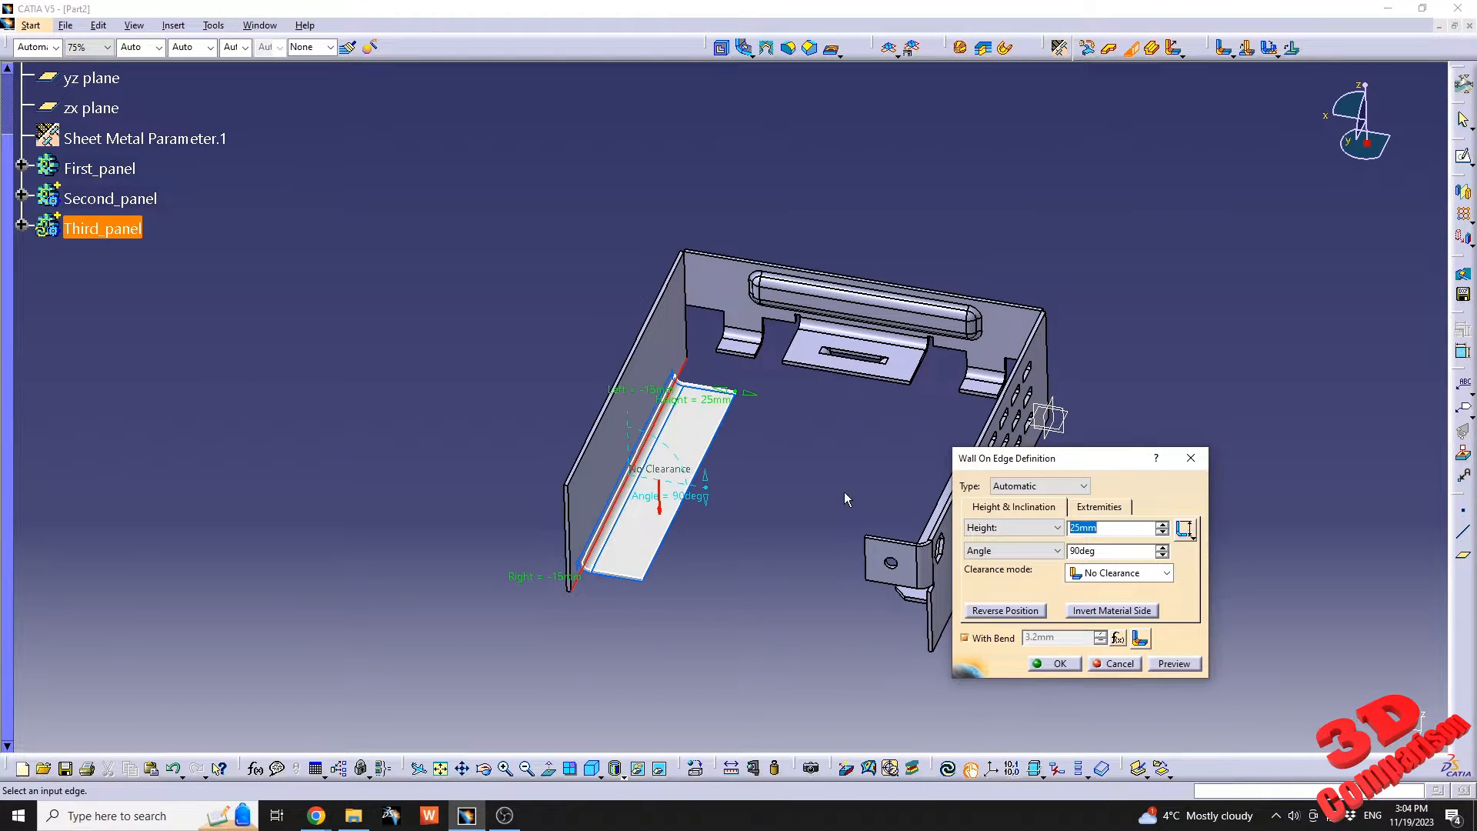
middle_drag(760, 508, 668, 495)
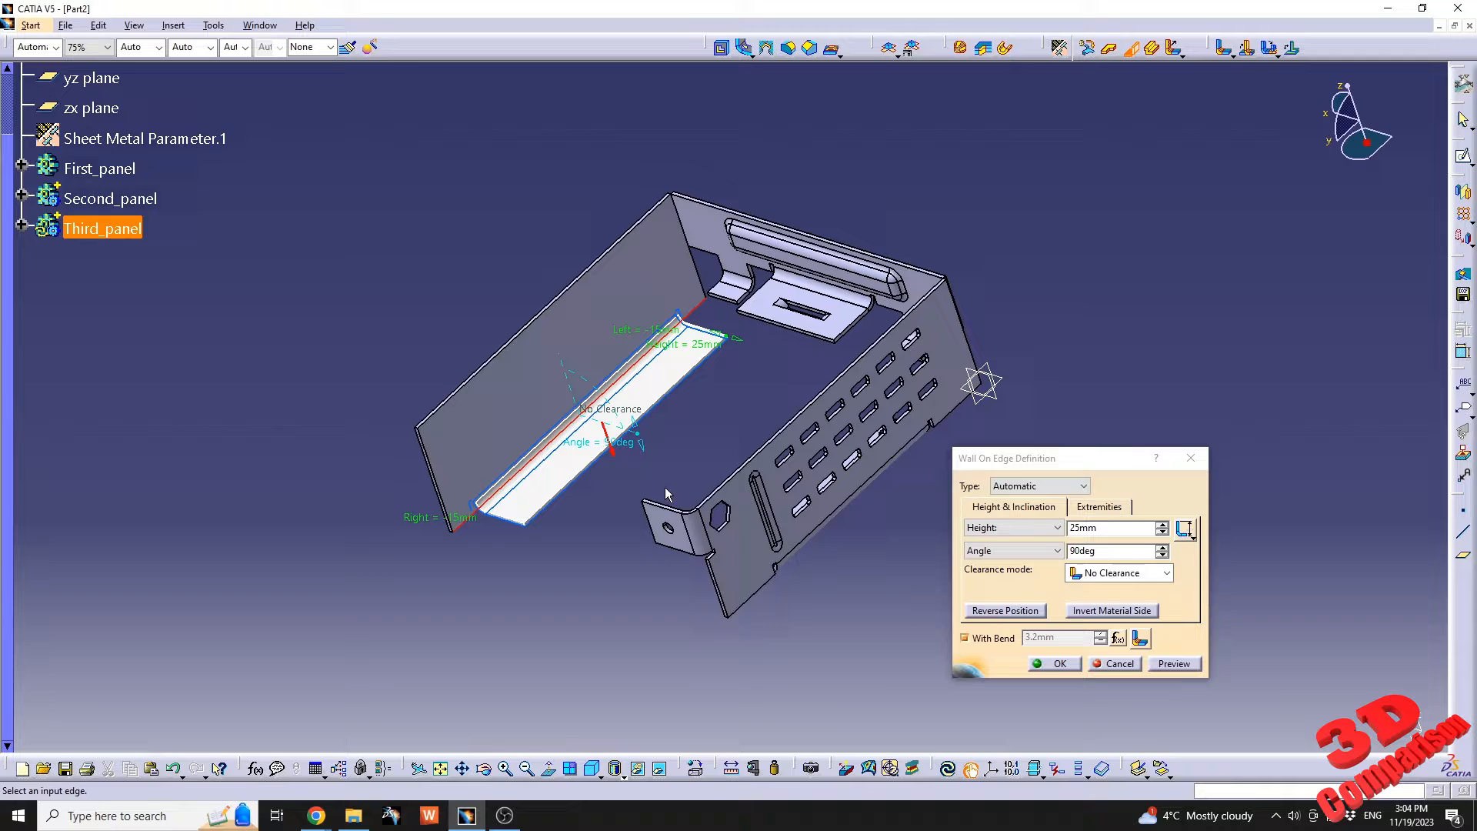
click(1101, 508)
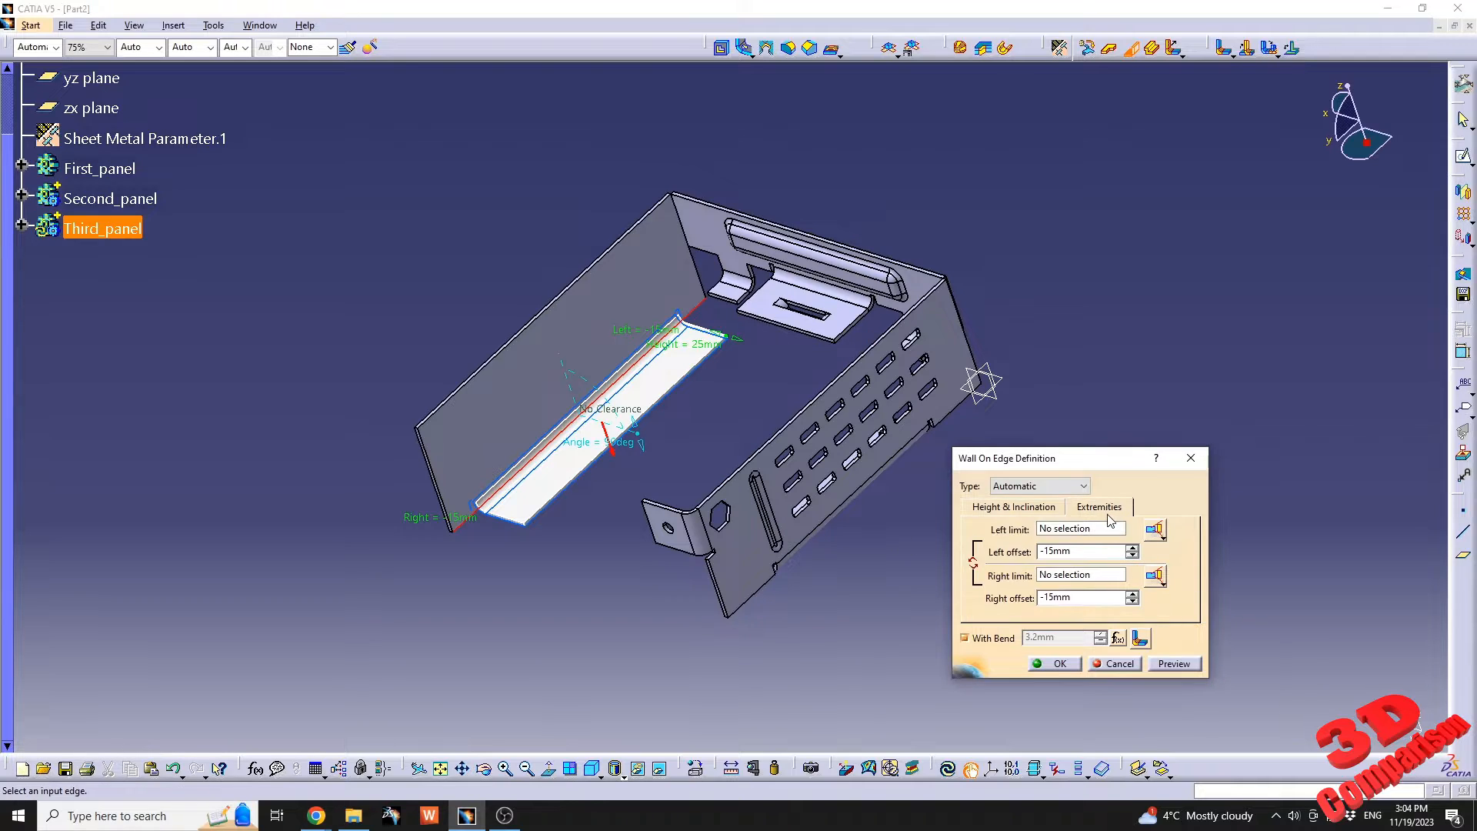
text(-20)
click(1088, 598)
click(1179, 669)
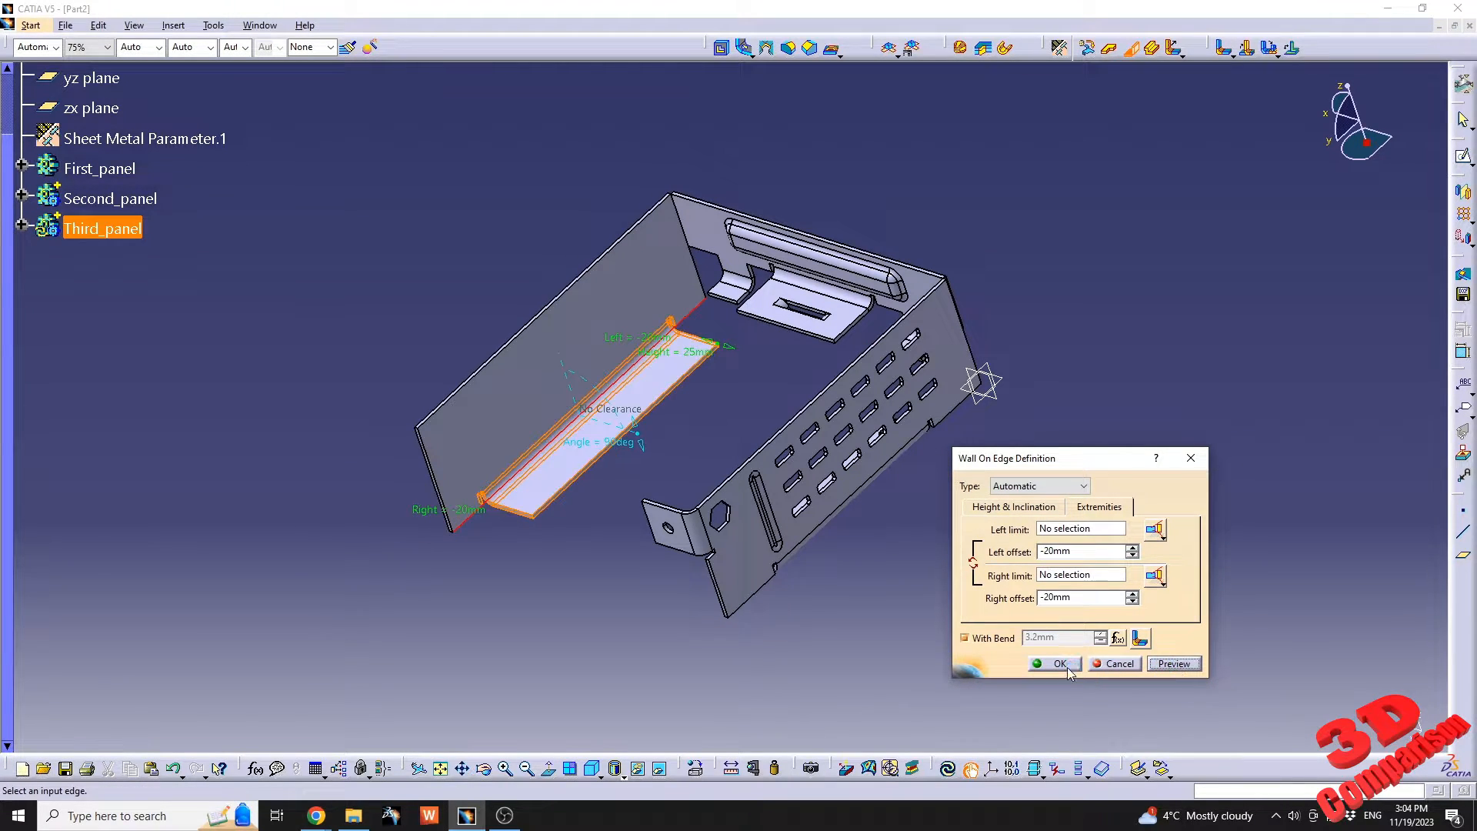
click(1060, 666)
Open a sketch on the third panel's main wall face and cut the part by the sketch plane.
click(614, 615)
middle_drag(615, 614, 682, 401)
click(686, 303)
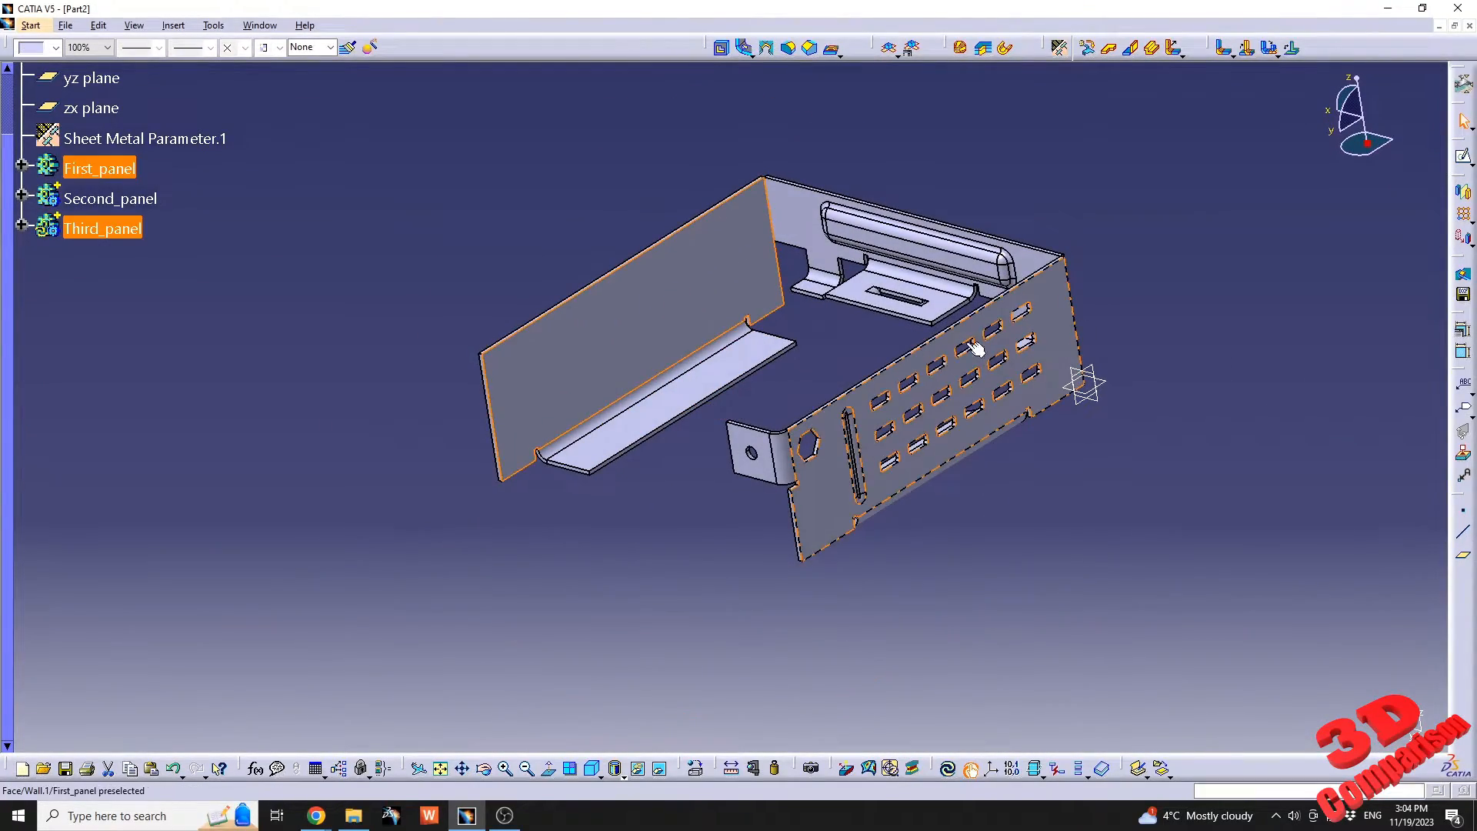
click(1464, 156)
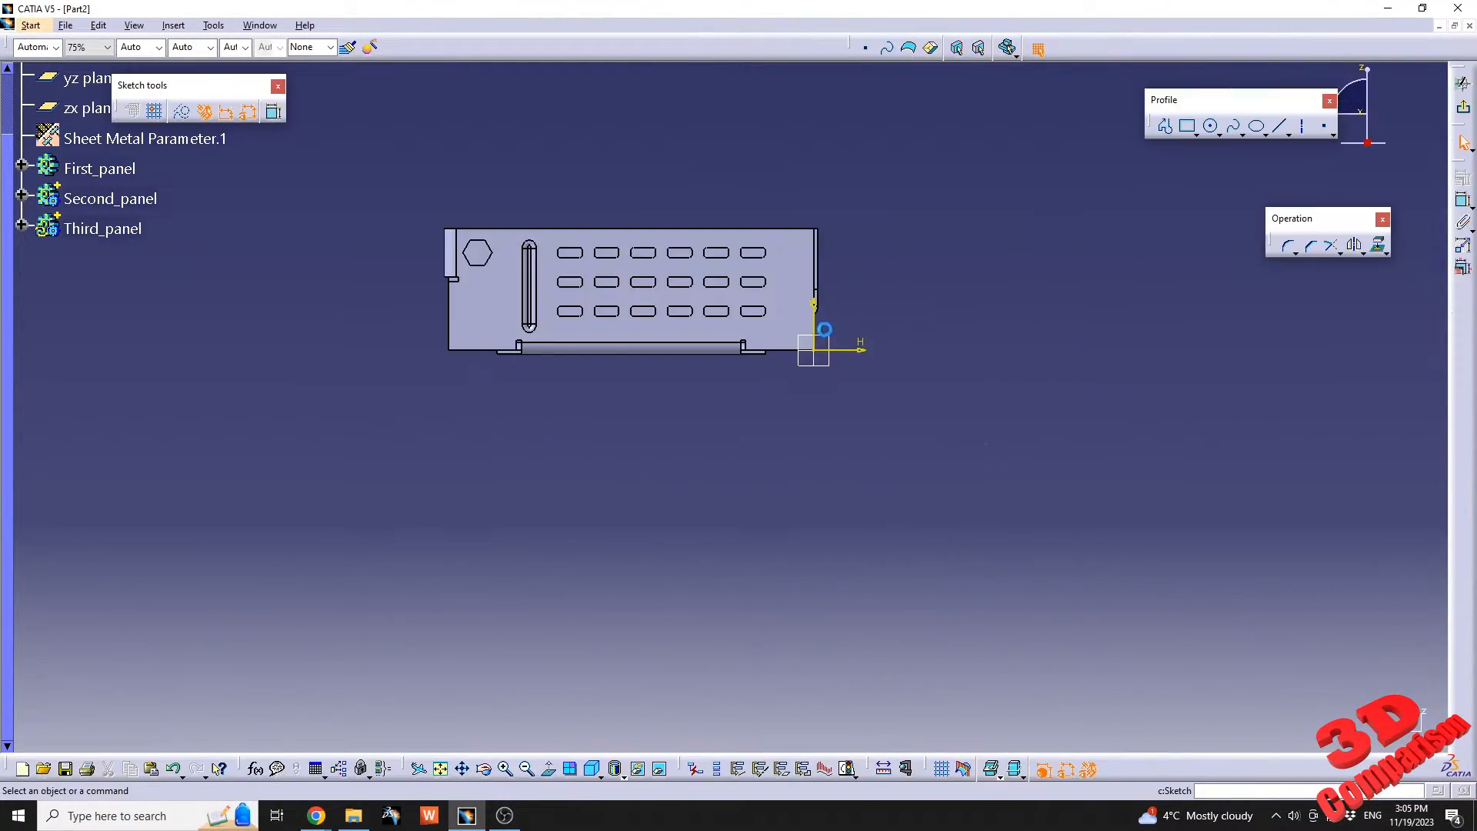
mouse_move(780, 339)
middle_down()
mouse_move(887, 421)
mouse_move(893, 356)
mouse_move(899, 373)
middle_up()
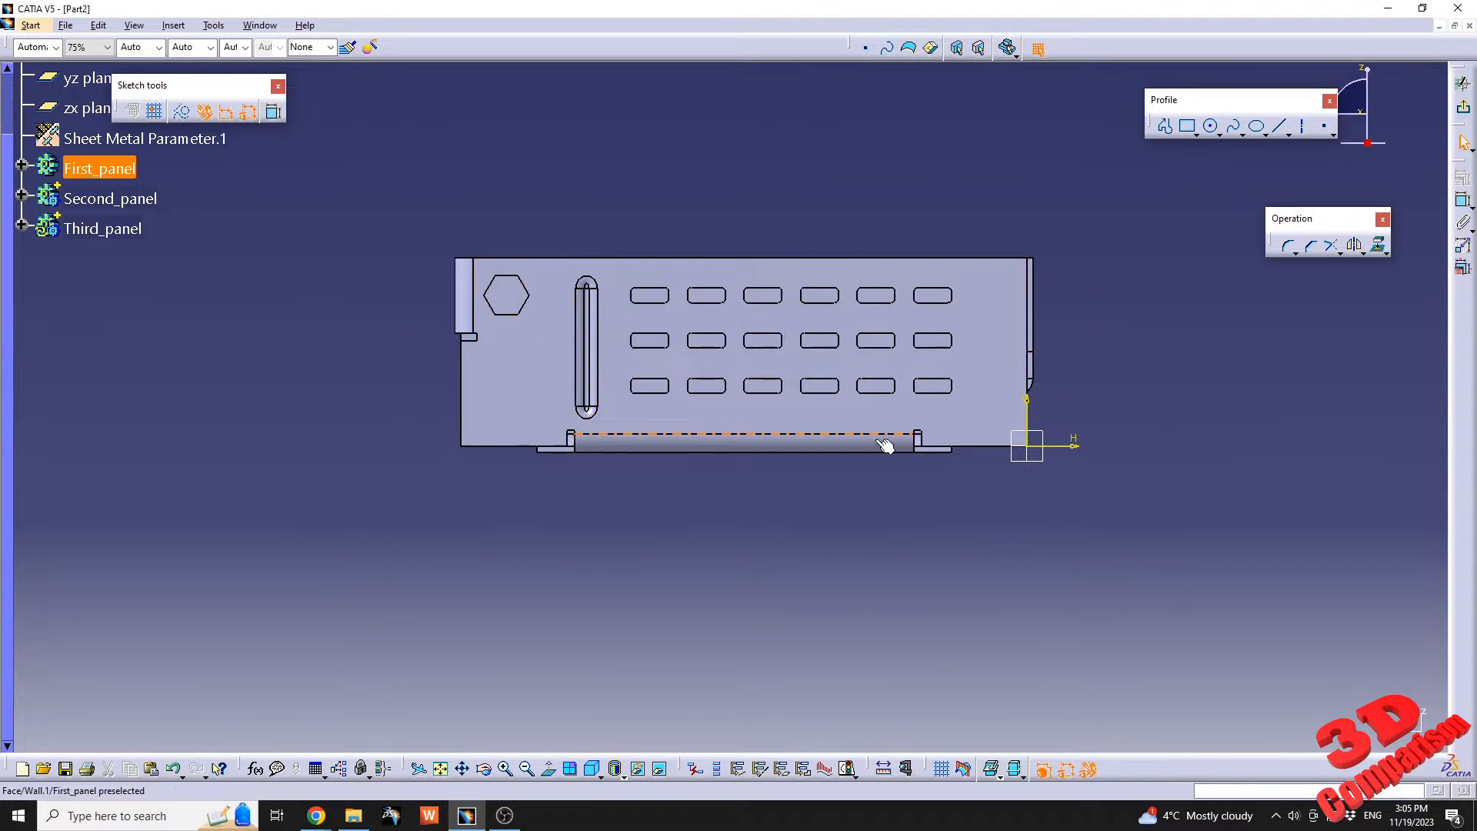
click(964, 769)
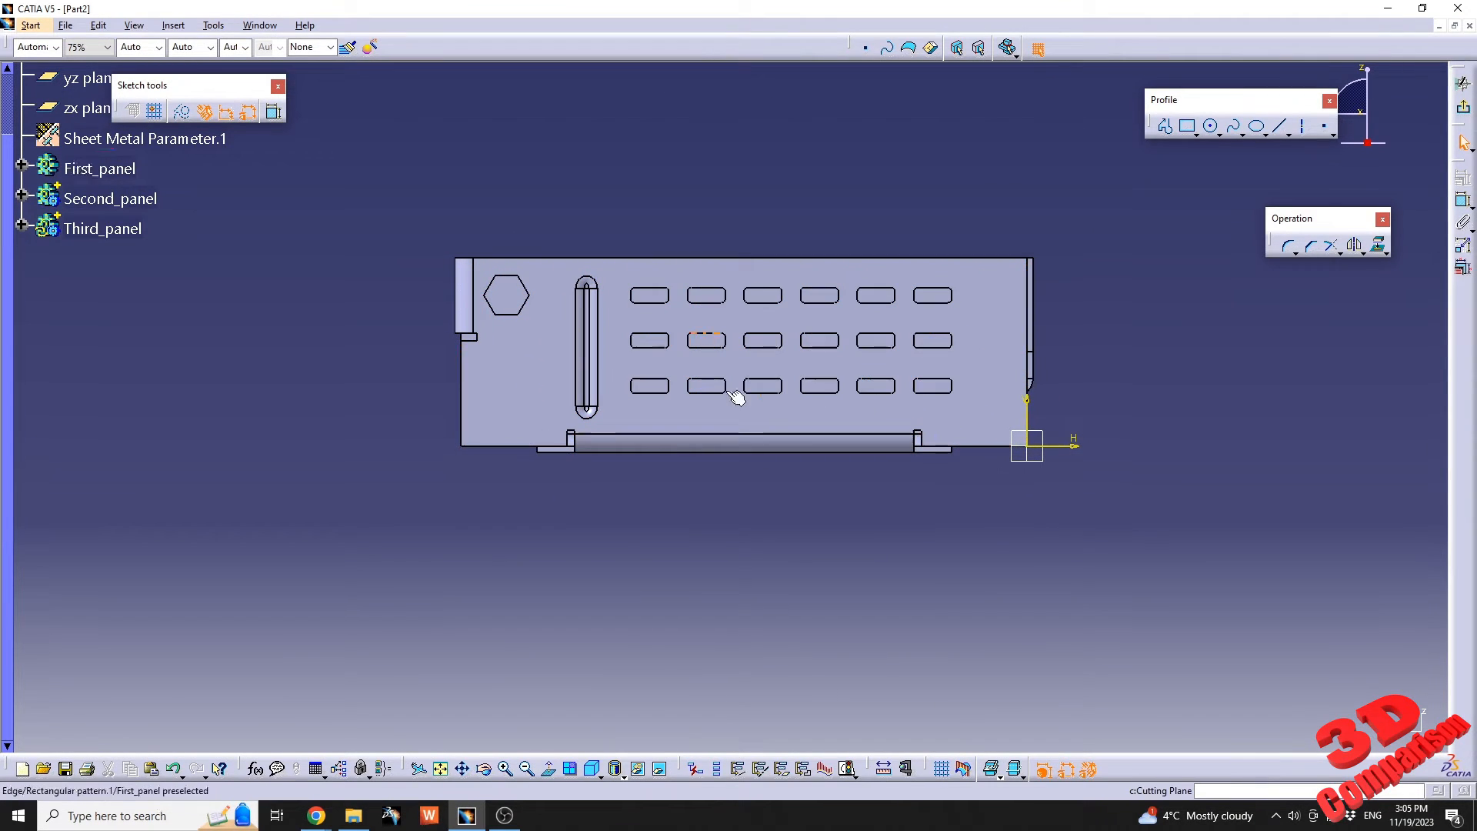
click(969, 775)
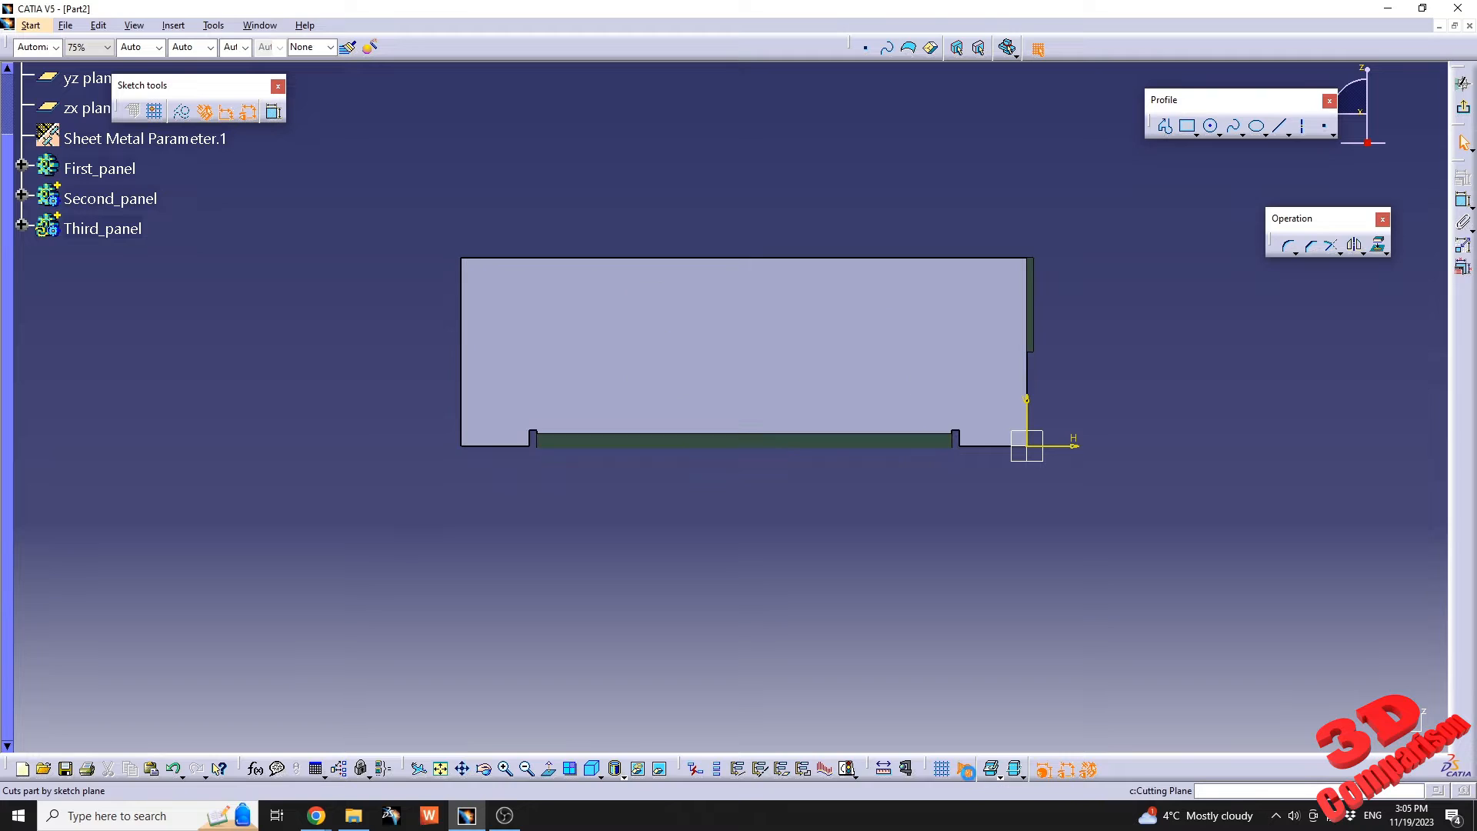
Sketch a rectangle about 114 mm wide and 33 mm high inside the third panel's wall face.
middle_drag(799, 400, 815, 474)
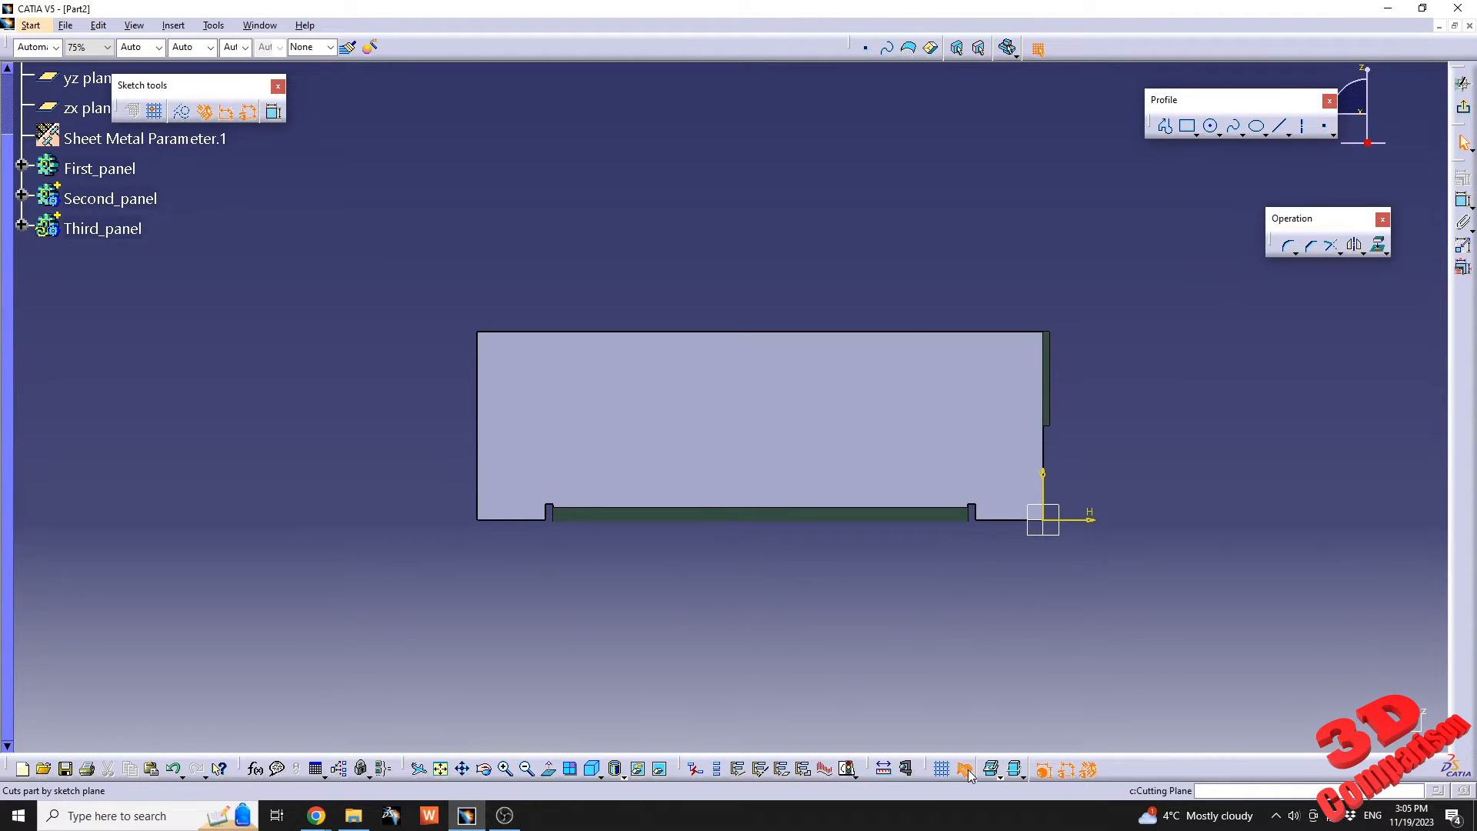
click(1189, 131)
click(549, 359)
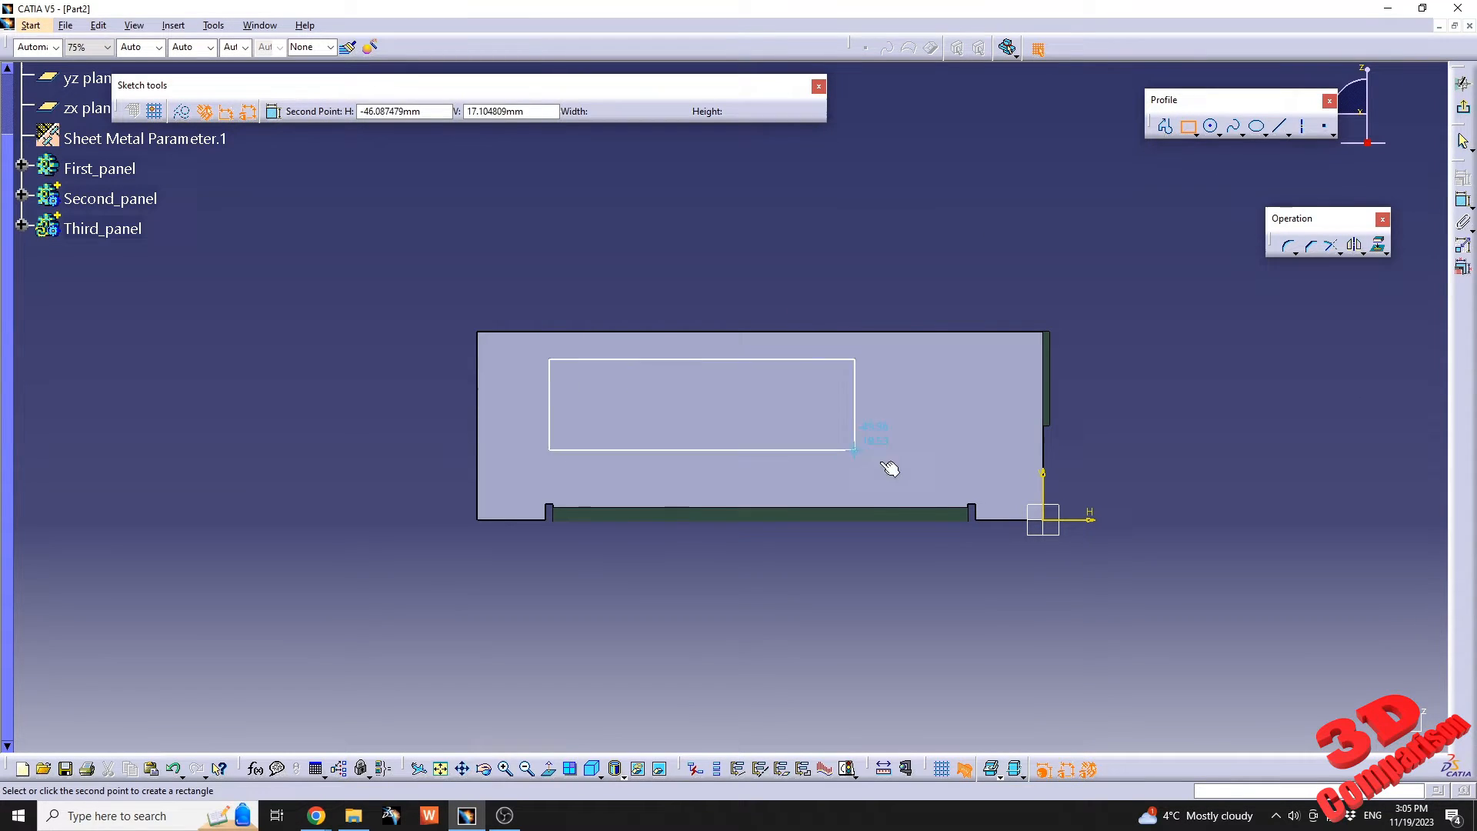
click(979, 484)
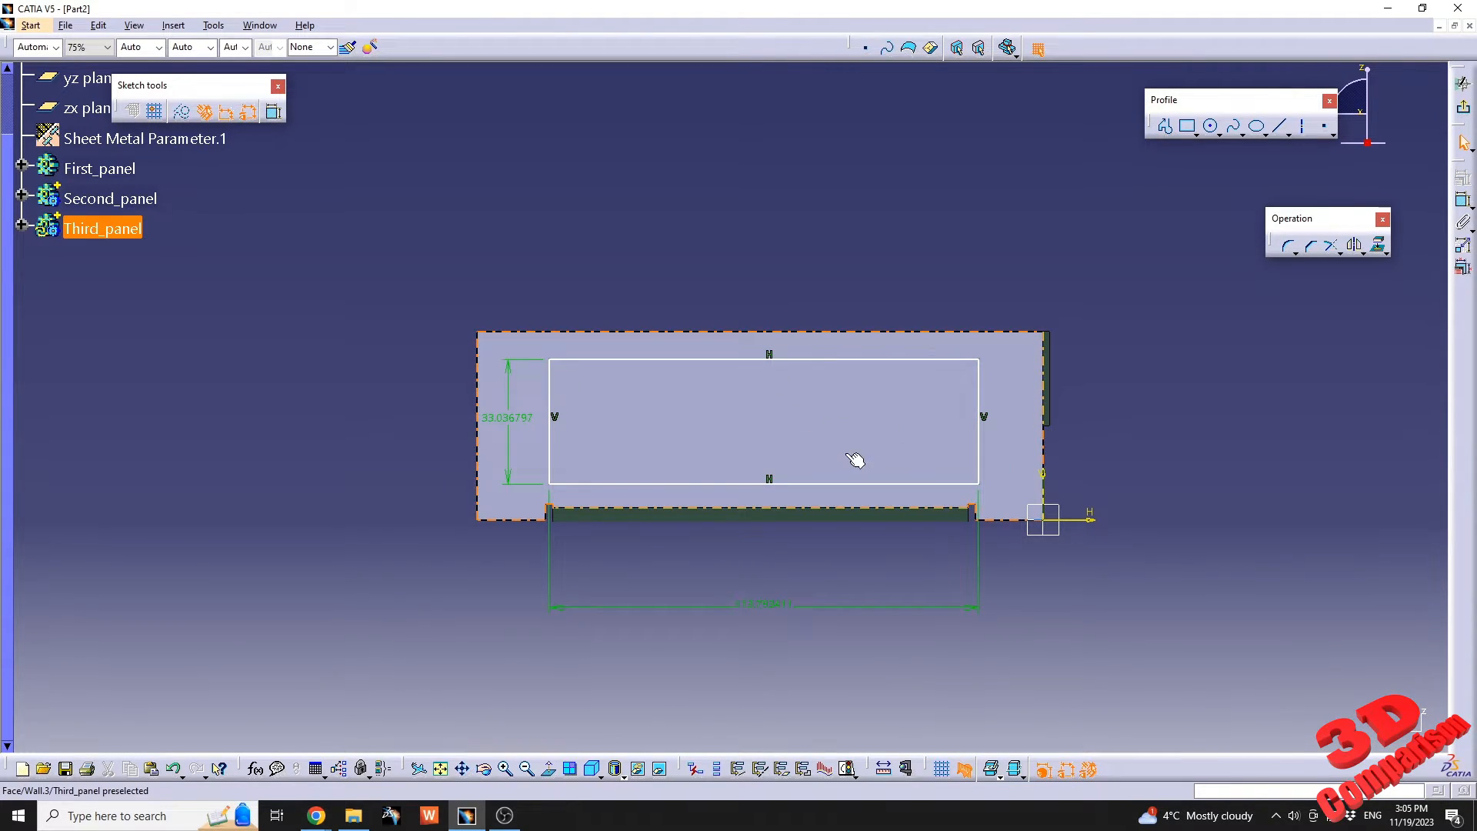
Set the inner rectangle's width to 115 mm and its height to 30 mm, and exit the sketch.
double_click(766, 604)
text(115mm)
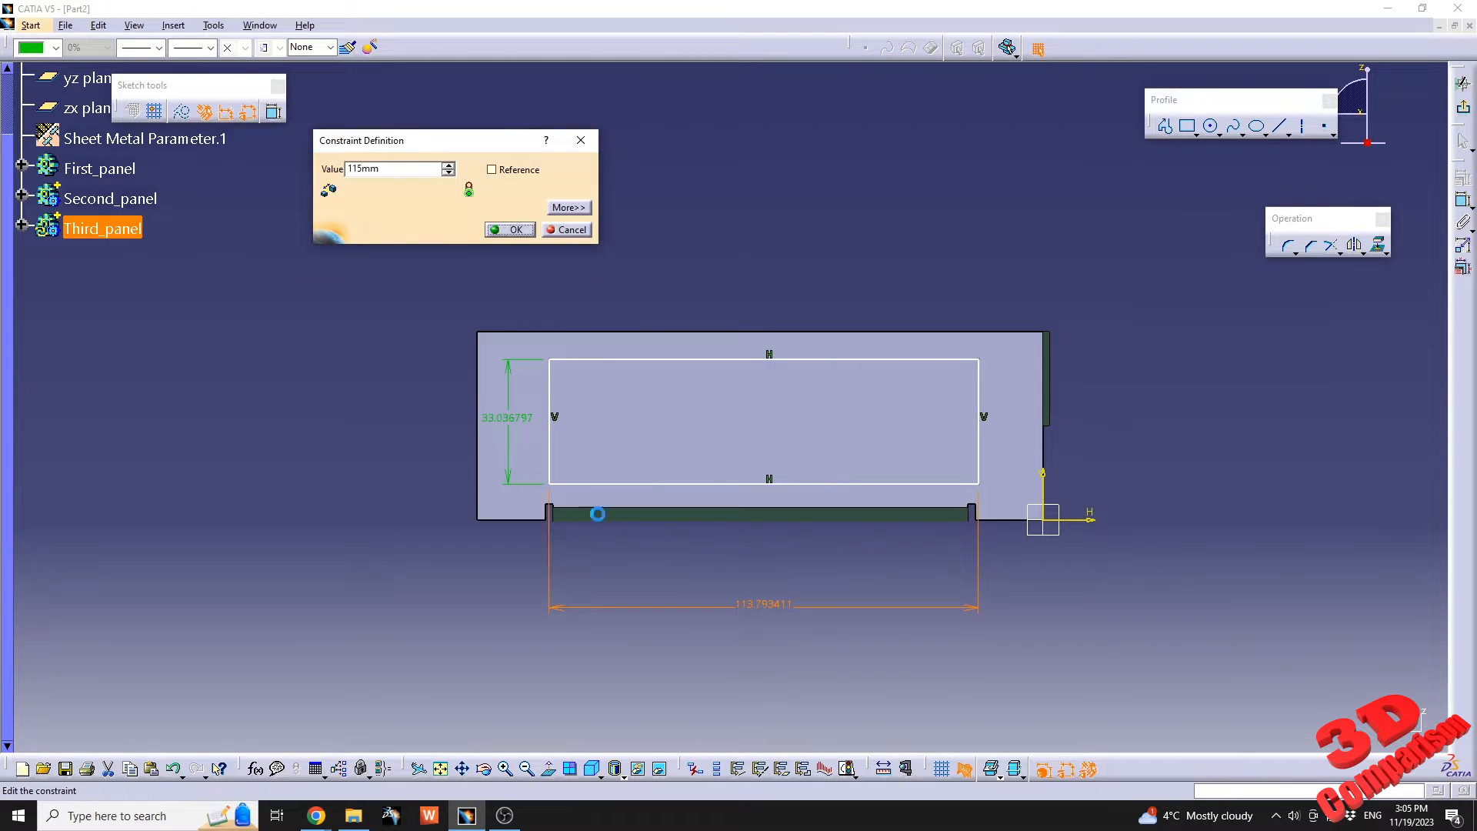
key(Return)
double_click(506, 417)
text(30mm)
key(Return)
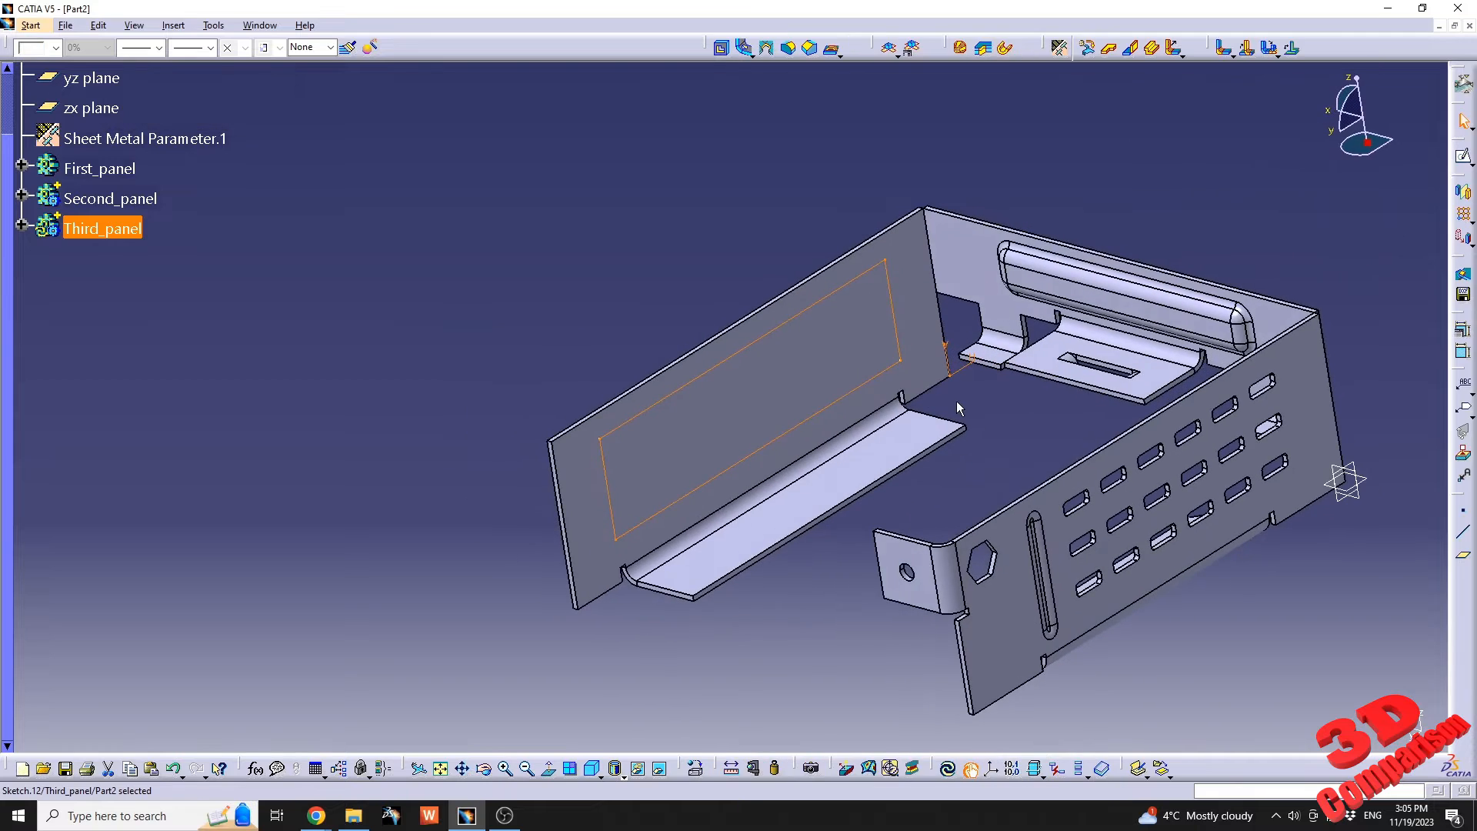
Cut a rectangular window through the third panel's wall using the 115 × 30 mm sketch.
click(723, 50)
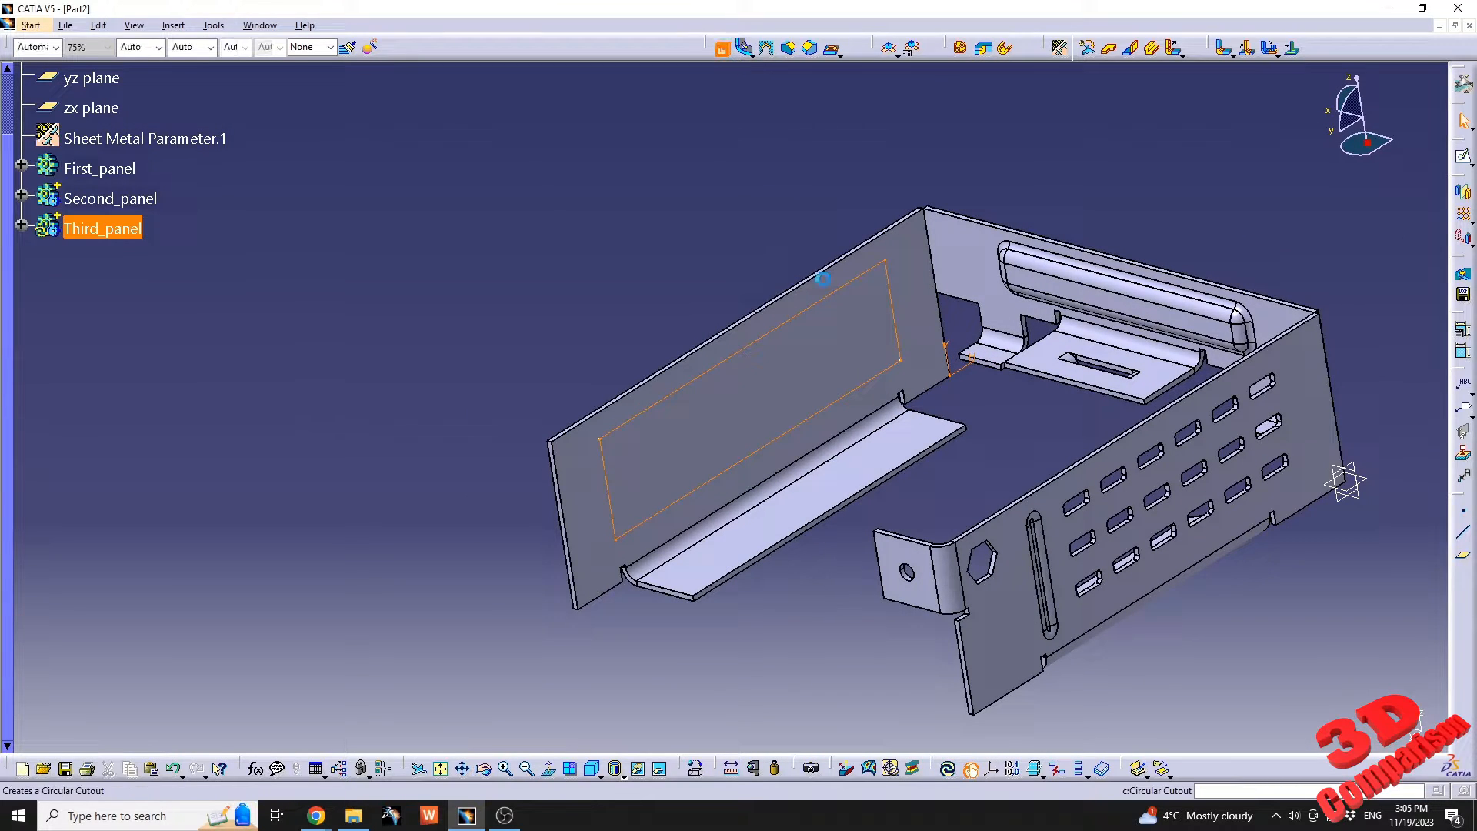
click(1134, 627)
click(785, 666)
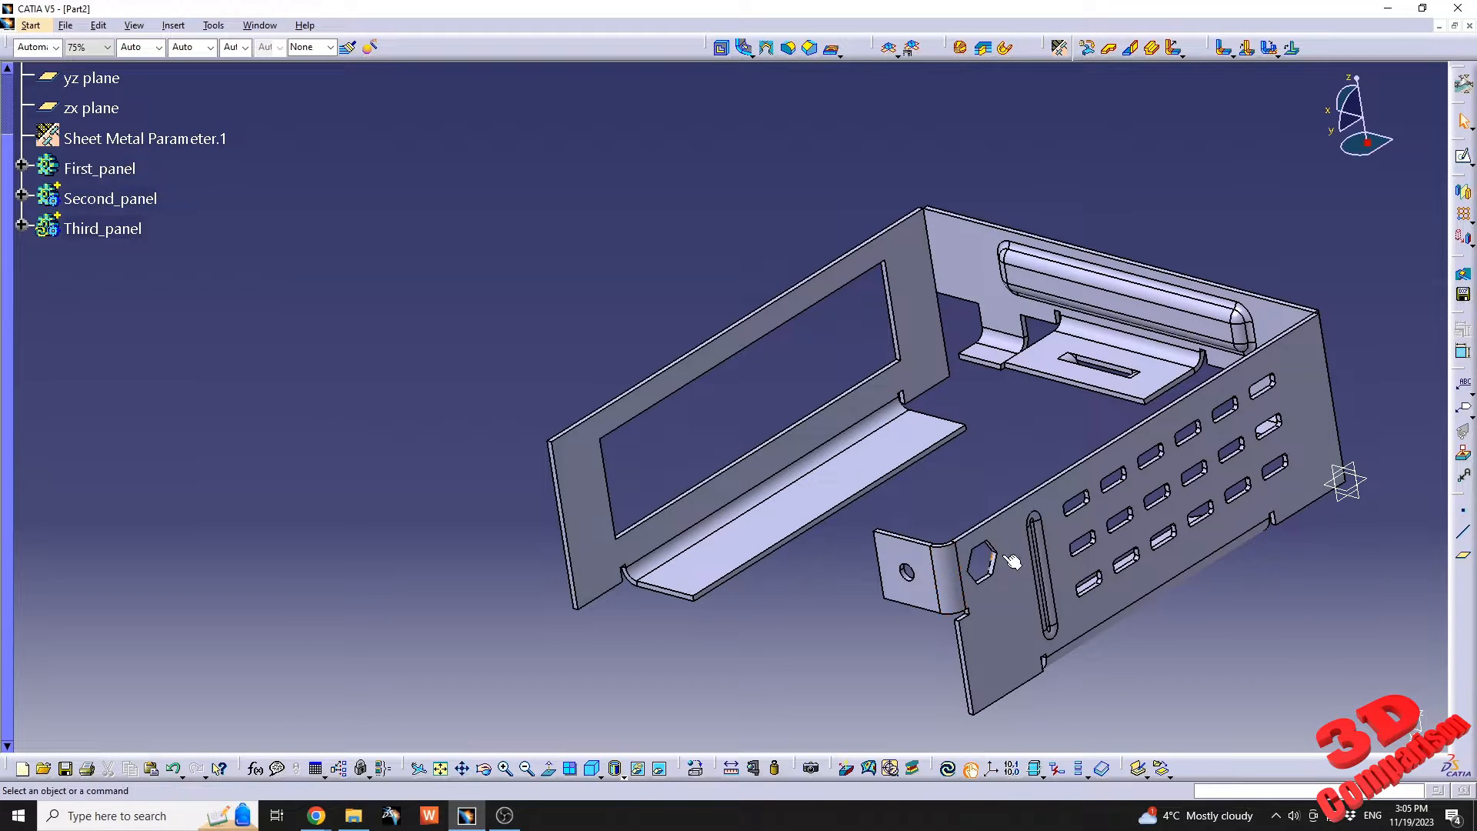
Add a 25 mm, 90-degree wall with bend on the third panel's free vertical edge, with left offset -30 mm and right offset 0 mm.
click(1134, 48)
click(563, 523)
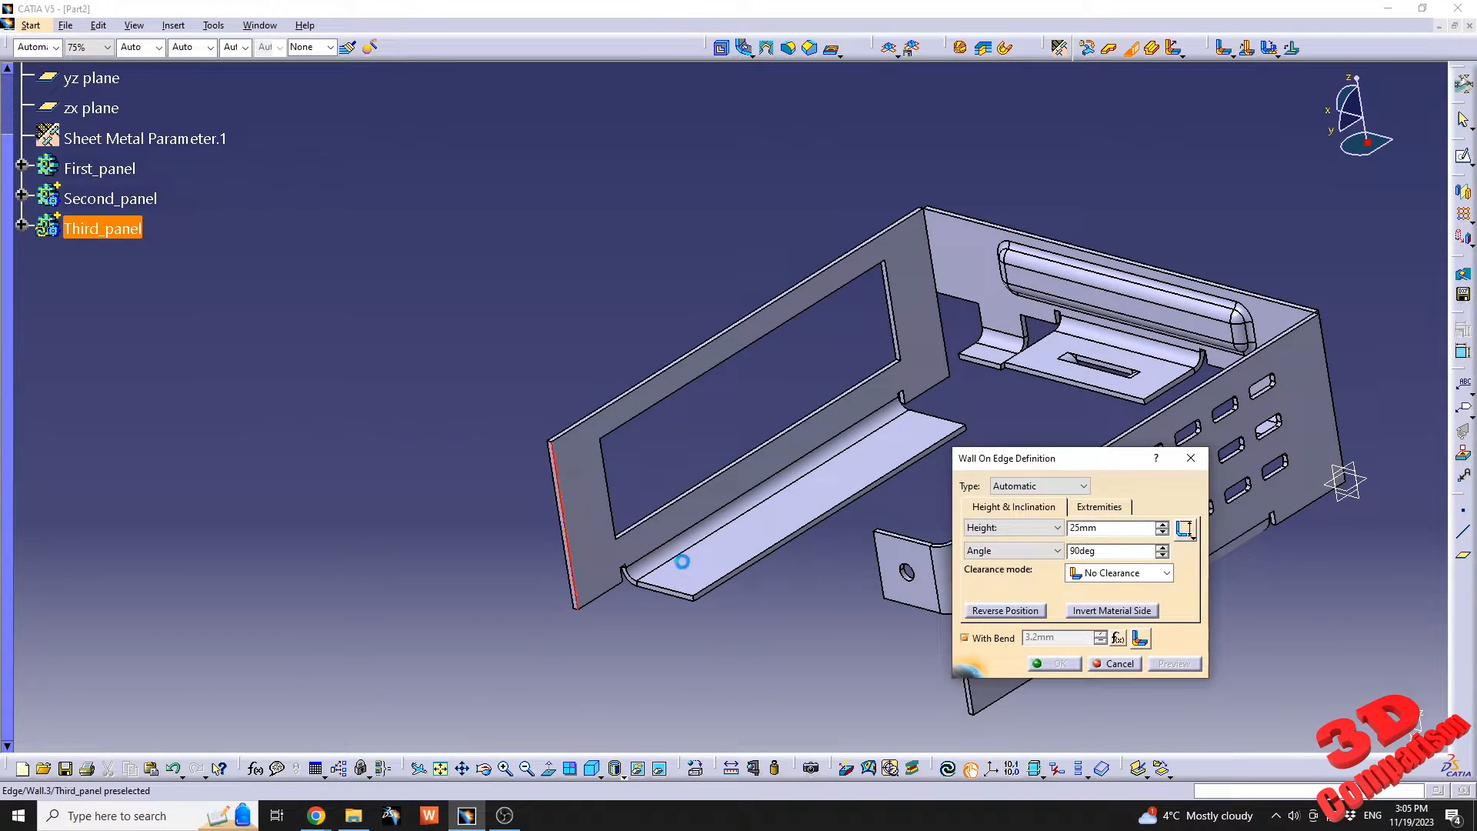
middle_drag(759, 607, 677, 461)
click(1099, 506)
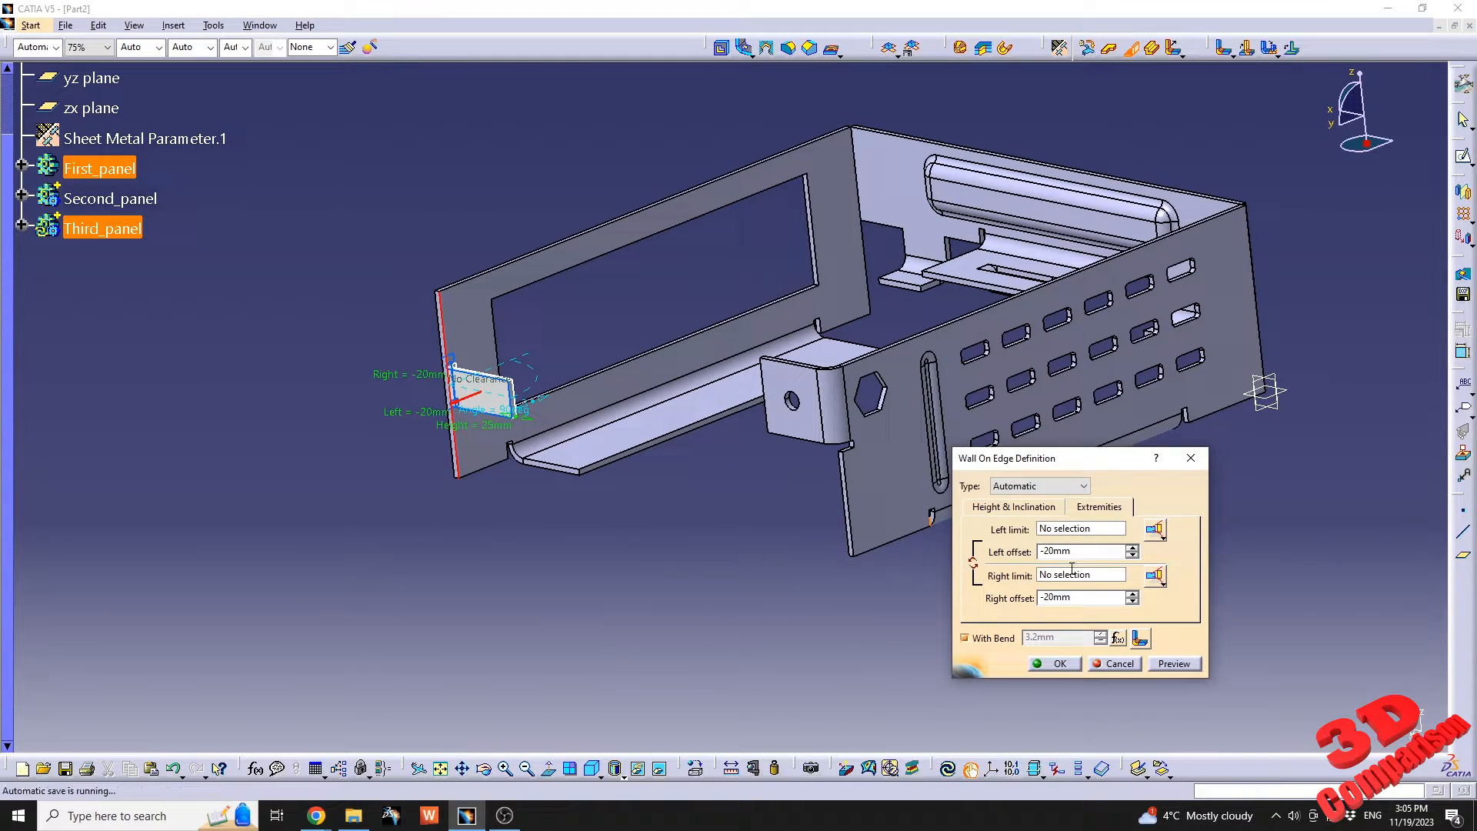
click(1086, 551)
middle_drag(835, 571, 879, 493)
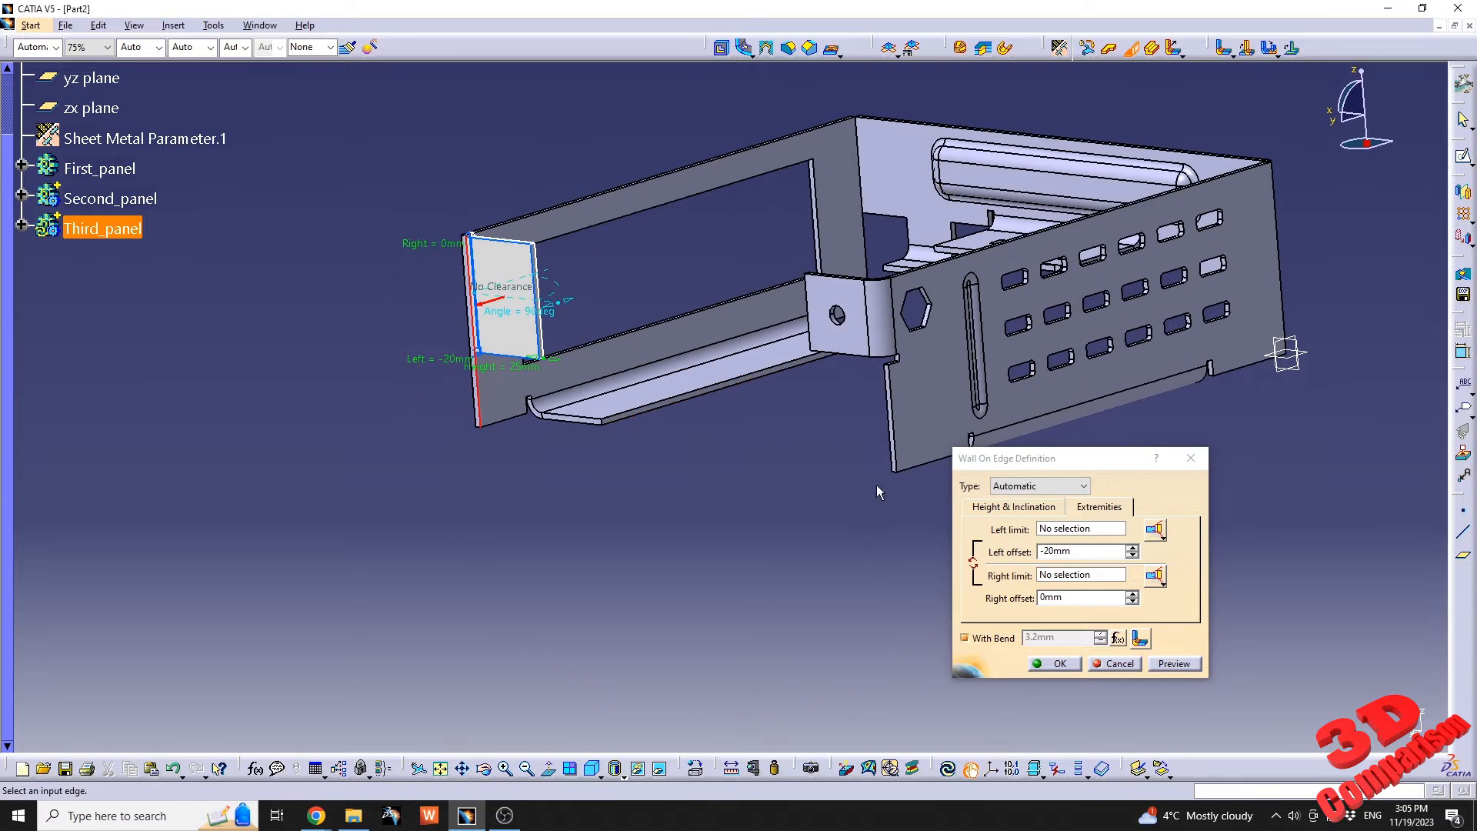
double_click(1084, 550)
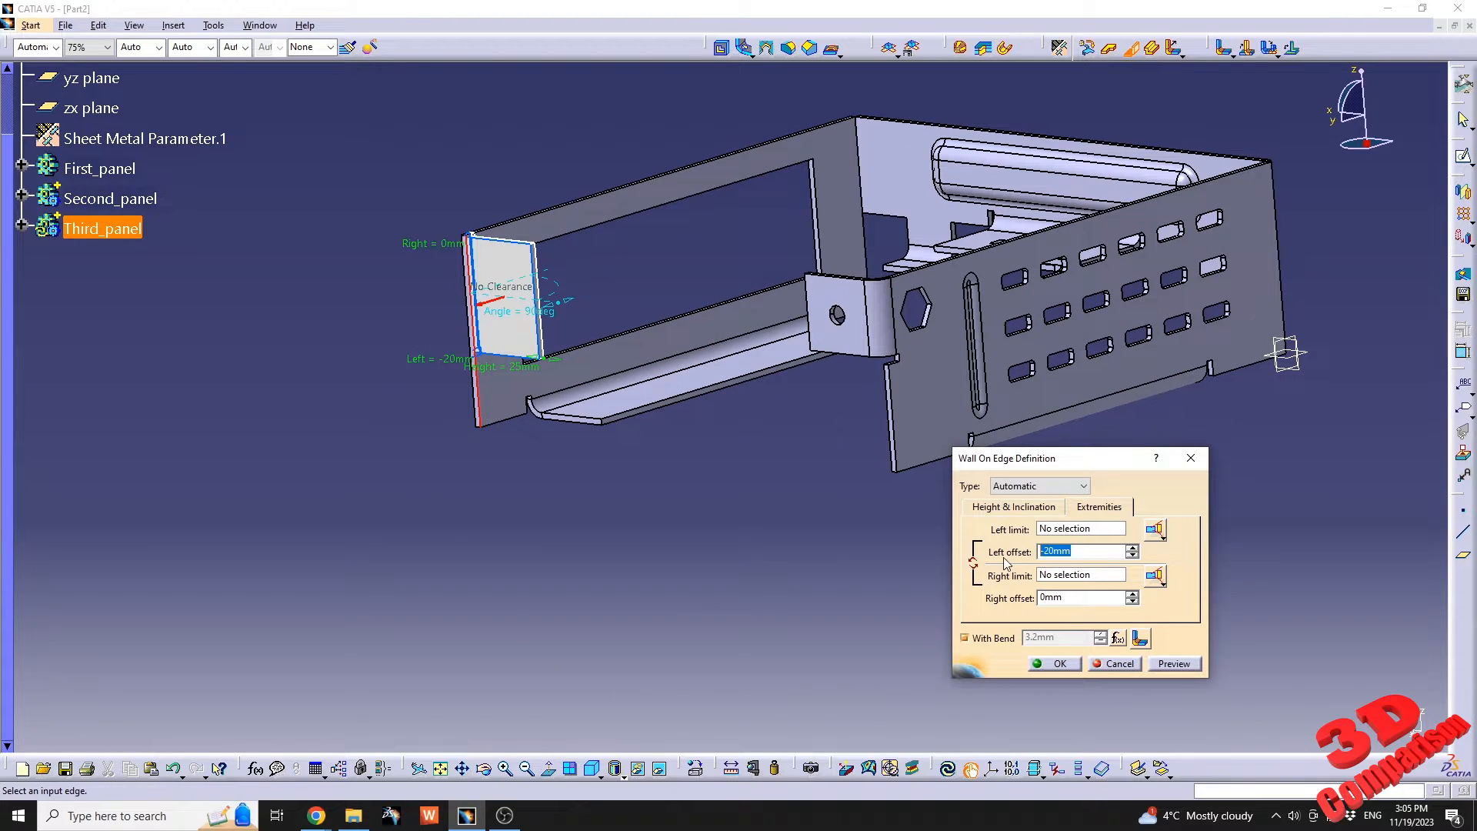
click(1072, 597)
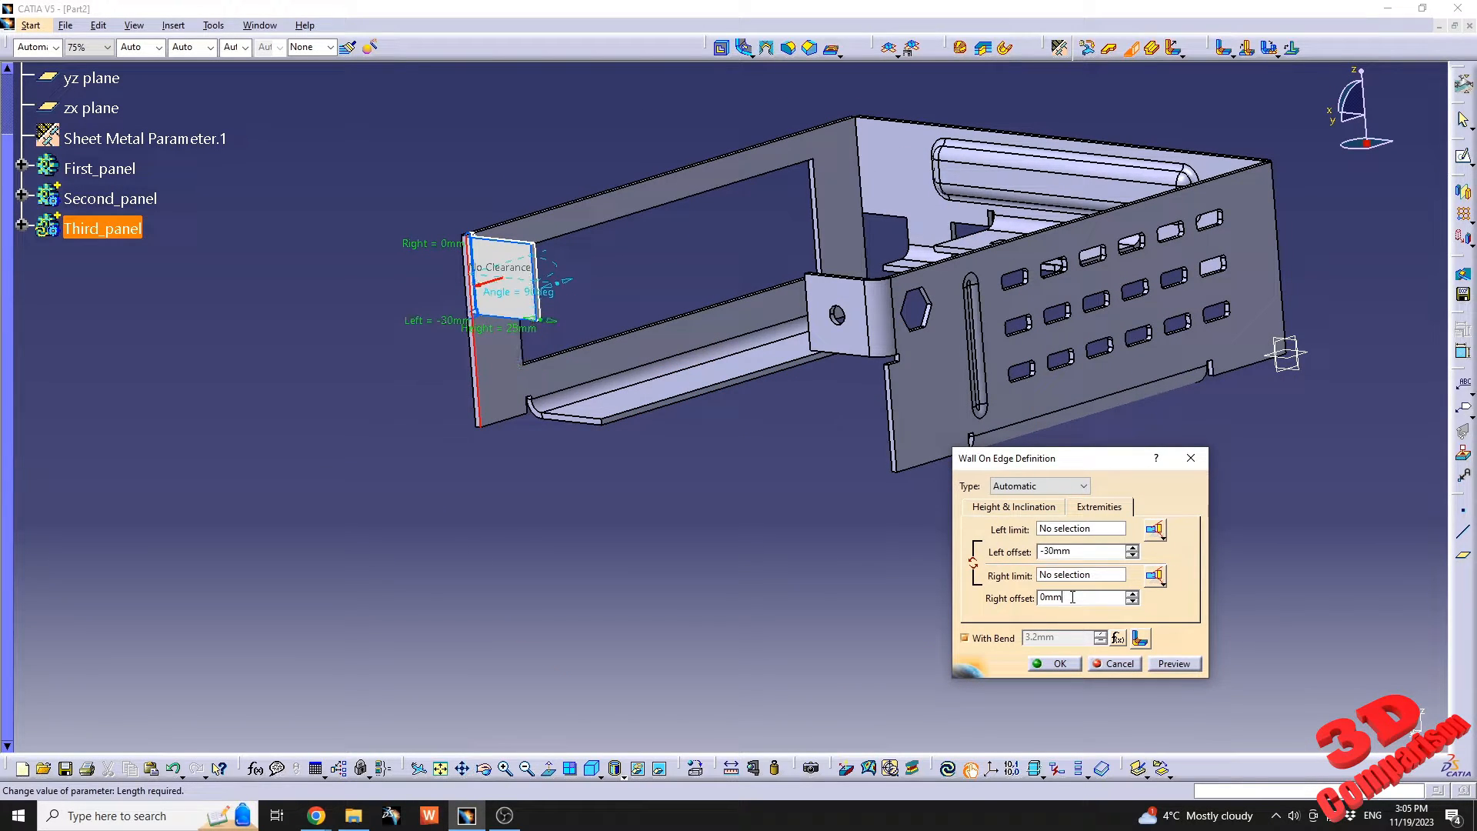
middle_drag(688, 400, 687, 432)
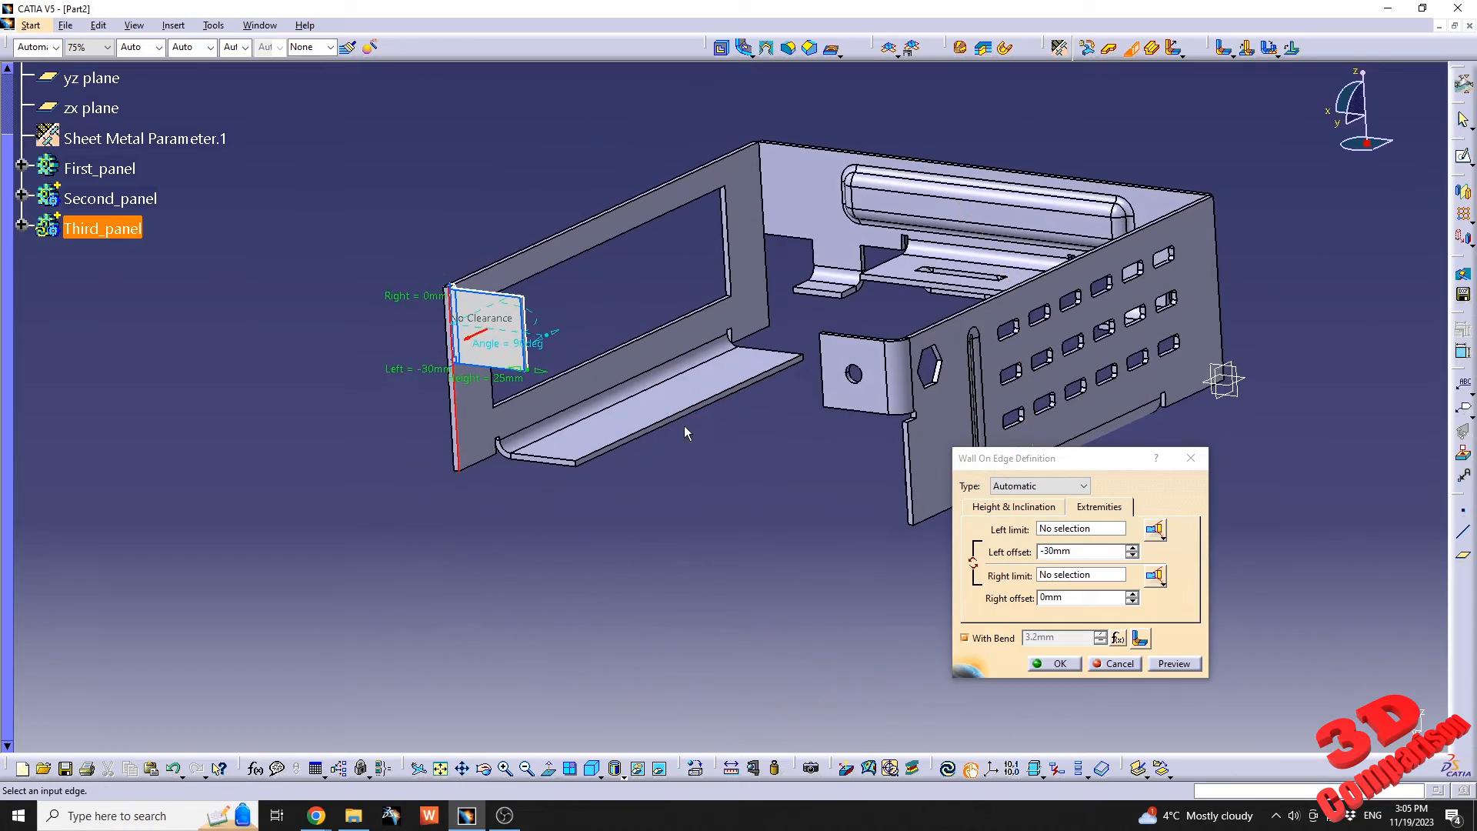
click(1052, 664)
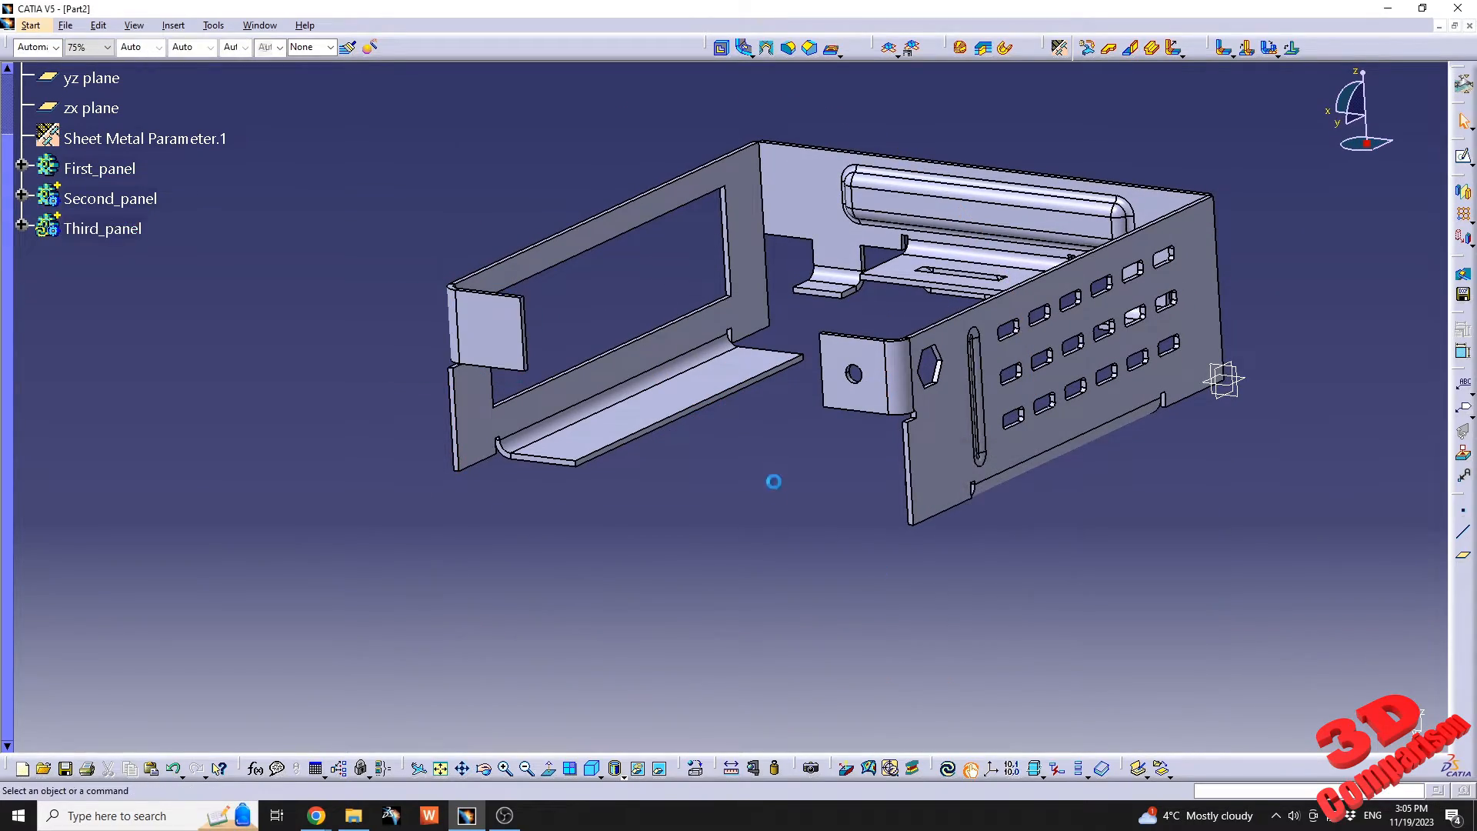
Create a hole in the flat face of the third panel's bent end tab.
middle_drag(771, 481, 484, 506)
middle_drag(488, 503, 489, 596)
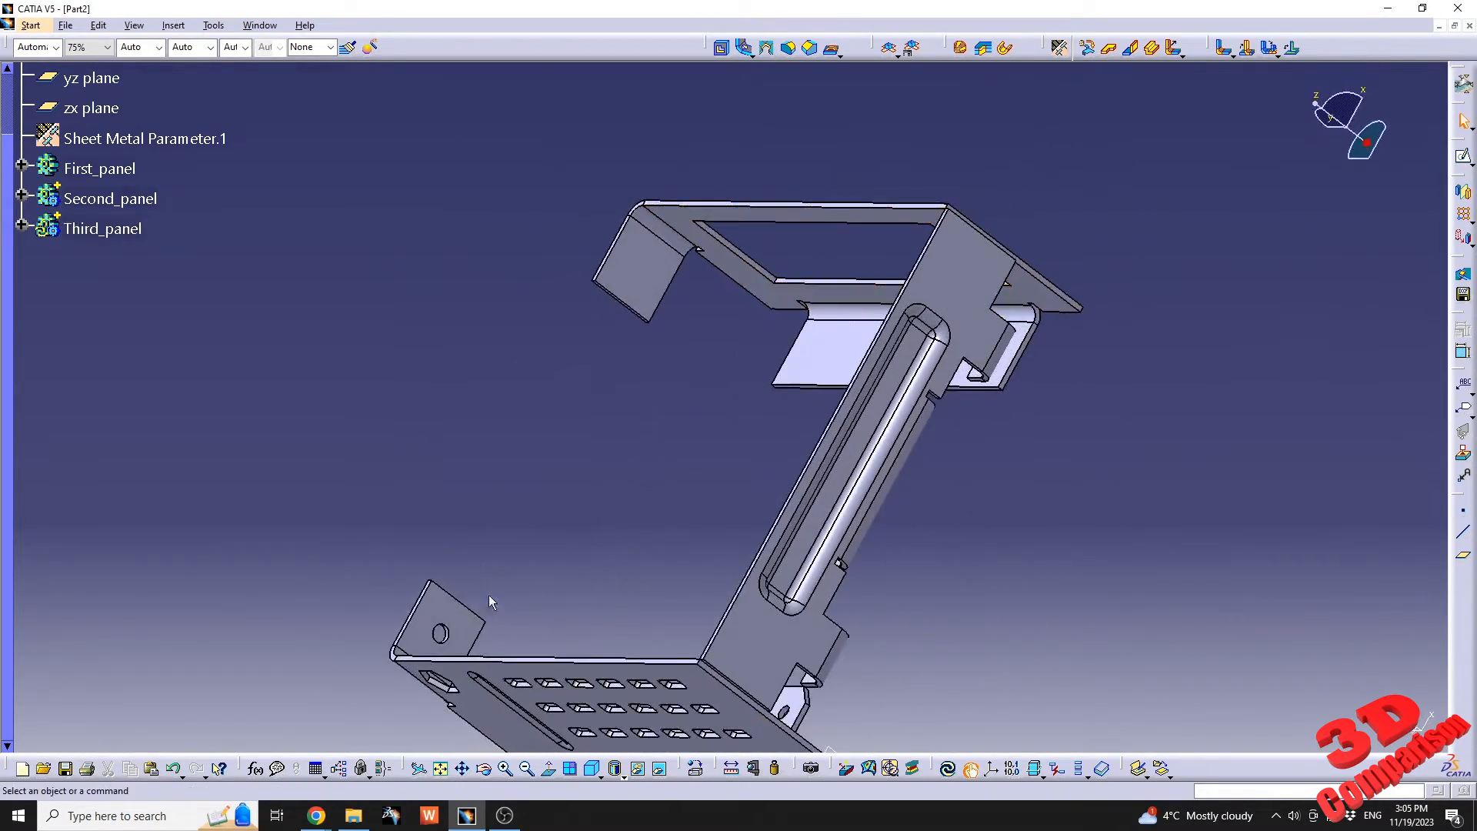
middle_drag(726, 391, 607, 486)
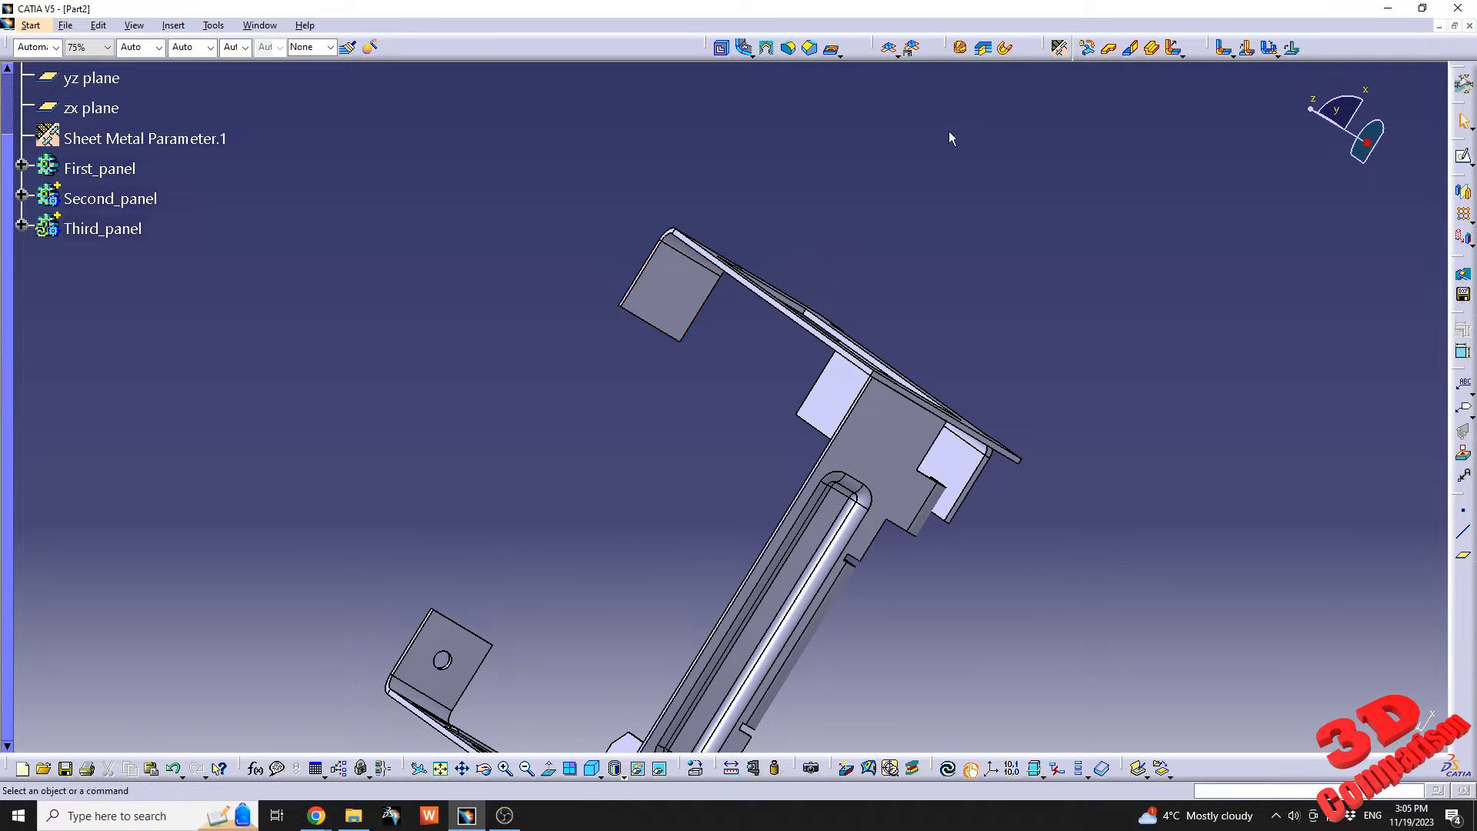
click(752, 54)
click(771, 78)
click(683, 300)
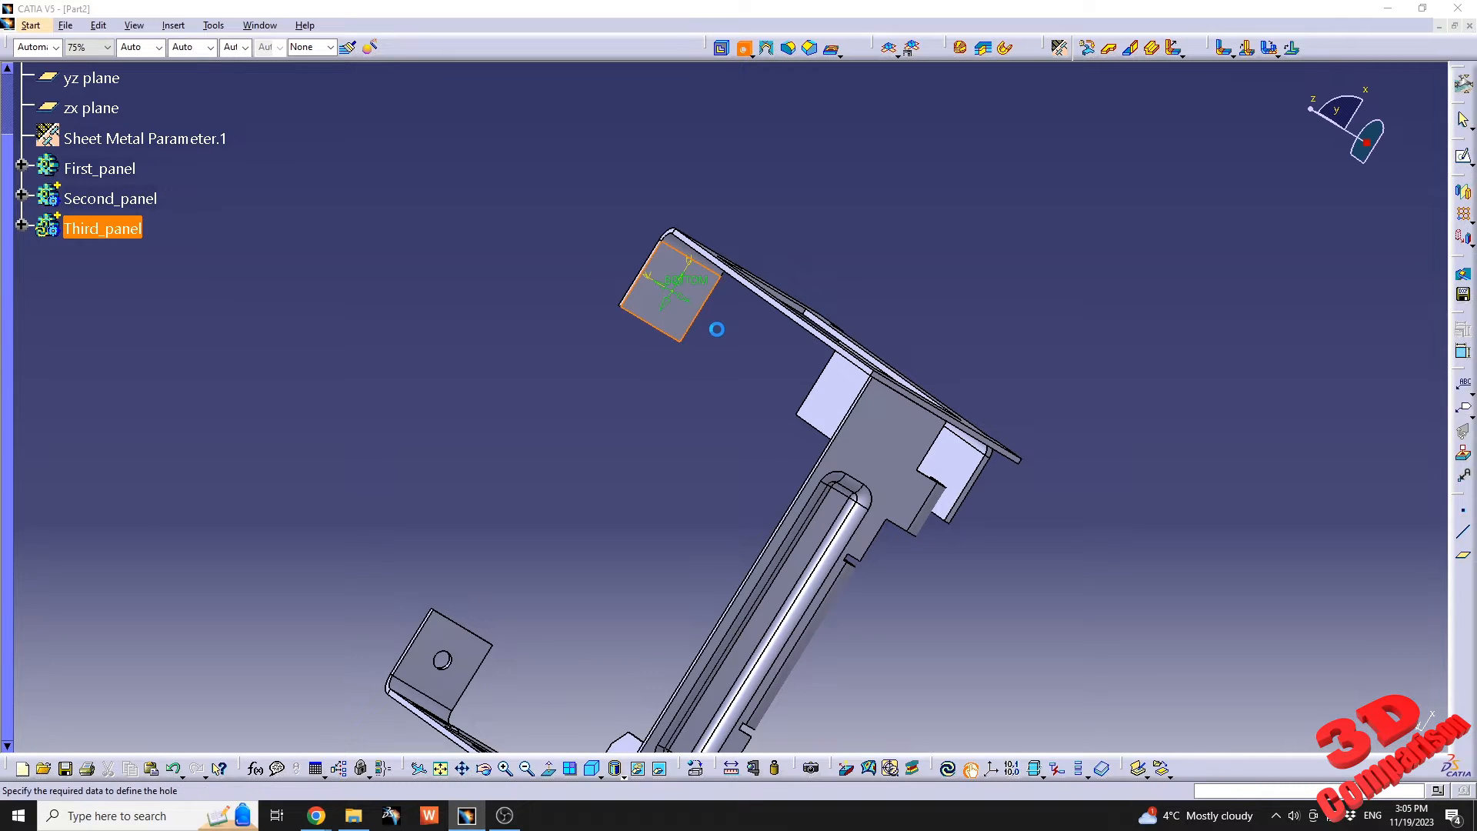
click(1154, 529)
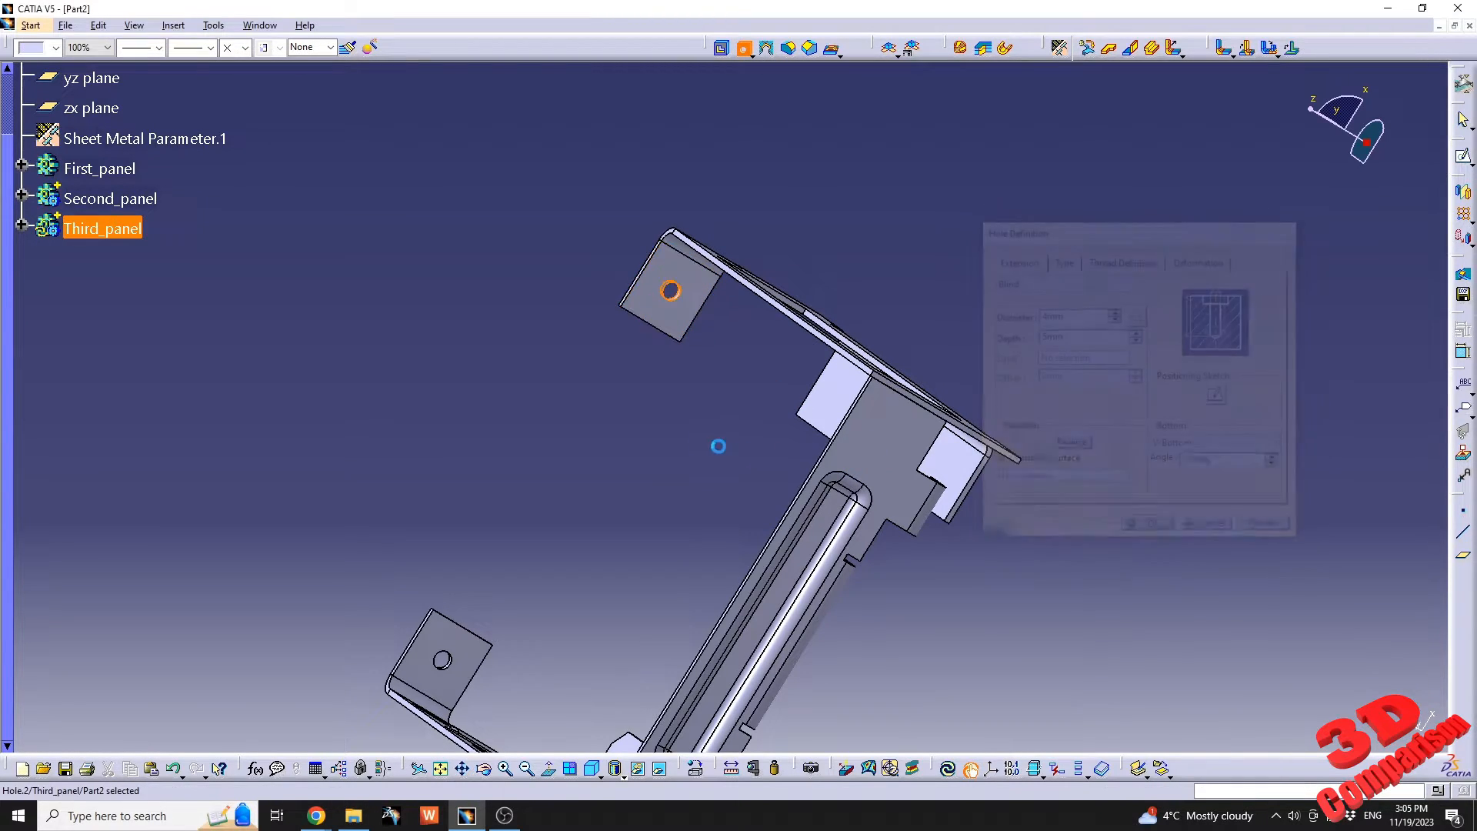
Open the new hole's positioning sketch and cut the part by the sketch plane.
click(131, 468)
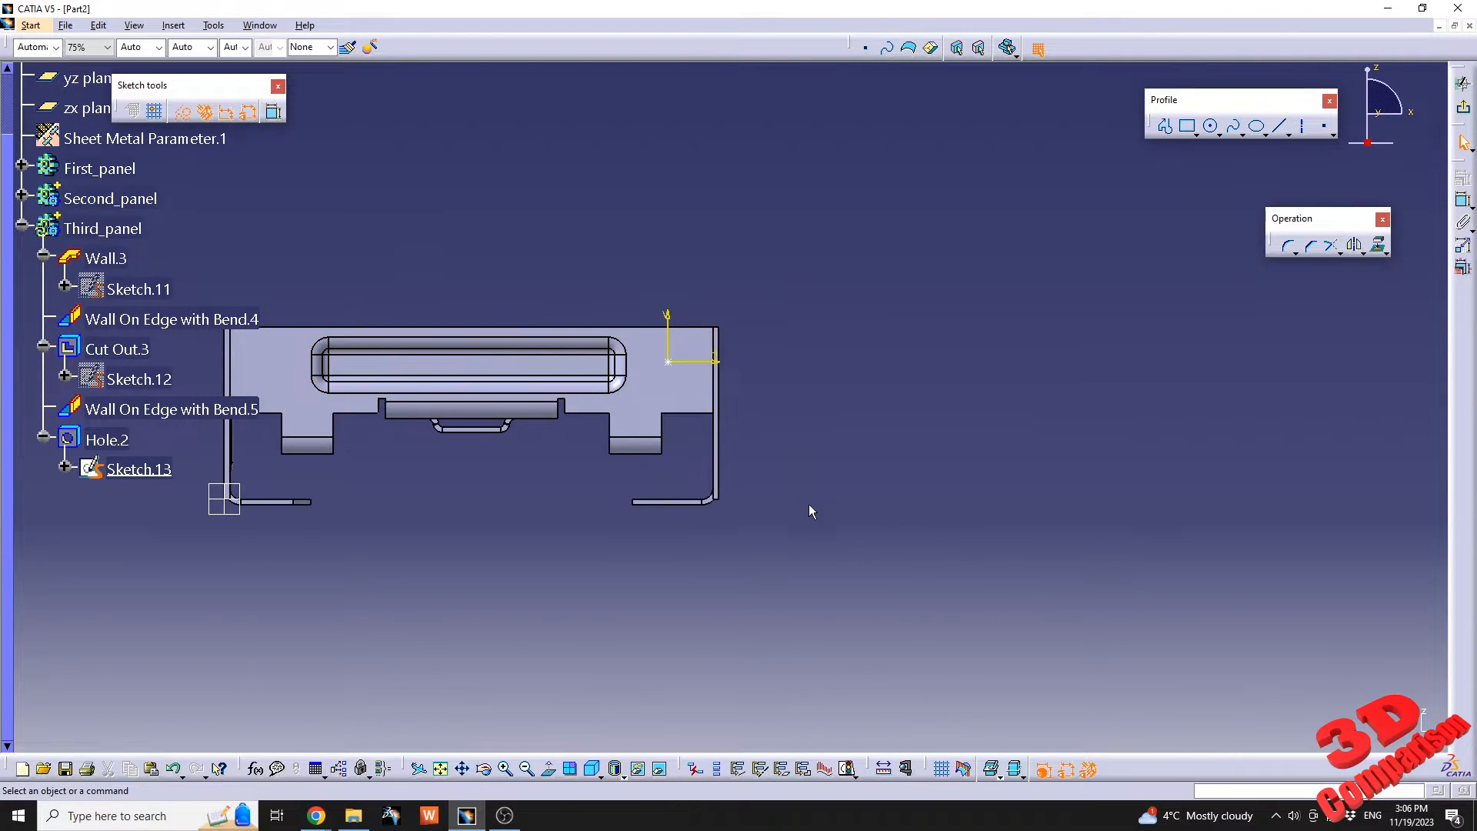
click(965, 769)
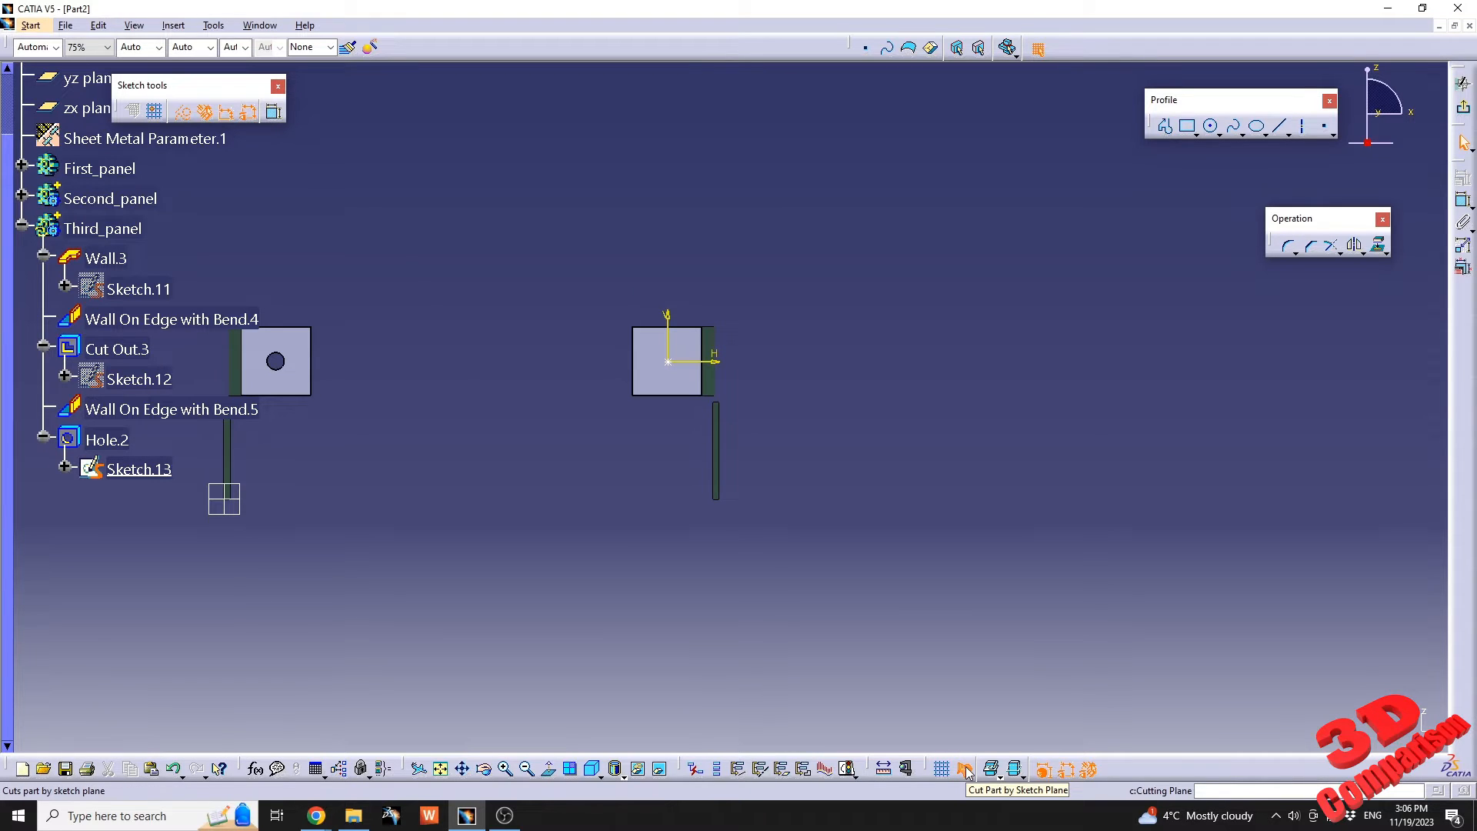
middle_drag(834, 413, 856, 304)
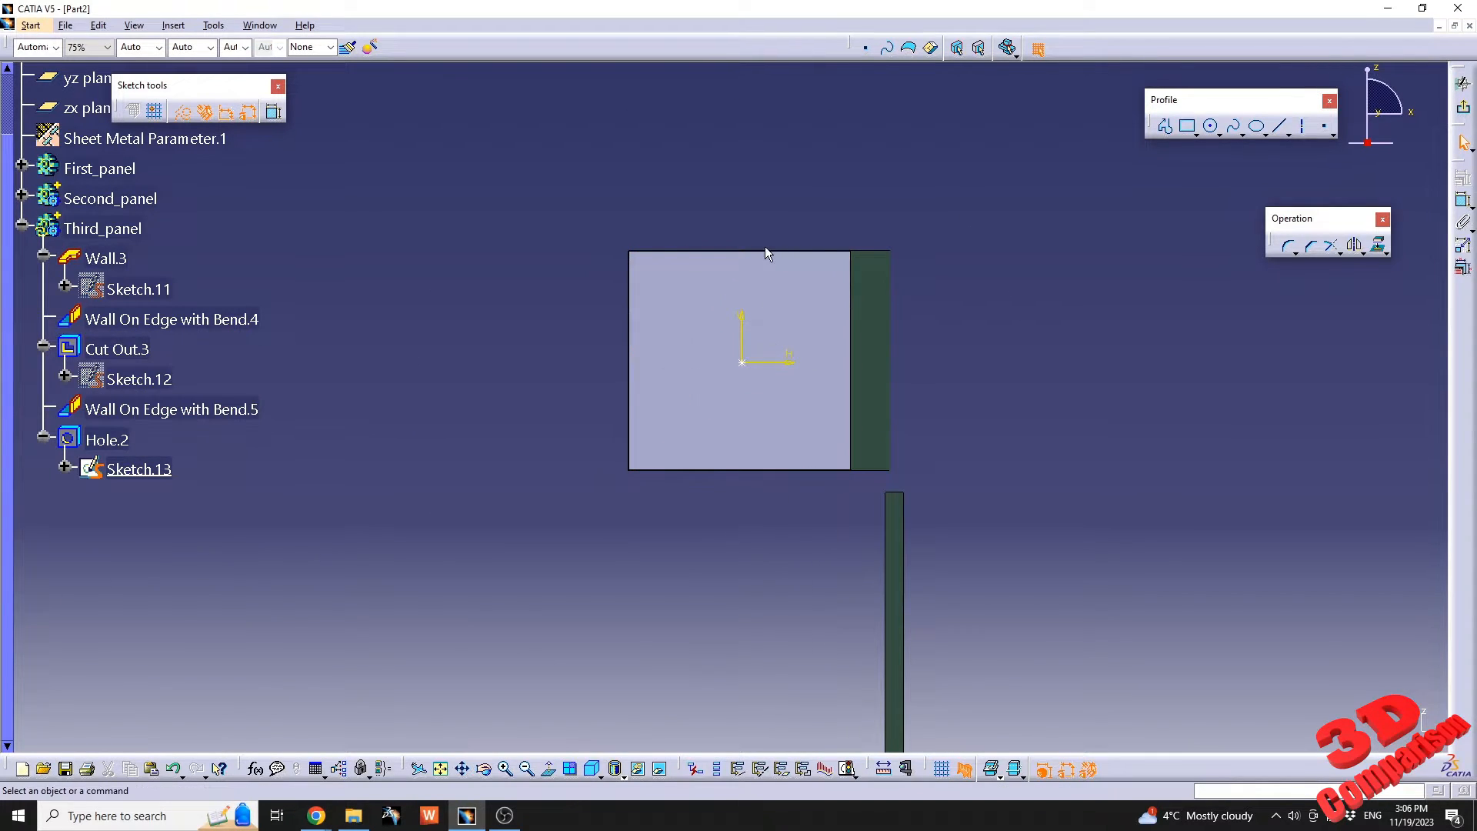
Constrain the hole's center point to be equidistant from the tab's two horizontal edges.
click(755, 396)
ctrl+click(748, 470)
ctrl+click(742, 362)
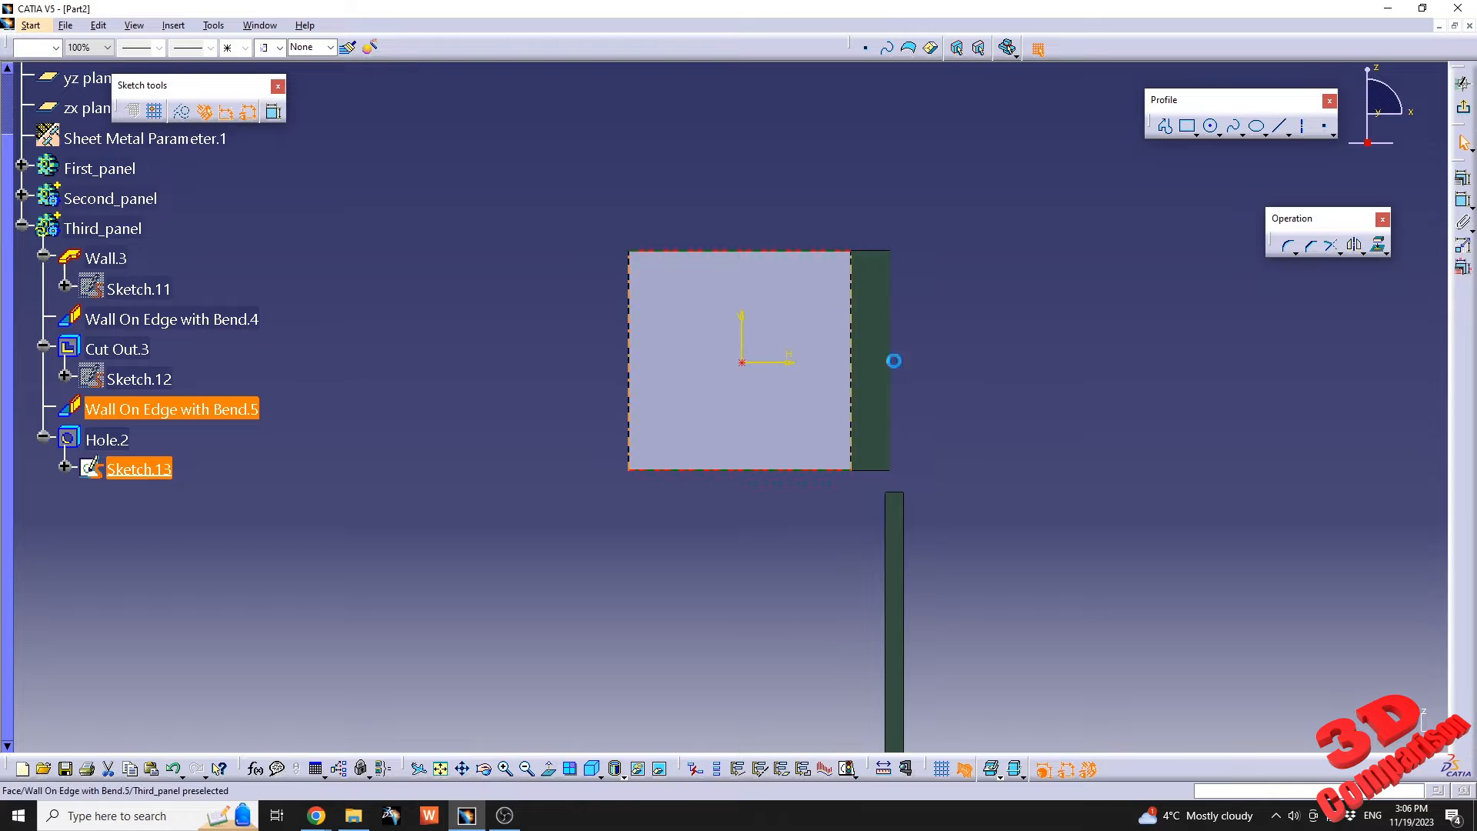
click(1464, 179)
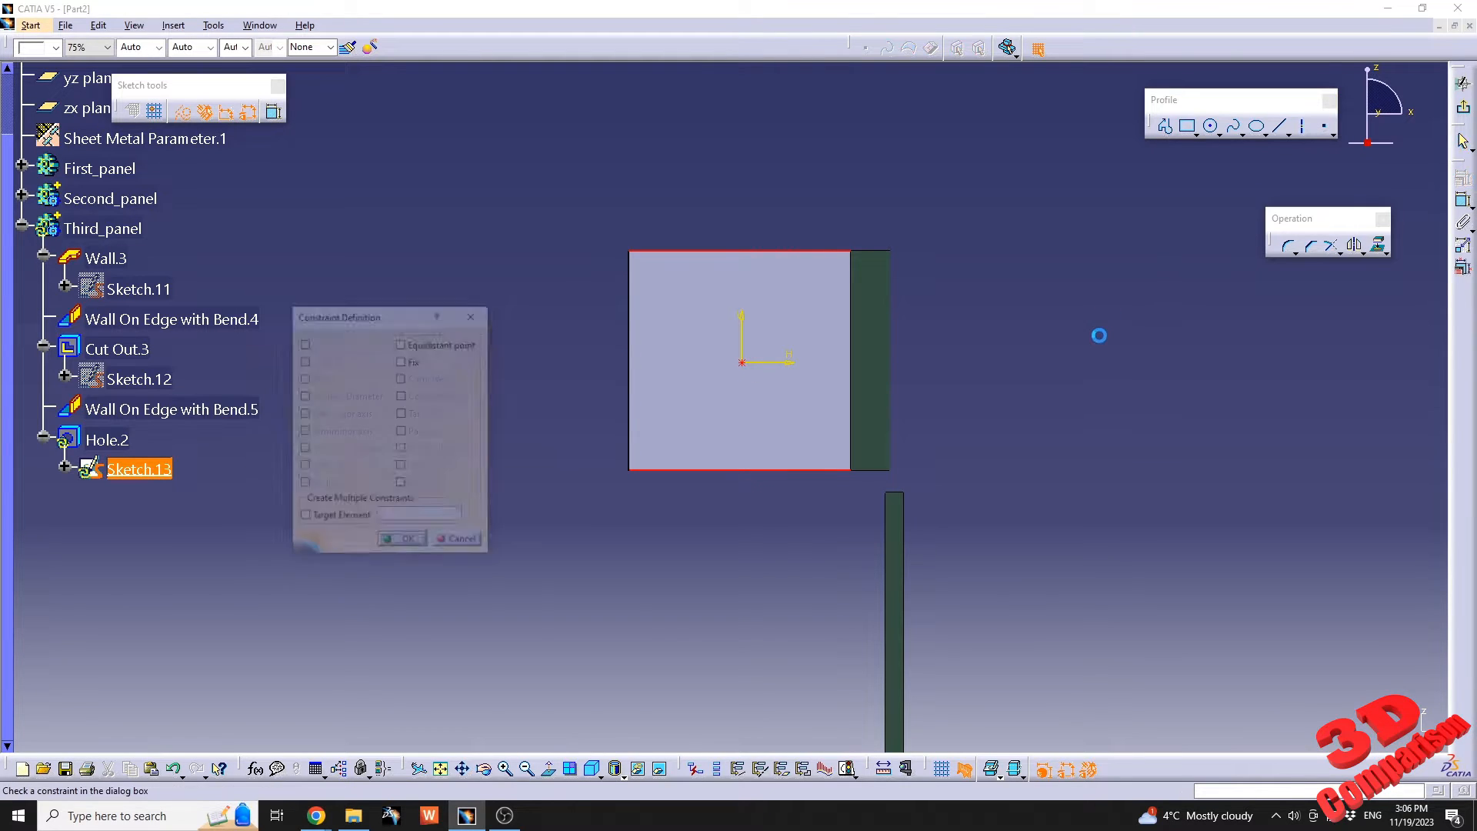
click(429, 347)
click(403, 542)
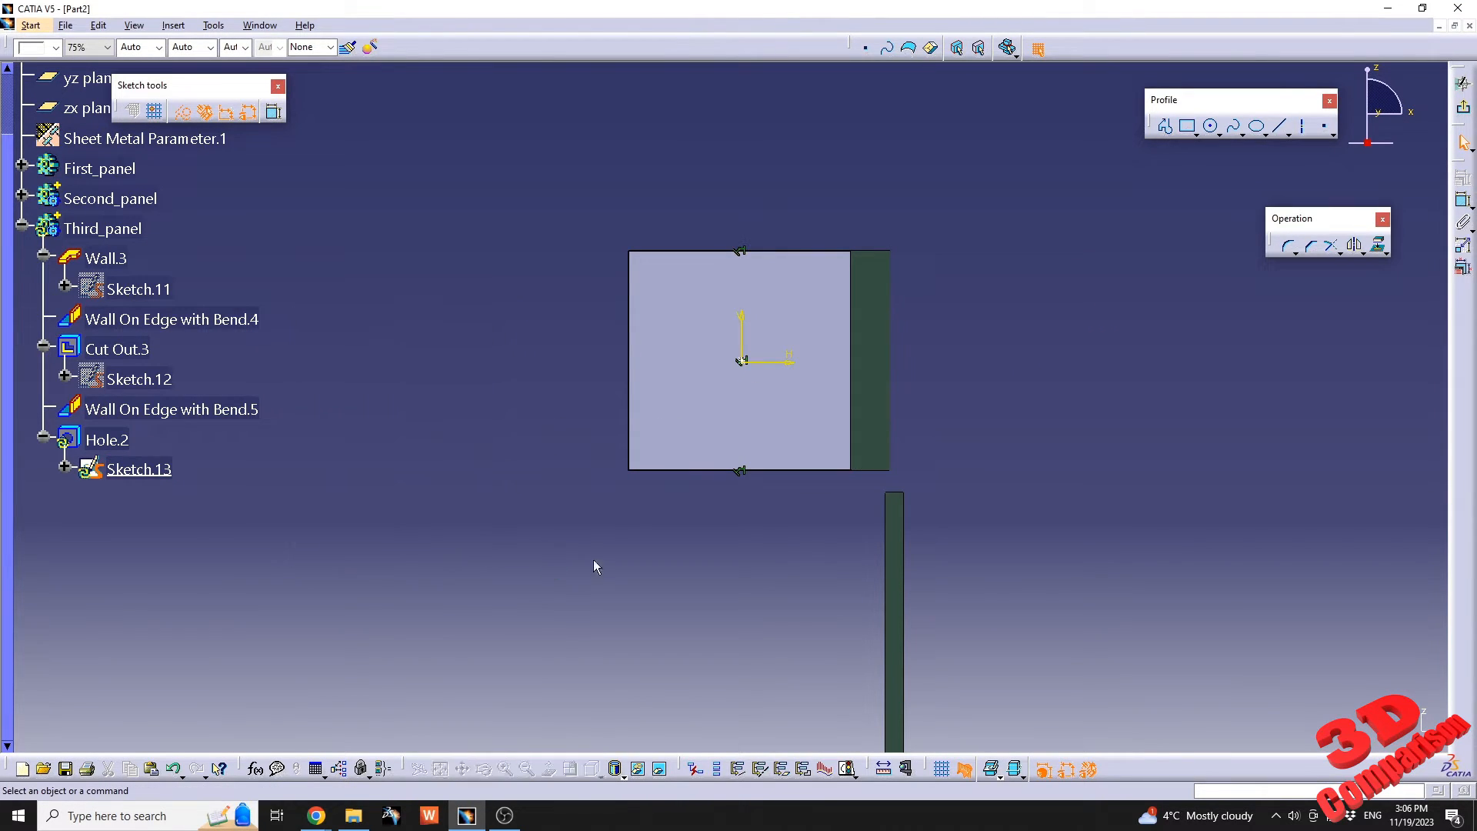
Constrain the hole's center point to be equidistant from the tab's two vertical edges, then exit the sketch and update the part.
ctrl+click(854, 384)
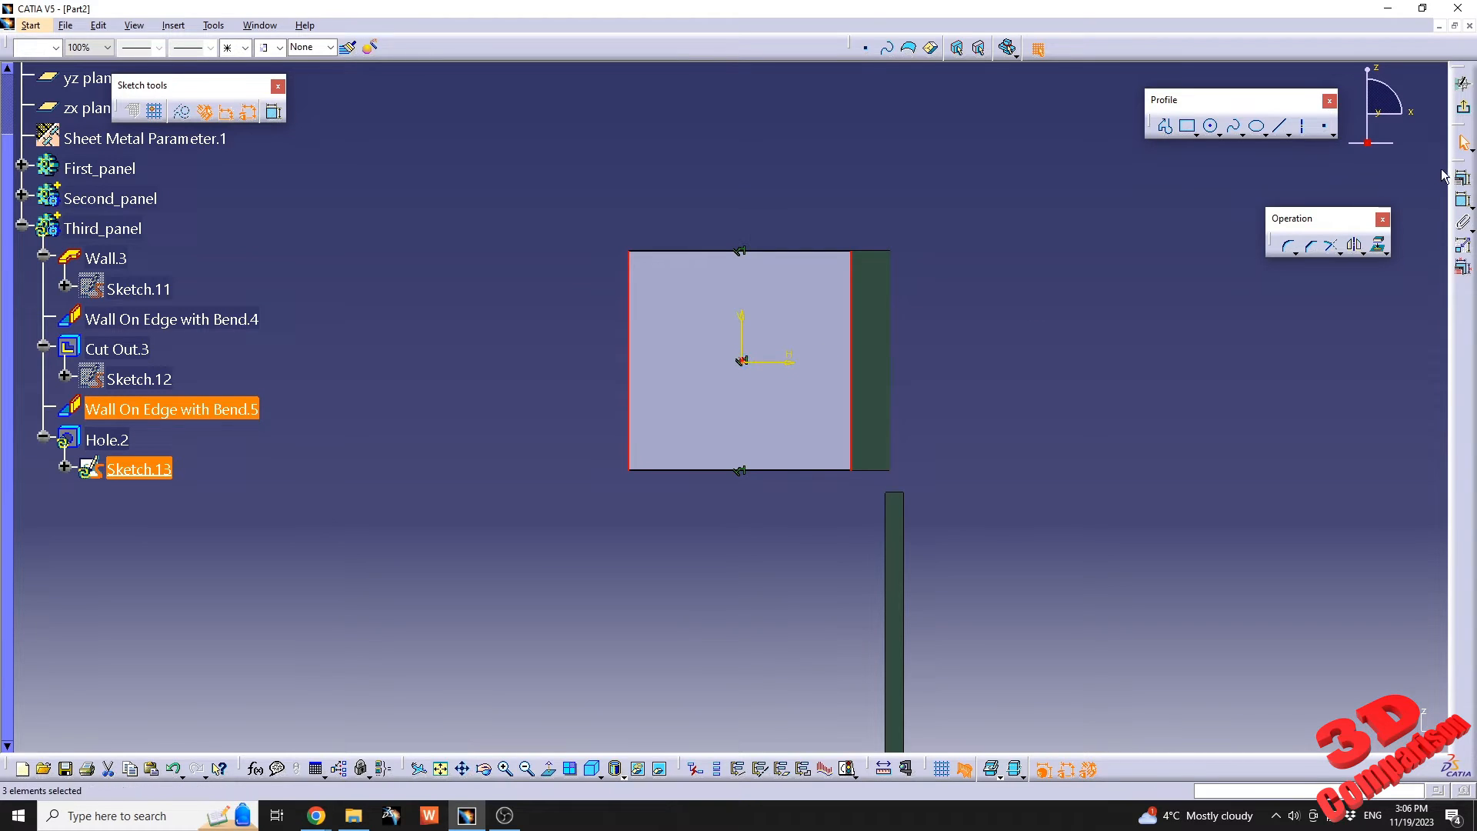
click(1463, 178)
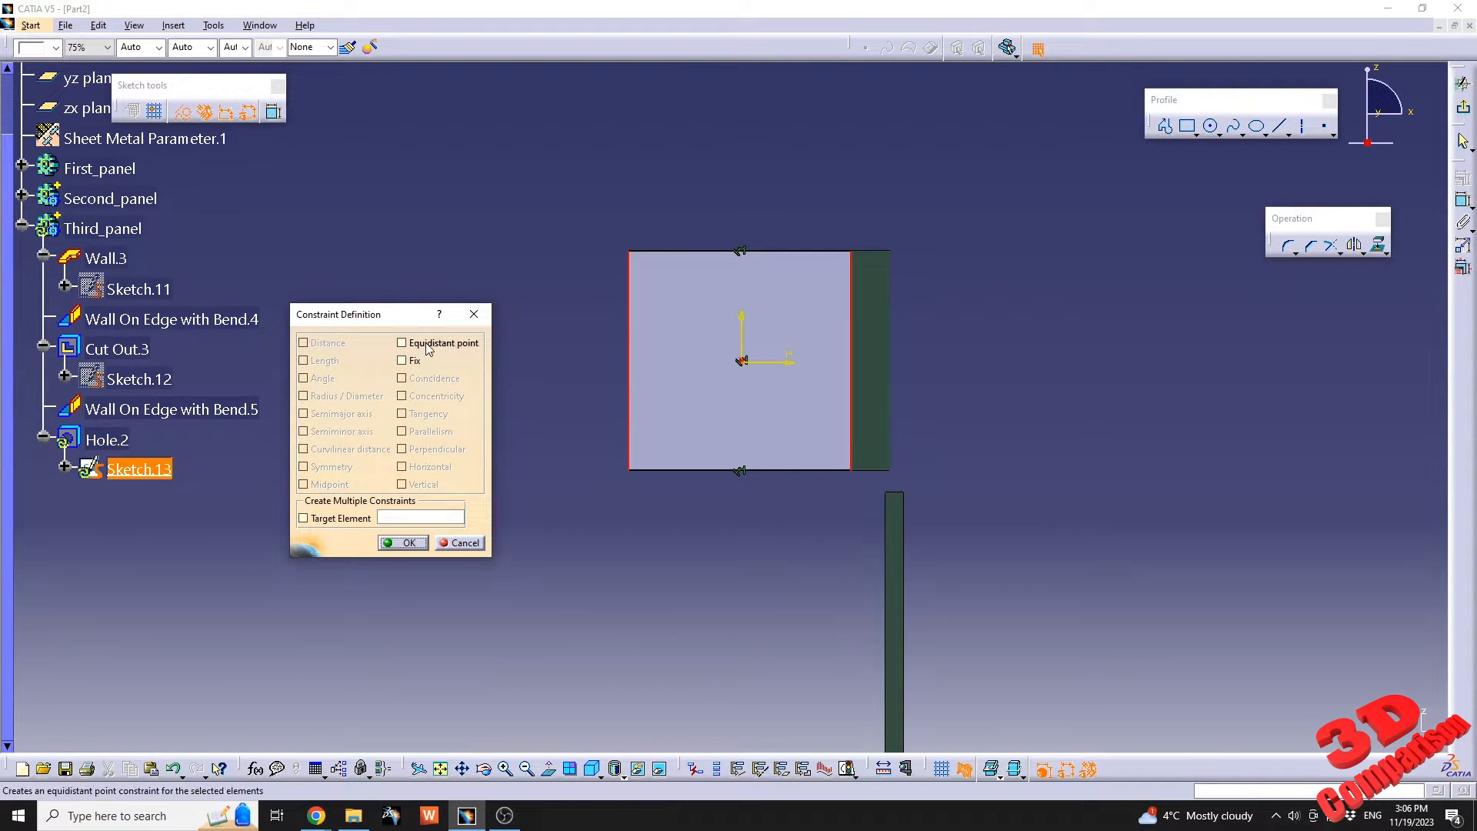
click(423, 542)
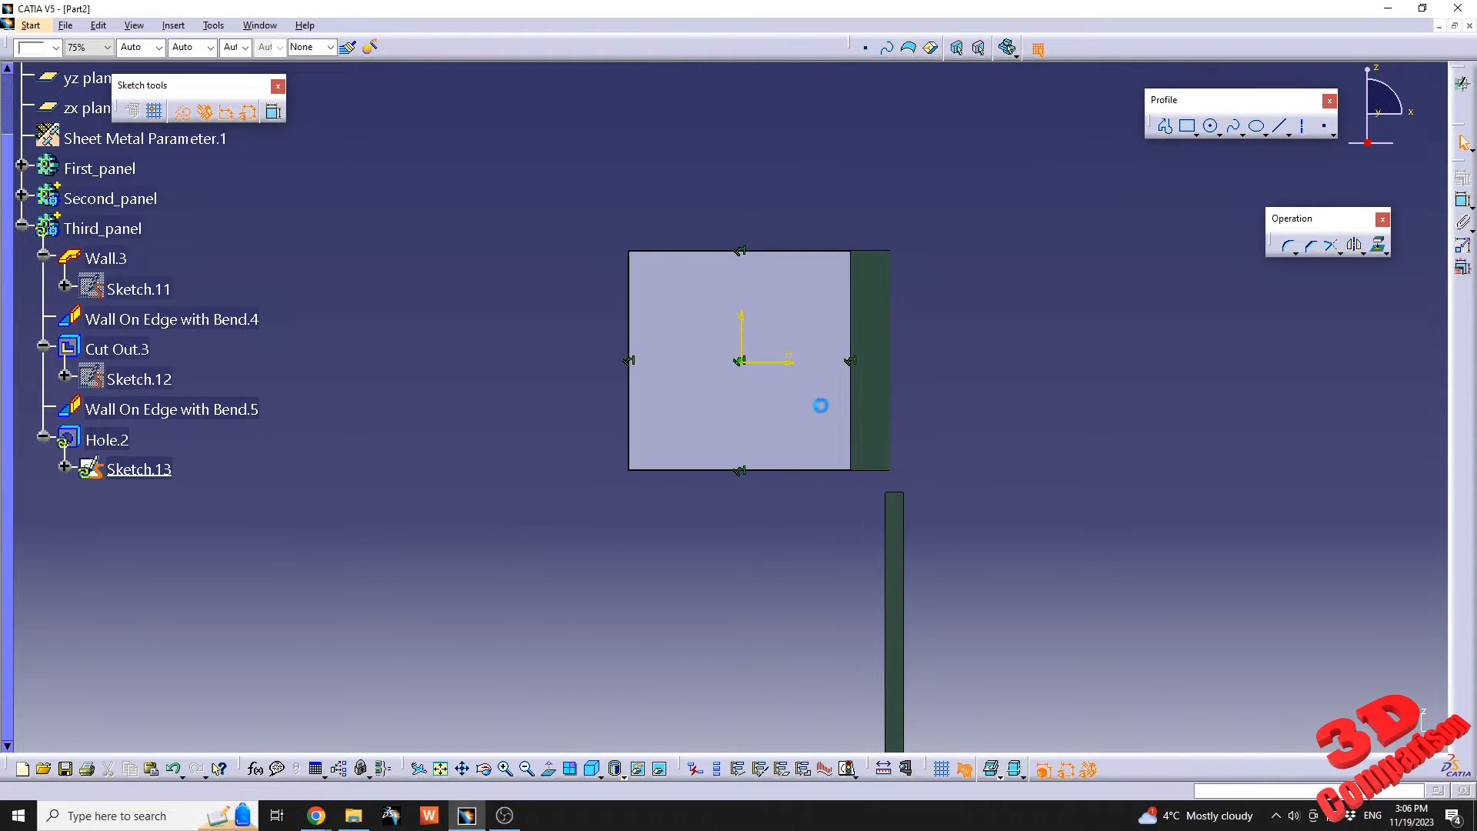
mouse_move(721, 405)
middle_down()
mouse_move(834, 441)
mouse_move(586, 295)
mouse_move(805, 693)
middle_up()
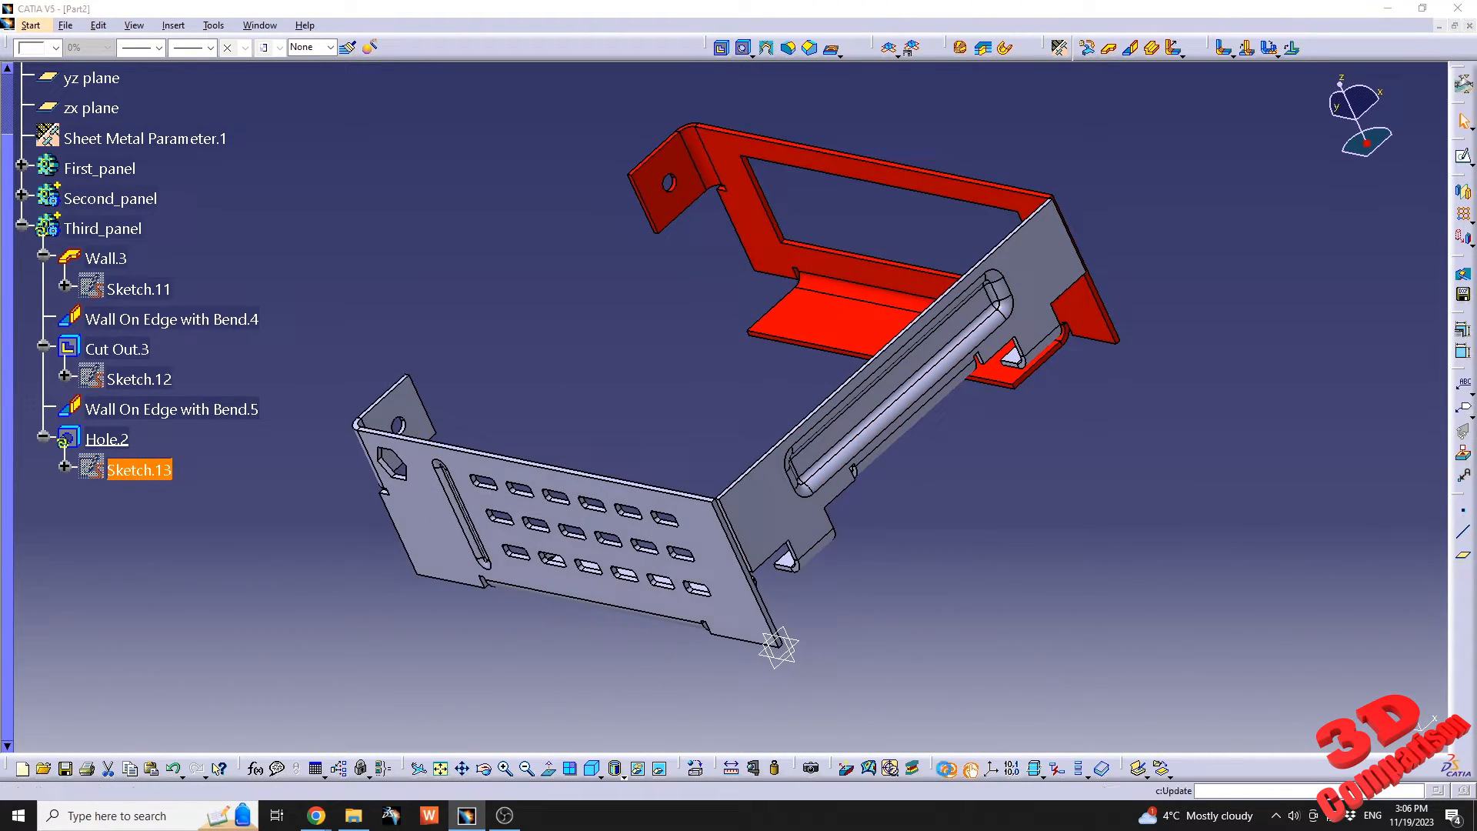
click(593, 383)
mouse_move(464, 567)
middle_down()
mouse_move(864, 445)
mouse_move(593, 473)
mouse_move(739, 462)
mouse_move(729, 452)
mouse_move(705, 488)
mouse_move(693, 457)
mouse_move(719, 516)
mouse_move(758, 537)
middle_up()
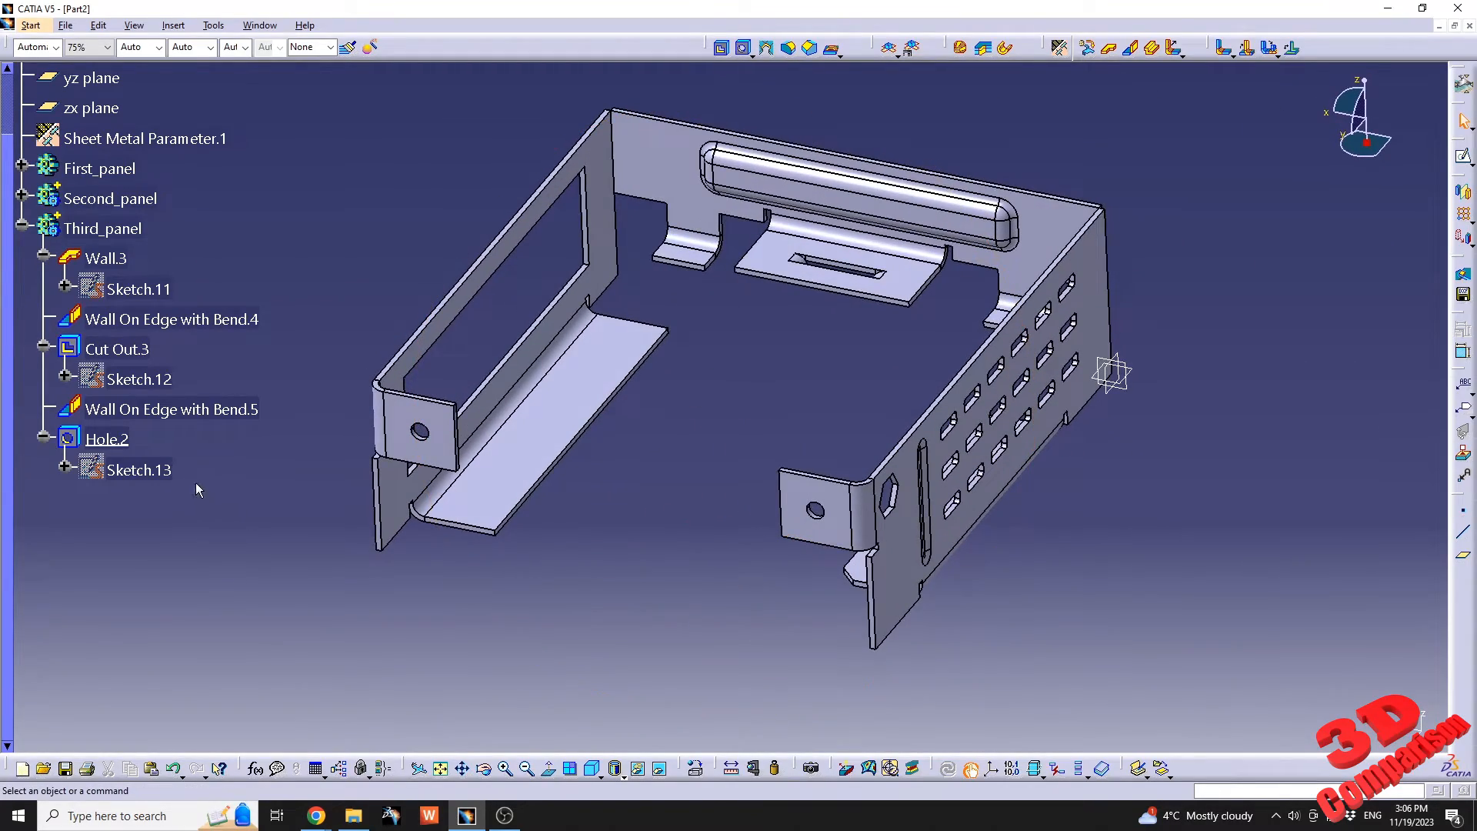
Join the first and second panel walls with a cylindrical bend created in the main body, and check the default bend radius in the sheet metal parameters.
click(23, 229)
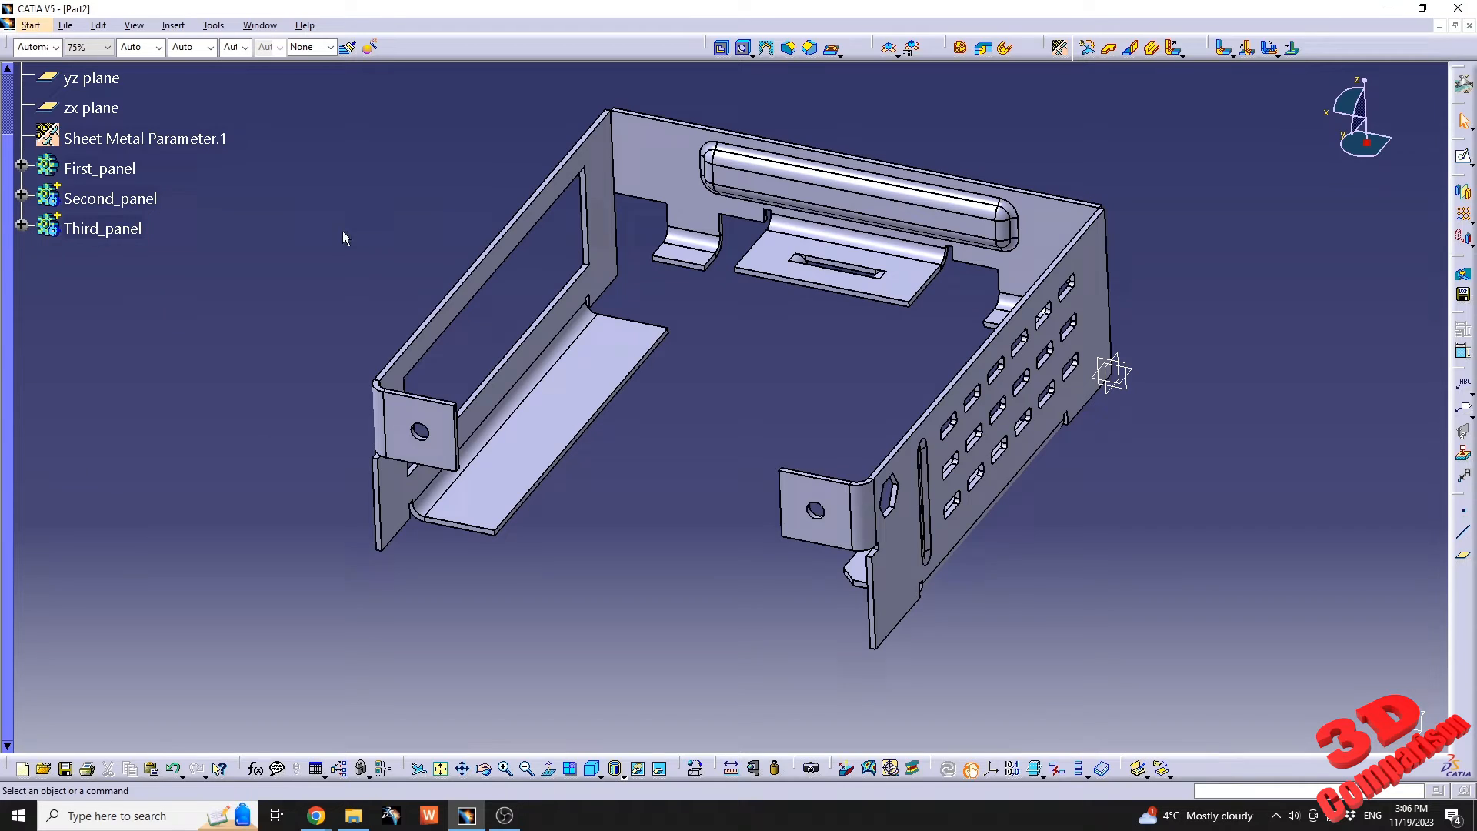
click(1221, 56)
middle_drag(646, 422, 878, 446)
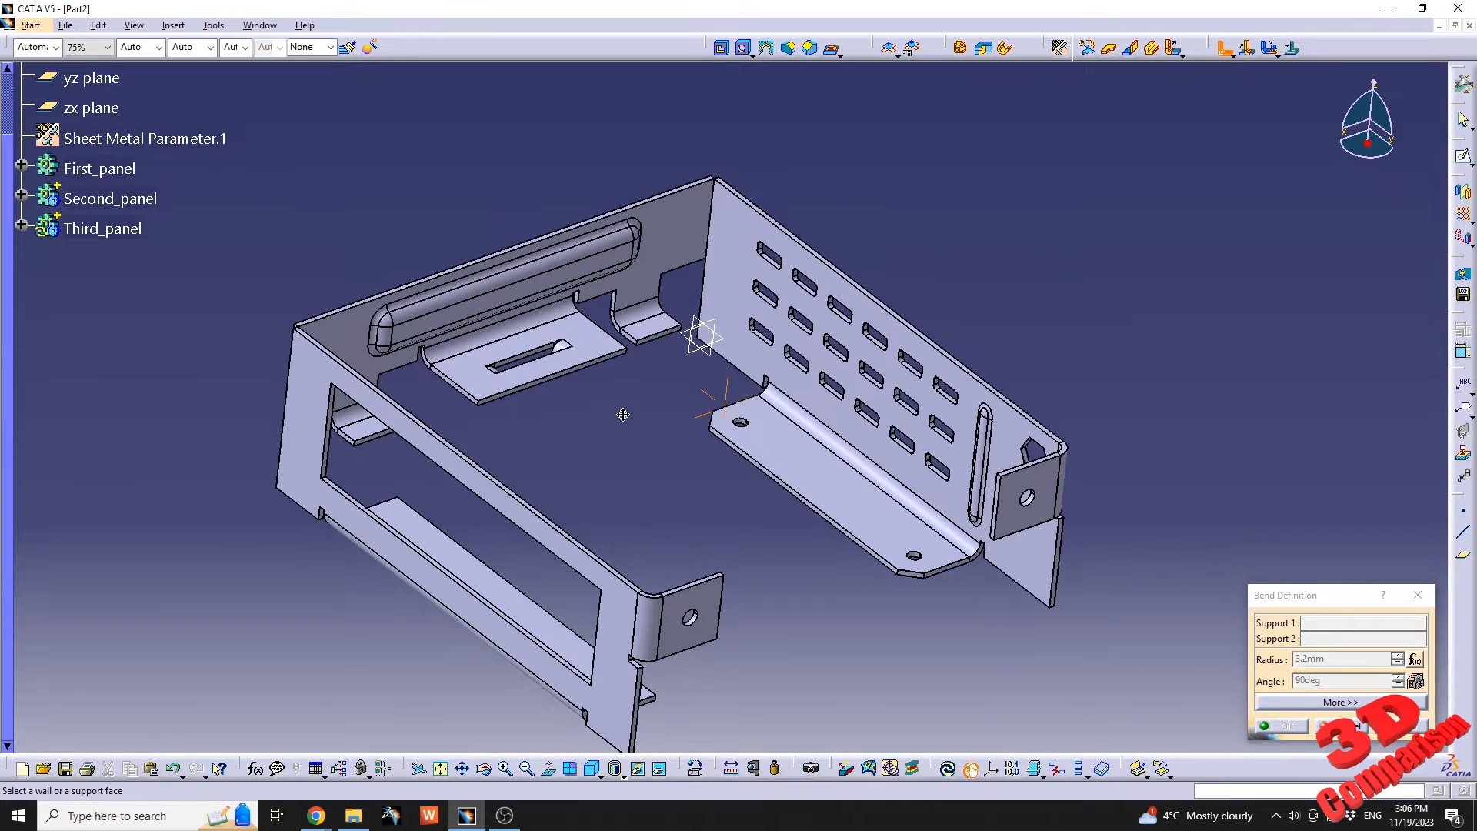
middle_drag(623, 414, 646, 438)
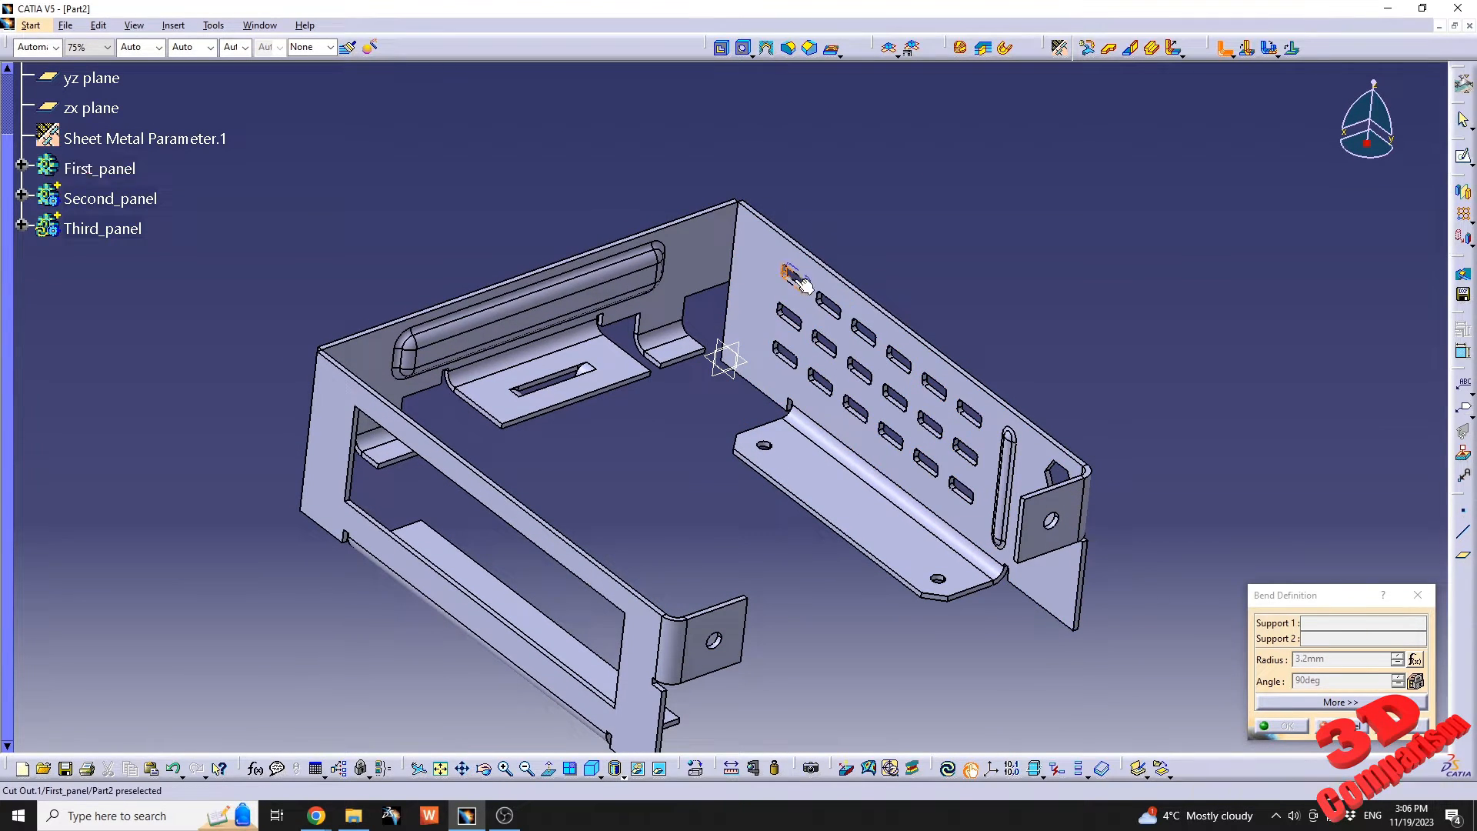
click(769, 270)
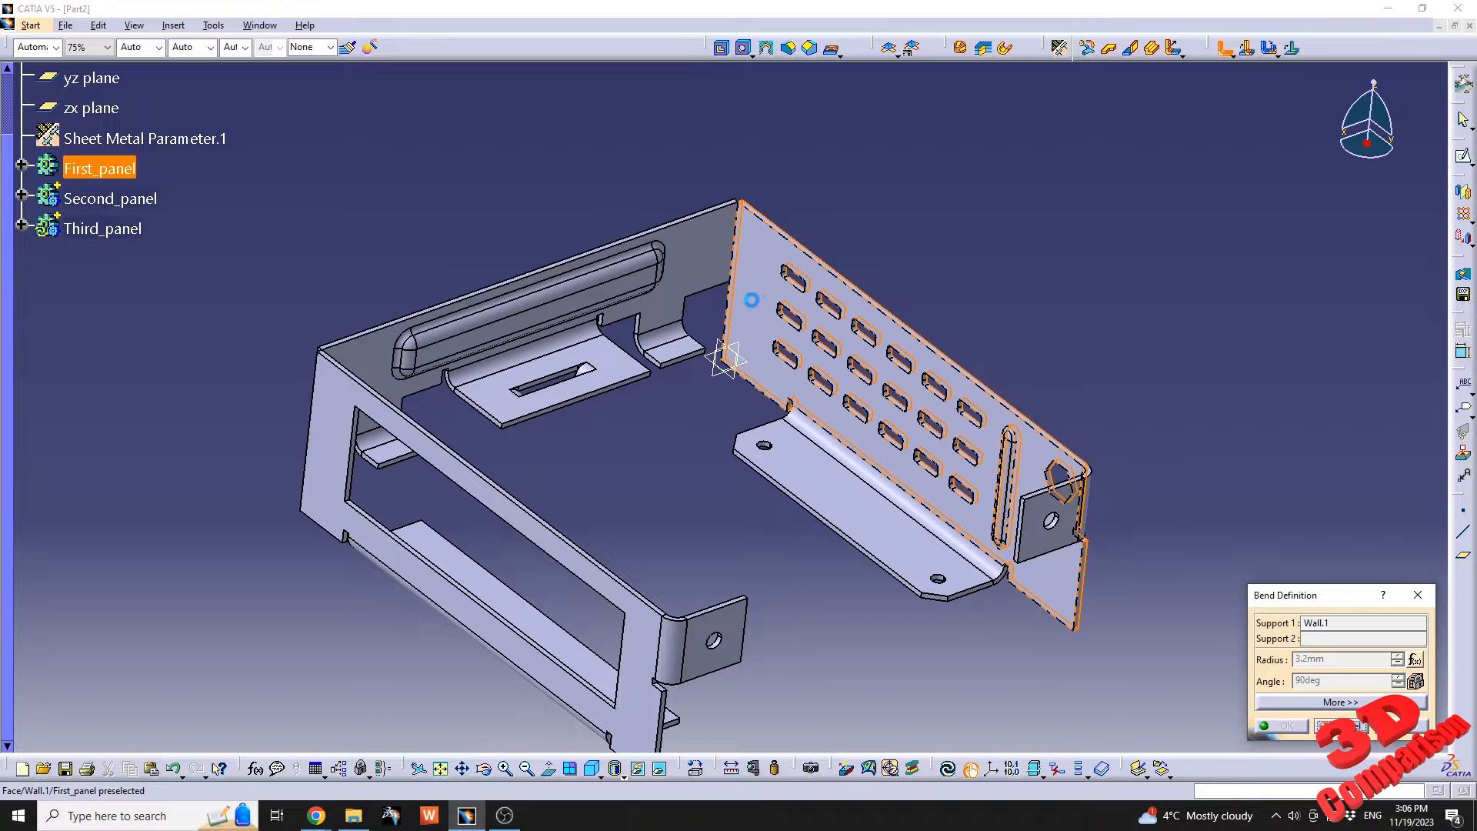
click(708, 258)
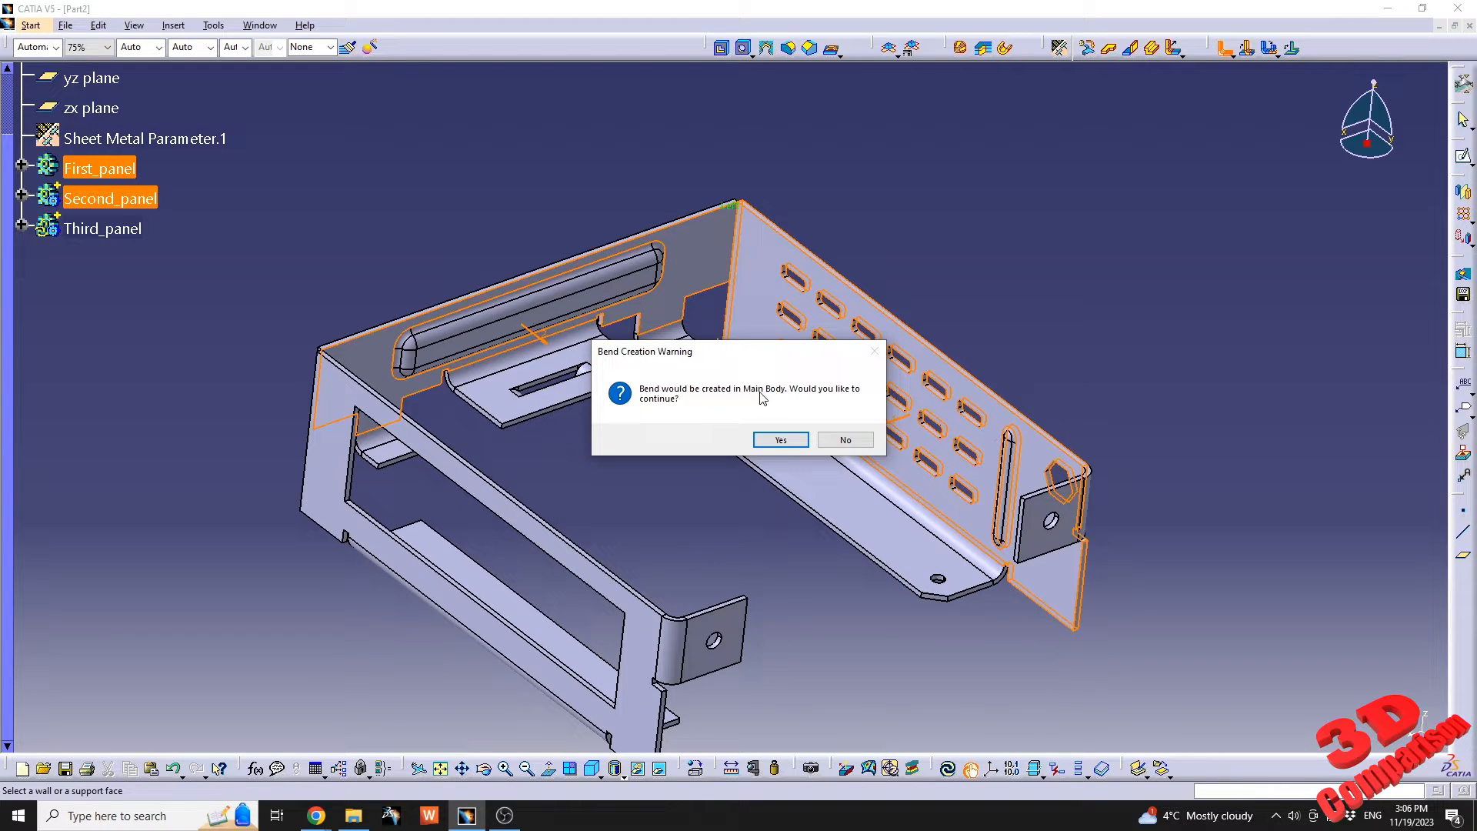
click(781, 439)
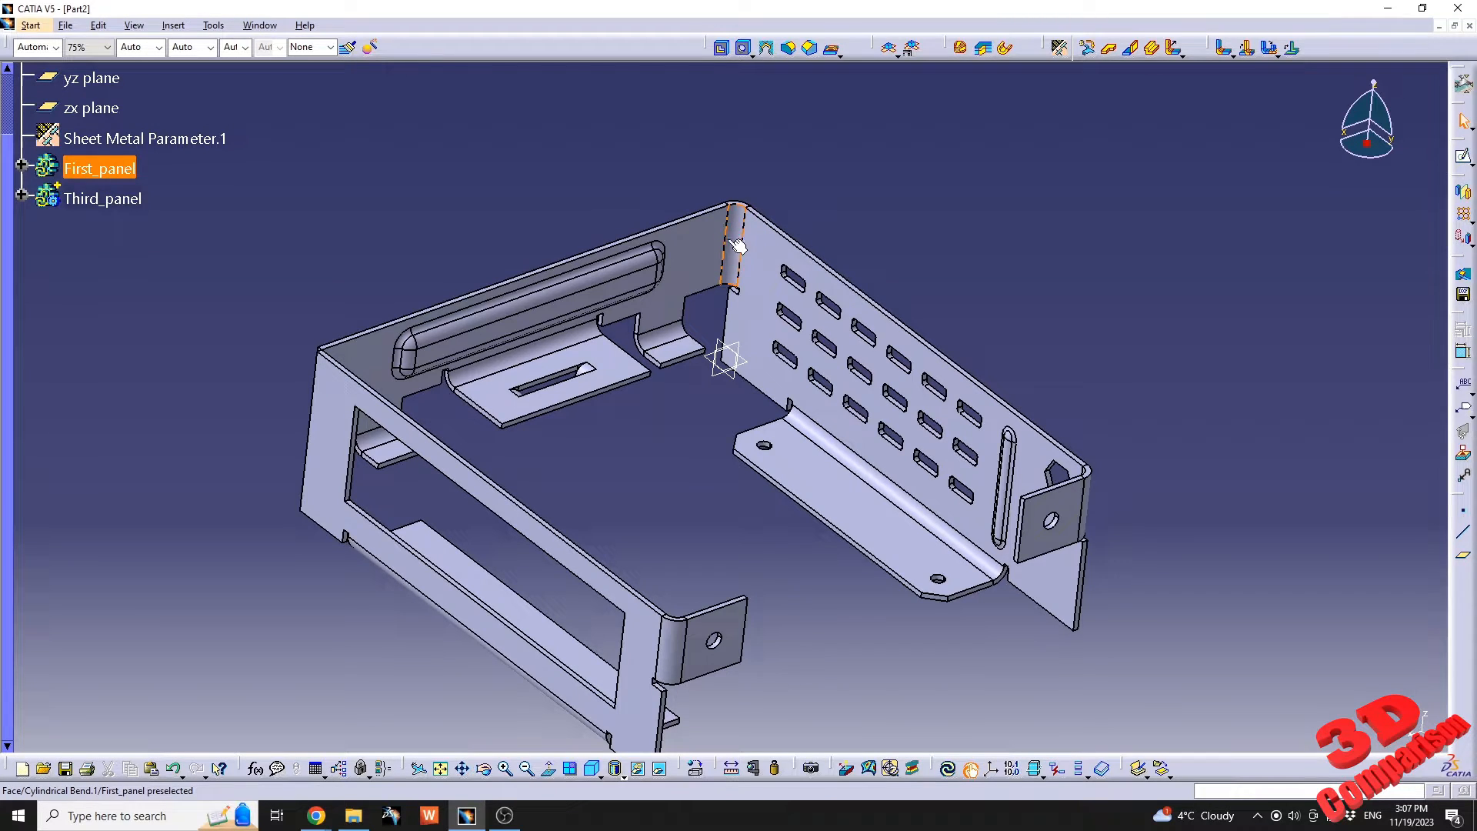
double_click(154, 138)
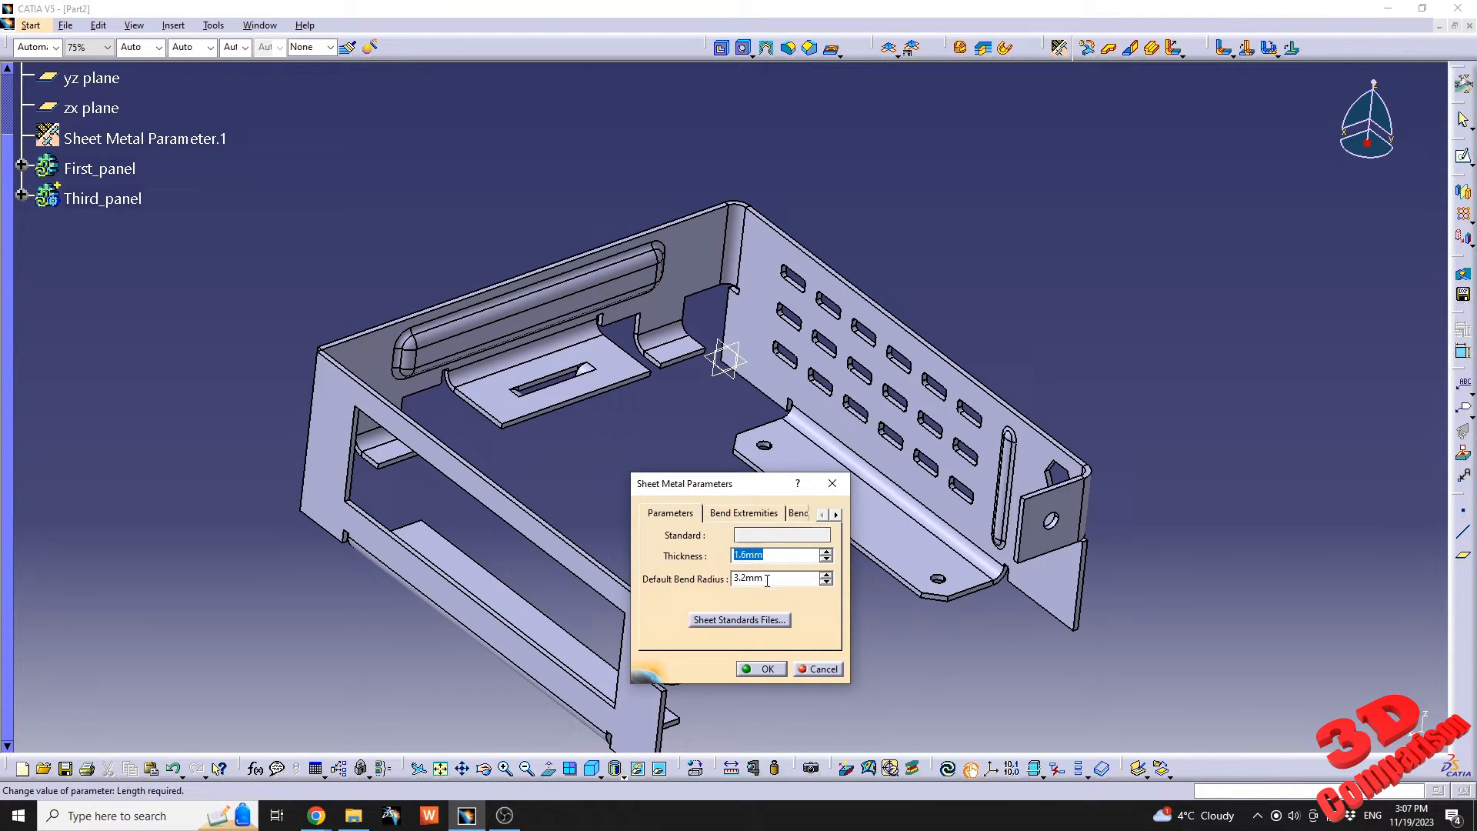
click(767, 669)
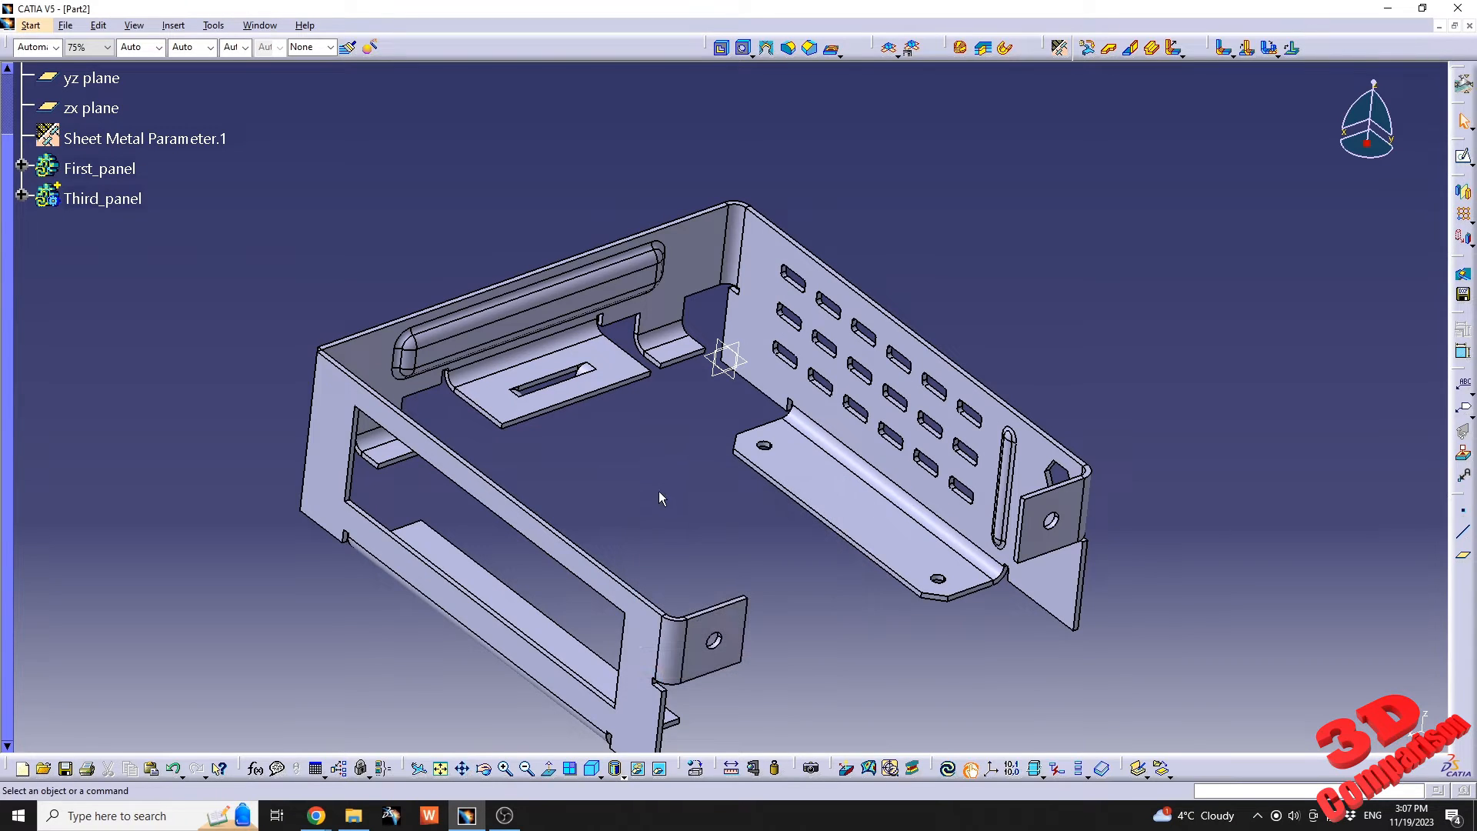
Join the second and third panel walls with a cylindrical bend at their shared corner, and show the part in isometric view.
middle_drag(658, 491, 1000, 308)
click(1225, 48)
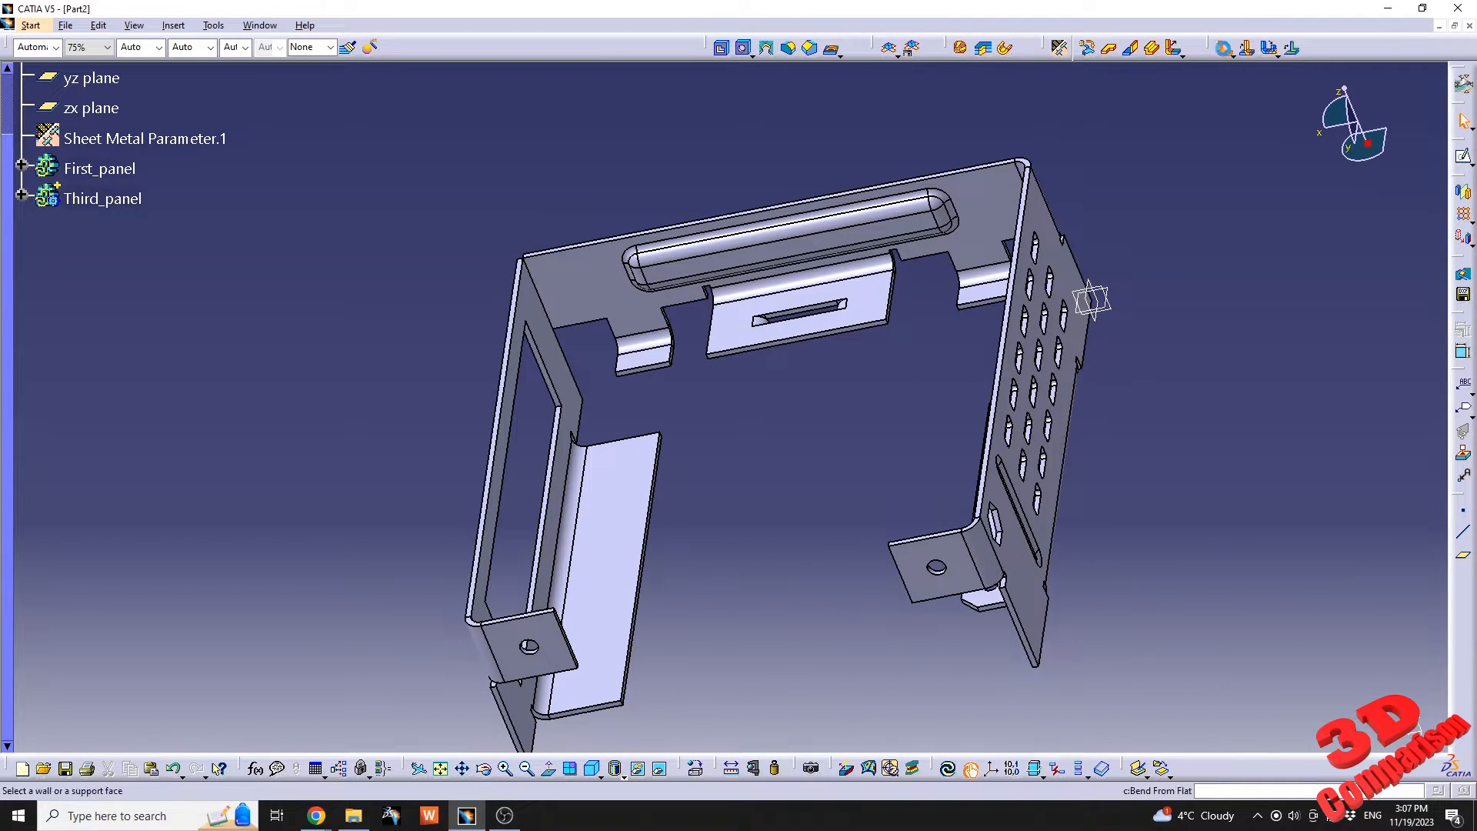
click(538, 309)
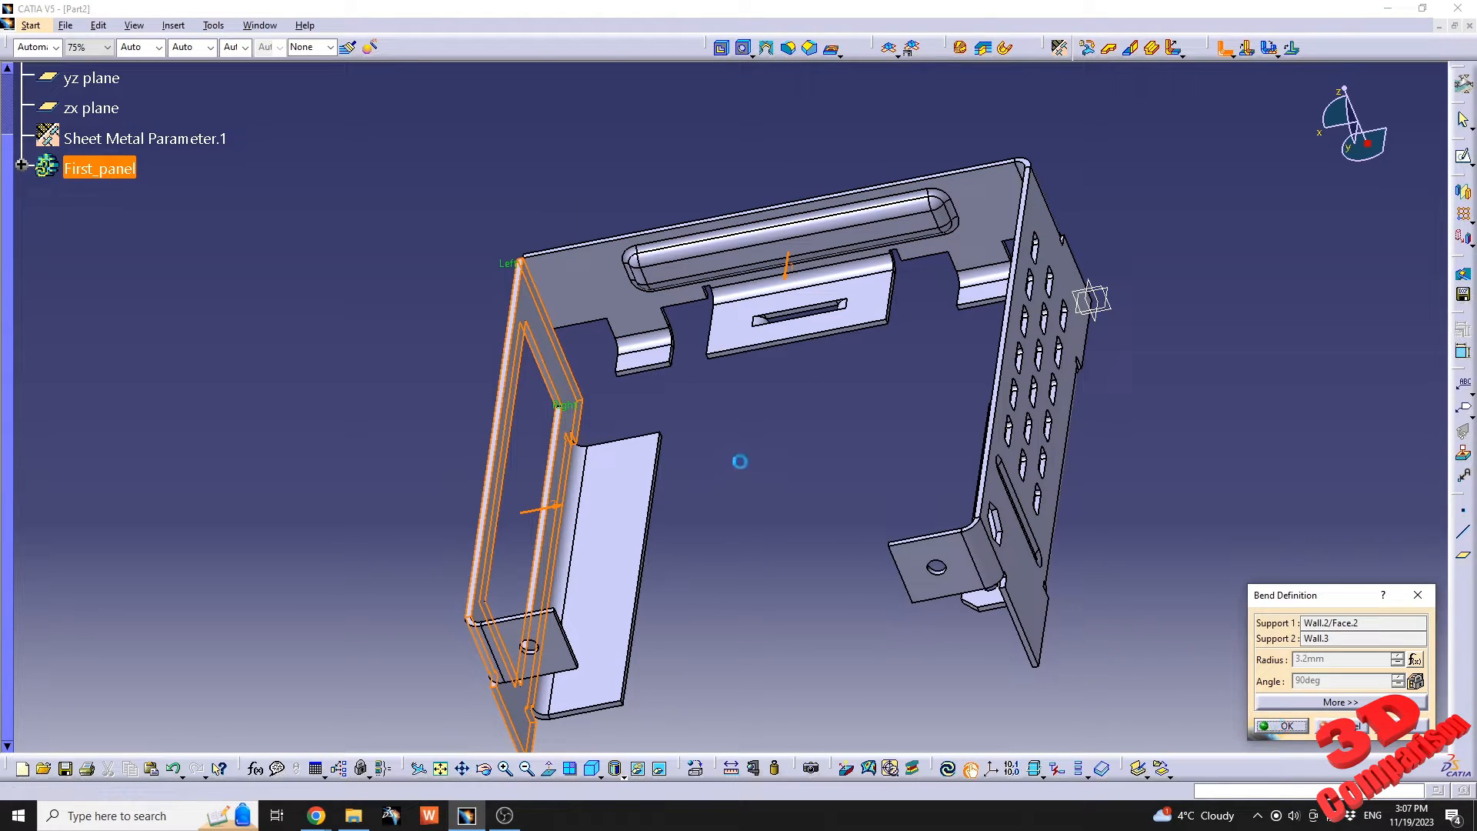
middle_drag(746, 418, 881, 300)
click(591, 768)
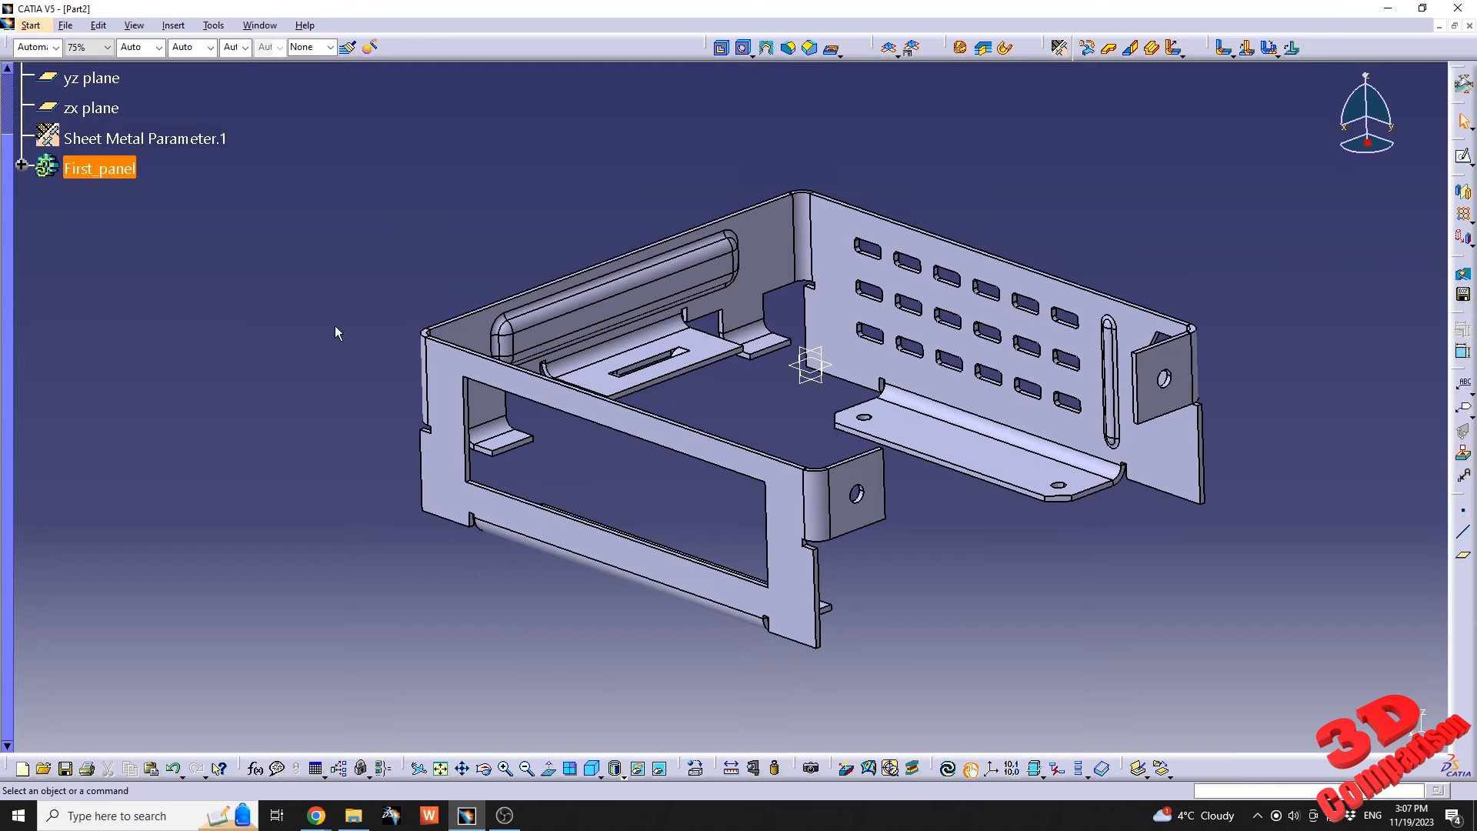
Set the bridge point's distance from the second panel's tab edge to 8 mm in the bridge sketch, and update the part.
click(22, 166)
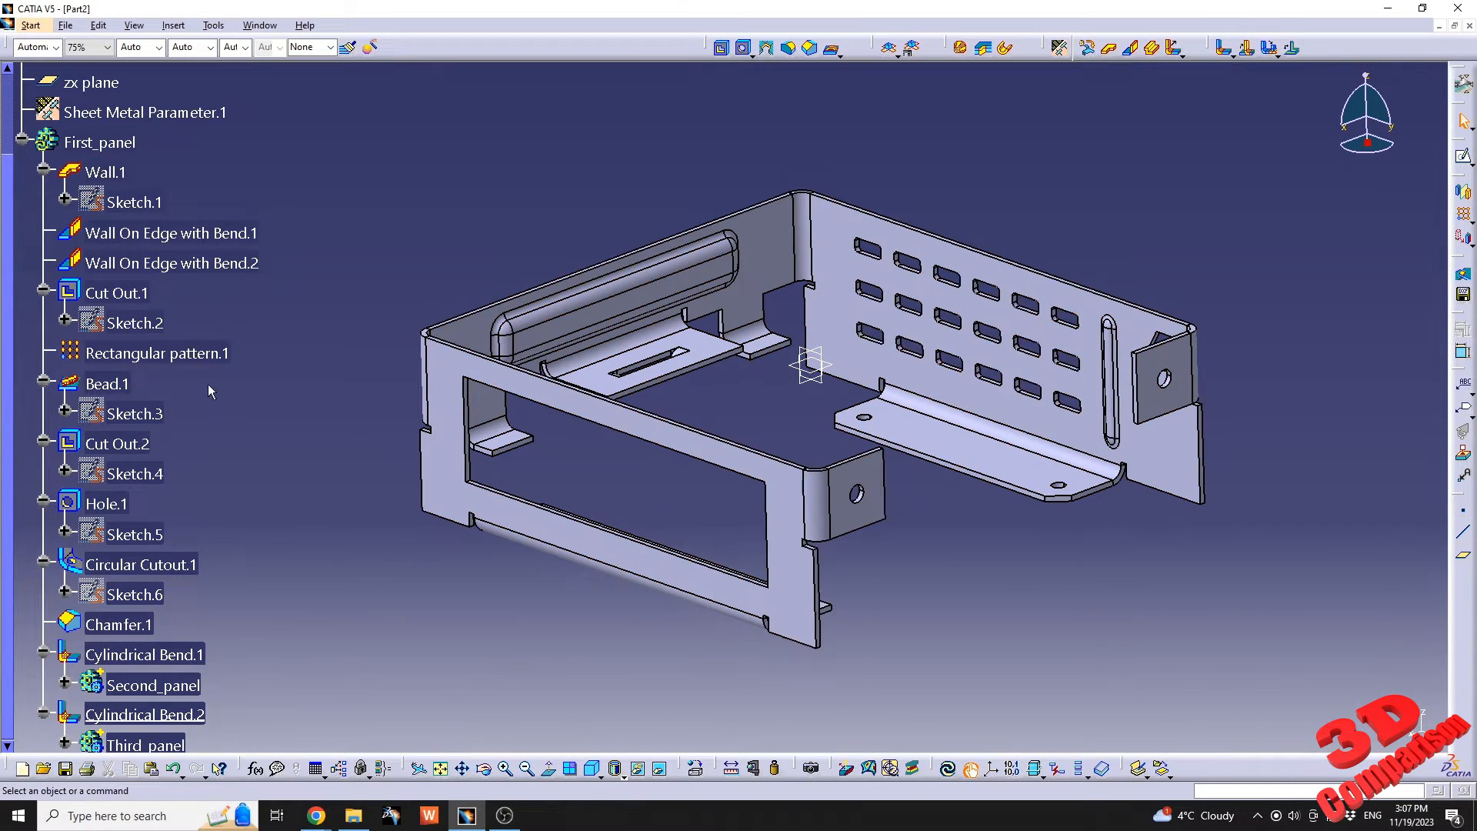
scroll(188, 408, down, 3)
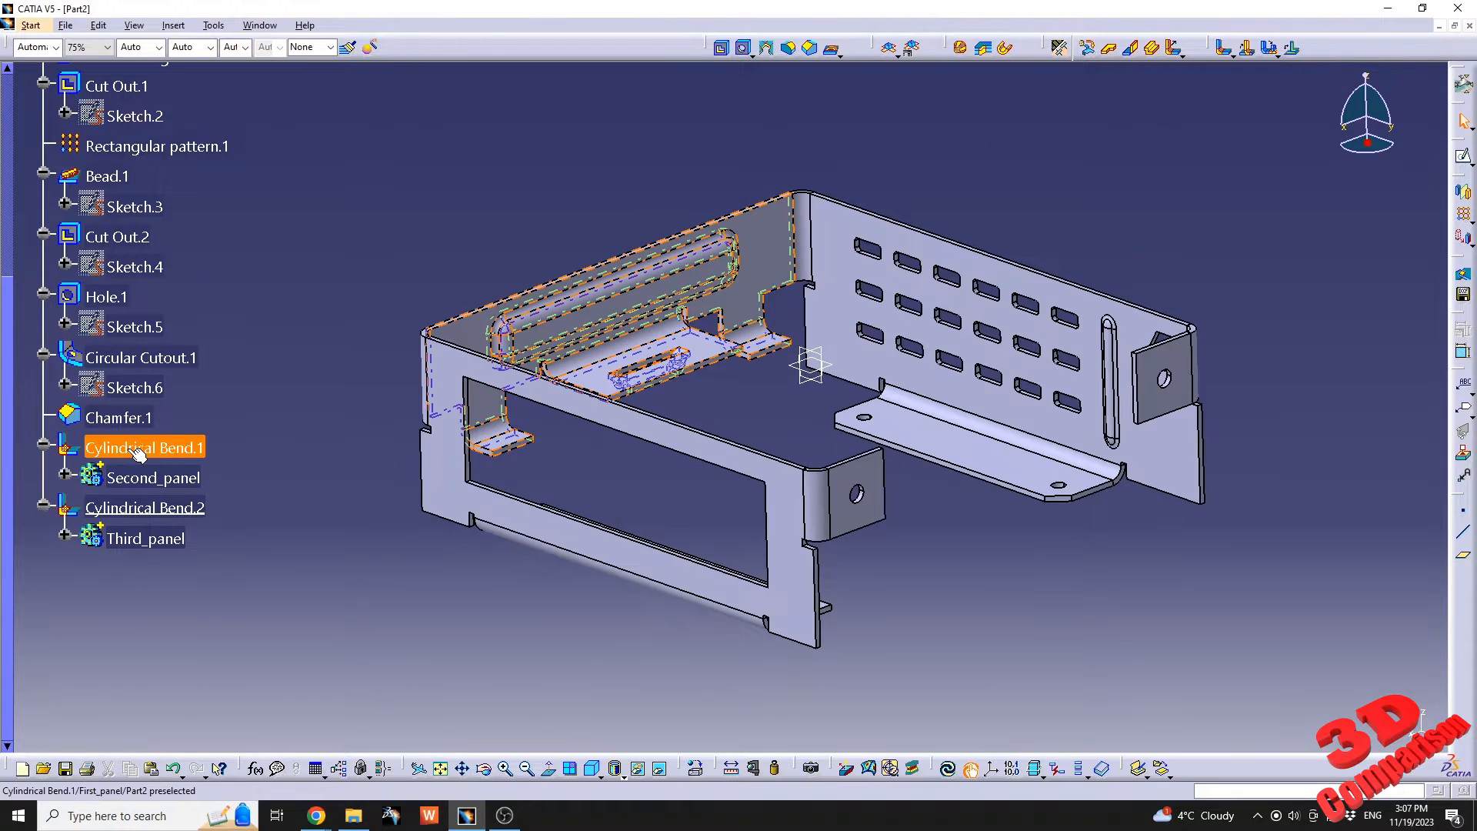
click(65, 478)
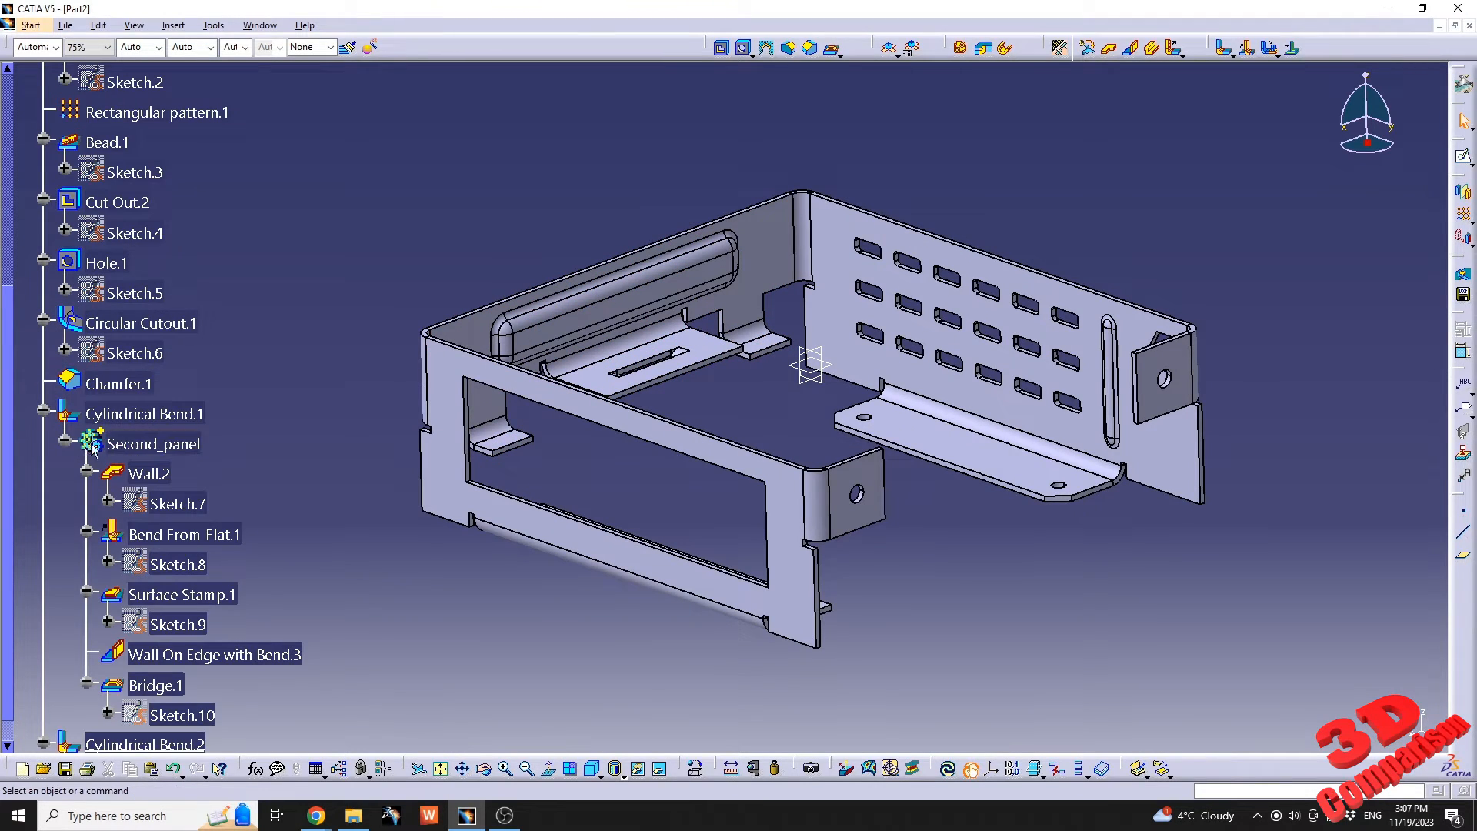
scroll(60, 620, down, 2)
click(66, 636)
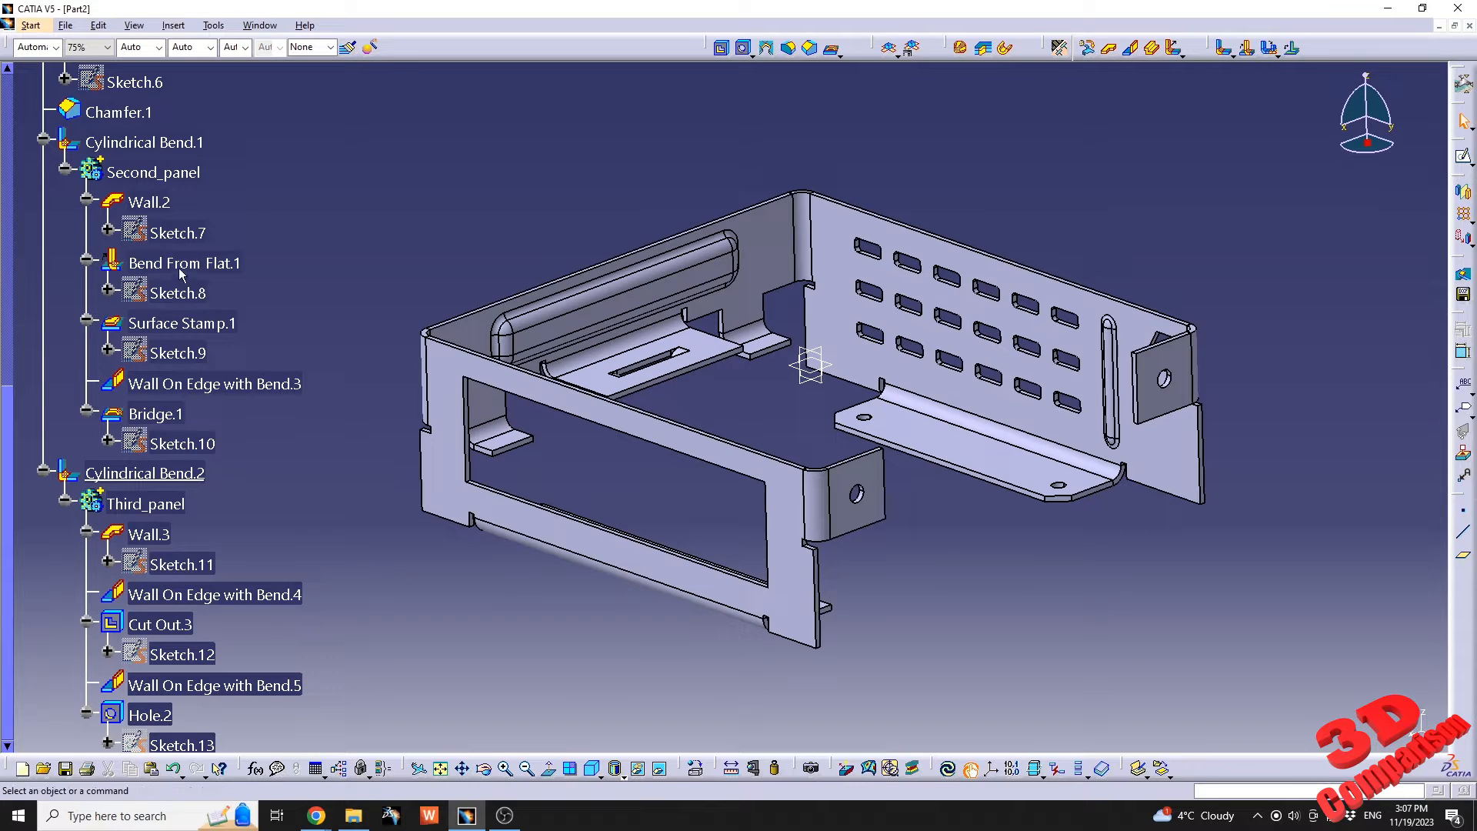
double_click(191, 450)
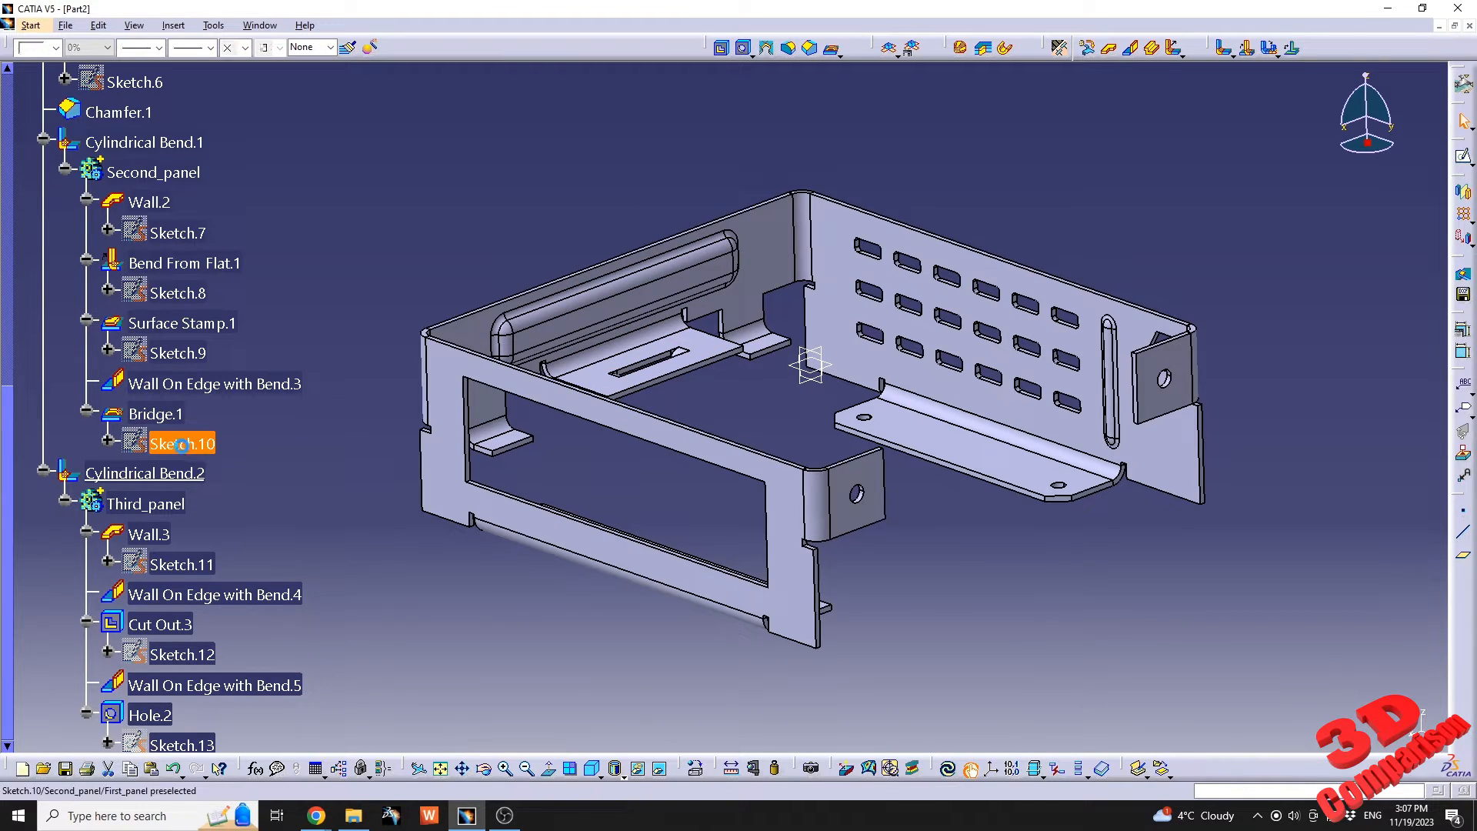
mouse_move(719, 539)
middle_down()
mouse_move(663, 403)
mouse_move(713, 313)
middle_up()
double_click(725, 298)
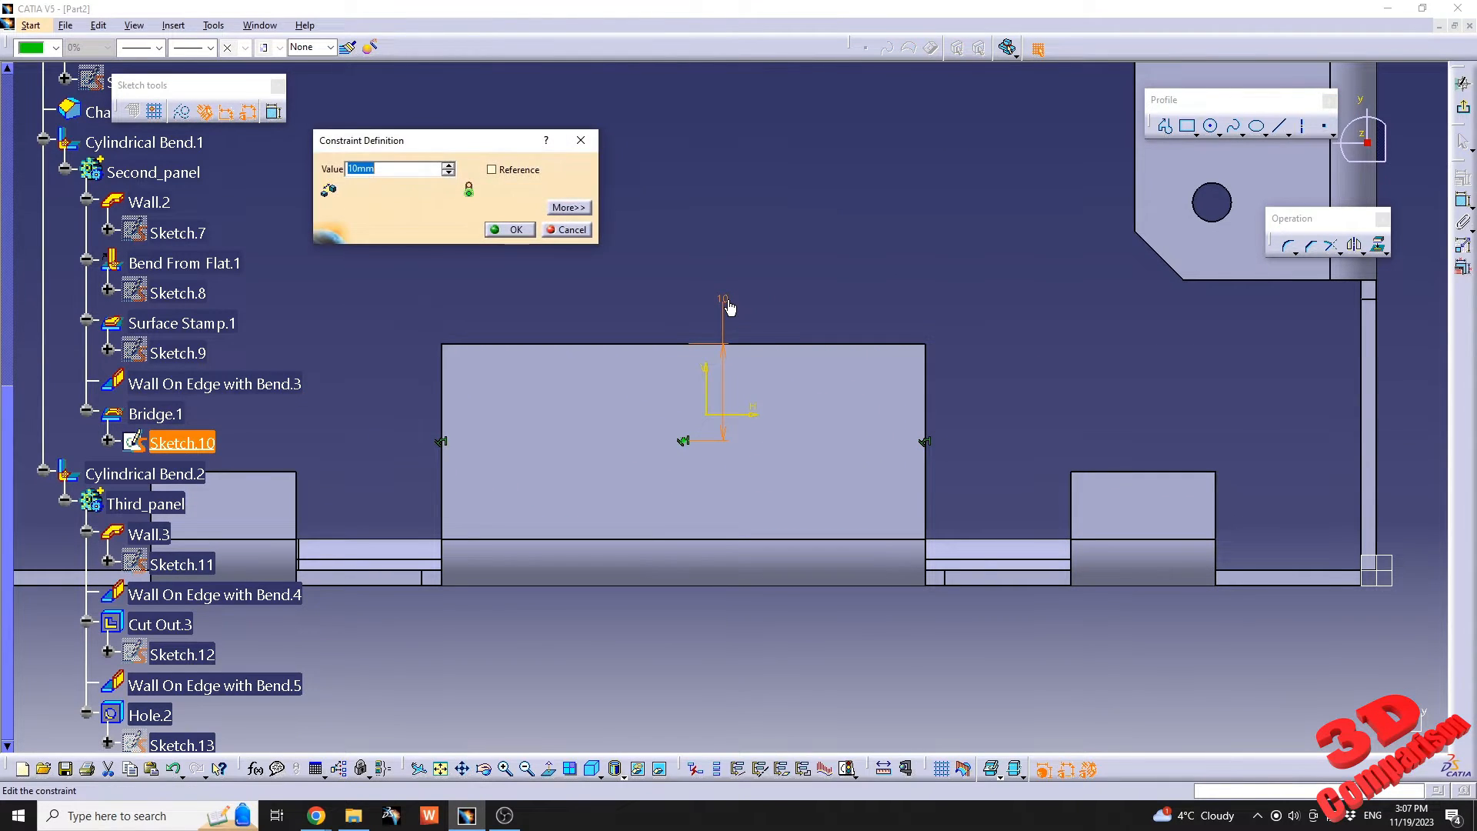
text(8)
key(Return)
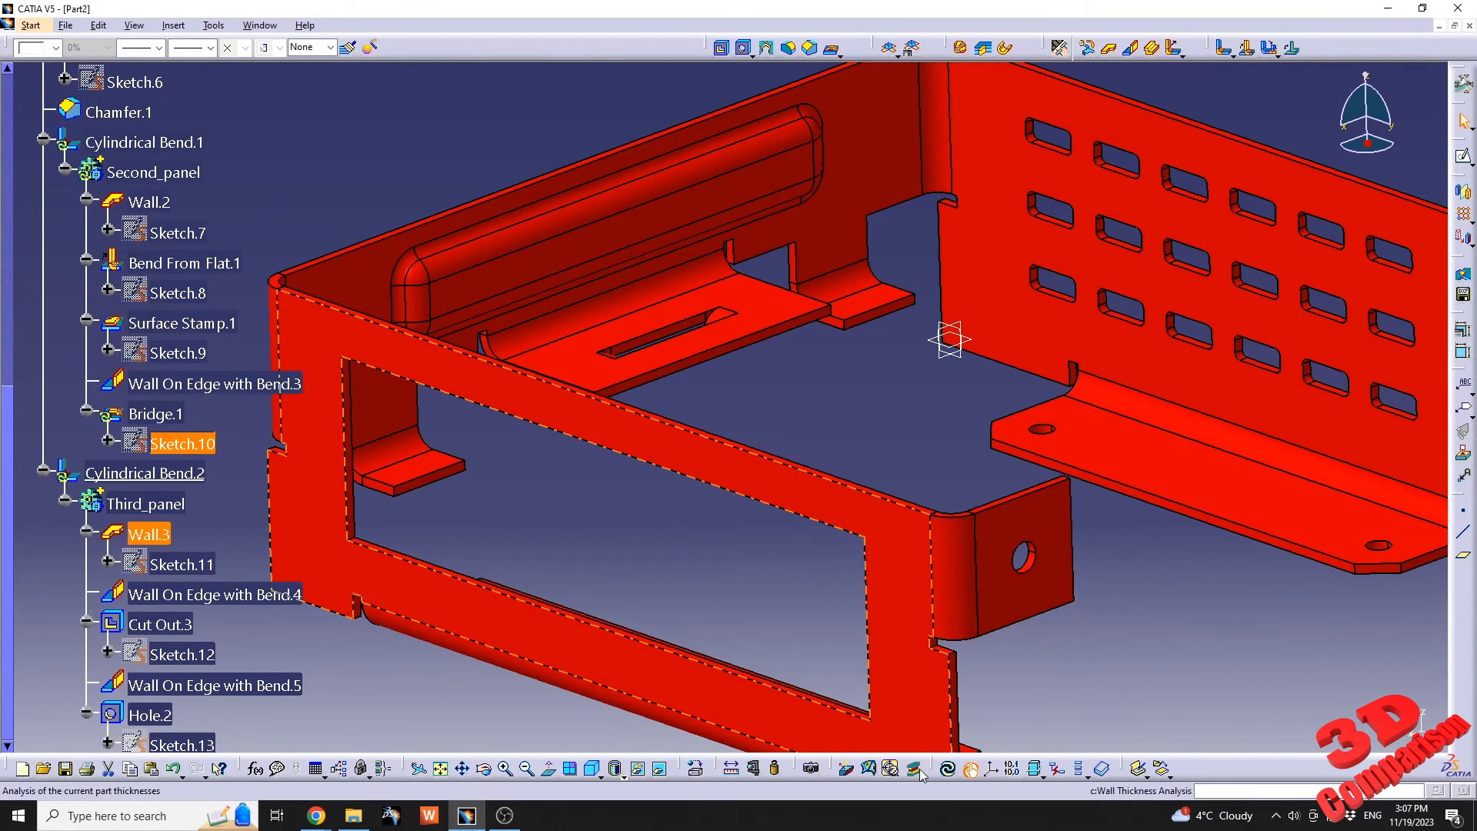
click(948, 768)
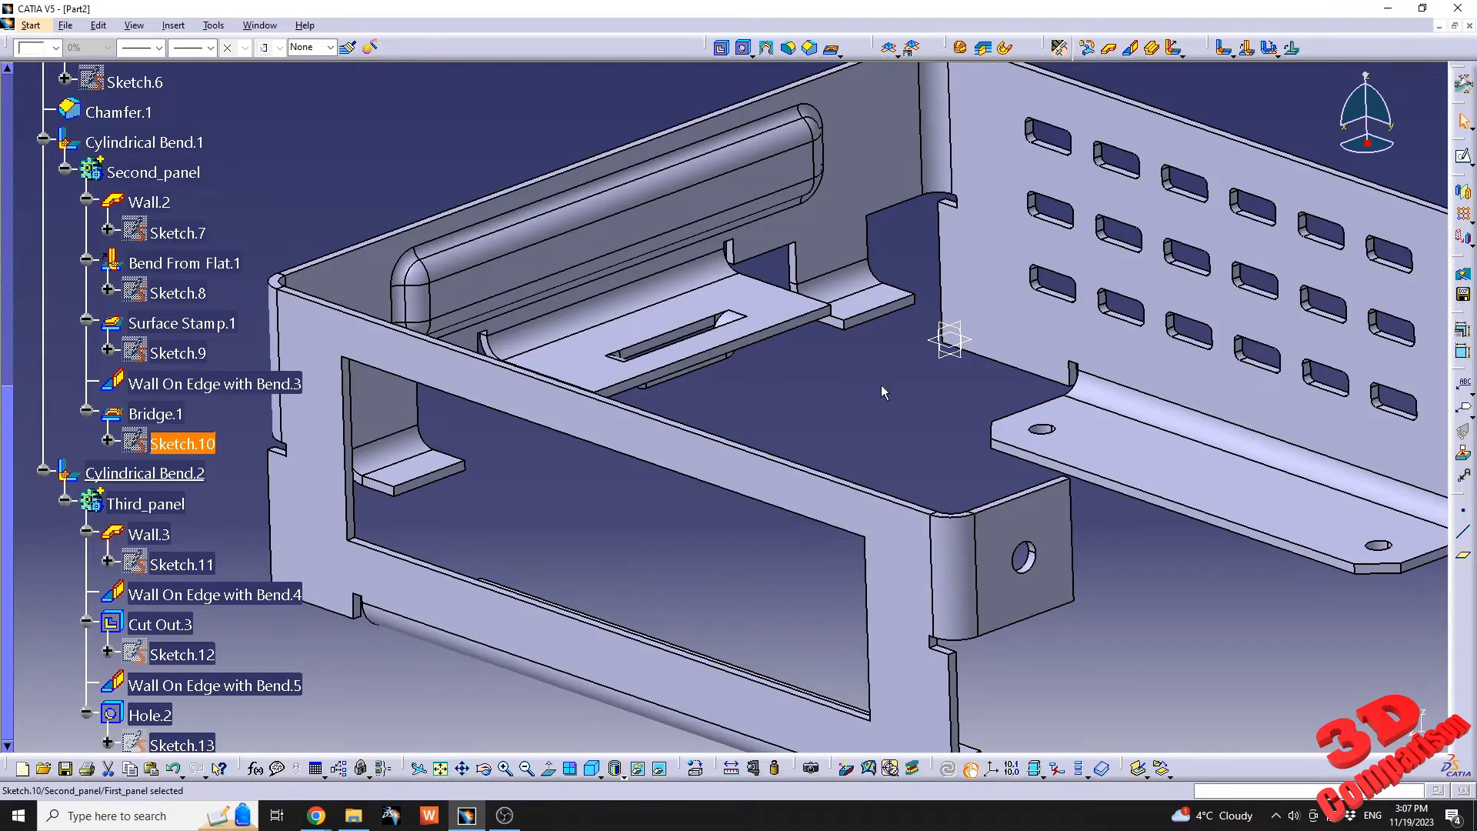
Unfold the joined part to inspect its flat pattern, fold it back to the 3D view, and collapse the first panel's tree branch.
middle_drag(883, 393, 719, 431)
click(889, 48)
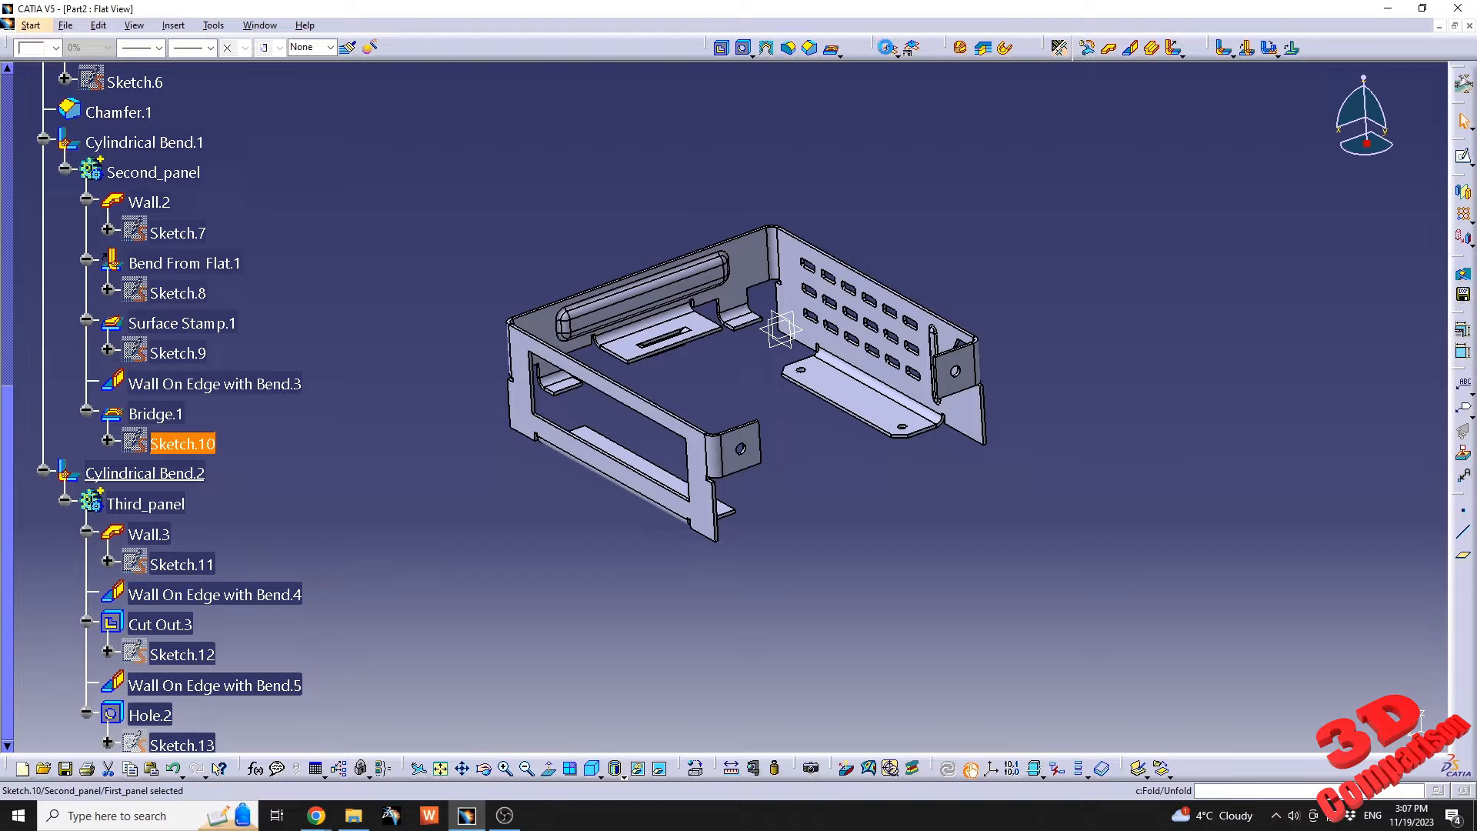
middle_drag(671, 337, 800, 530)
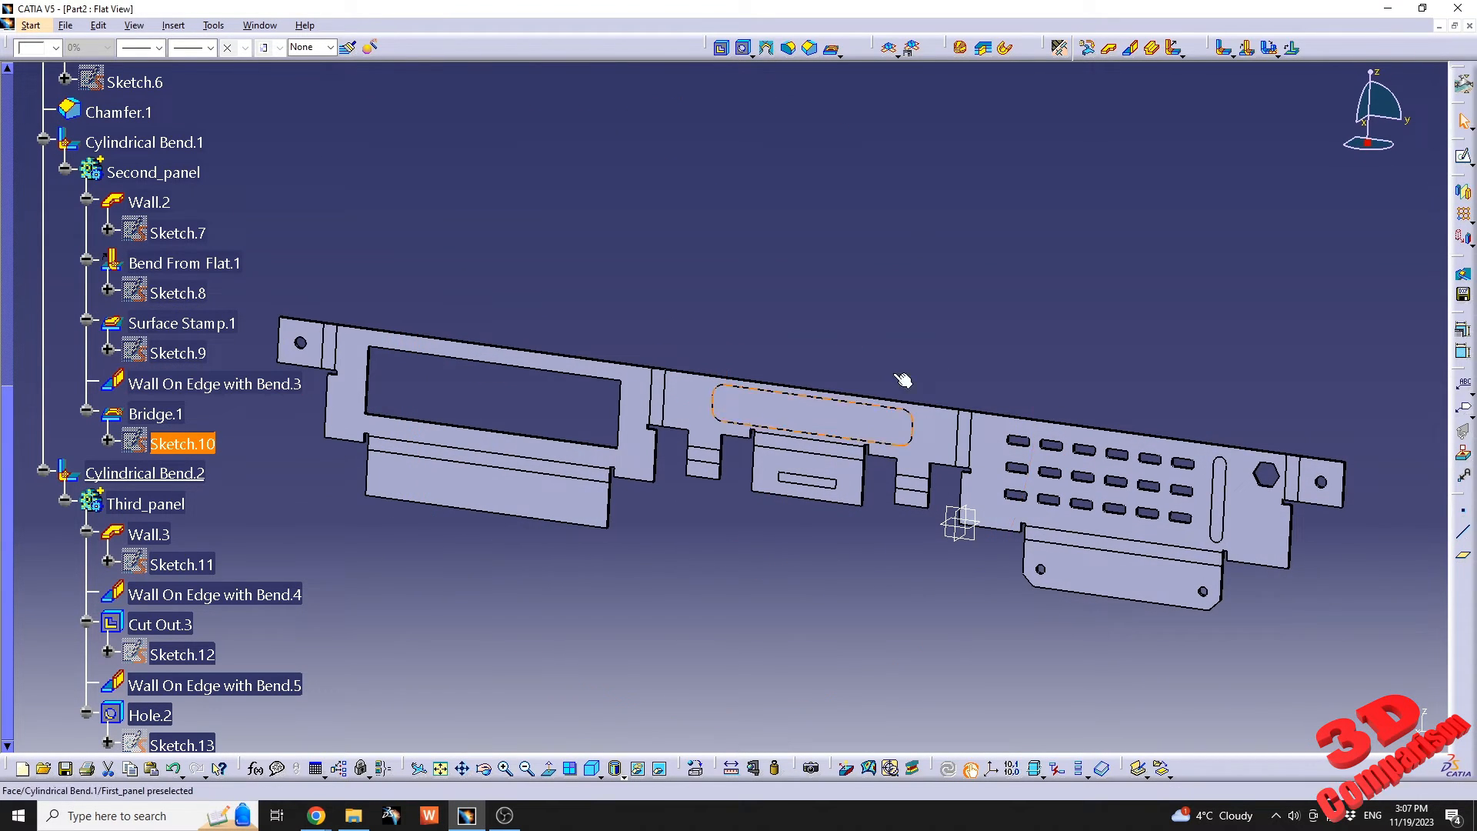
click(888, 48)
scroll(555, 437, up, 6)
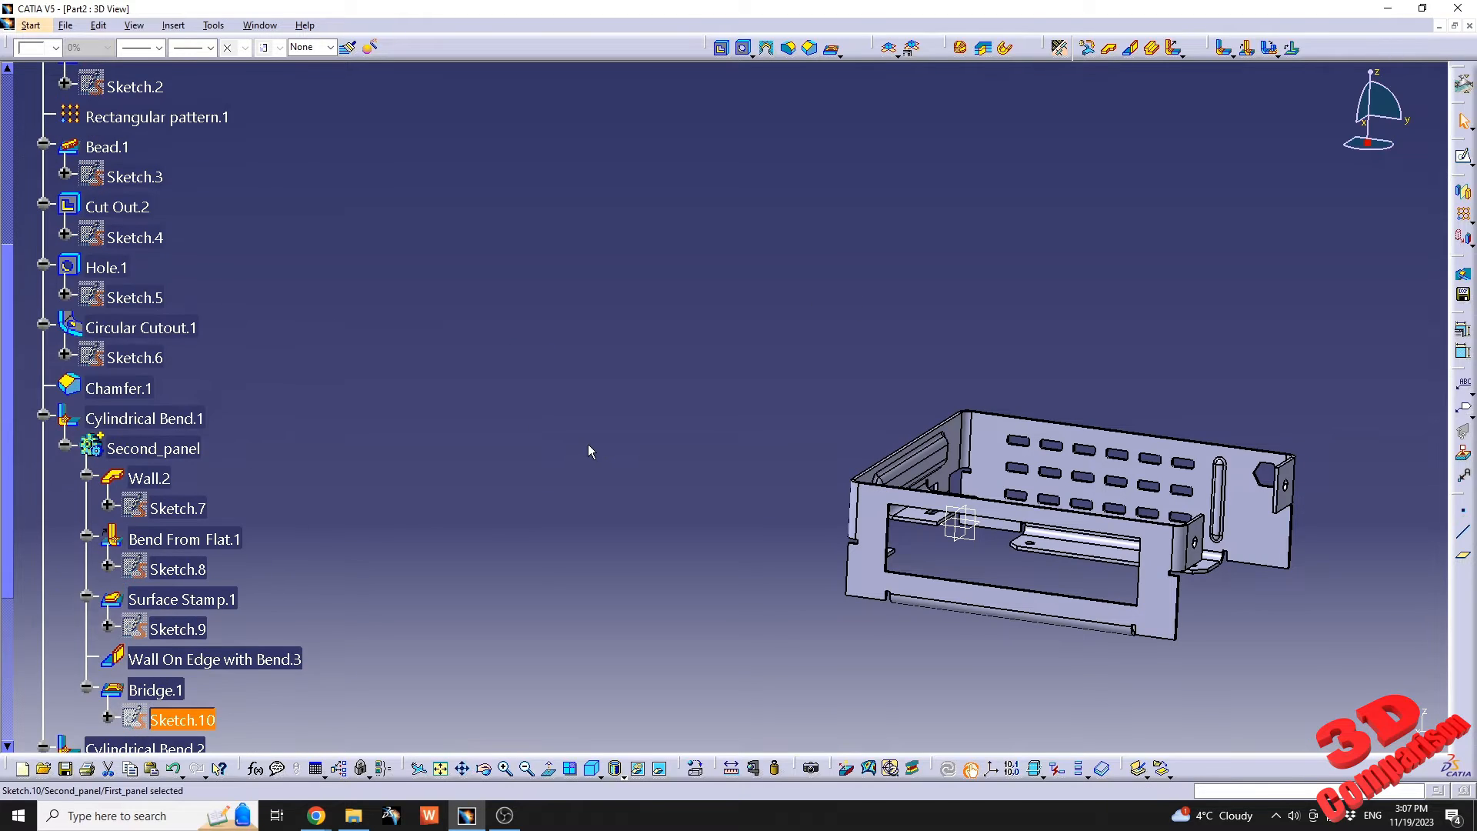
click(22, 180)
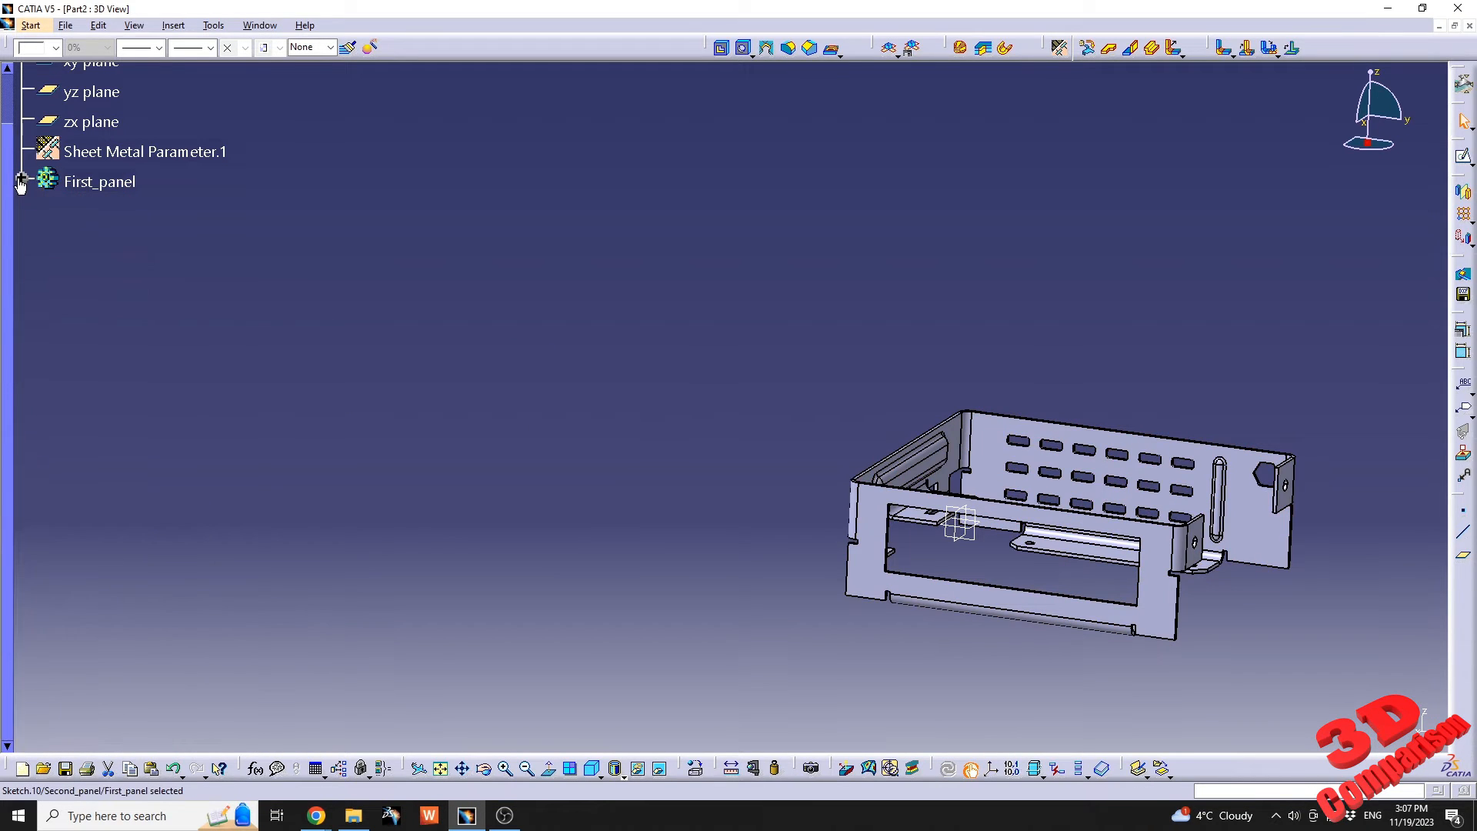
scroll(723, 446, up, 2)
middle_drag(1191, 524, 774, 458)
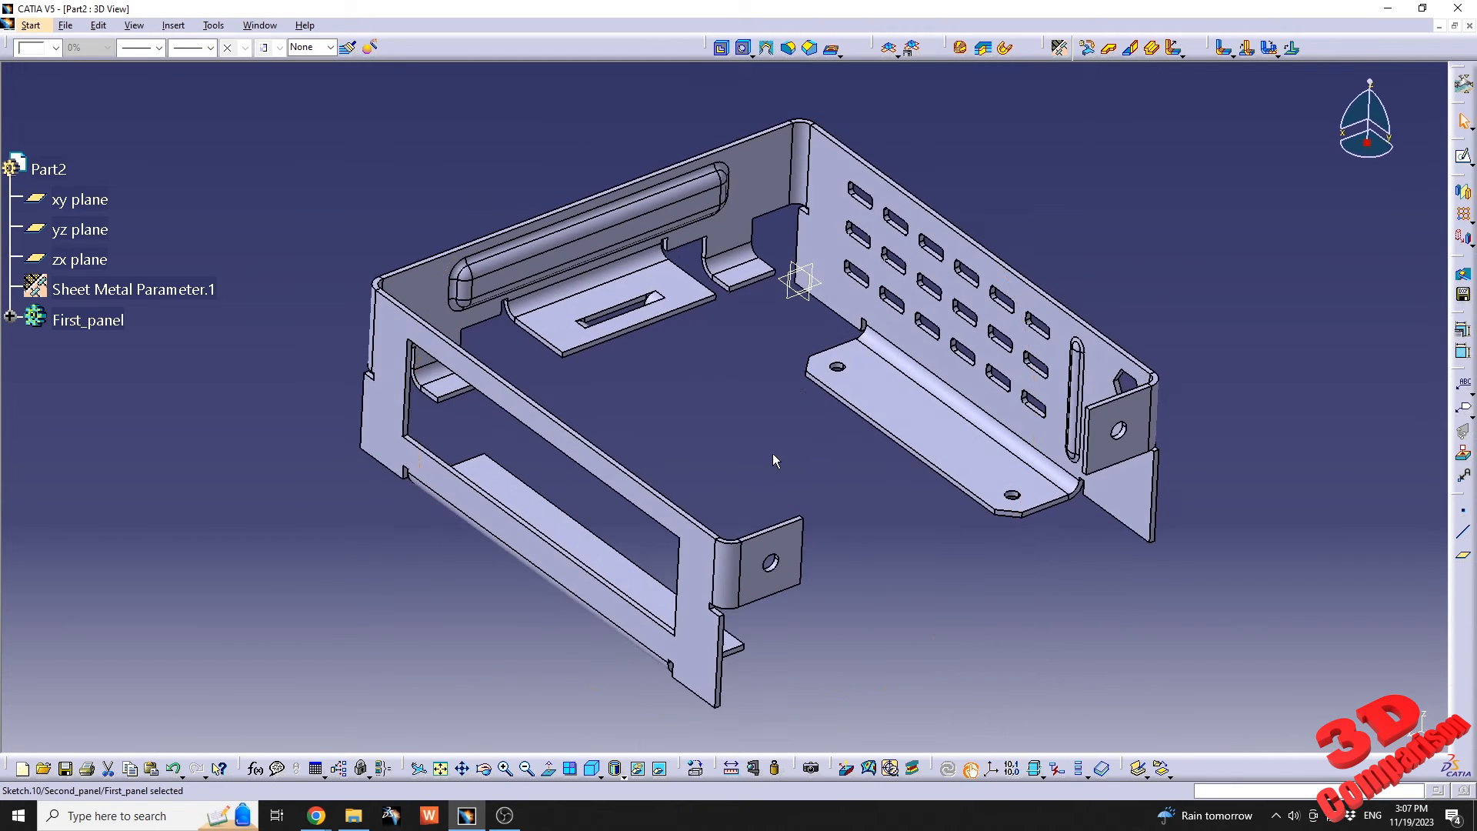
Create a new drawing of the part with the all-views automatic layout on a 297 × 420 mm ISO sheet at 1:1 scale.
click(31, 26)
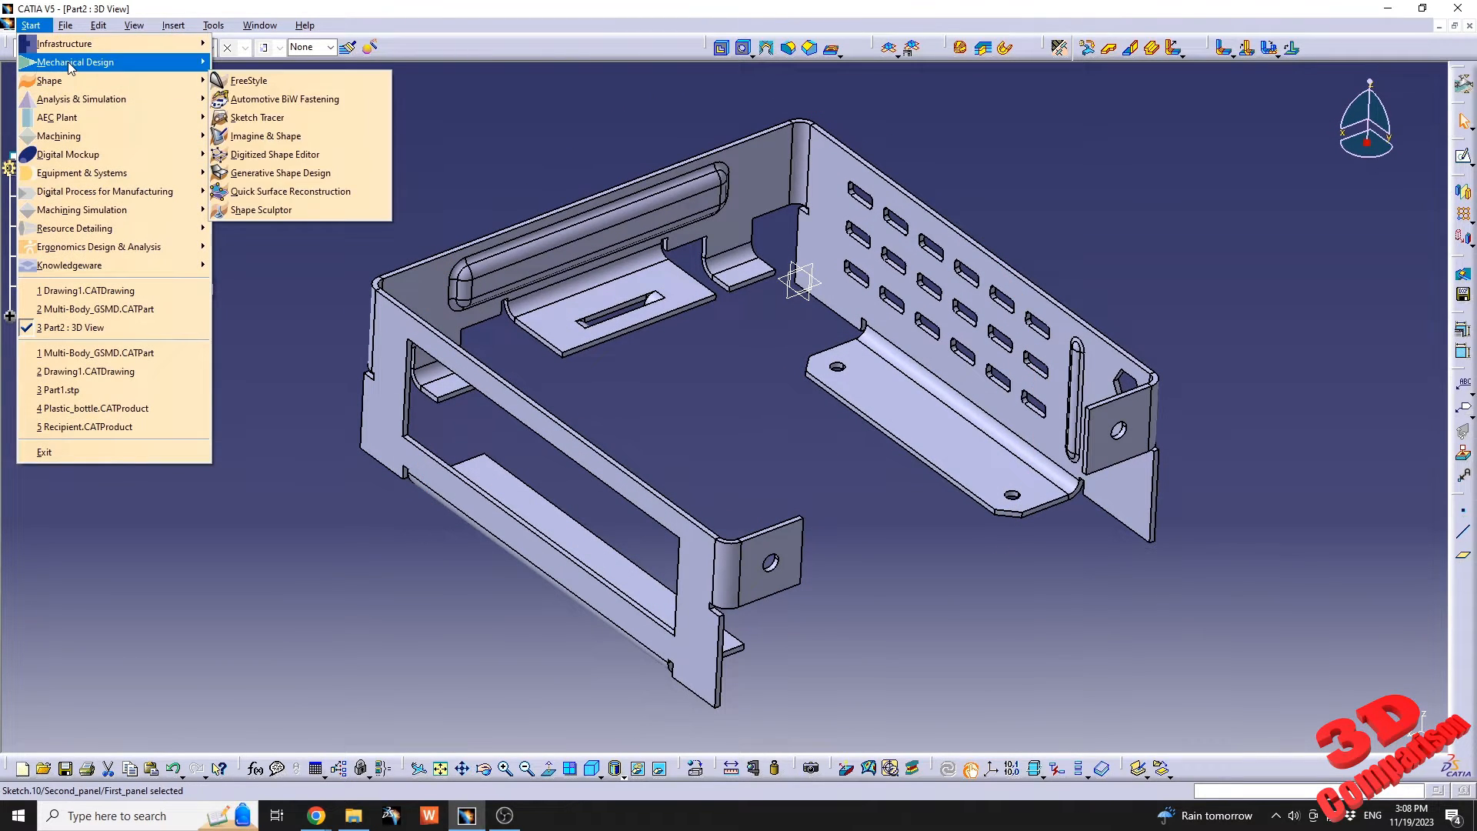
mouse_move(116, 62)
click(281, 210)
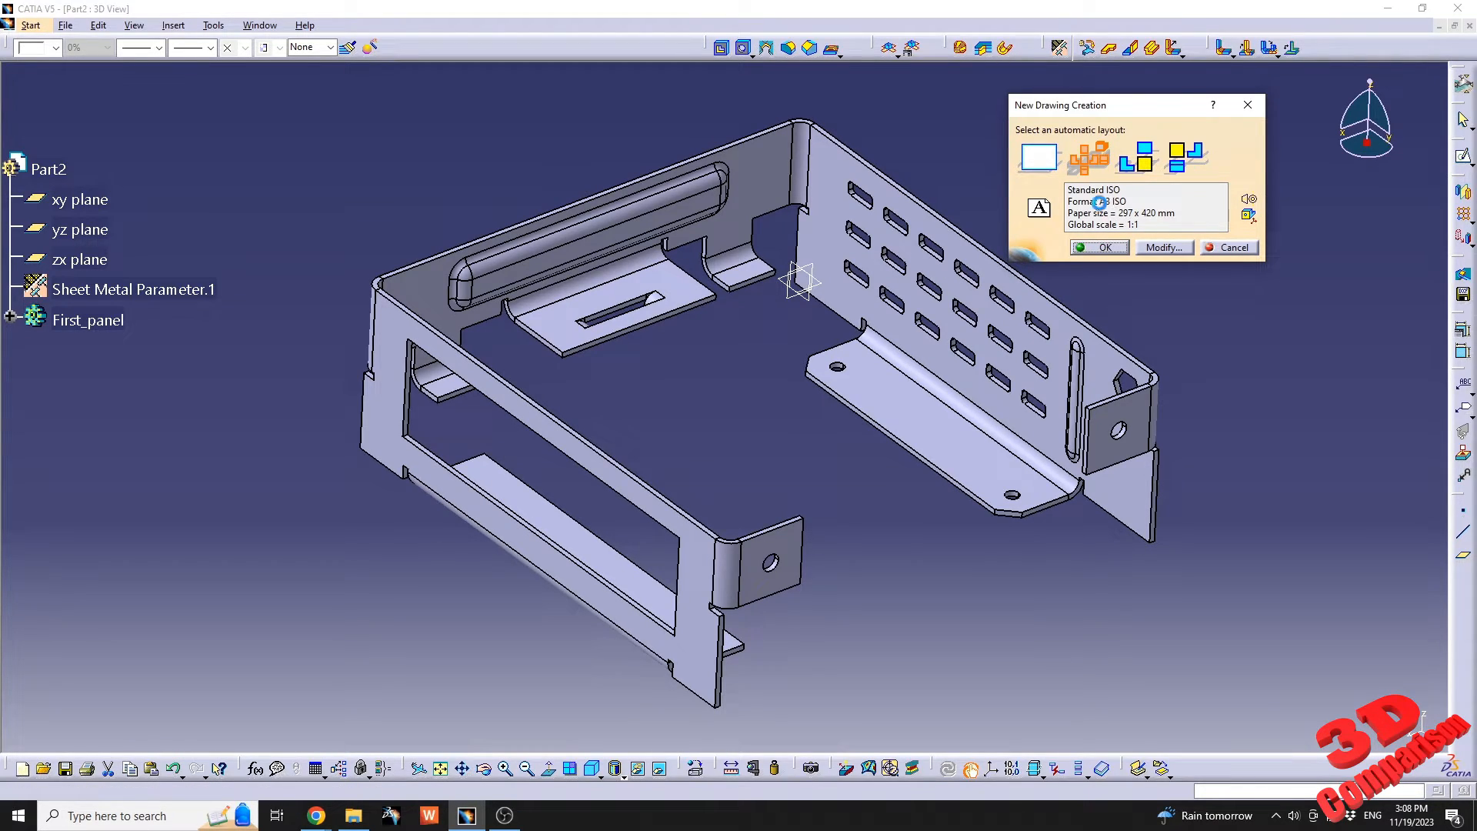
double_click(1102, 201)
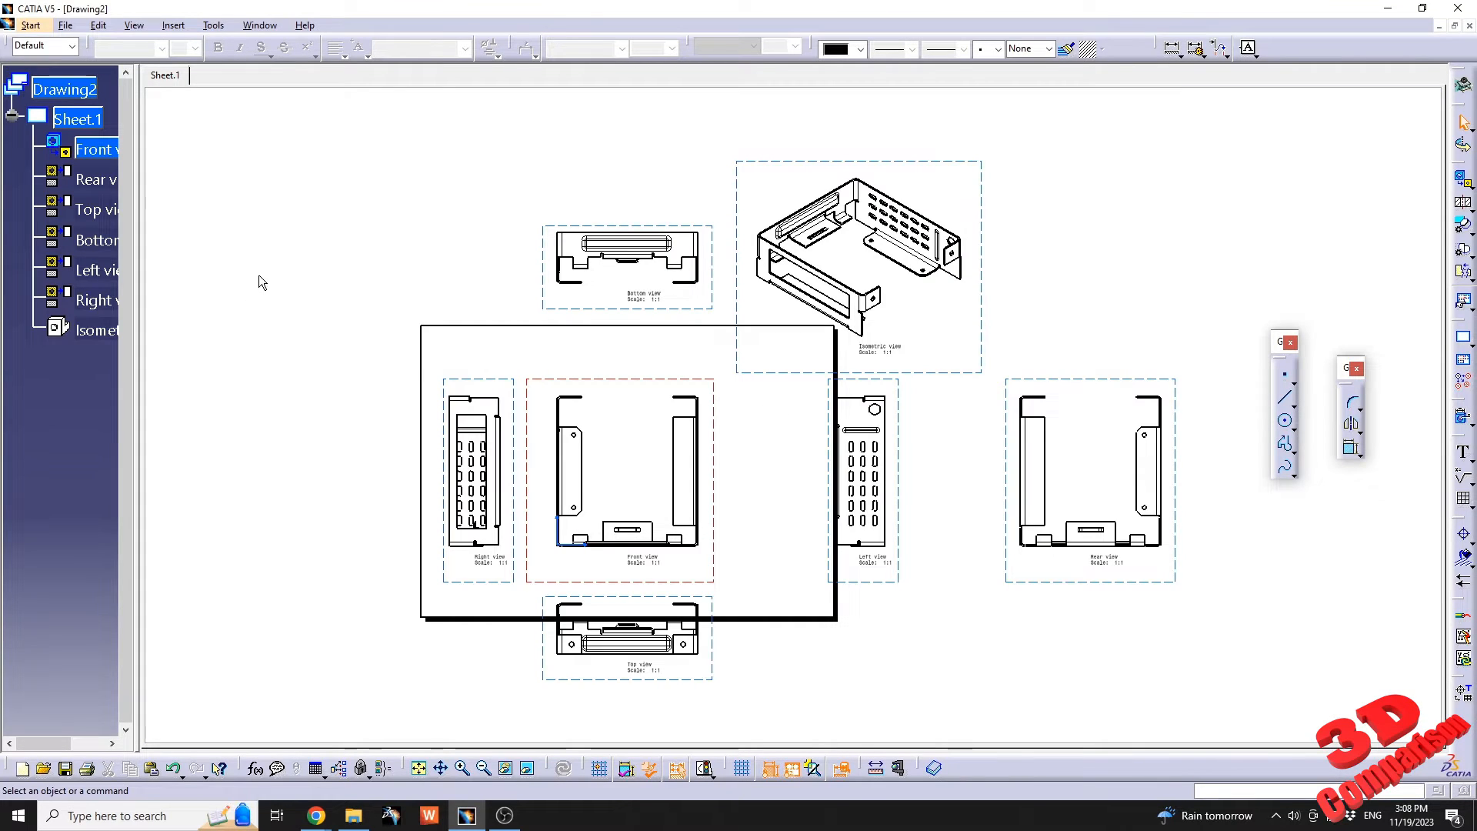
Widen the specification tree and change the format of Sheet.1 to A2 ISO.
drag(137, 153, 231, 153)
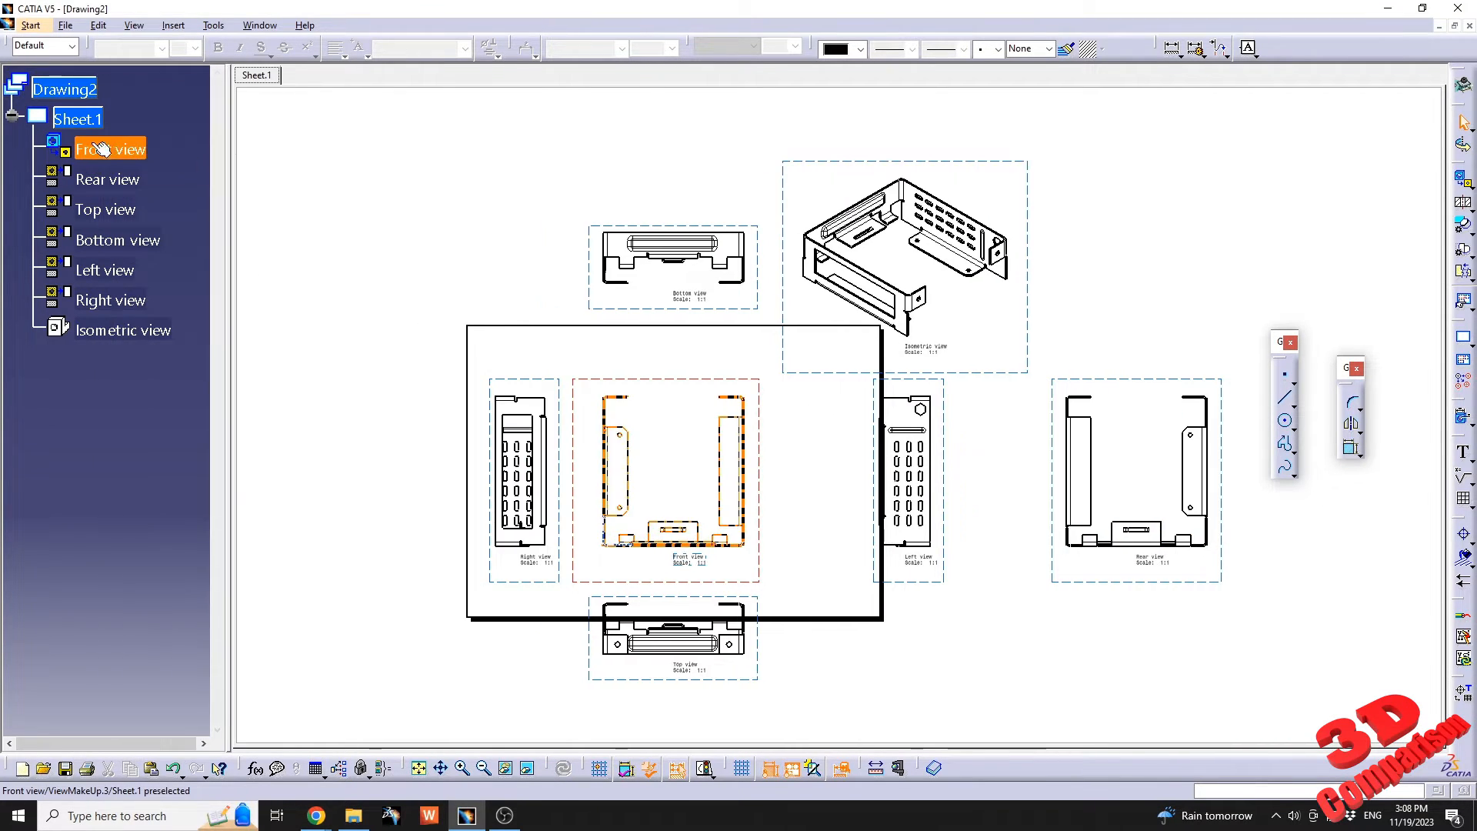
click(77, 119)
right_click(91, 128)
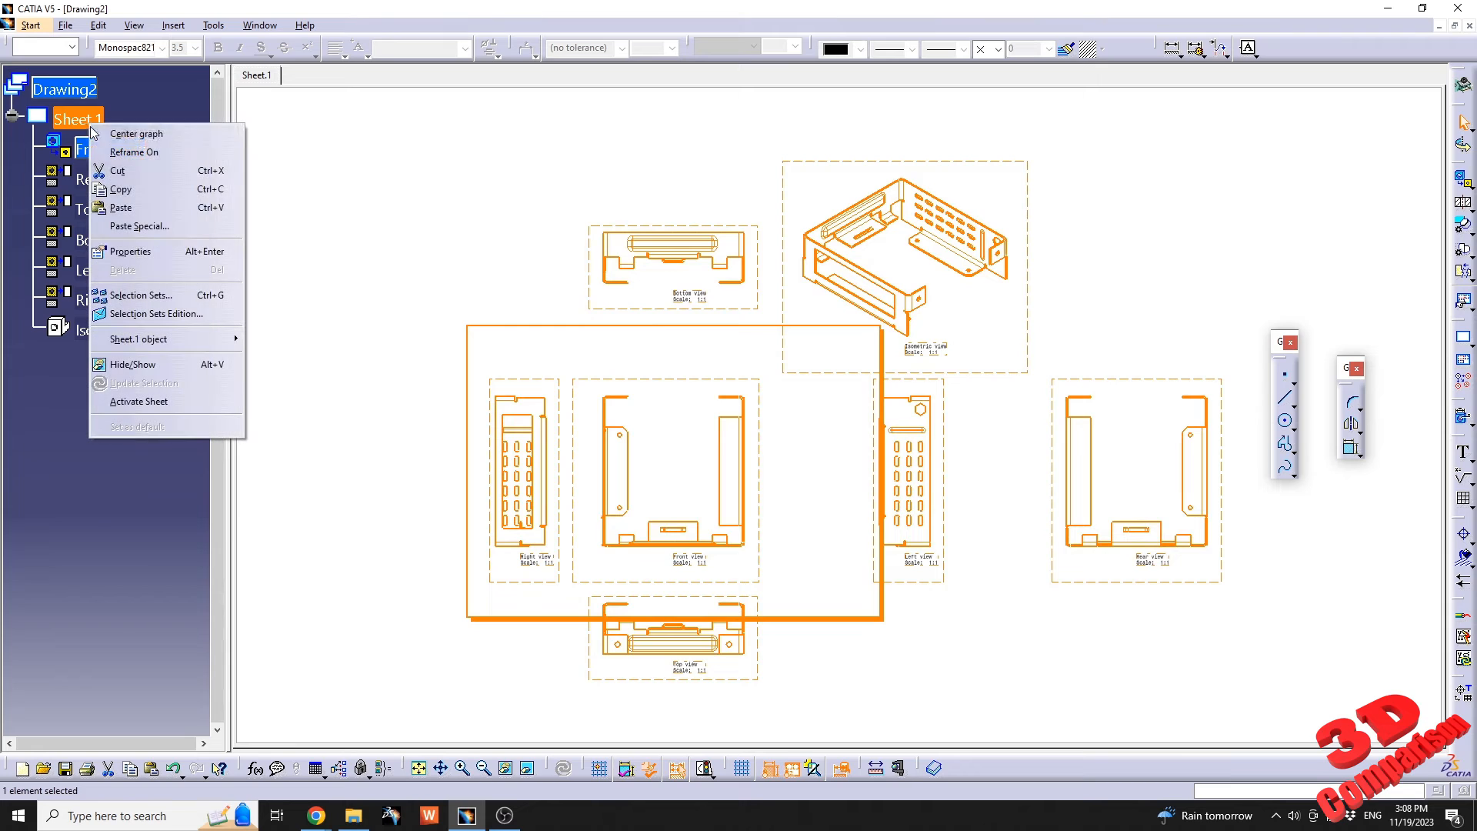
click(130, 252)
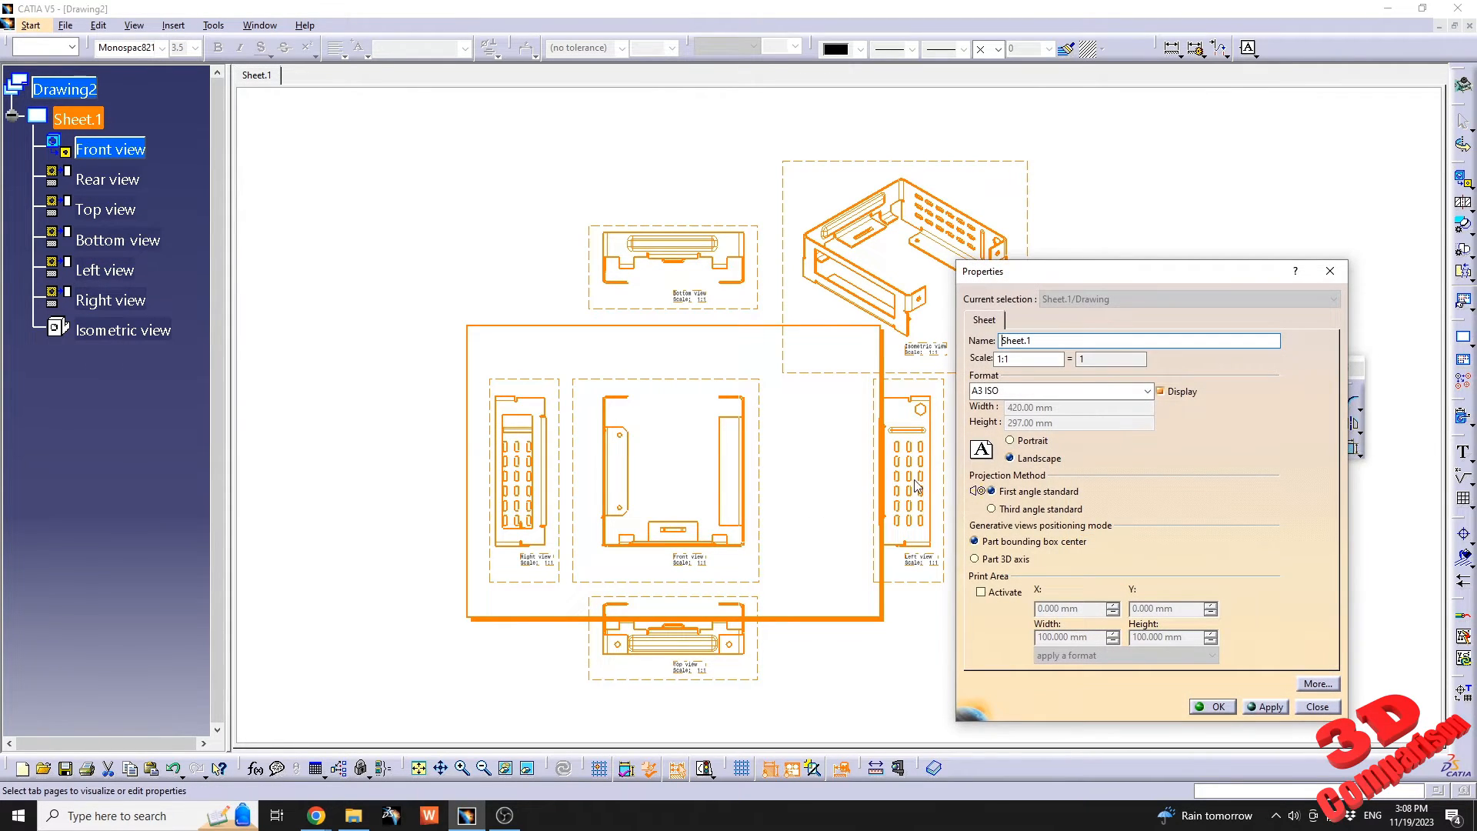
click(1014, 392)
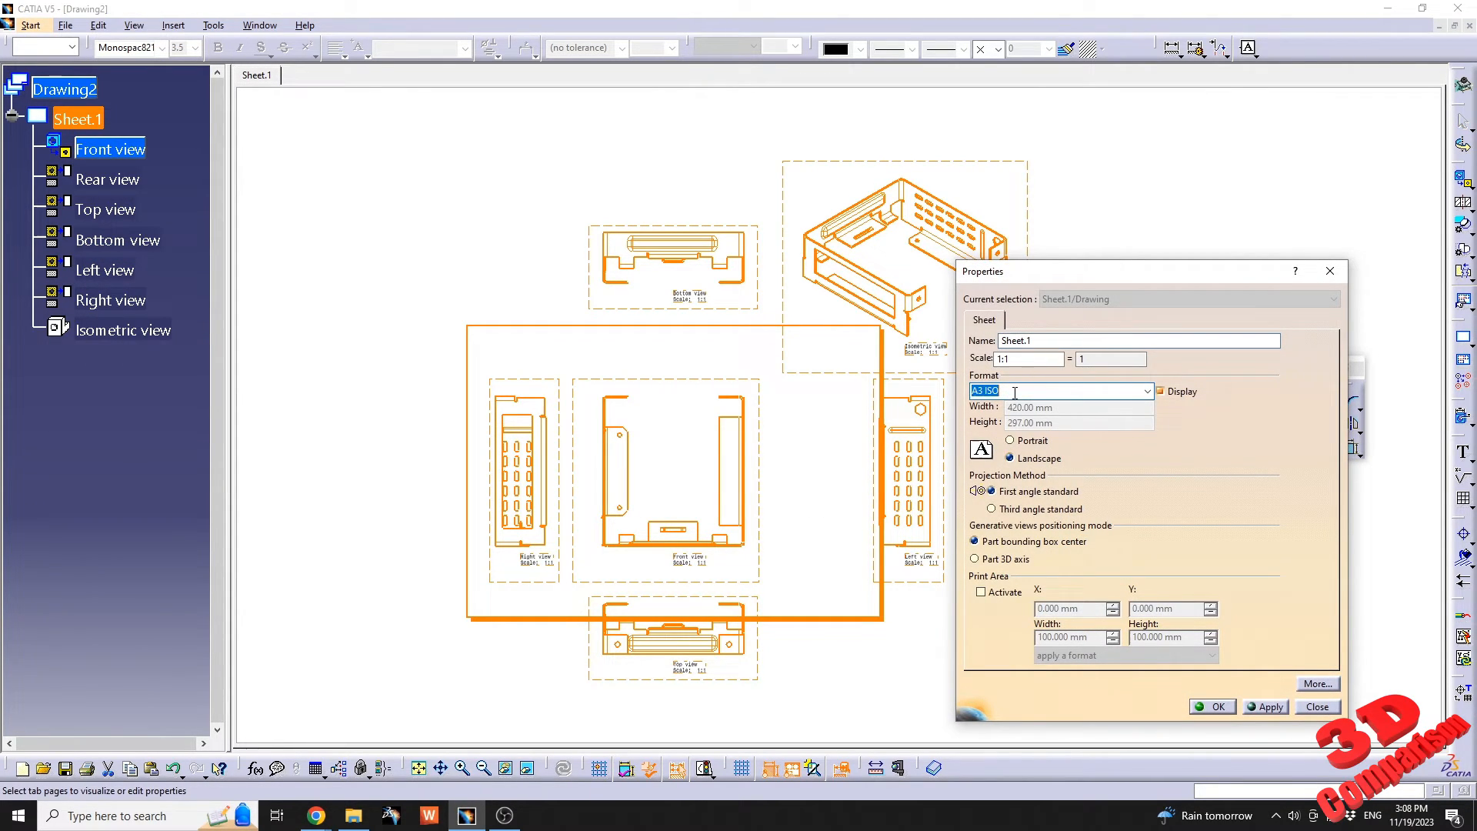
click(1147, 392)
click(1054, 432)
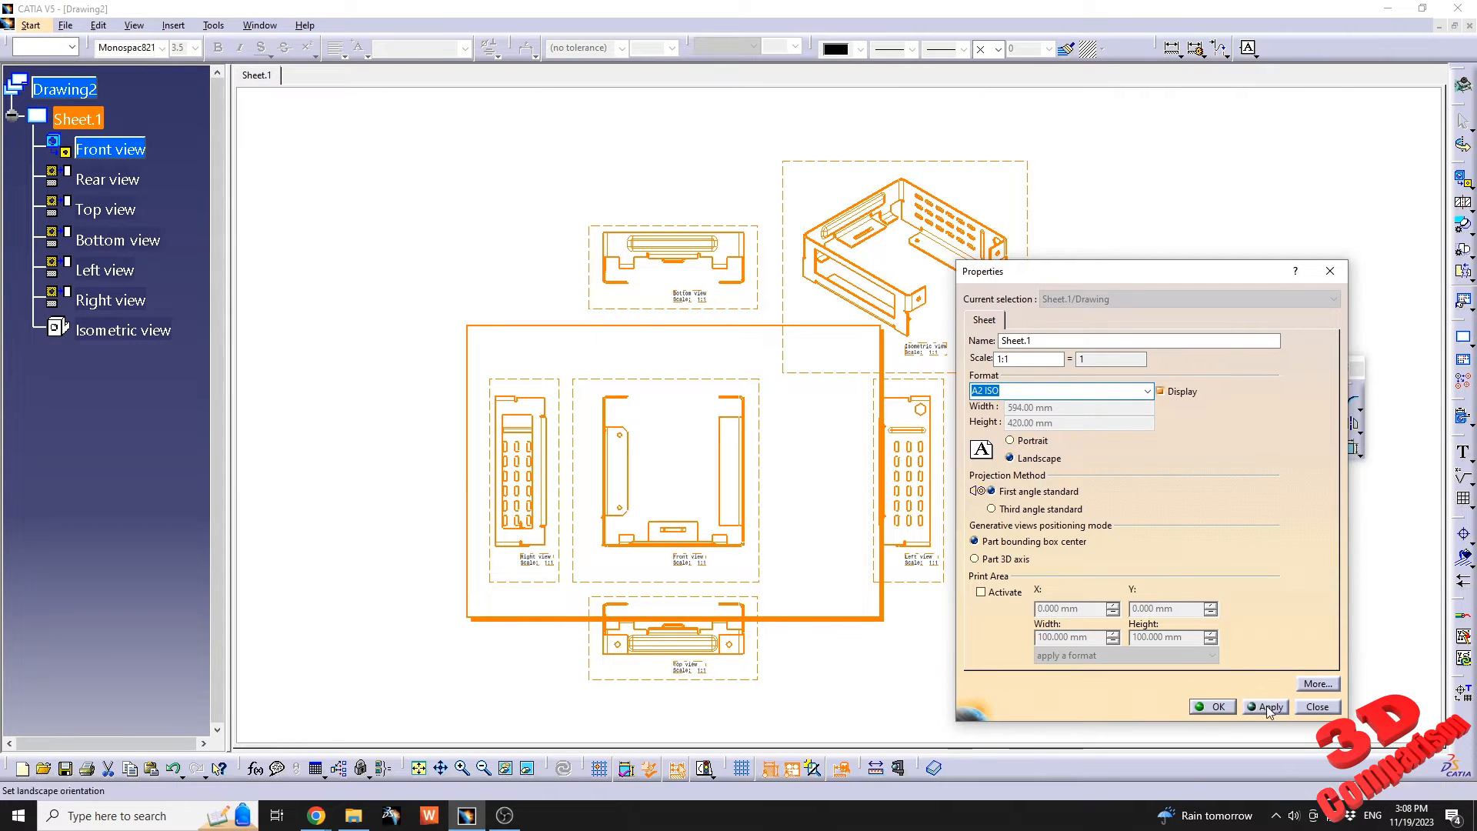
click(1267, 705)
click(1219, 706)
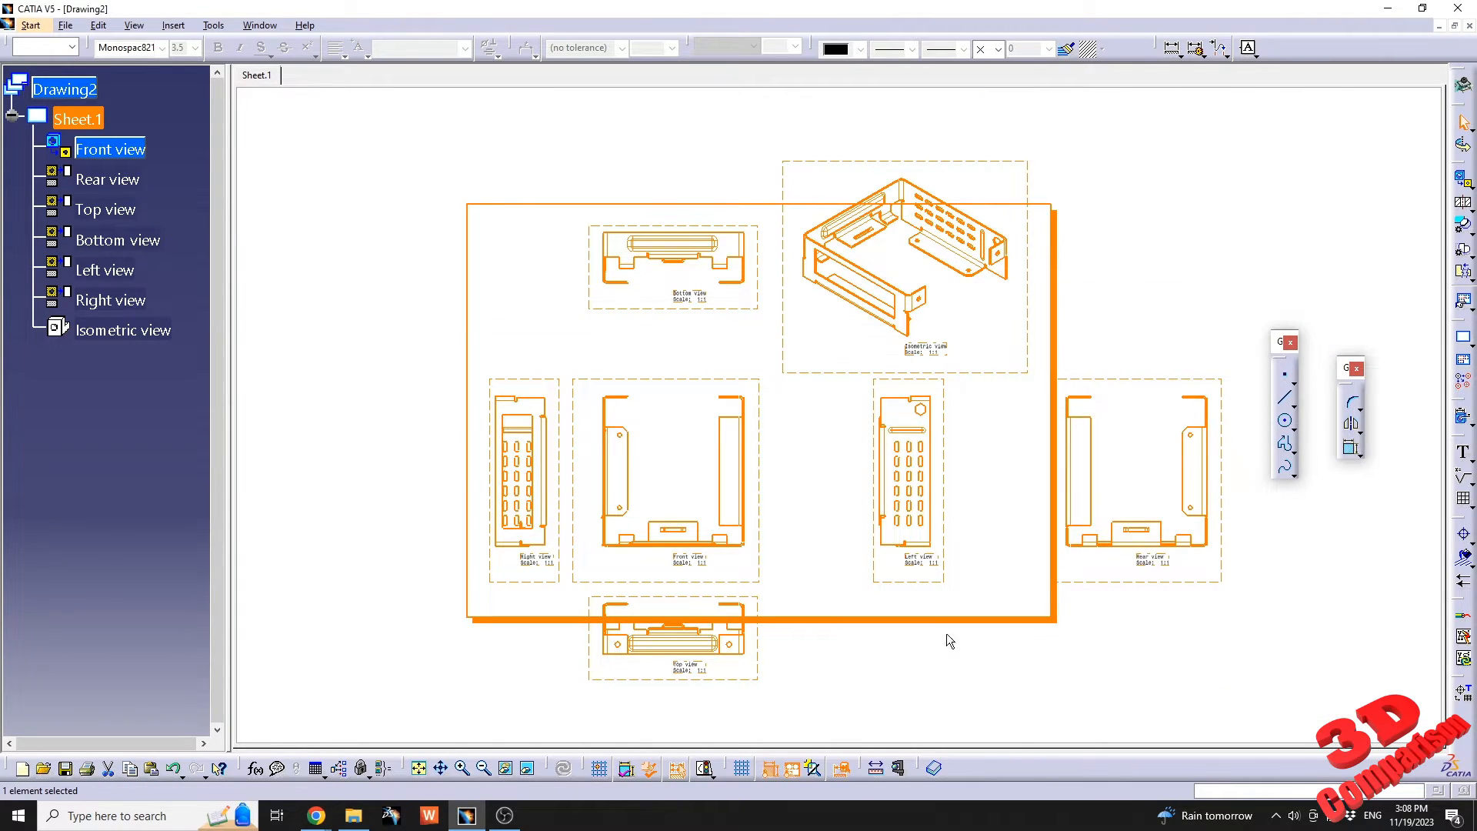
Shift all the views together upward on the sheet so the top view lies inside the sheet border.
mouse_move(889, 461)
middle_down()
mouse_move(762, 426)
mouse_move(798, 611)
middle_up()
click(798, 615)
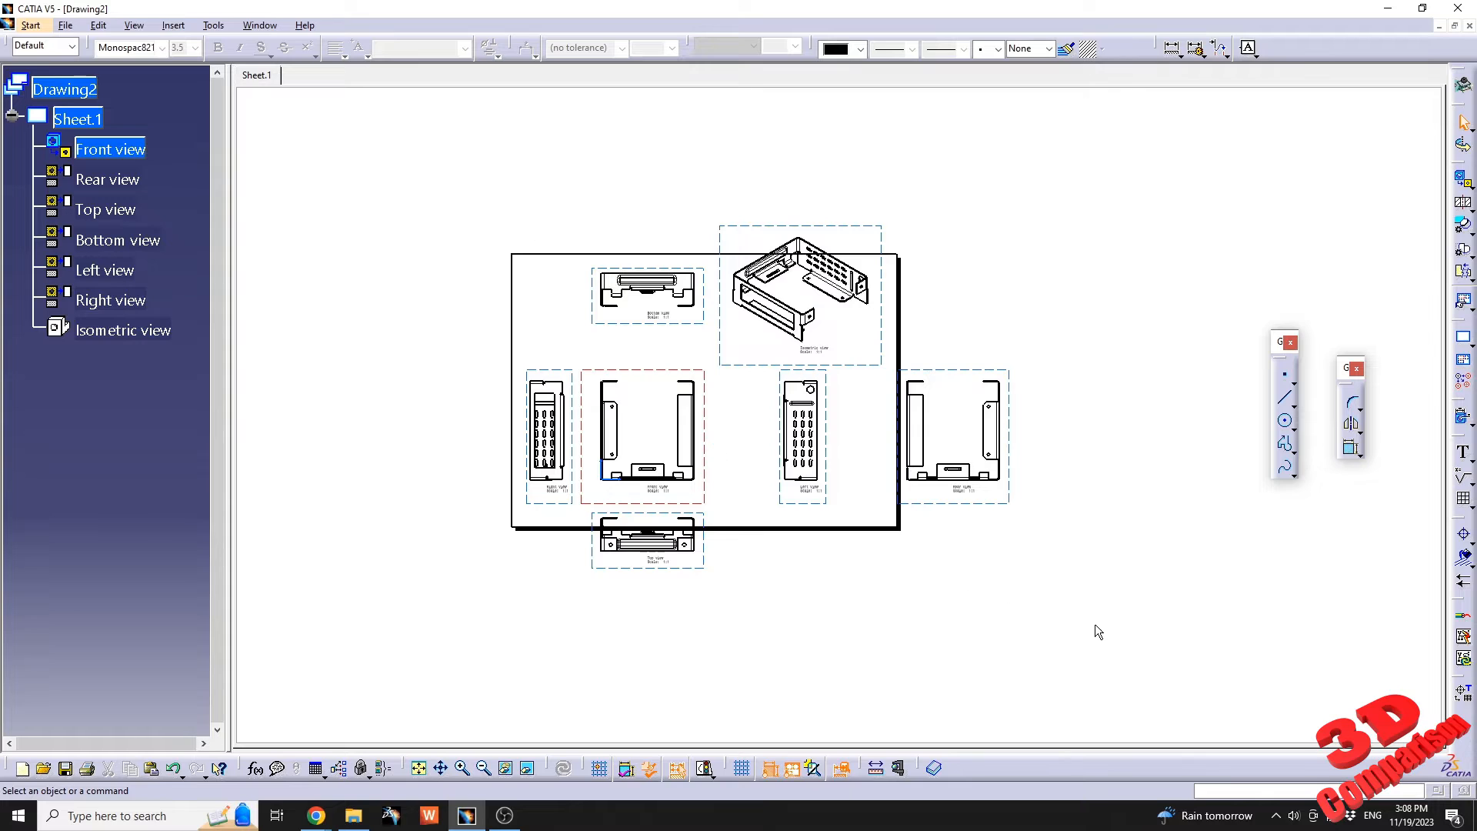
drag(1098, 631, 409, 206)
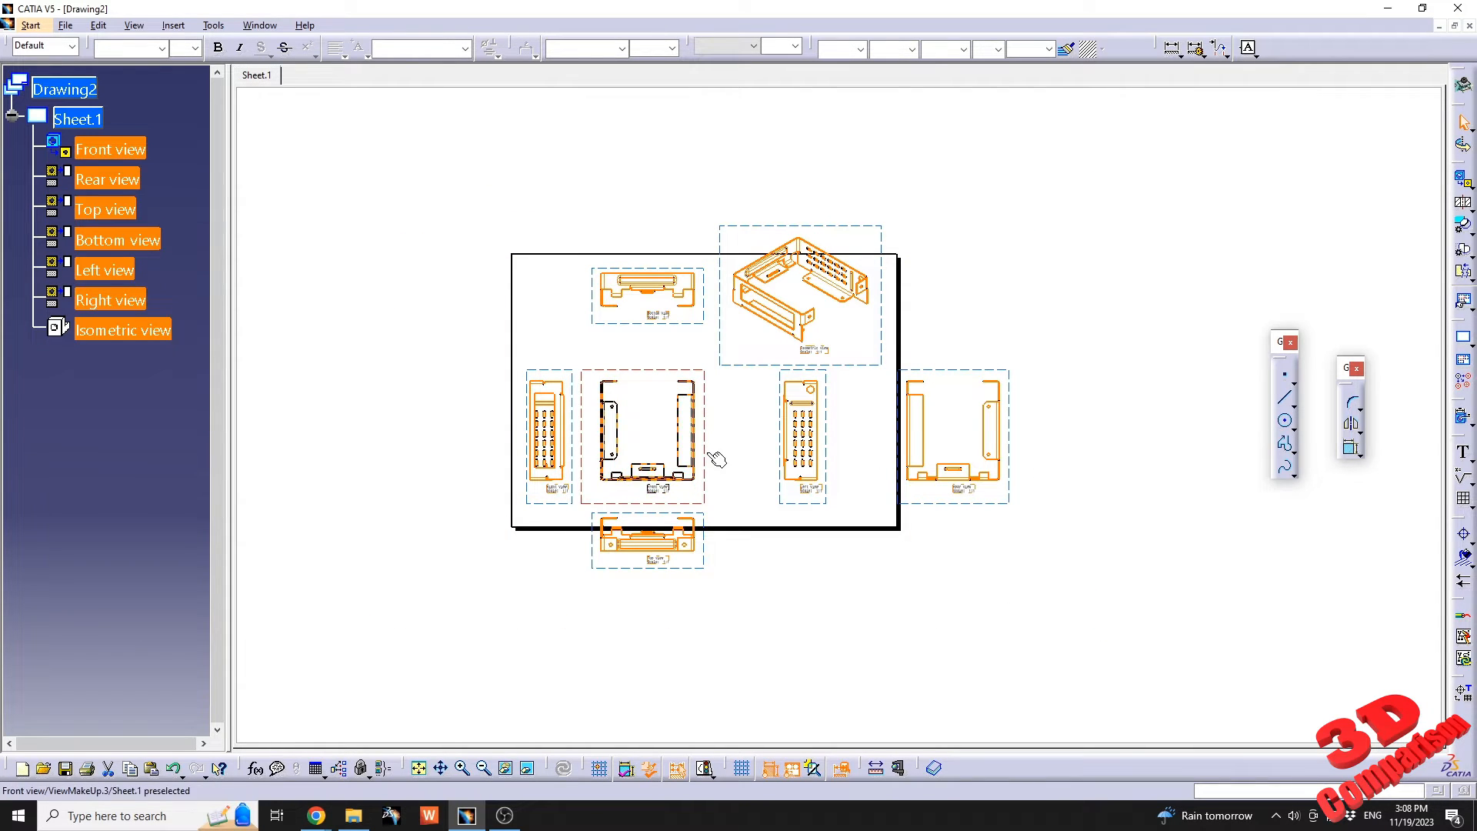
drag(717, 460, 698, 433)
click(785, 570)
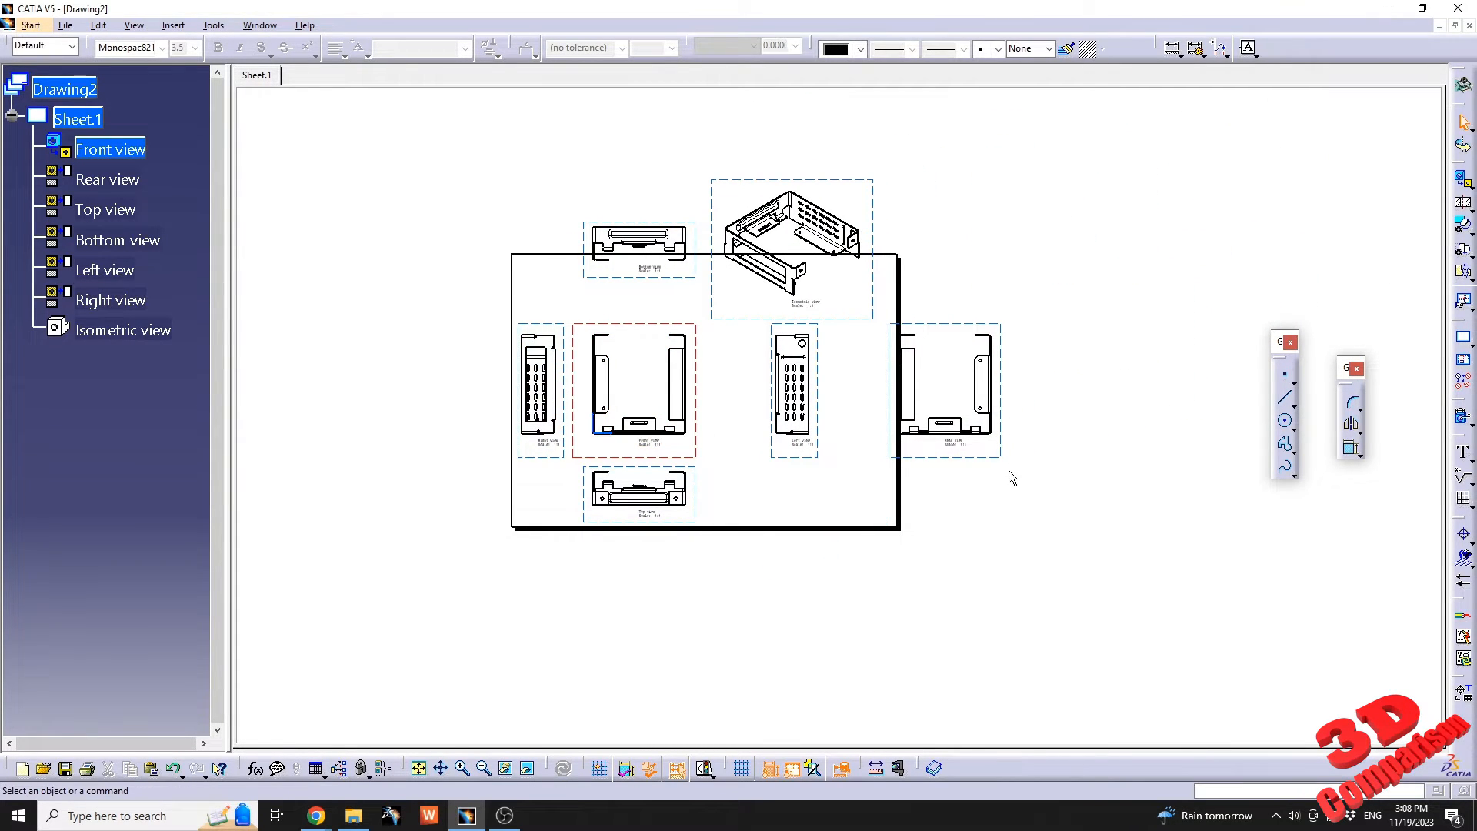
Delete the rear, left and isometric views from the sheet, including their empty view frames.
drag(1029, 489, 708, 156)
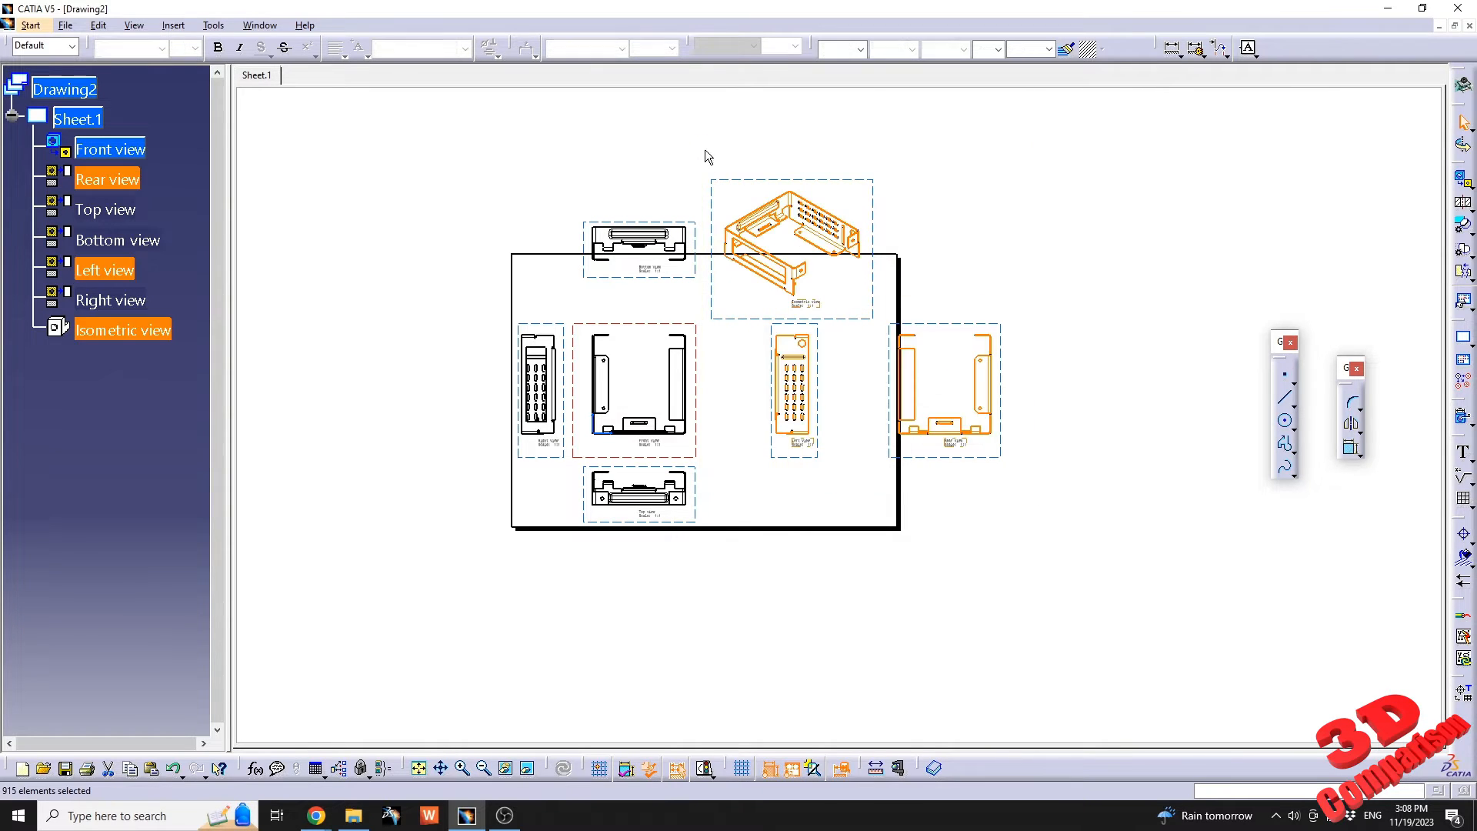
key(Delete)
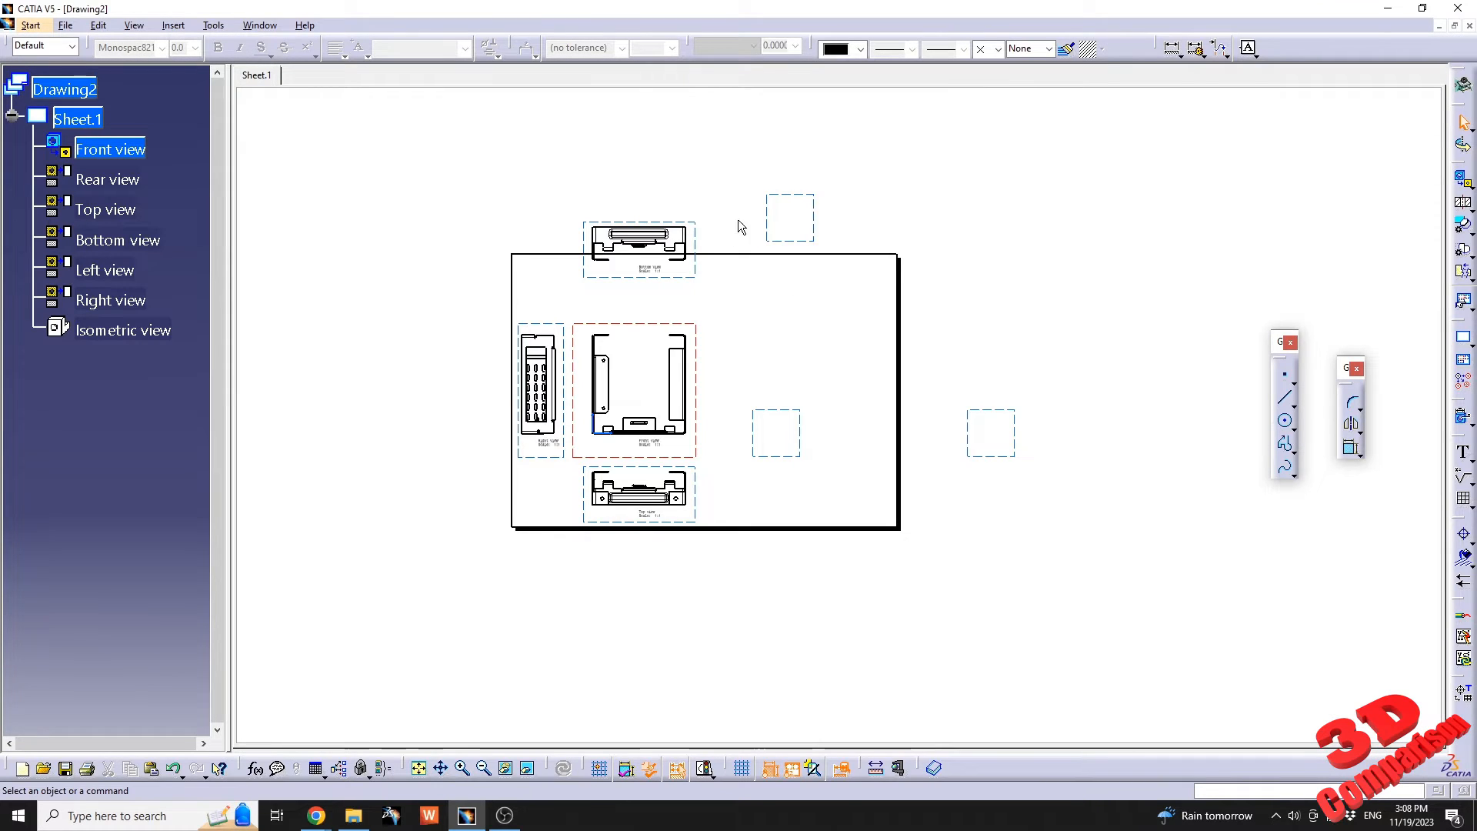
click(770, 219)
key(Delete)
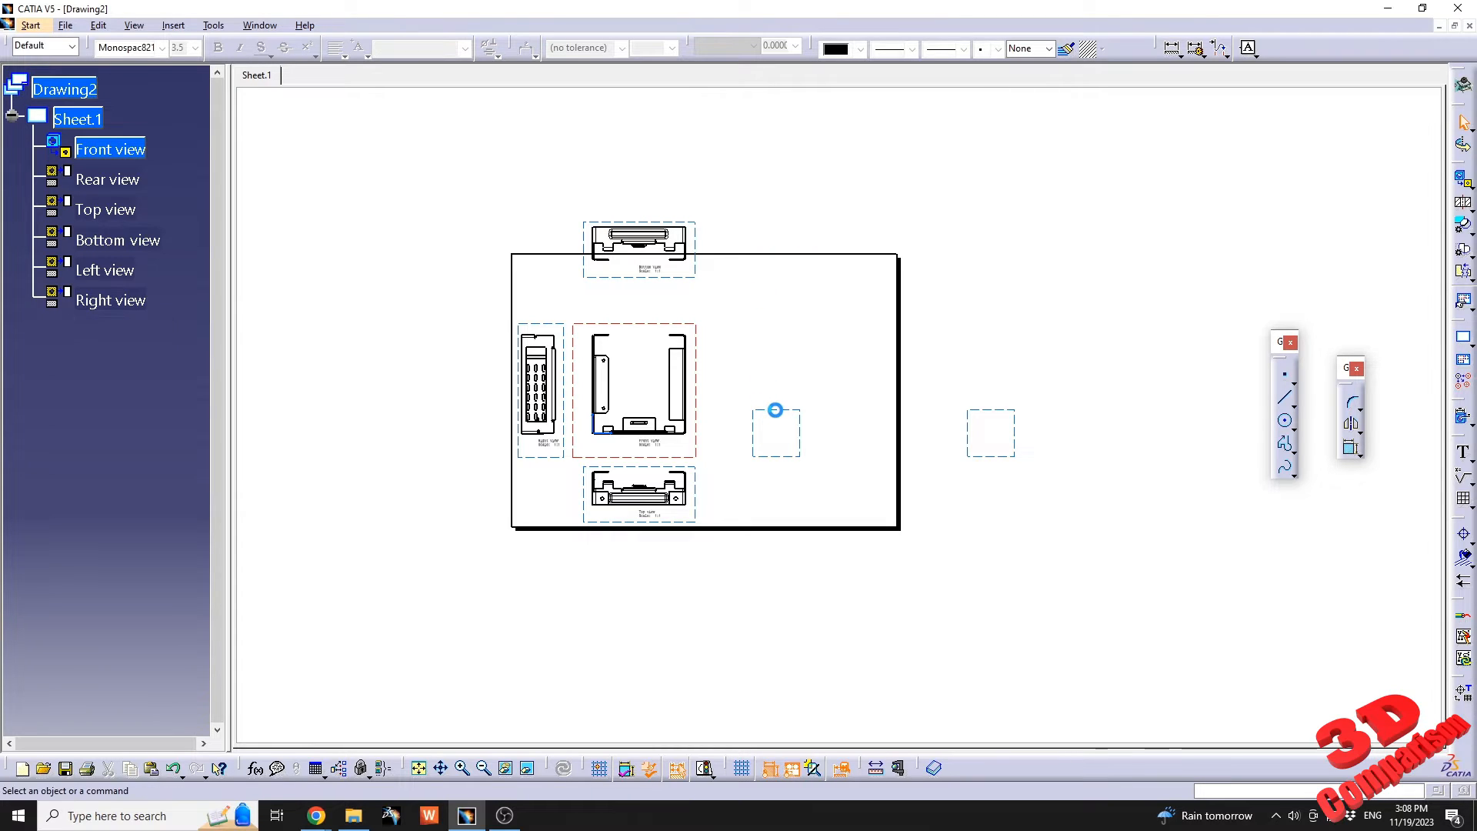
click(775, 410)
key(Delete)
click(1015, 415)
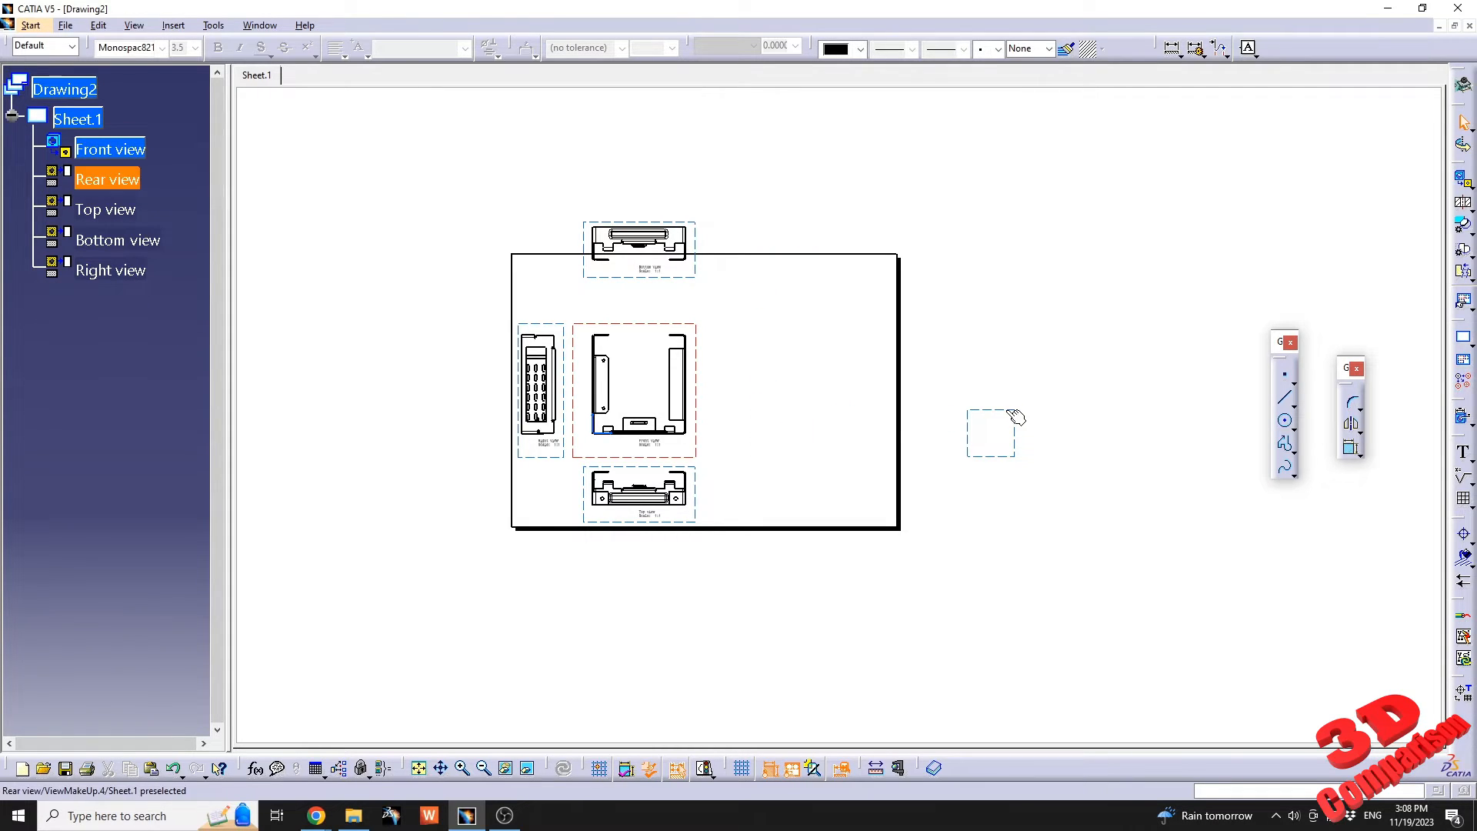
key(Delete)
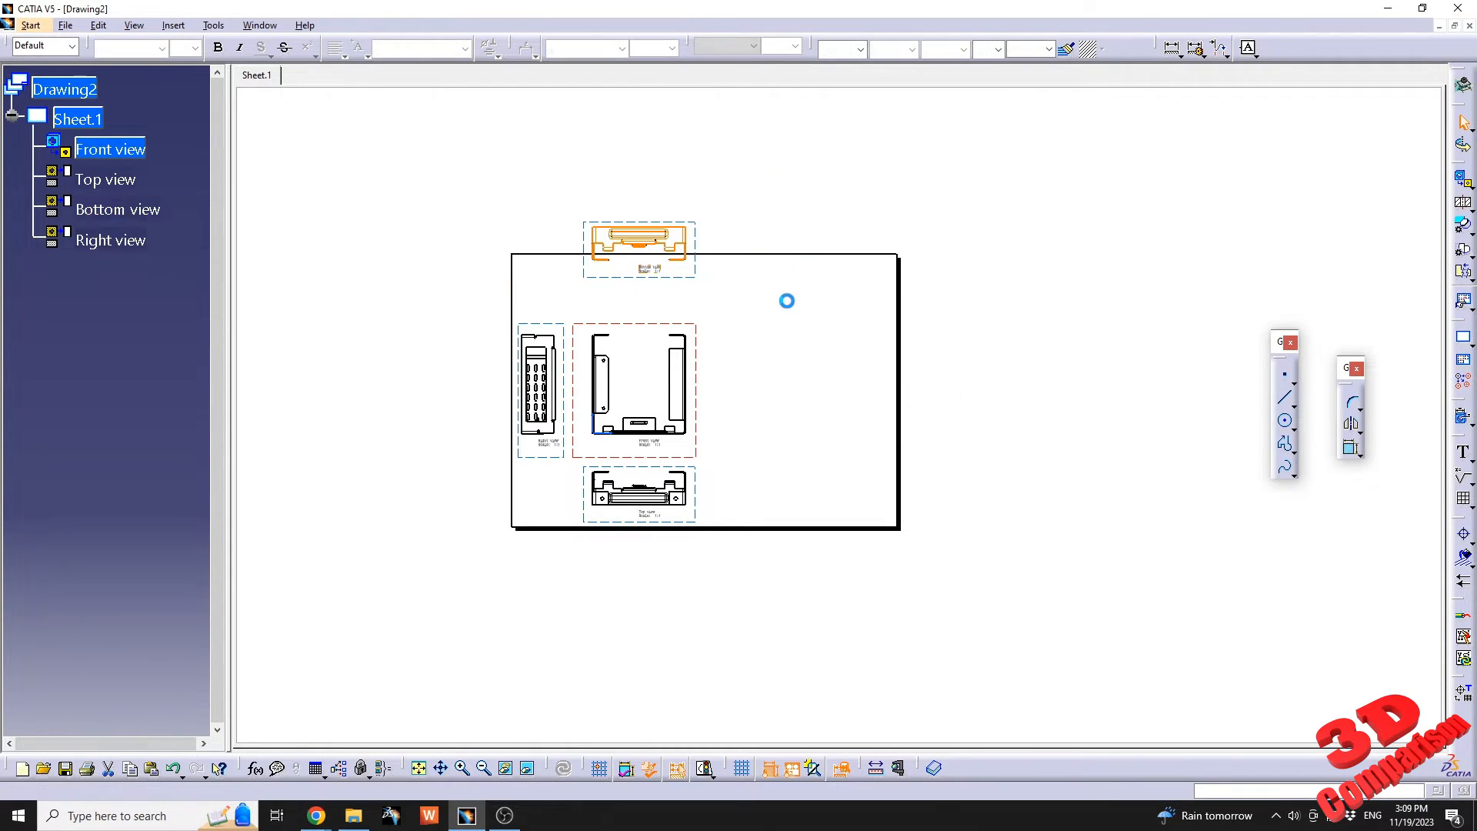
Delete the top and bottom views together with their empty frames, keeping only the front and right views.
middle_drag(680, 551, 731, 339)
middle_drag(582, 479, 823, 542)
drag(936, 641, 459, 379)
key(Delete)
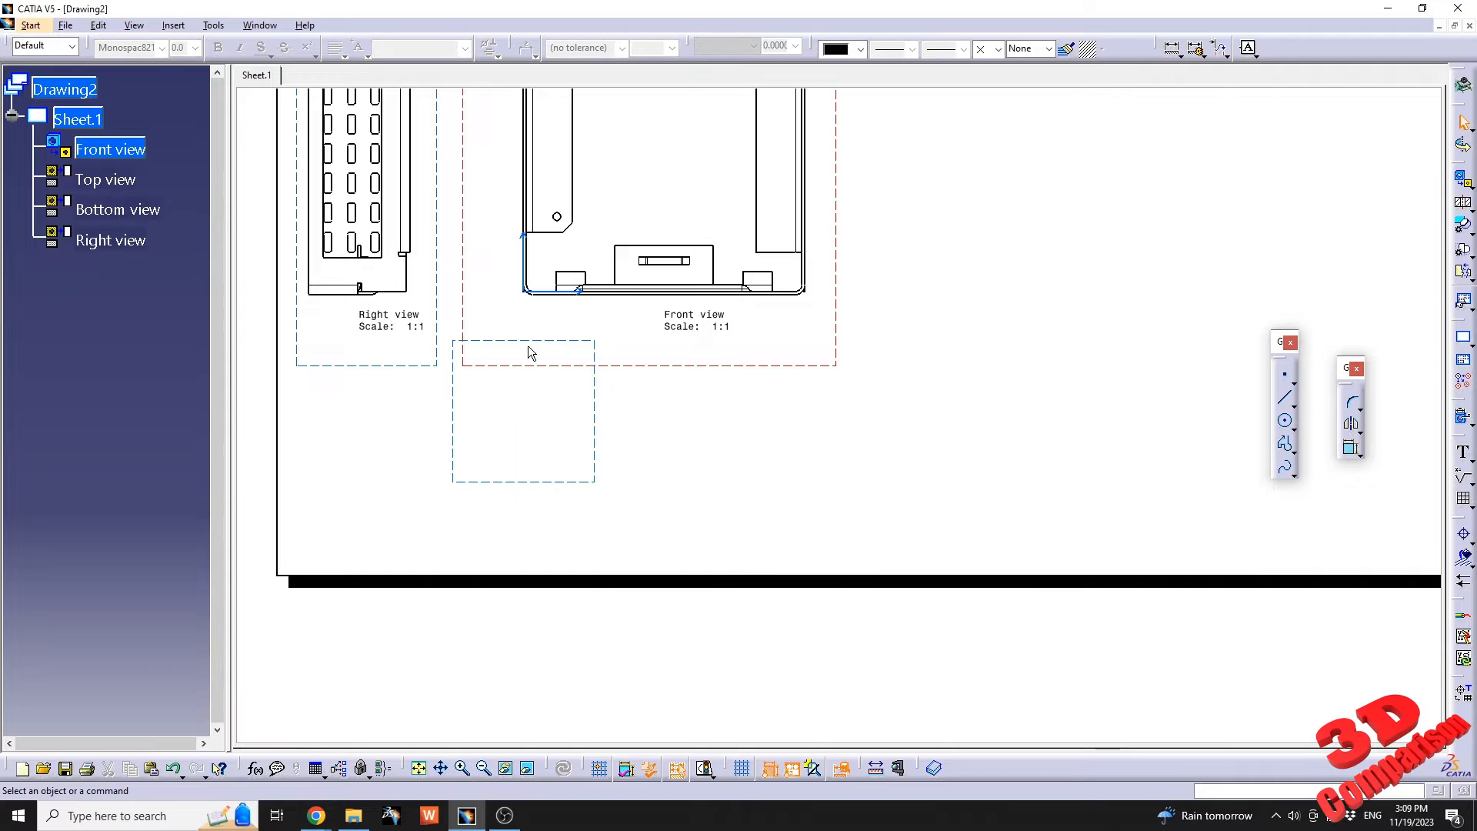
click(596, 435)
key(Delete)
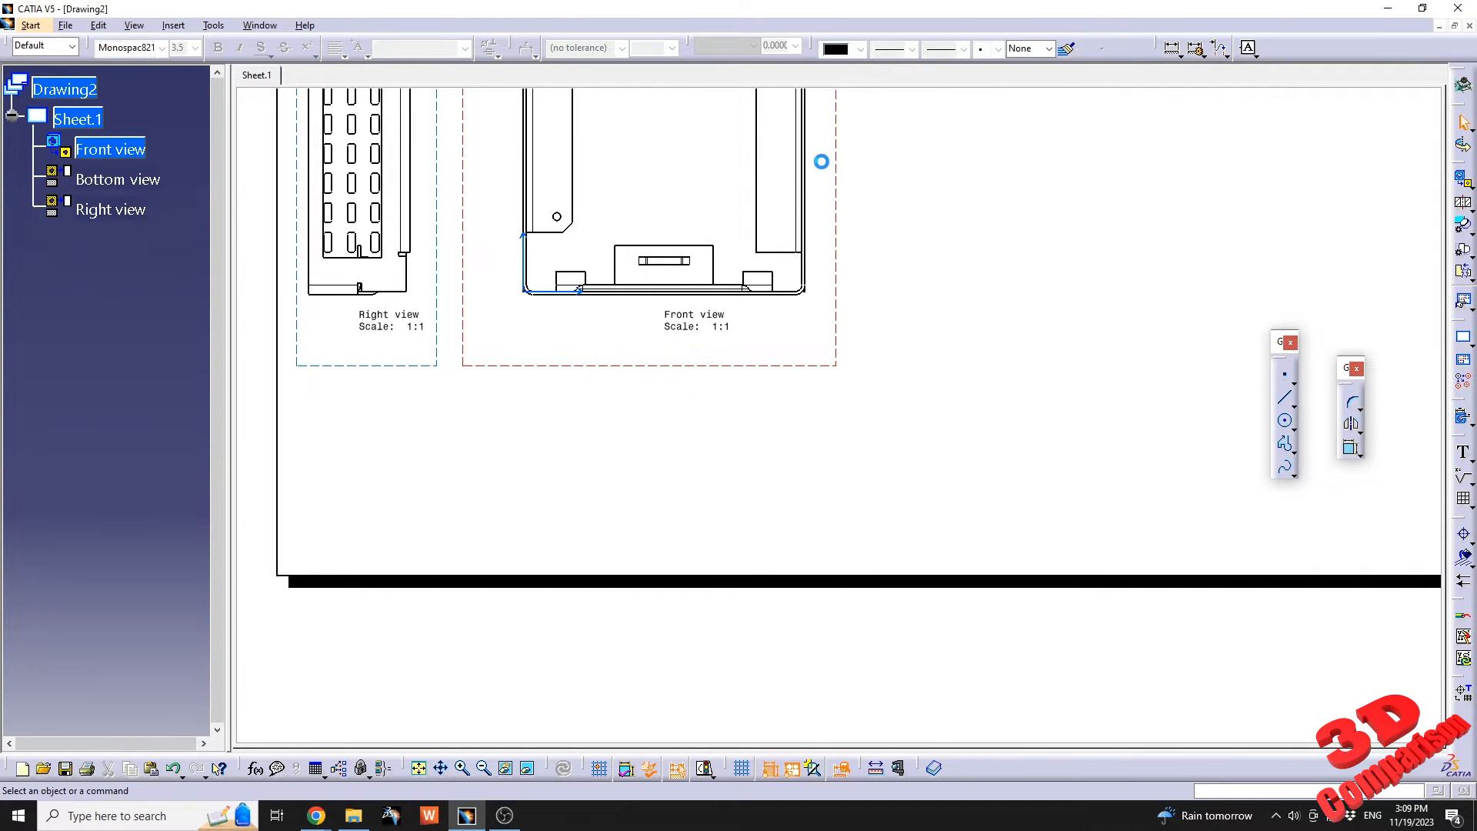
middle_drag(754, 169, 899, 391)
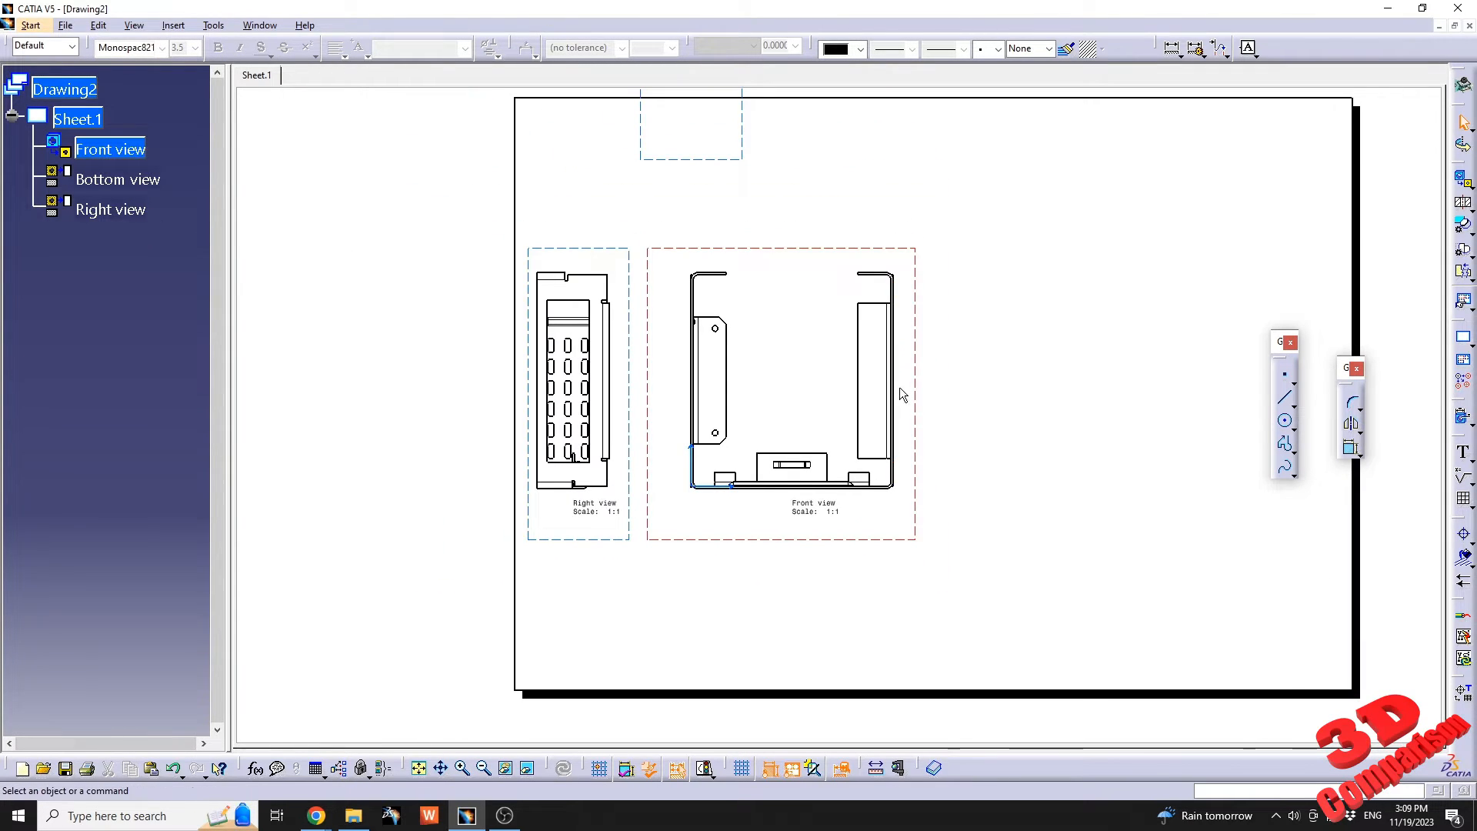
click(743, 158)
key(Delete)
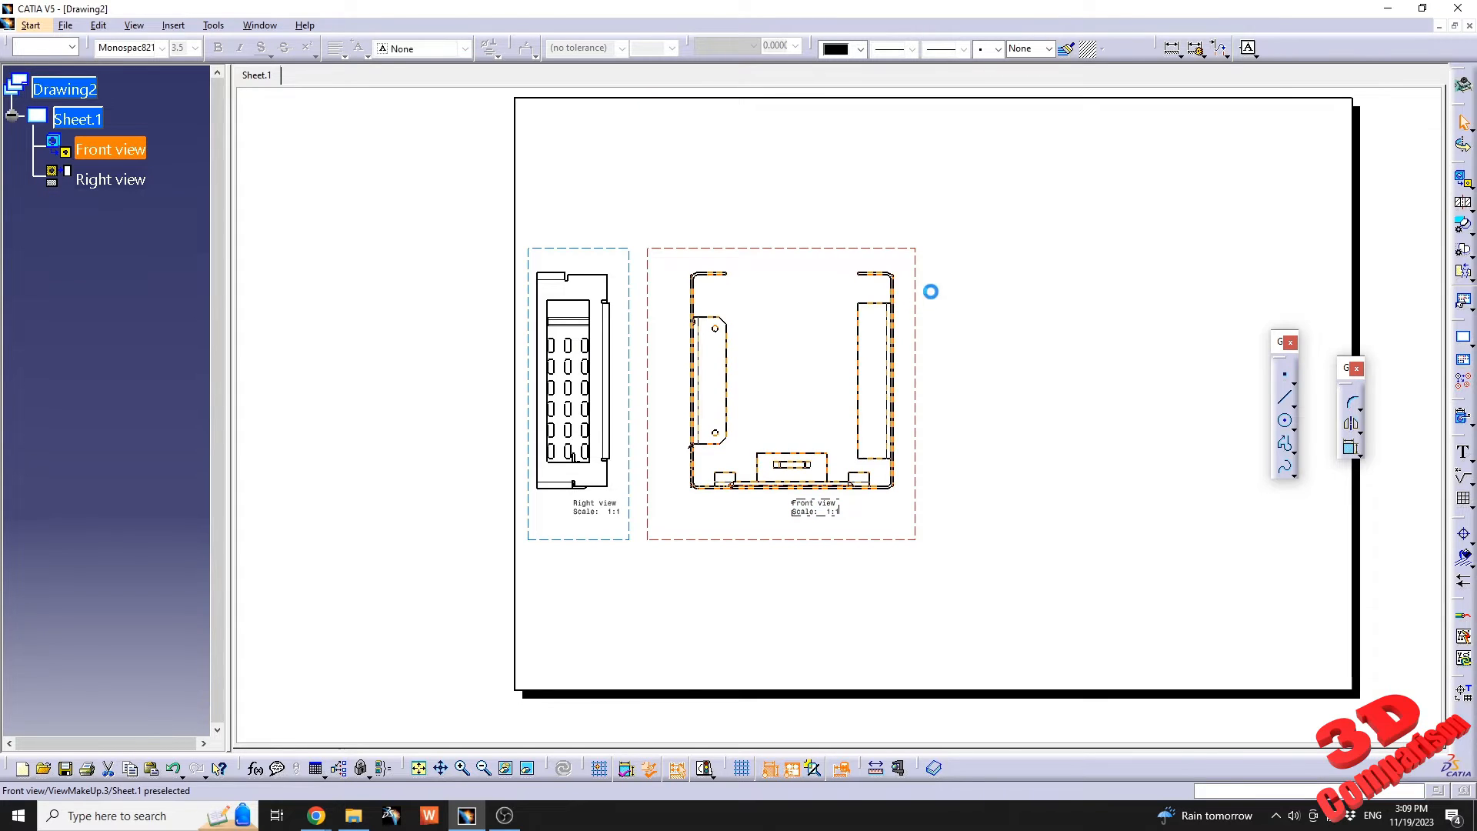
Move the front view, with its aligned right view, up into the upper part of the sheet.
drag(917, 315, 976, 194)
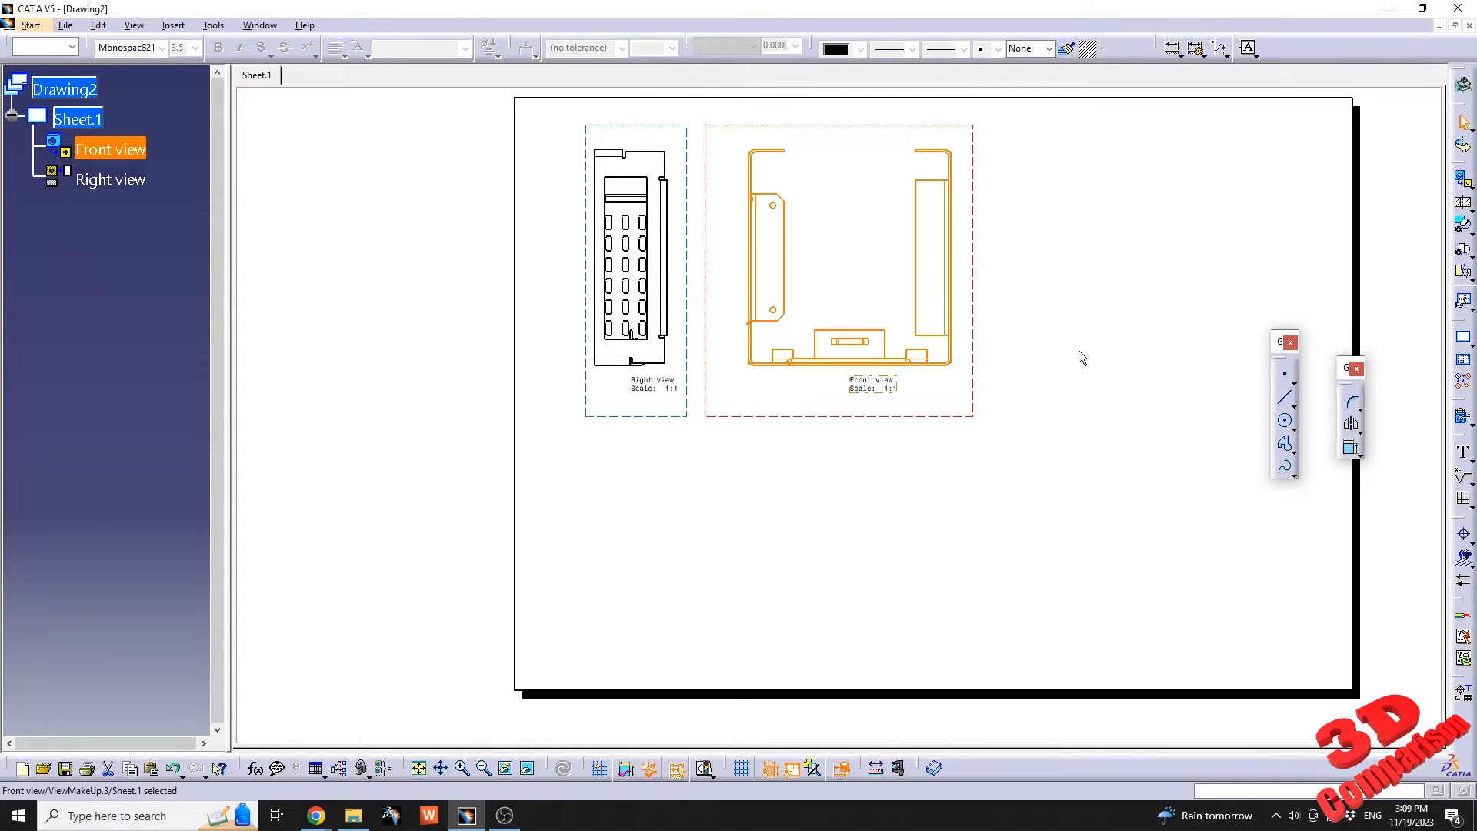
click(1078, 352)
middle_drag(1081, 350, 967, 405)
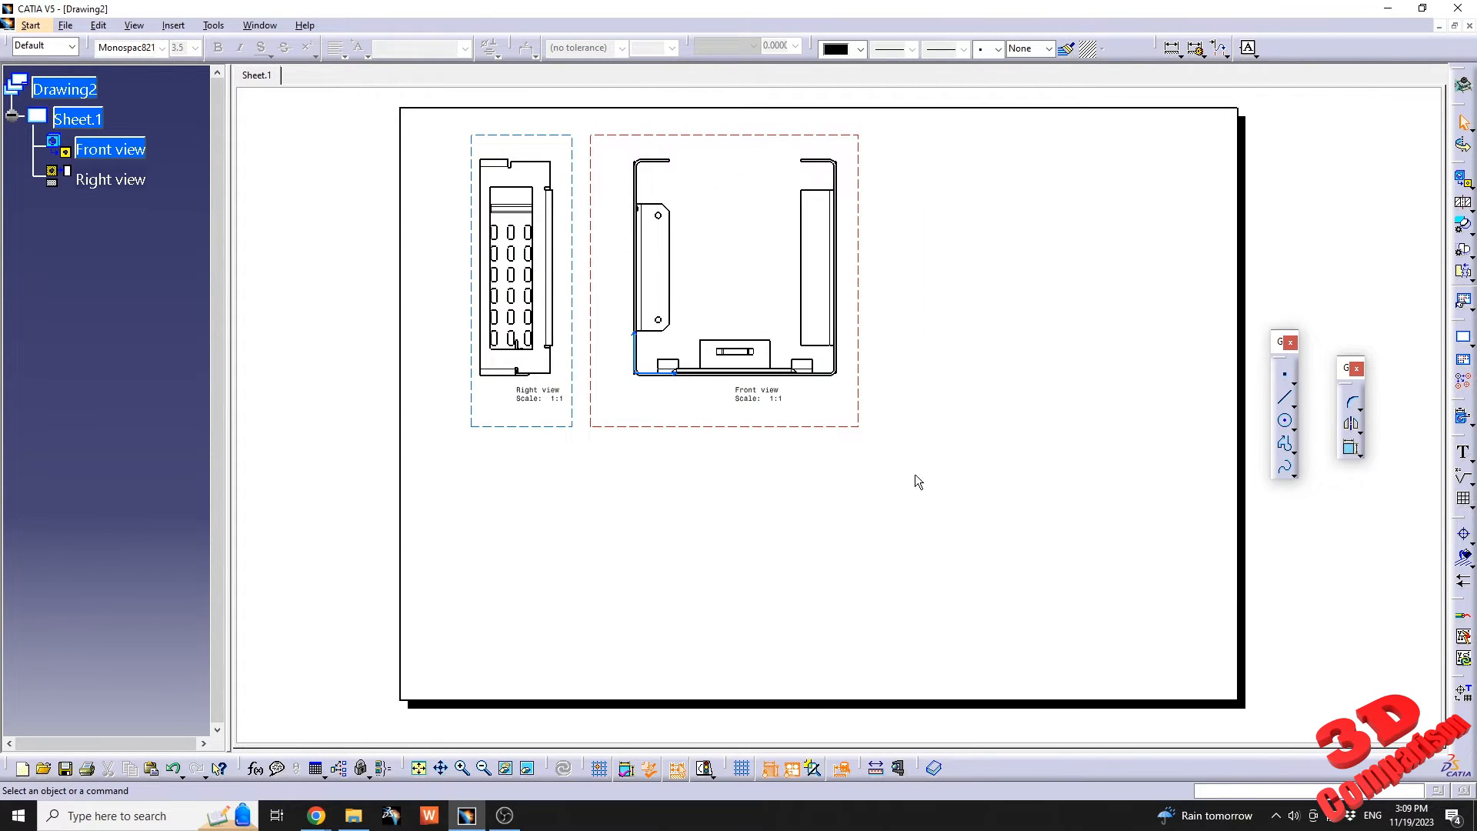
Create an unfolded view of Part2 below the front view, using the two-hole flange of the slotted wall as reference plane.
click(1471, 186)
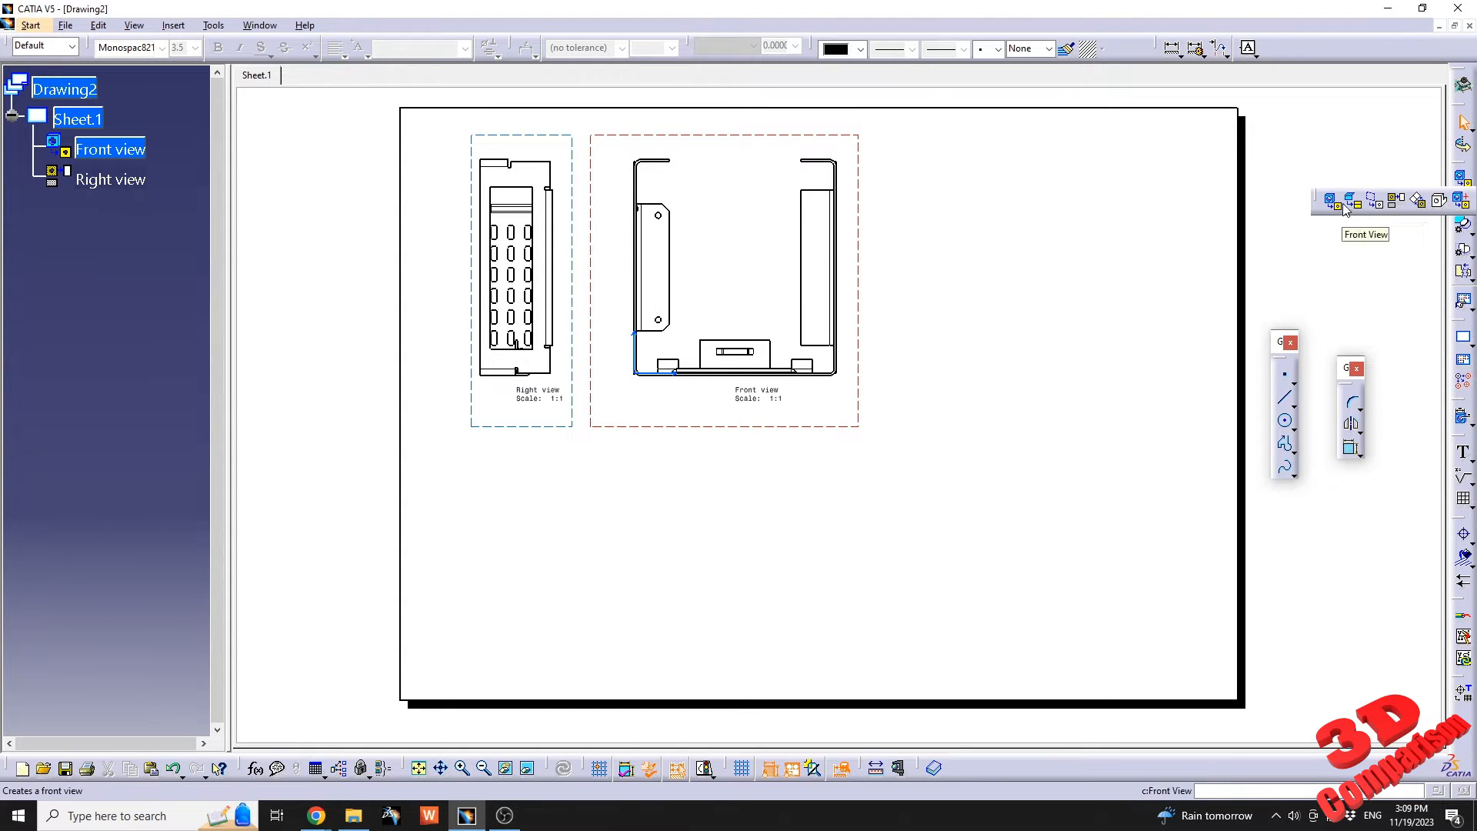
click(1358, 206)
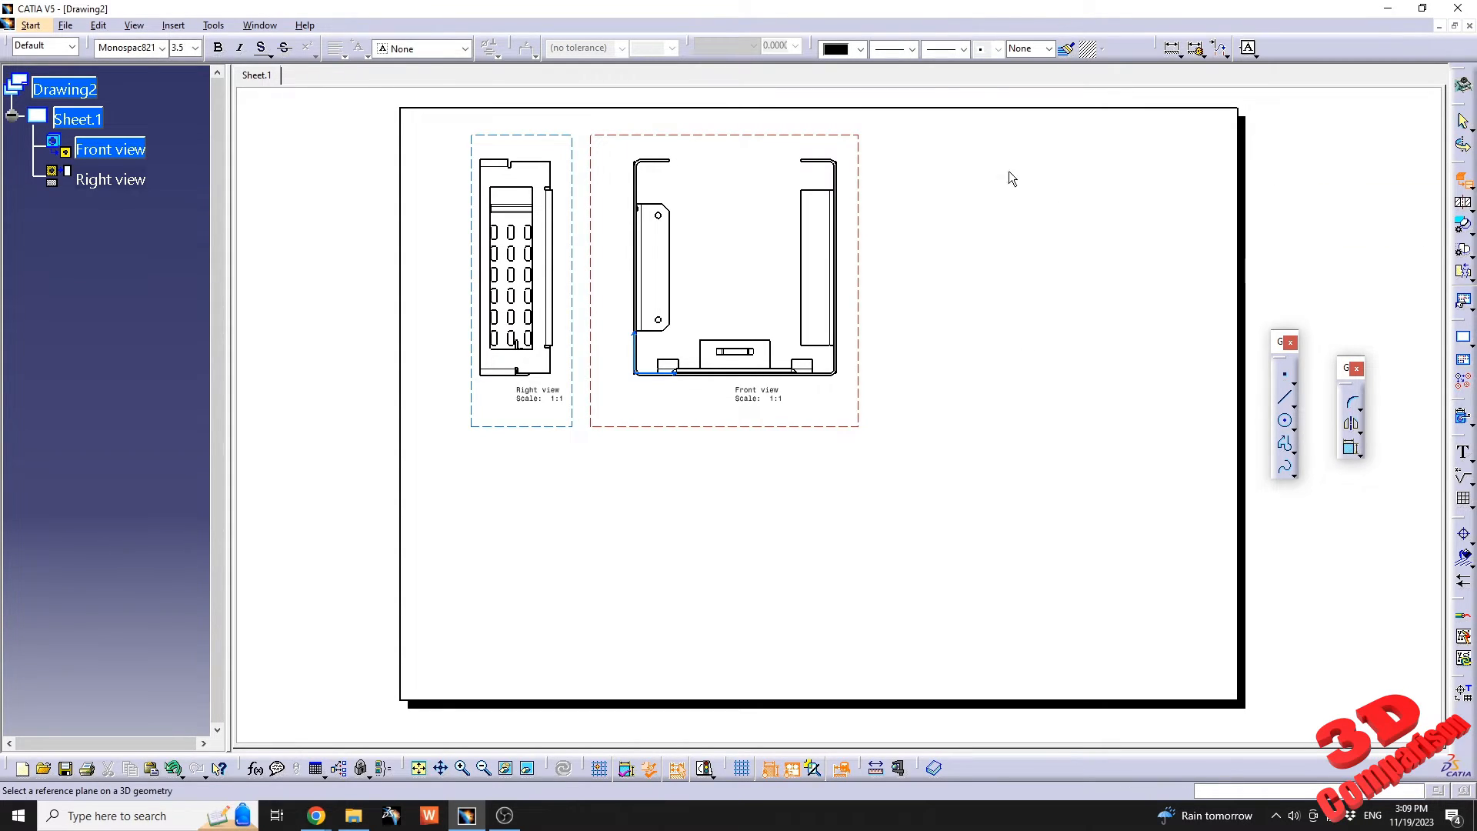
click(262, 26)
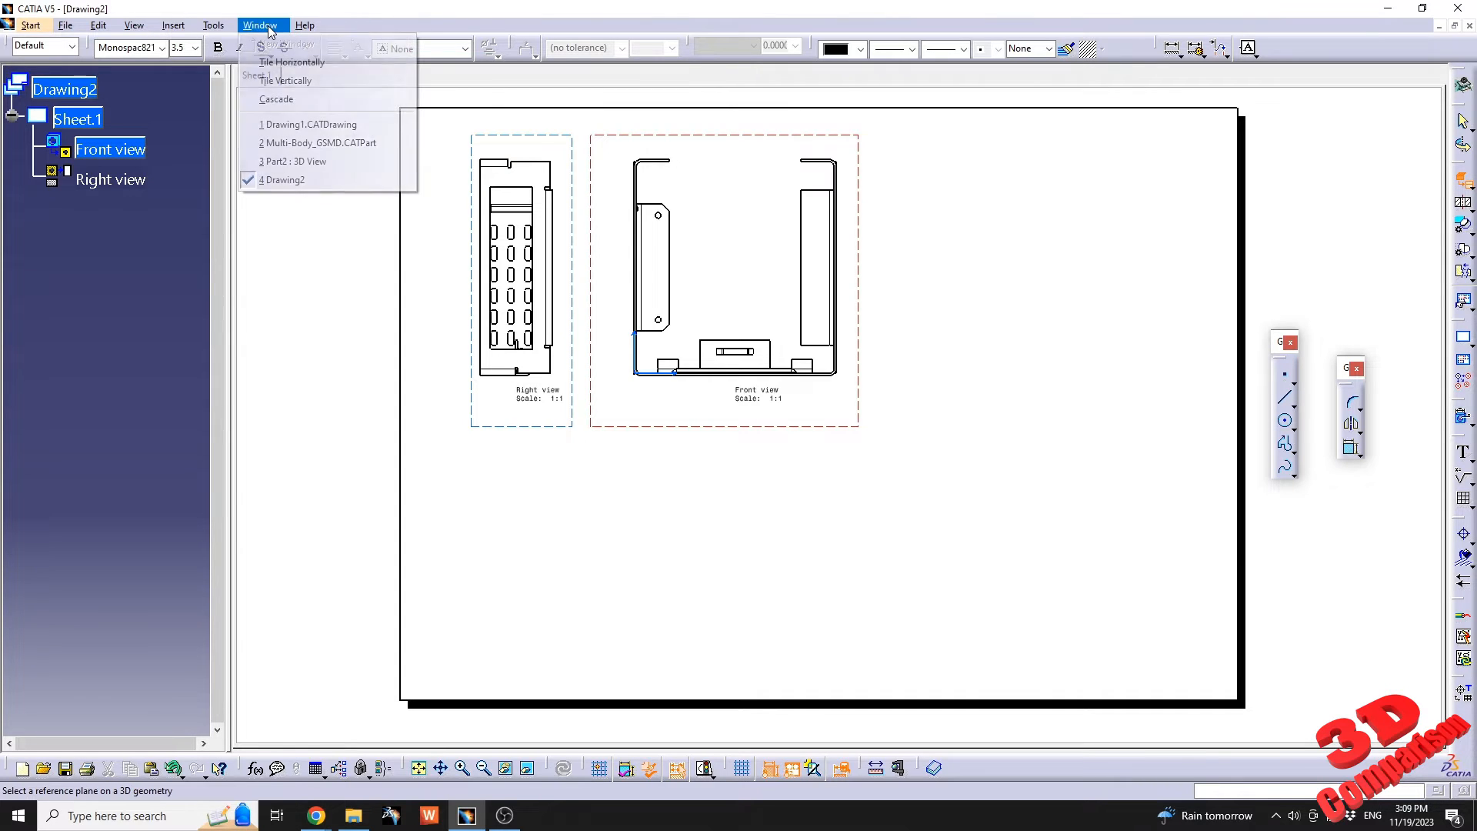
click(298, 162)
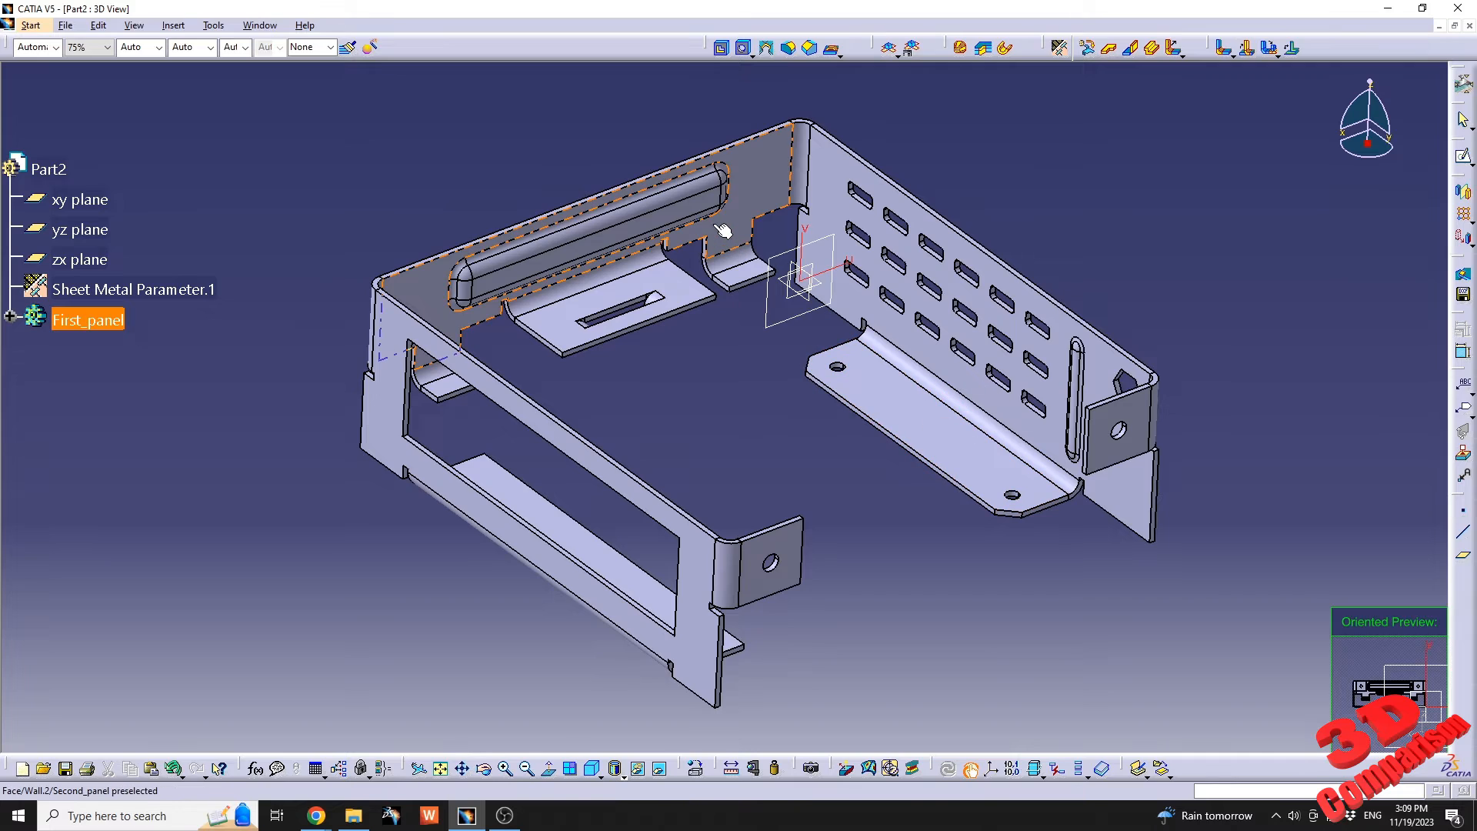
click(905, 405)
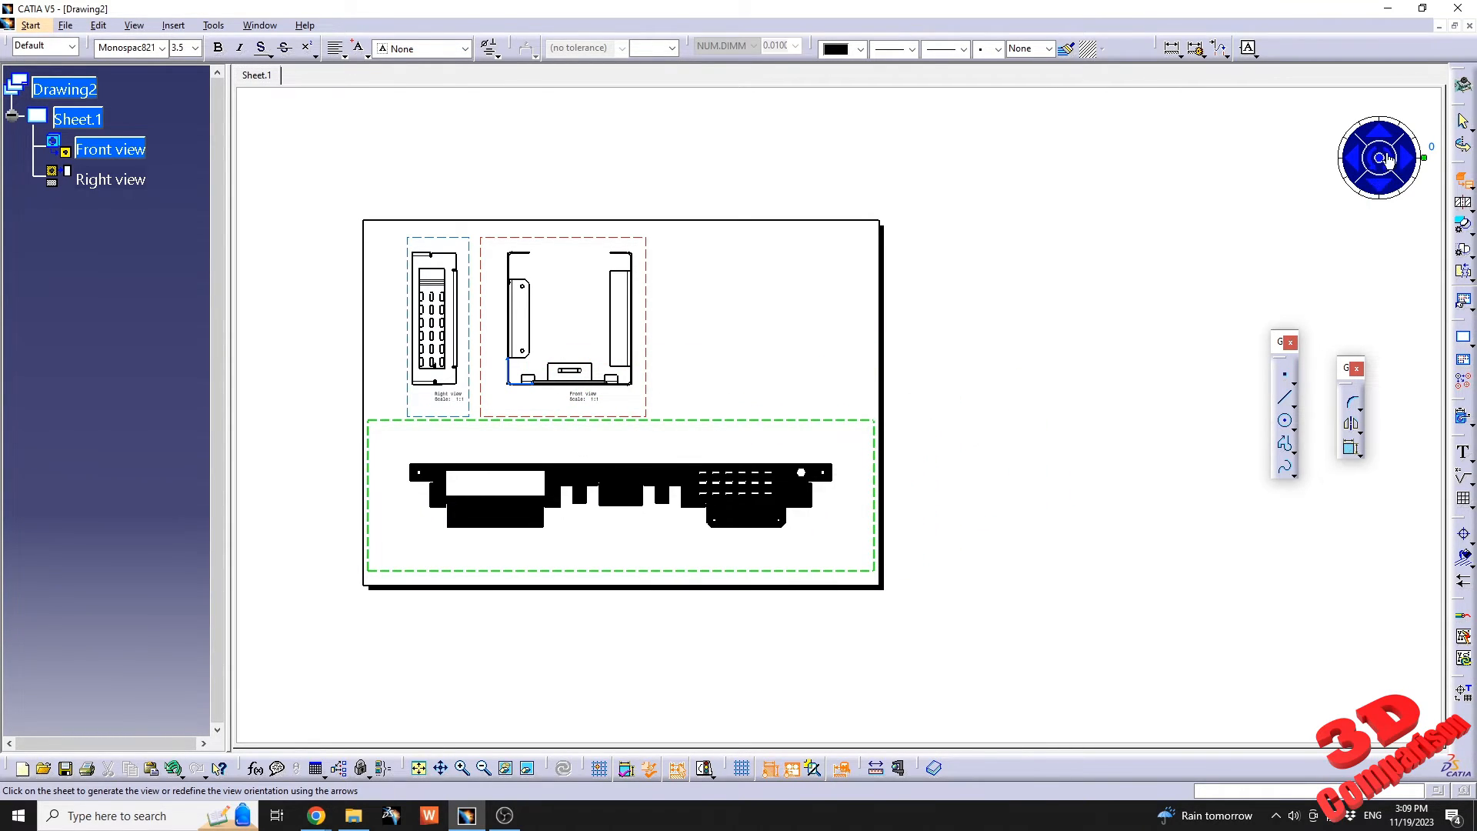
click(810, 433)
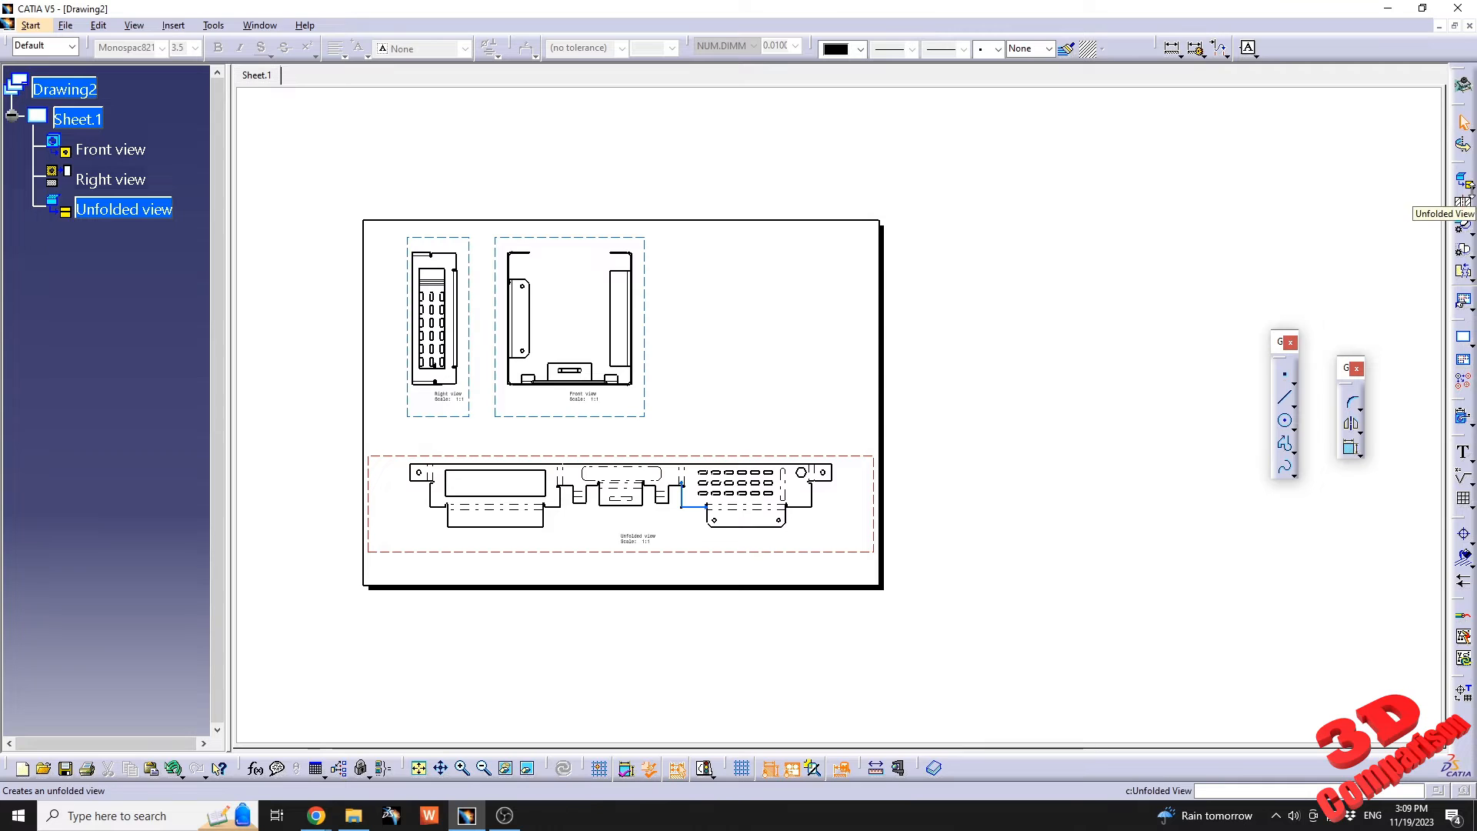
Start an isometric view of Part2, oriented with the slotted wall in front, picking the second panel's wall face as reference.
click(1468, 187)
click(1439, 206)
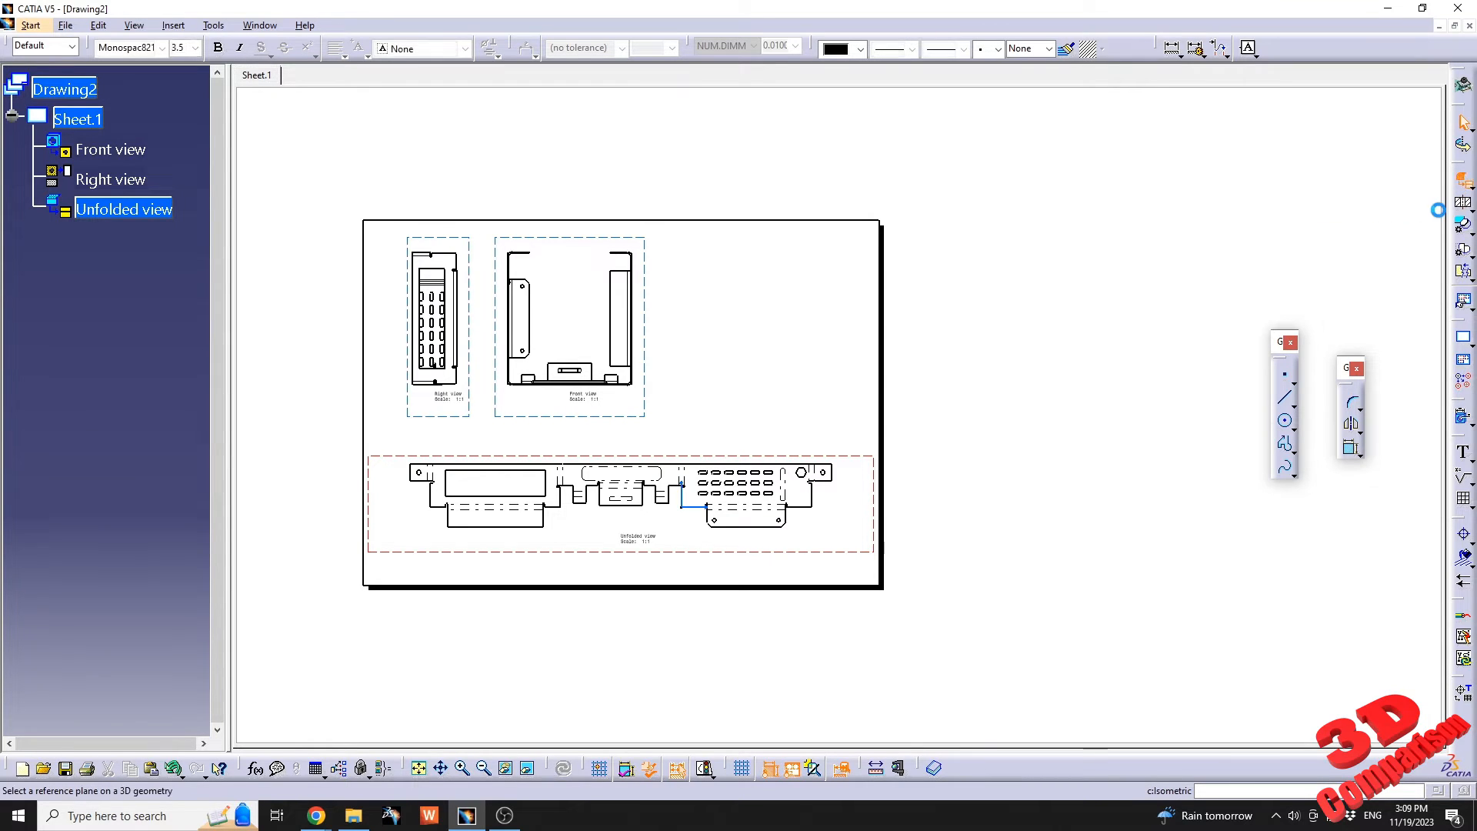
click(260, 25)
click(308, 155)
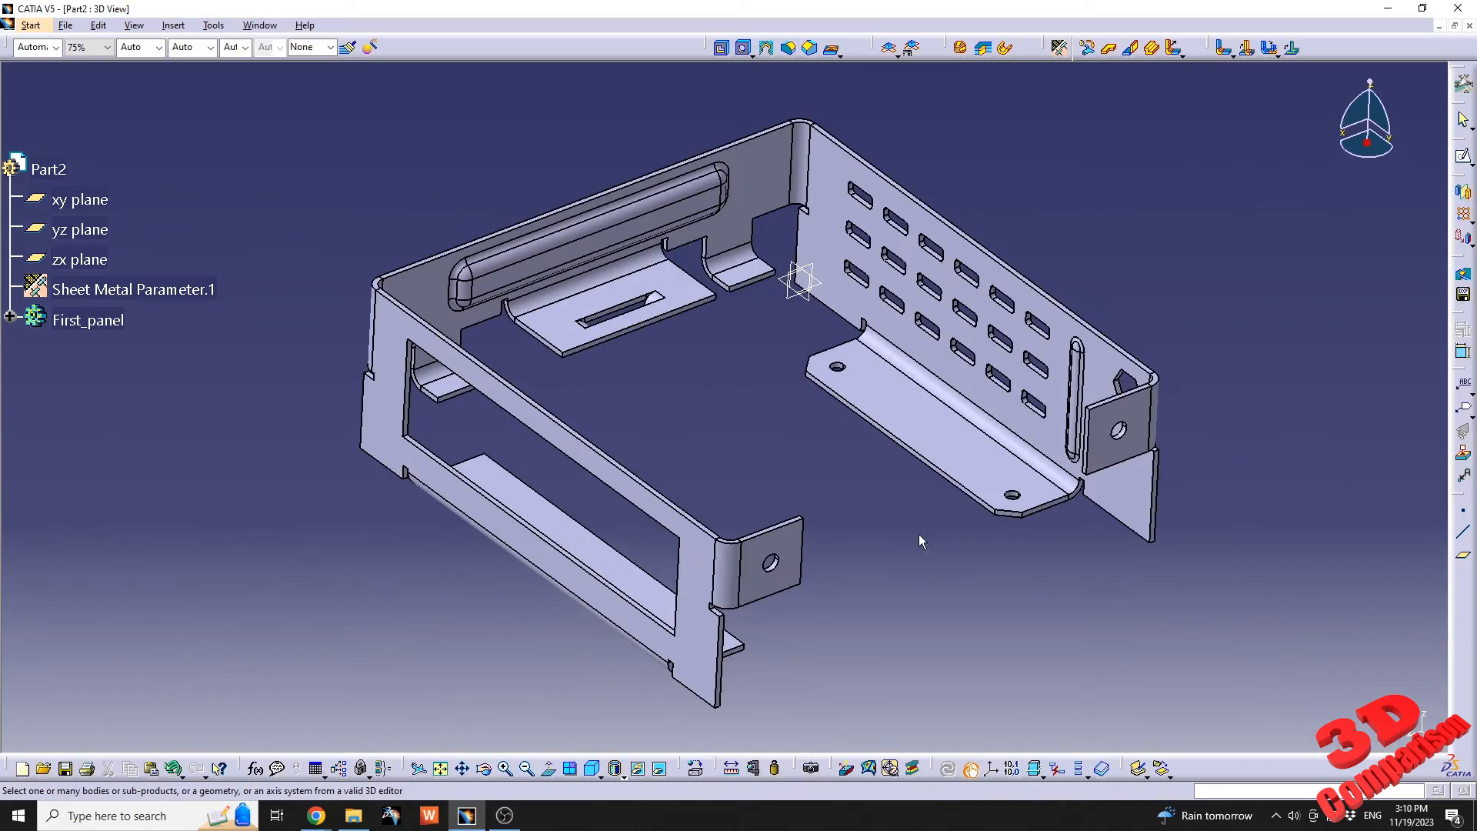
middle_drag(919, 534, 1105, 376)
middle_drag(898, 416, 741, 371)
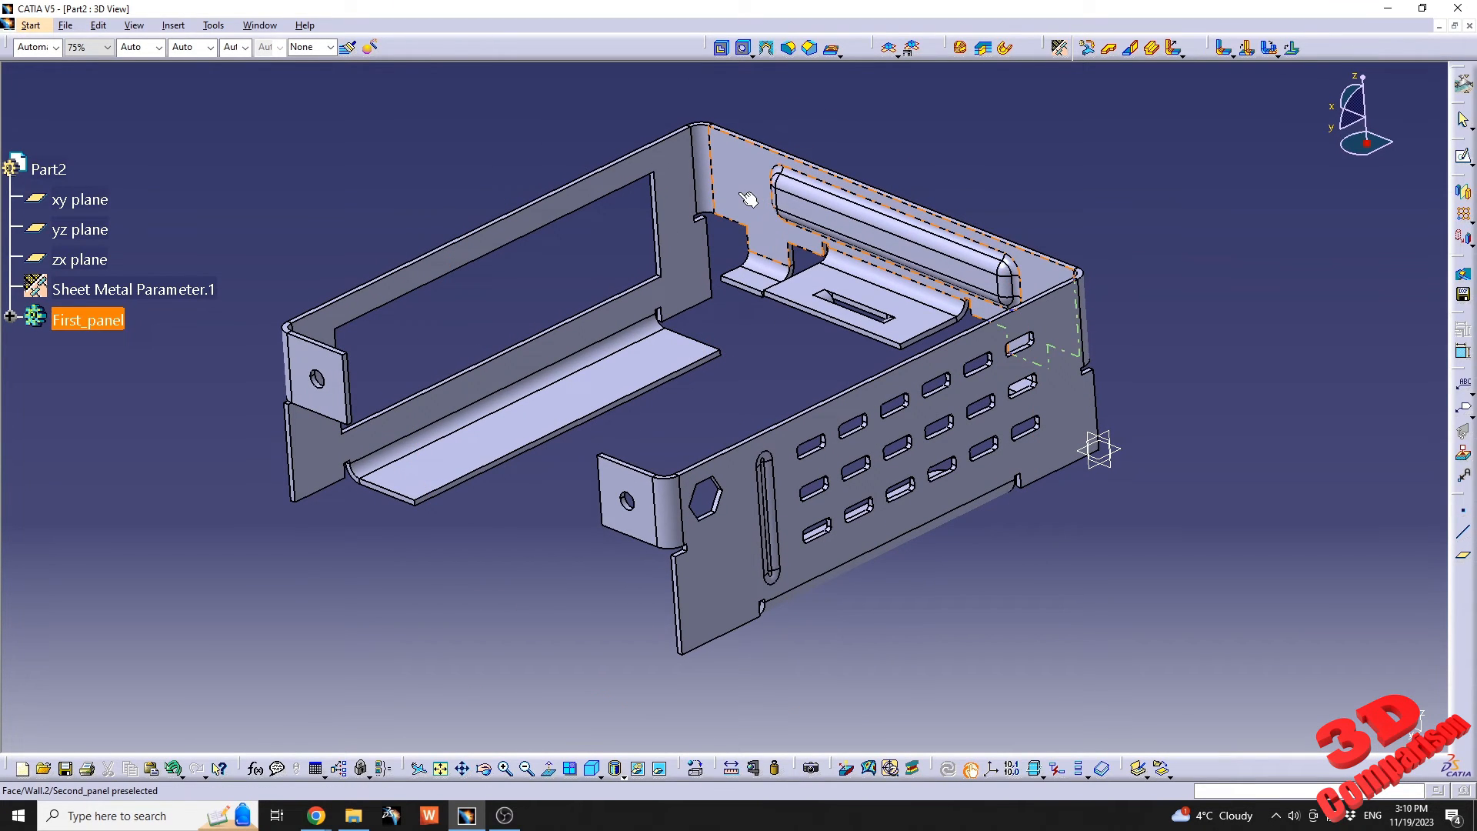
click(772, 231)
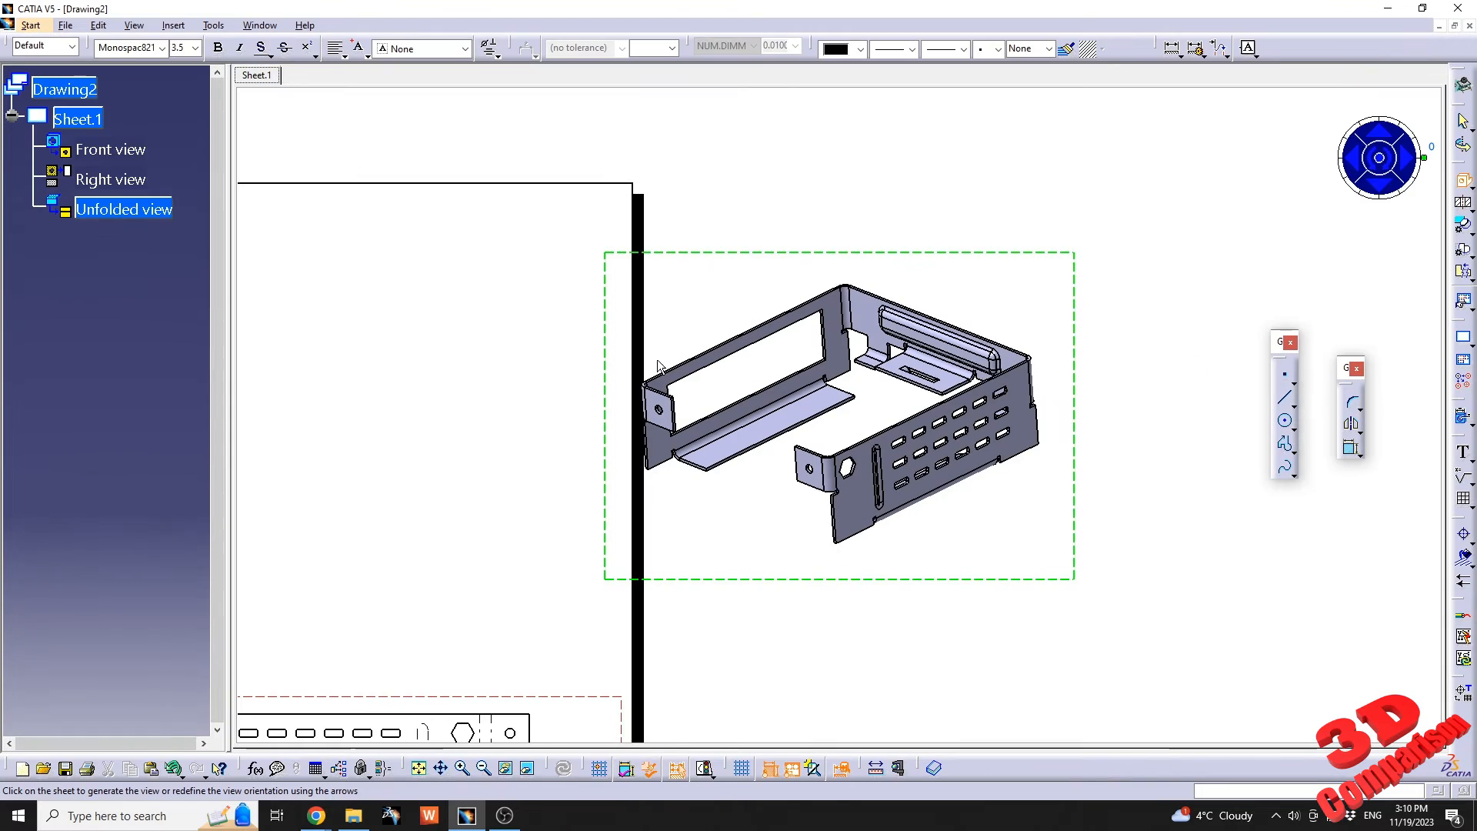
Place the isometric view preview beside the front view, inside the sheet border, and generate the view.
mouse_move(537, 427)
middle_down()
mouse_move(764, 386)
mouse_move(767, 428)
middle_up()
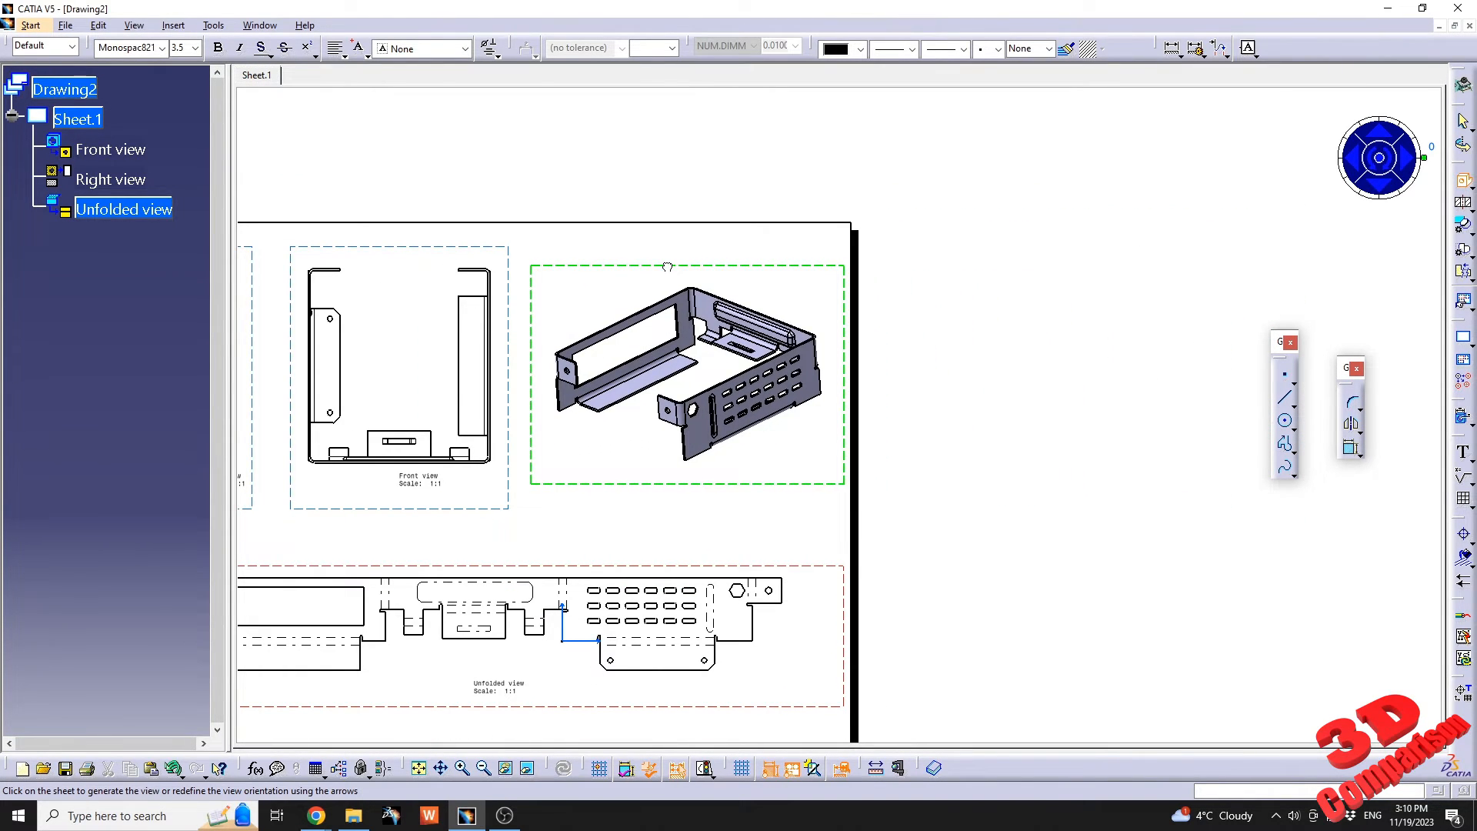
mouse_move(820, 490)
middle_down()
mouse_move(991, 446)
mouse_move(645, 282)
middle_up()
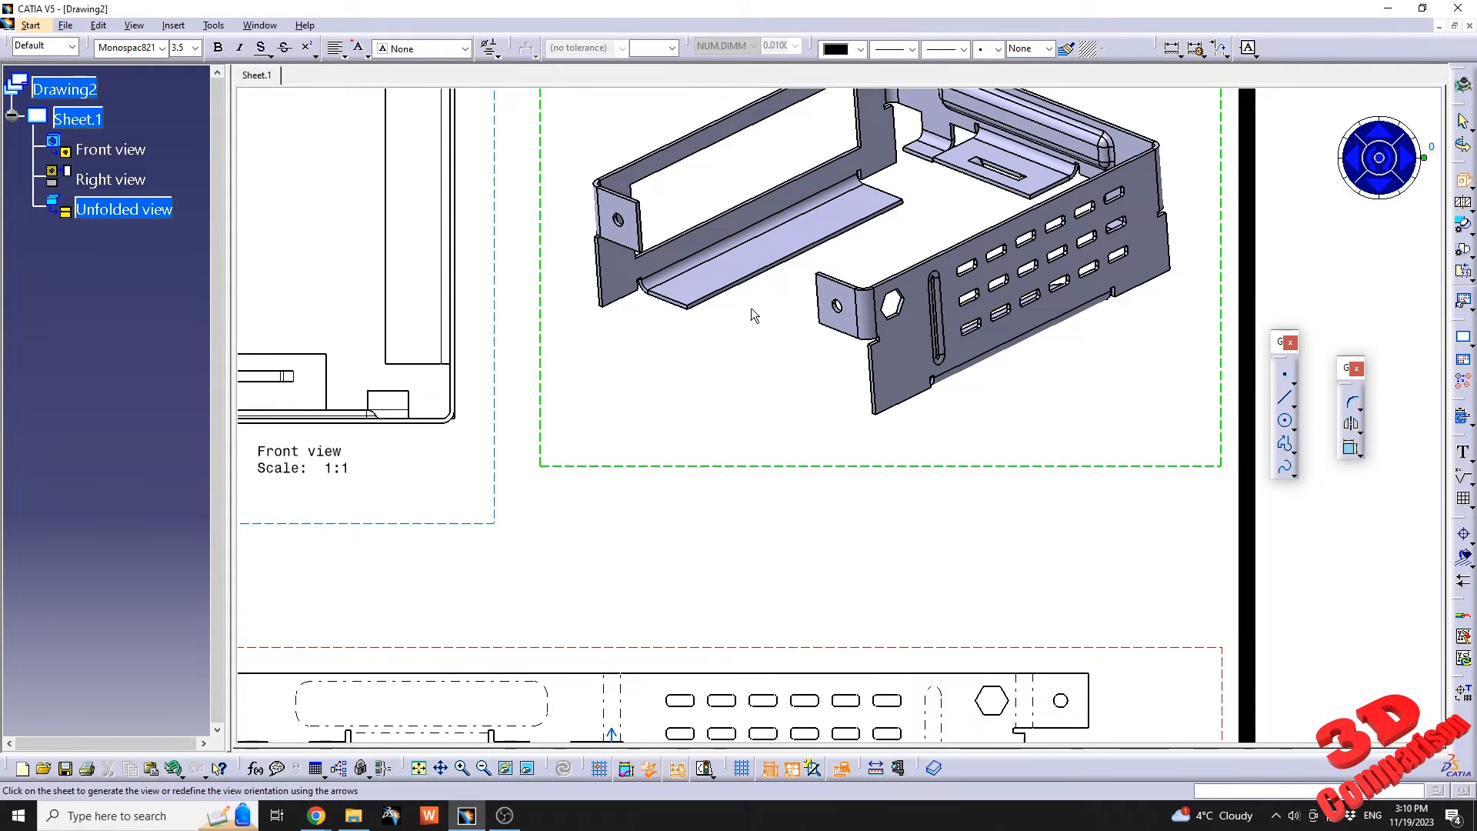
middle_drag(857, 197, 832, 329)
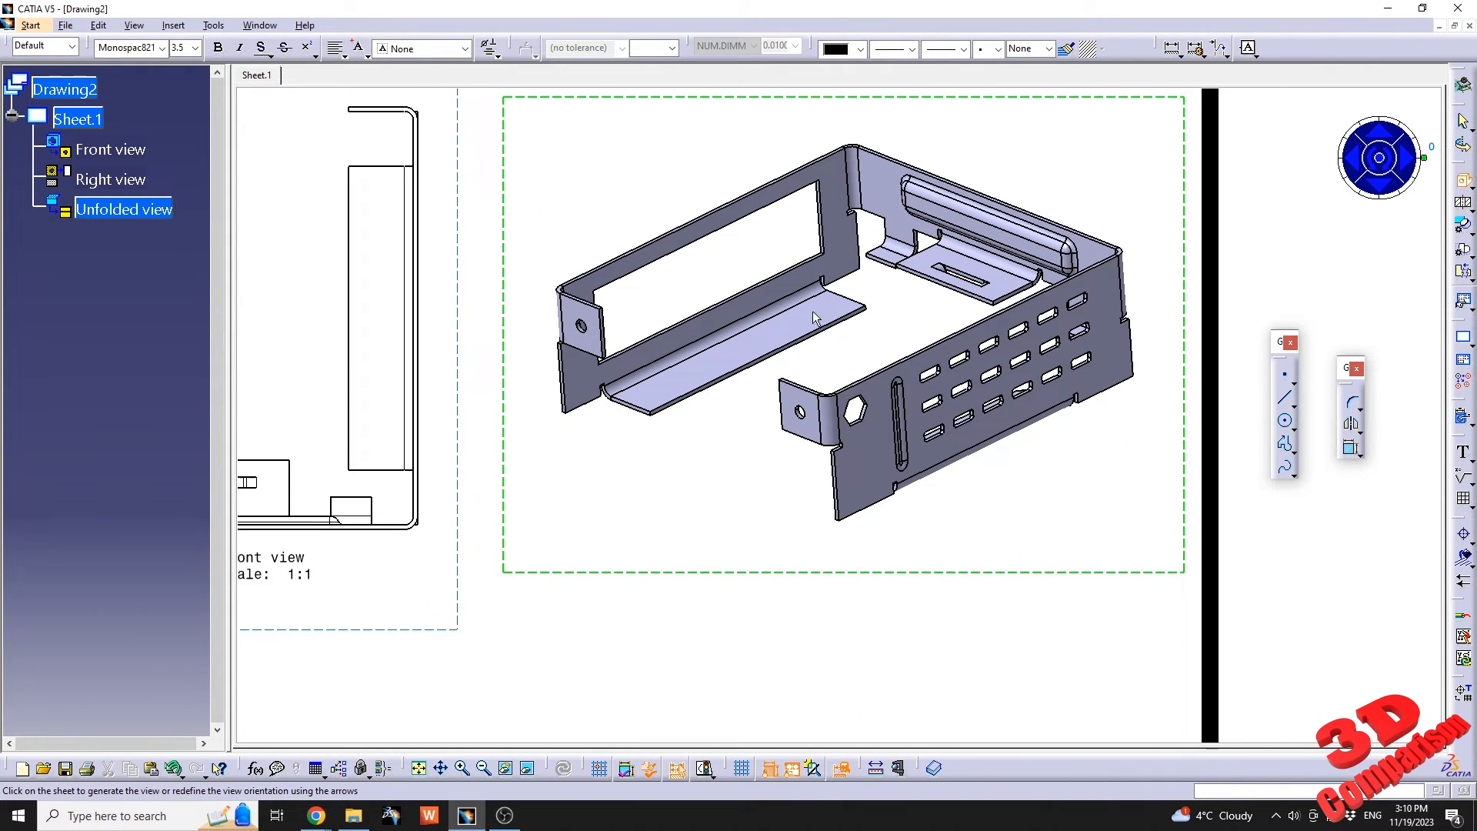
click(1379, 162)
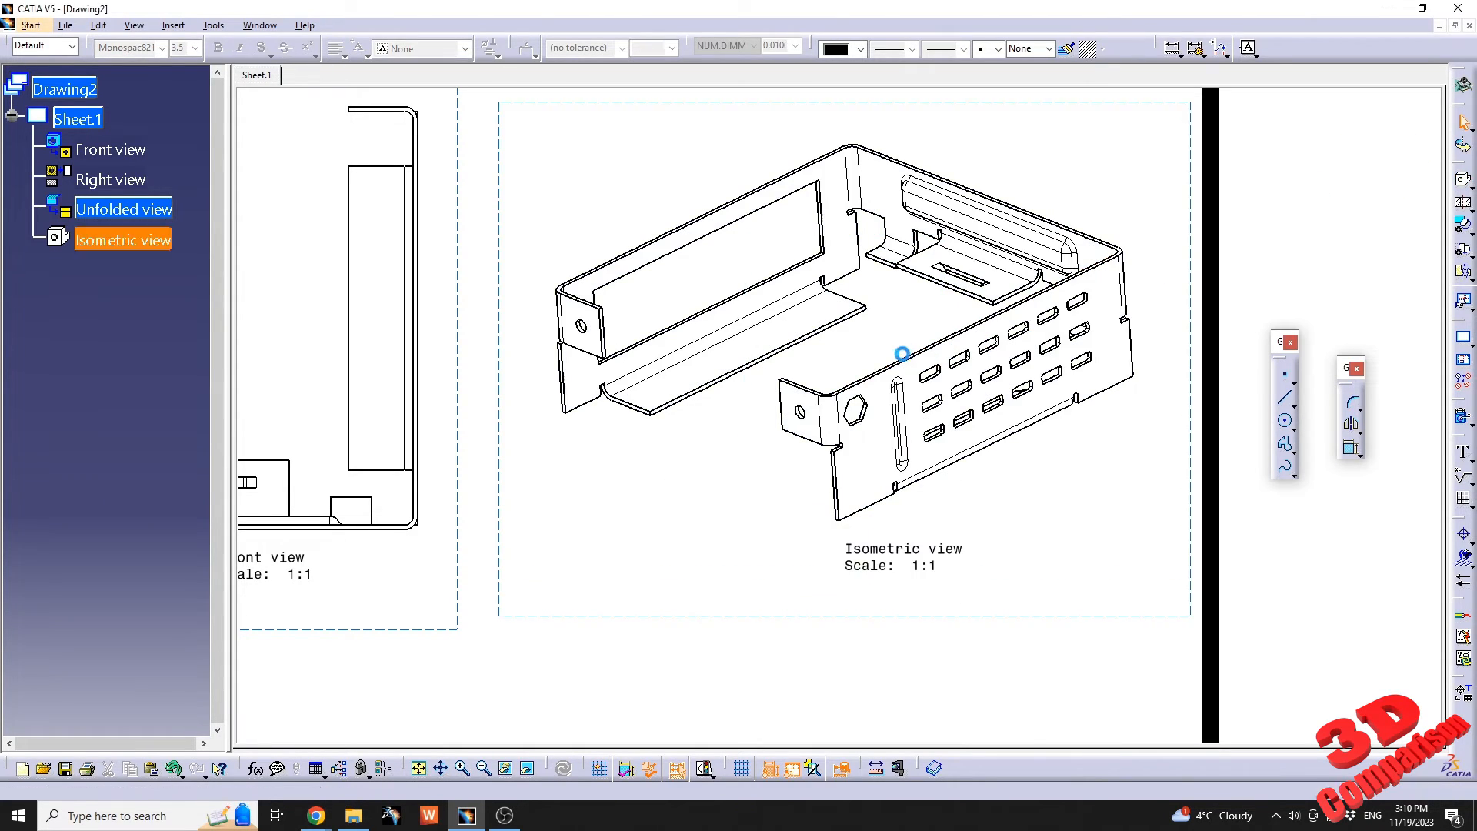
mouse_move(893, 285)
middle_down()
mouse_move(829, 331)
mouse_move(831, 364)
middle_up()
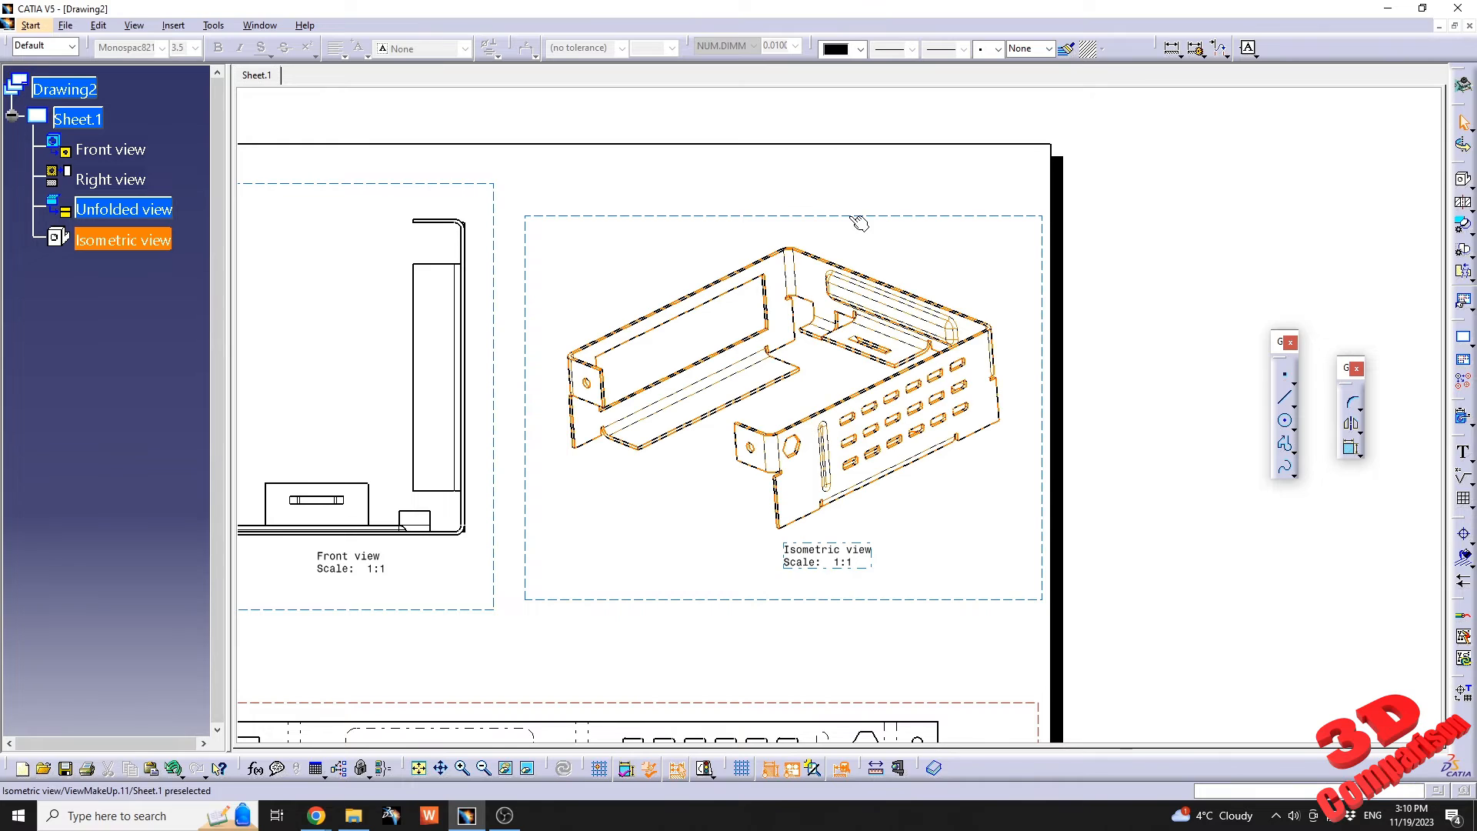
Nudge the isometric view toward the front view and apply Raster generation mode with Shading with edges to it.
drag(857, 217, 837, 217)
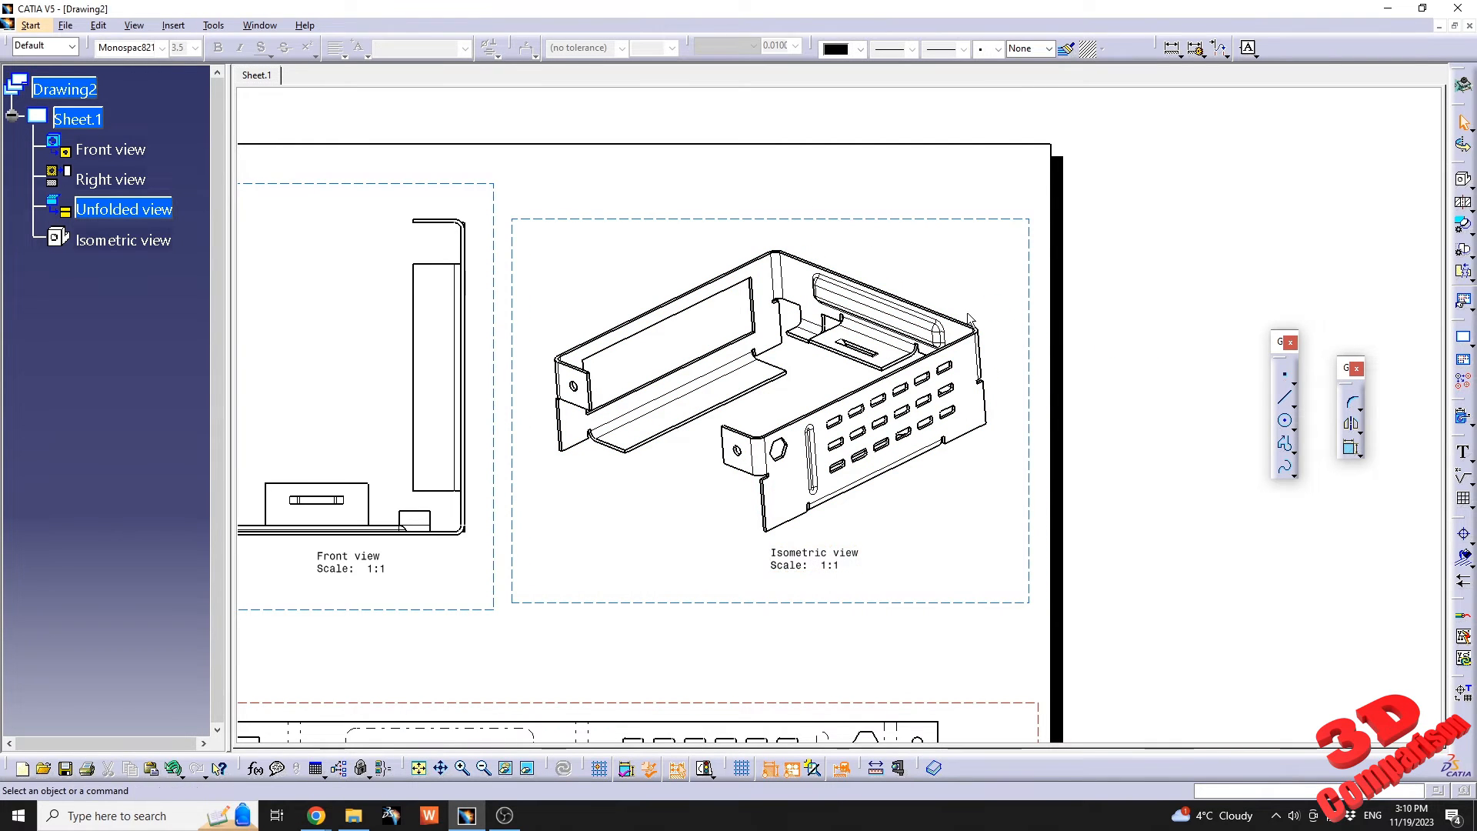
right_click(905, 219)
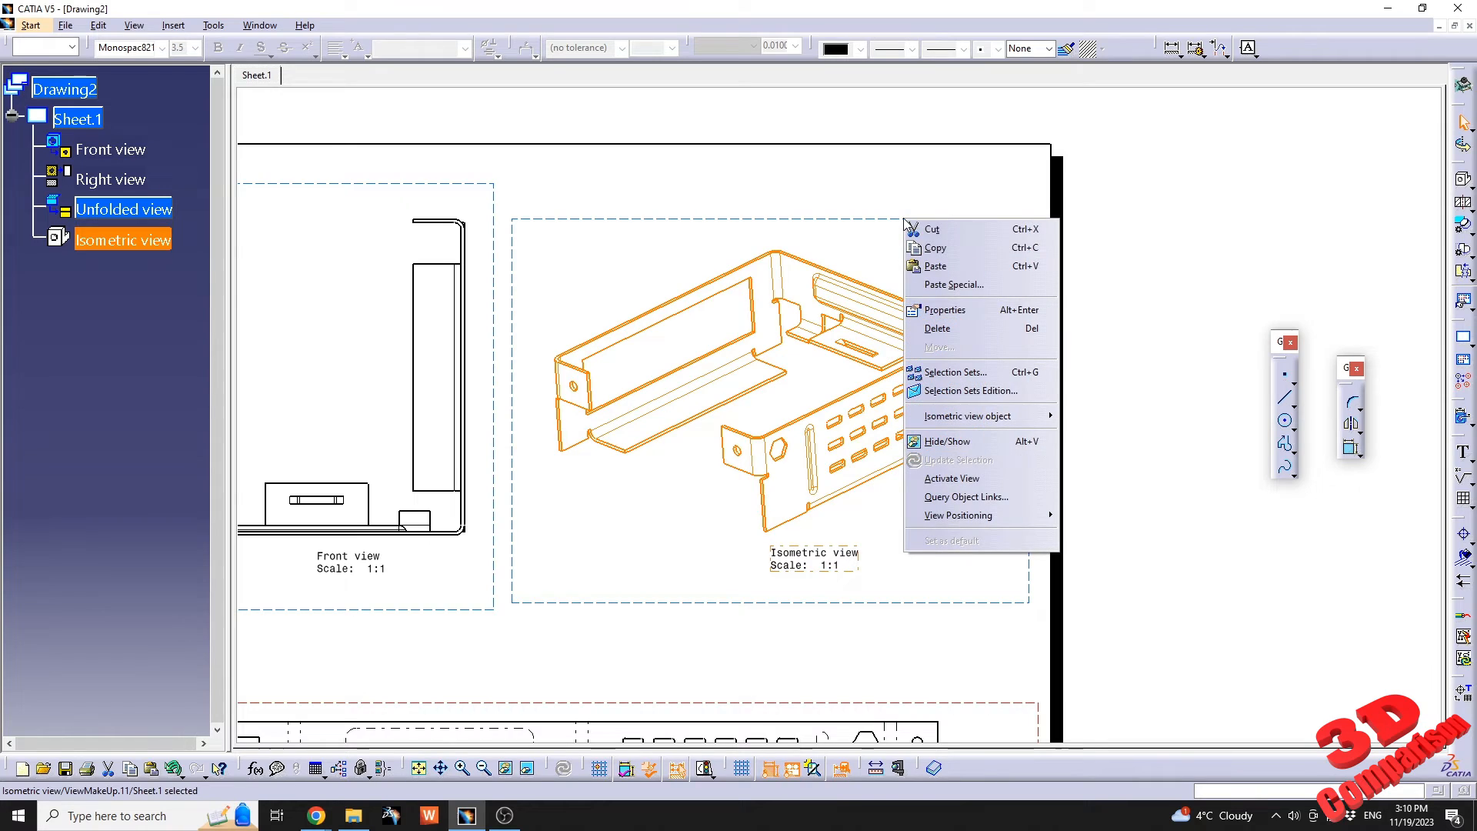
click(970, 310)
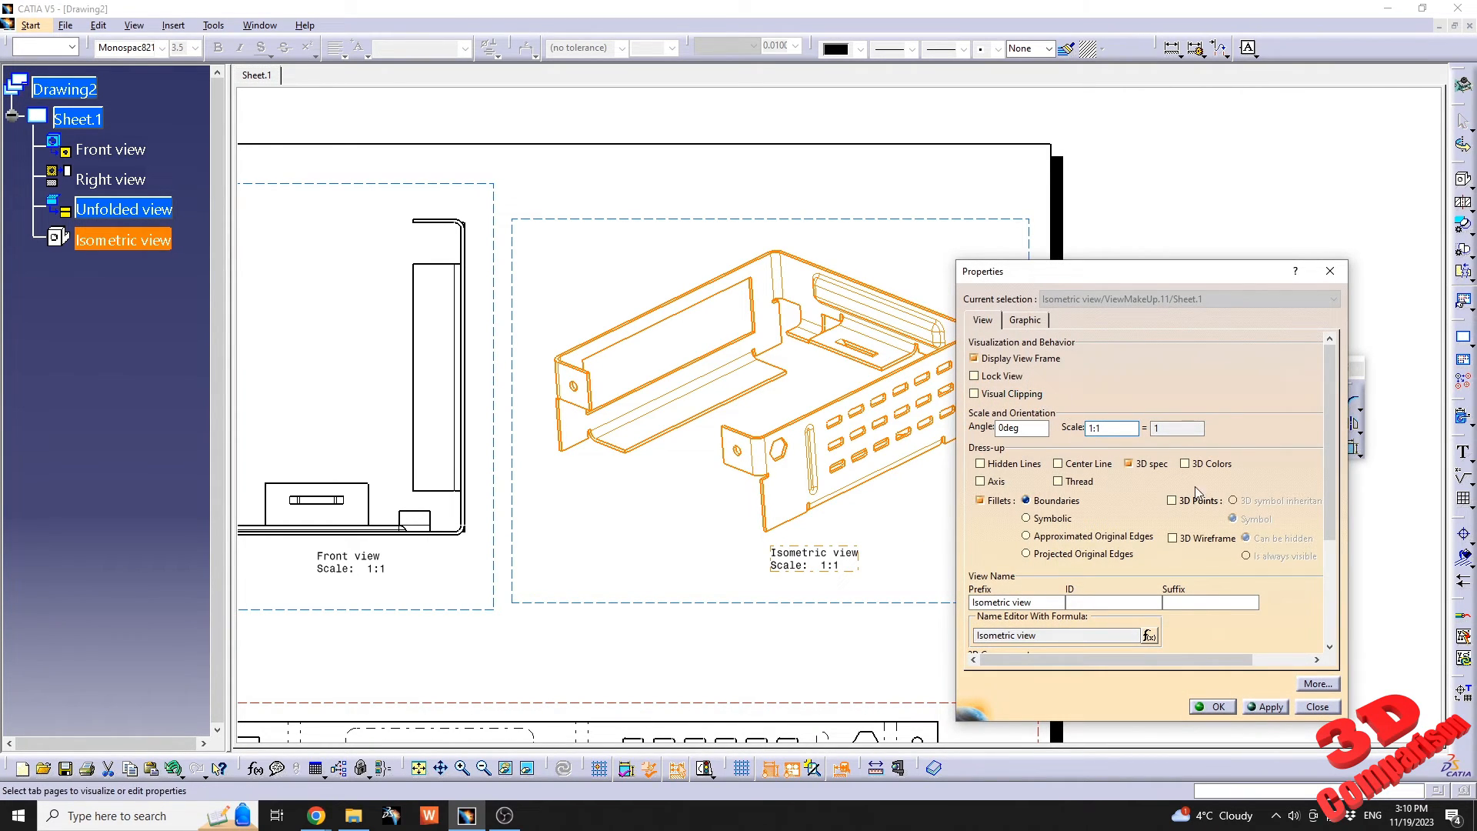
drag(1333, 482, 1331, 556)
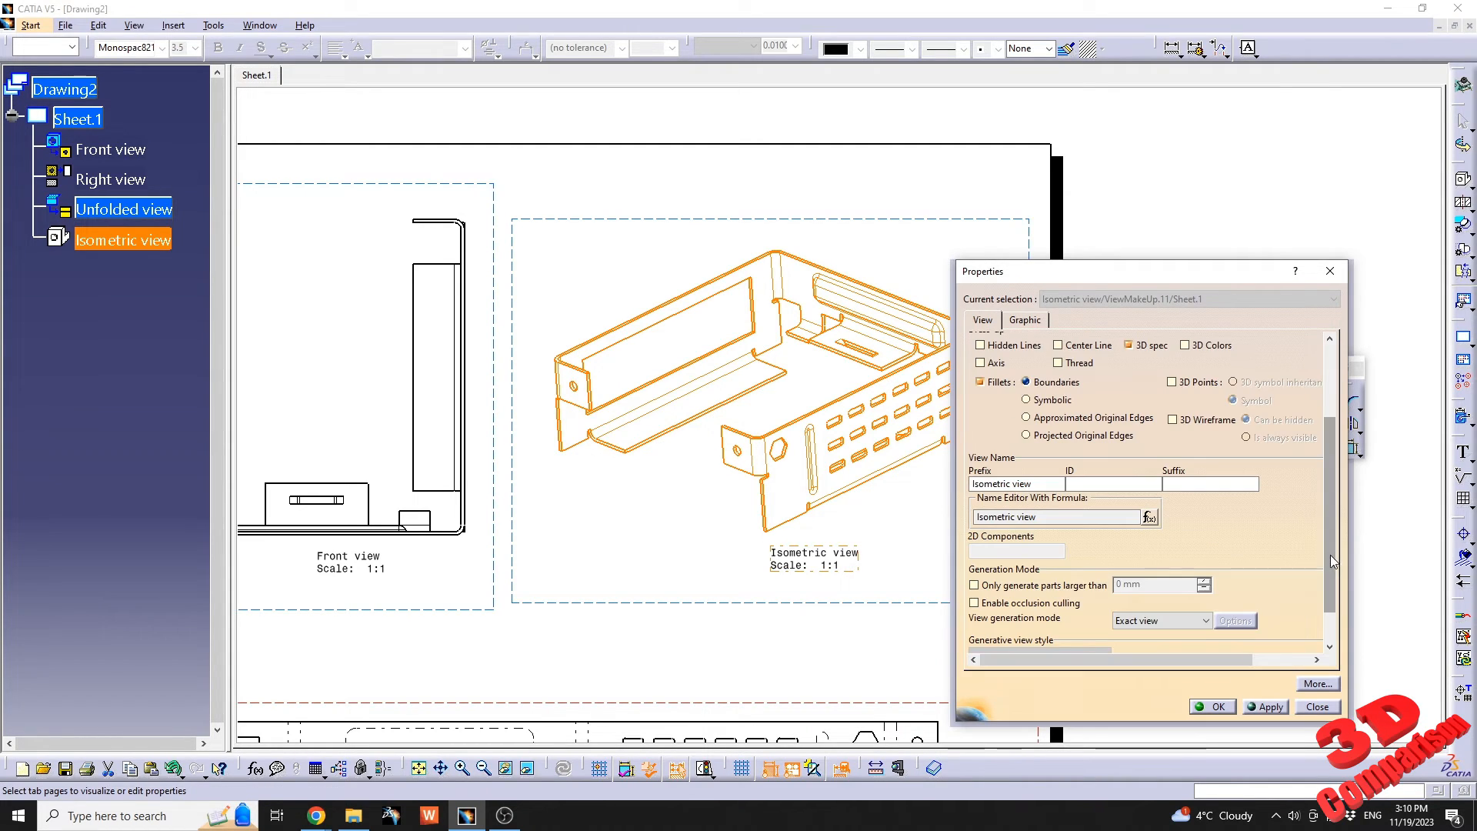
click(1174, 623)
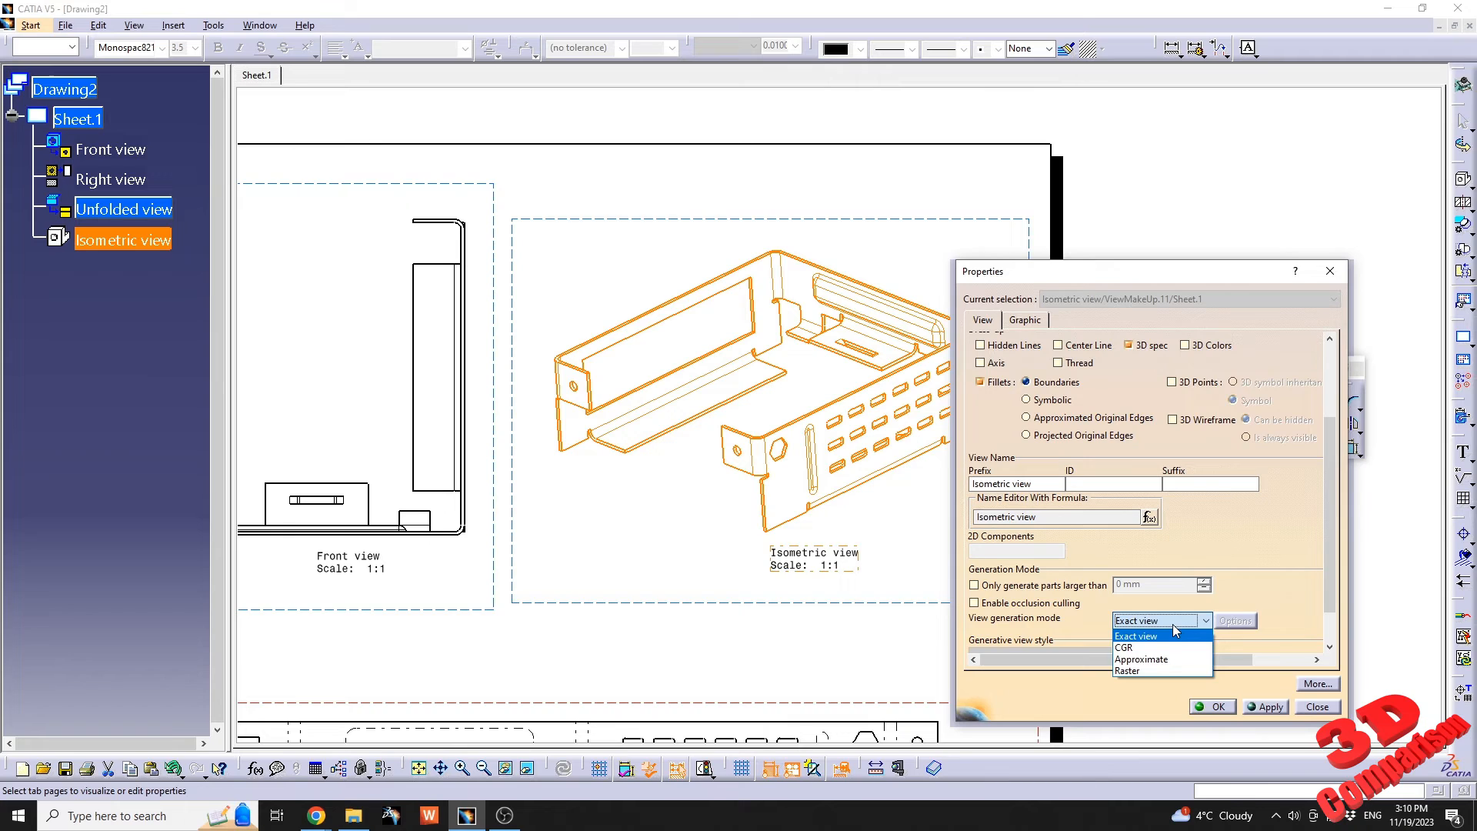
click(1160, 671)
click(1235, 621)
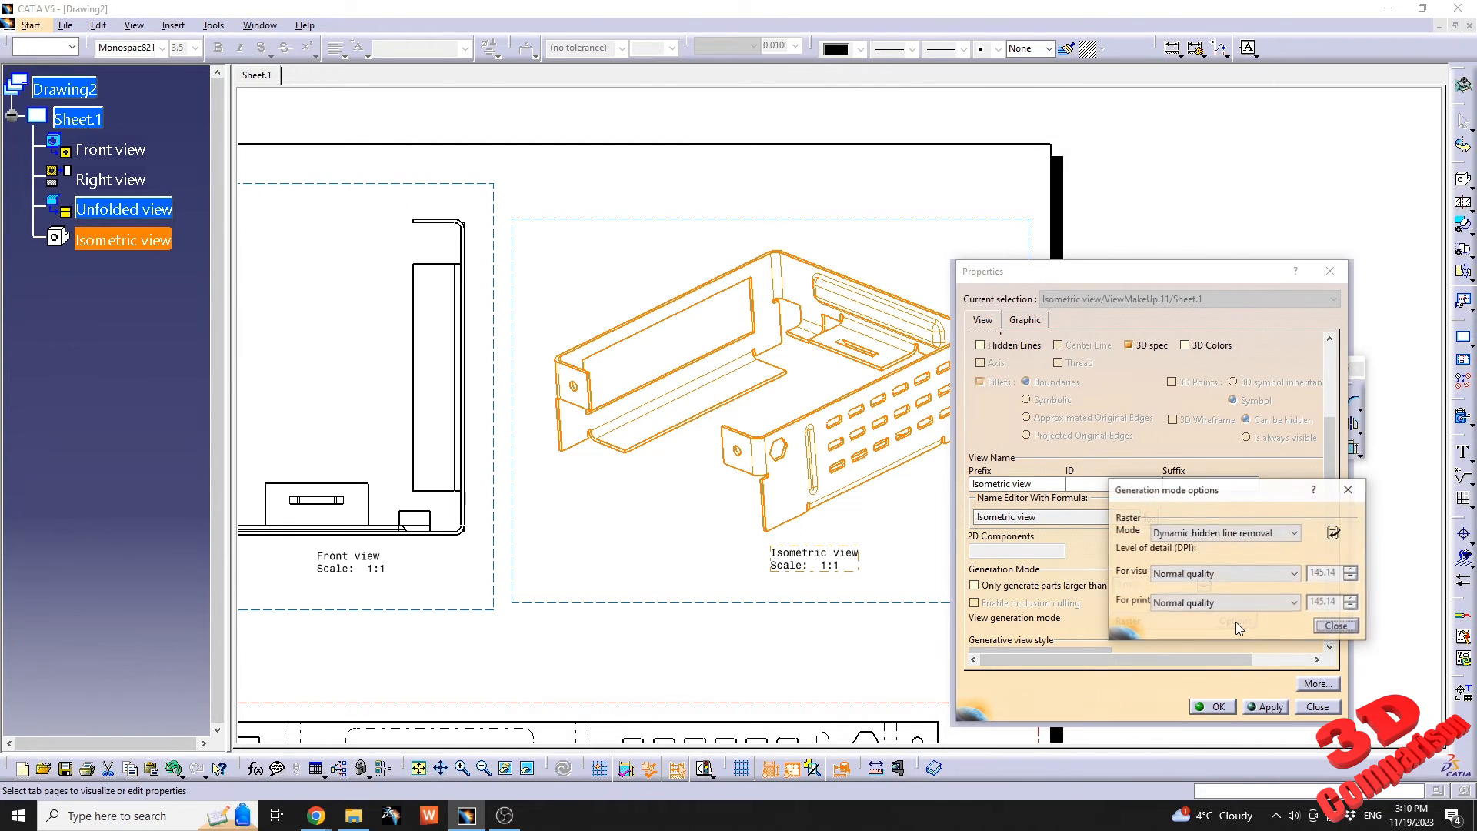
click(1233, 537)
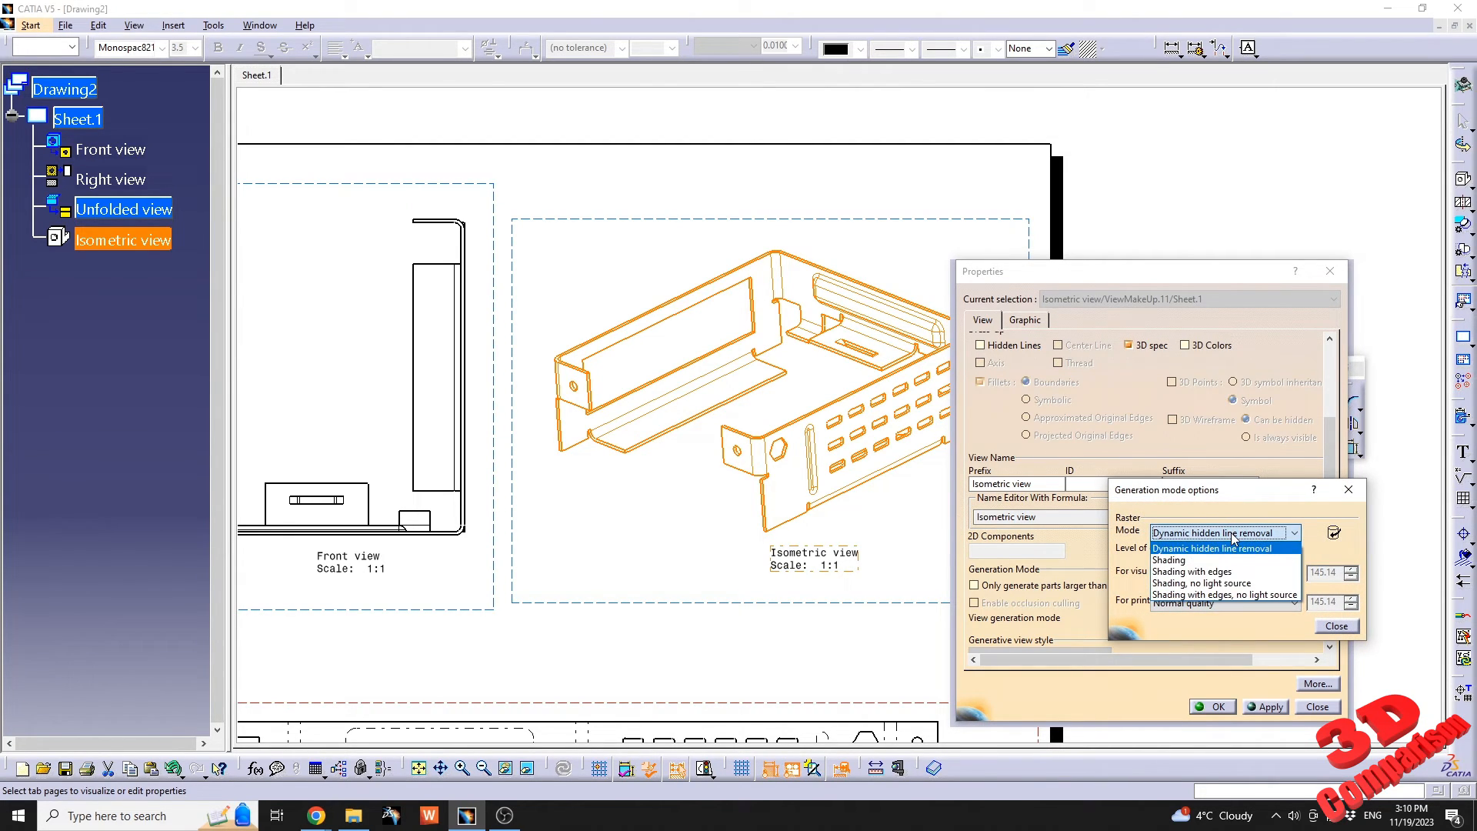
click(1229, 574)
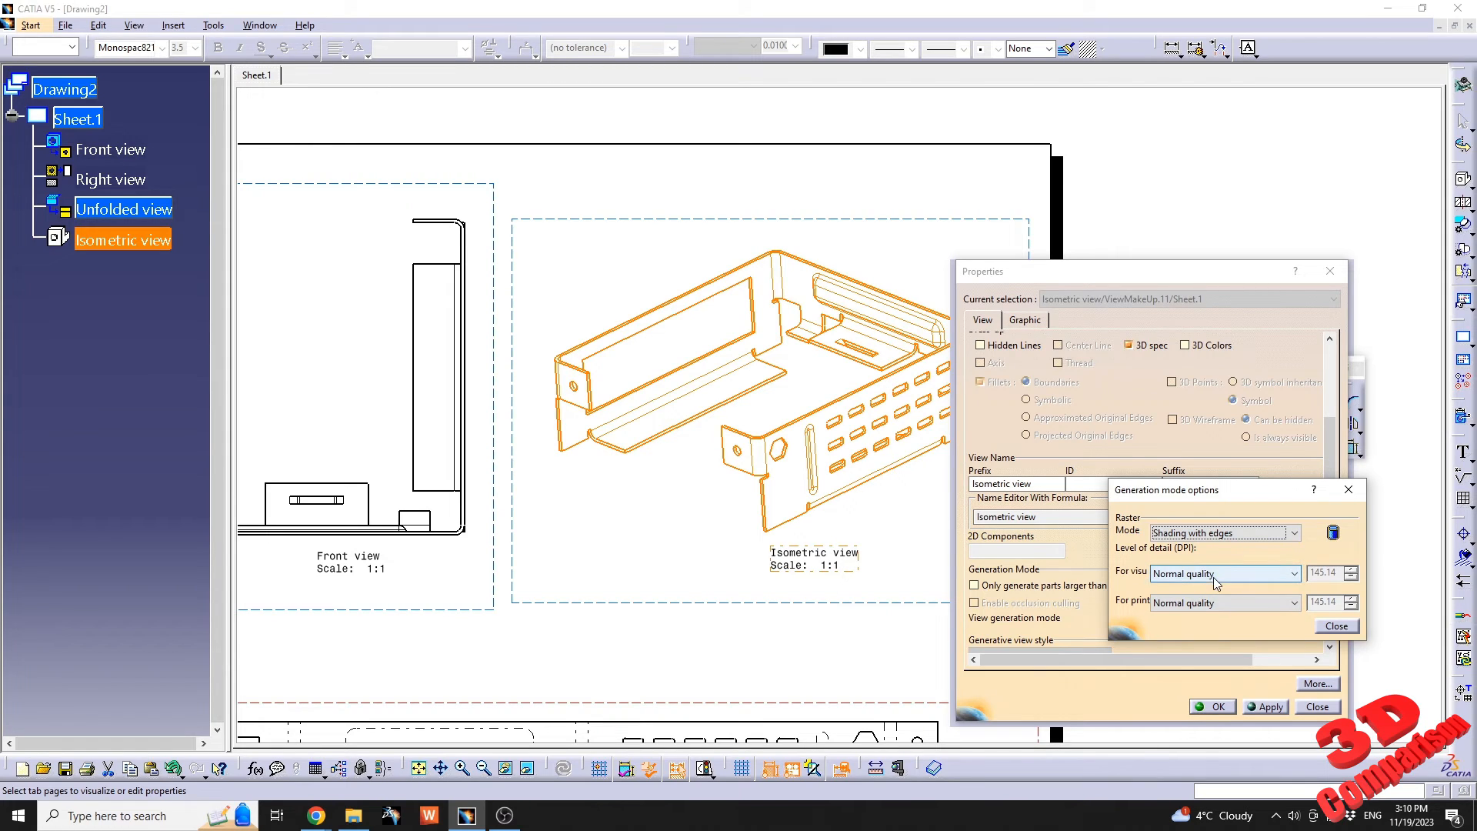
click(1269, 706)
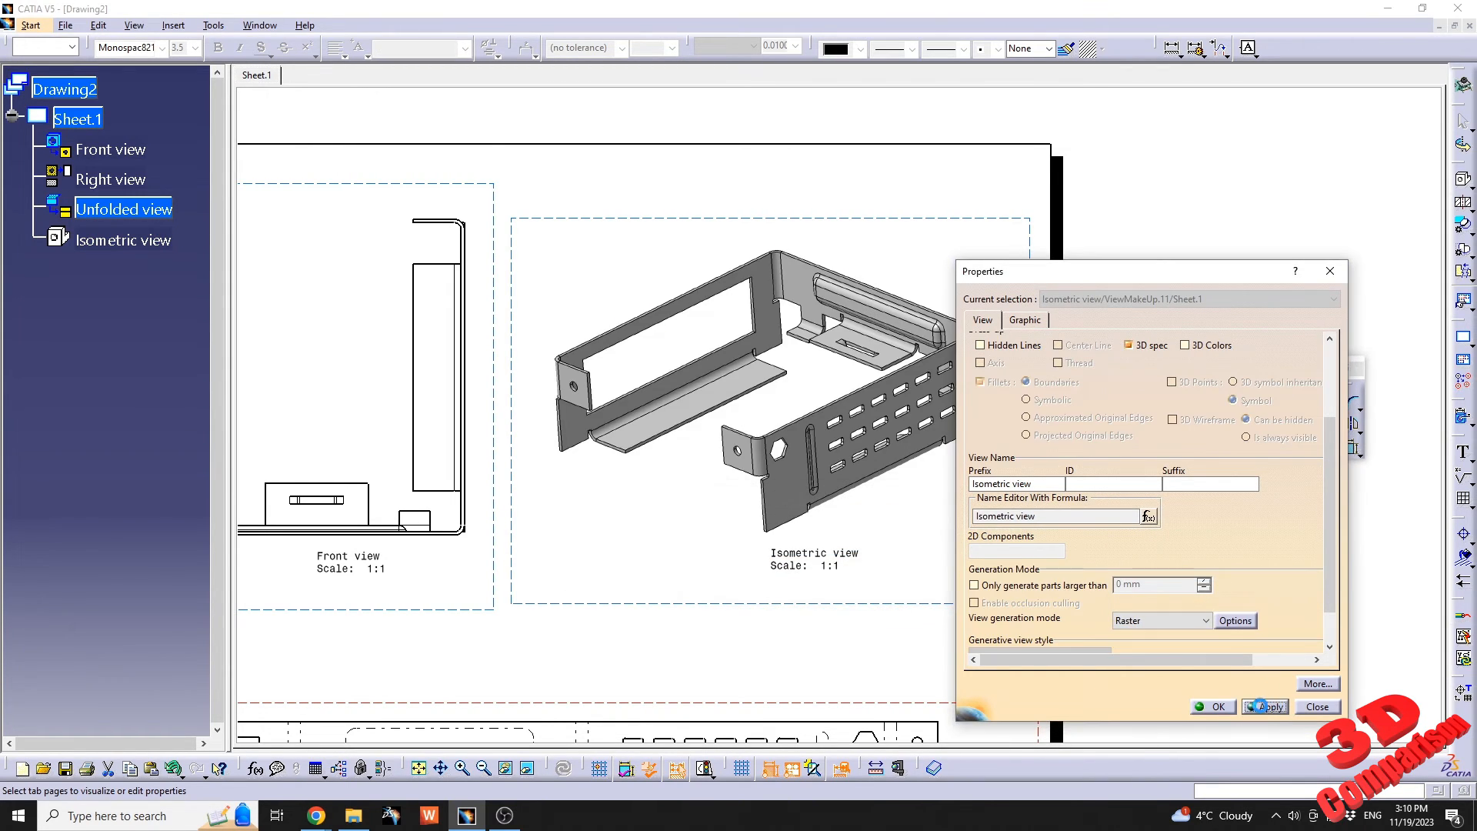
Try 3D Colors on the shaded isometric view and switch the option off again.
click(1202, 347)
click(1266, 706)
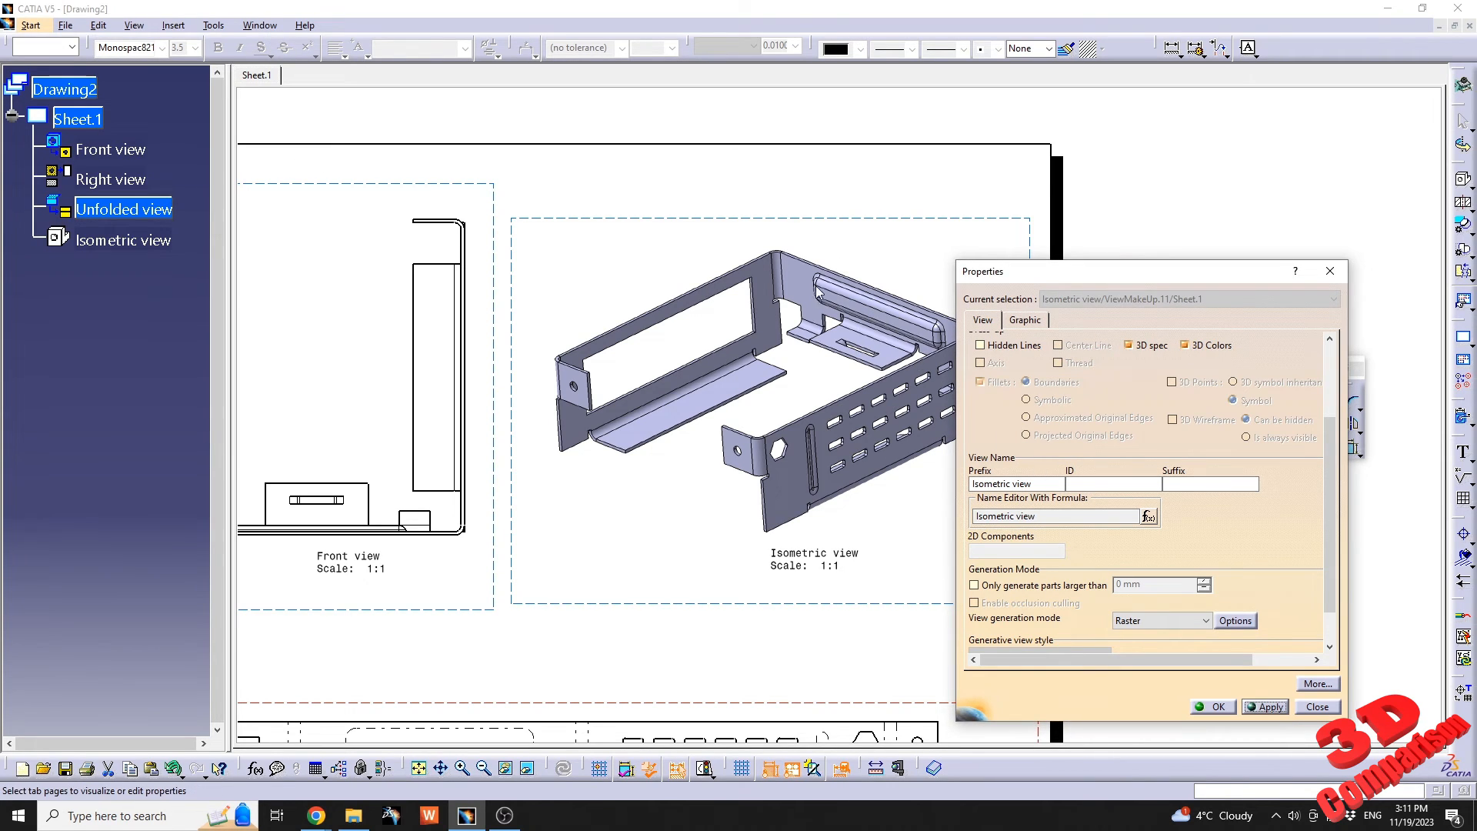
click(1185, 345)
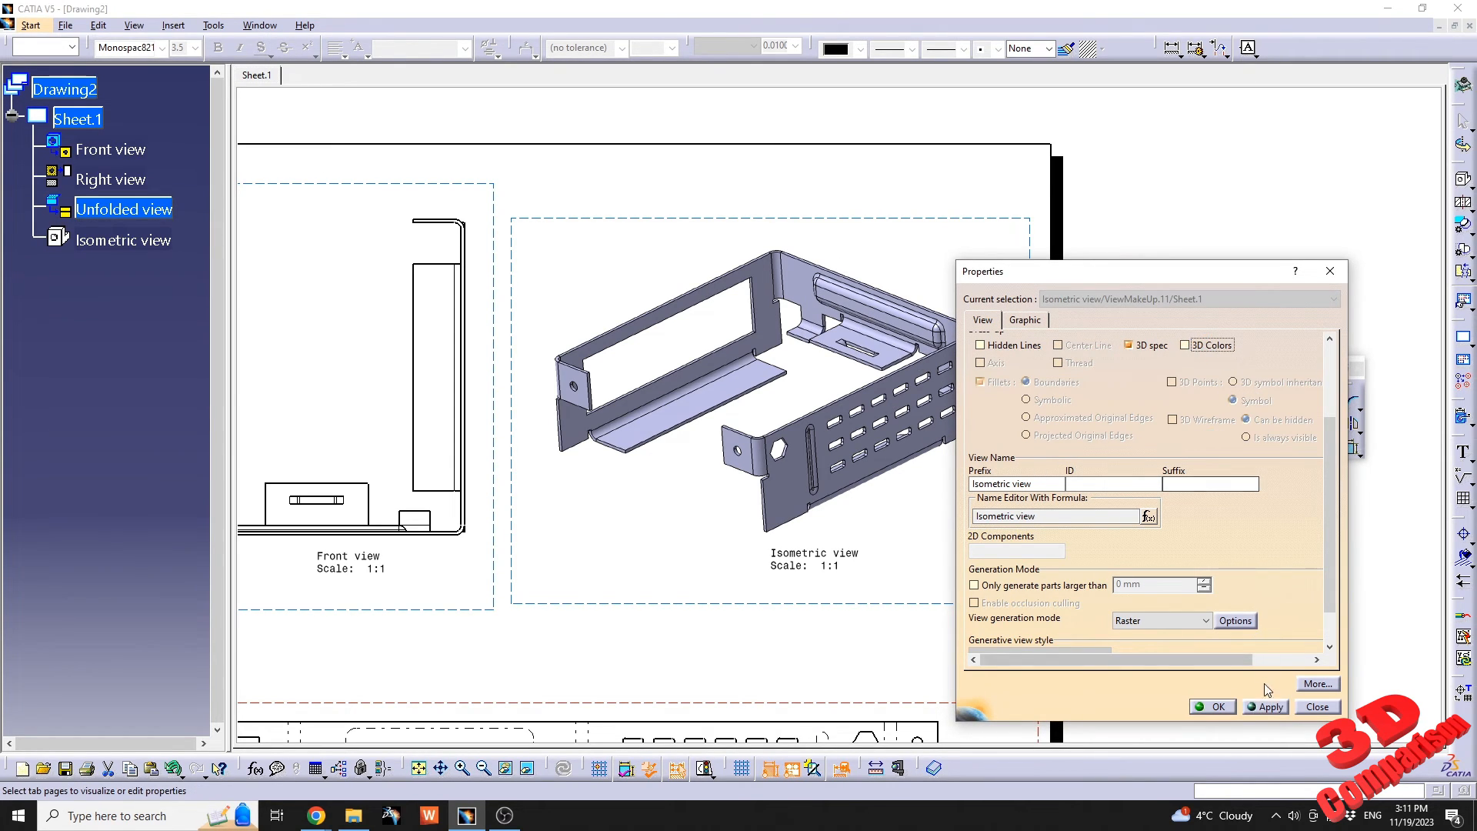
click(1268, 707)
Accept the isometric view's properties and bring all four drawing views into sight.
click(1216, 707)
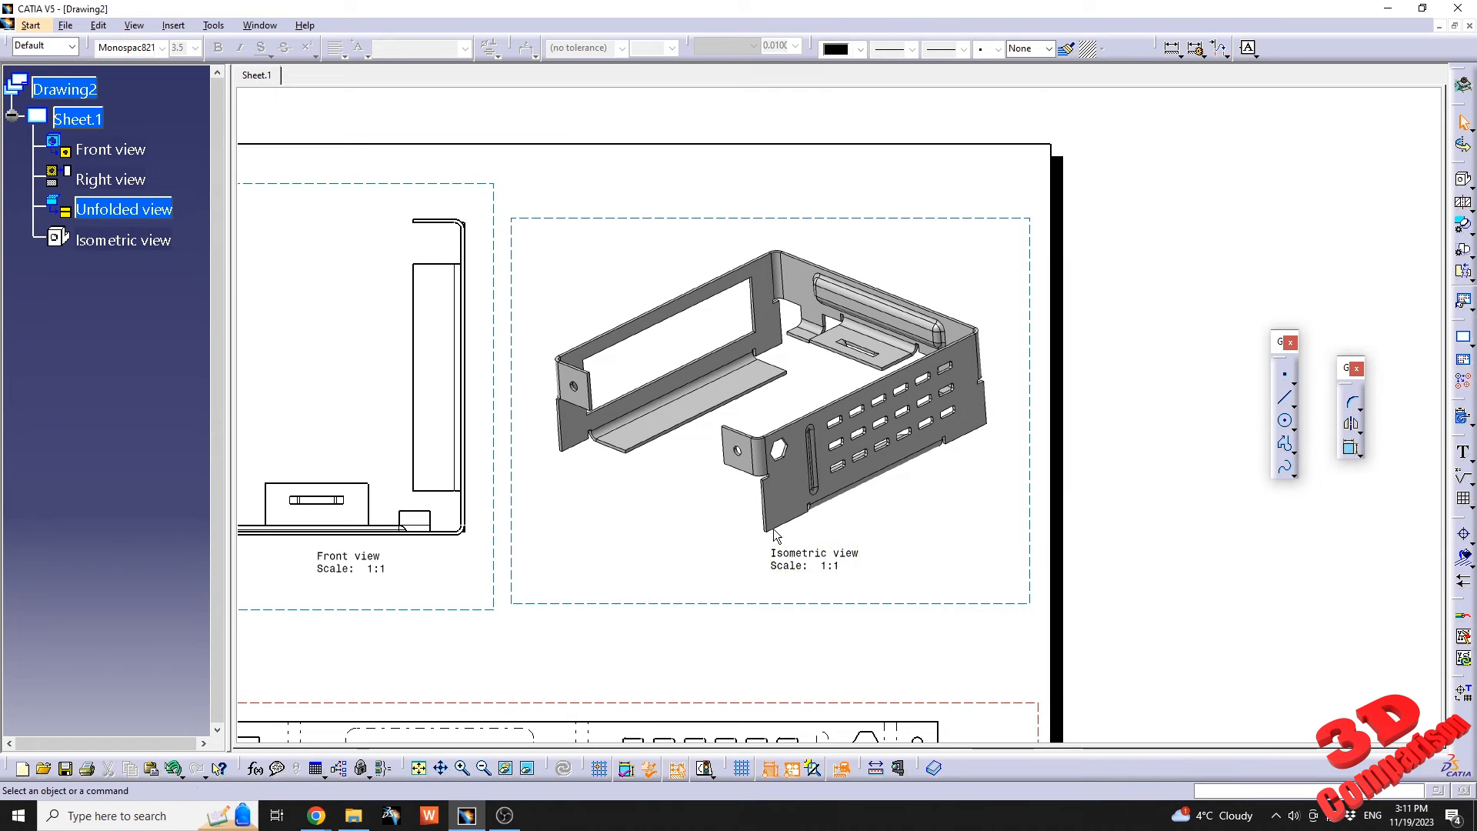
mouse_move(689, 547)
middle_down()
mouse_move(816, 406)
mouse_move(822, 483)
middle_up()
mouse_move(781, 463)
middle_down()
mouse_move(811, 425)
mouse_move(809, 386)
middle_up()
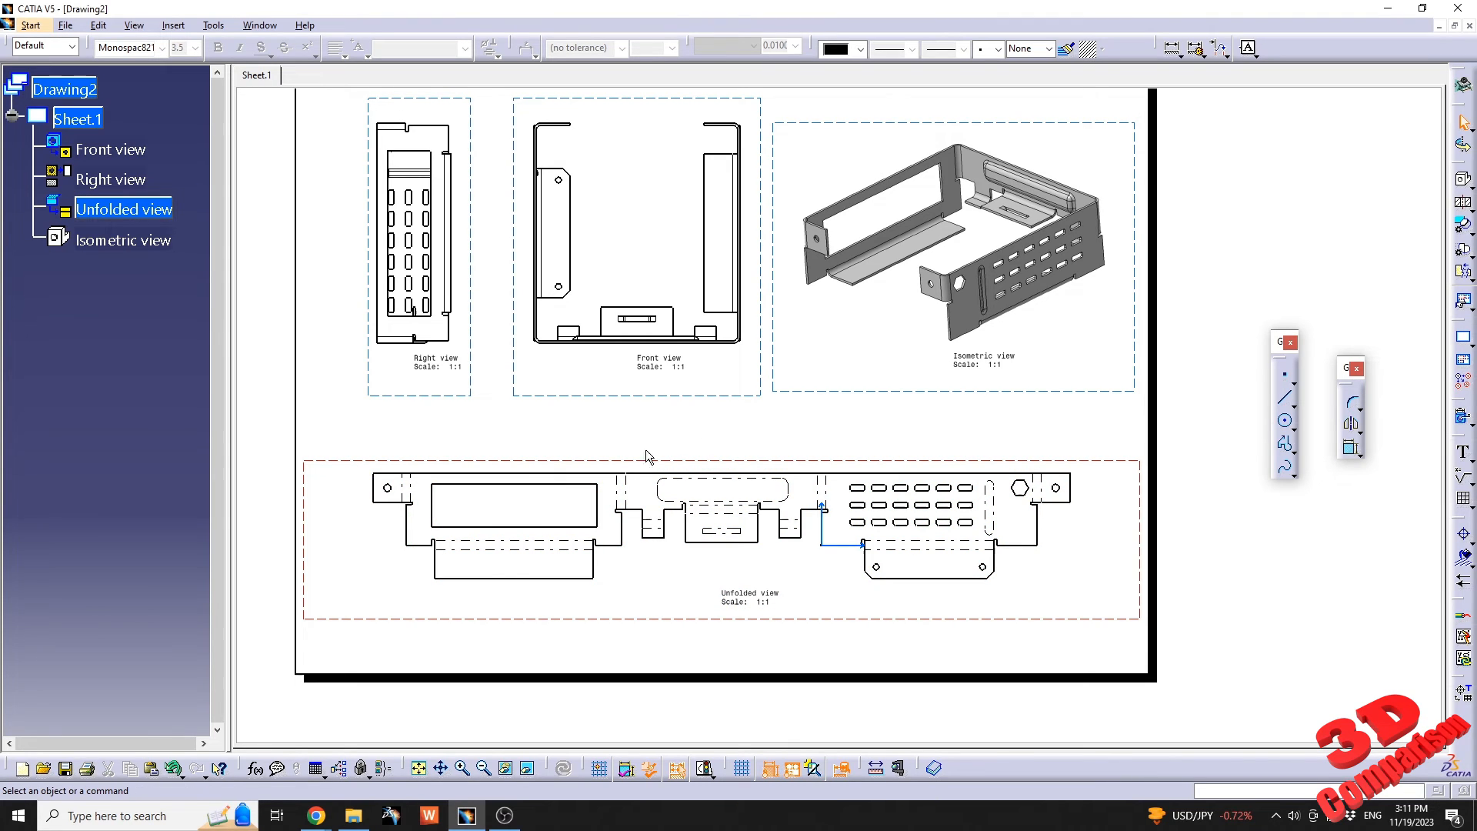
Show the 3D model window of Part2 and switch to the CATIA V5 - Tips and Tricks playlist in Chrome.
click(260, 24)
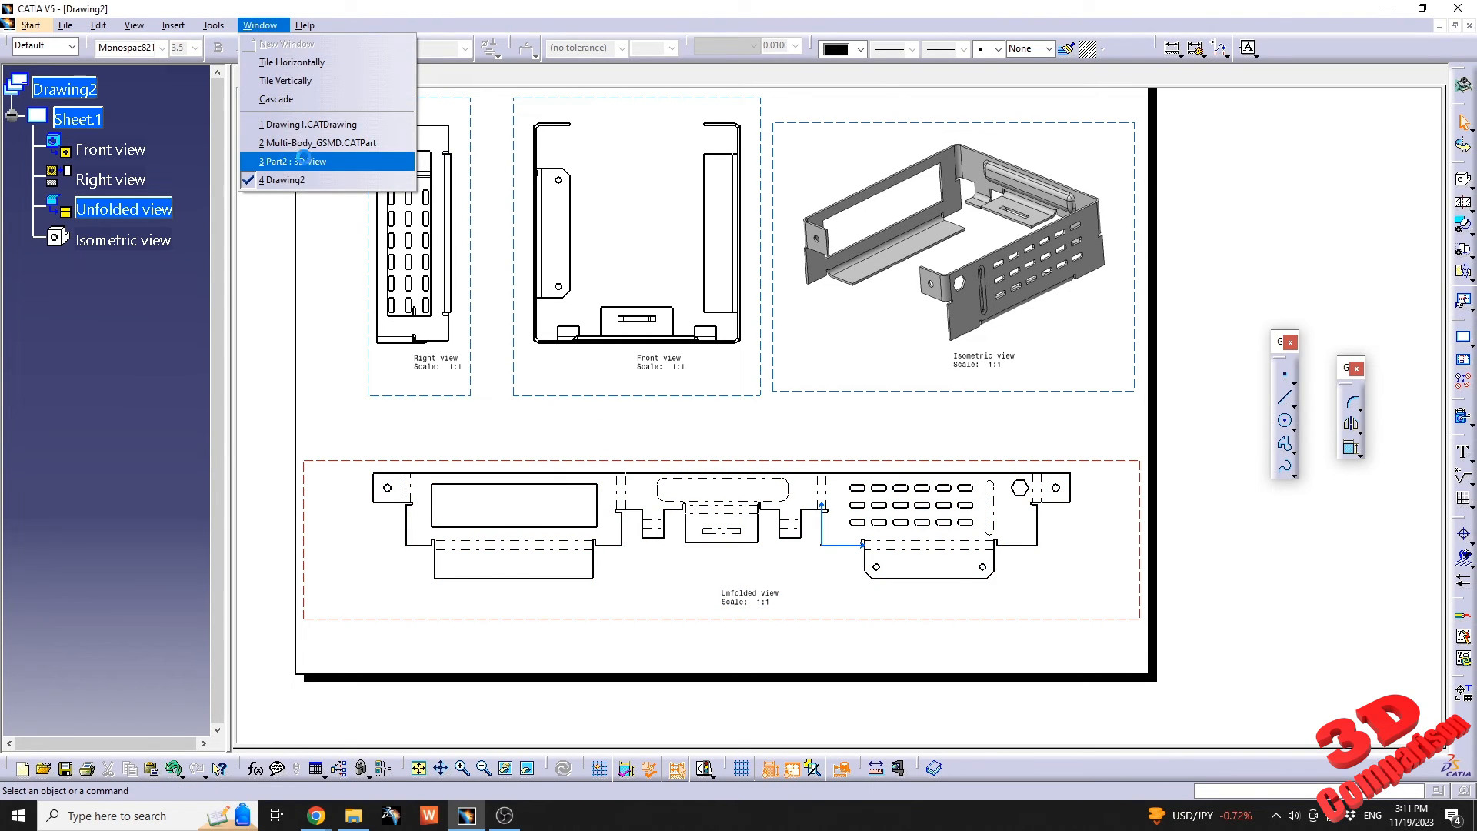
click(303, 161)
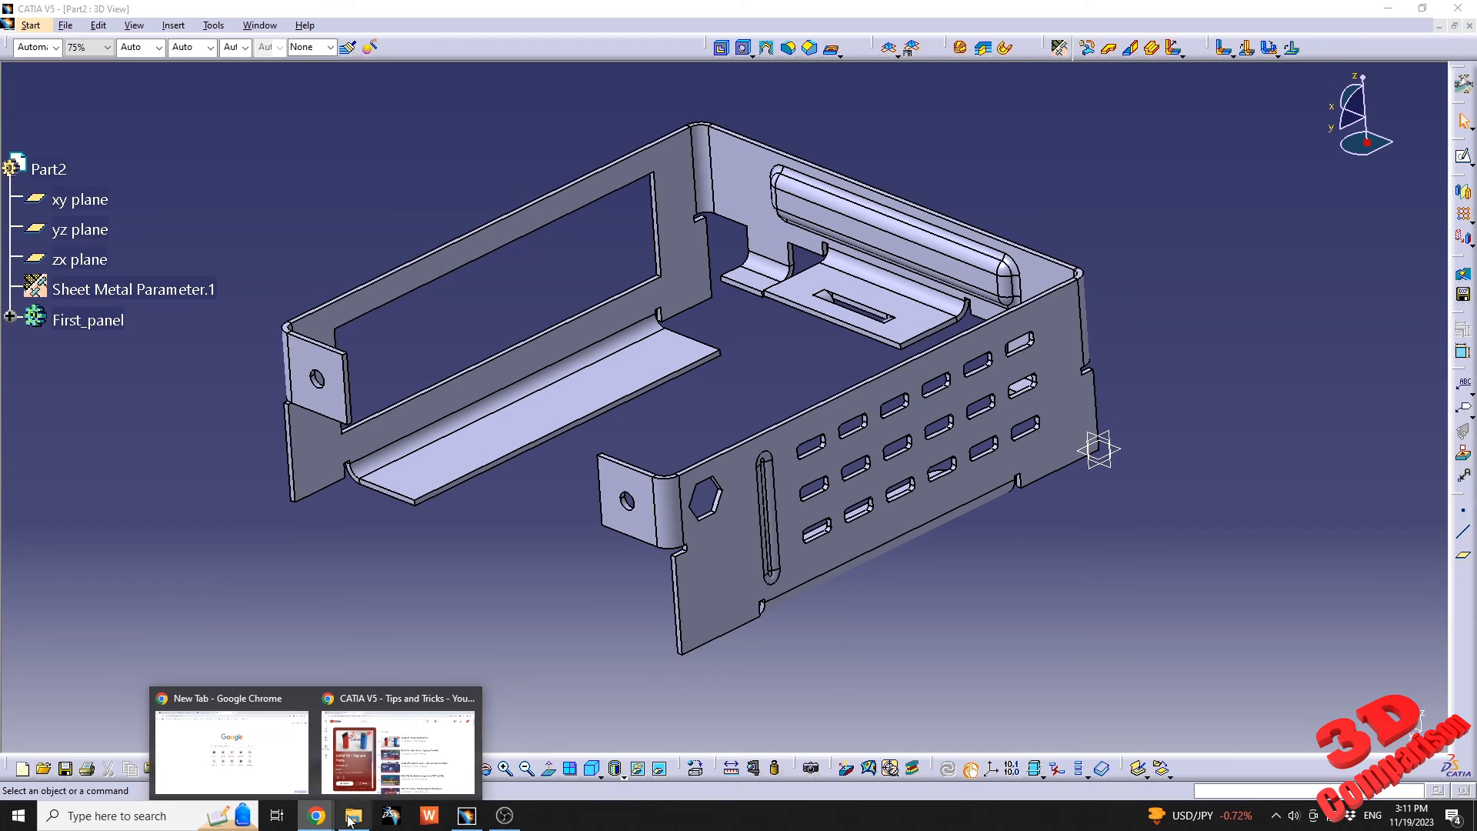
click(398, 750)
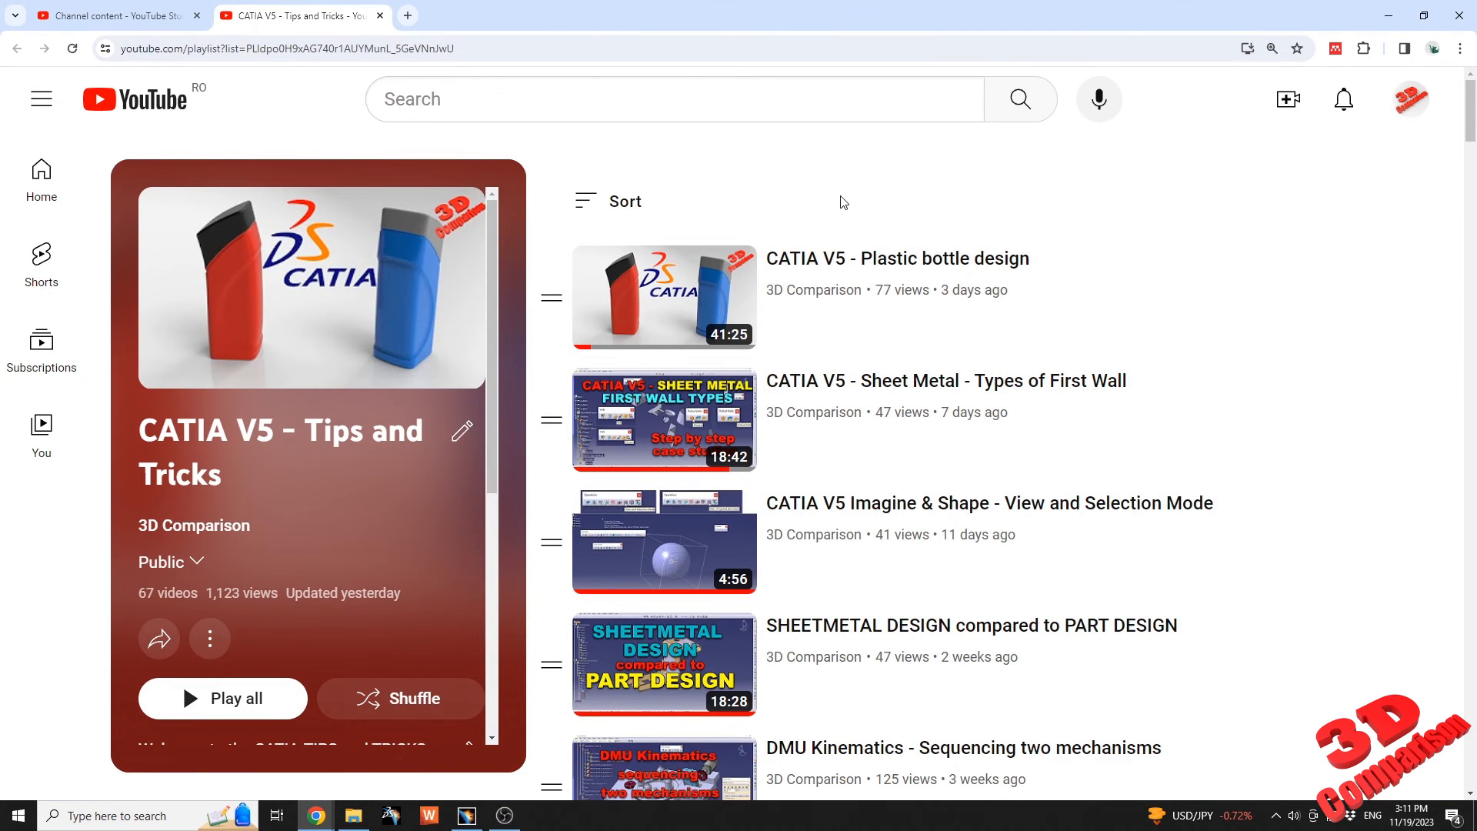